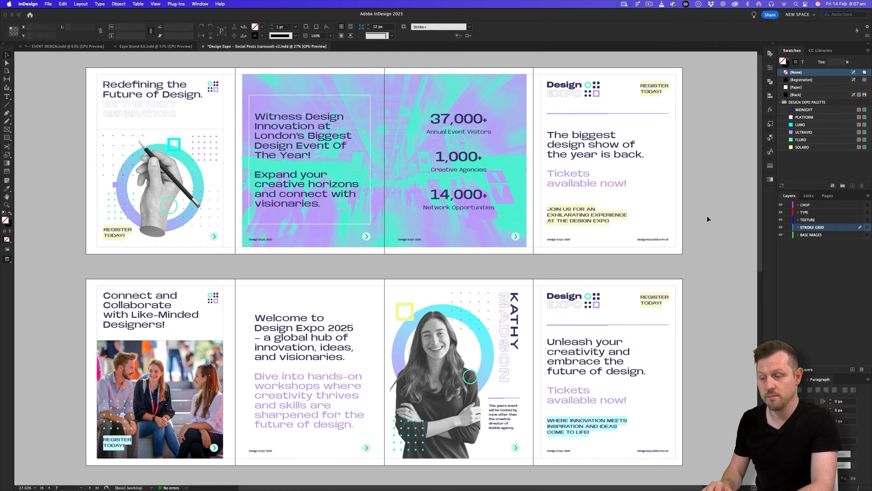
# Scroll up and down through the carousel spreads to review the layout.
pyautogui.scroll(-5, 707, 205)
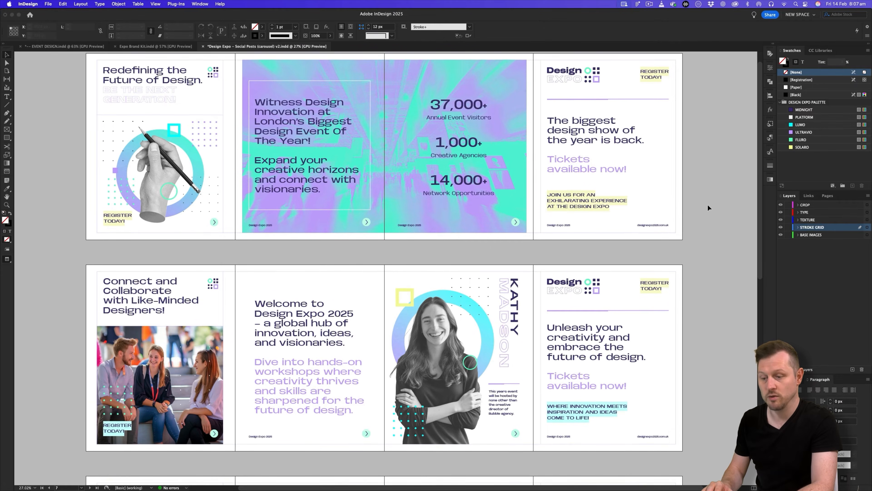
pyautogui.scroll(-15, 707, 204)
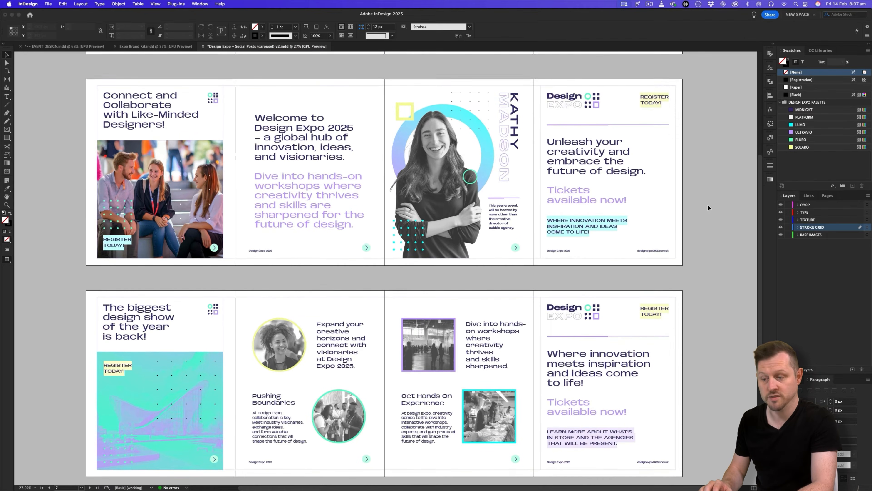
pyautogui.scroll(-6, 707, 204)
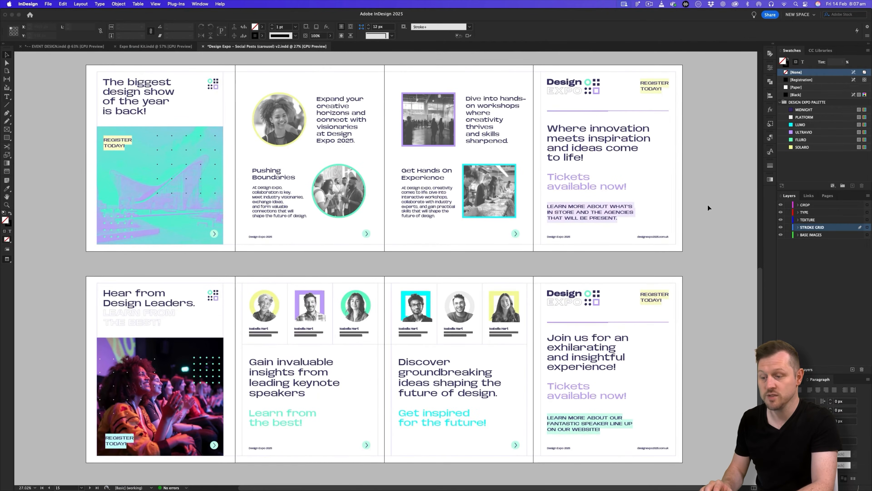
pyautogui.scroll(9, 708, 205)
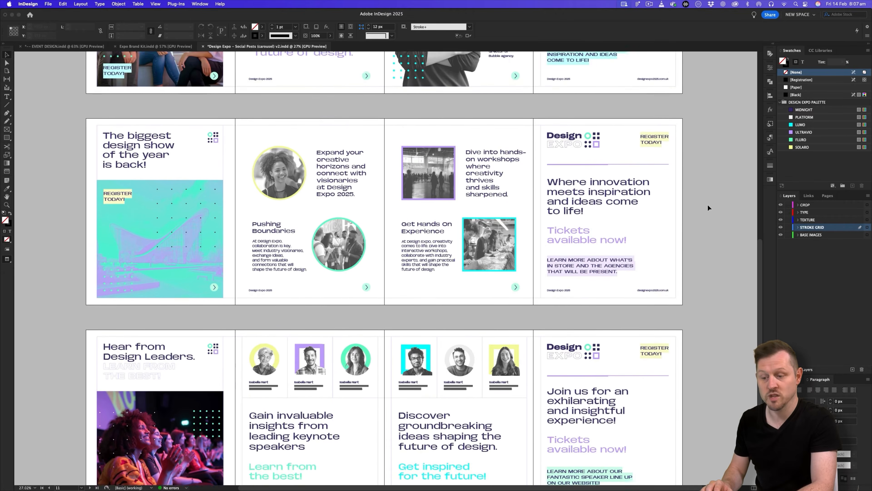
pyautogui.scroll(16, 707, 206)
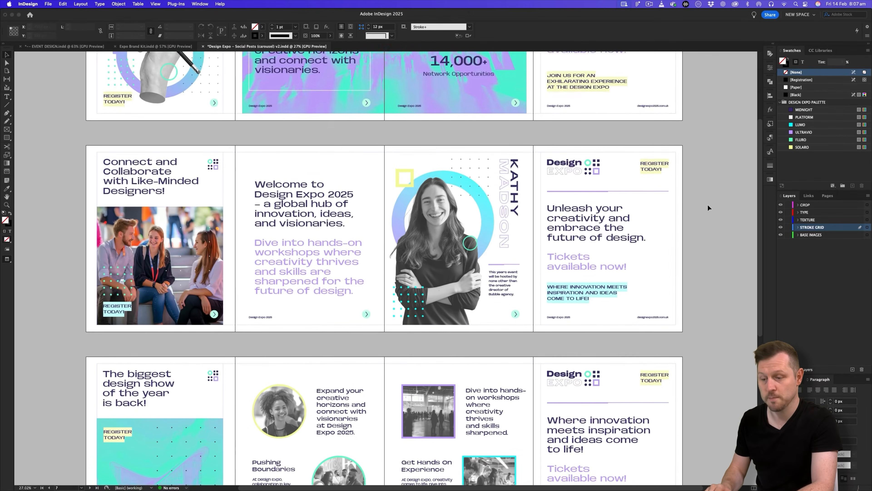
pyautogui.scroll(2, 708, 207)
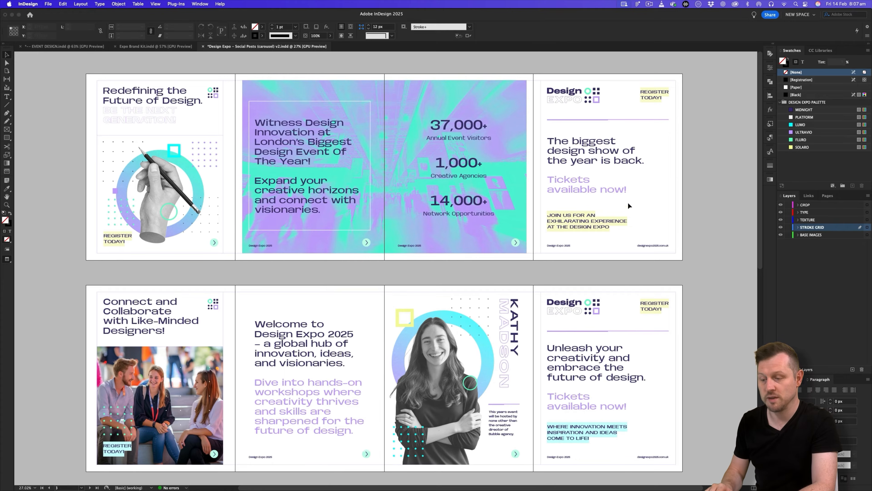
pyautogui.scroll(-5, 681, 169)
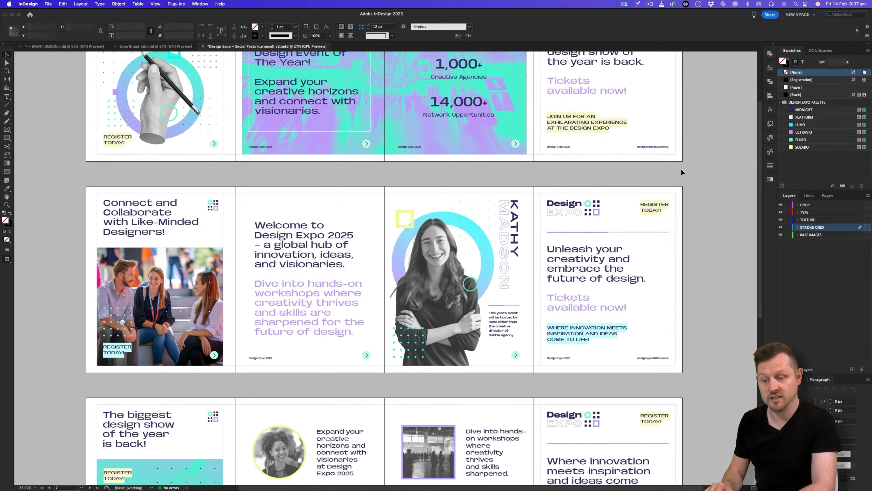
pyautogui.scroll(-6, 681, 169)
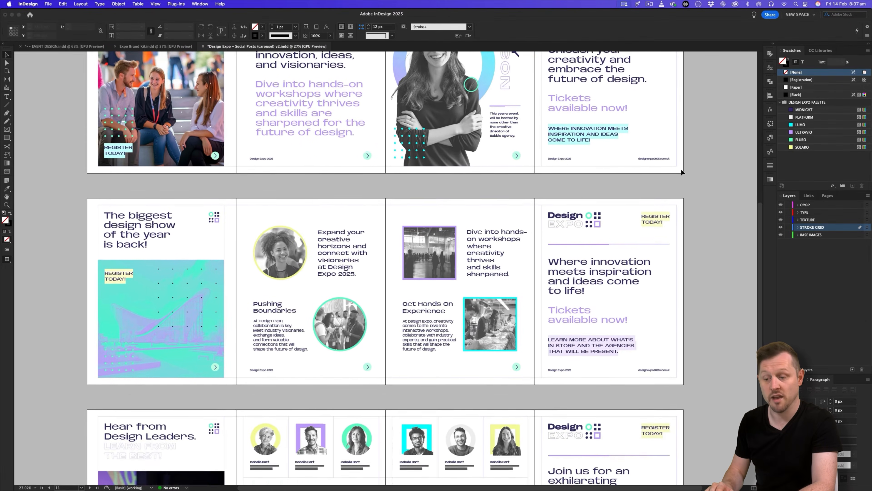
pyautogui.scroll(-4, 681, 170)
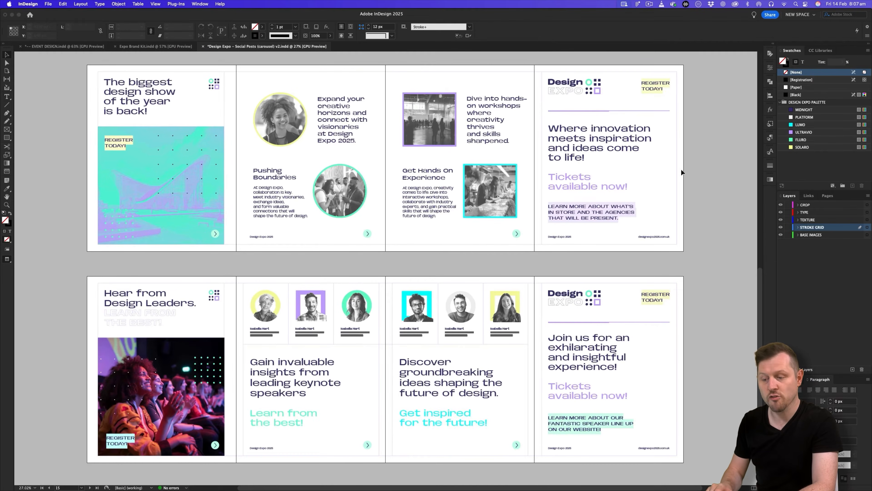
pyautogui.scroll(5, 680, 169)
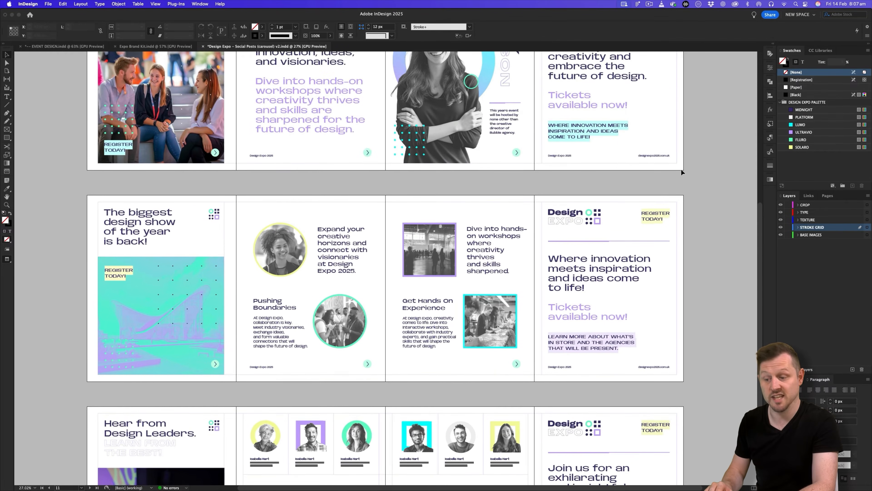
pyautogui.scroll(6, 681, 169)
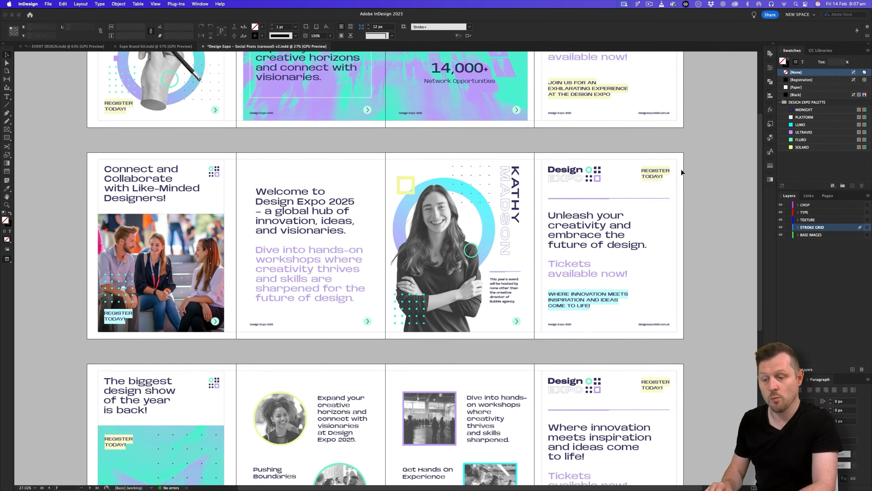
pyautogui.scroll(5, 680, 169)
# Zoom in and back out on the carousel spreads, then show guides and frame edges.
pyautogui.press('z')
pyautogui.moveTo(304, 148); pyautogui.dragTo(335, 129)
pyautogui.moveTo(444, 127)
pyautogui.mouseDown()
pyautogui.moveTo(425, 129)
pyautogui.moveTo(453, 140)
pyautogui.mouseUp()
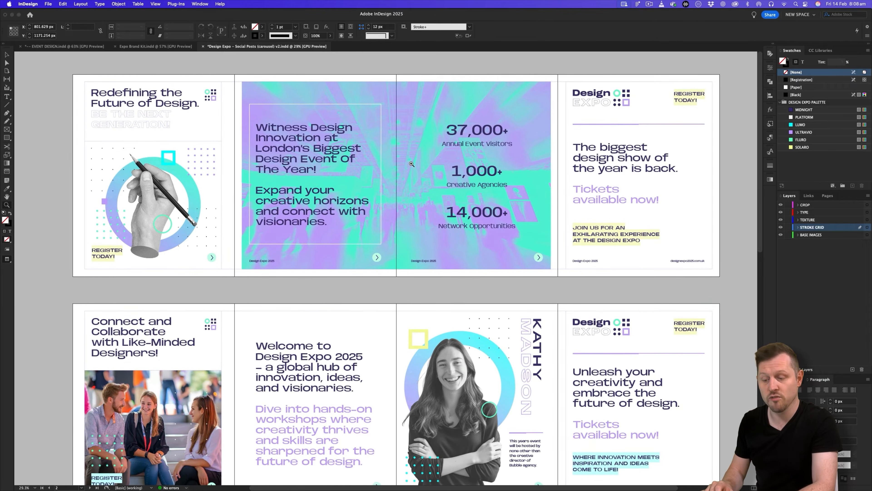
pyautogui.press('w')
pyautogui.press('v')
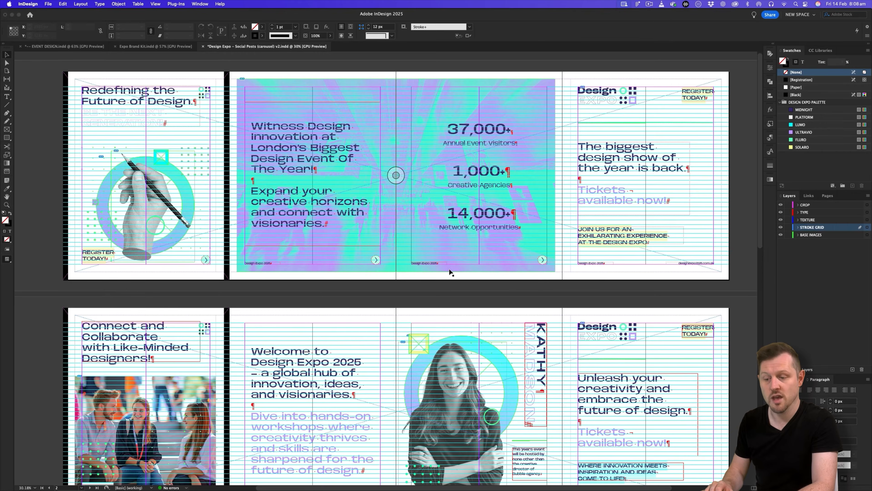
# Scroll the spreads with guides showing, then return to Preview and keep browsing.
pyautogui.scroll(-10, 450, 270)
pyautogui.scroll(-12, 451, 272)
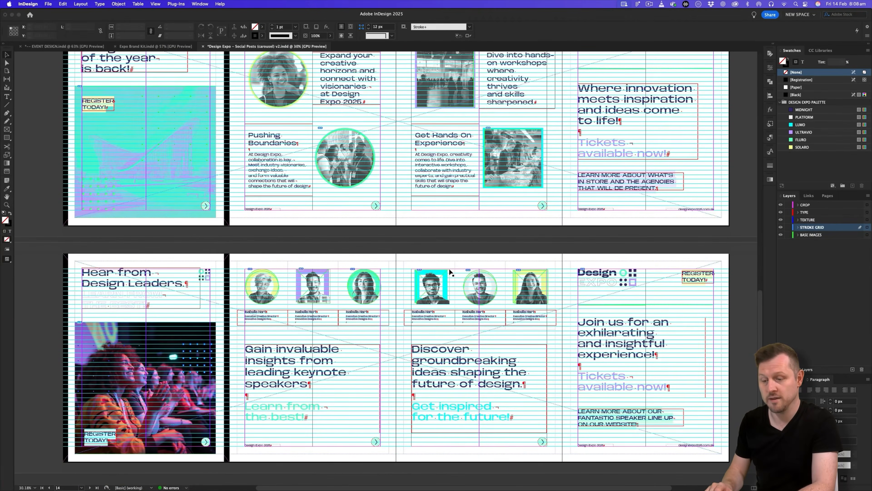
pyautogui.scroll(12, 450, 272)
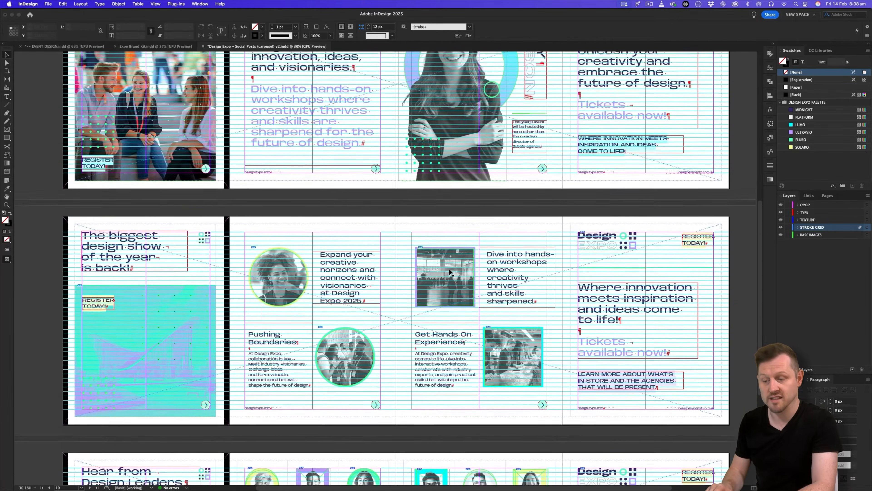
pyautogui.press('w')
pyautogui.scroll(5, 450, 272)
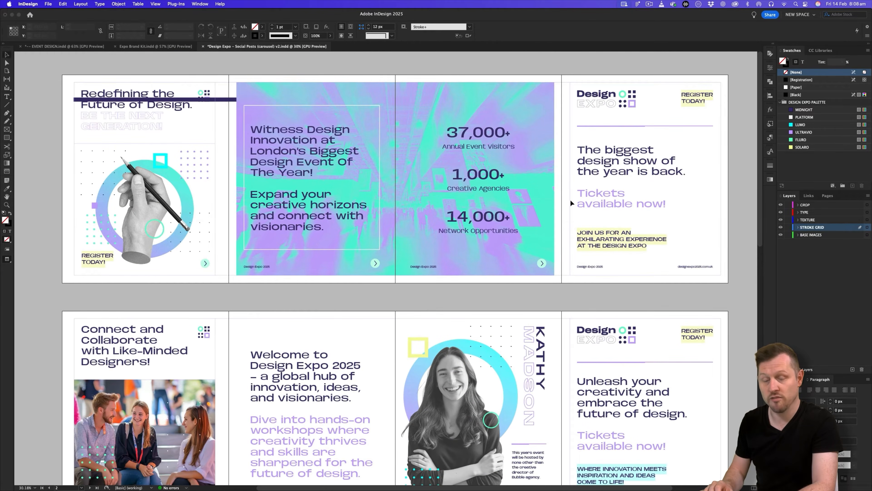
pyautogui.scroll(-1, 525, 226)
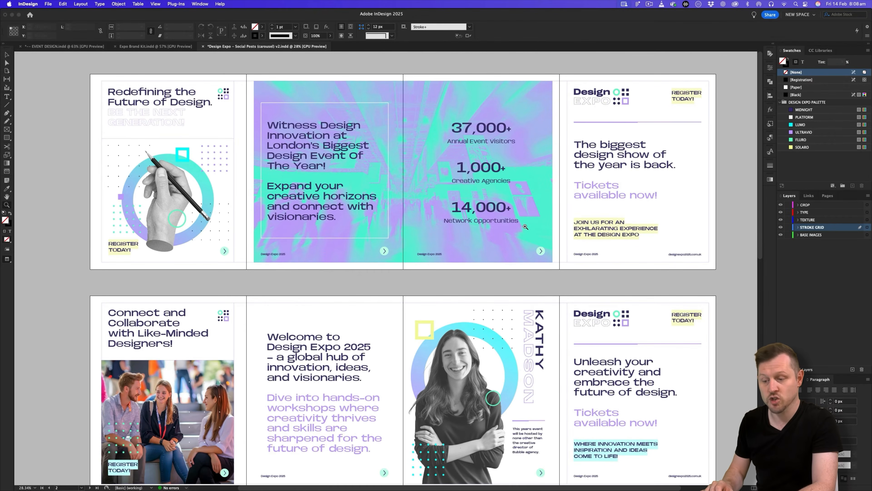
pyautogui.hscroll(1, 525, 227)
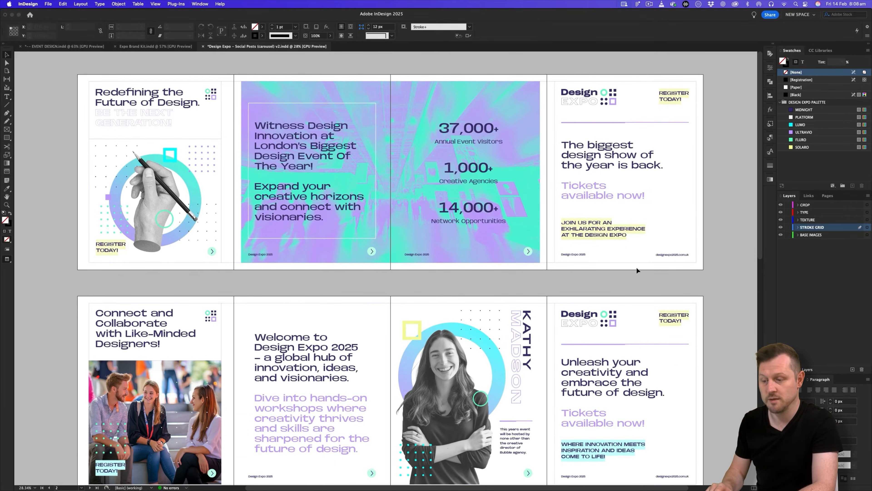
pyautogui.scroll(-1, 696, 213)
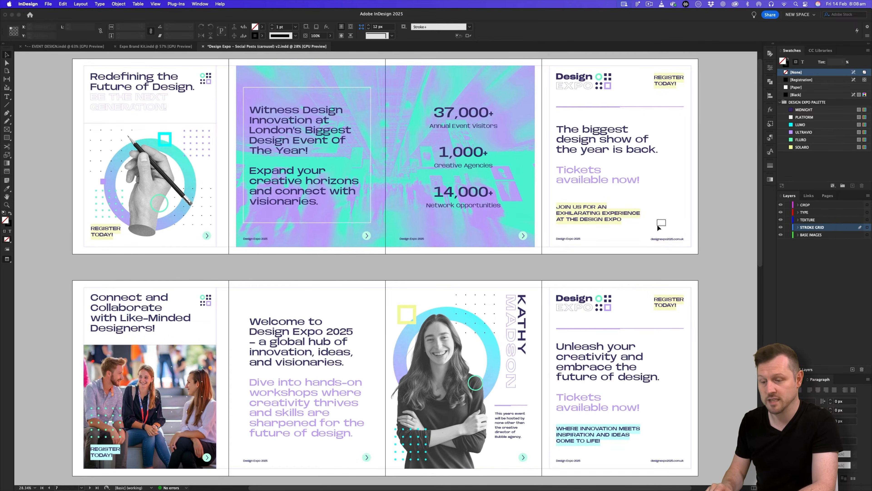
pyautogui.scroll(-1, 667, 222)
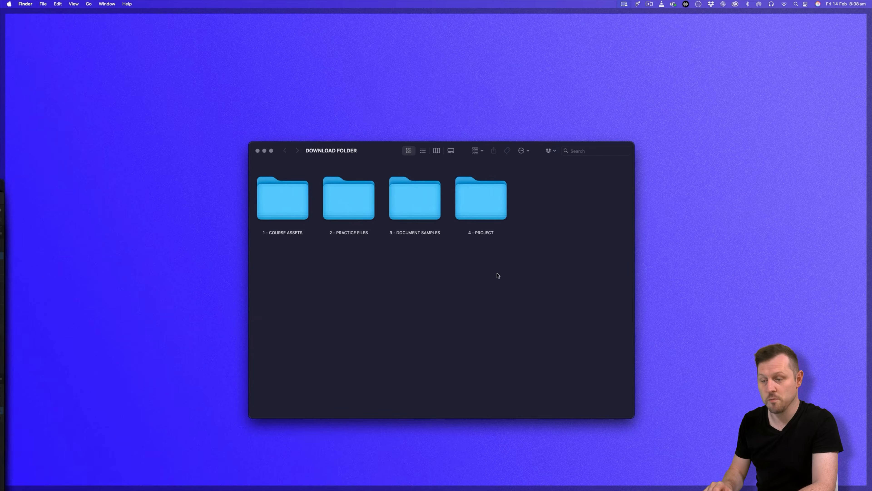
# In Finder, go into 4 - PROJECT, then DESIGN EXPO, then 2 - EVENT PUBLICATION DESIGN.
pyautogui.doubleClick(488, 201)
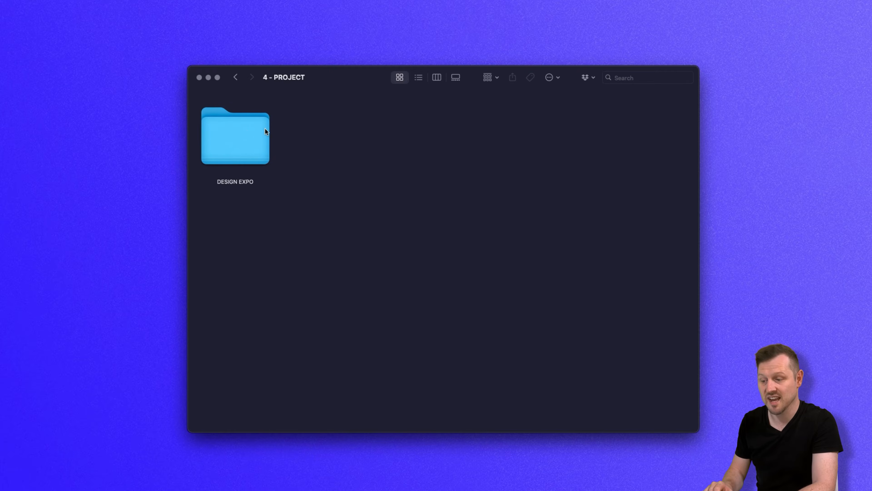
pyautogui.doubleClick(246, 130)
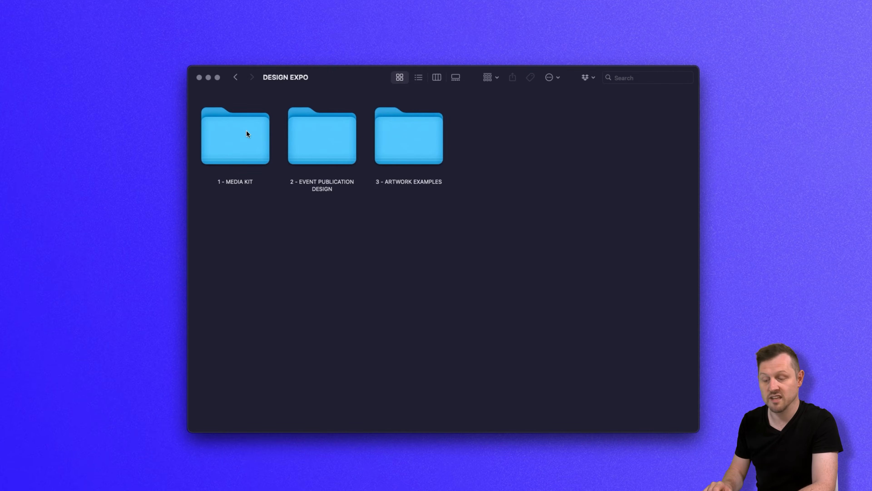
pyautogui.doubleClick(312, 130)
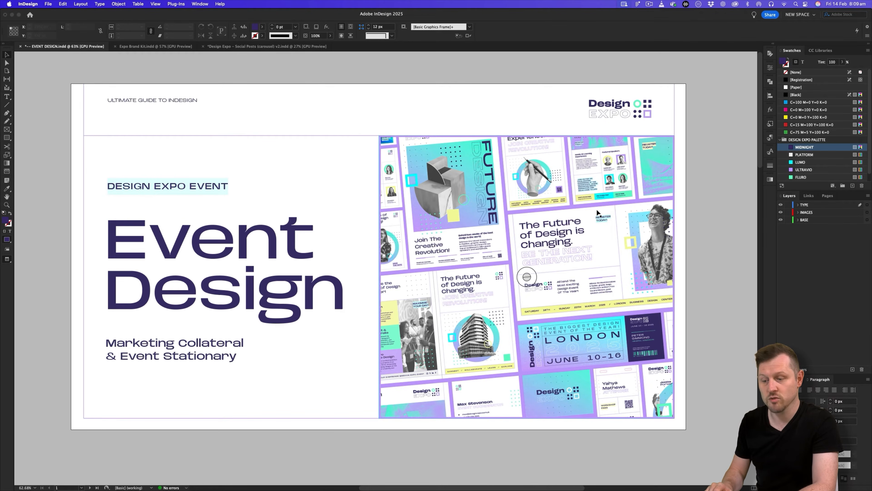
# Scroll to Marketing Collateral, select the first carousel post and list its linked files.
pyautogui.scroll(-10, 597, 209)
pyautogui.scroll(-2, 596, 209)
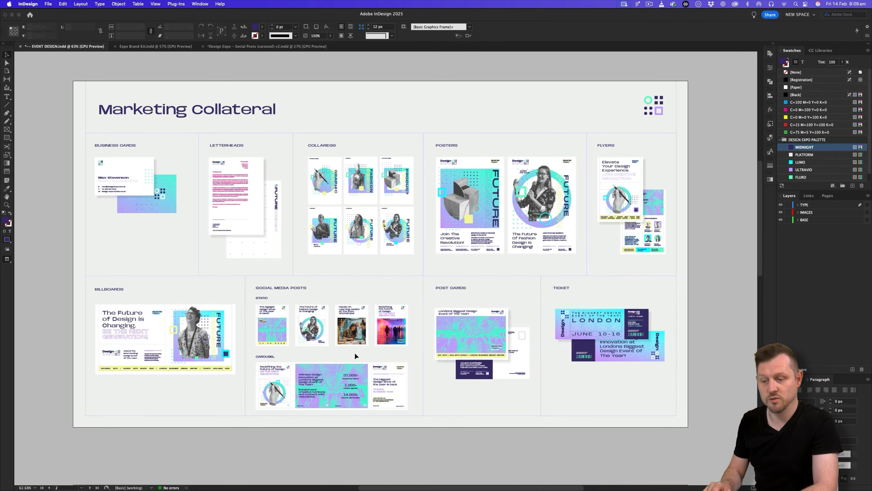
pyautogui.click(286, 321)
pyautogui.click(276, 370)
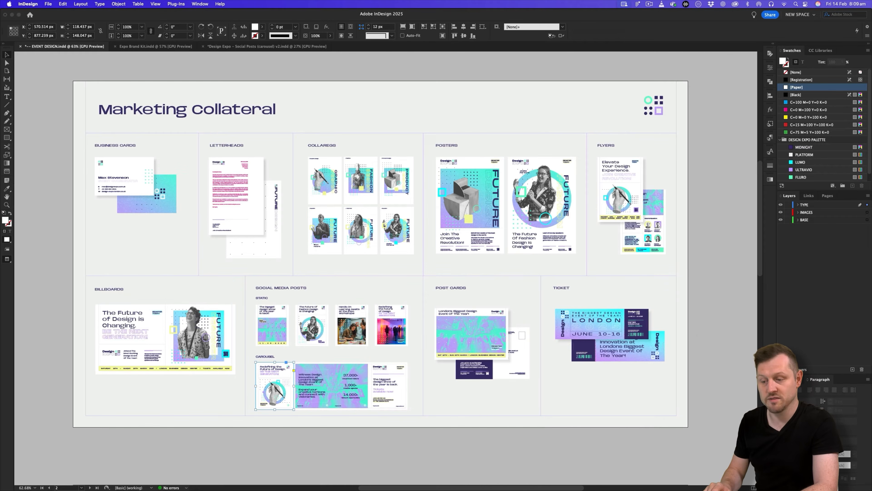
pyautogui.click(809, 195)
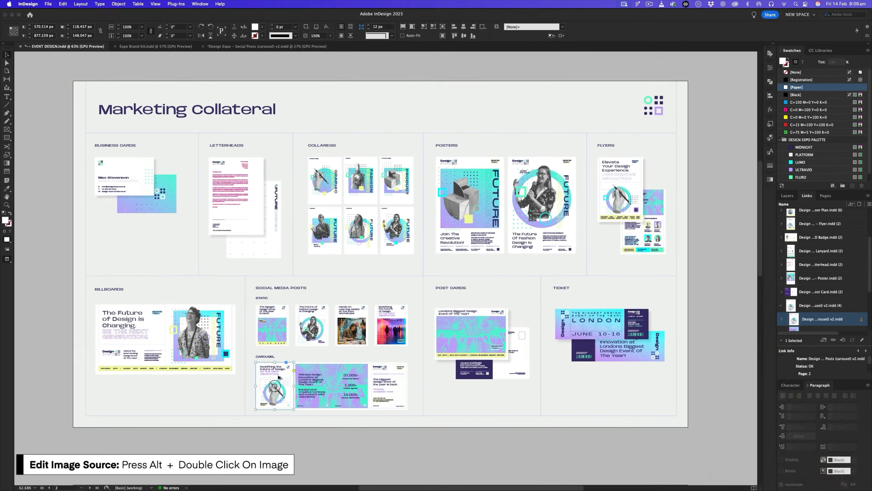
# Open the carousel post's linked source document and zoom out to the whole spread.
pyautogui.keyDown('alt'); pyautogui.doubleClick(278, 375); pyautogui.keyUp('alt')
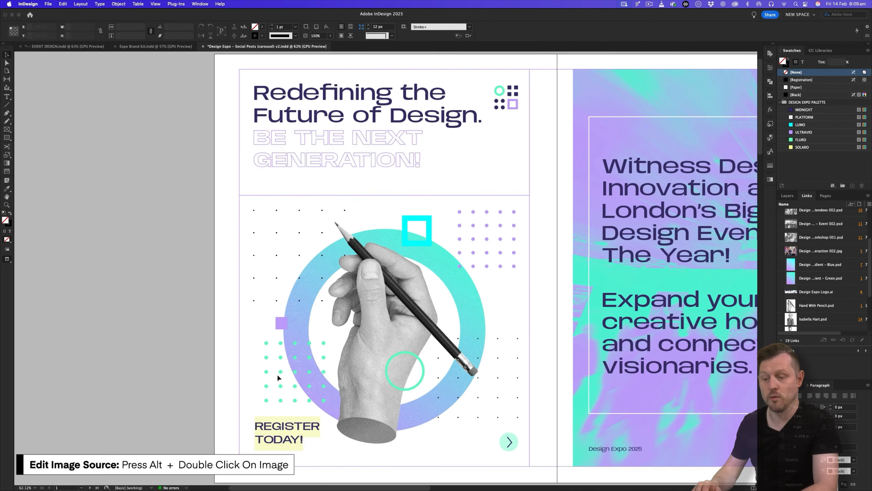
pyautogui.press('z')
pyautogui.moveTo(440, 270); pyautogui.dragTo(366, 270)
pyautogui.hscroll(5, 367, 270)
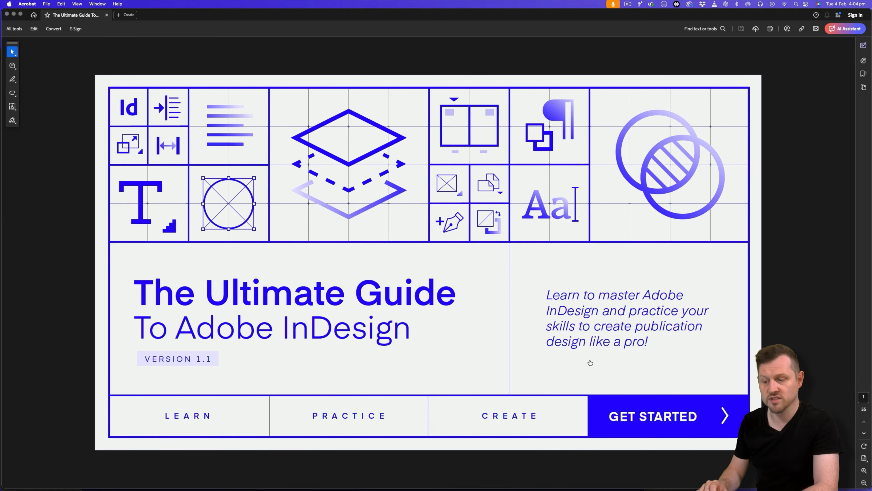
# In the Acrobat guide, go from the index to Before You Begin, then Download The Course Fonts.
pyautogui.click(638, 408)
pyautogui.click(351, 183)
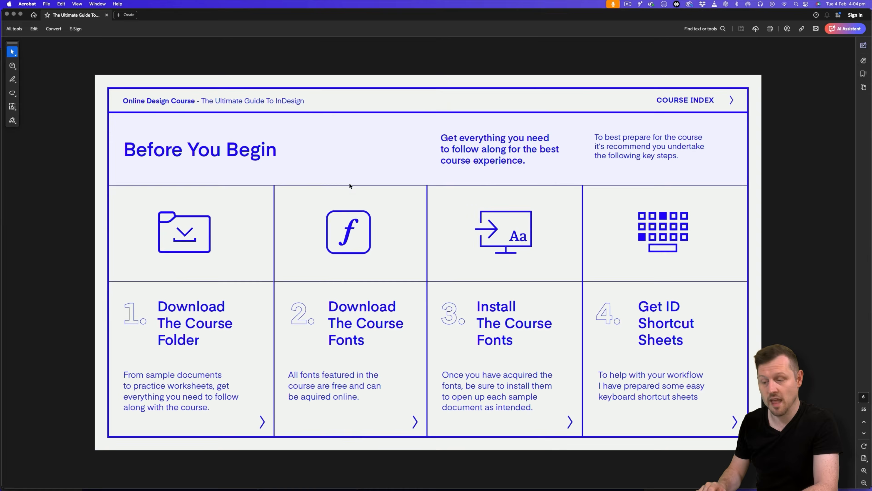
pyautogui.click(353, 327)
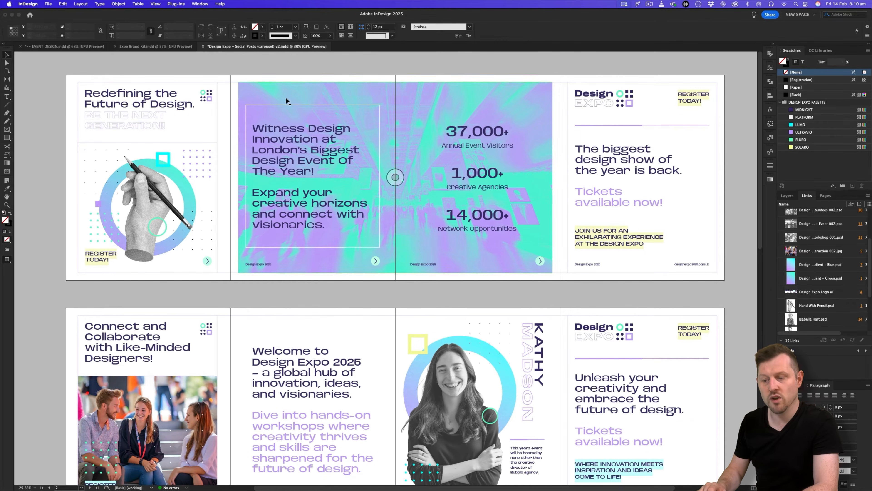
# Zoom out until all four carousel rows fit, then show the Pages panel thumbnails.
pyautogui.scroll(-3, 424, 165)
pyautogui.scroll(-12, 424, 166)
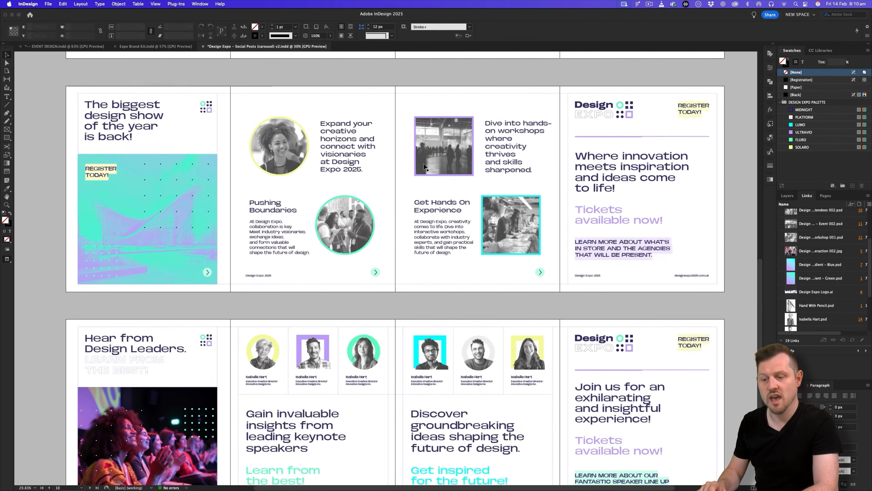
pyautogui.scroll(15, 425, 166)
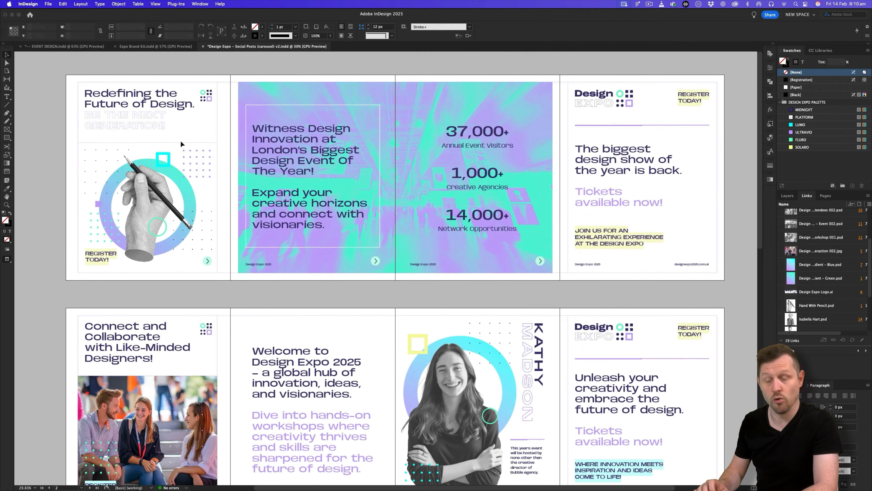
pyautogui.scroll(-2, 571, 329)
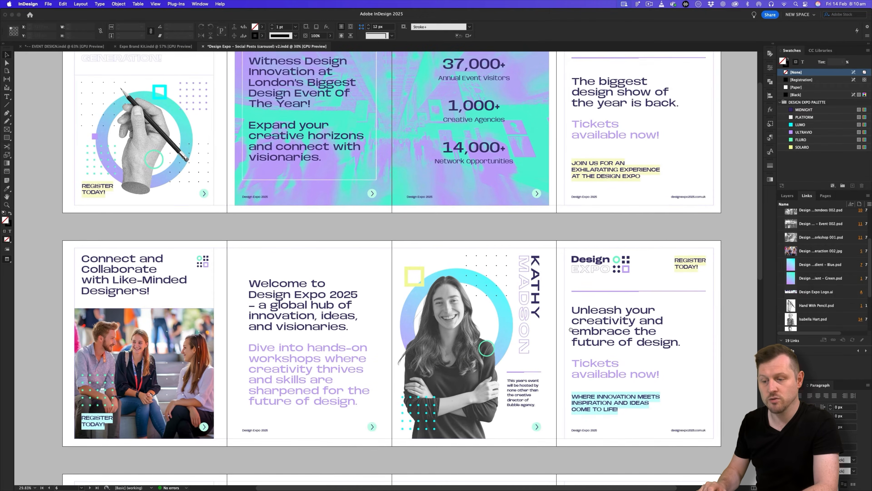
pyautogui.press('z')
pyautogui.moveTo(485, 265); pyautogui.dragTo(367, 304)
pyautogui.press('v')
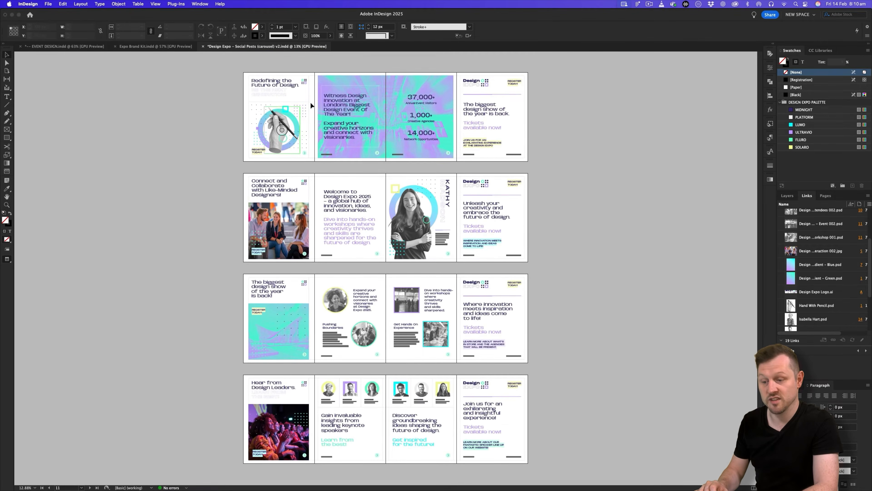
pyautogui.press('w')
pyautogui.press('w')
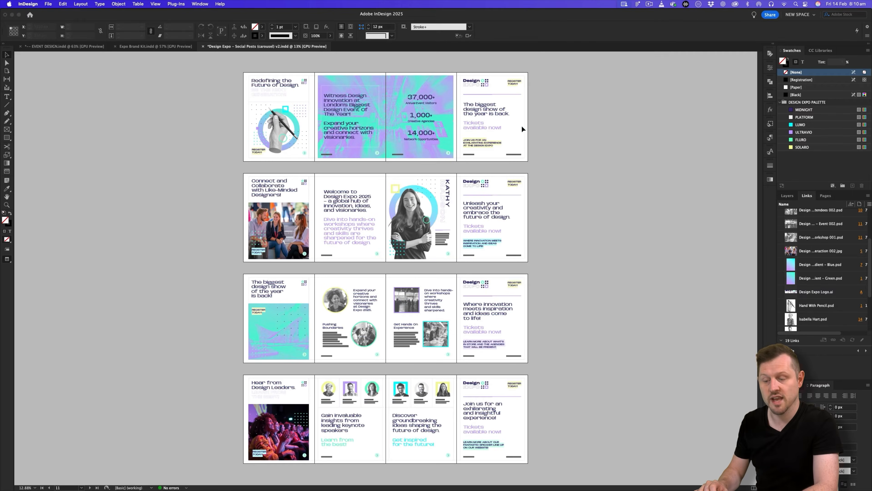
pyautogui.click(825, 196)
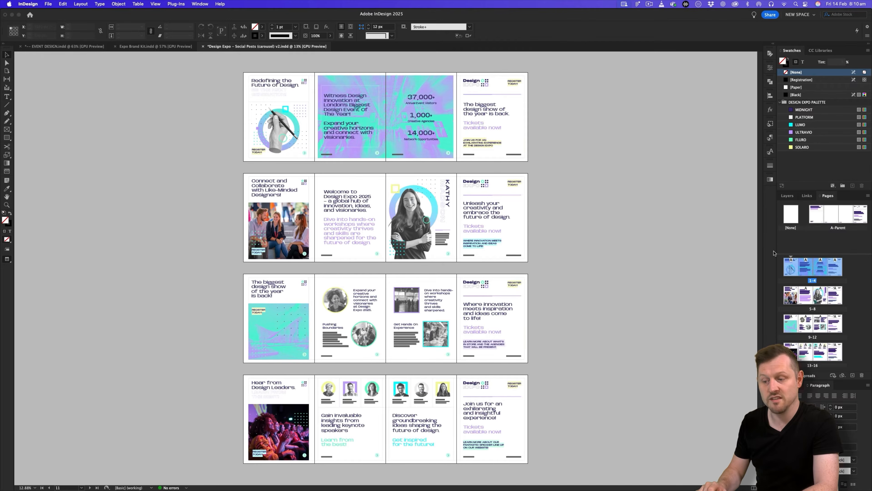
# Widen the side panel dock and zoom in on the first spread, toggling guides.
pyautogui.moveTo(776, 249); pyautogui.dragTo(760, 249)
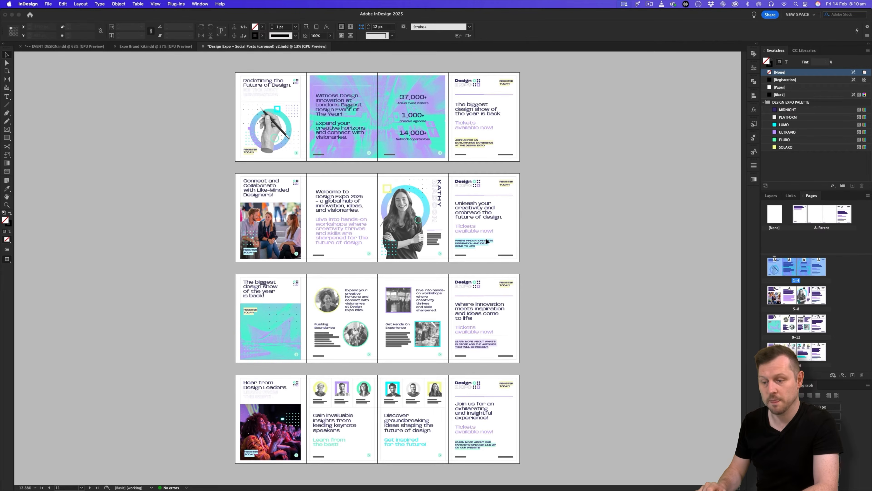
pyautogui.press('w')
pyautogui.press('z')
pyautogui.moveTo(371, 121); pyautogui.dragTo(471, 206)
pyautogui.press('w')
pyautogui.press('w')
pyautogui.moveTo(458, 247); pyautogui.dragTo(464, 218)
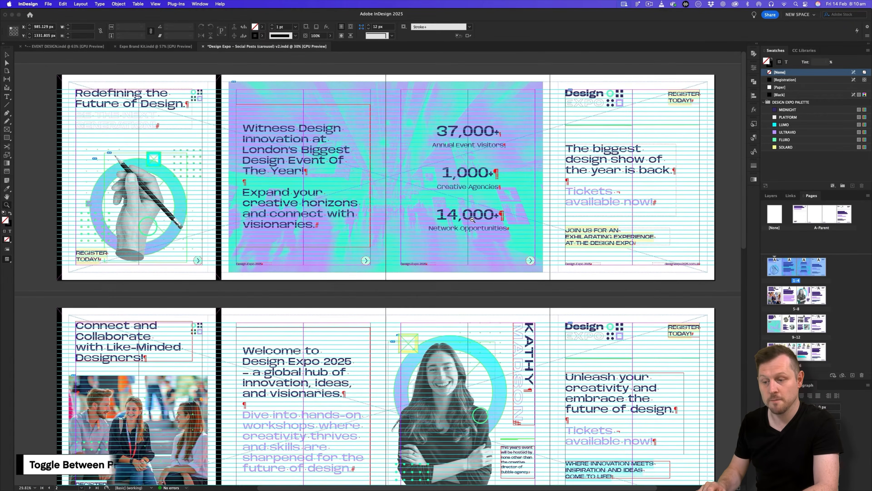
pyautogui.press('w')
pyautogui.press('w')
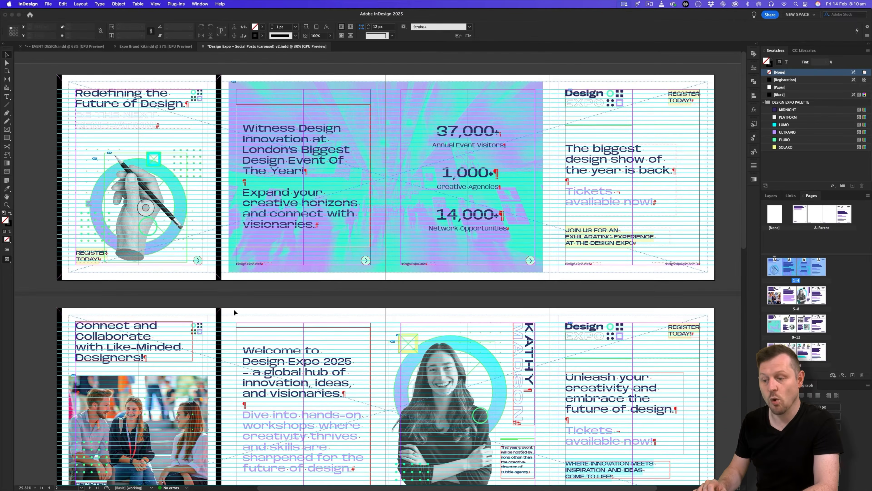
# Zoom in on the first page and enlarge the view of the first spread.
pyautogui.scroll(-1, 489, 240)
pyautogui.scroll(1, 450, 224)
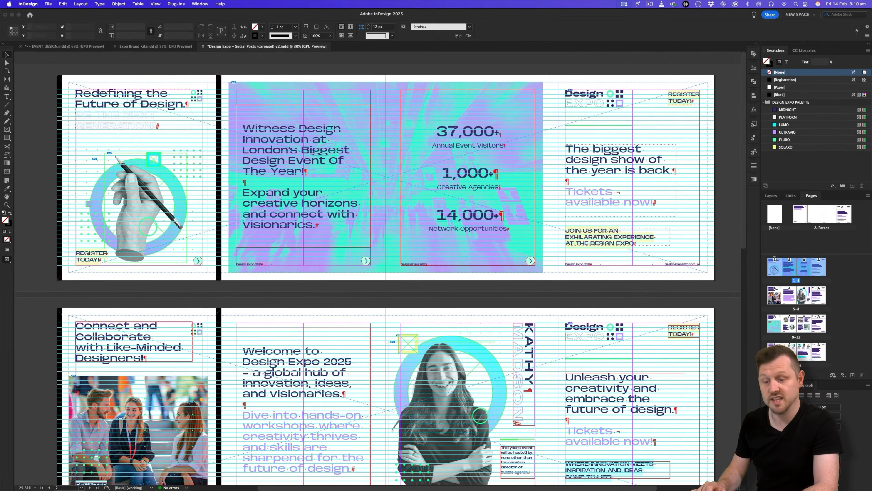
pyautogui.moveTo(108, 134); pyautogui.dragTo(190, 162)
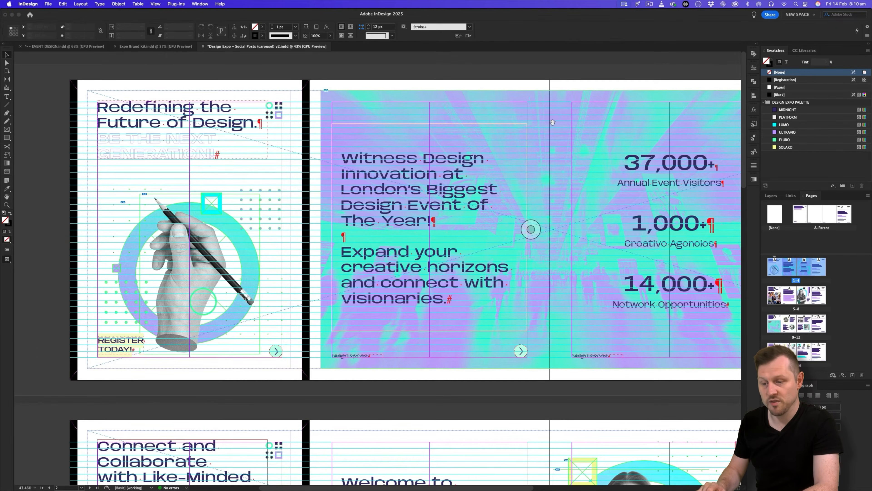
pyautogui.hscroll(6, 530, 228)
pyautogui.hscroll(2, 559, 179)
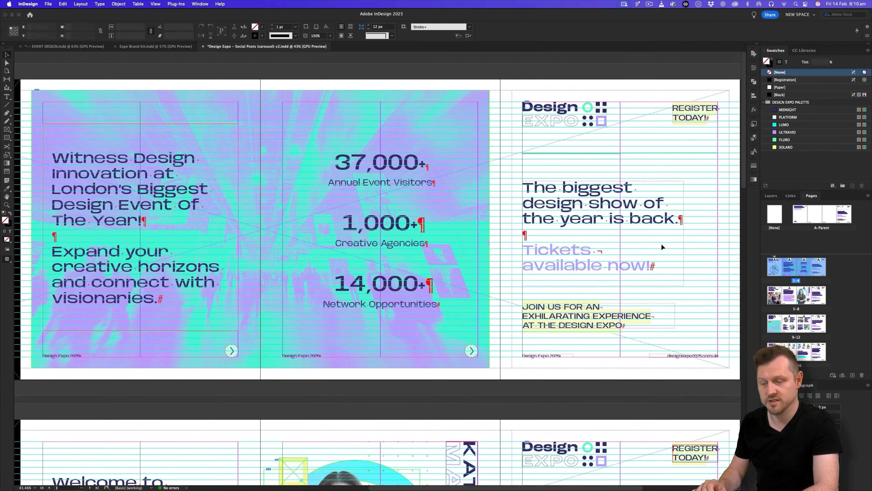
pyautogui.hscroll(-12, 474, 188)
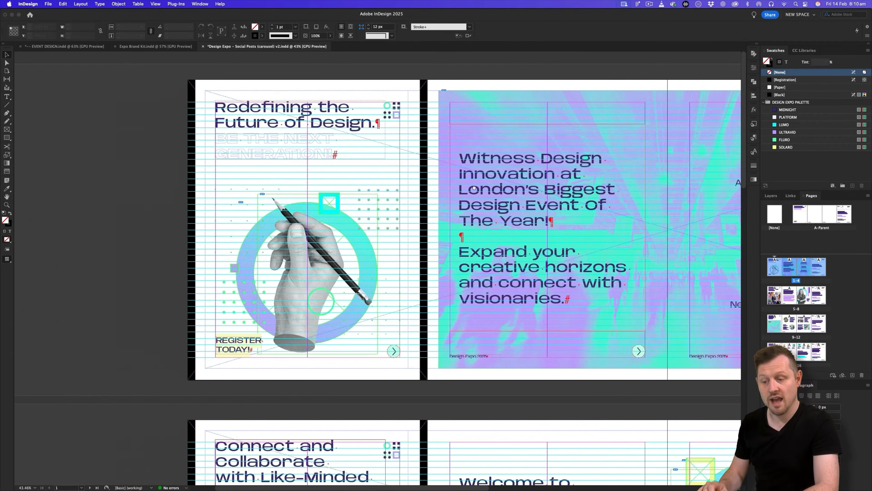
pyautogui.press('super+equal')
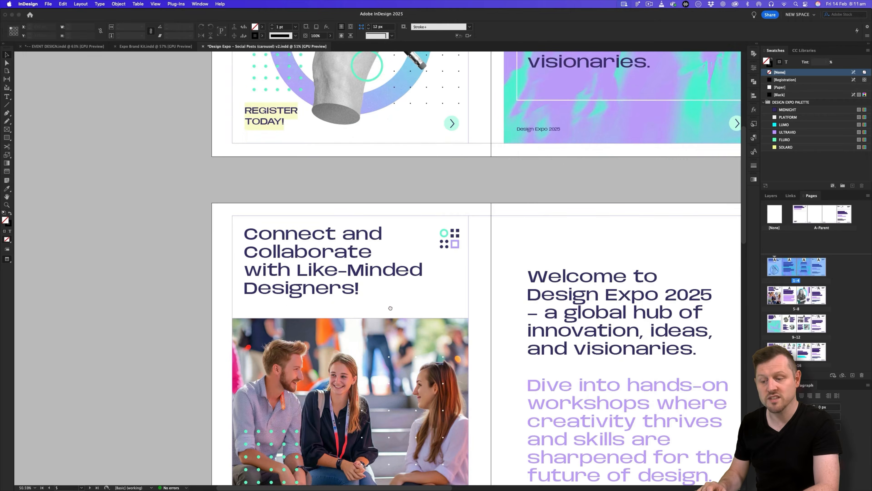
pyautogui.scroll(10, 410, 135)
pyautogui.scroll(-5, 410, 135)
# Bring the page 9 spread into view in Normal mode and show the document's five layers.
pyautogui.scroll(-20, 410, 135)
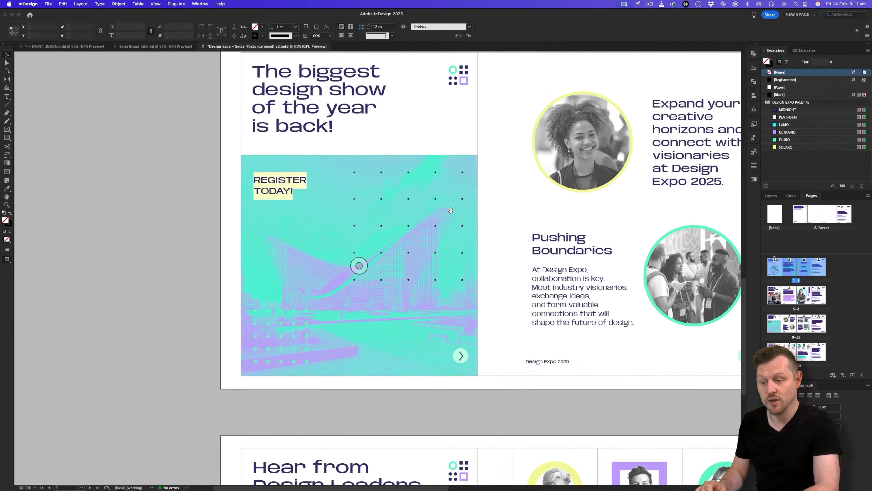
pyautogui.scroll(3, 358, 265)
pyautogui.moveTo(431, 392); pyautogui.dragTo(416, 189)
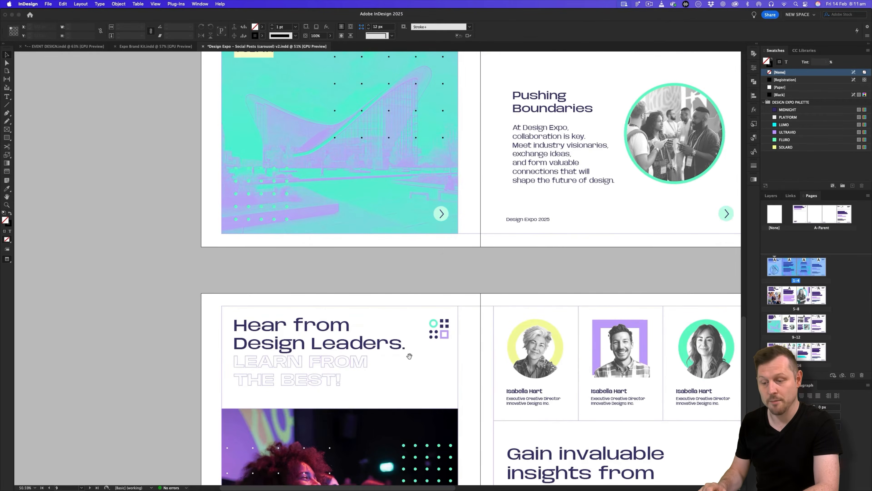
pyautogui.moveTo(409, 355); pyautogui.dragTo(434, 173)
pyautogui.moveTo(398, 202); pyautogui.dragTo(392, 330)
pyautogui.scroll(14, 392, 329)
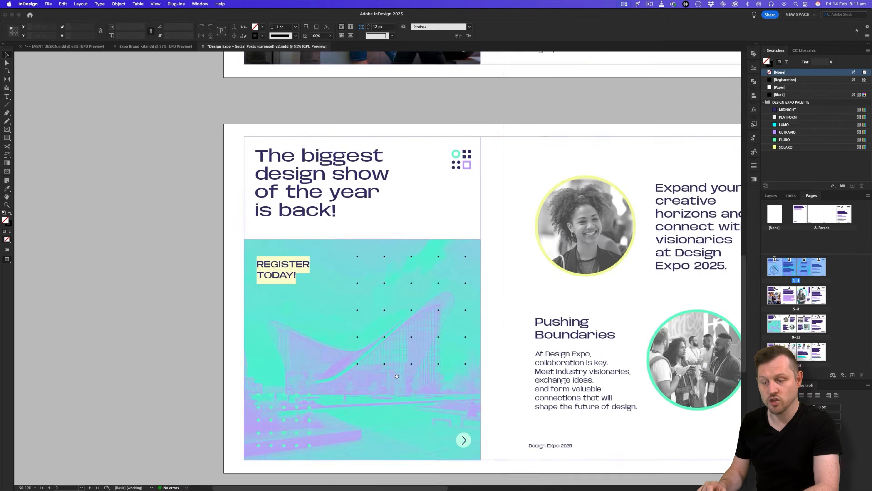
pyautogui.press('w')
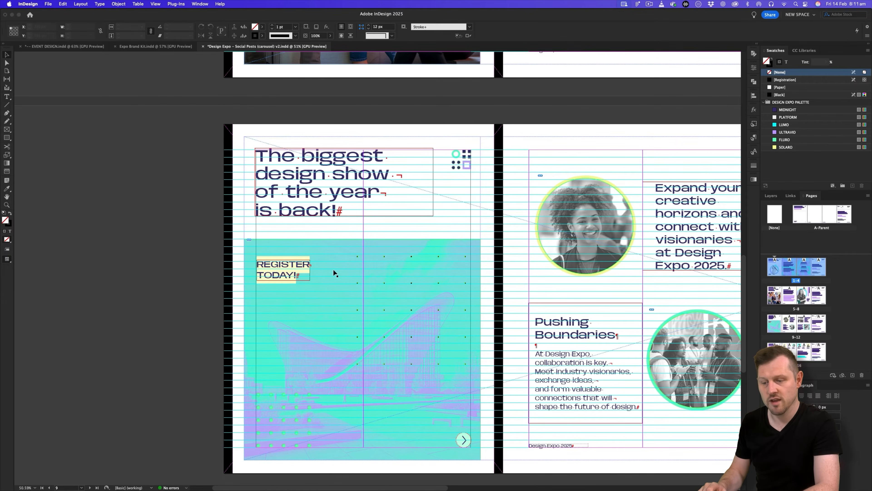
pyautogui.click(771, 195)
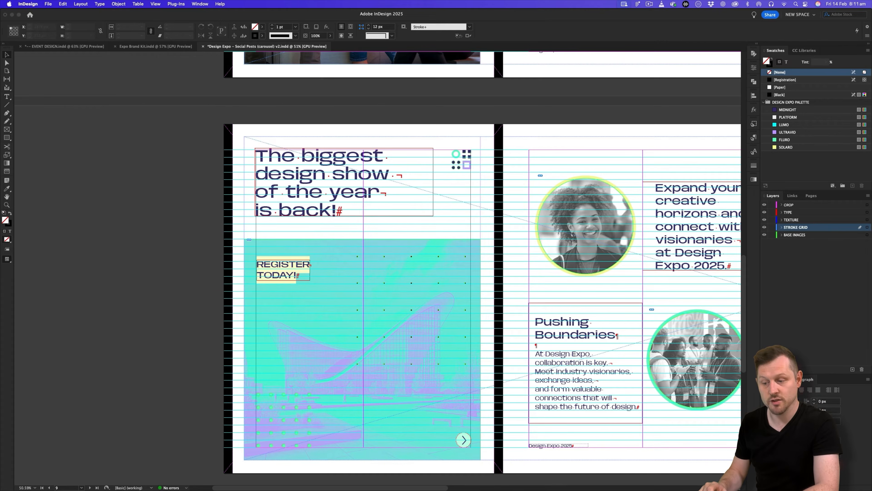
# Return to Preview and zoom out to see several rows of posts.
pyautogui.press('w')
pyautogui.press('w')
pyautogui.press('w')
pyautogui.press('z')
pyautogui.moveTo(475, 153); pyautogui.dragTo(397, 291)
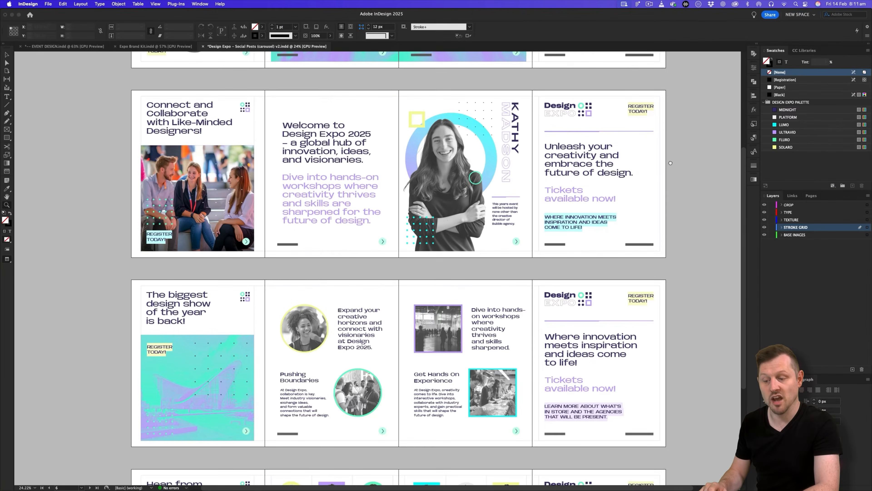
# Review the paragraph, character and object styles, collapse them, and begin a new document.
pyautogui.scroll(2, 670, 163)
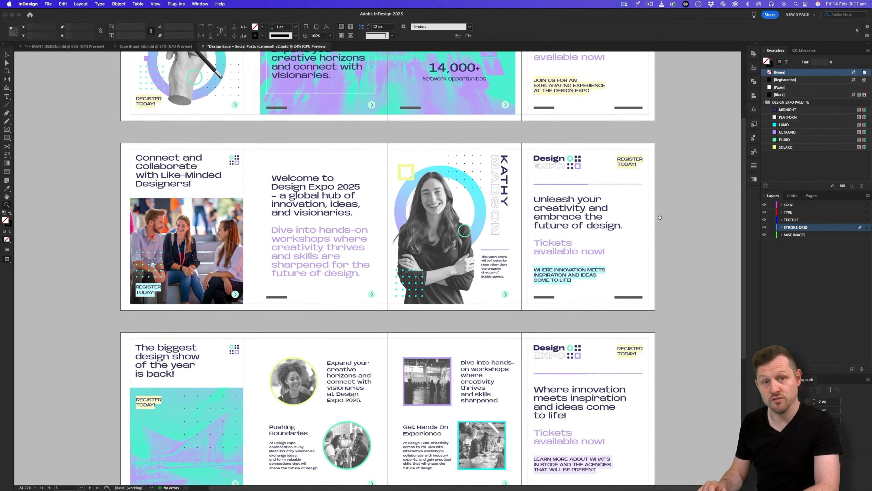
pyautogui.scroll(-6, 660, 155)
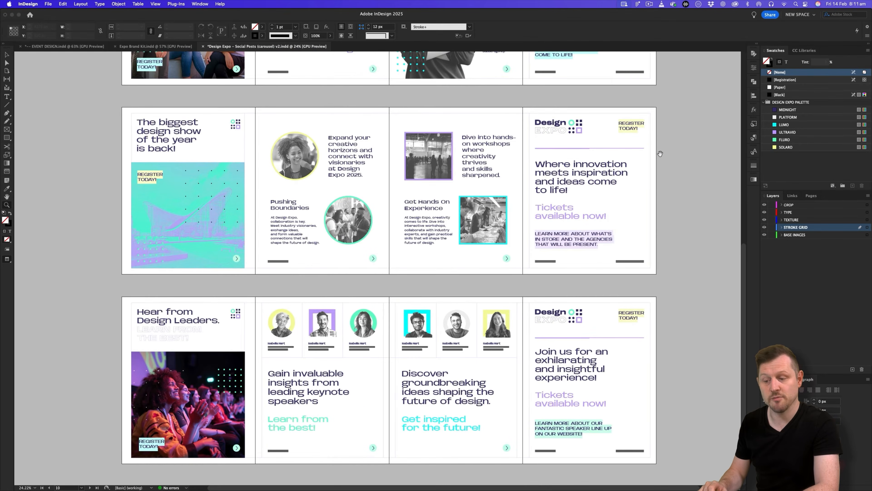
pyautogui.scroll(7, 659, 148)
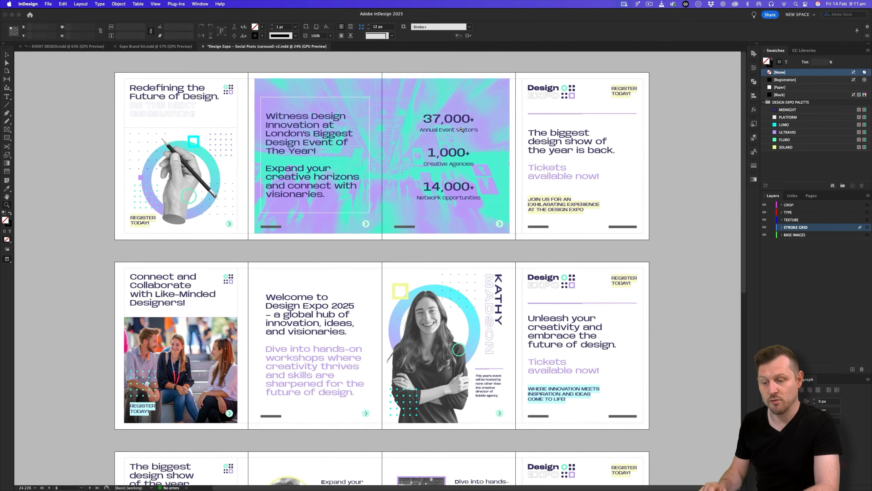
pyautogui.scroll(2, 446, 133)
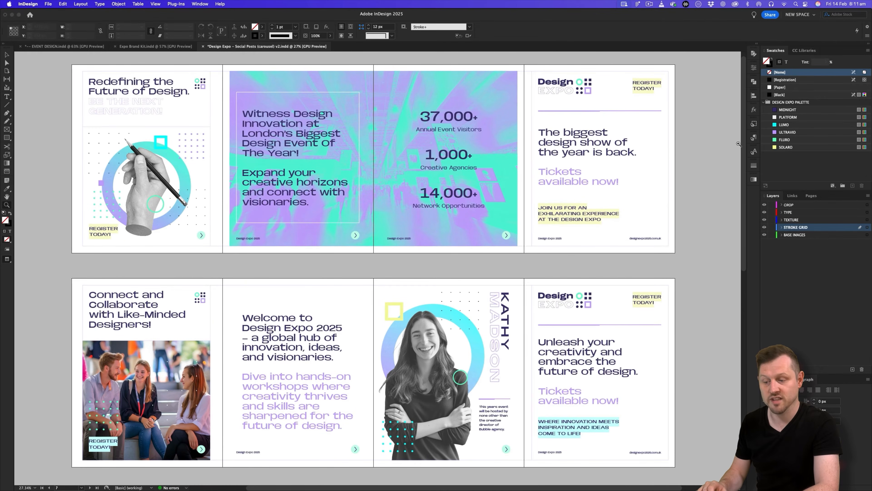
pyautogui.click(754, 138)
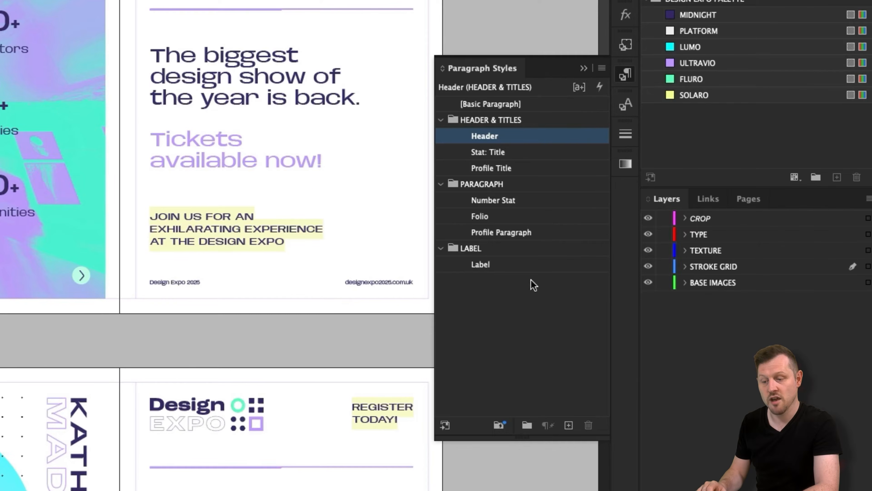
pyautogui.click(626, 110)
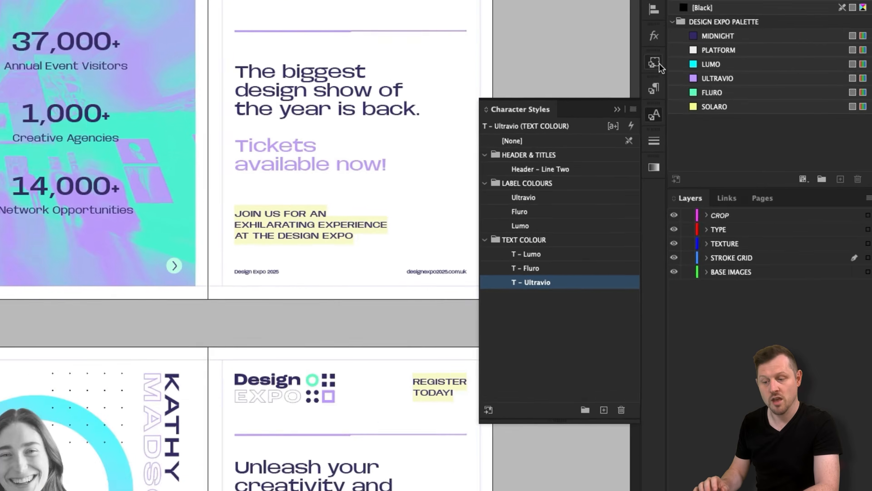
pyautogui.click(626, 45)
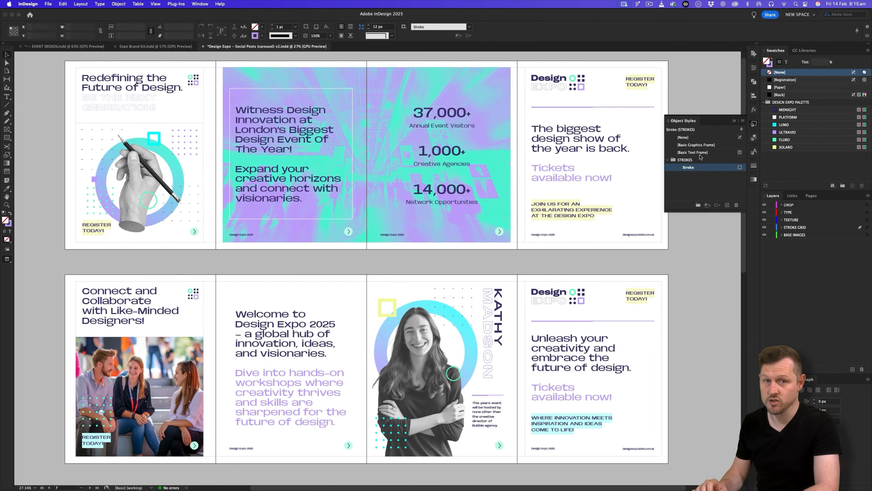
pyautogui.click(733, 120)
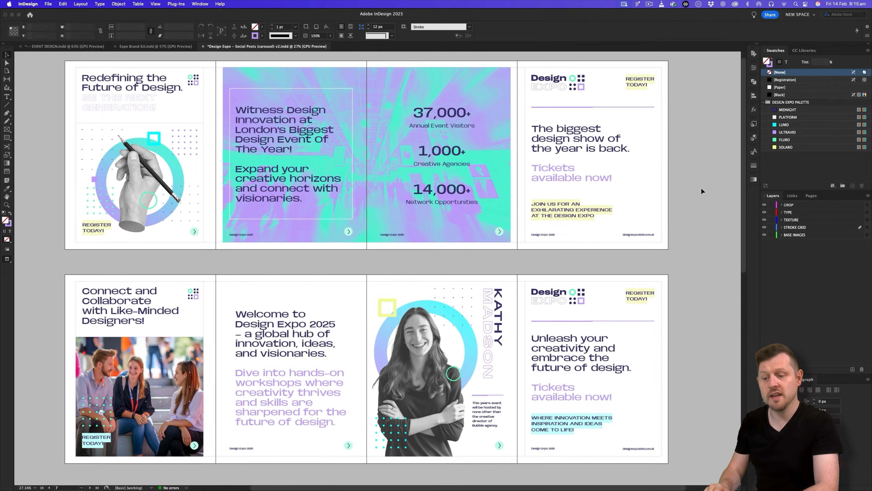
pyautogui.click(49, 4)
# Set up a new document in pixels, 1080 px wide by 1350 px high.
pyautogui.moveTo(103, 14)
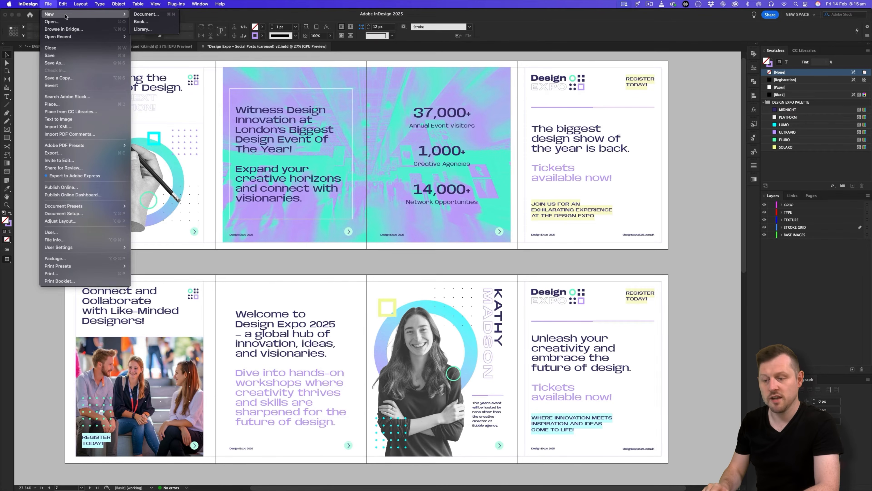
pyautogui.click(139, 14)
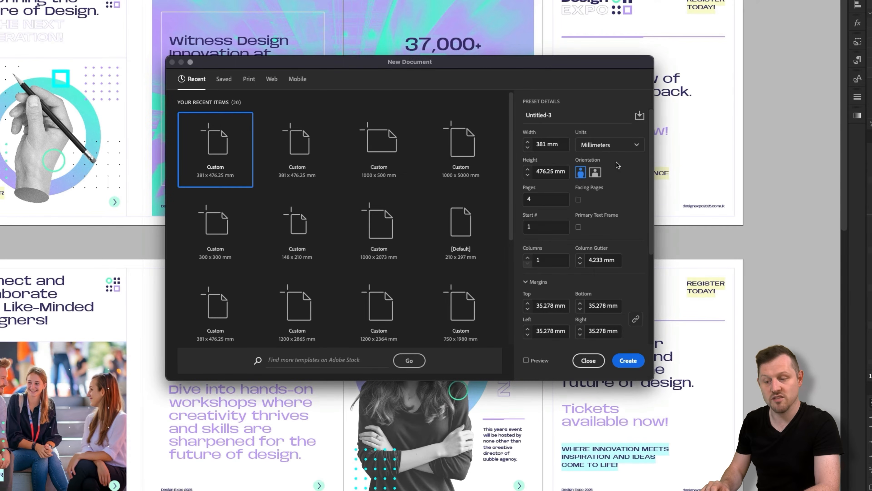
pyautogui.click(604, 145)
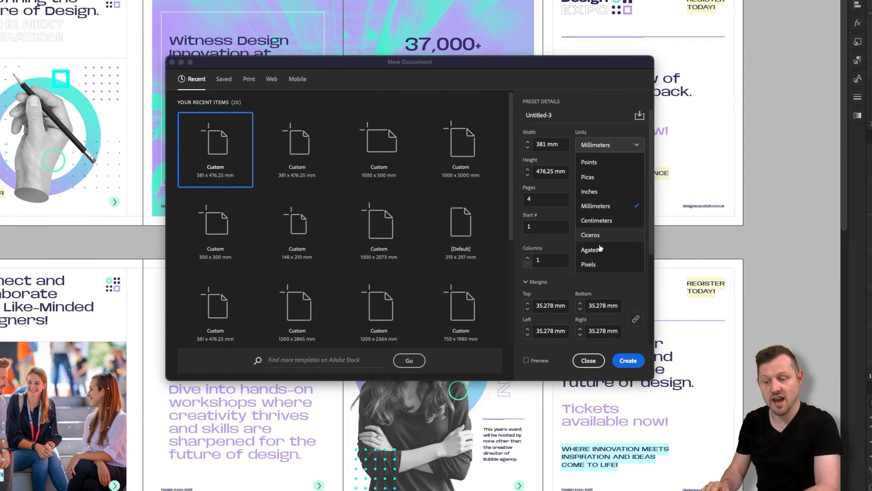
pyautogui.click(597, 264)
pyautogui.click(554, 143)
pyautogui.write('1080')
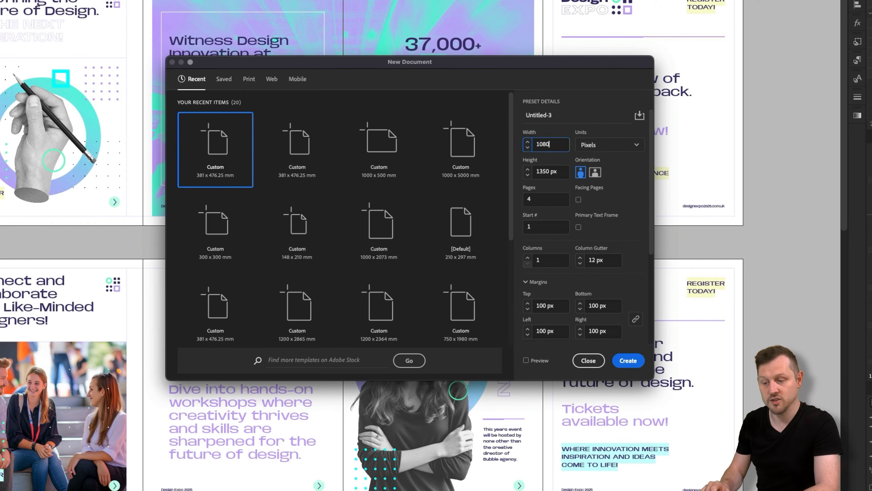
pyautogui.press('Tab')
pyautogui.write('13')
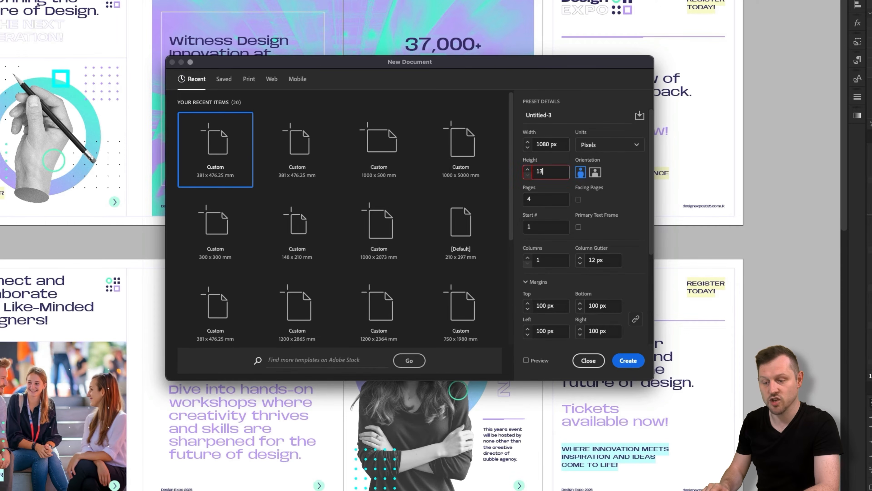
pyautogui.write('50')
pyautogui.press('Tab')
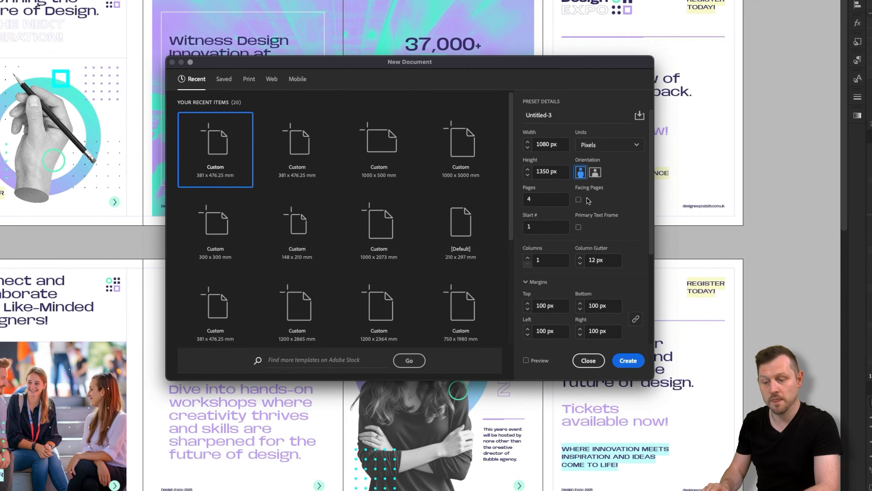
# Give it 4 pages and 100 px margins, and create the document.
pyautogui.click(530, 201)
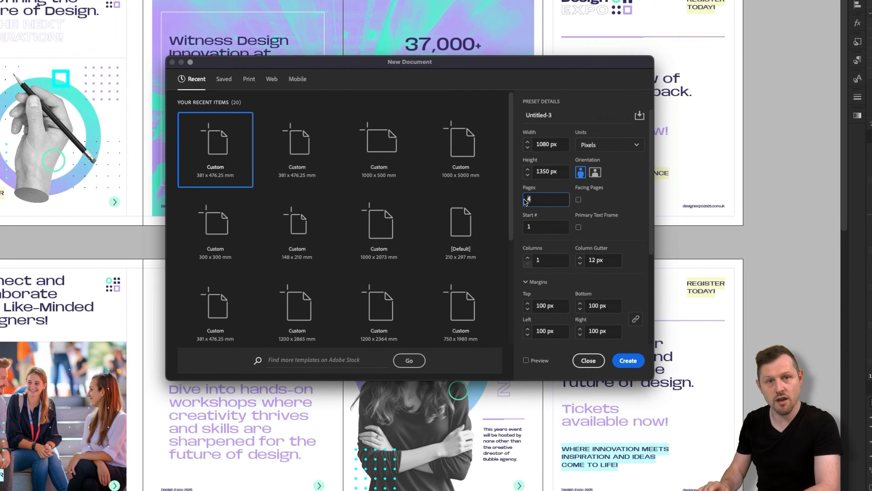
pyautogui.write('4')
pyautogui.press('Tab')
pyautogui.click(548, 309)
pyautogui.write('100')
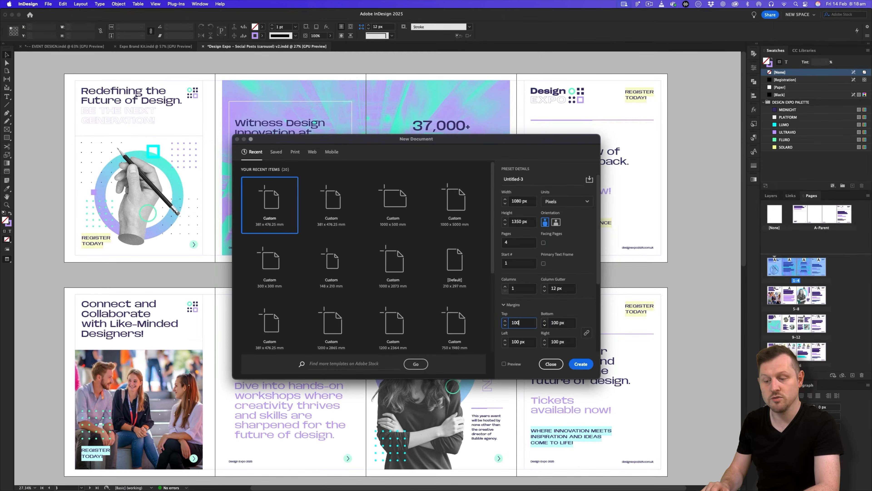
pyautogui.press('Tab')
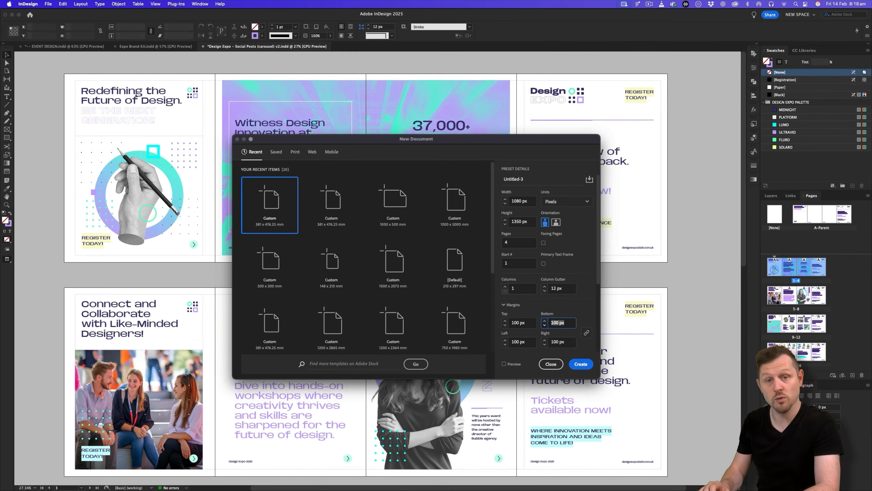
pyautogui.click(579, 363)
# Zoom out on the new blank page and return to the Design Expo carousel document.
pyautogui.press('z')
pyautogui.moveTo(467, 229); pyautogui.dragTo(442, 245)
pyautogui.click(290, 46)
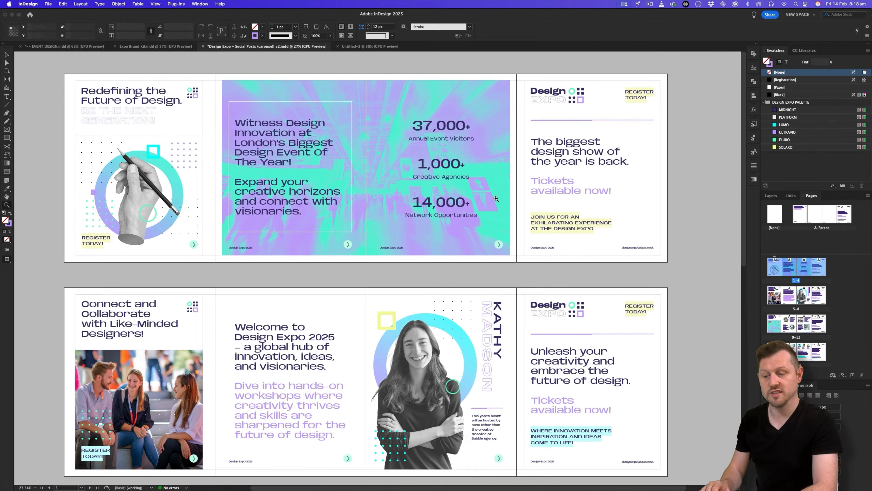
pyautogui.press('w')
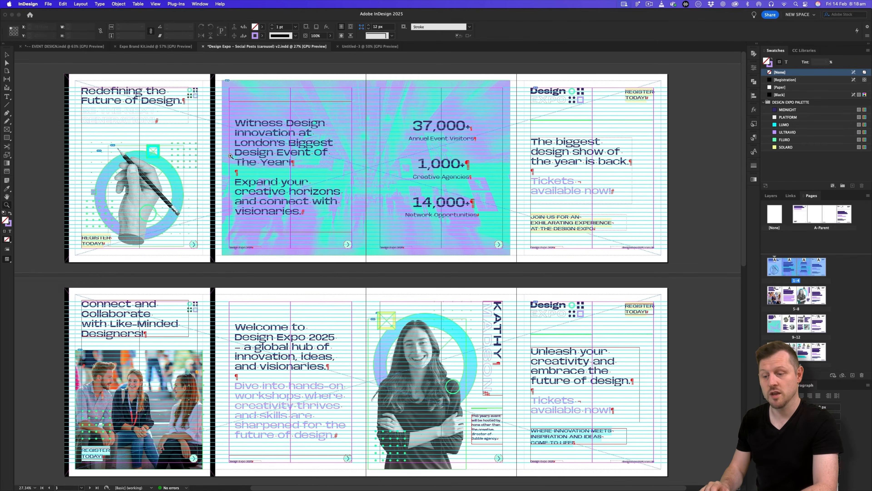
pyautogui.press('w')
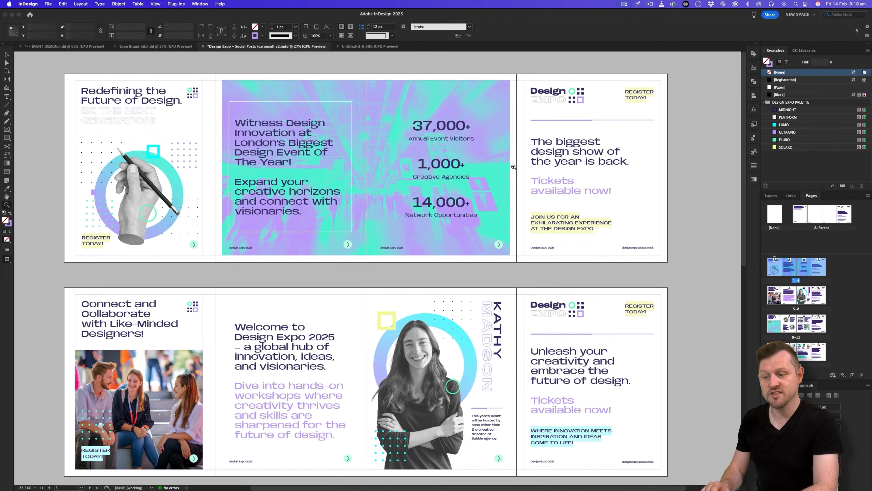
# In Untitled-3, hide the rulers and turn off Allow Document Pages to Shuffle.
pyautogui.click(372, 49)
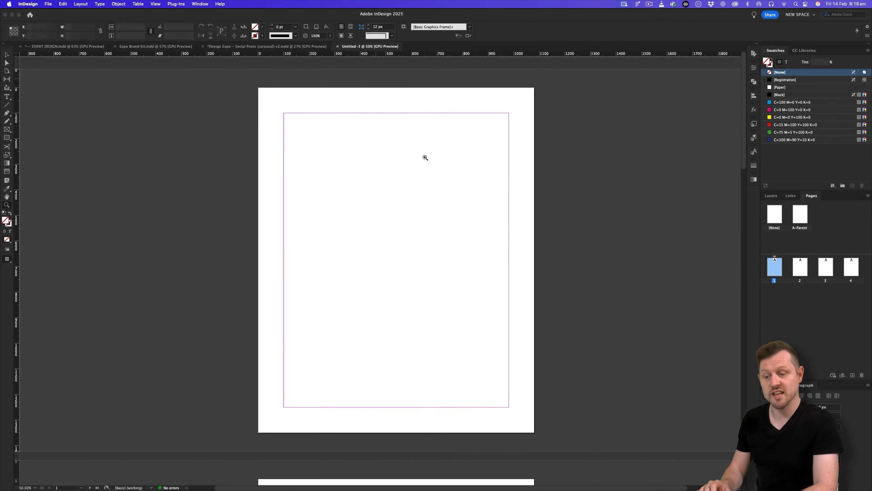
pyautogui.scroll(-6, 425, 155)
pyautogui.scroll(-4, 351, 246)
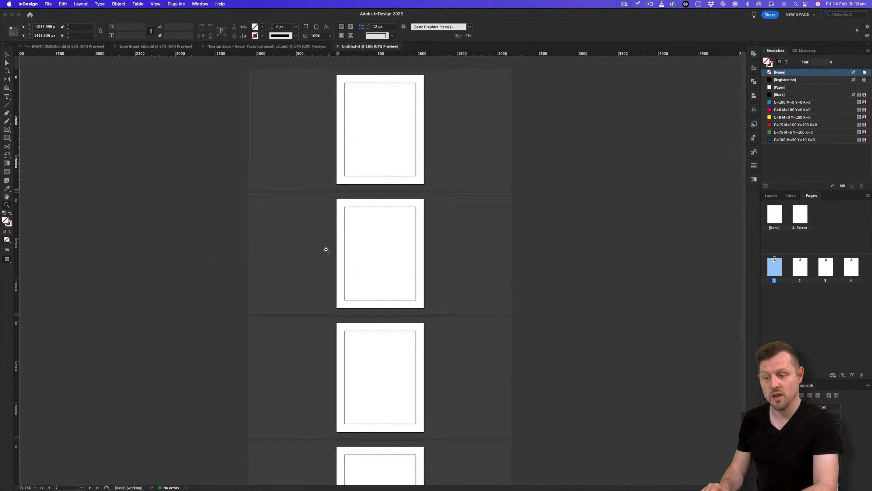
pyautogui.press('super+r')
pyautogui.press('v')
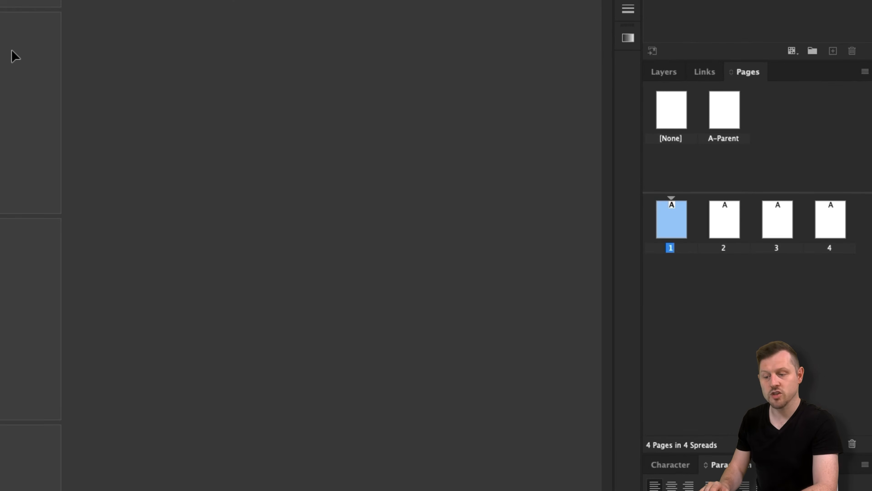
pyautogui.click(865, 72)
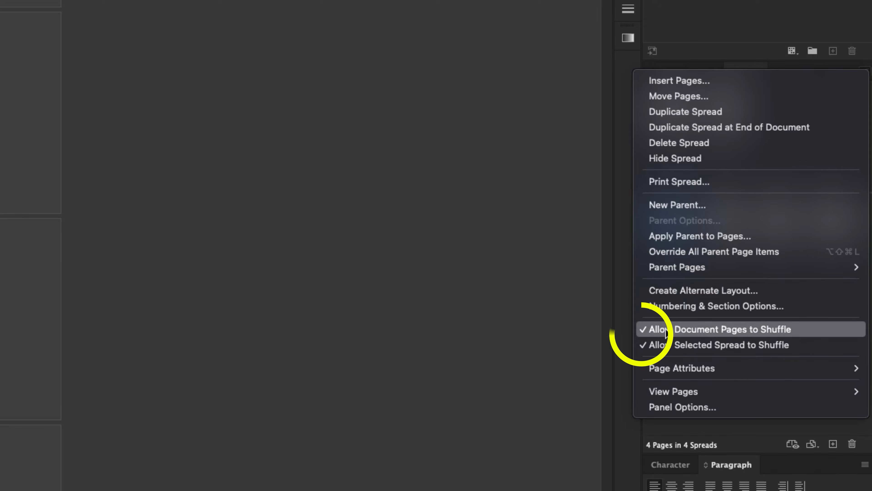
pyautogui.click(688, 326)
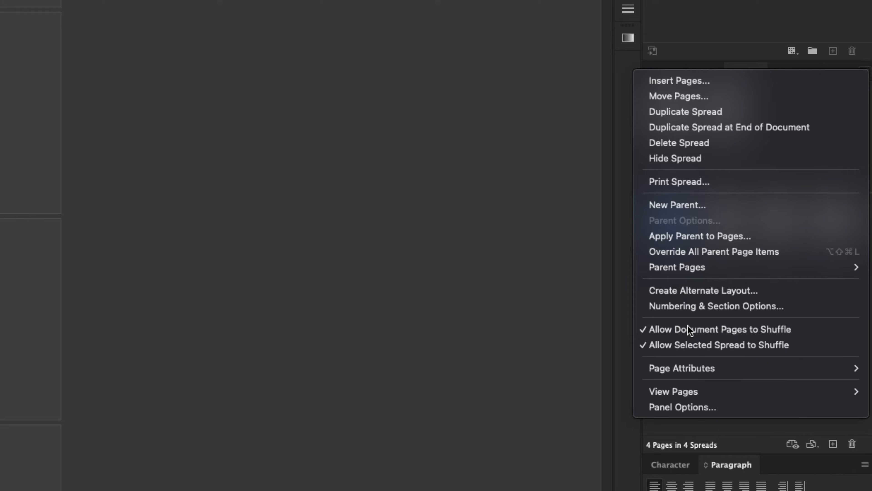
# Join pages 2 and 3 beside page 1 in a single spread.
pyautogui.click(705, 273)
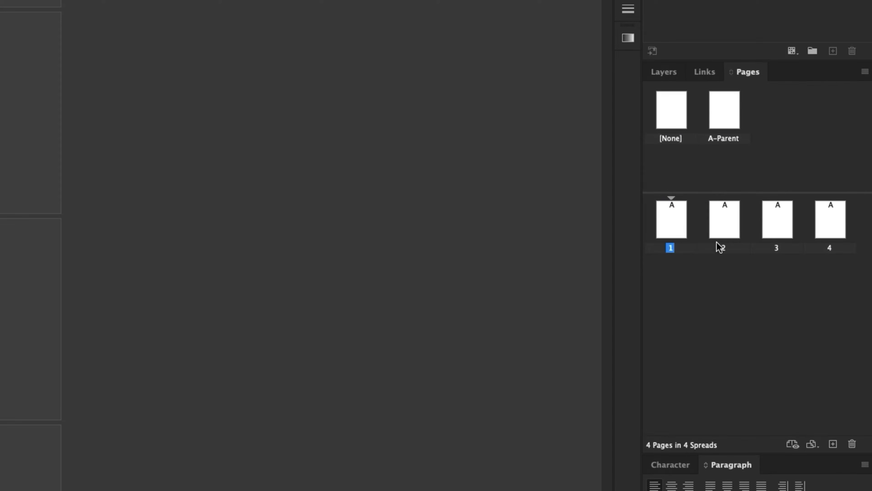
pyautogui.moveTo(720, 213); pyautogui.dragTo(686, 222)
pyautogui.moveTo(186, 86); pyautogui.dragTo(317, 80)
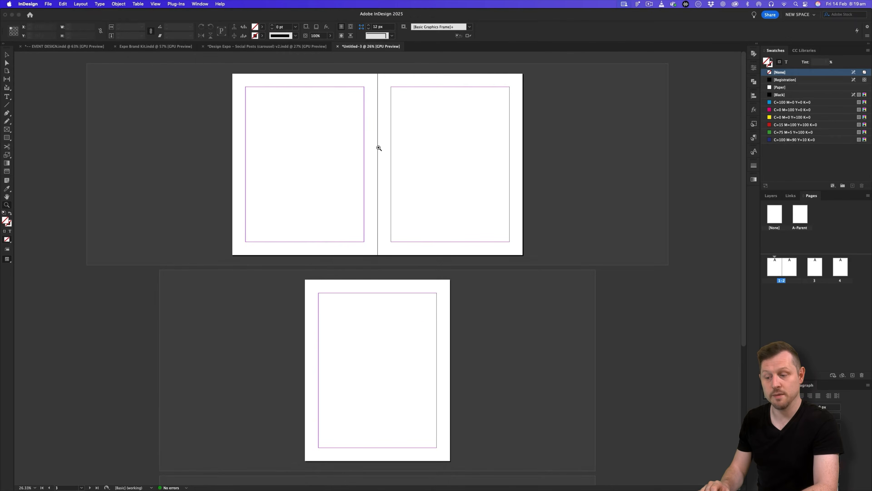
pyautogui.moveTo(379, 148); pyautogui.dragTo(405, 177)
pyautogui.press('v')
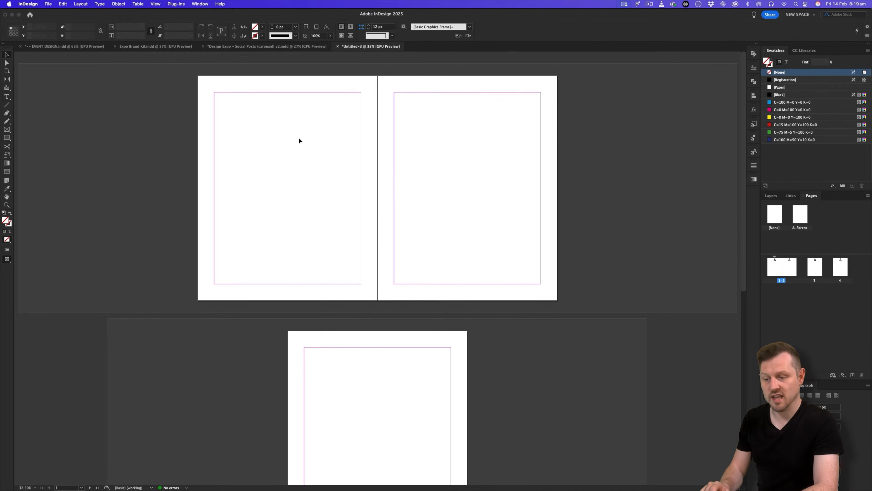
pyautogui.press('z')
pyautogui.moveTo(341, 153); pyautogui.dragTo(375, 150)
pyautogui.moveTo(382, 168); pyautogui.dragTo(376, 182)
pyautogui.press('v')
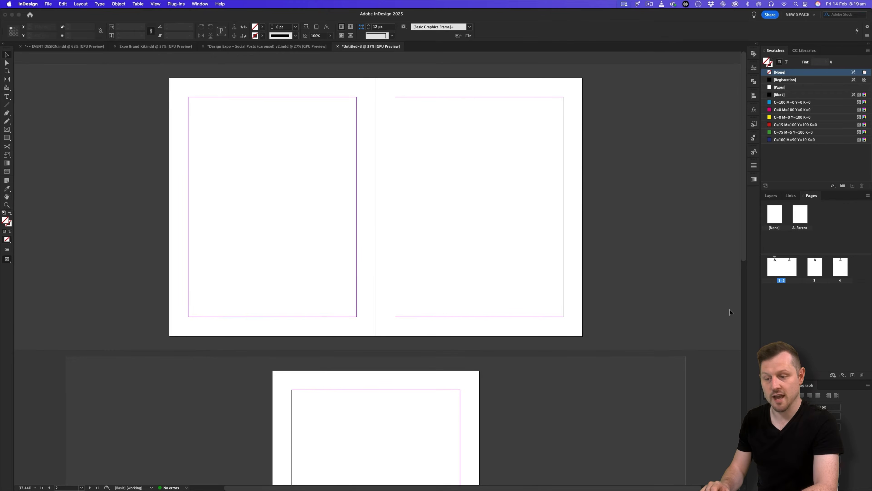
pyautogui.click(815, 265)
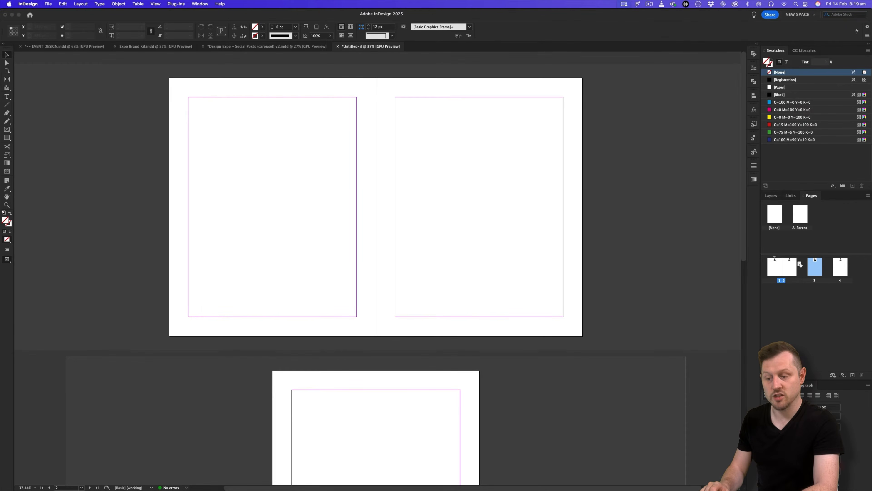
pyautogui.moveTo(798, 265)
pyautogui.mouseDown()
pyautogui.moveTo(831, 270)
pyautogui.moveTo(811, 269)
pyautogui.mouseUp()
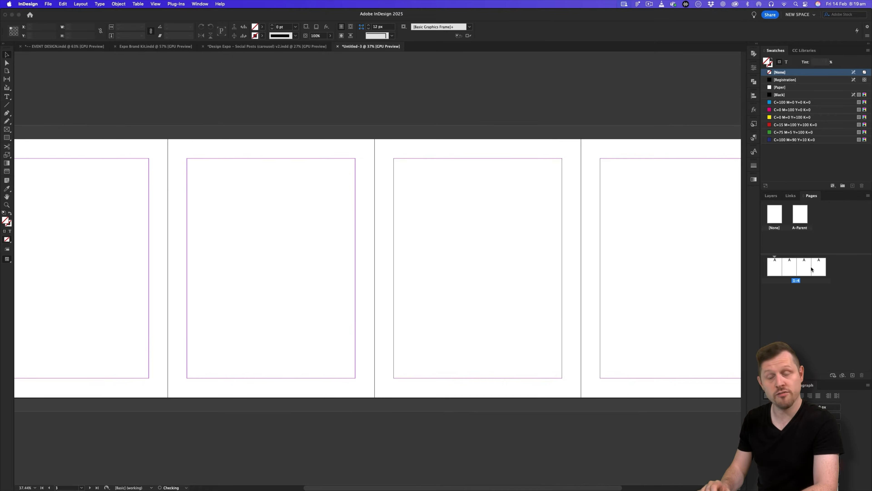
# Review the blank four-page spread in Preview and Normal modes, then return to the Design Expo carousel.
pyautogui.press('super+alt+0')
pyautogui.press('w')
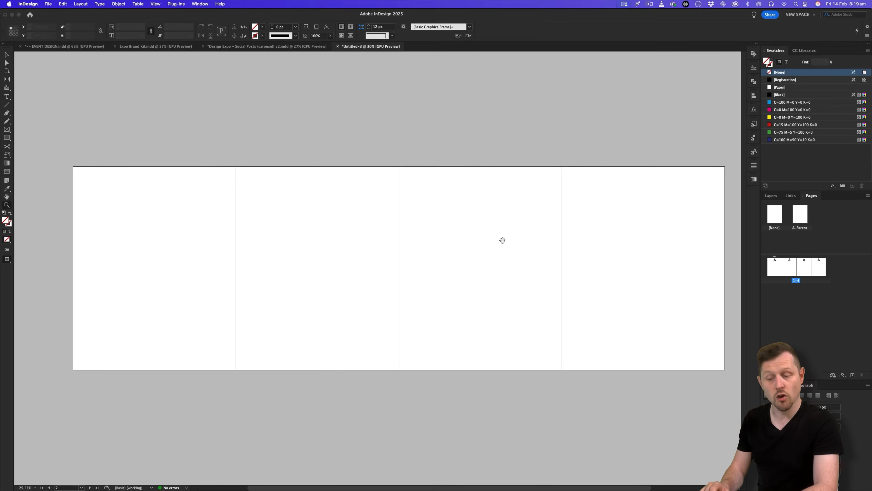
pyautogui.moveTo(502, 240); pyautogui.dragTo(481, 242)
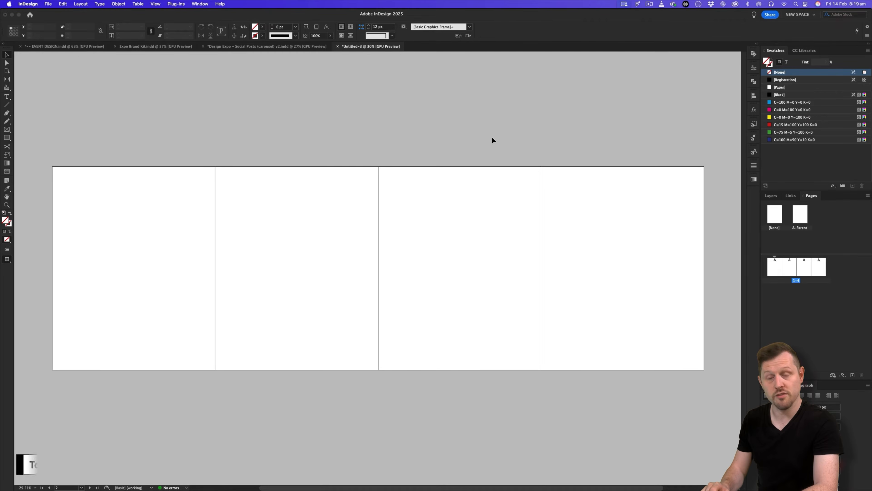
pyautogui.press('w')
pyautogui.press('w')
pyautogui.press('w')
pyautogui.press('w')
pyautogui.press('w')
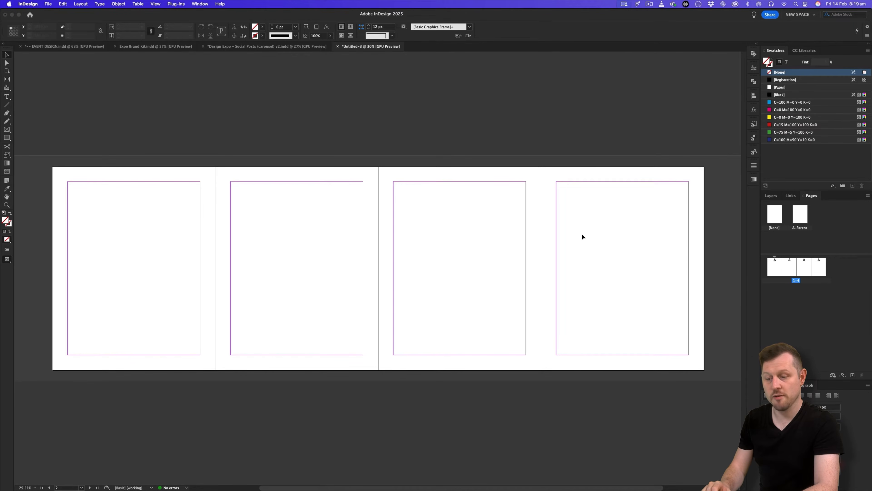
pyautogui.click(274, 48)
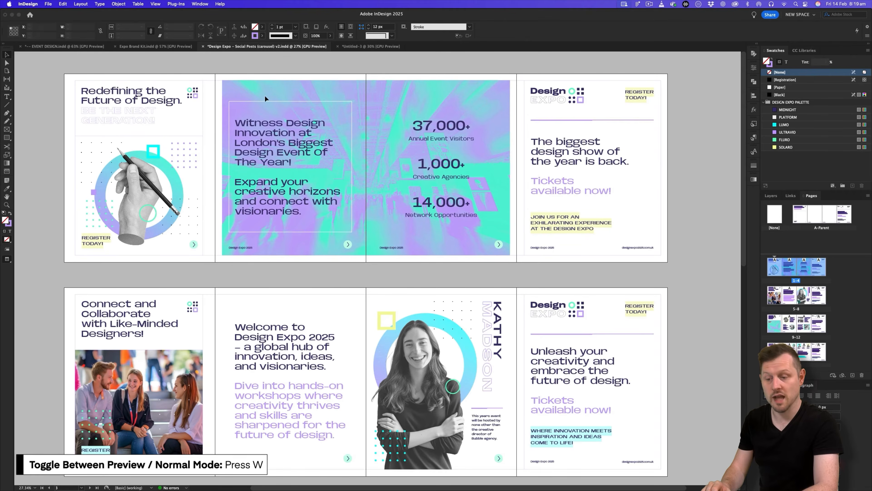
# Zoom in on the carousel's first page in Normal mode and scroll across the opening spreads.
pyautogui.press('w')
pyautogui.moveTo(155, 123); pyautogui.dragTo(277, 194)
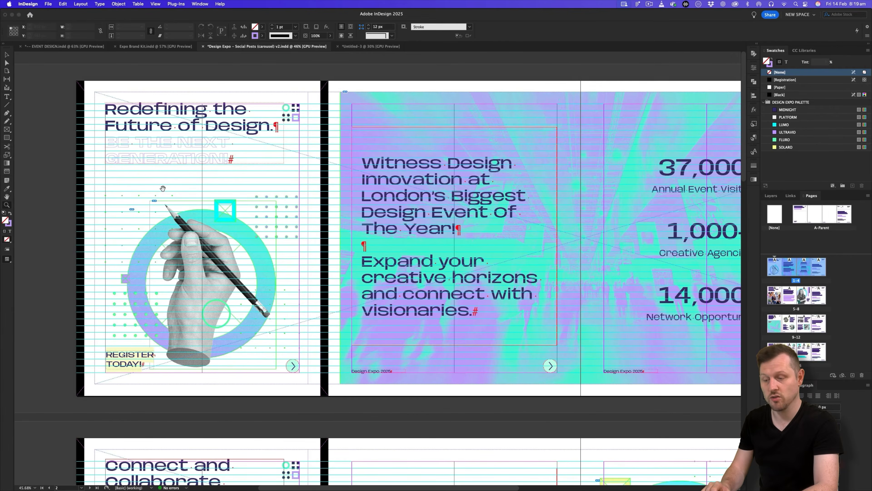
pyautogui.hscroll(-3, 217, 102)
pyautogui.hscroll(10, 217, 102)
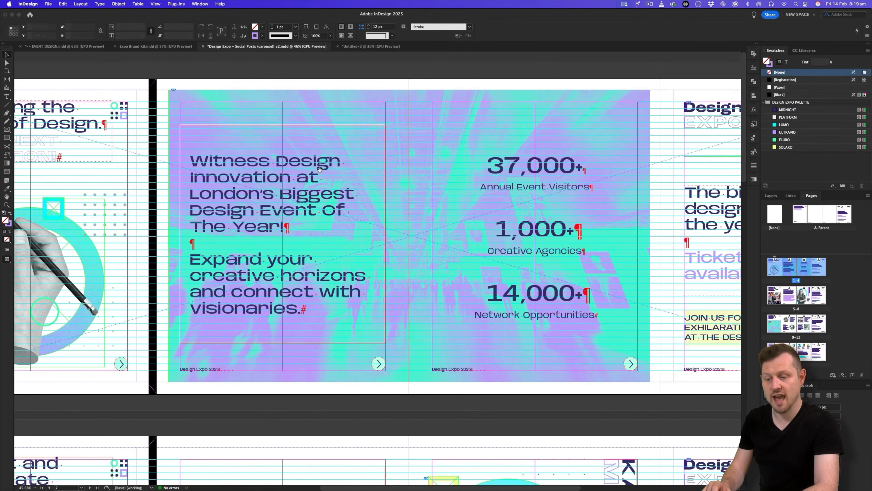
pyautogui.hscroll(-10, 463, 203)
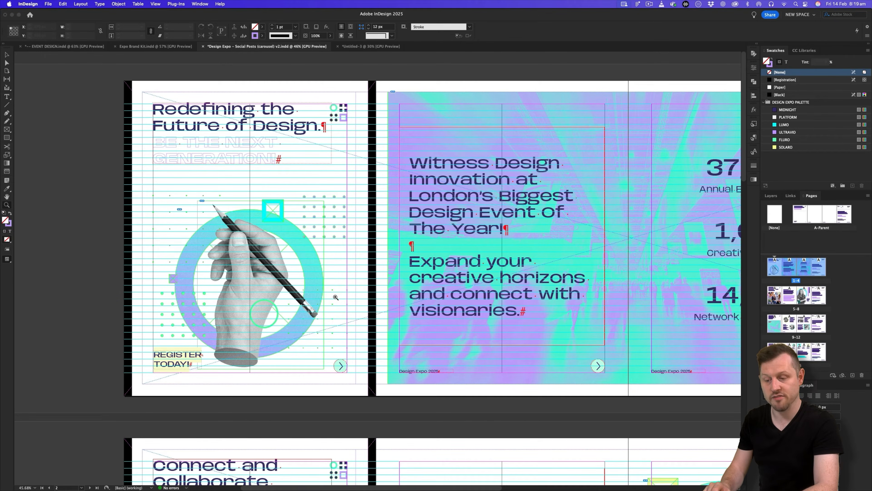
# In Untitled-3, set horizontal and vertical ruler units to Pixels in Units & Increments preferences.
pyautogui.click(358, 47)
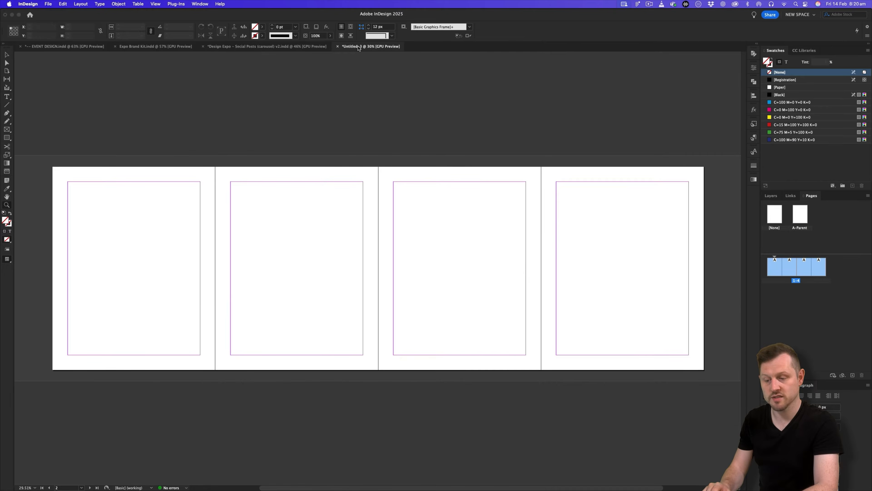
pyautogui.click(28, 4)
pyautogui.moveTo(51, 21)
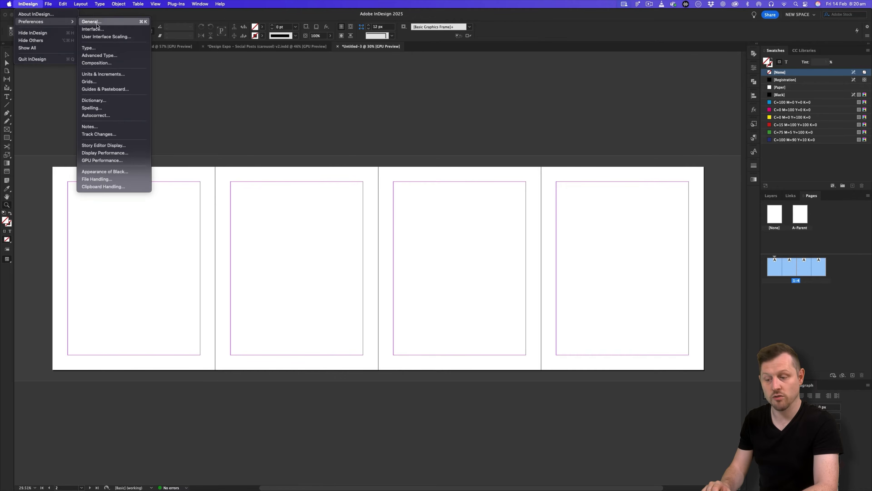
pyautogui.click(103, 74)
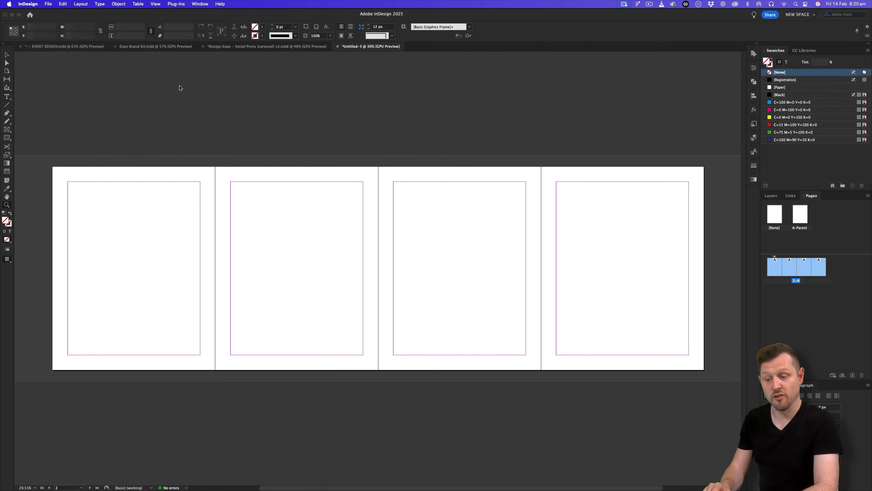
pyautogui.click(455, 168)
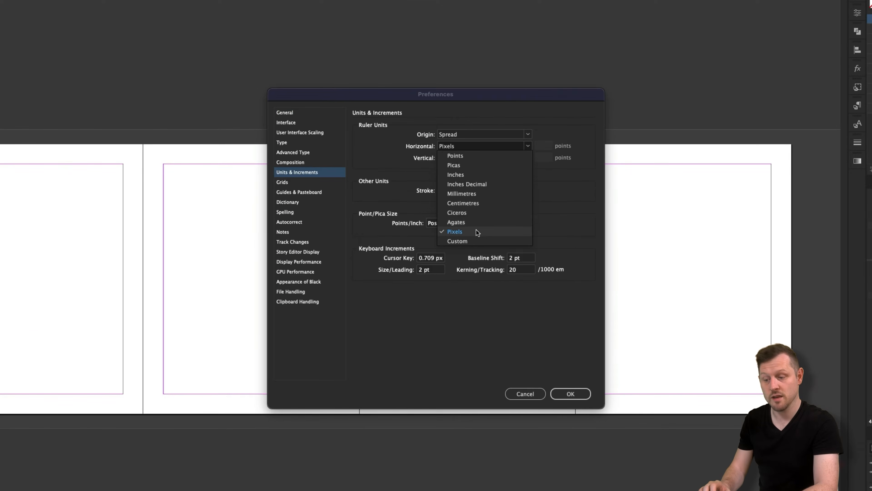
pyautogui.click(467, 232)
pyautogui.click(469, 163)
pyautogui.click(465, 234)
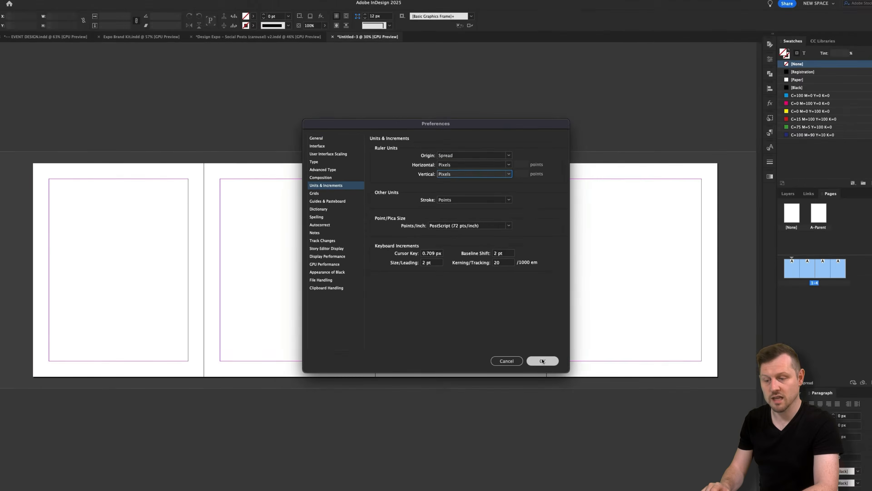
pyautogui.click(570, 393)
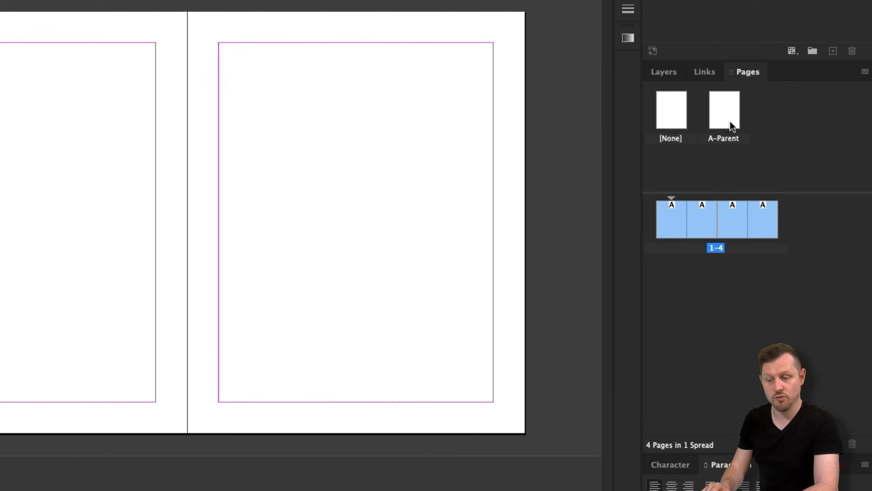
# Open the A-Parent spread and set its Number of Pages to 4 in Parent Options.
pyautogui.click(730, 121)
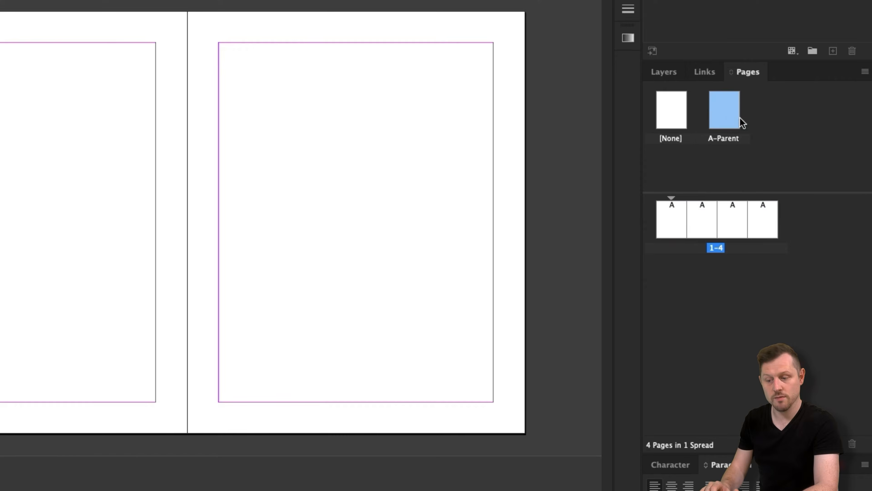
pyautogui.doubleClick(727, 121)
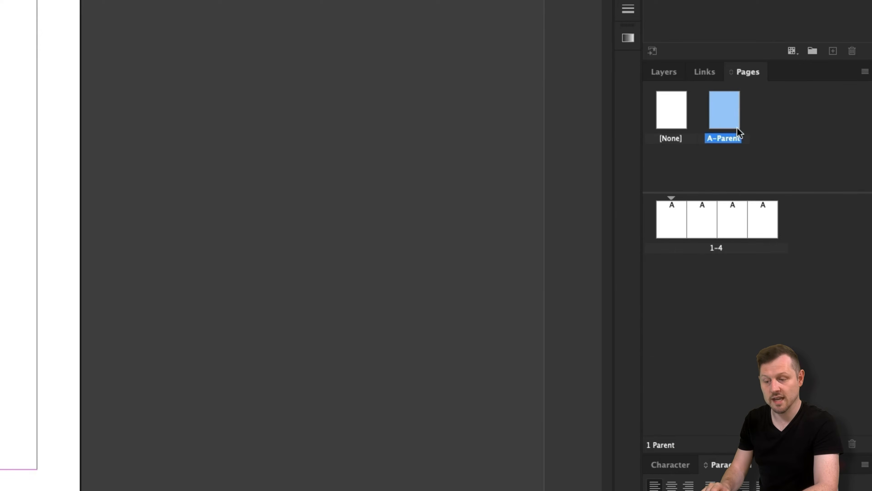
pyautogui.rightClick(726, 120)
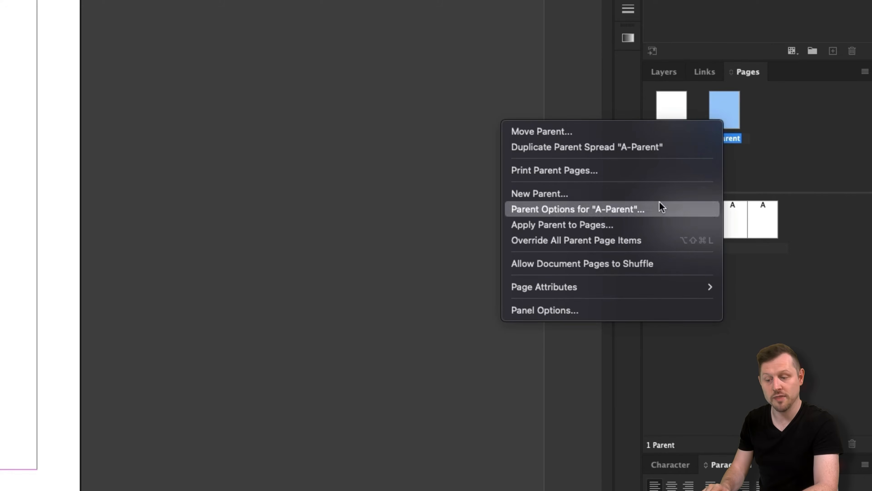
pyautogui.click(603, 210)
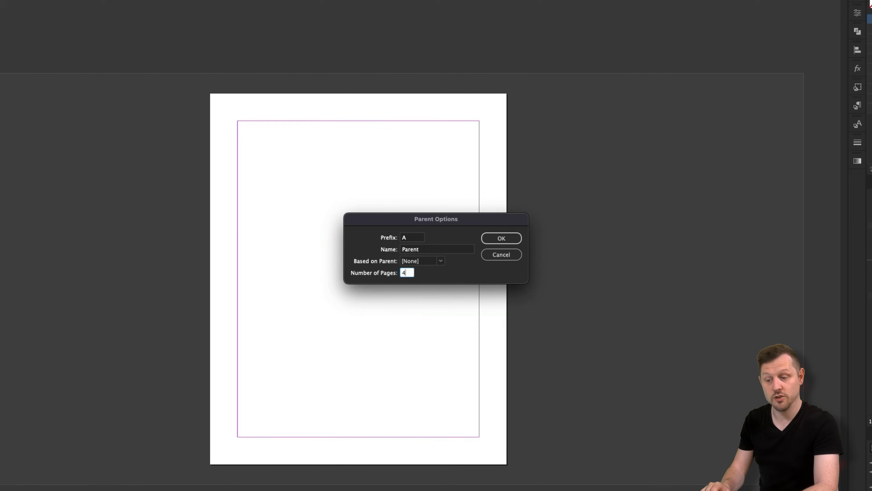
pyautogui.write('4')
pyautogui.click(501, 239)
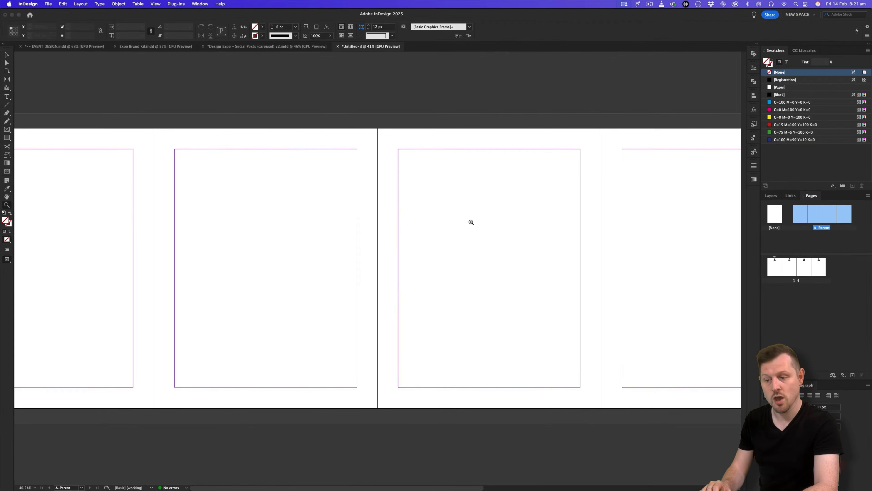
pyautogui.press('super+alt+0')
pyautogui.hscroll(1, 425, 240)
pyautogui.press('v')
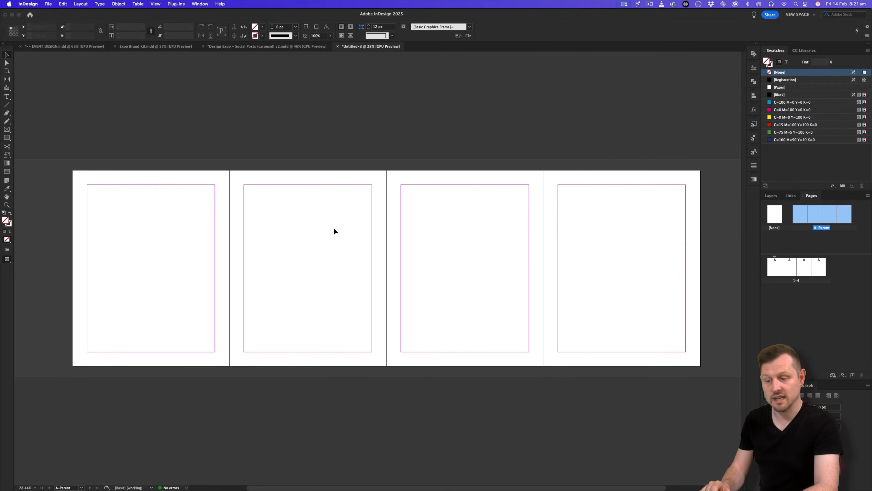
# Unlink the first A-Parent page's margins and set left and right margins to 125 px.
pyautogui.click(803, 245)
pyautogui.click(794, 213)
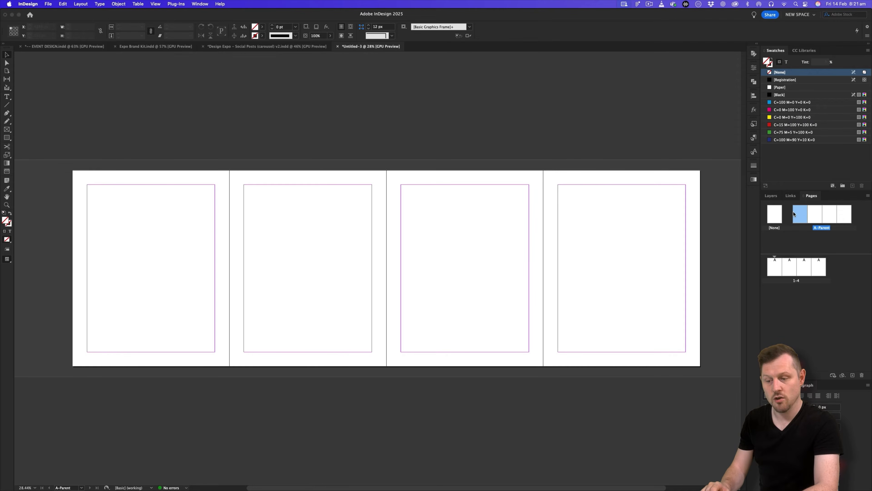
pyautogui.click(80, 4)
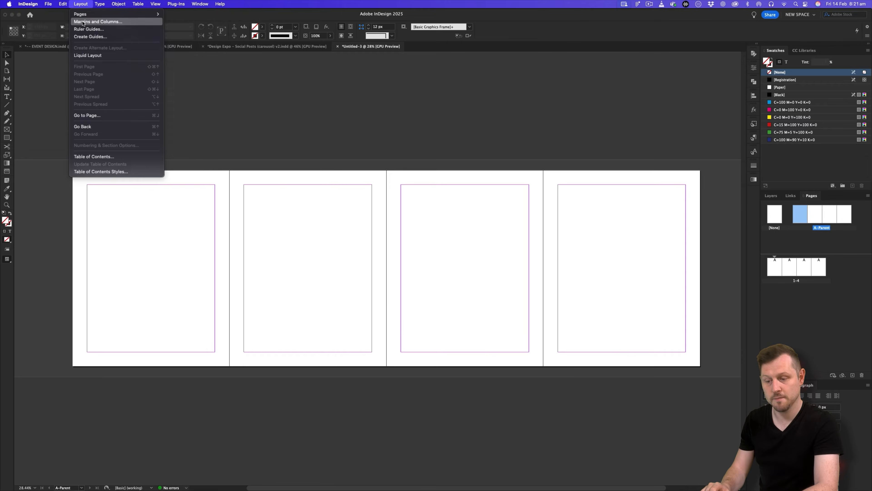
pyautogui.click(82, 22)
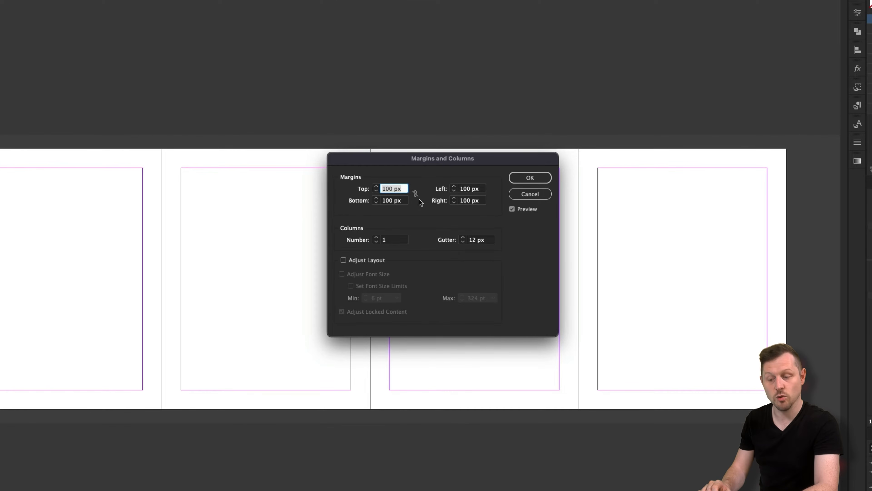
pyautogui.click(415, 193)
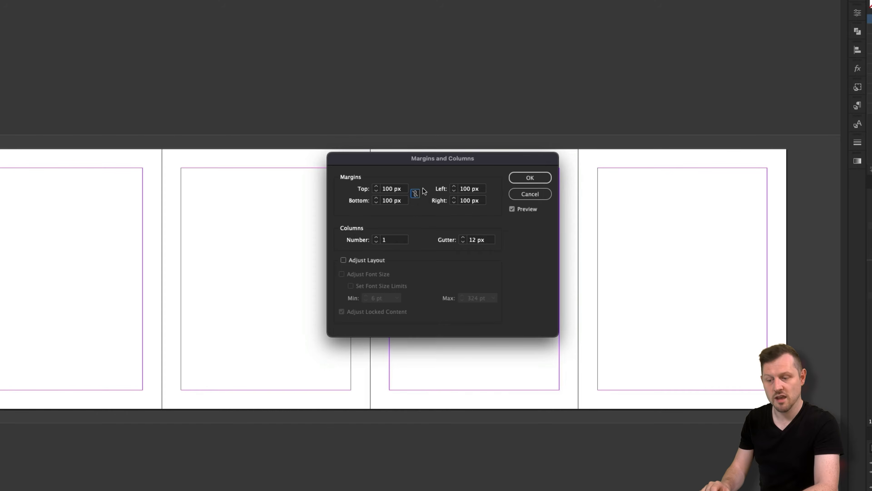
pyautogui.click(472, 192)
pyautogui.write('125')
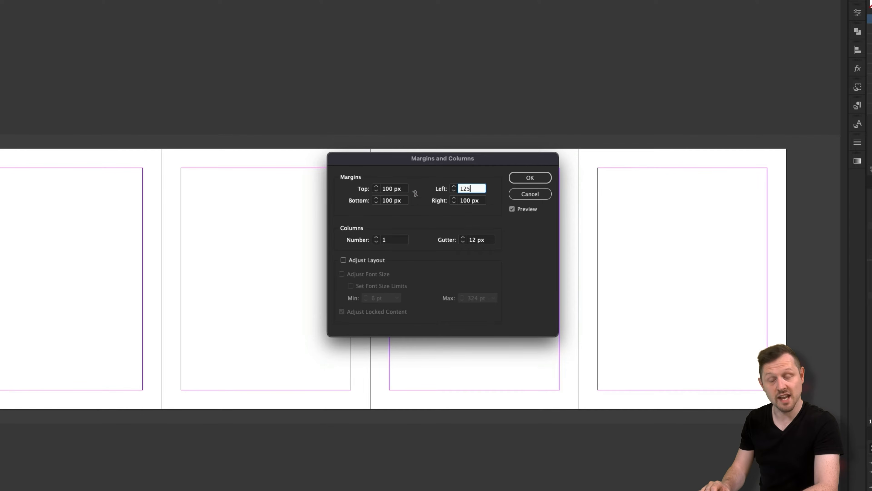
pyautogui.press('Tab')
pyautogui.write('125')
# Give that page 2 columns with 0 gutter, then select parent pages 2–4.
pyautogui.press('Tab')
pyautogui.write('2')
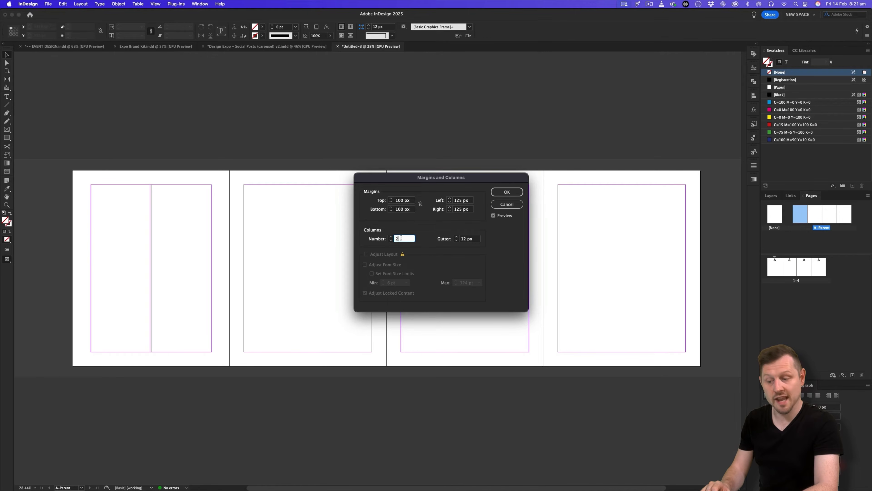
pyautogui.press('Tab')
pyautogui.write('0')
pyautogui.click(505, 192)
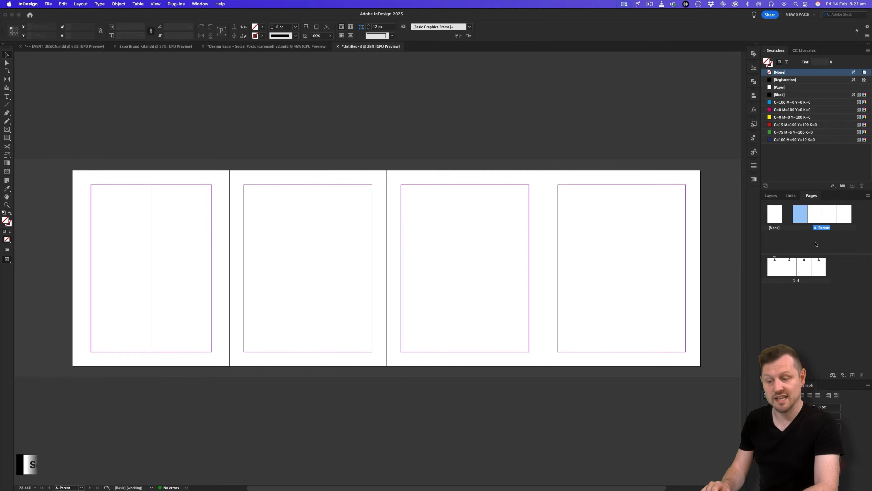
pyautogui.click(813, 221)
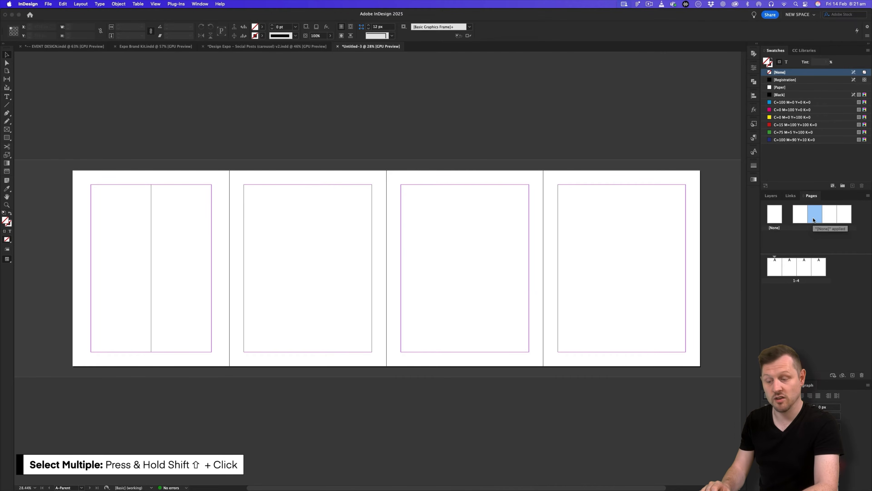
pyautogui.keyDown('shift'); pyautogui.click(838, 220); pyautogui.keyUp('shift')
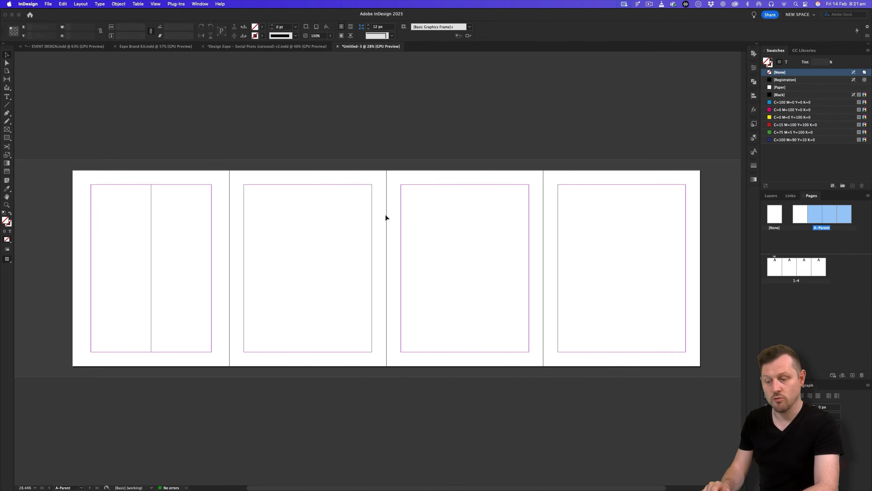
# Give A-Parent pages 2–4 two columns with 0 gutter, then select all four parent pages.
pyautogui.click(84, 5)
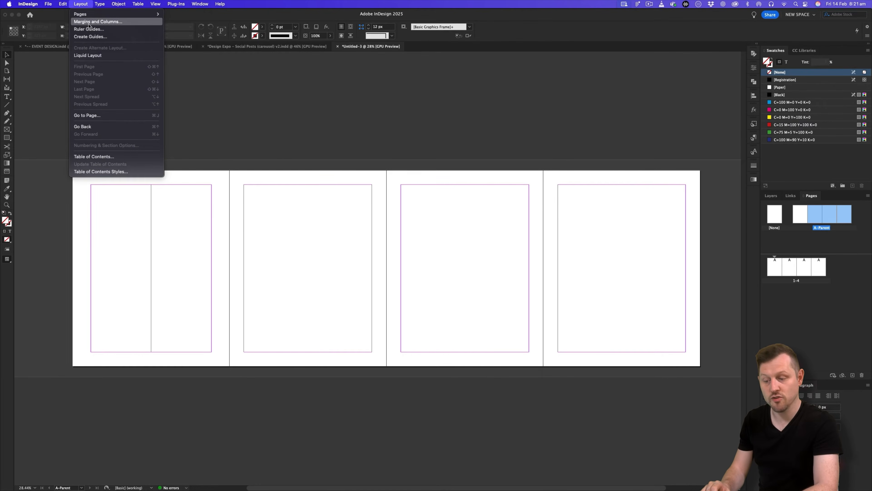
pyautogui.click(98, 21)
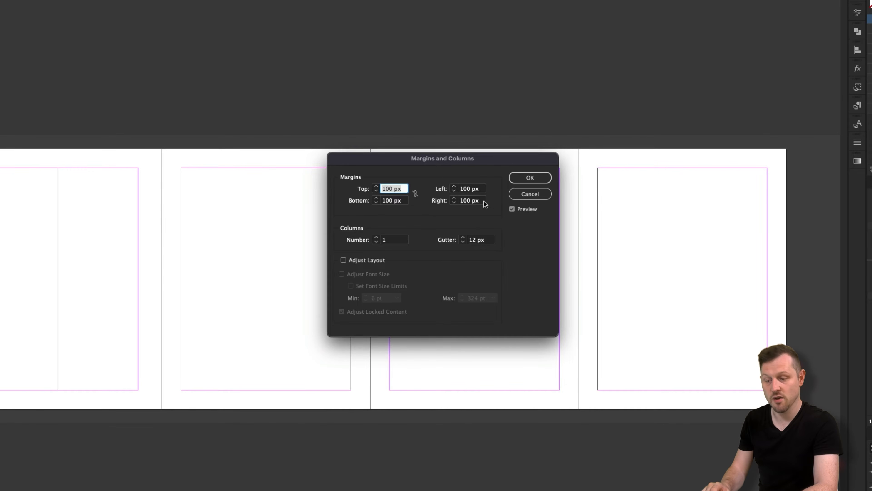
pyautogui.click(376, 238)
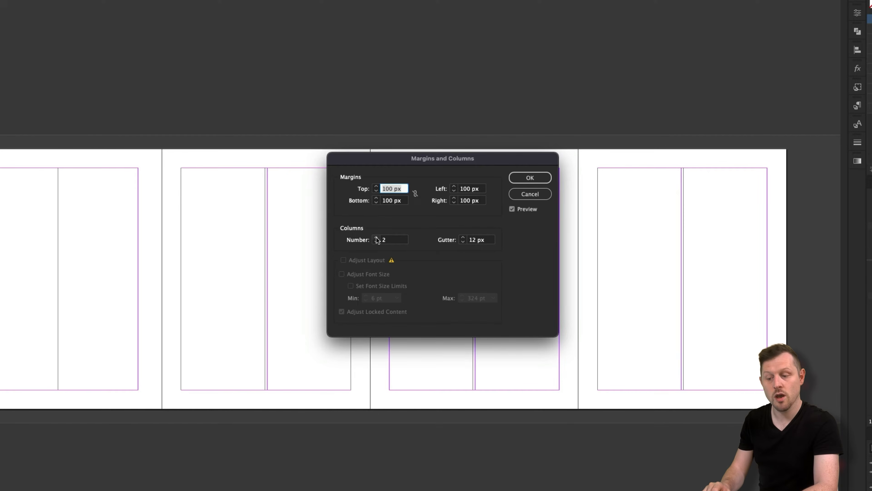
pyautogui.click(480, 240)
pyautogui.write('0')
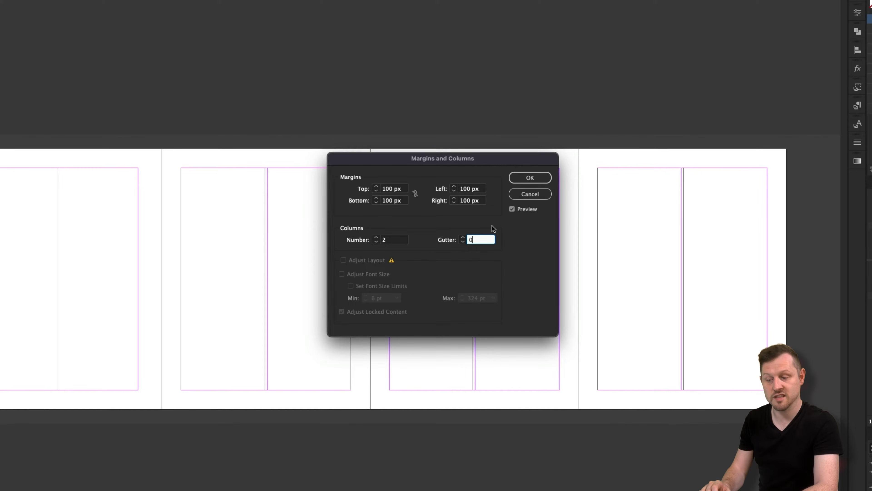
pyautogui.click(535, 177)
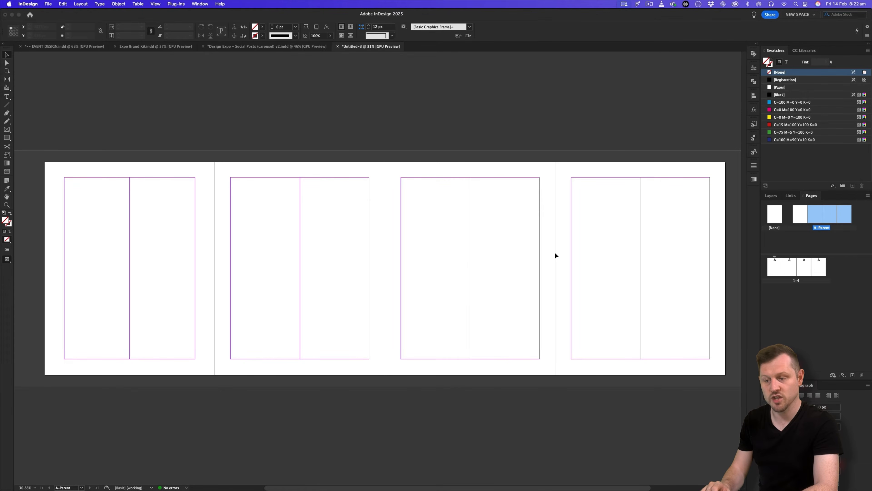
pyautogui.click(797, 213)
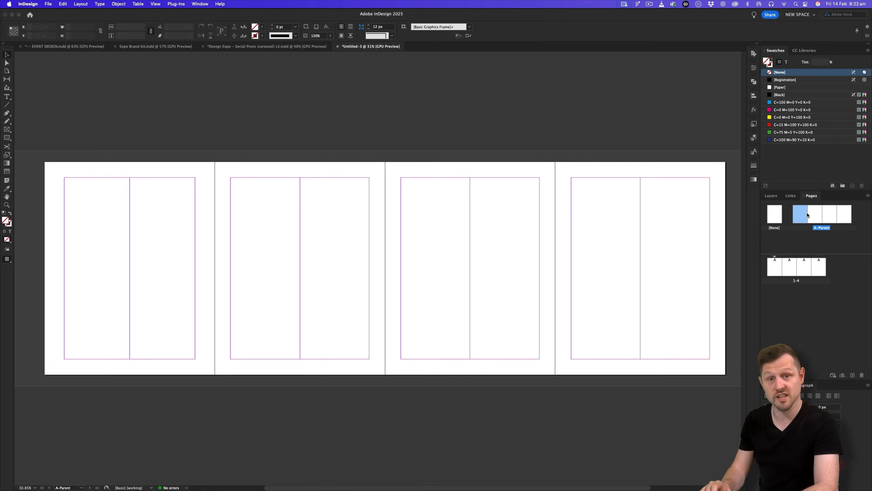
pyautogui.keyDown('shift'); pyautogui.click(846, 215); pyautogui.keyUp('shift')
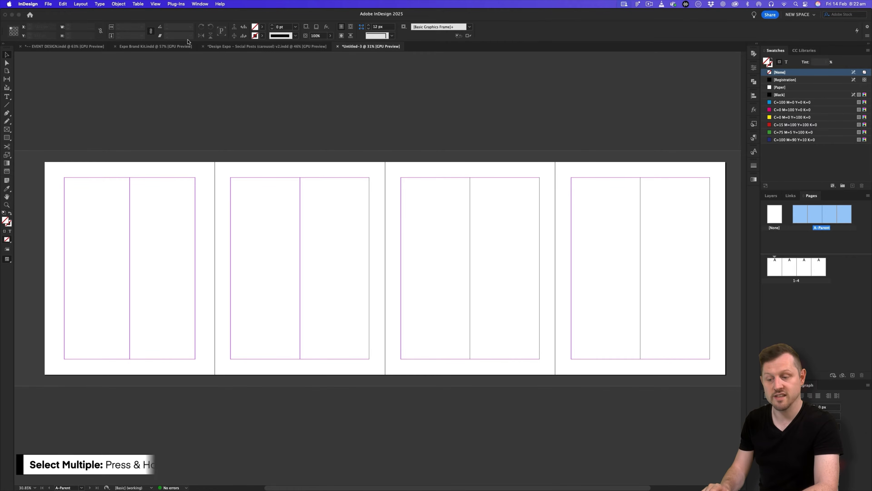
# Create 40 row guides with 0 gutter fitted to margins on all parent pages.
pyautogui.click(85, 5)
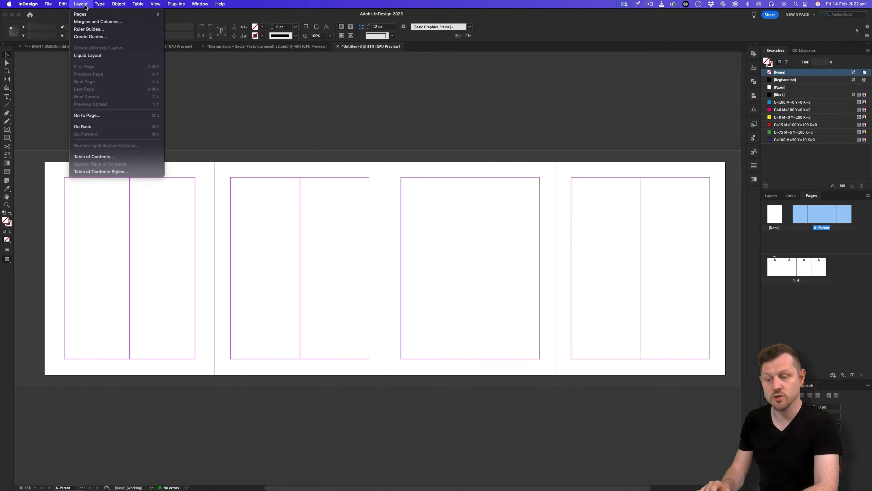
pyautogui.click(90, 37)
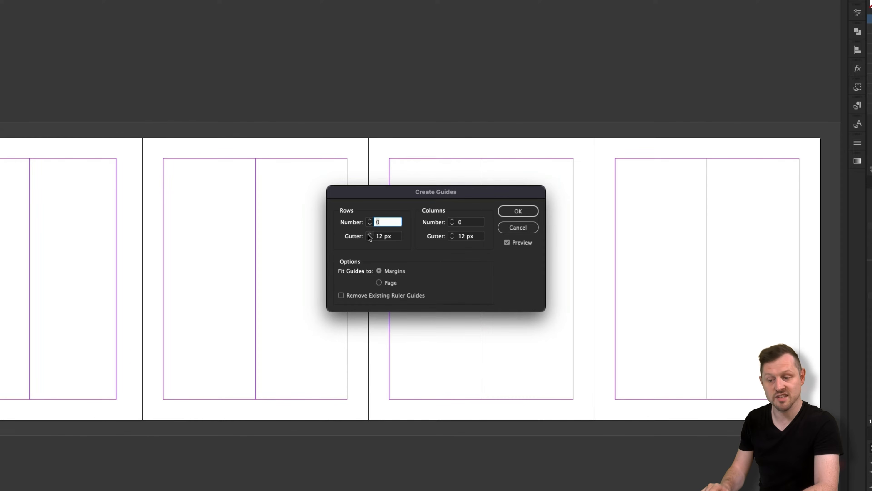
pyautogui.write('40')
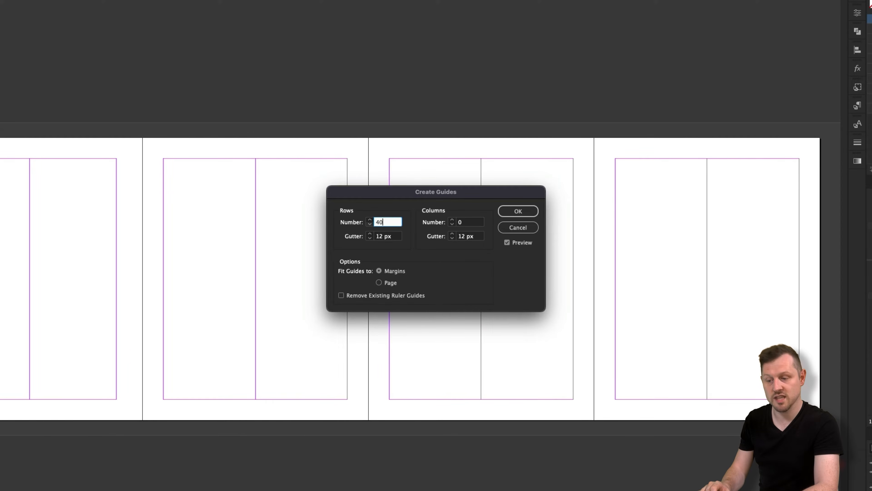
pyautogui.press('Tab')
pyautogui.write('0')
pyautogui.press('Tab')
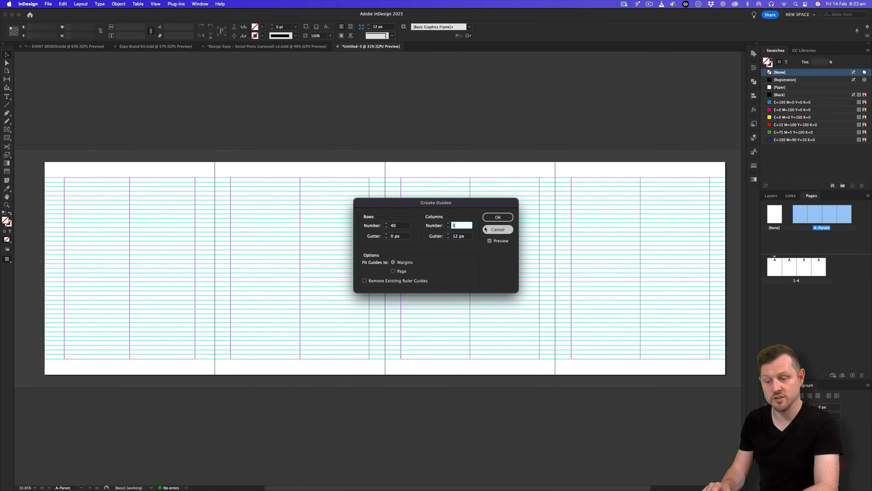
pyautogui.click(497, 217)
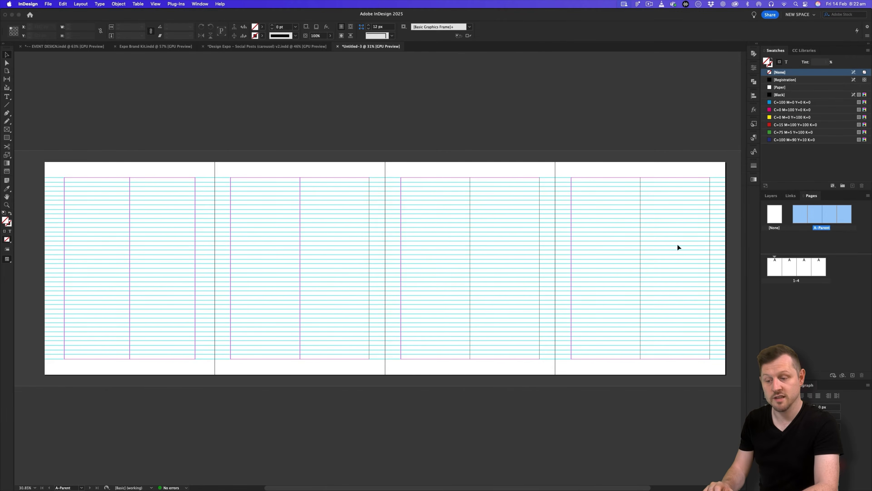
# Display document pages 1–4 and adjust the zoom to see the whole spread.
pyautogui.doubleClick(776, 270)
pyautogui.press('z')
pyautogui.moveTo(625, 245); pyautogui.dragTo(575, 246)
pyautogui.moveTo(422, 250); pyautogui.dragTo(462, 244)
pyautogui.press('v')
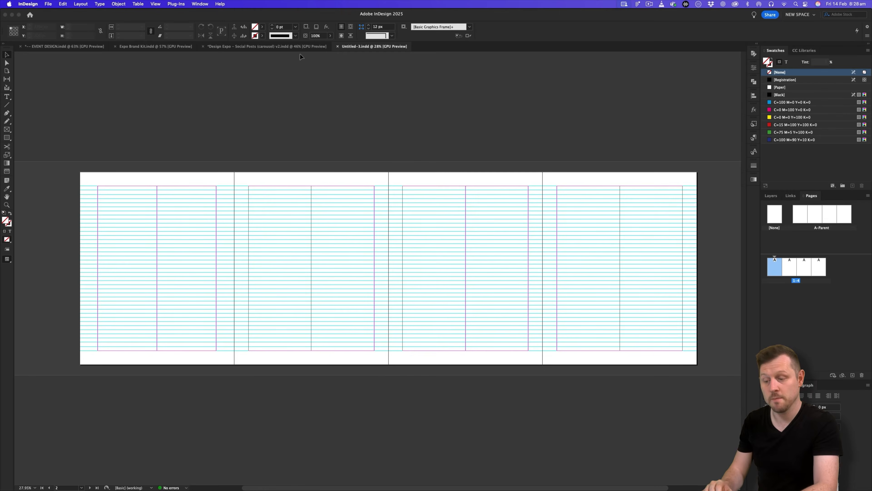
# Check the Design Expo carousel in Normal mode, then return to Untitled-3 and select A-Parent.
pyautogui.click(297, 46)
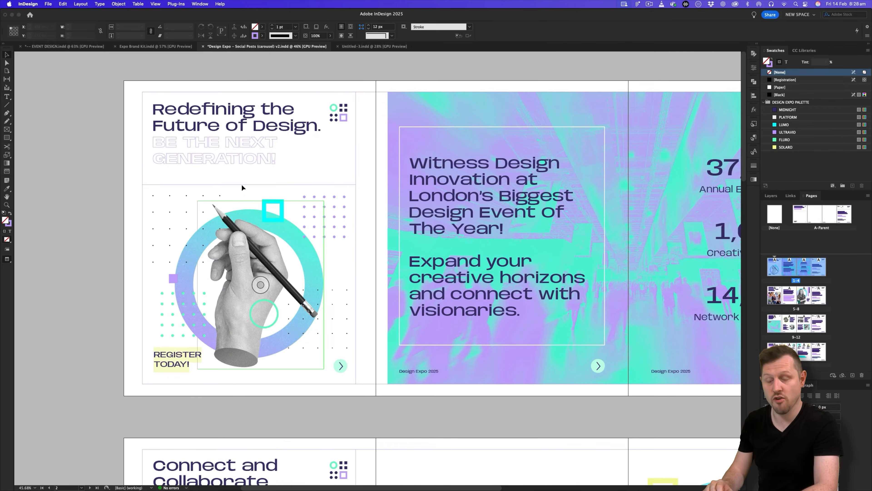
pyautogui.press('w')
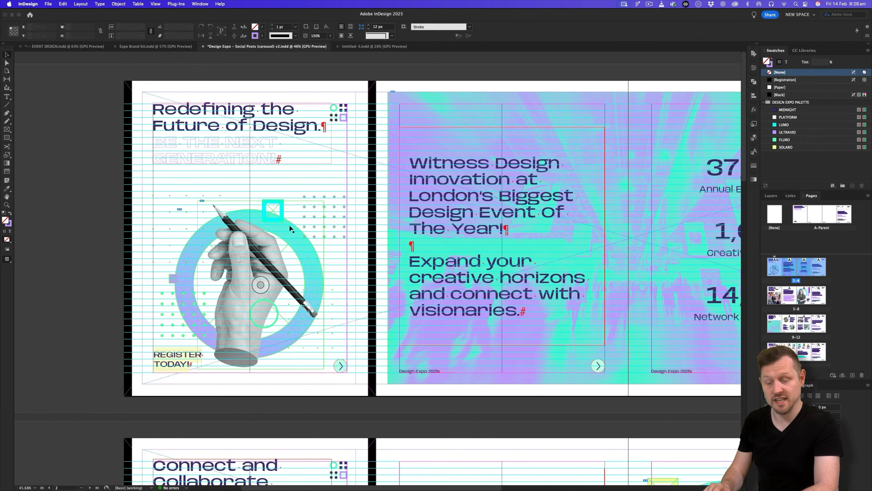
pyautogui.click(374, 46)
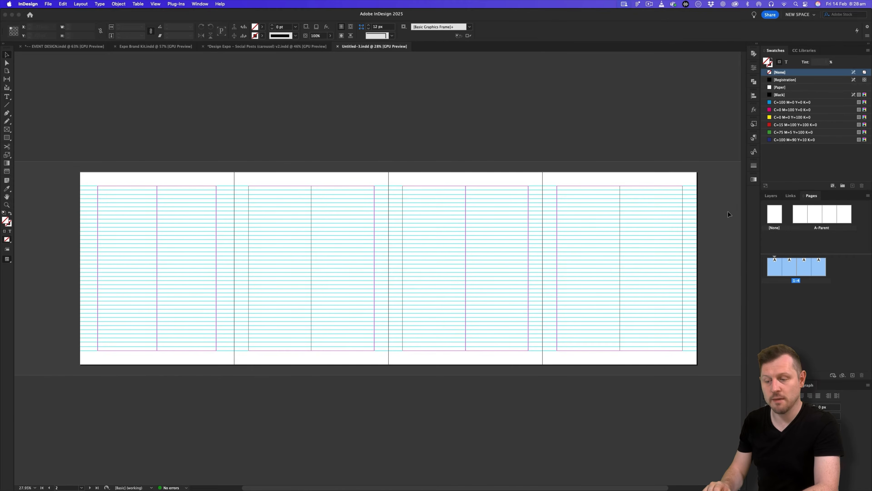
pyautogui.click(799, 215)
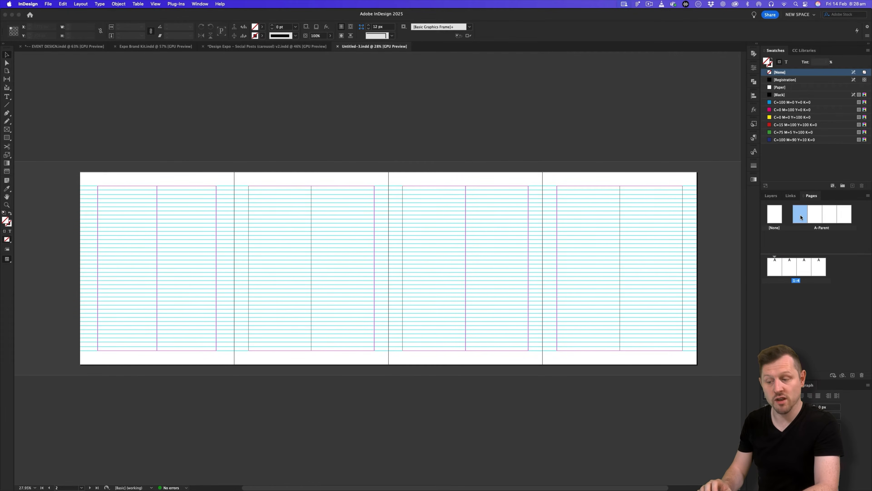
# Draw a 1080×1350 px frame on the first A-Parent page and fill it magenta.
pyautogui.doubleClick(797, 217)
pyautogui.moveTo(441, 257); pyautogui.dragTo(381, 256)
pyautogui.press('z')
pyautogui.moveTo(241, 243); pyautogui.dragTo(291, 250)
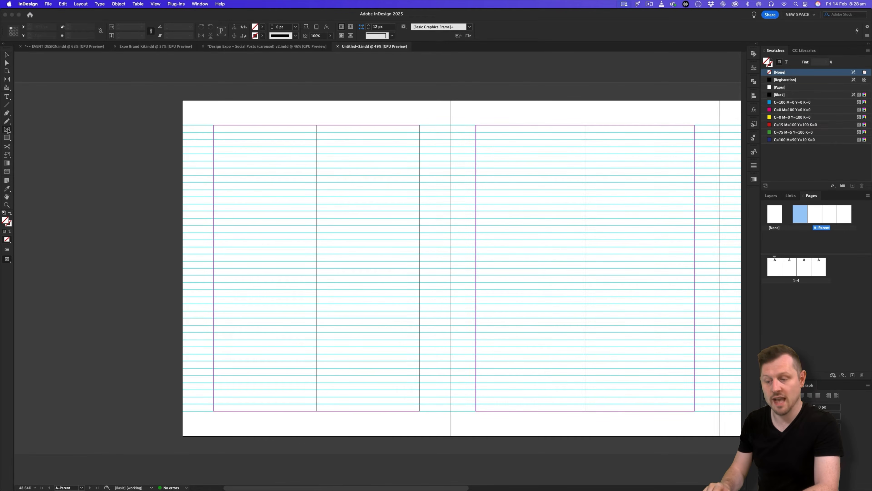
pyautogui.click(271, 176)
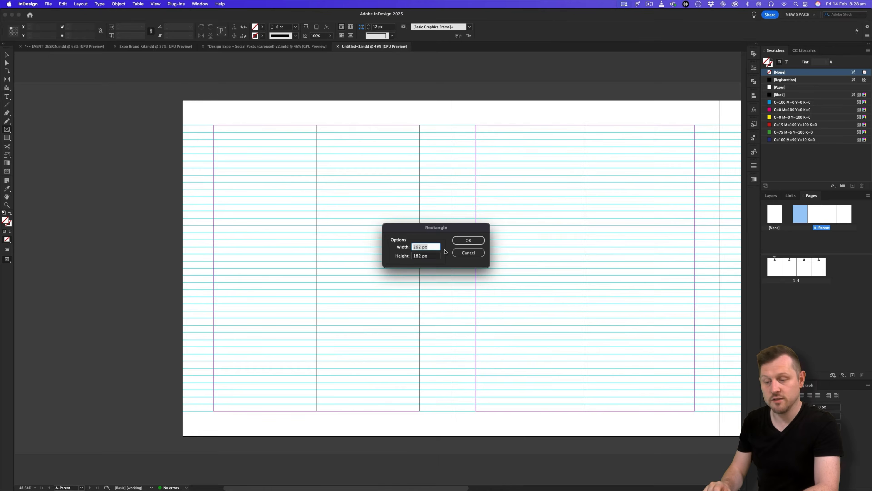
pyautogui.write('1080')
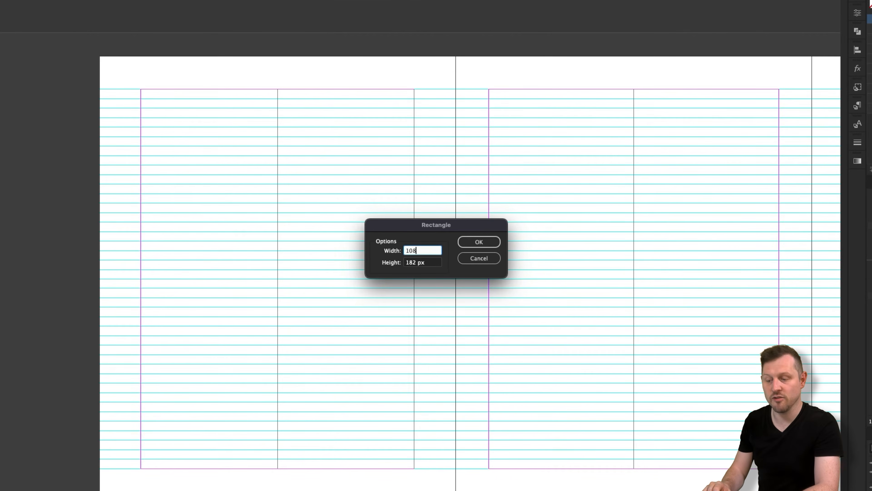
pyautogui.press('Tab')
pyautogui.write('13')
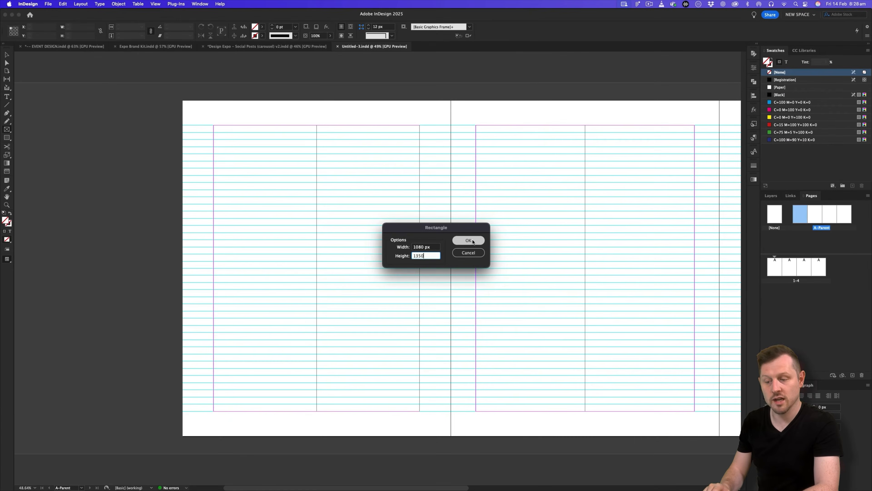
pyautogui.click(484, 241)
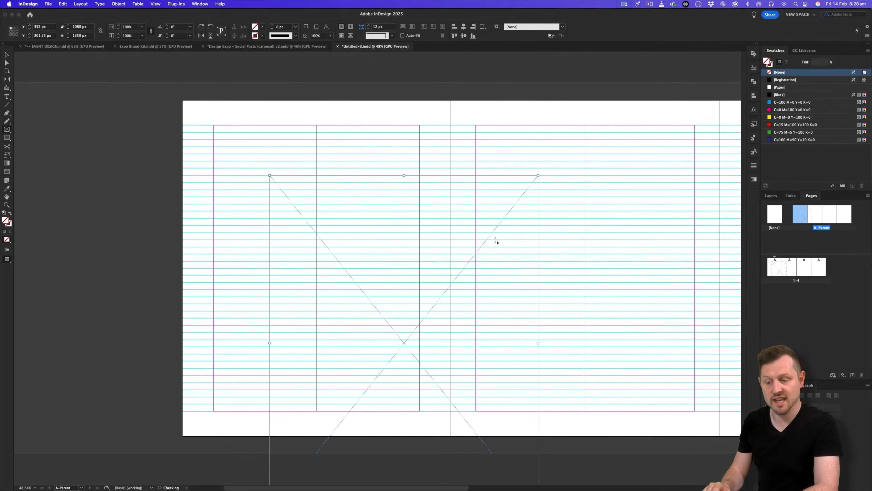
pyautogui.click(781, 110)
pyautogui.press('v')
pyautogui.moveTo(426, 224); pyautogui.dragTo(389, 190)
pyautogui.press('w')
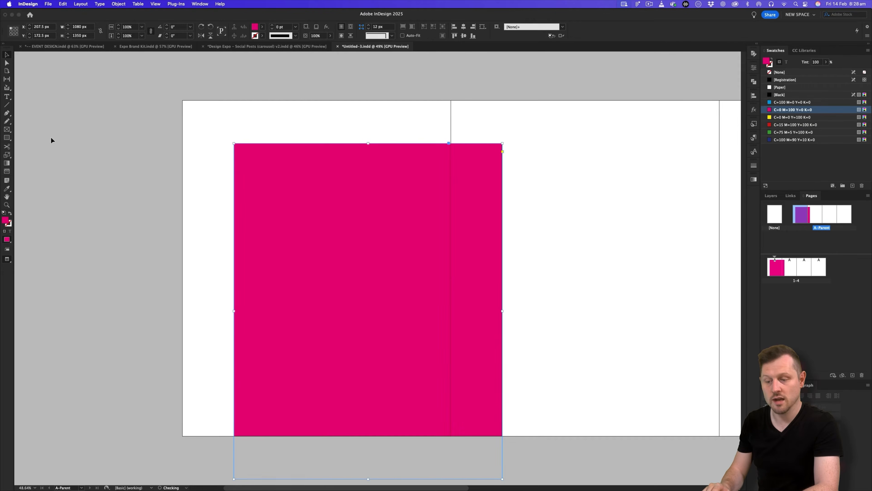
# Draw a second 1012×1350 px frame and fill it black.
pyautogui.click(263, 129)
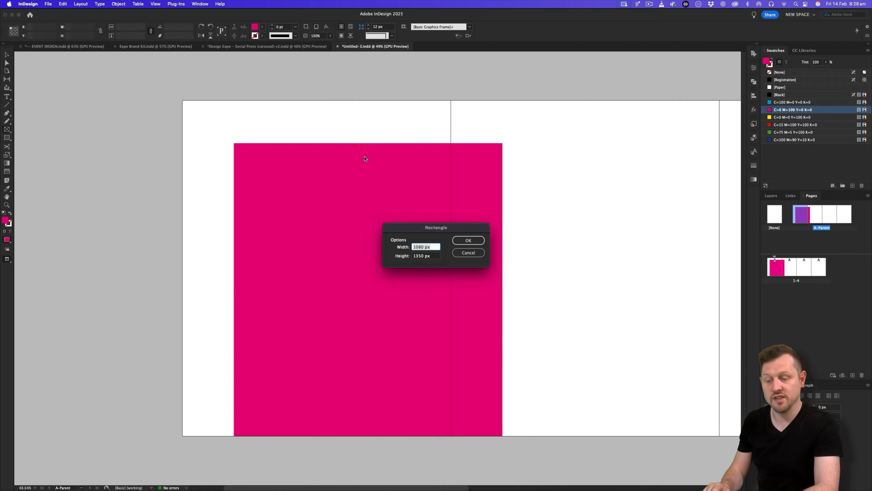
pyautogui.write('1012')
pyautogui.press('Tab')
pyautogui.write('1')
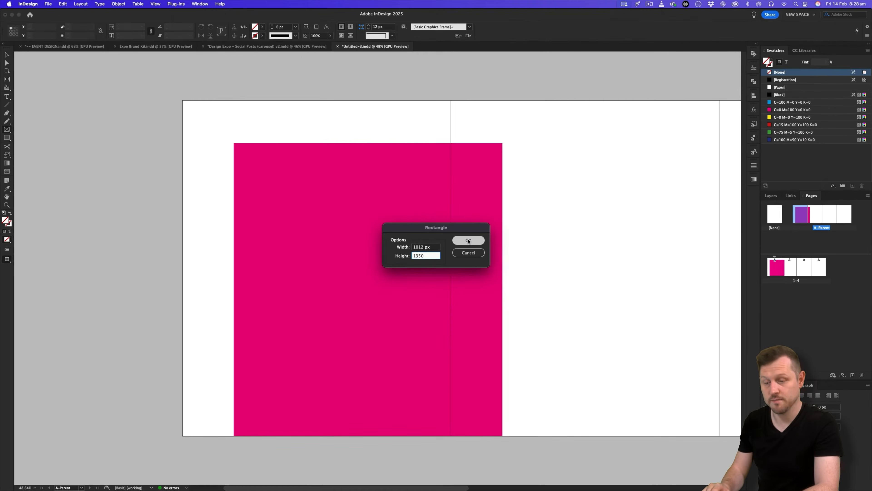
pyautogui.click(469, 240)
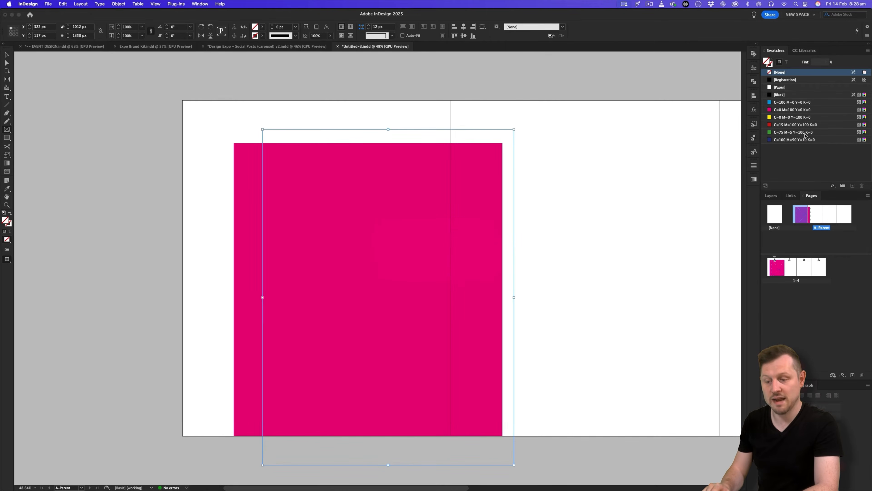
pyautogui.click(773, 94)
pyautogui.press('v')
pyautogui.press('w')
pyautogui.press('w')
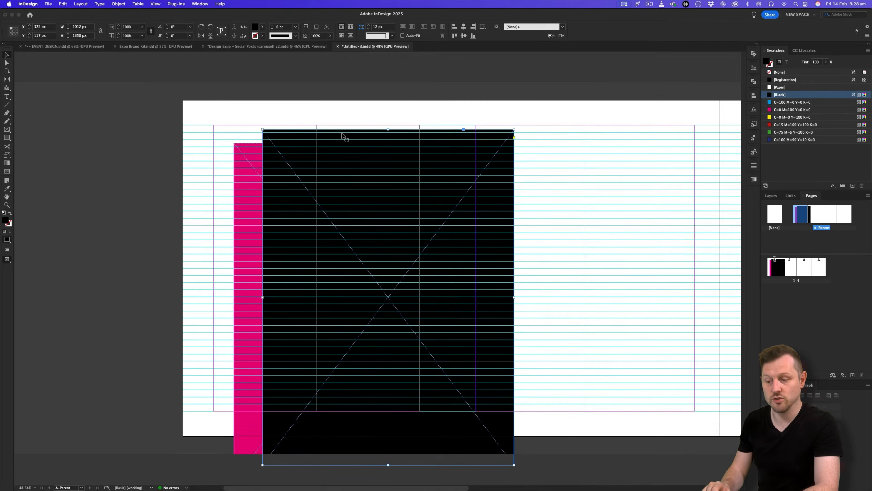
# Centre the two frames on each other, snap them to page 1's top-left corner, and reselect both.
pyautogui.moveTo(216, 119); pyautogui.dragTo(356, 211)
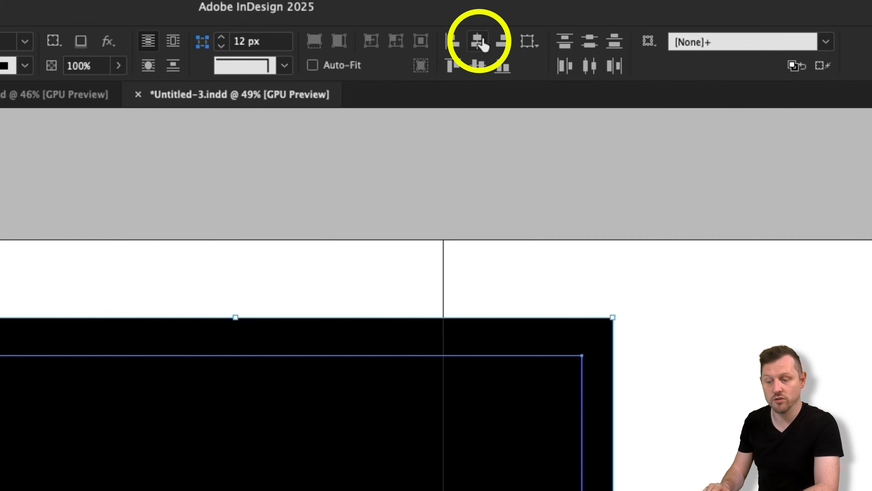
pyautogui.click(478, 42)
pyautogui.click(477, 65)
pyautogui.moveTo(278, 375); pyautogui.dragTo(123, 309)
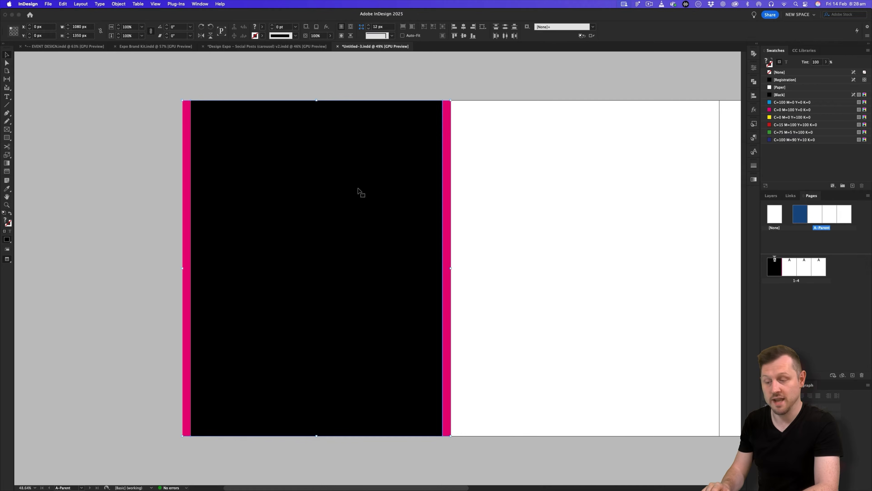
pyautogui.click(531, 216)
pyautogui.hscroll(-3, 531, 216)
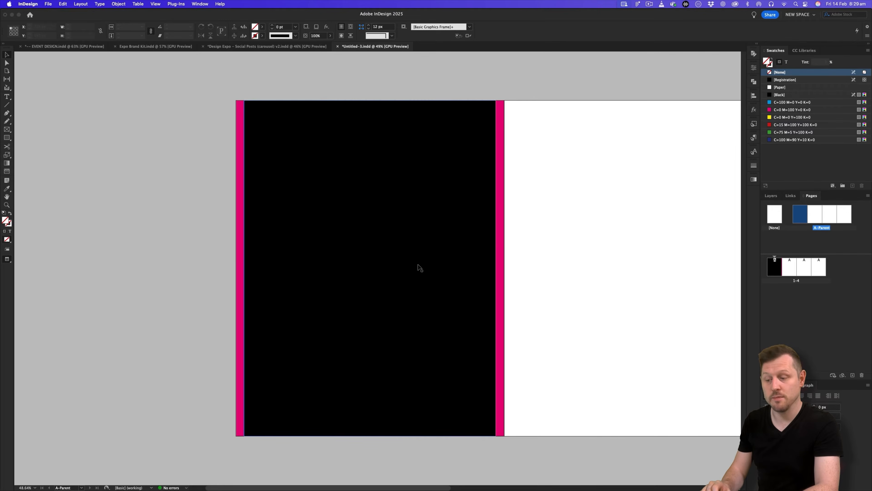
pyautogui.click(502, 228)
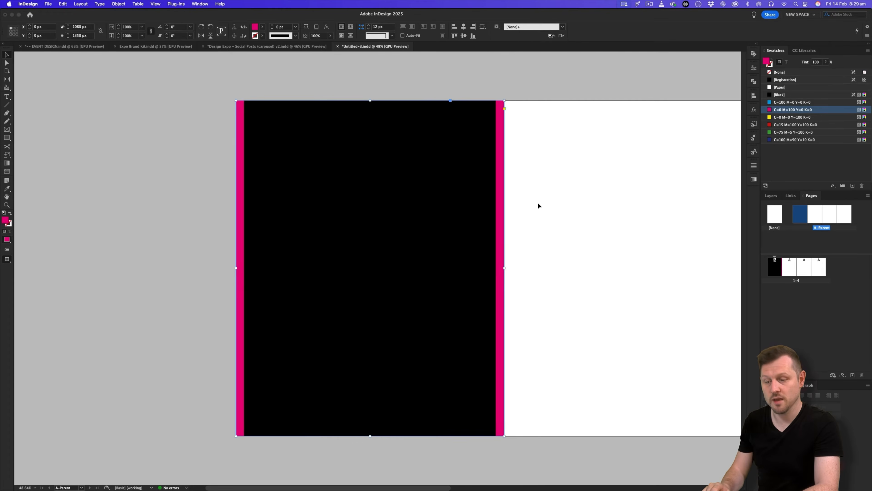
pyautogui.moveTo(552, 195); pyautogui.dragTo(439, 240)
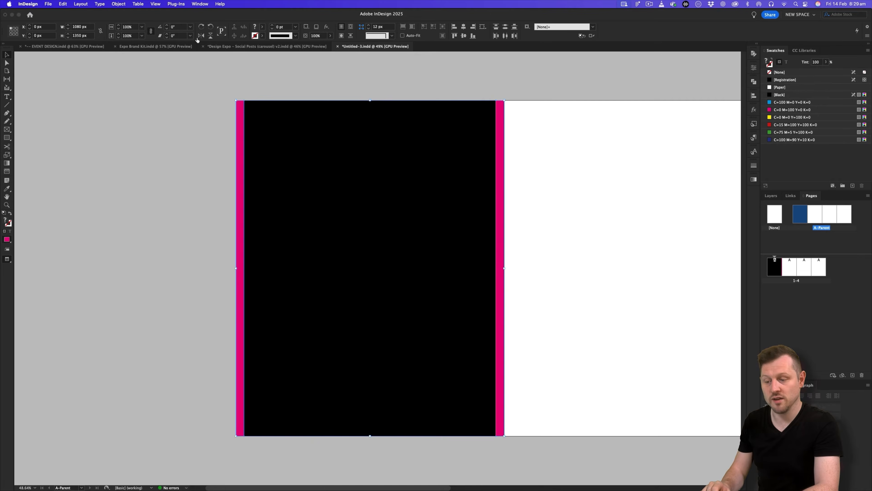
pyautogui.click(197, 4)
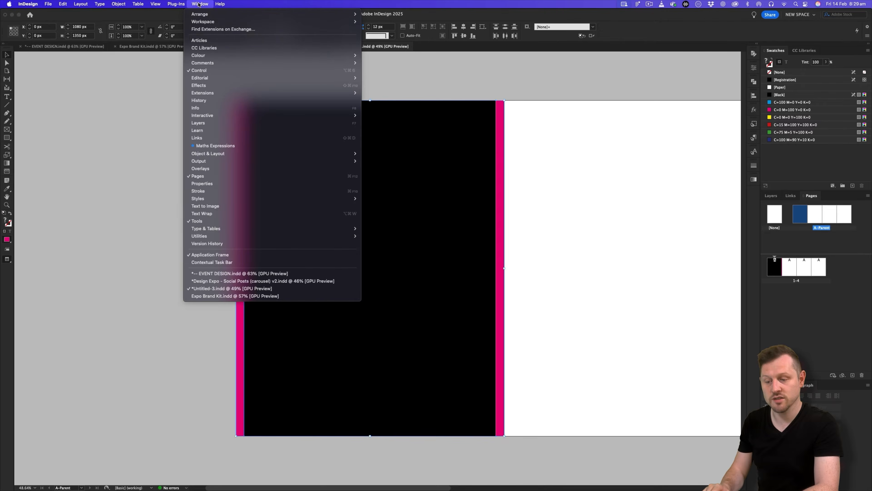
# Apply Pathfinder Minus Back to the two frames and zoom in on the resulting side strips.
pyautogui.moveTo(330, 153)
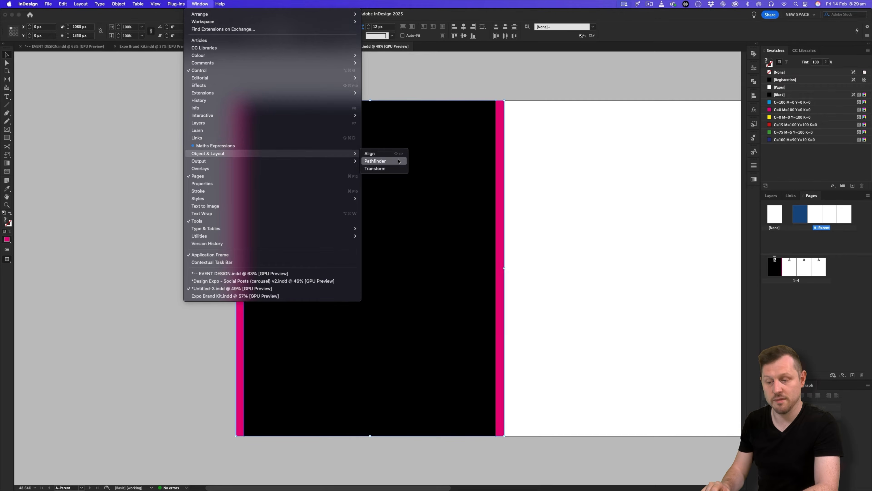
pyautogui.click(399, 161)
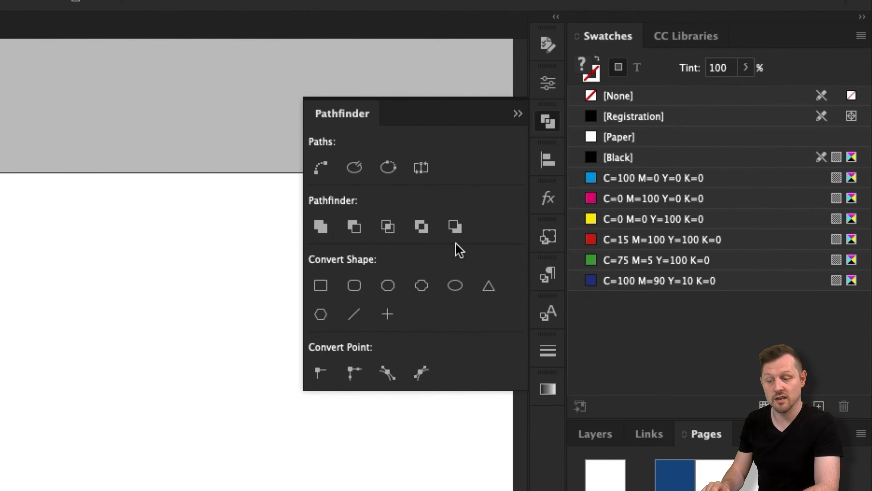
pyautogui.click(721, 121)
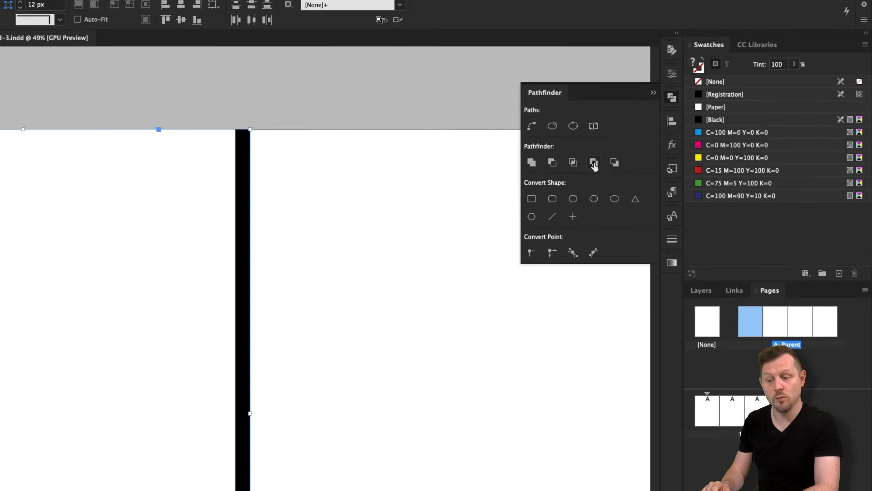
pyautogui.click(594, 163)
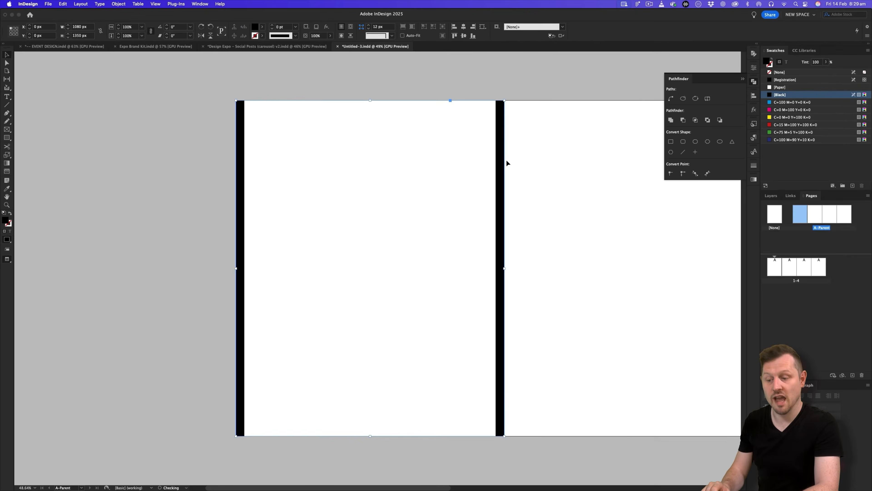
pyautogui.click(545, 192)
pyautogui.press('z')
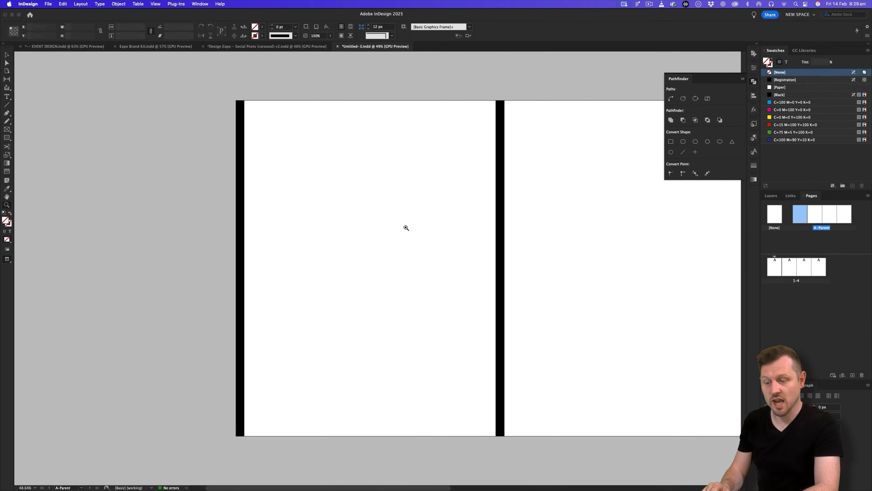
pyautogui.moveTo(408, 228); pyautogui.dragTo(422, 218)
pyautogui.press('v')
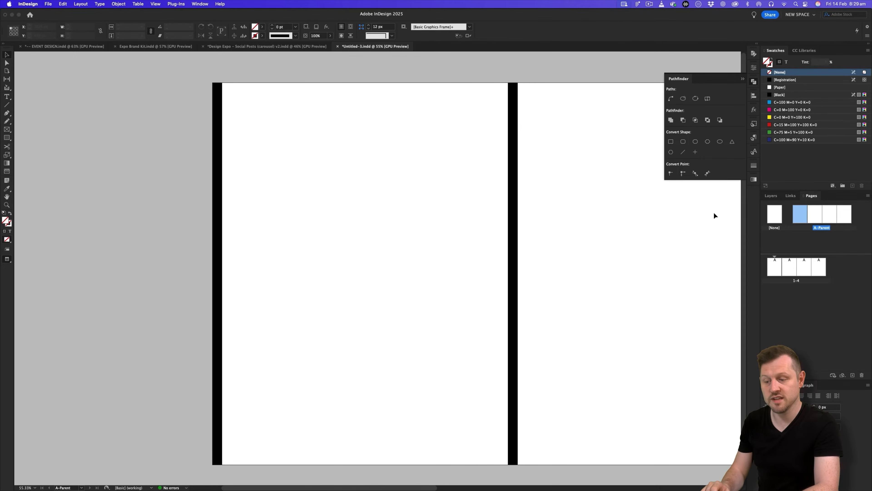
# Rename Layer 1 to CROP and set it as a non-printing layer.
pyautogui.click(770, 196)
pyautogui.doubleClick(790, 205)
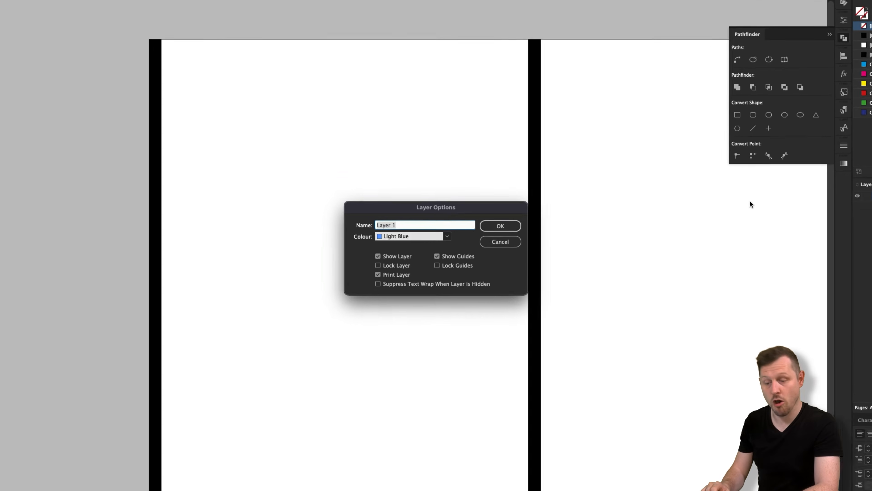
pyautogui.write('CROP')
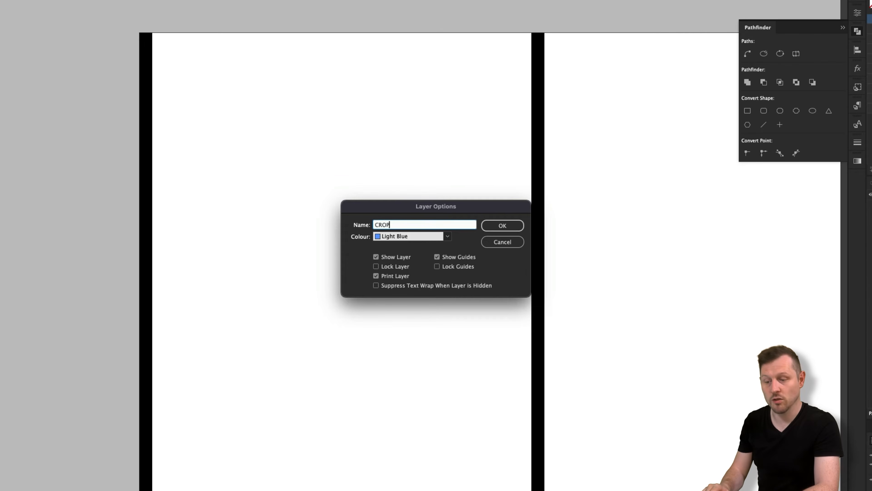
pyautogui.click(380, 275)
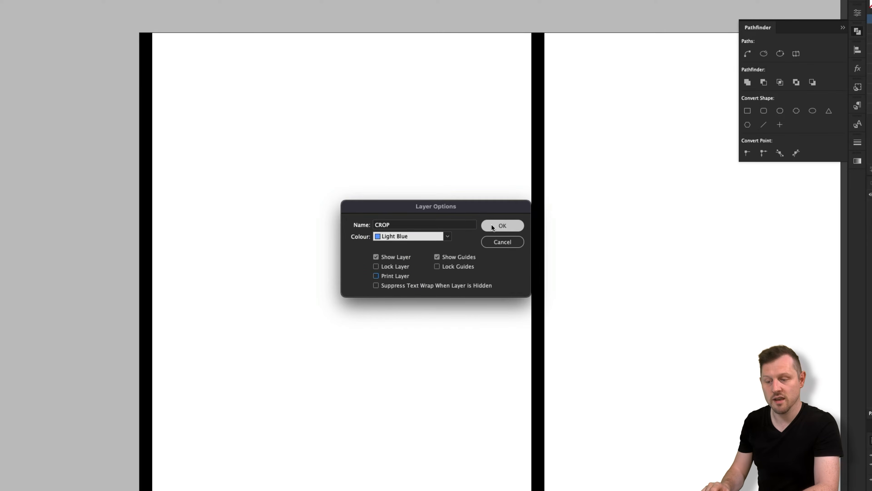
pyautogui.click(491, 225)
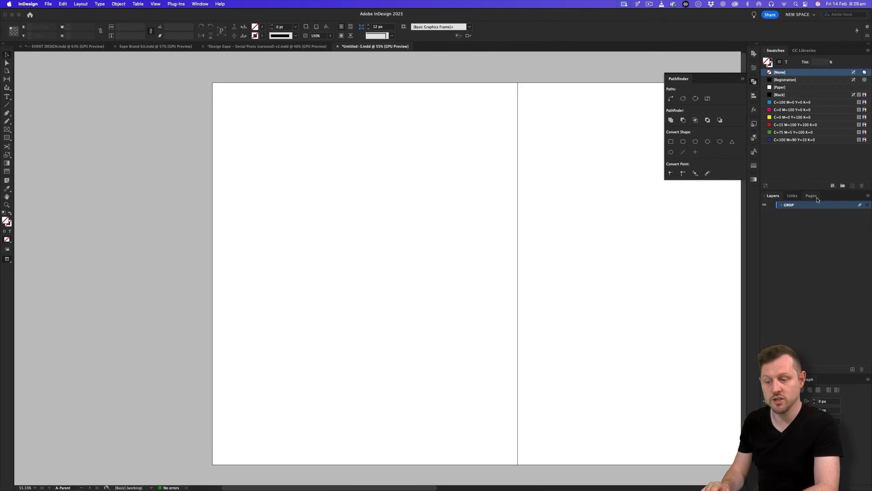
# Return to the page 1–4 spread and preview it zoomed in without guides.
pyautogui.click(813, 197)
pyautogui.doubleClick(775, 269)
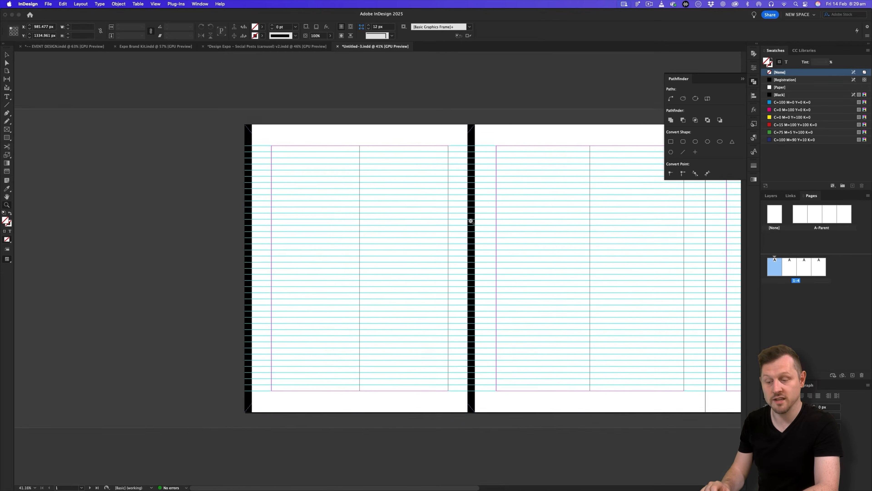
pyautogui.moveTo(471, 221); pyautogui.dragTo(322, 220)
pyautogui.press('w')
pyautogui.press('w')
pyautogui.click(217, 212)
pyautogui.moveTo(217, 211); pyautogui.dragTo(278, 215)
pyautogui.press('w')
pyautogui.press('w')
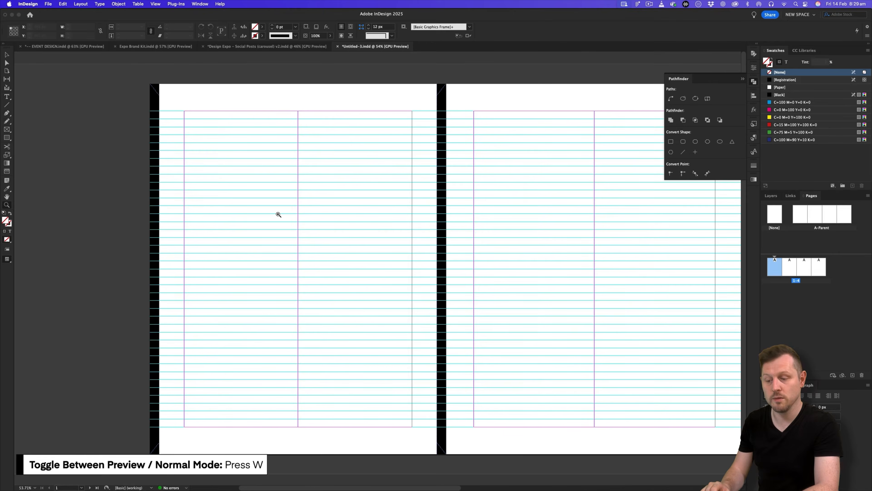
pyautogui.press('w')
pyautogui.press('w')
pyautogui.moveTo(276, 219); pyautogui.dragTo(405, 214)
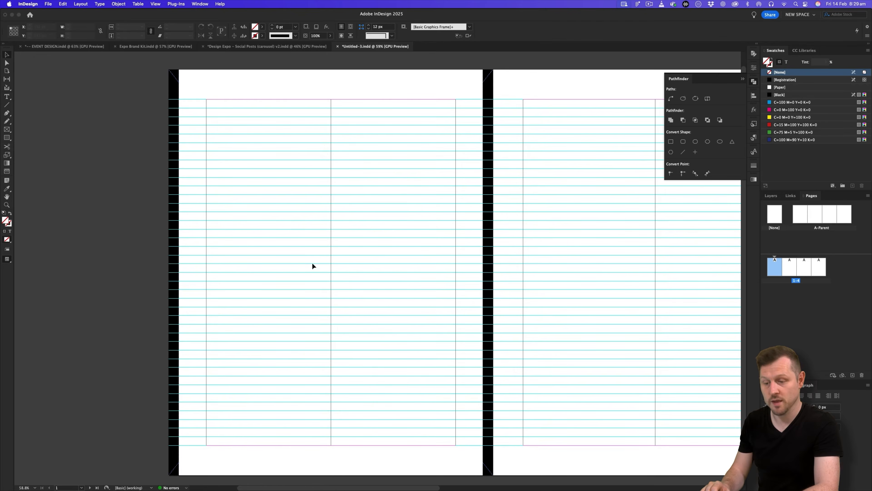
pyautogui.moveTo(356, 292); pyautogui.dragTo(359, 285)
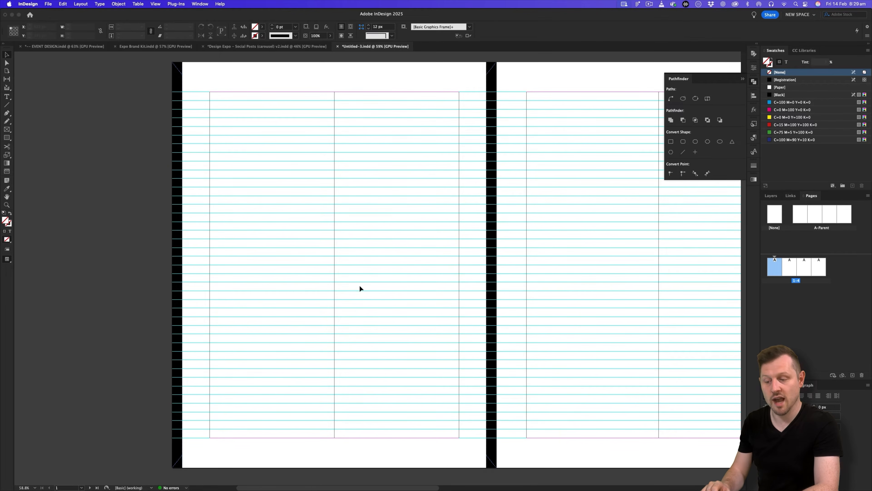
# Collapse the Pathfinder panel, reframe the spread, then bring the Design Expo carousel forward.
pyautogui.click(771, 196)
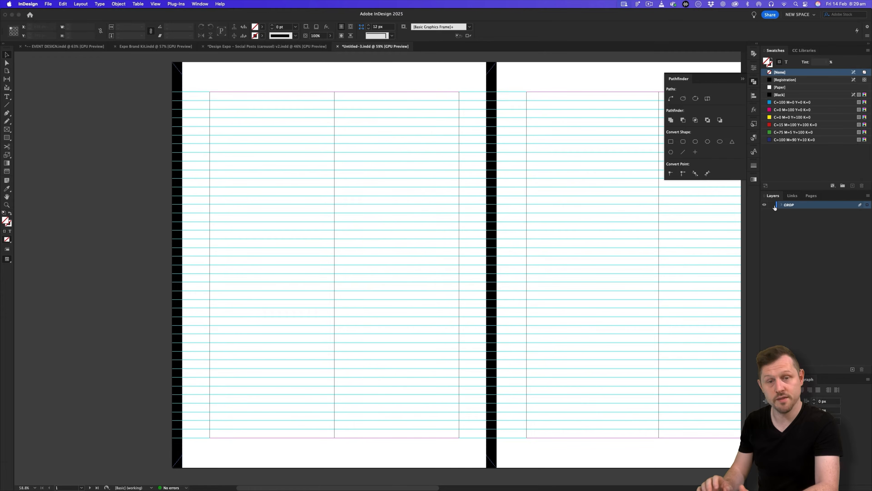
pyautogui.press('z')
pyautogui.keyDown('alt'); pyautogui.click(488, 230); pyautogui.keyUp('alt')
pyautogui.moveTo(488, 229); pyautogui.dragTo(407, 232)
pyautogui.click(742, 79)
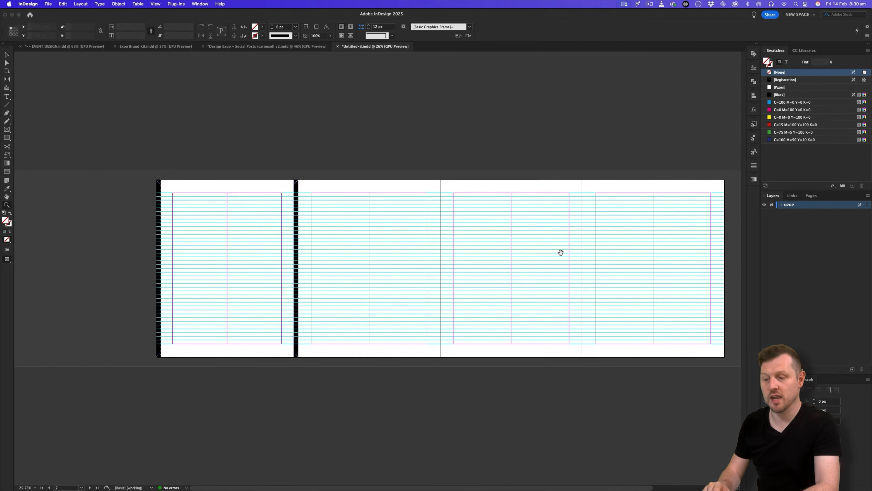
pyautogui.moveTo(561, 252); pyautogui.dragTo(506, 252)
pyautogui.moveTo(378, 242); pyautogui.dragTo(396, 236)
pyautogui.press('v')
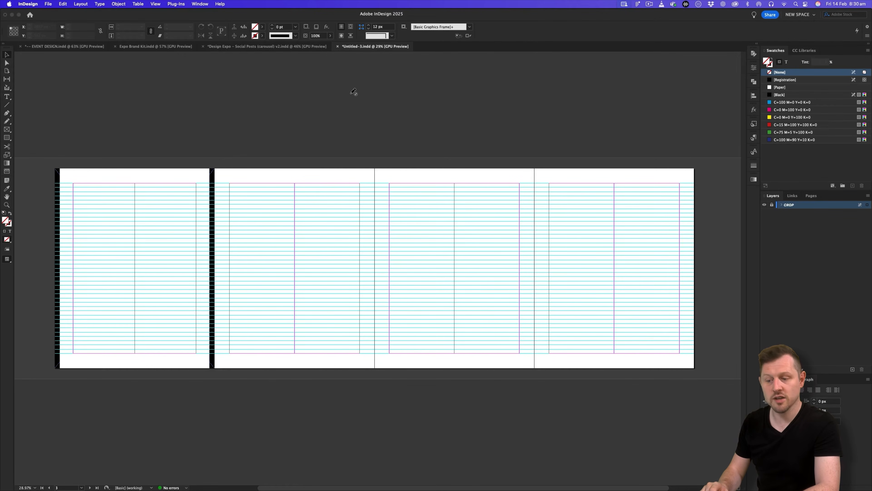
pyautogui.click(278, 47)
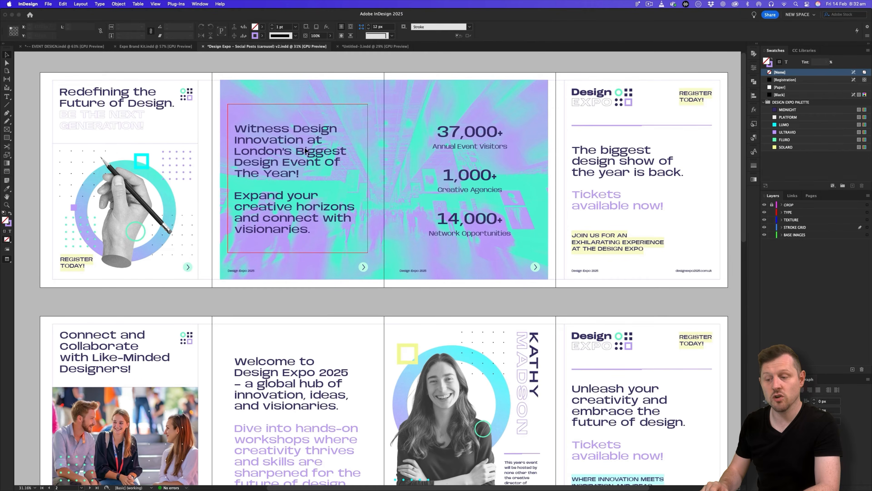
# Hide the TYPE and BASE IMAGES layers and look over the spreads down to page 11.
pyautogui.click(764, 213)
pyautogui.click(764, 235)
pyautogui.press('z')
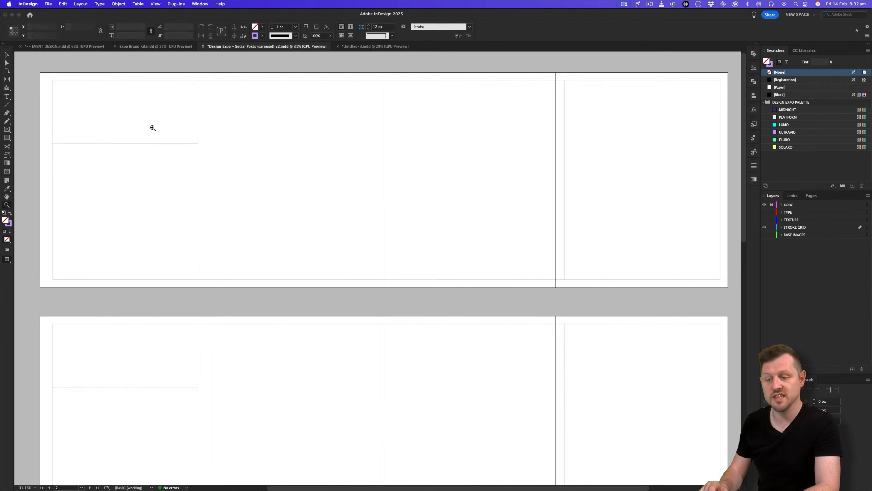
pyautogui.click(103, 139)
pyautogui.scroll(4, 175, 135)
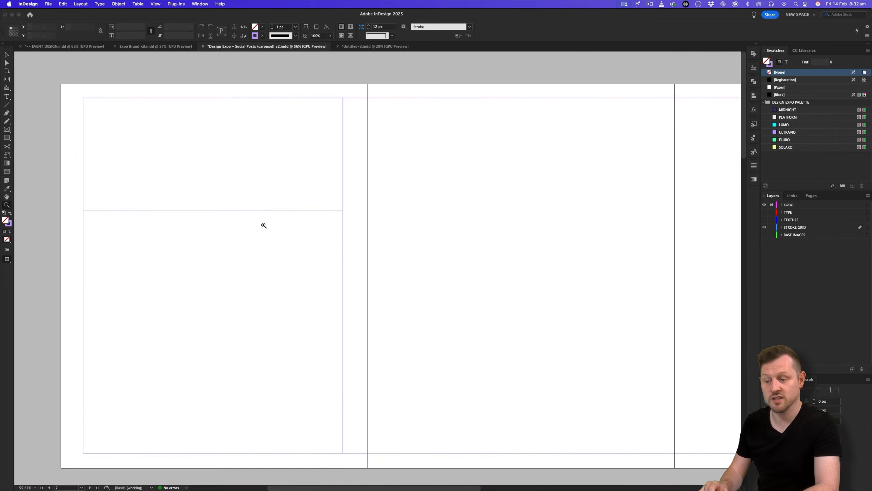
pyautogui.hscroll(8, 264, 226)
pyautogui.hscroll(5, 264, 225)
pyautogui.moveTo(302, 217); pyautogui.dragTo(172, 265)
pyautogui.moveTo(274, 294); pyautogui.dragTo(351, 241)
pyautogui.scroll(-3, 354, 246)
pyautogui.scroll(2, 304, 302)
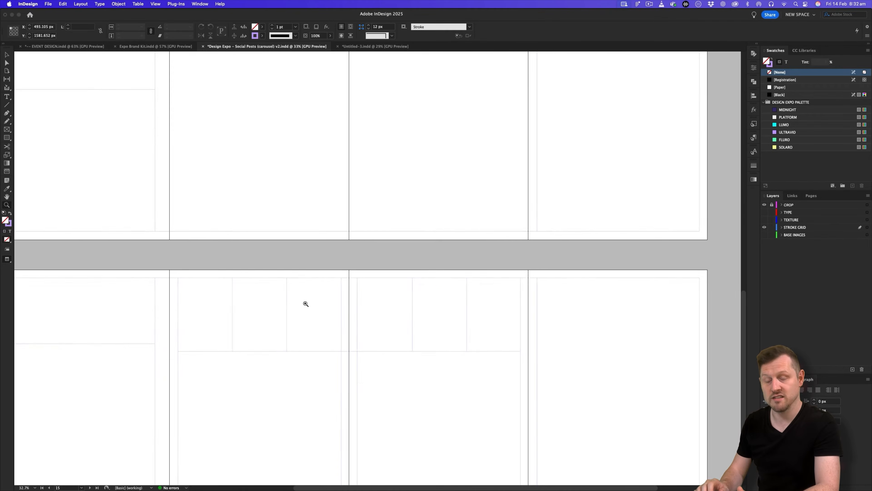
pyautogui.scroll(-1, 342, 338)
pyautogui.scroll(10, 355, 289)
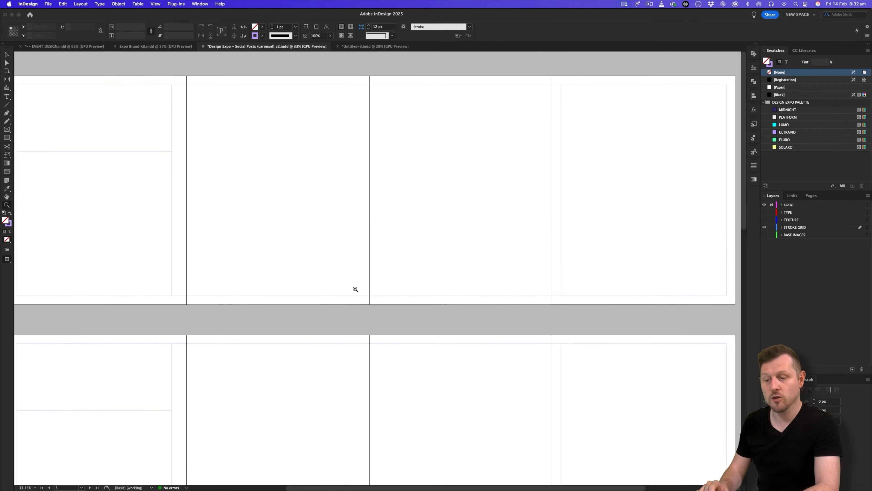
pyautogui.hscroll(-3, 355, 289)
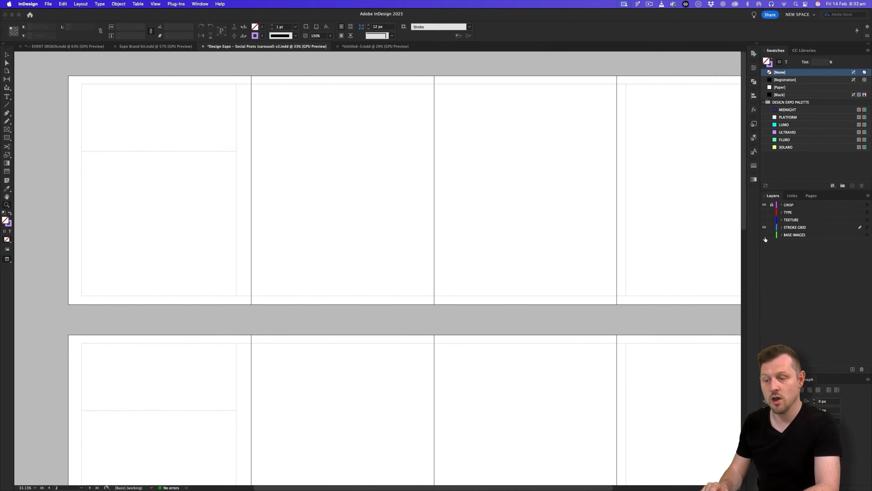
# Show the BASE IMAGES layer again and scroll through the spreads.
pyautogui.click(764, 235)
pyautogui.scroll(-1, 630, 238)
pyautogui.hscroll(3, 592, 239)
pyautogui.scroll(-8, 500, 261)
pyautogui.scroll(-5, 499, 261)
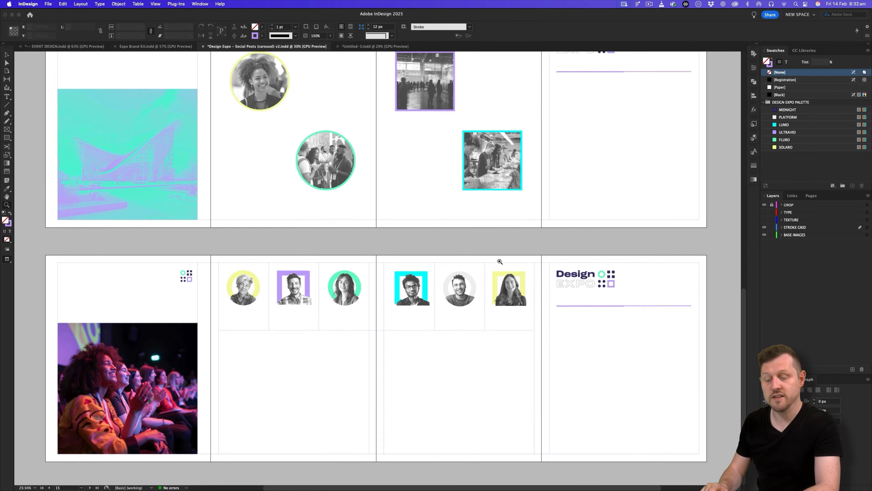
pyautogui.scroll(15, 500, 262)
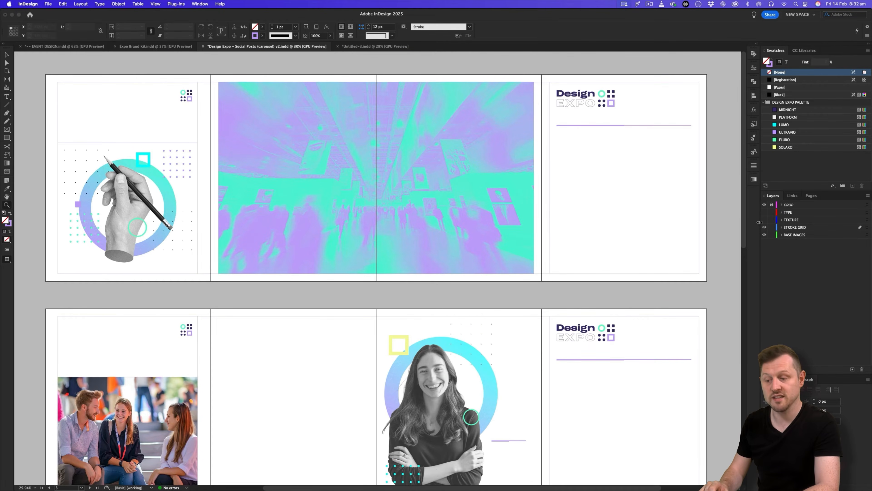
pyautogui.scroll(-4, 298, 305)
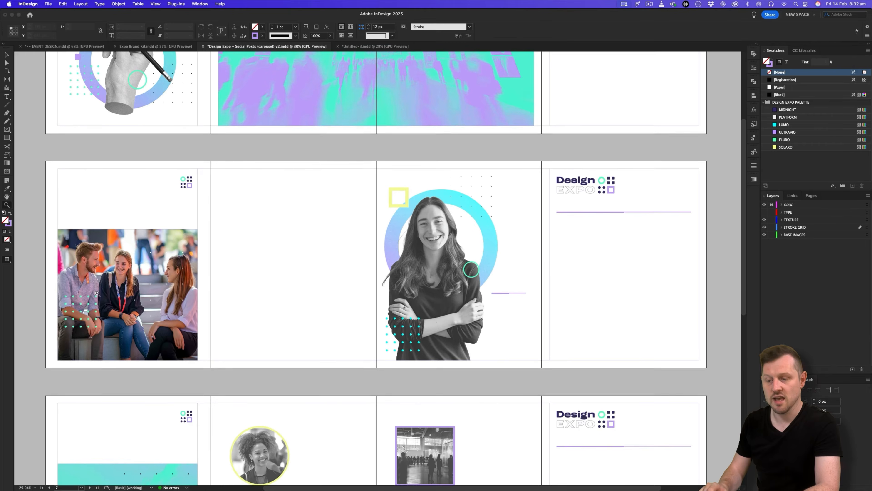
pyautogui.scroll(-4, 98, 293)
# Restore the TYPE layer, inspect the first page, then hide every layer except STROKE GRID.
pyautogui.click(765, 212)
pyautogui.scroll(-3, 556, 287)
pyautogui.scroll(8, 445, 255)
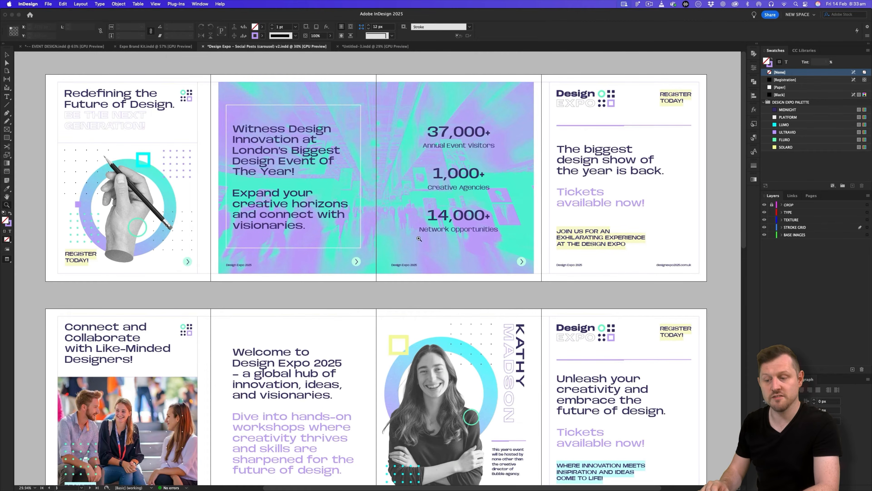
pyautogui.moveTo(123, 128); pyautogui.dragTo(181, 111)
pyautogui.moveTo(159, 150); pyautogui.dragTo(236, 206)
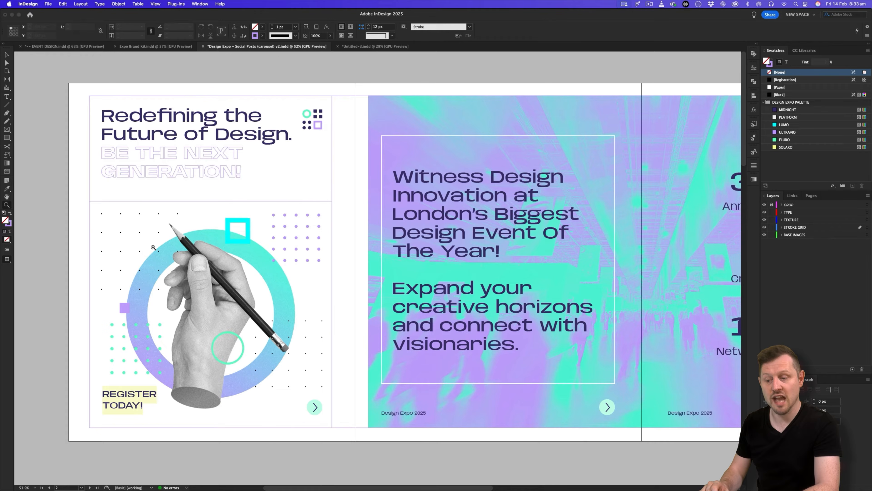
pyautogui.hscroll(5, 556, 206)
pyautogui.hscroll(10, 306, 257)
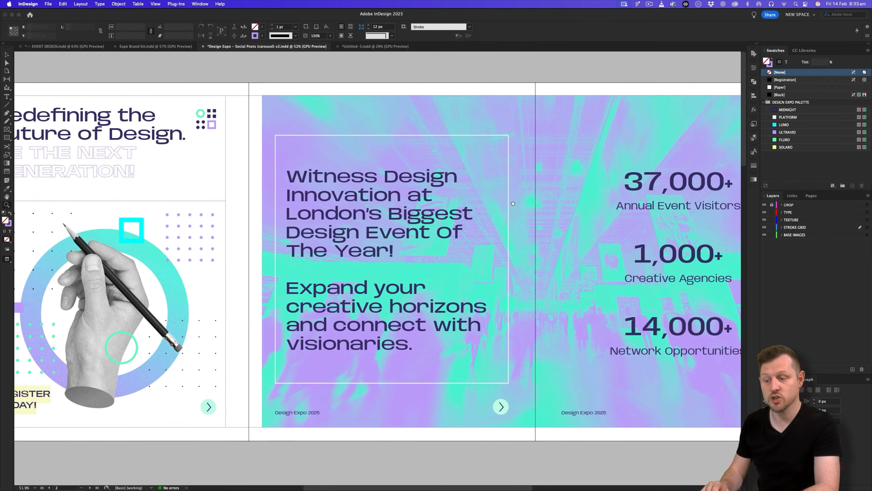
pyautogui.hscroll(-5, 627, 239)
pyautogui.hscroll(-10, 627, 239)
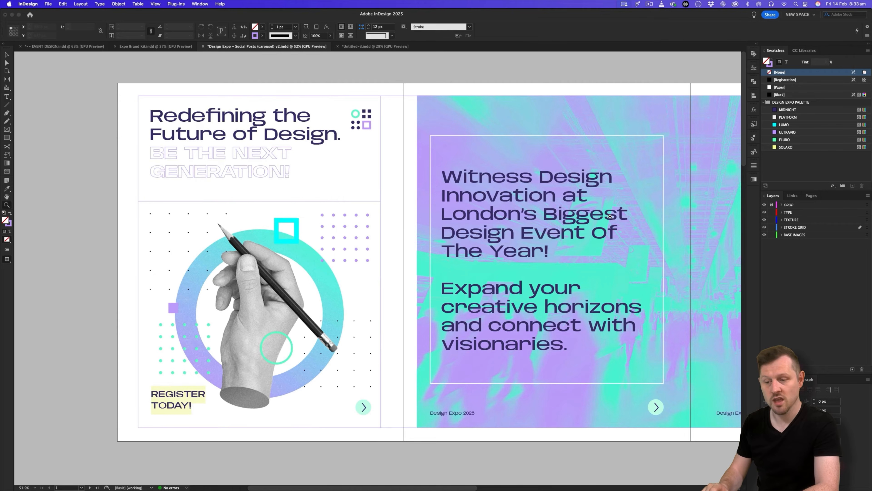
pyautogui.scroll(-6, 610, 216)
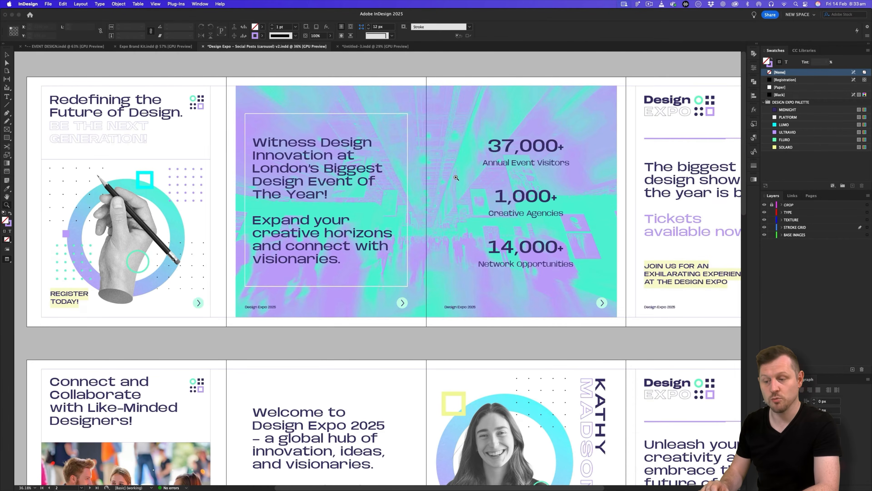
pyautogui.scroll(-2, 456, 177)
pyautogui.hscroll(2, 456, 177)
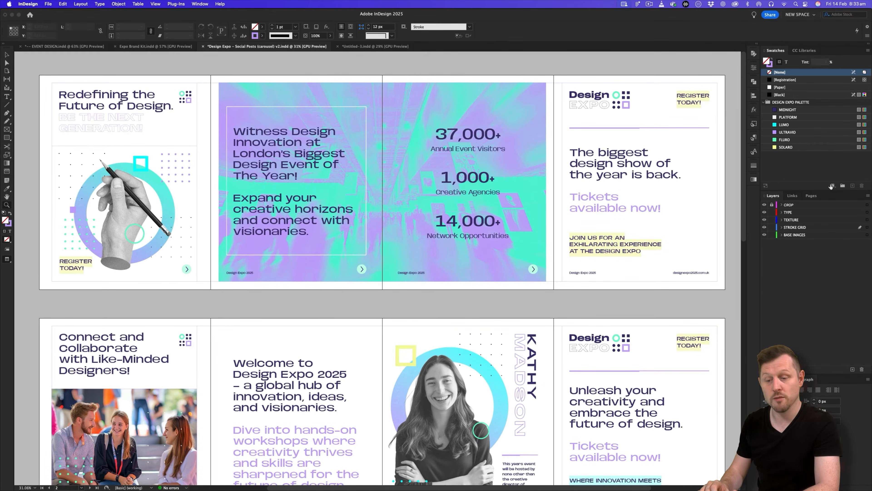
pyautogui.moveTo(764, 213); pyautogui.dragTo(764, 235)
pyautogui.click(764, 227)
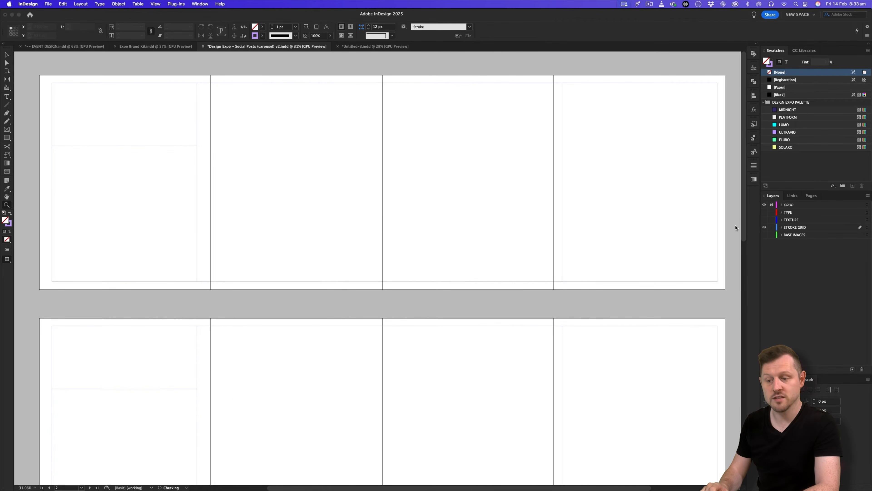
# In Untitled-3, add a new layer named STROKE GRID and move it below CROP.
pyautogui.click(367, 46)
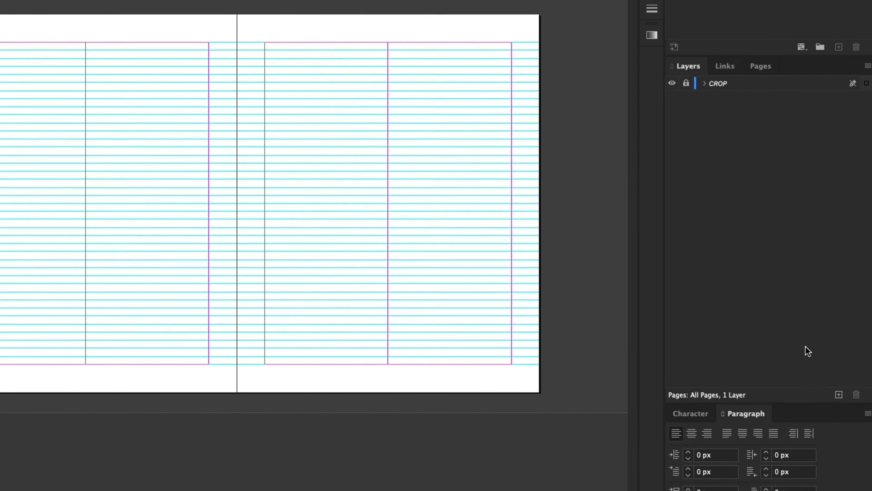
pyautogui.click(839, 394)
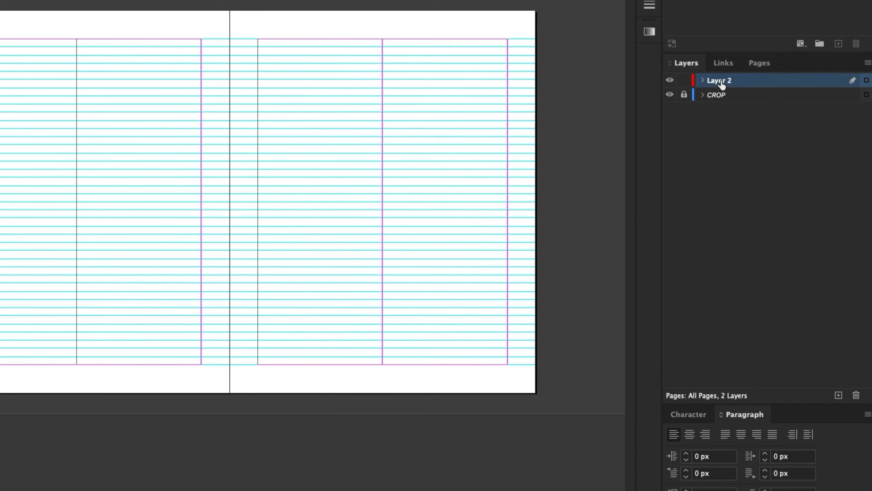
pyautogui.doubleClick(721, 81)
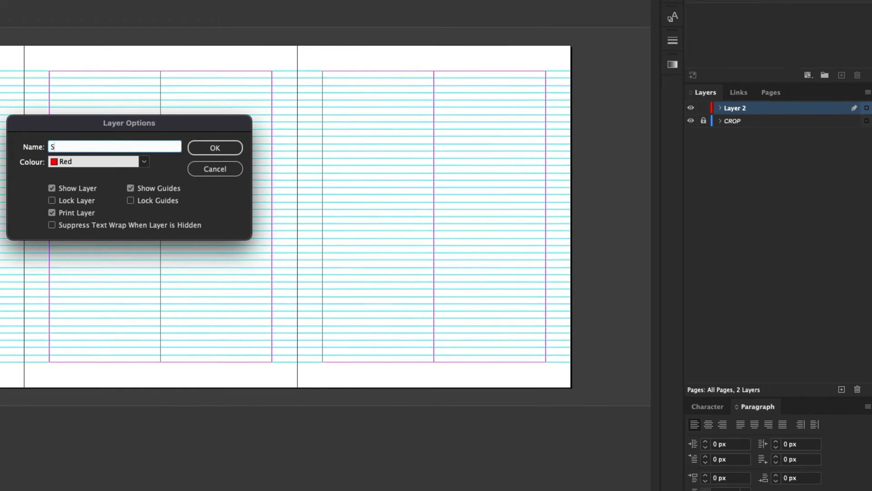
pyautogui.write('STROKE C')
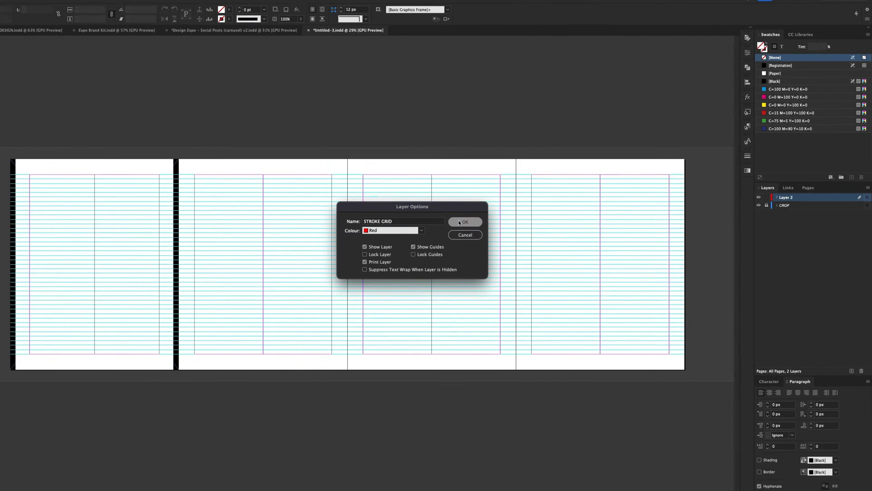
pyautogui.press('Return')
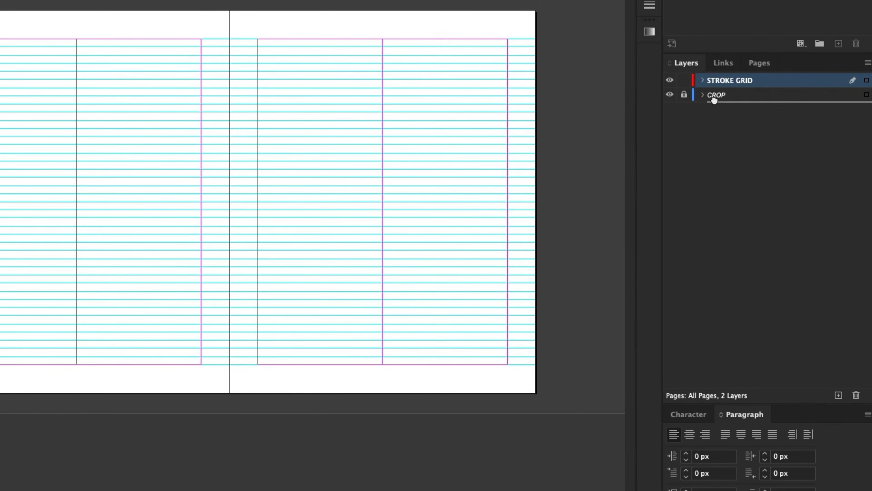
pyautogui.moveTo(714, 101); pyautogui.dragTo(714, 102)
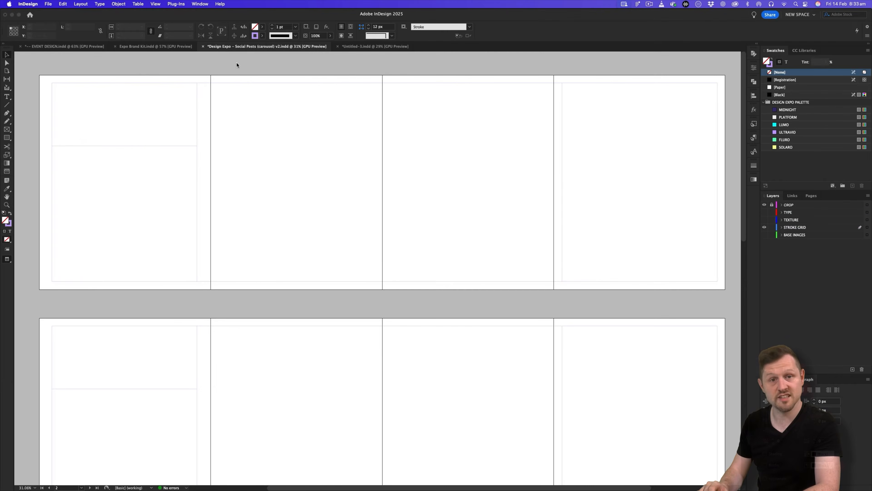
pyautogui.press('z')
pyautogui.moveTo(141, 147); pyautogui.dragTo(221, 149)
# Toggle Preview on the carousel pages, then switch back to the Untitled-3 document.
pyautogui.moveTo(220, 149); pyautogui.dragTo(339, 210)
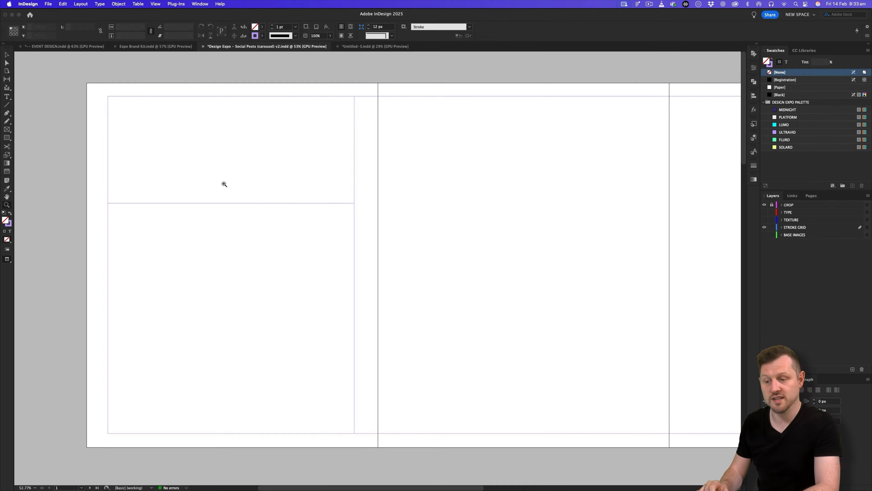
pyautogui.hscroll(15, 78, 120)
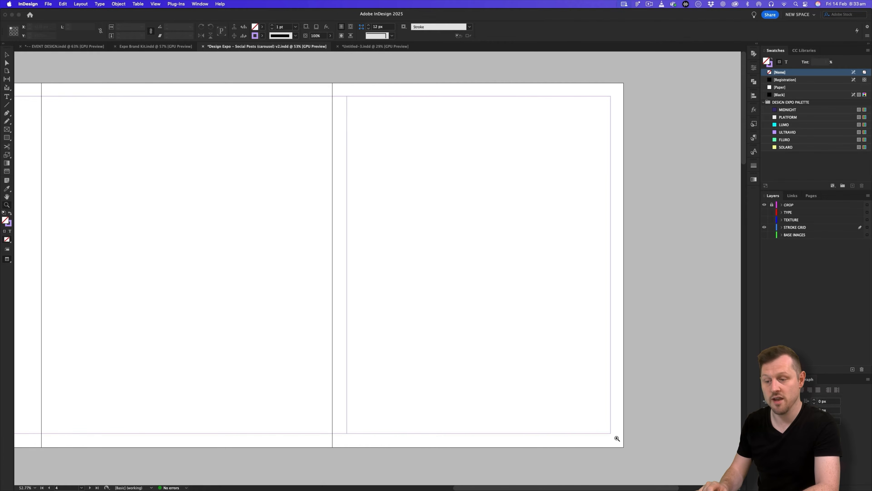
pyautogui.hscroll(-5, 452, 187)
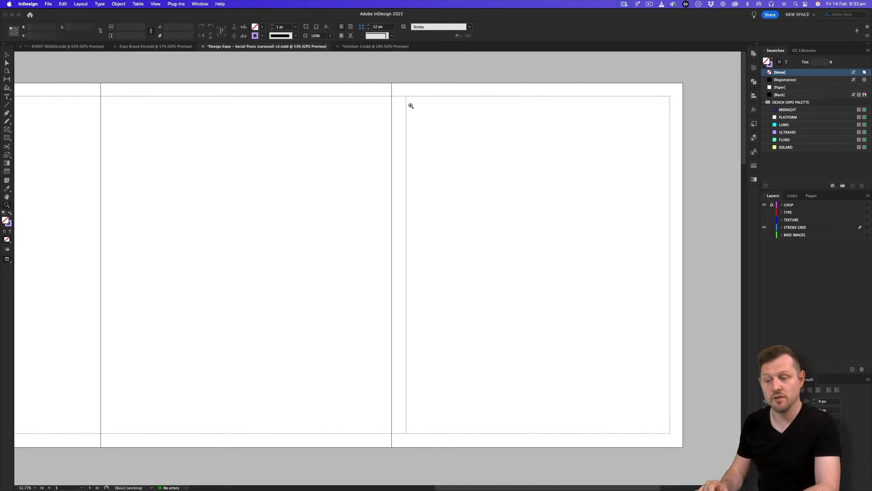
pyautogui.hscroll(-10, 445, 285)
pyautogui.press('w')
pyautogui.hscroll(2, 512, 138)
pyautogui.hscroll(-20, 488, 237)
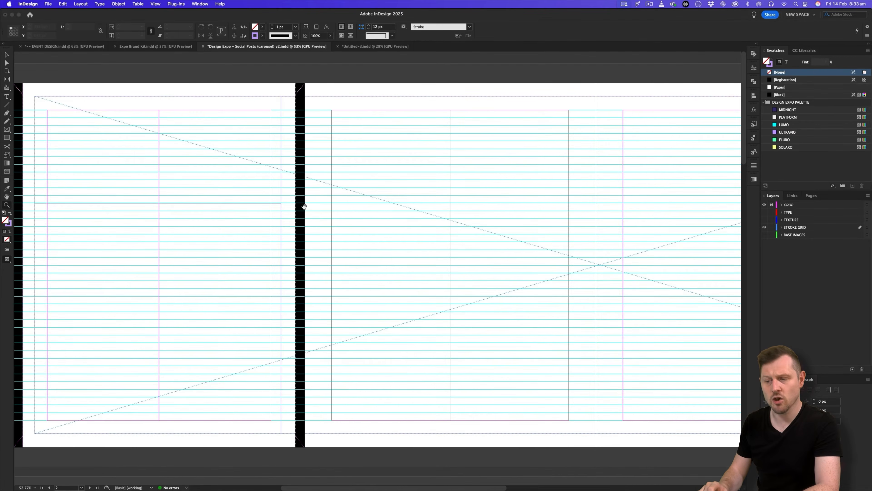
pyautogui.press('w')
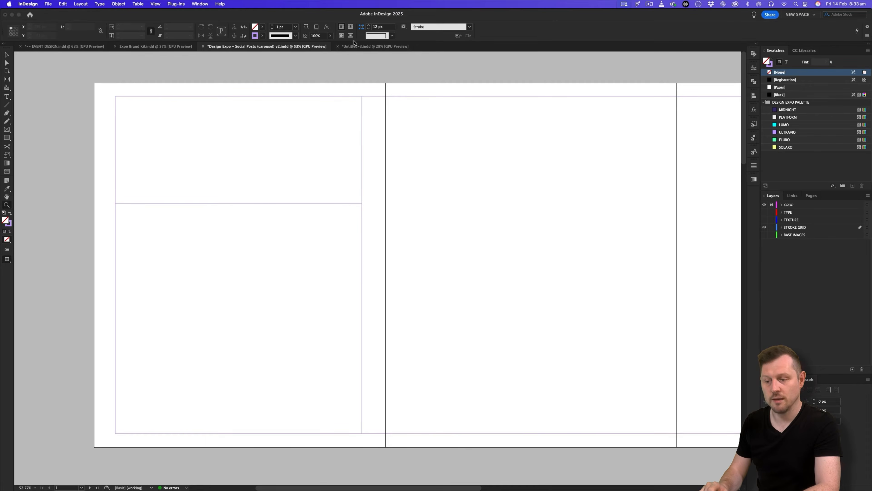
pyautogui.click(367, 46)
pyautogui.scroll(5, 136, 215)
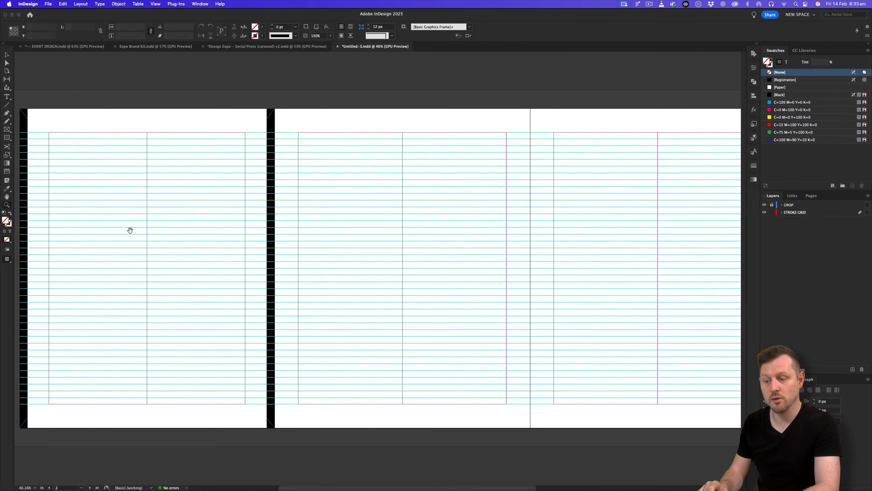
# On the STROKE GRID layer, draw a rectangle frame spanning the spread's margins with a 1 pt black stroke.
pyautogui.hscroll(-3, 171, 232)
pyautogui.click(813, 215)
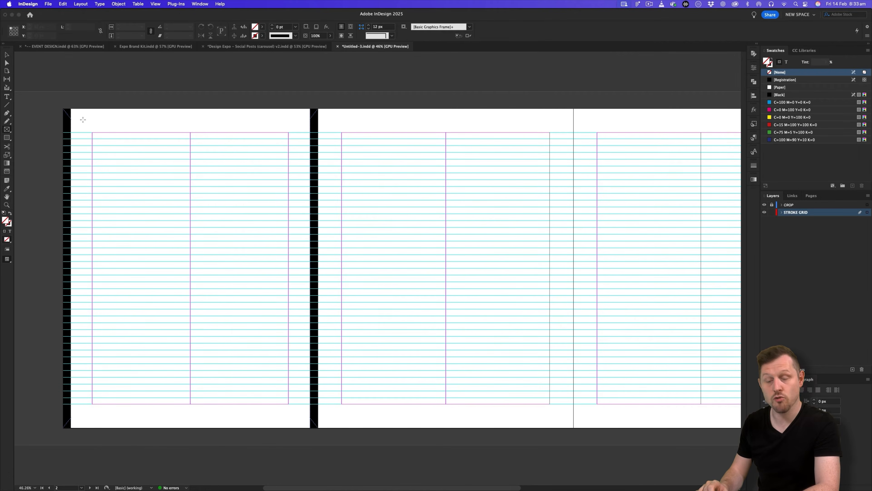
pyautogui.moveTo(83, 119)
pyautogui.mouseDown()
pyautogui.moveTo(126, 187)
pyautogui.moveTo(128, 416)
pyautogui.moveTo(818, 405)
pyautogui.moveTo(572, 411)
pyautogui.mouseUp()
pyautogui.moveTo(571, 415); pyautogui.dragTo(570, 416)
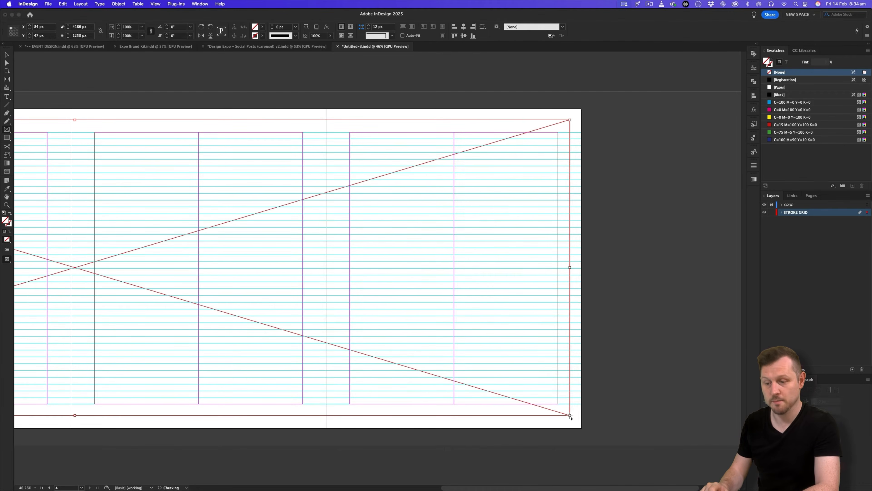
pyautogui.press('z')
pyautogui.press('space')
pyautogui.moveTo(80, 319); pyautogui.dragTo(388, 325)
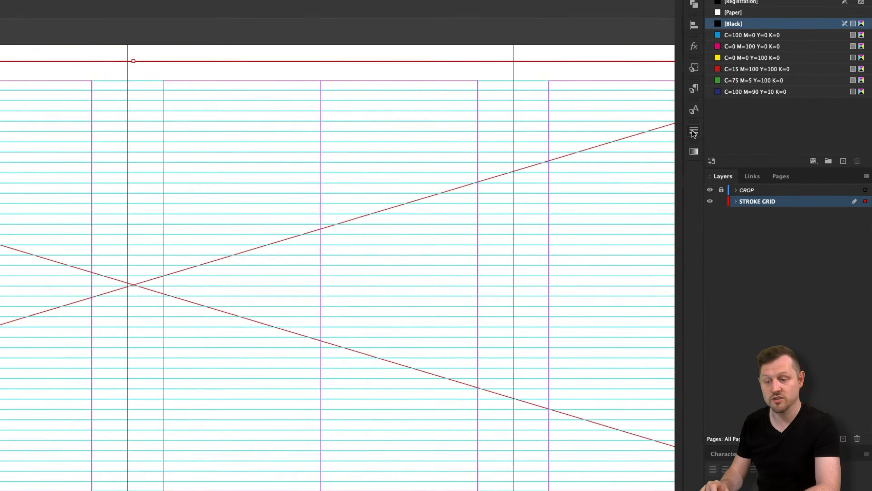
pyautogui.click(628, 92)
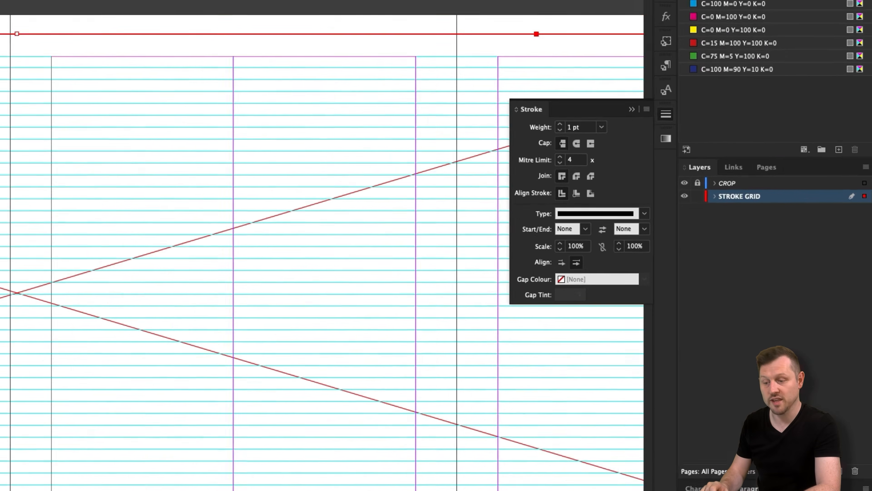
pyautogui.press('super+shift+a')
pyautogui.press('w')
pyautogui.press('z')
pyautogui.moveTo(368, 189)
pyautogui.mouseDown()
pyautogui.moveTo(315, 215)
pyautogui.moveTo(699, 153)
pyautogui.mouseUp()
# Draw a 1 pt black vertical line down the first page's right margin.
pyautogui.click(735, 163)
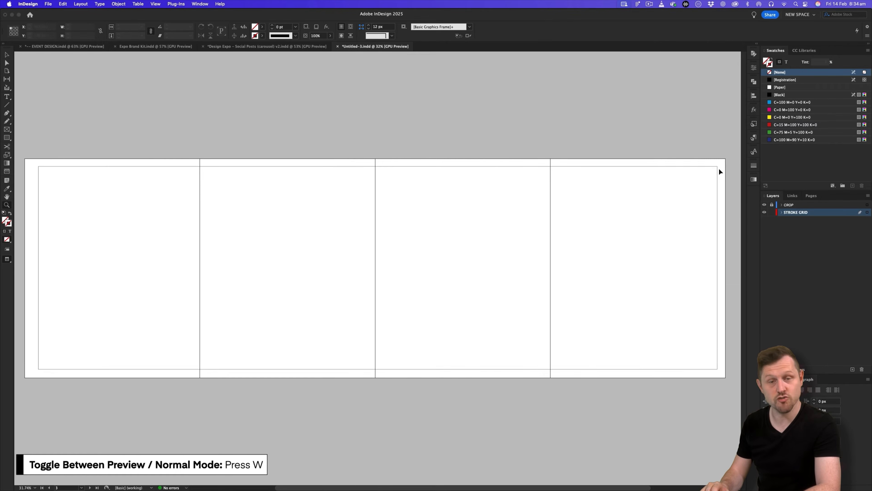
pyautogui.press('v')
pyautogui.hscroll(-1, 377, 268)
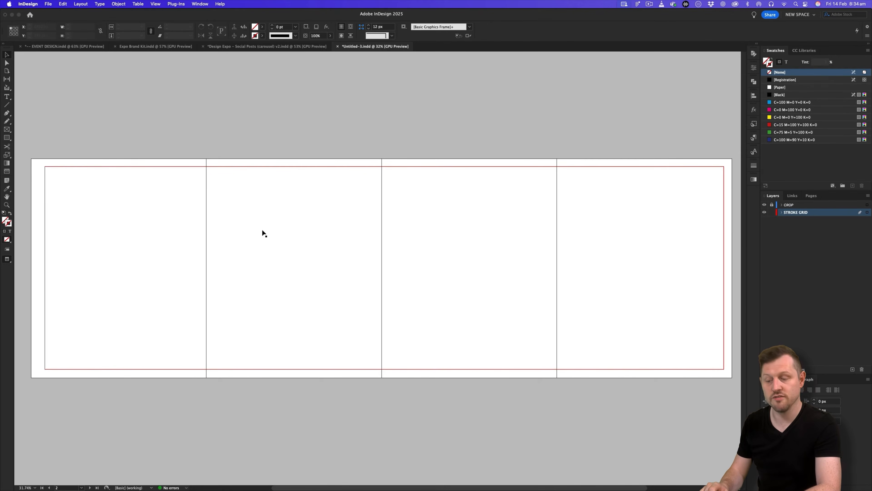
pyautogui.press('z')
pyautogui.moveTo(132, 236); pyautogui.dragTo(235, 244)
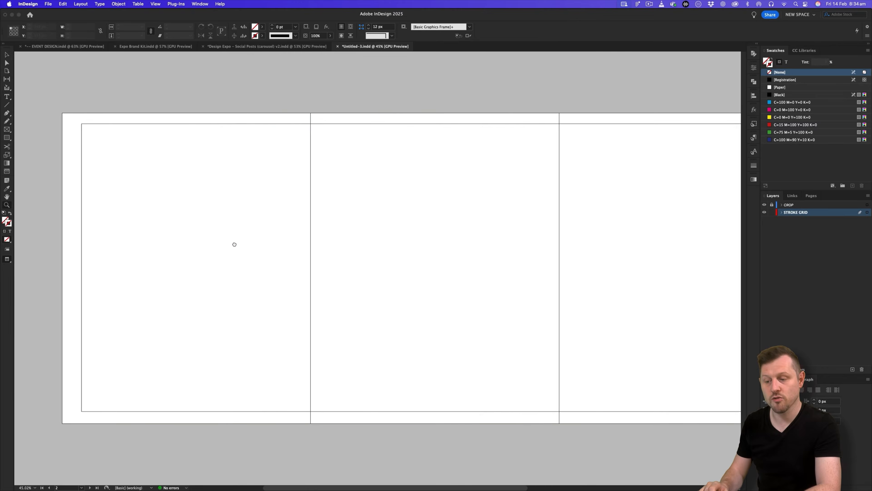
pyautogui.click(7, 104)
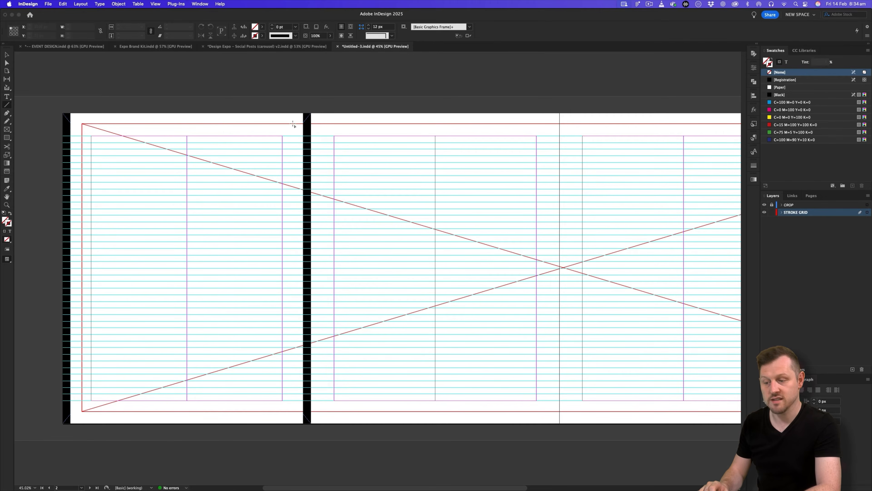
pyautogui.moveTo(293, 125); pyautogui.dragTo(319, 411)
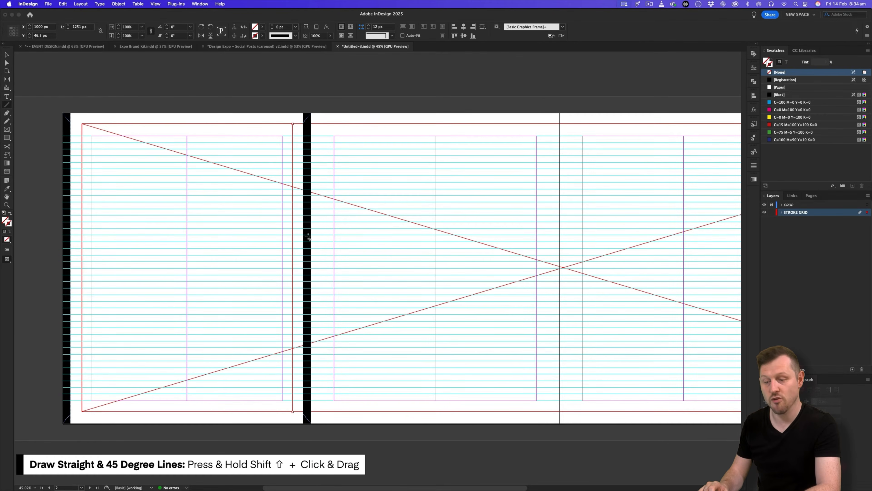
pyautogui.press('z')
pyautogui.moveTo(294, 238); pyautogui.dragTo(327, 215)
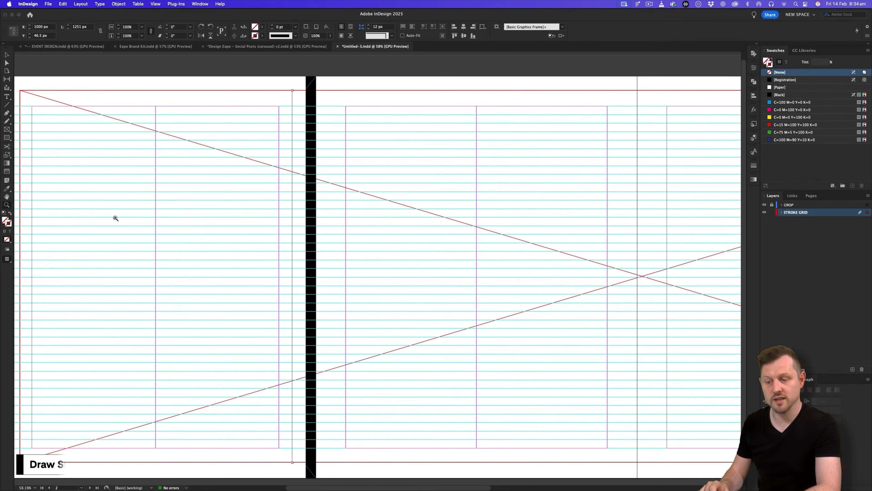
pyautogui.click(774, 96)
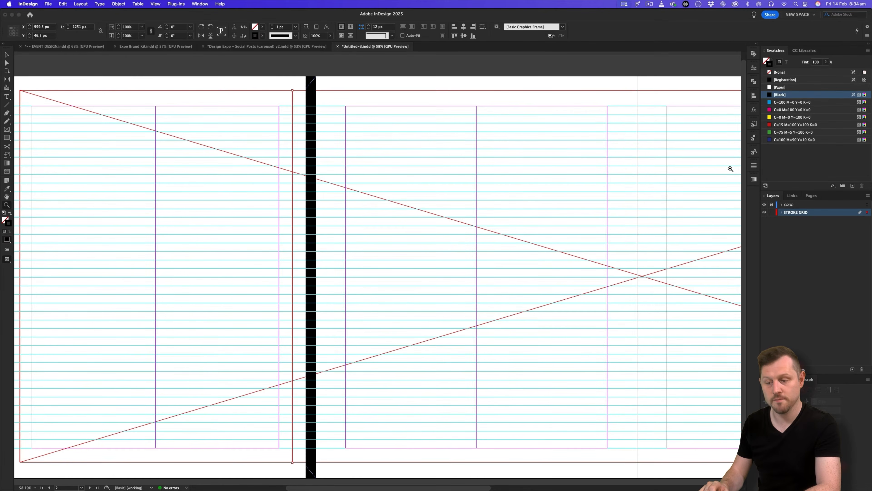
pyautogui.click(753, 167)
pyautogui.press('v')
pyautogui.click(618, 71)
# Draw a black horizontal line across the first page's upper third and preview both lines.
pyautogui.moveTo(261, 241); pyautogui.dragTo(364, 231)
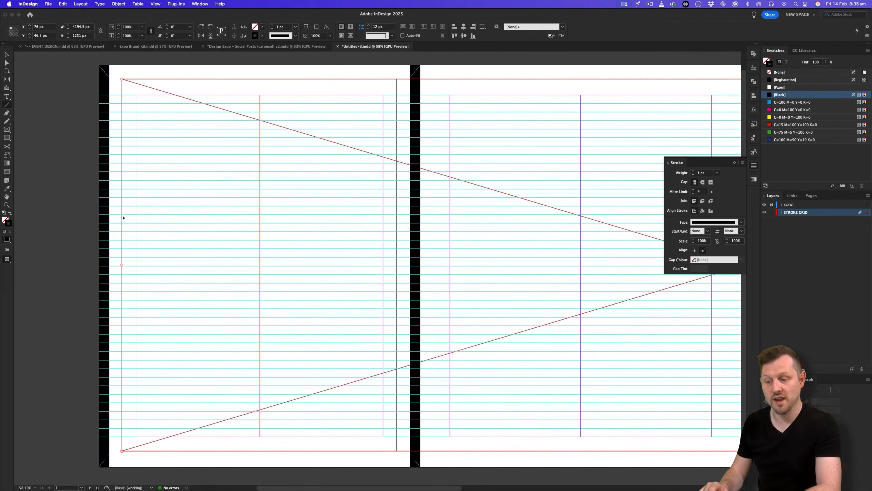
pyautogui.moveTo(122, 215); pyautogui.dragTo(396, 235)
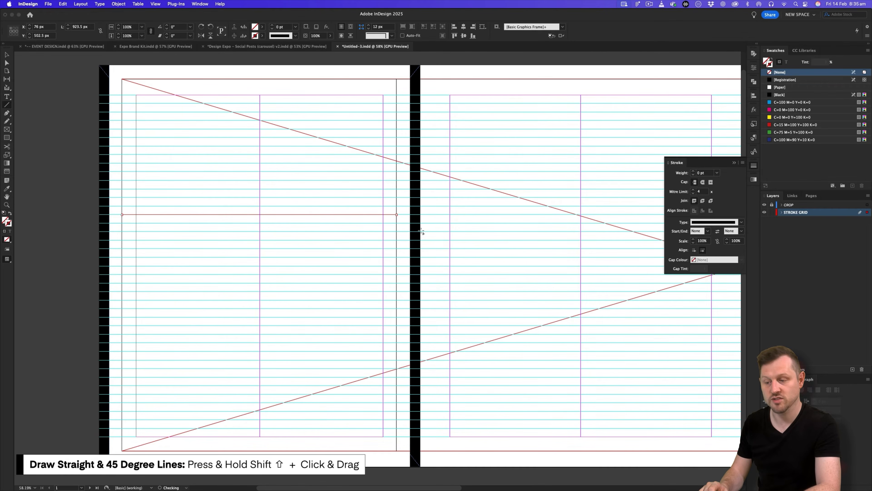
pyautogui.click(785, 96)
pyautogui.click(507, 157)
pyautogui.press('w')
pyautogui.press('z')
pyautogui.moveTo(535, 160); pyautogui.dragTo(531, 162)
pyautogui.press('v')
pyautogui.click(52, 165)
pyautogui.press('z')
pyautogui.moveTo(330, 153); pyautogui.dragTo(351, 213)
# Select a grid line and create a new object style named Base Stroke.
pyautogui.press('w')
pyautogui.press('w')
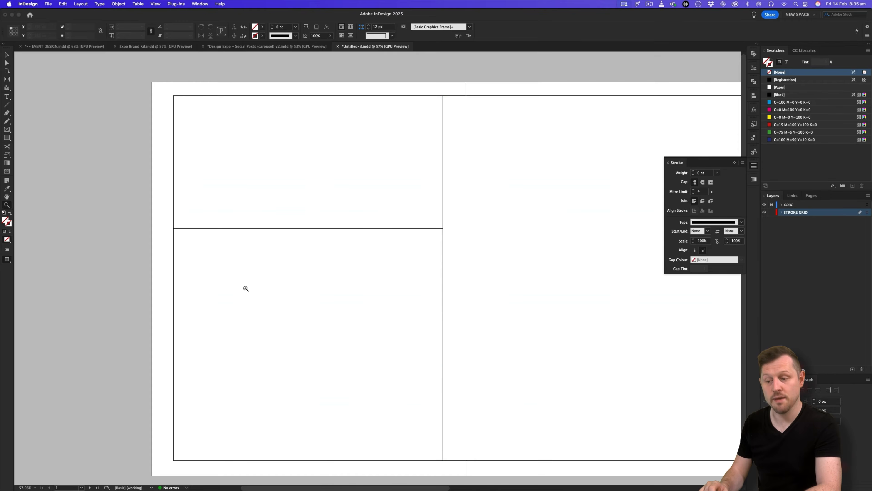
pyautogui.moveTo(512, 262); pyautogui.dragTo(394, 268)
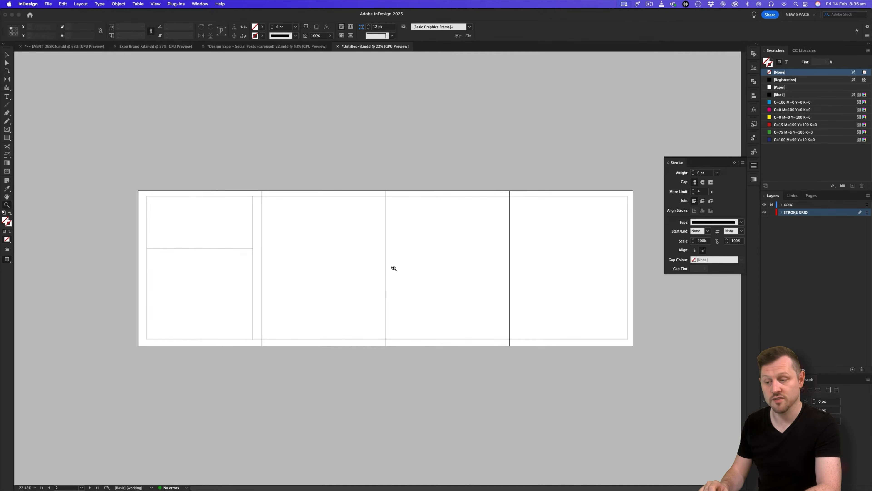
pyautogui.moveTo(237, 277); pyautogui.dragTo(271, 247)
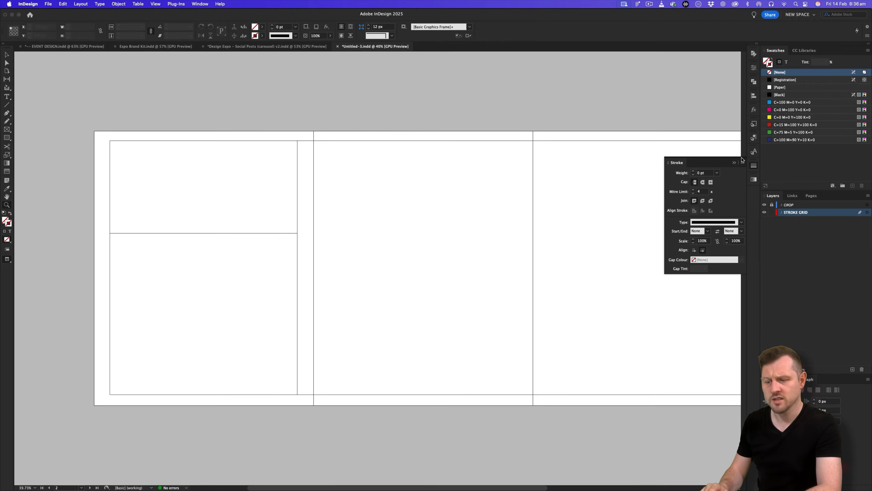
pyautogui.click(736, 164)
pyautogui.hscroll(4, 448, 218)
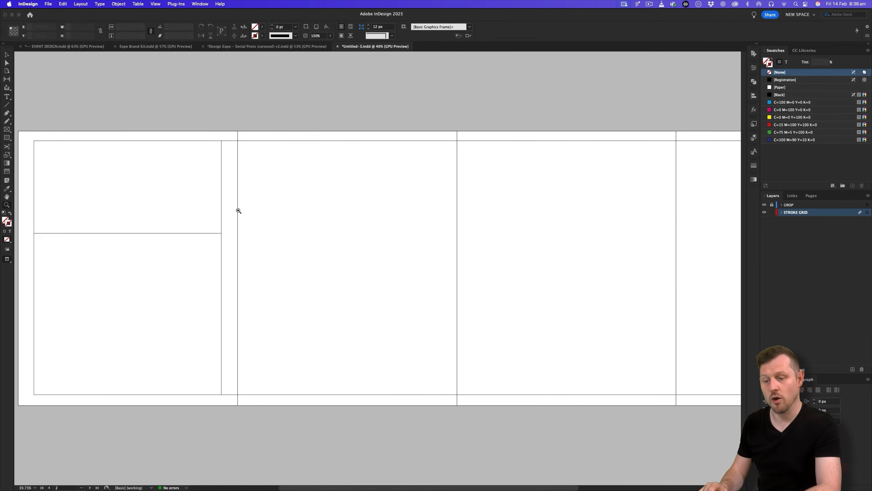
pyautogui.hscroll(-2, 238, 211)
pyautogui.click(259, 171)
pyautogui.click(753, 123)
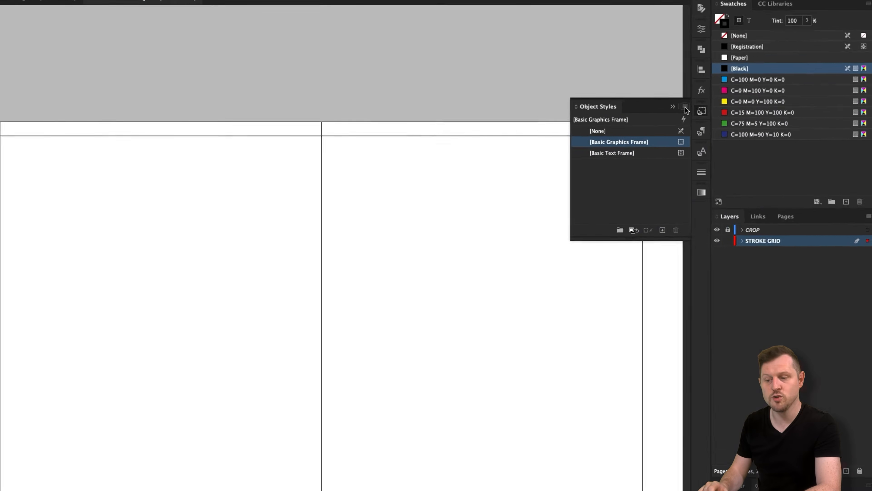
pyautogui.click(743, 121)
pyautogui.click(631, 94)
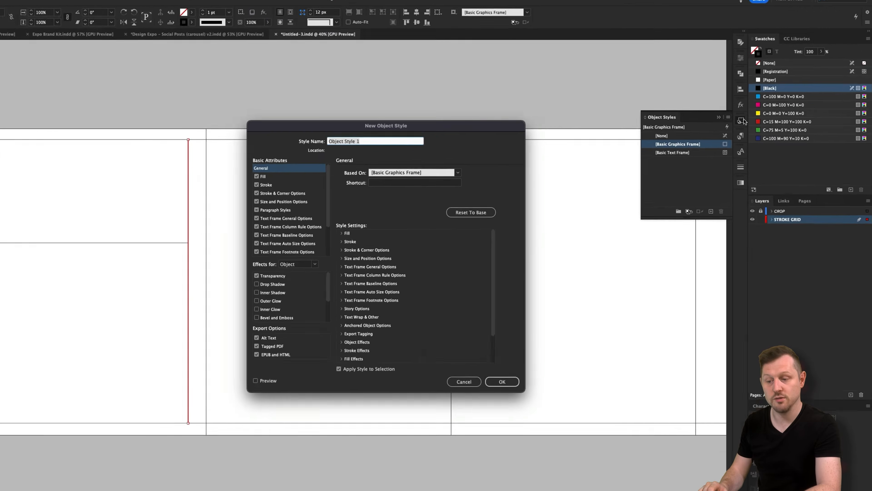
pyautogui.write('B')
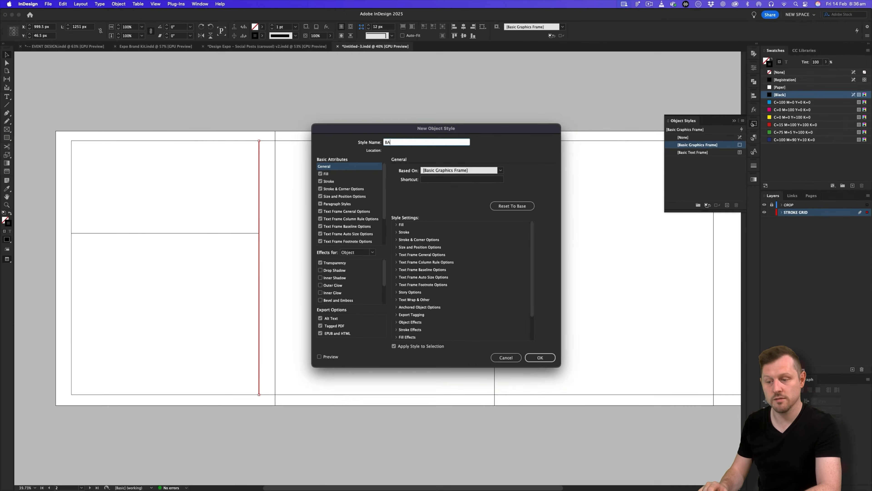
pyautogui.write('ase Stroke')
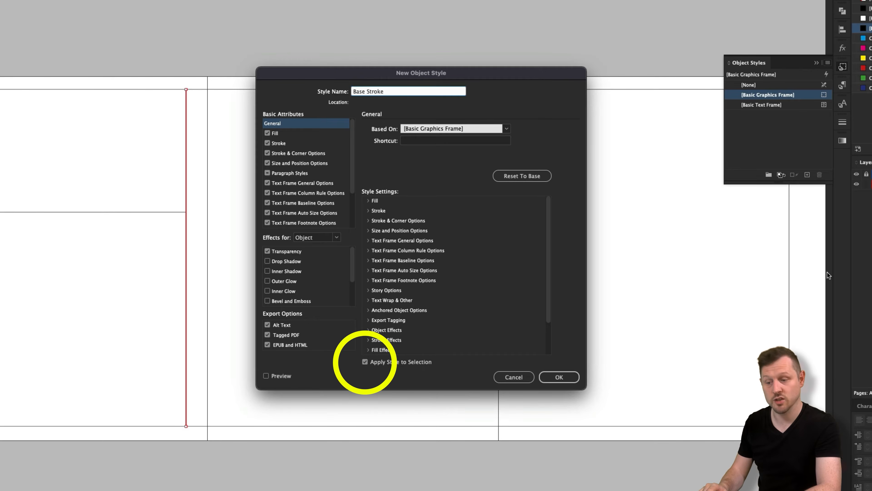
pyautogui.click(559, 377)
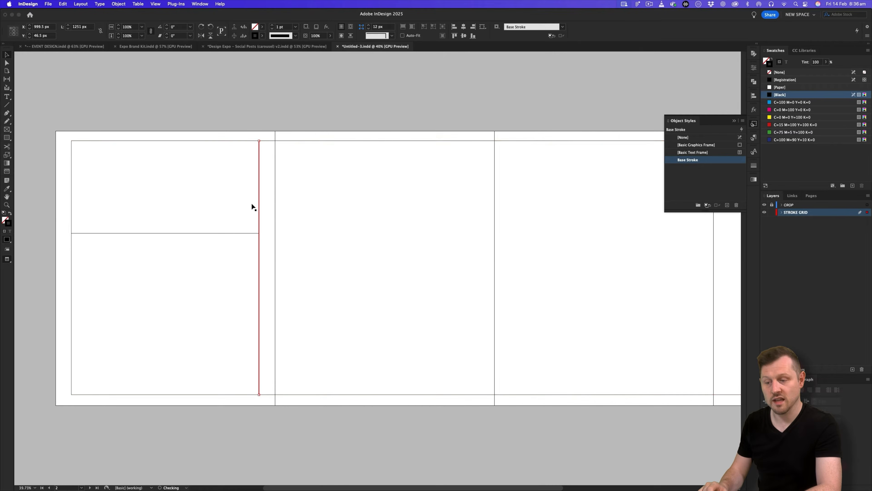
# Apply the Base Stroke style to the whole grid group, including the outline frame.
pyautogui.moveTo(214, 212); pyautogui.dragTo(176, 258)
pyautogui.press('super+z')
pyautogui.click(37, 220)
pyautogui.click(377, 244)
pyautogui.click(690, 160)
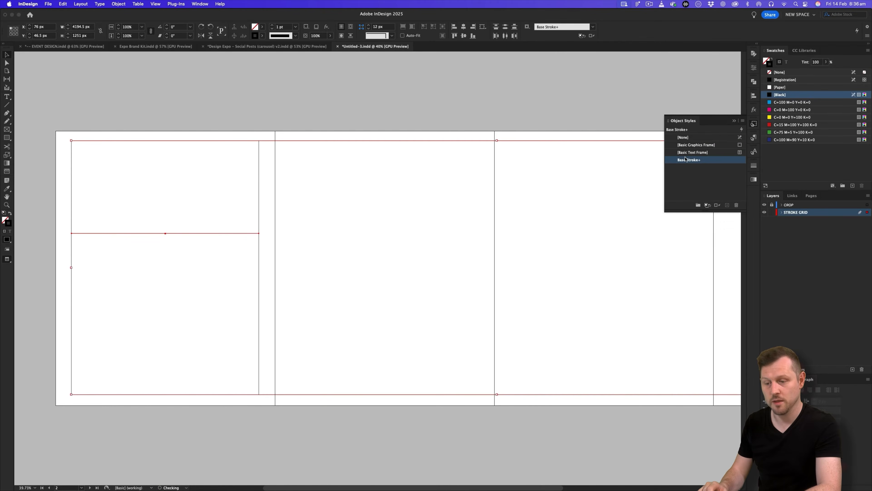
pyautogui.click(449, 88)
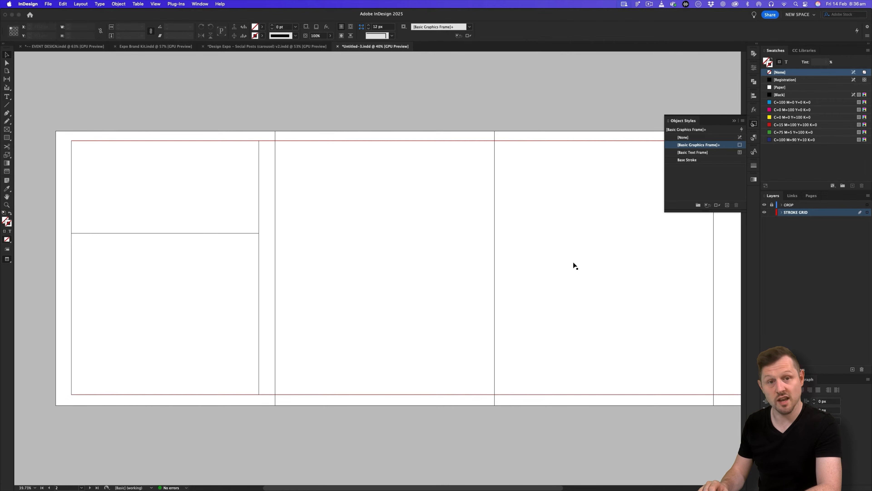
pyautogui.press('z')
pyautogui.moveTo(497, 237); pyautogui.dragTo(452, 253)
# Deselect the stroke grid, then bring up the Design Expo carousel with TYPE and BASE IMAGES layers shown.
pyautogui.click(426, 259)
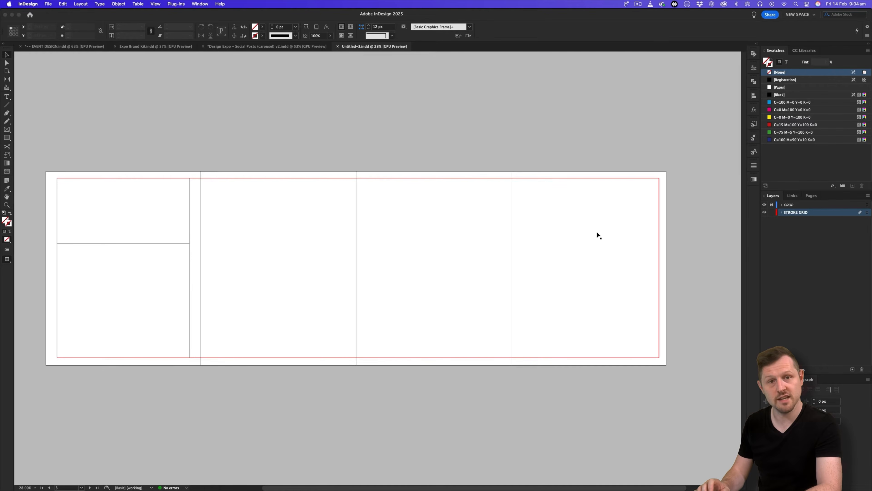
pyautogui.click(581, 137)
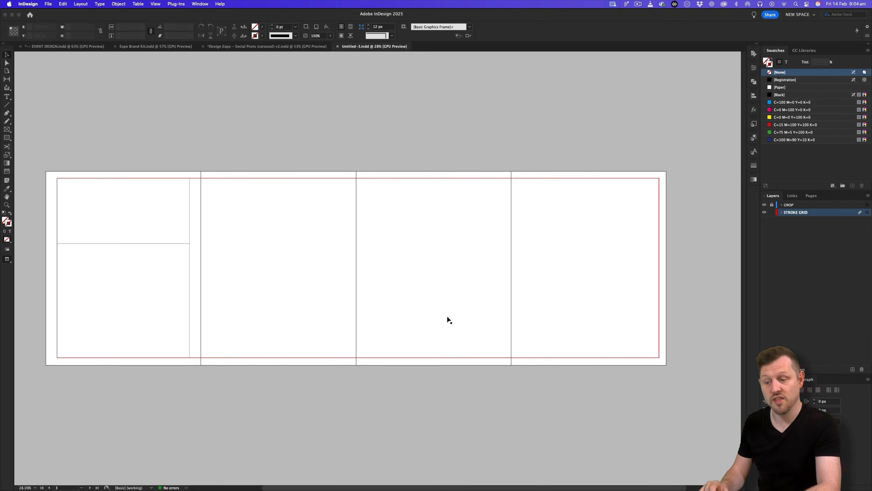
pyautogui.moveTo(337, 286); pyautogui.dragTo(341, 284)
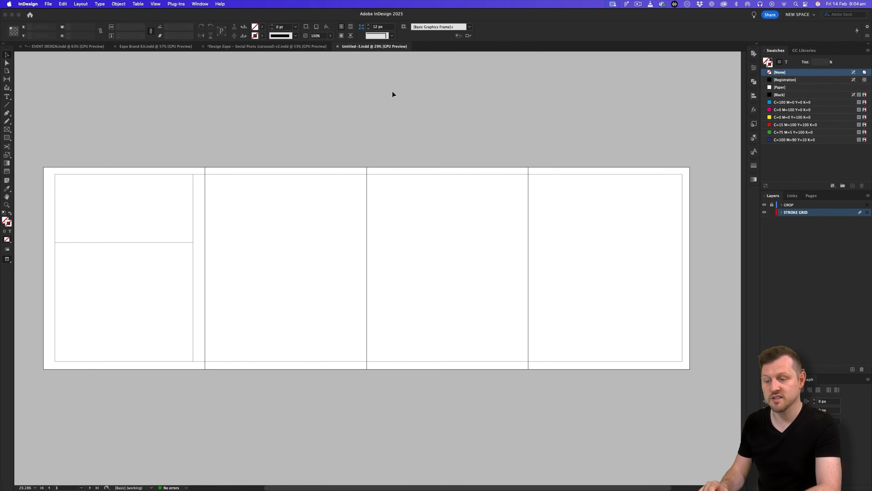
pyautogui.click(298, 49)
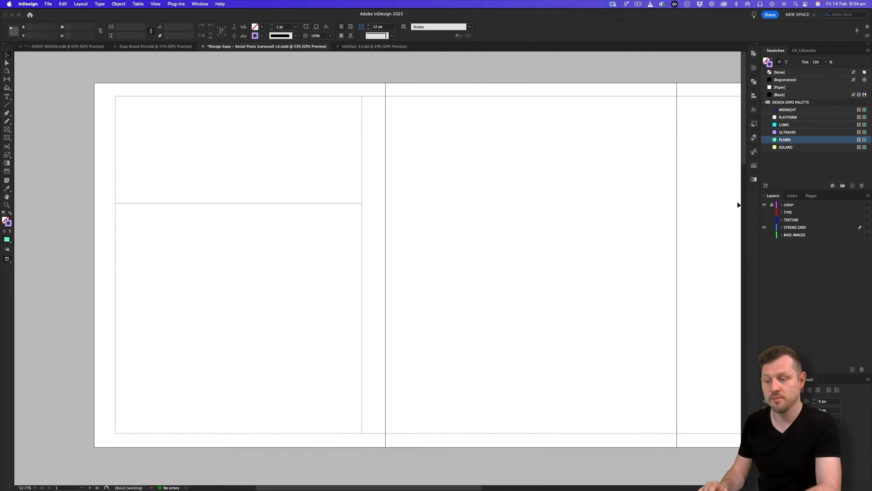
pyautogui.click(765, 213)
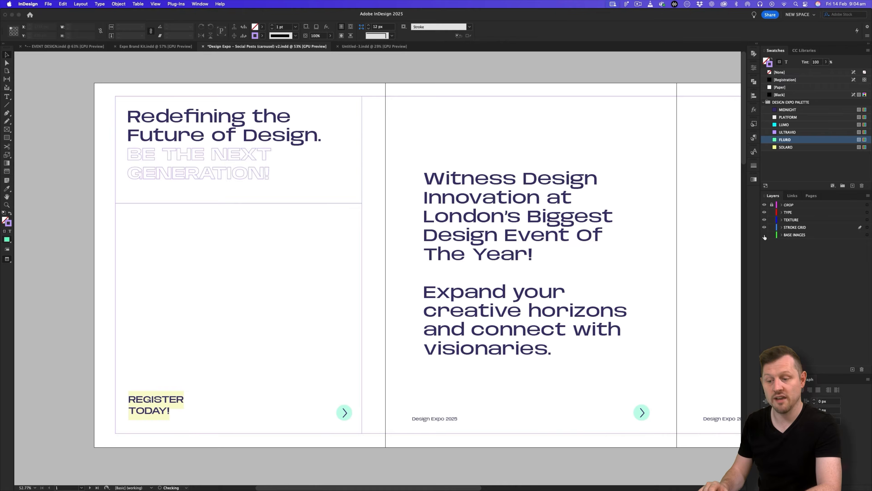
pyautogui.click(765, 235)
pyautogui.scroll(2, 290, 118)
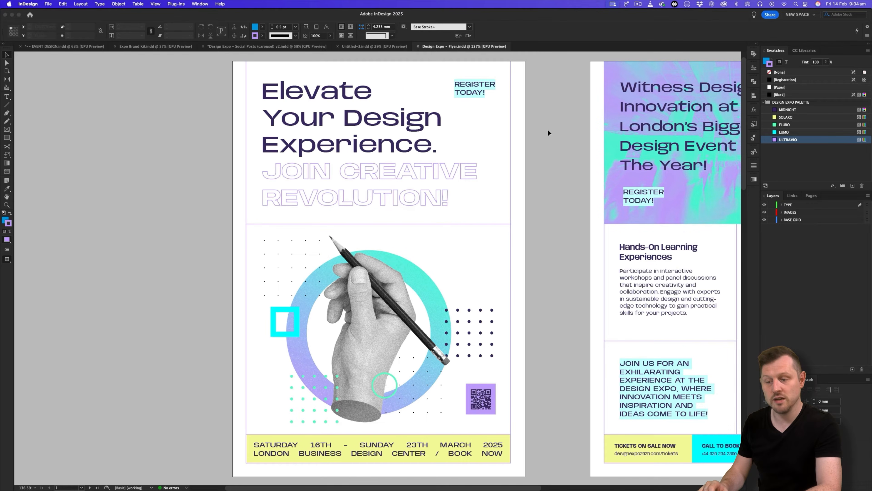
# Switch to the EVENT DESIGN.indd document's Marketing Collateral page.
pyautogui.hscroll(-2, 548, 129)
pyautogui.moveTo(534, 230); pyautogui.dragTo(495, 229)
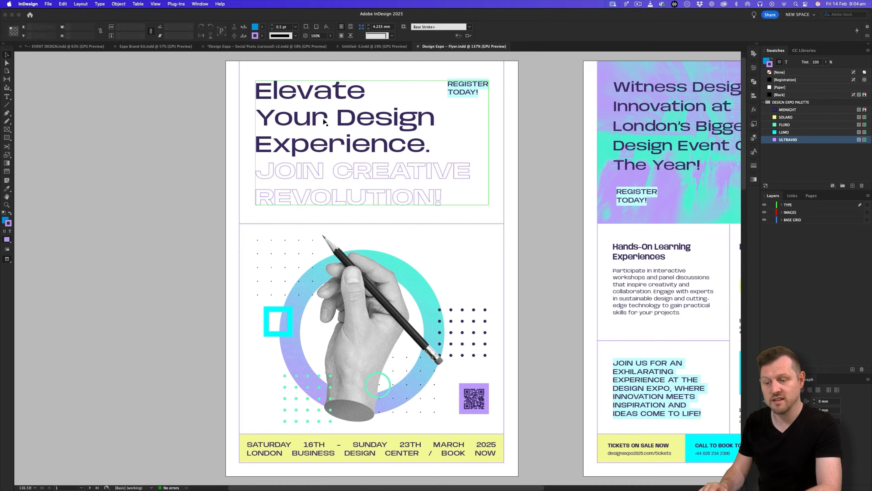
pyautogui.click(51, 46)
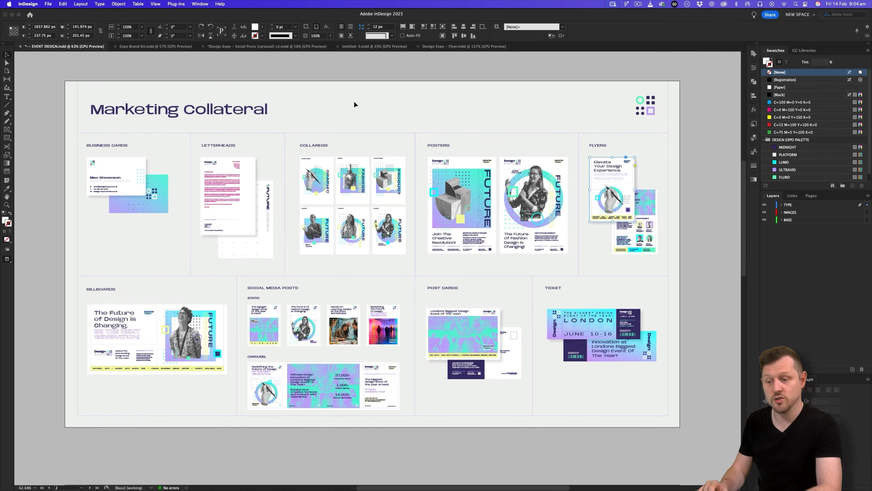
# Open the placed flyer's original Flyer.indd and select its headline text frame.
pyautogui.click(680, 176)
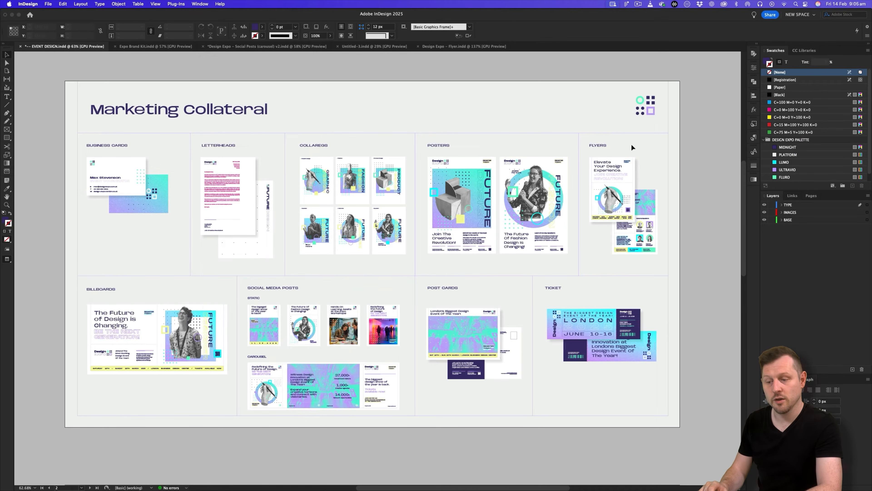
pyautogui.click(613, 175)
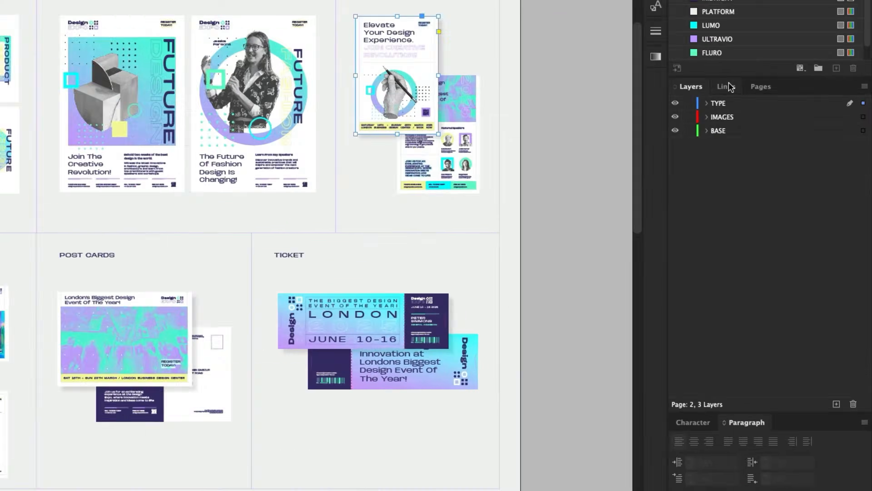
pyautogui.click(792, 195)
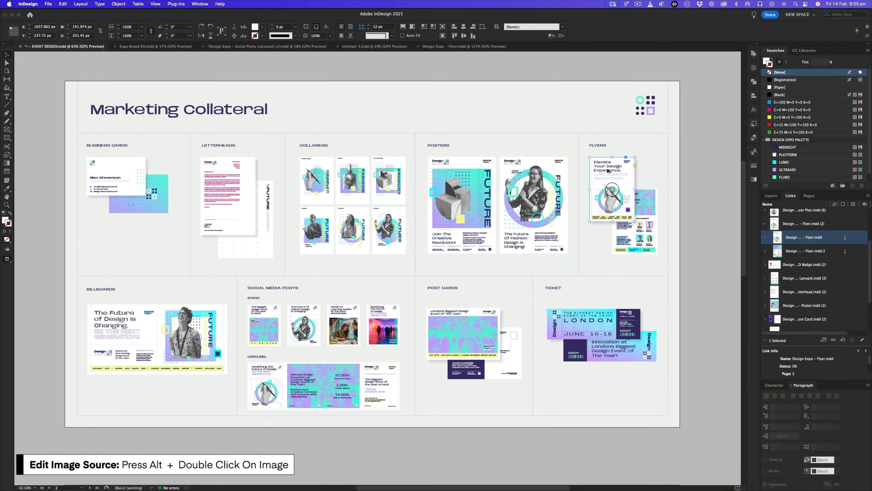
pyautogui.keyDown('alt'); pyautogui.doubleClick(607, 168); pyautogui.keyUp('alt')
pyautogui.moveTo(508, 177); pyautogui.dragTo(492, 179)
pyautogui.moveTo(557, 173); pyautogui.dragTo(401, 176)
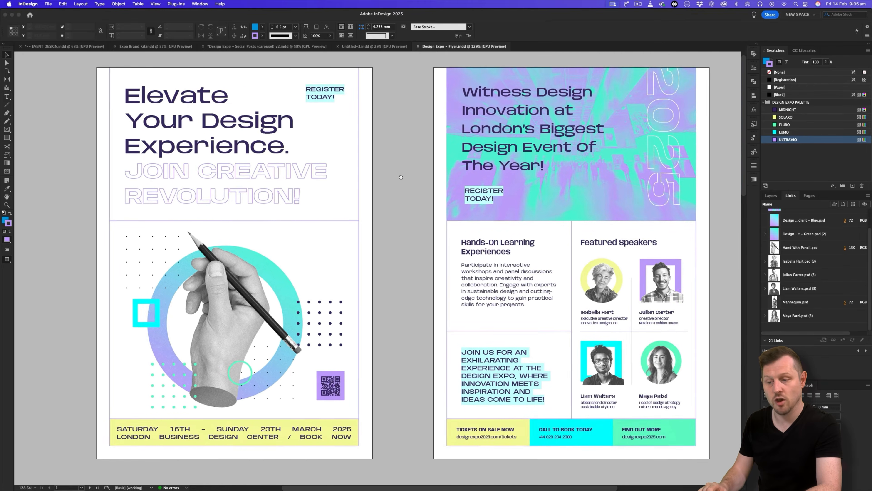
pyautogui.hscroll(-5, 401, 177)
pyautogui.click(429, 200)
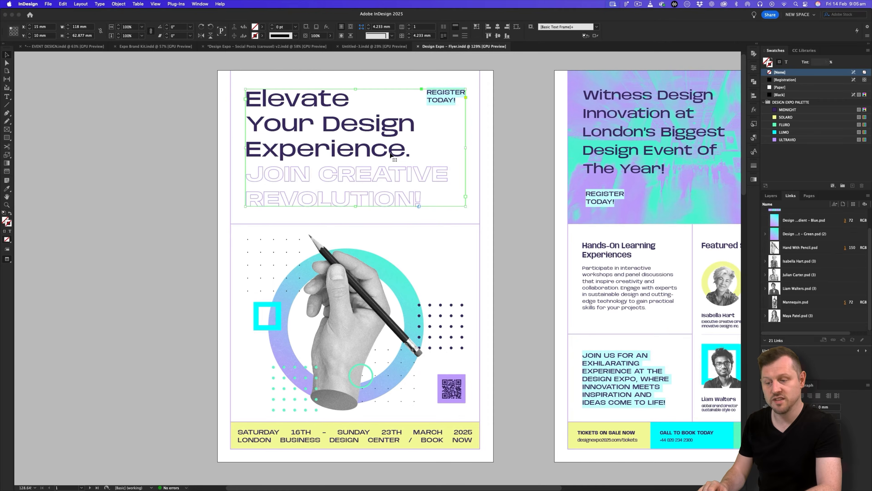
# Add a new Layer 3 to the Untitled-3 carousel document.
pyautogui.click(374, 47)
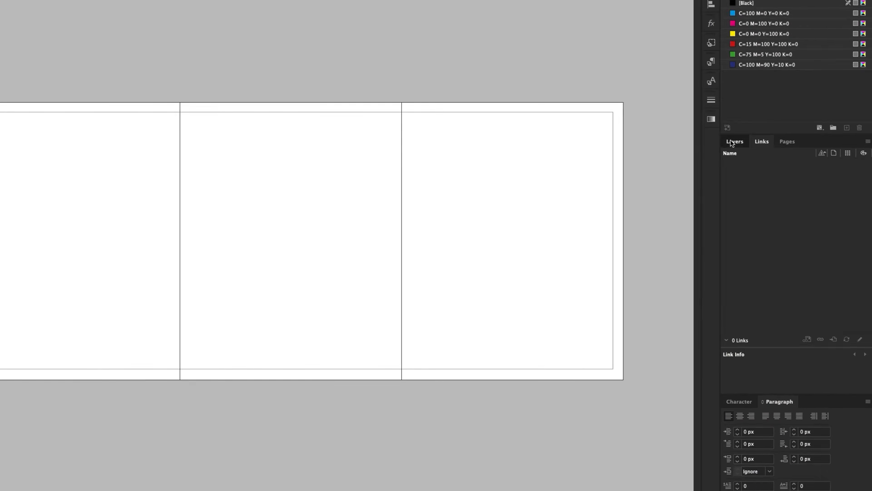
pyautogui.click(770, 196)
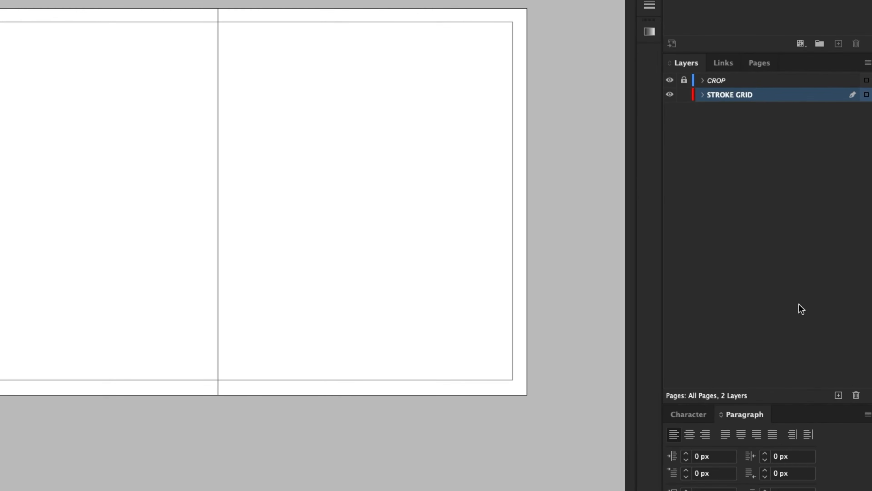
pyautogui.click(839, 396)
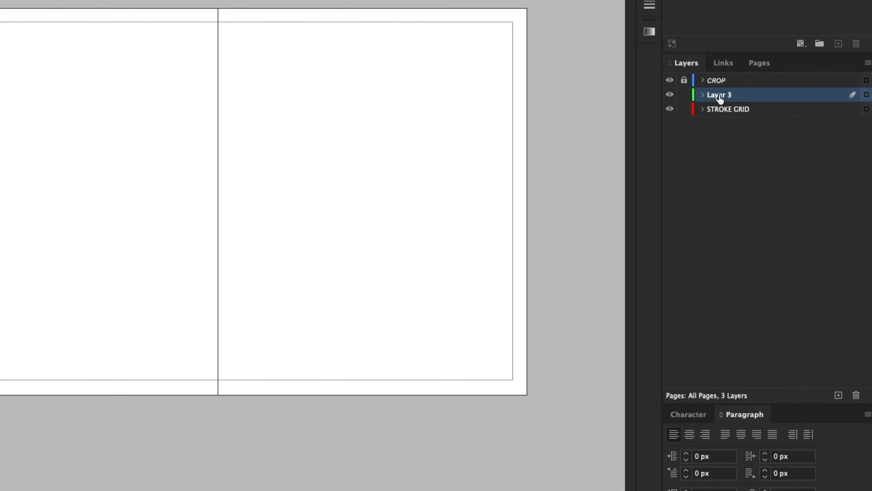
# Rename Layer 3 to TYPE and paste the copied headline frame onto it.
pyautogui.doubleClick(720, 94)
pyautogui.write('TYP')
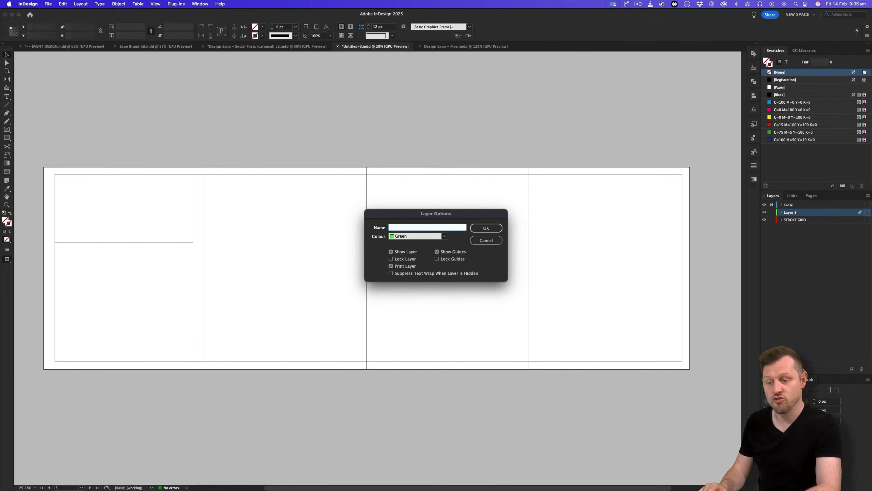
pyautogui.write('E')
pyautogui.press('Return')
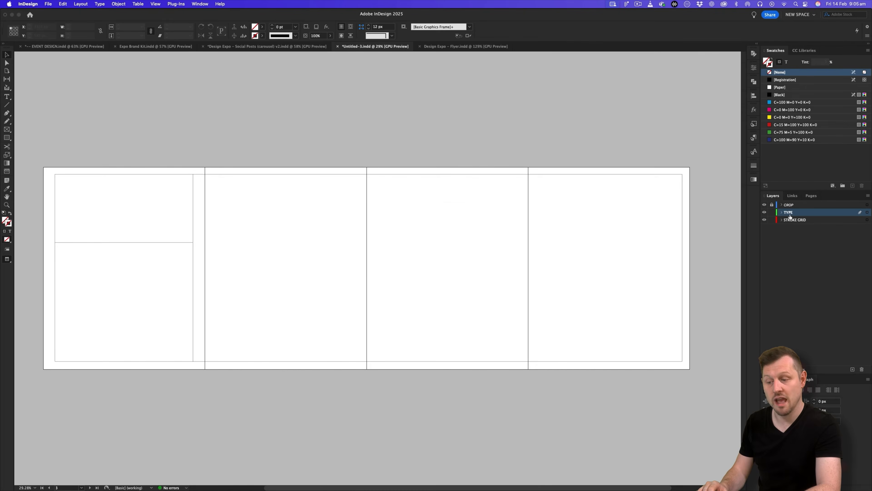
pyautogui.press('super+v')
# Move the headline frame to the top of the left page and widen it across.
pyautogui.press('z')
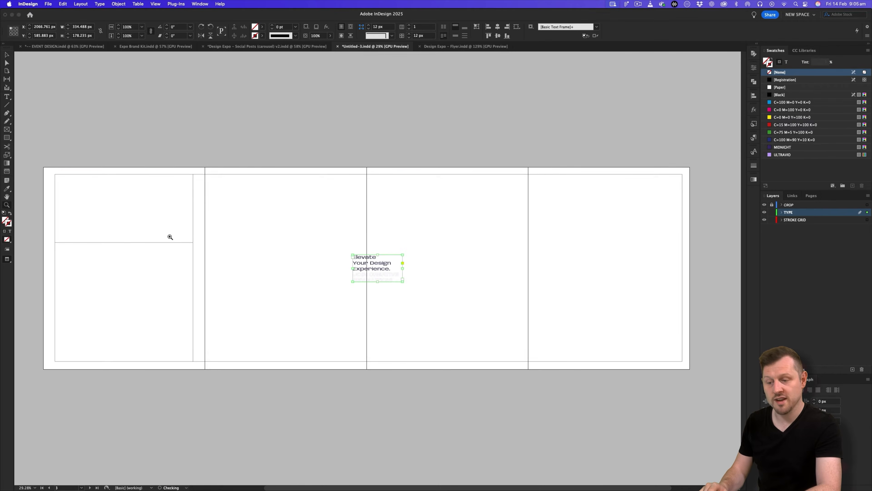
pyautogui.moveTo(169, 238); pyautogui.dragTo(231, 235)
pyautogui.press('w')
pyautogui.hscroll(-3, 335, 248)
pyautogui.press('v')
pyautogui.moveTo(551, 256); pyautogui.dragTo(136, 150)
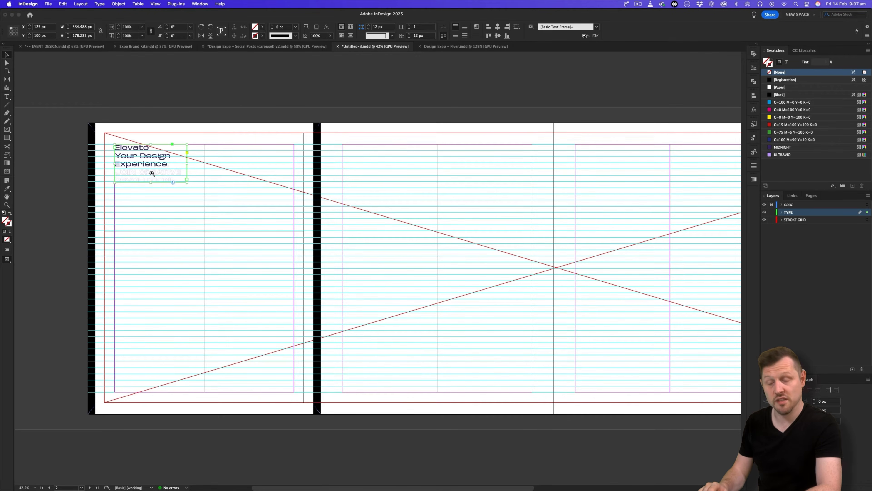
pyautogui.press('z')
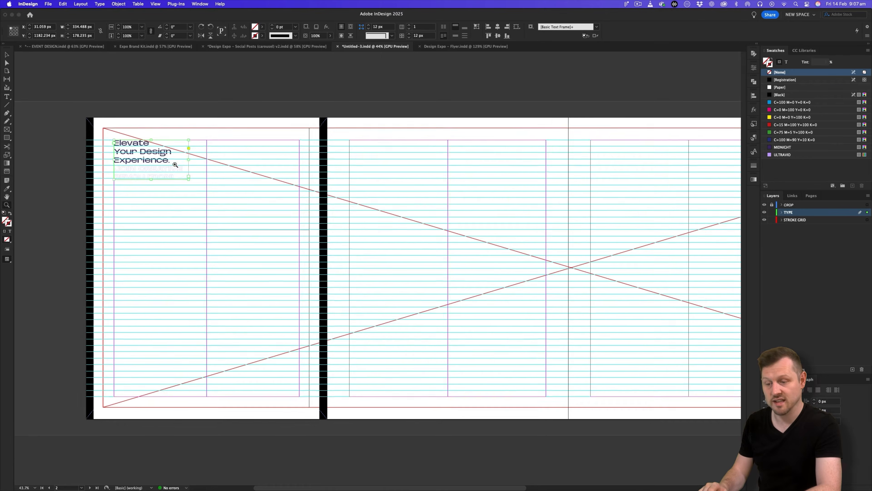
pyautogui.moveTo(175, 165); pyautogui.dragTo(493, 298)
pyautogui.press('v')
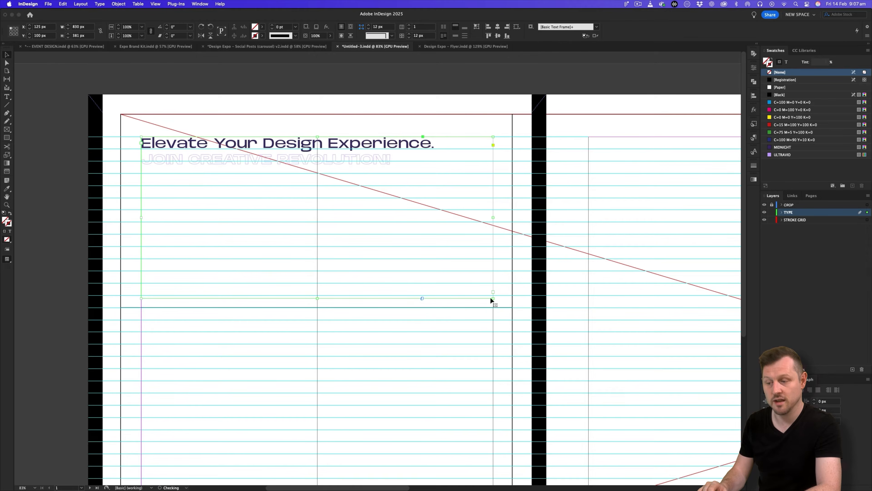
pyautogui.click(753, 138)
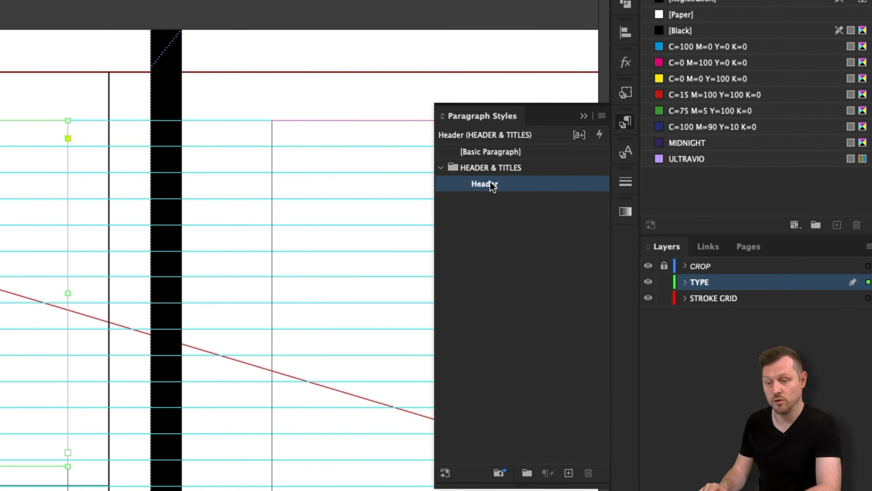
# Change the Header paragraph style's basic character formats to 65 pt size and 70 pt leading.
pyautogui.doubleClick(484, 186)
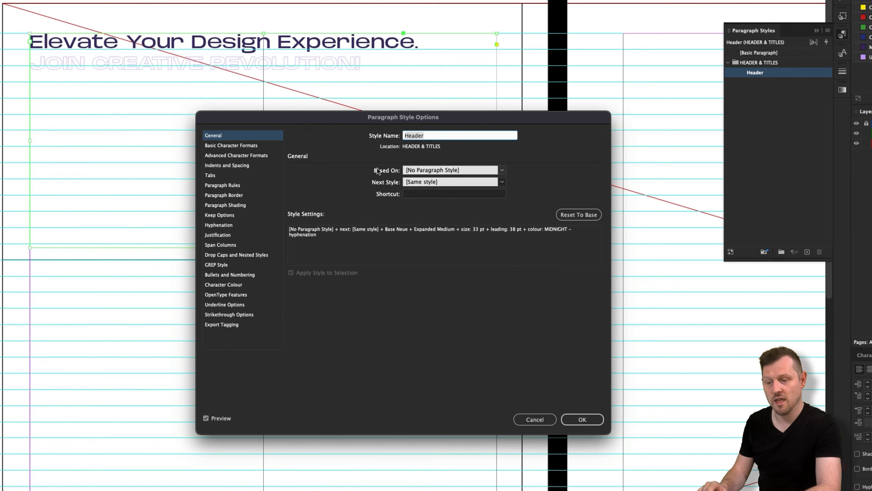
pyautogui.click(245, 147)
pyautogui.moveTo(322, 118); pyautogui.dragTo(343, 137)
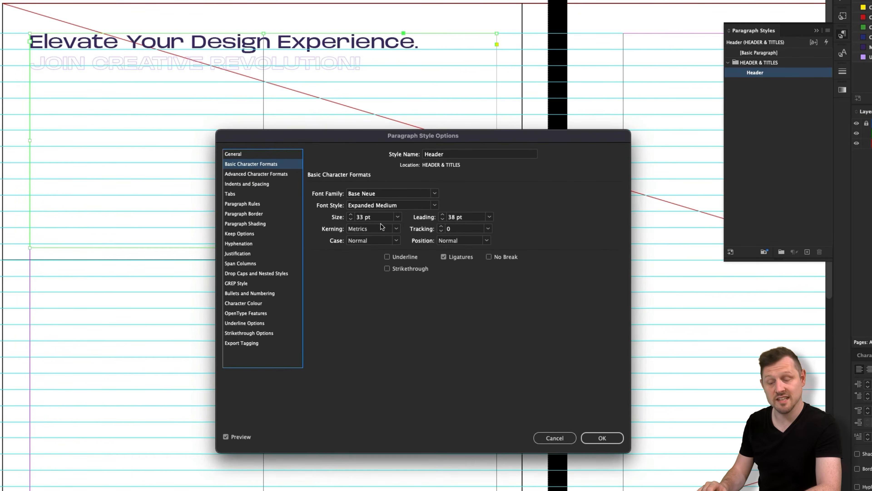
pyautogui.click(359, 216)
pyautogui.write('65')
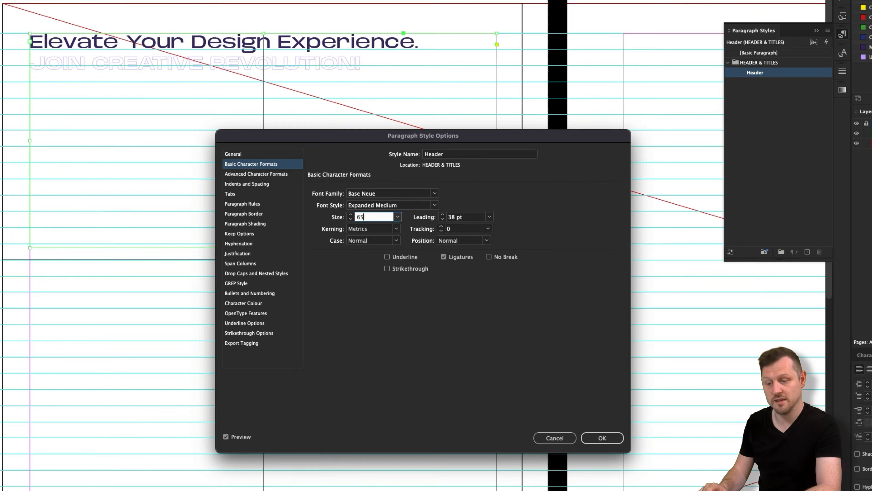
pyautogui.press('Tab')
pyautogui.write('70')
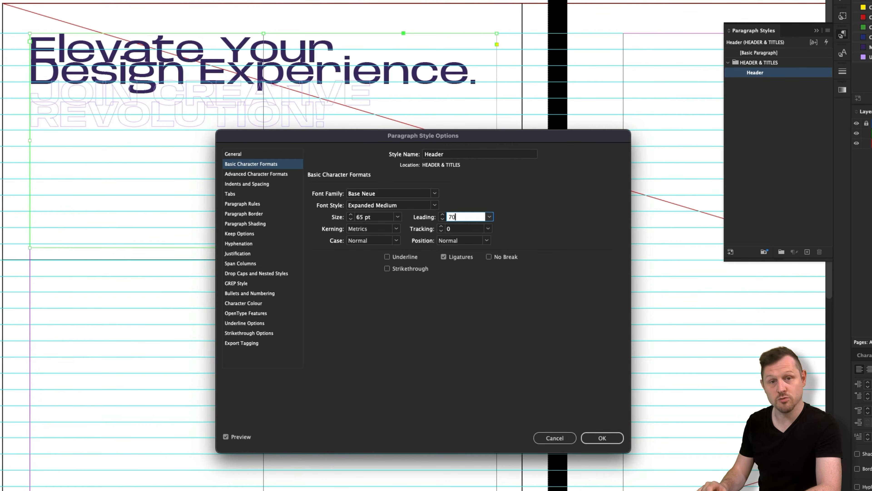
pyautogui.press('Tab')
pyautogui.click(602, 438)
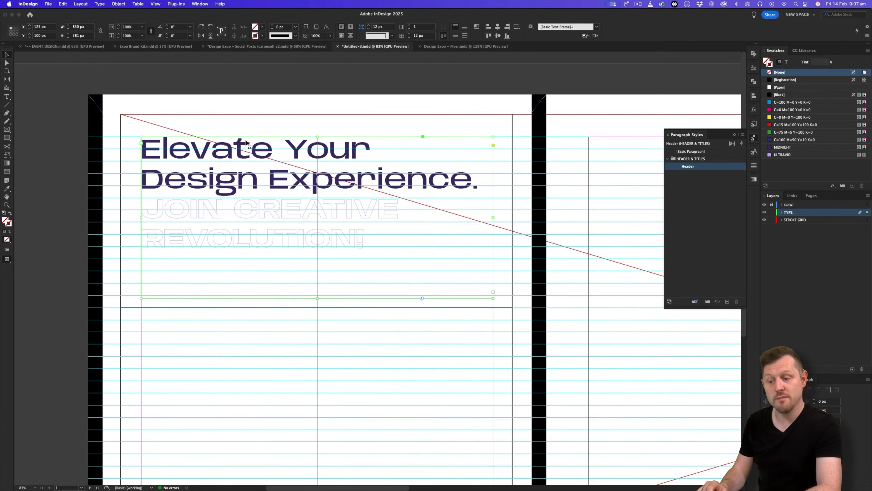
# Shorten and resize the headline frame to fit the column.
pyautogui.press('w')
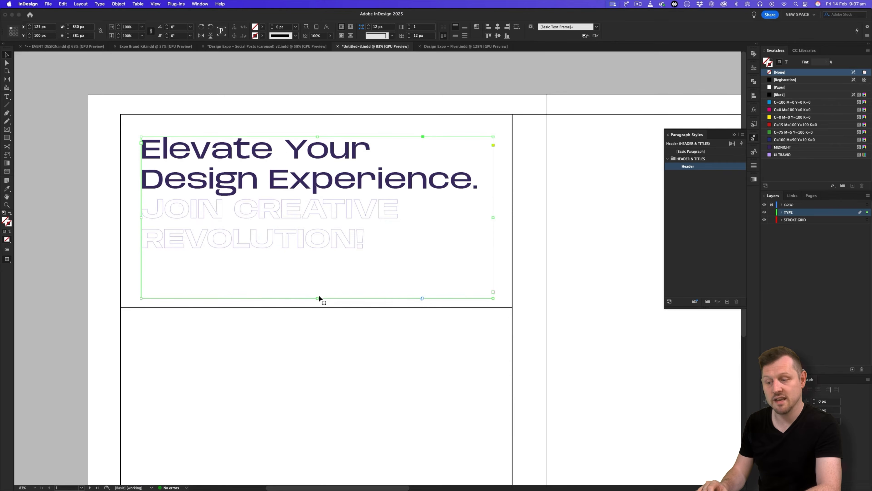
pyautogui.moveTo(318, 298); pyautogui.dragTo(319, 268)
pyautogui.moveTo(493, 270); pyautogui.dragTo(481, 289)
pyautogui.press('w')
pyautogui.moveTo(491, 284); pyautogui.dragTo(493, 283)
pyautogui.press('w')
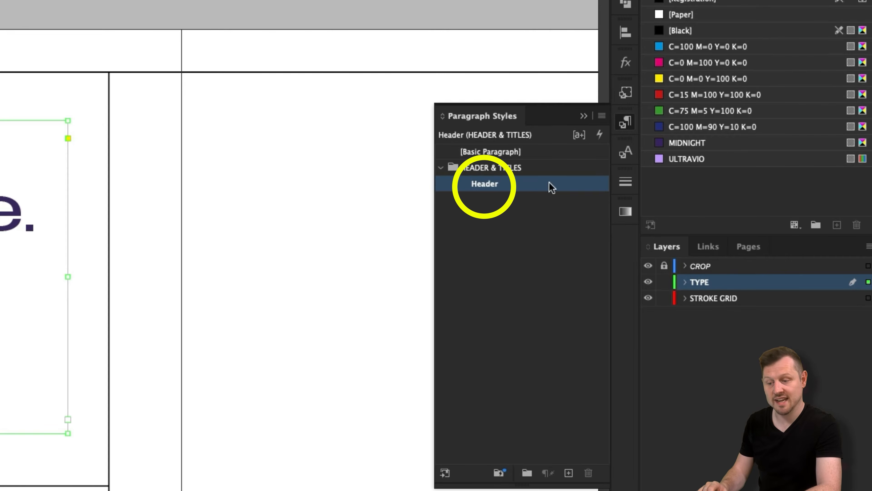
# Apply the Header – Line Two character style to the JOIN CREATIVE REVOLUTION! subheading.
pyautogui.click(626, 152)
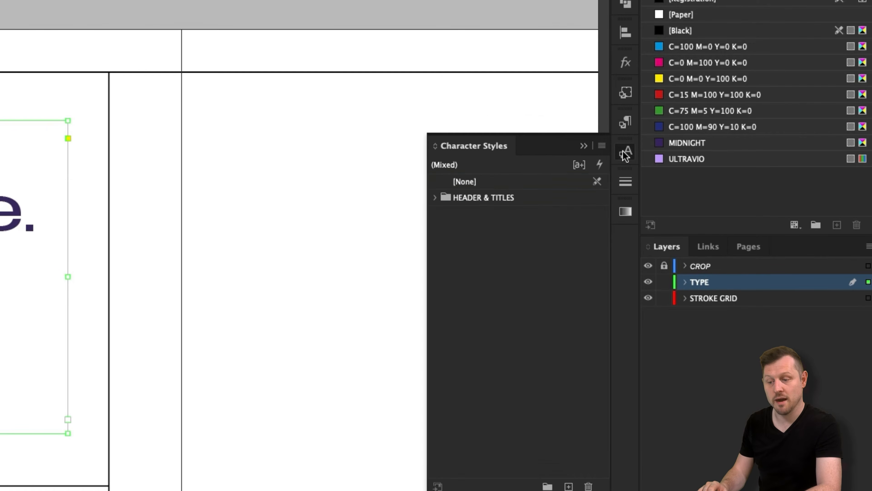
pyautogui.click(435, 198)
pyautogui.click(498, 211)
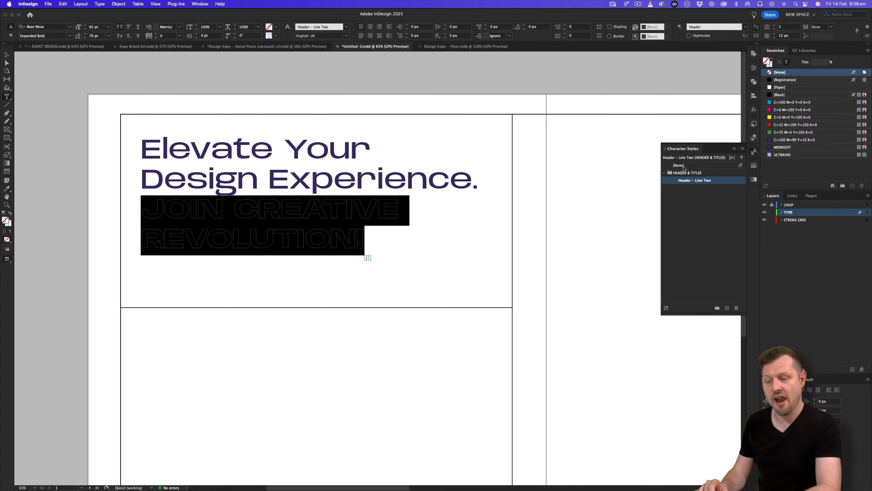
pyautogui.click(571, 174)
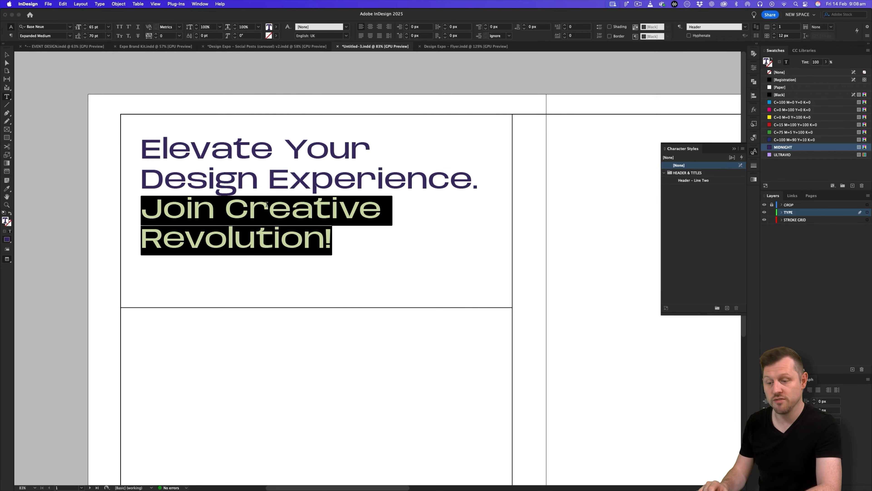
pyautogui.click(696, 183)
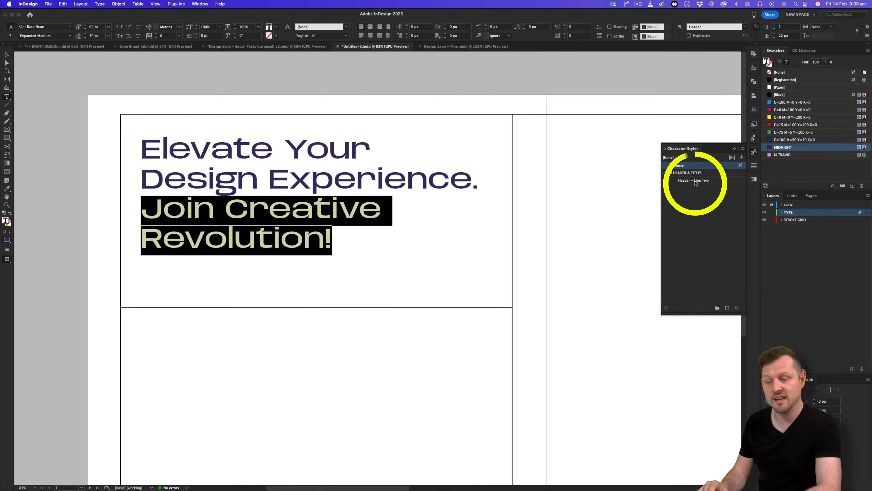
pyautogui.click(351, 213)
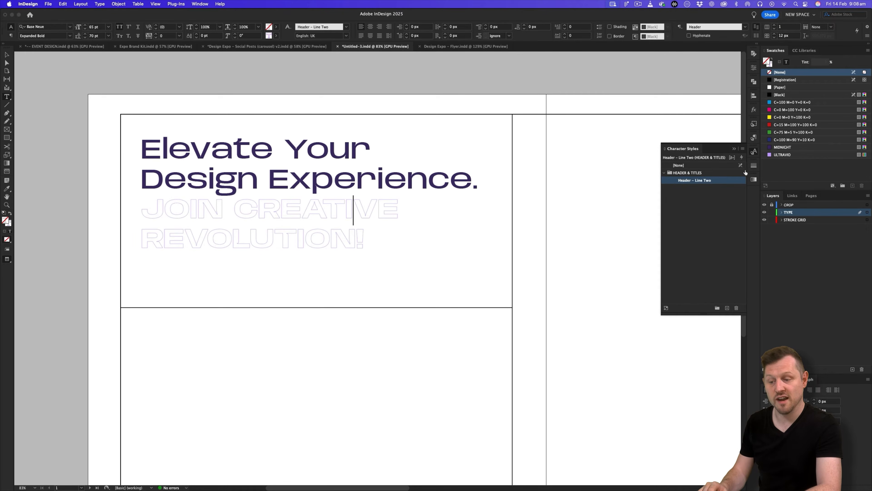
# Give the whole subheading text a 1 pt outline stroke.
pyautogui.click(755, 138)
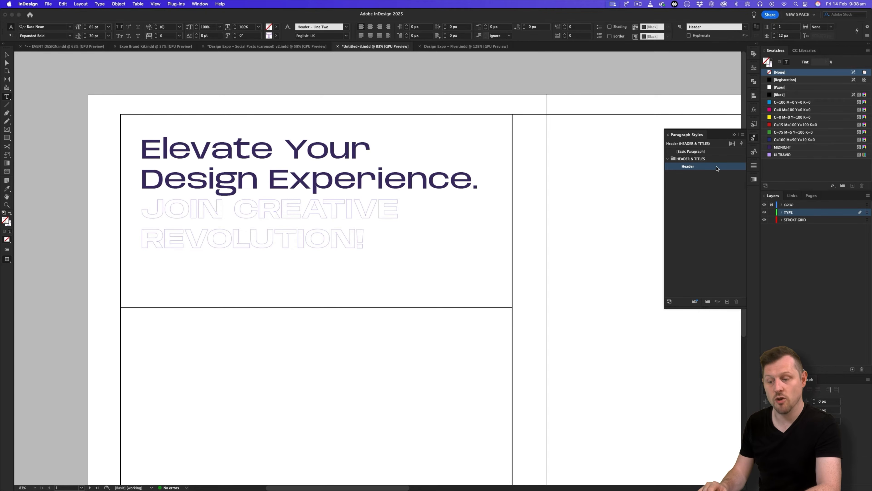
pyautogui.click(754, 152)
pyautogui.moveTo(364, 240); pyautogui.dragTo(138, 208)
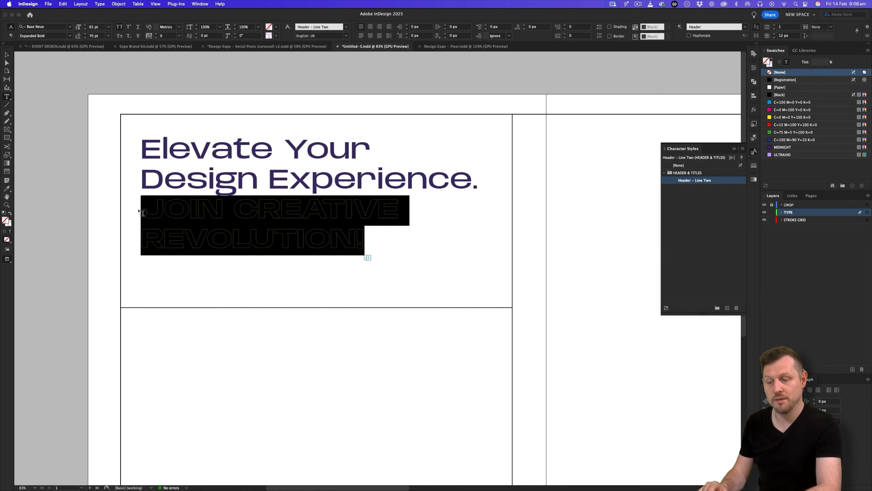
pyautogui.click(754, 165)
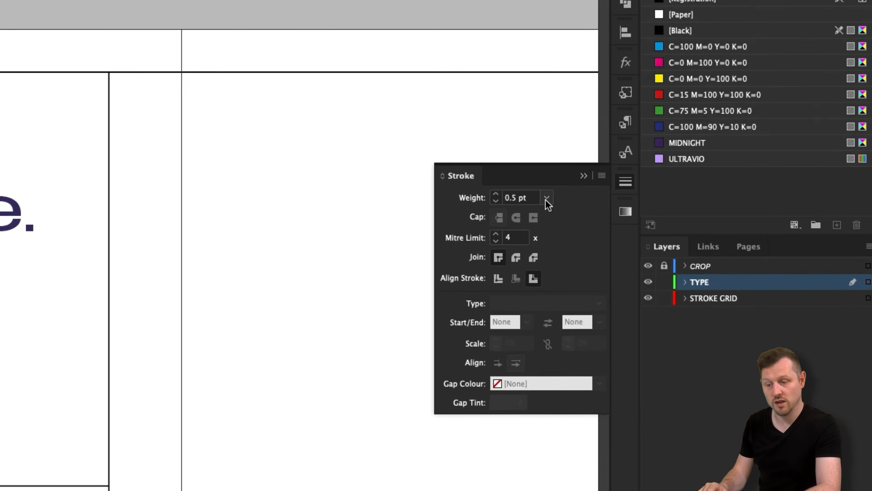
pyautogui.click(716, 173)
pyautogui.click(529, 275)
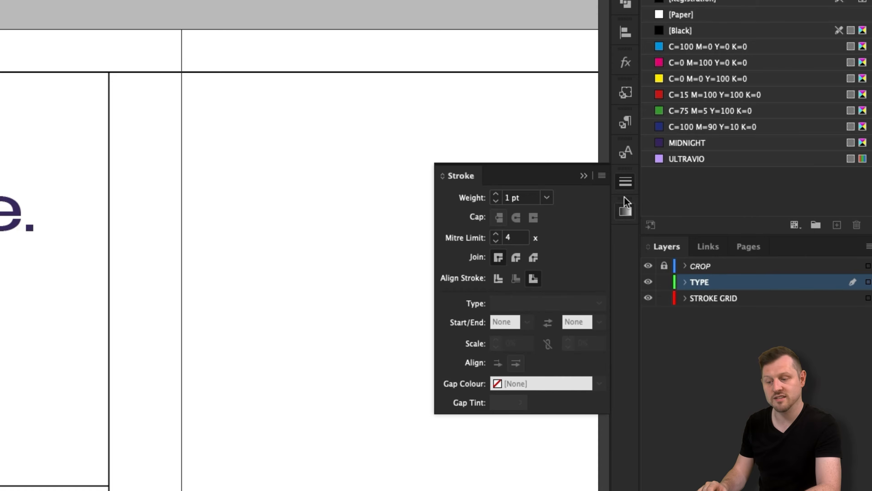
# Redefine the Header – Line Two character style to match the outlined text.
pyautogui.click(625, 152)
pyautogui.rightClick(522, 214)
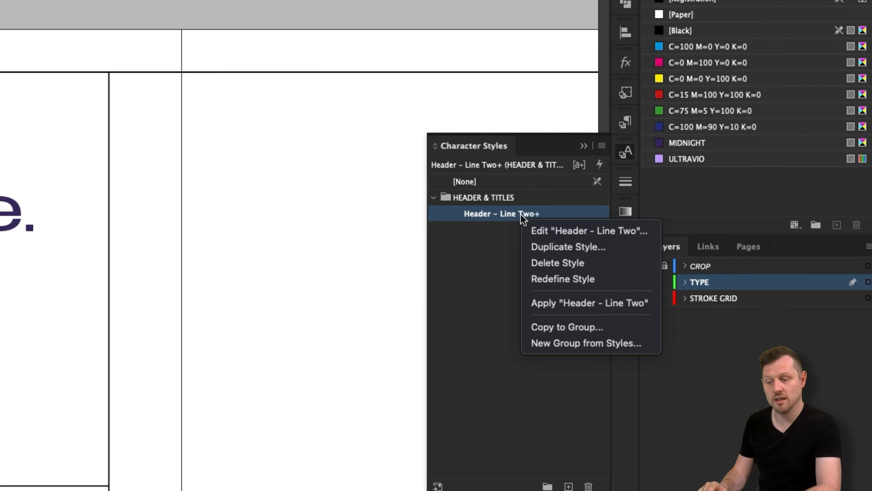
pyautogui.click(559, 279)
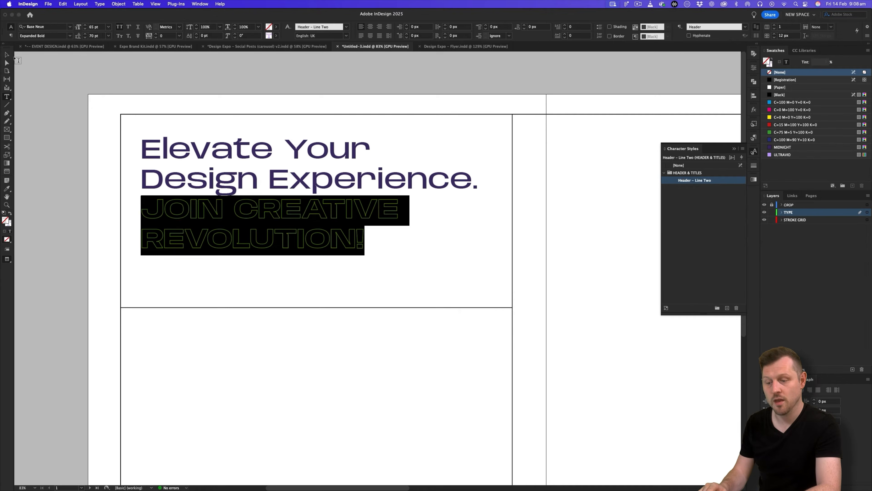
pyautogui.click(7, 55)
pyautogui.click(35, 61)
pyautogui.press('w')
pyautogui.press('w')
pyautogui.moveTo(385, 230); pyautogui.dragTo(366, 227)
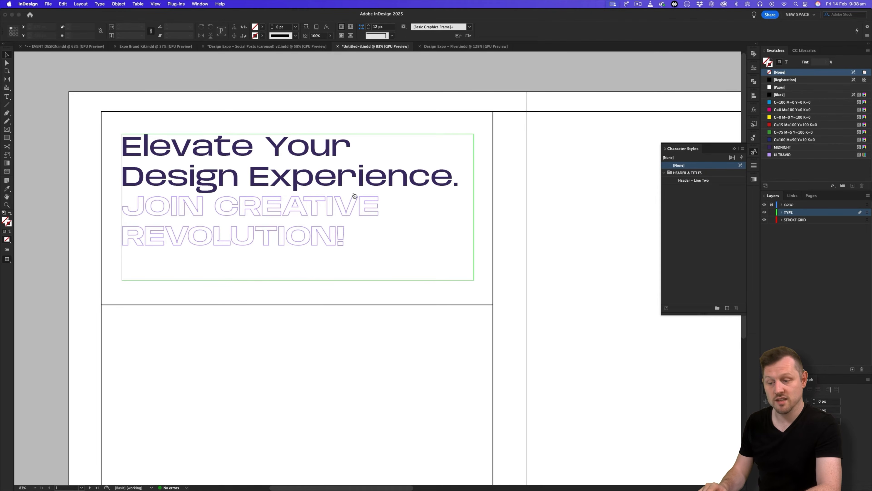
# Copy the Page 1 headline from the Carousel Social Media Post Copy slide in Google Slides.
pyautogui.press('super+Tab')
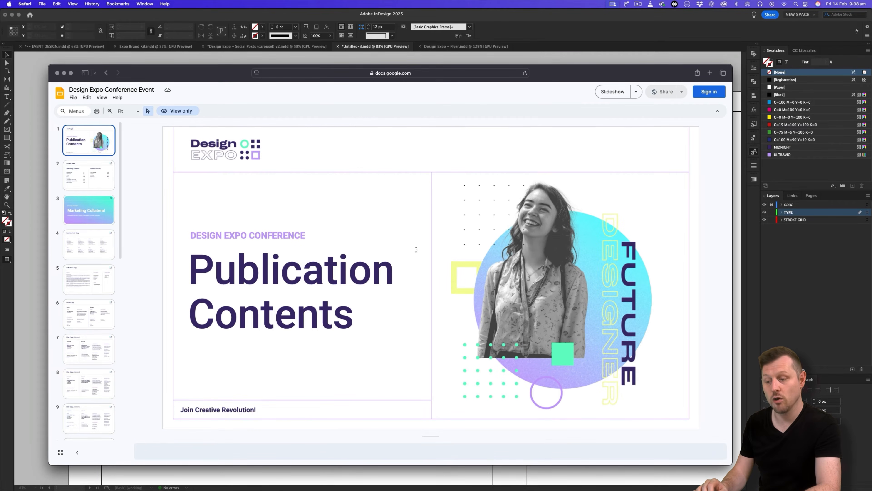
pyautogui.moveTo(592, 75); pyautogui.dragTo(592, 73)
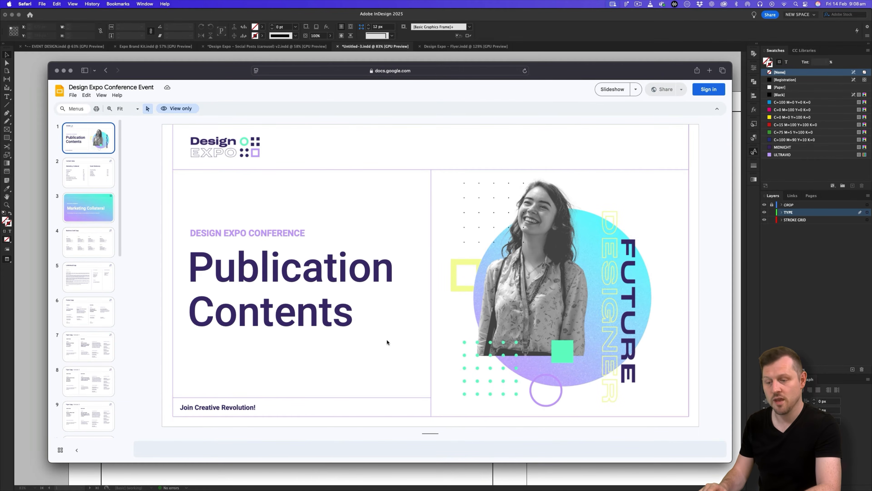
pyautogui.scroll(-10, 88, 302)
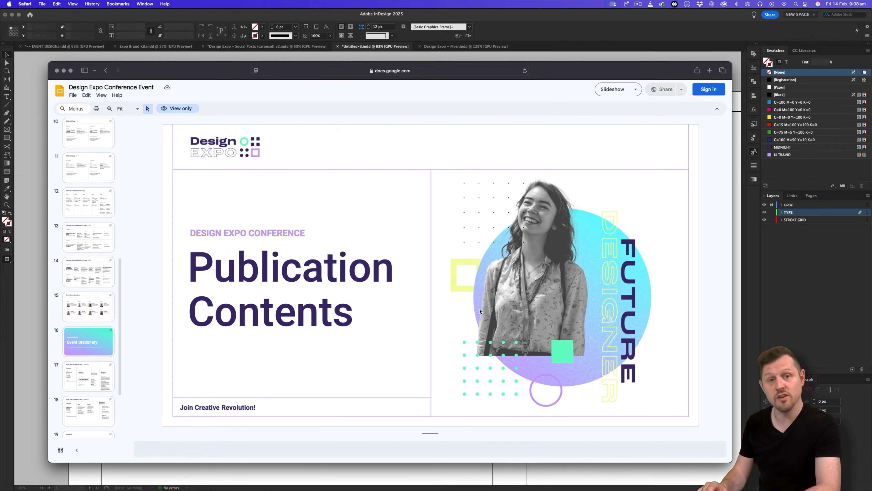
pyautogui.scroll(2, 90, 260)
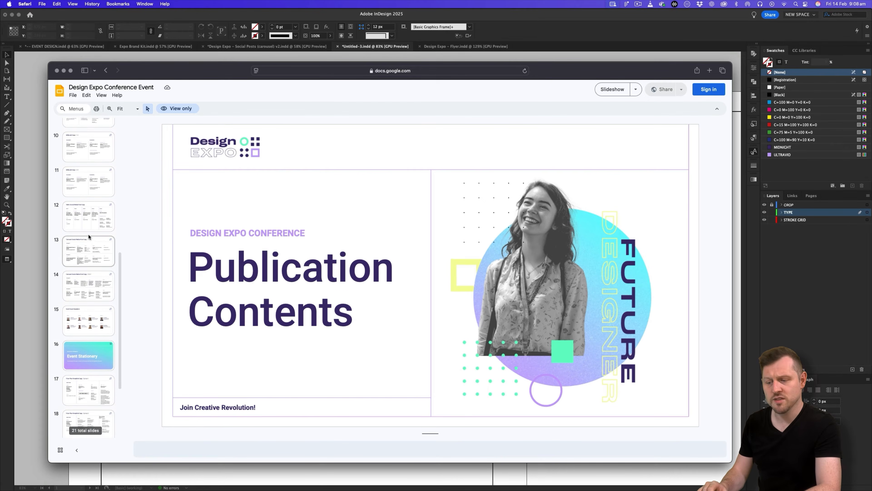
pyautogui.click(90, 260)
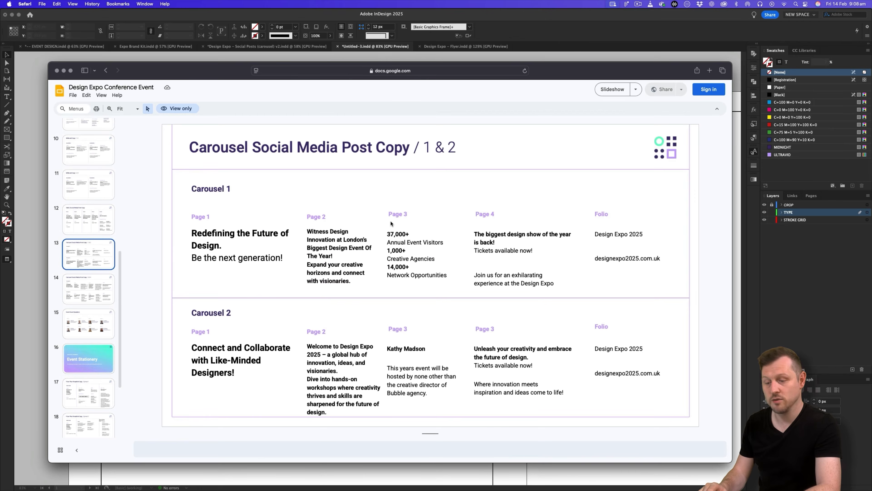
pyautogui.tripleClick(203, 233)
pyautogui.press('super+c')
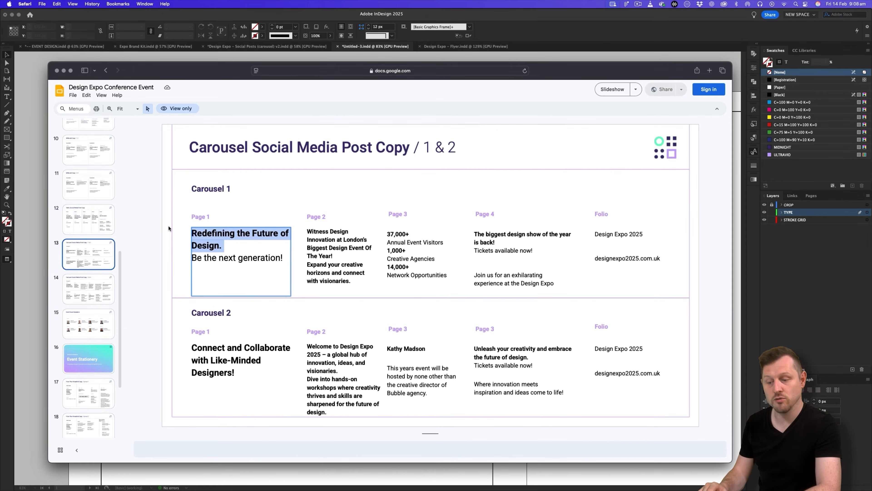
pyautogui.press('super+Tab')
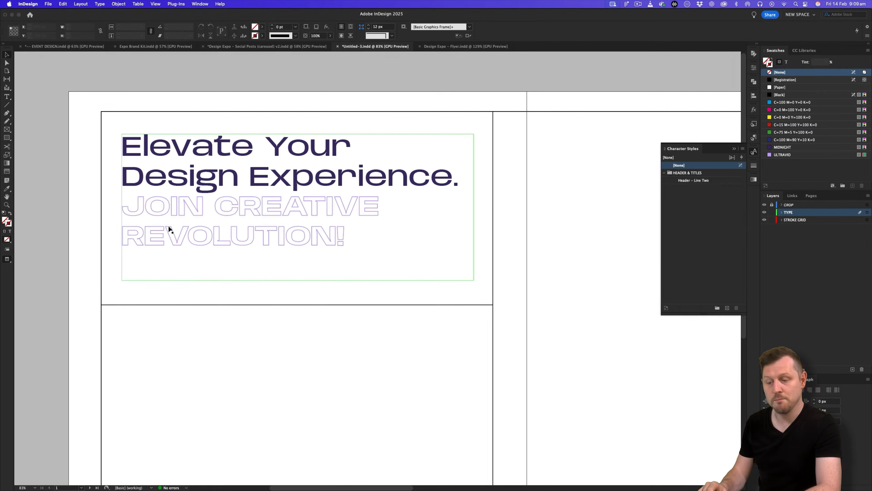
# Replace the old headline with 'Redefining the Future of Design.', removing the trailing space.
pyautogui.click(427, 181)
pyautogui.moveTo(459, 180); pyautogui.dragTo(100, 142)
pyautogui.press('super+v')
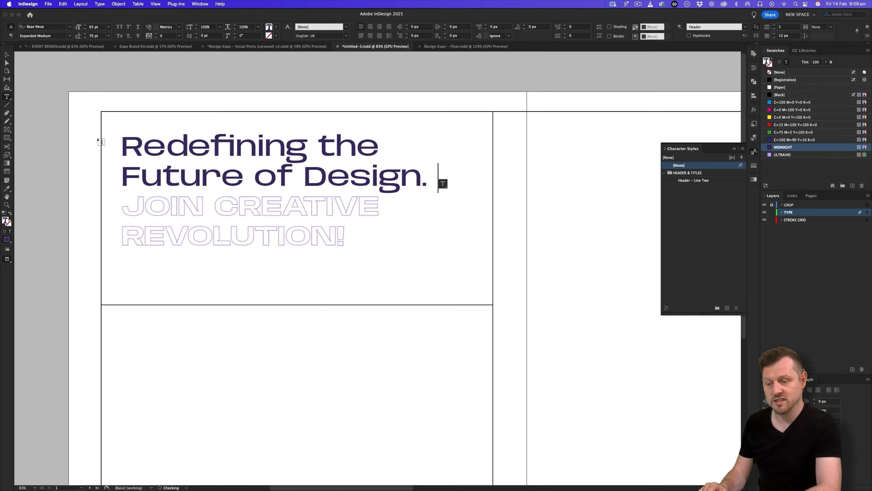
pyautogui.press('BackSpace')
# Replace JOIN CREATIVE REVOLUTION! with 'Be the next generation!' copied from the deck.
pyautogui.press('super+Tab')
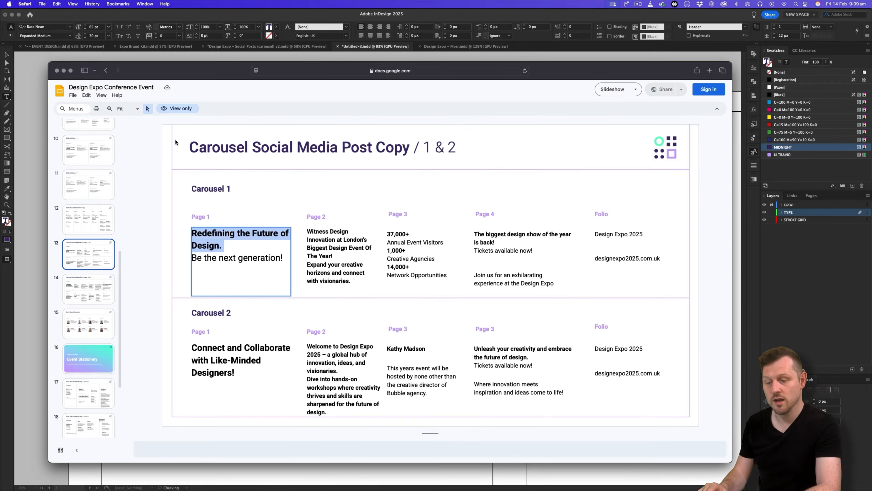
pyautogui.moveTo(283, 259); pyautogui.dragTo(172, 261)
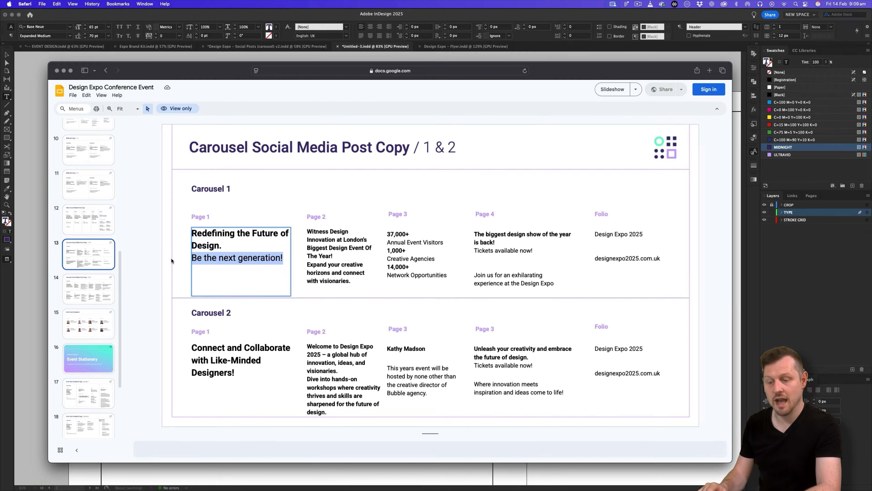
pyautogui.press('super+c')
pyautogui.press('super+Tab')
pyautogui.moveTo(342, 237); pyautogui.dragTo(99, 222)
pyautogui.press('super+v')
# Narrow the headline text frame and fit its height to the text.
pyautogui.click(7, 55)
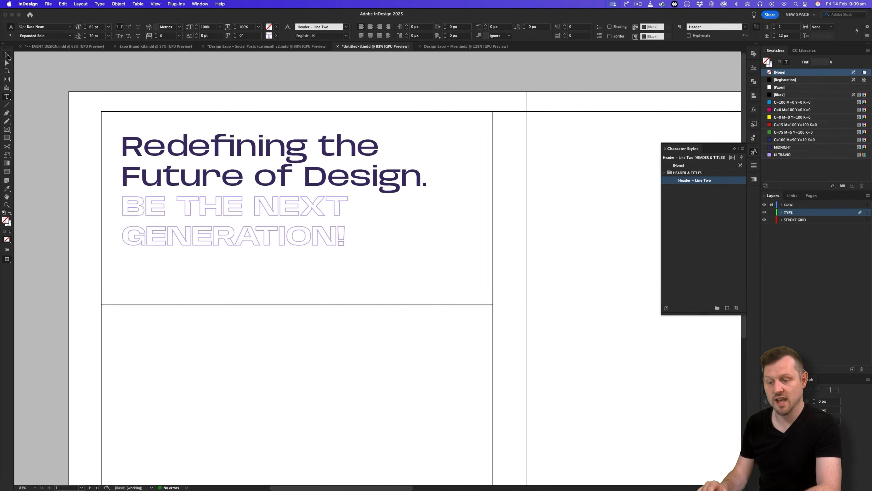
pyautogui.press('w')
pyautogui.press('w')
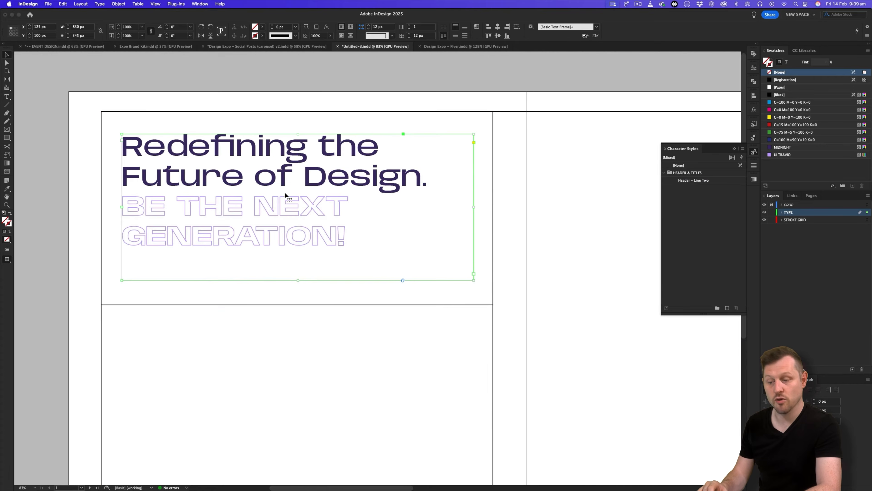
pyautogui.moveTo(470, 206)
pyautogui.mouseDown()
pyautogui.moveTo(328, 206)
pyautogui.moveTo(454, 207)
pyautogui.mouseUp()
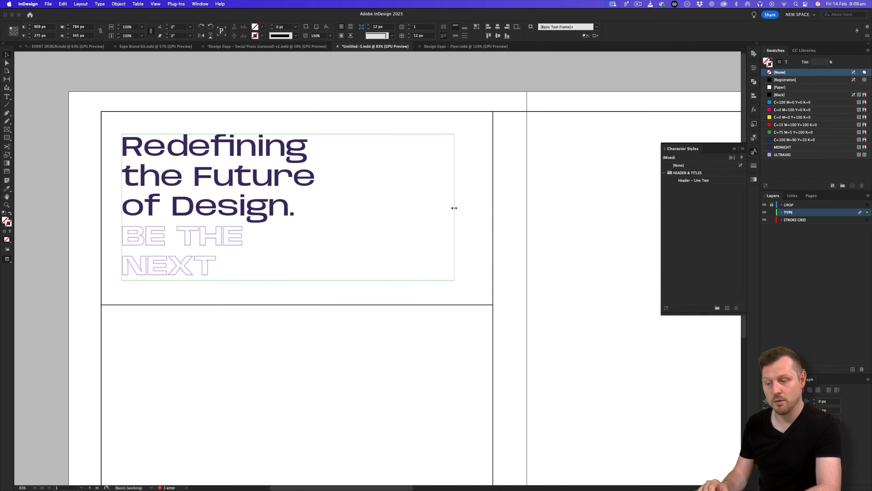
pyautogui.doubleClick(288, 280)
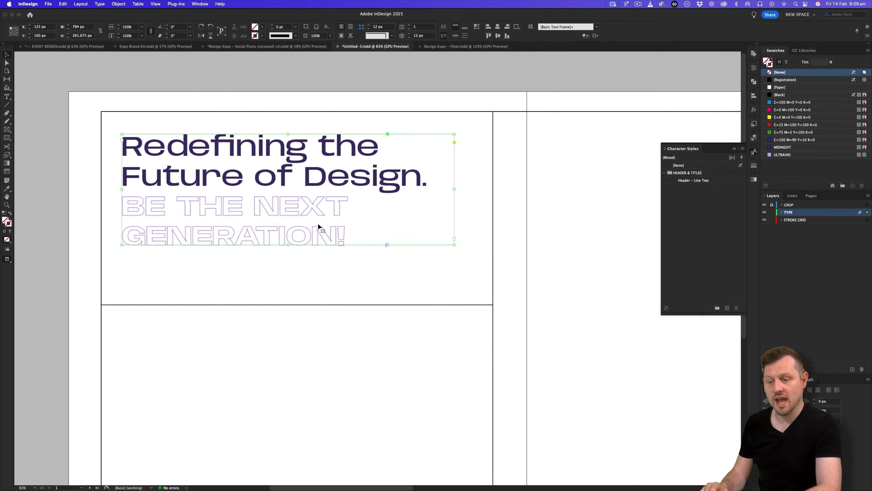
pyautogui.press('w')
# Raise the red horizontal divider line up toward the headline text.
pyautogui.press('z')
pyautogui.moveTo(408, 202); pyautogui.dragTo(247, 223)
pyautogui.moveTo(202, 193); pyautogui.dragTo(224, 169)
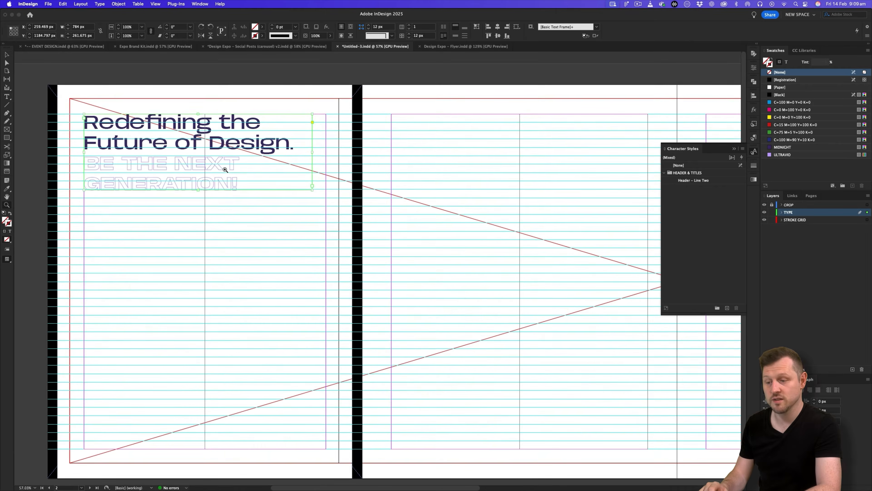
pyautogui.press('w')
pyautogui.keyDown('super'); pyautogui.click(203, 207); pyautogui.keyUp('super')
pyautogui.moveTo(184, 206)
pyautogui.mouseDown()
pyautogui.moveTo(224, 192)
pyautogui.moveTo(253, 234)
pyautogui.mouseUp()
pyautogui.press('w')
pyautogui.press('v')
pyautogui.click(304, 281)
pyautogui.press('w')
pyautogui.moveTo(305, 280); pyautogui.dragTo(314, 258)
pyautogui.press('w')
# Compare the page with the finished Social Posts v2 carousel, then return to Untitled-3.
pyautogui.click(294, 46)
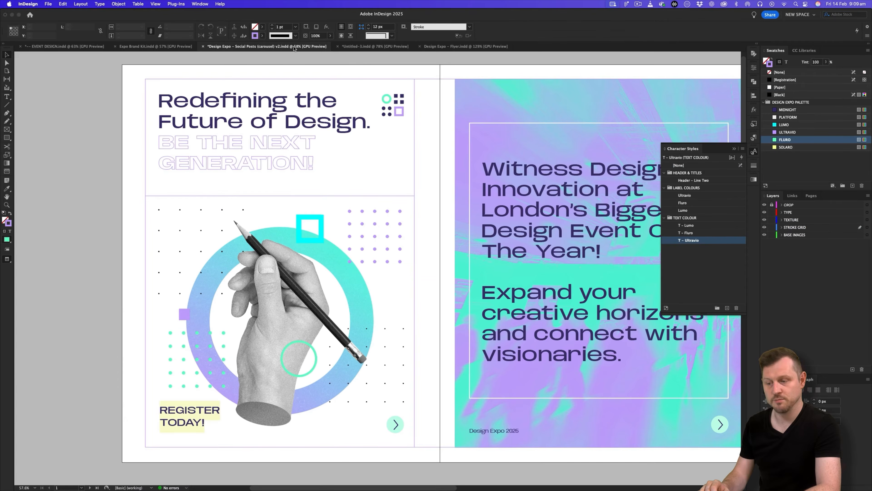
pyautogui.click(347, 46)
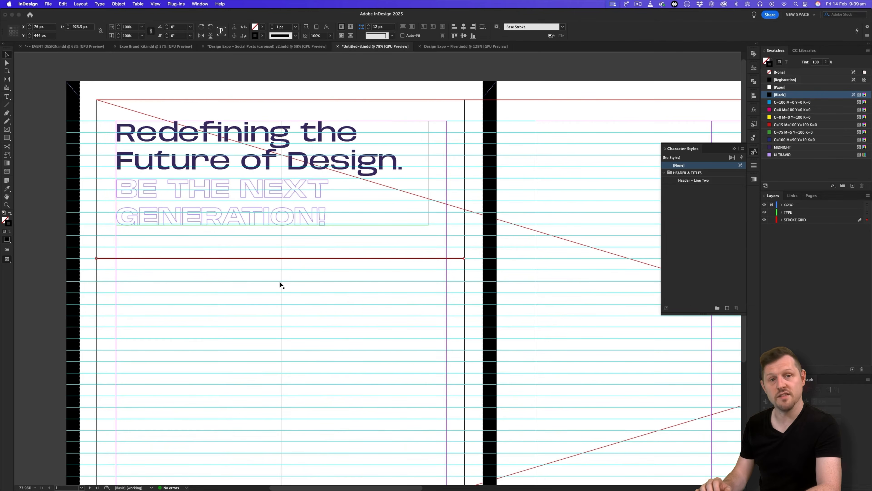
pyautogui.click(217, 250)
pyautogui.press('w')
pyautogui.press('z')
pyautogui.moveTo(367, 210); pyautogui.dragTo(278, 267)
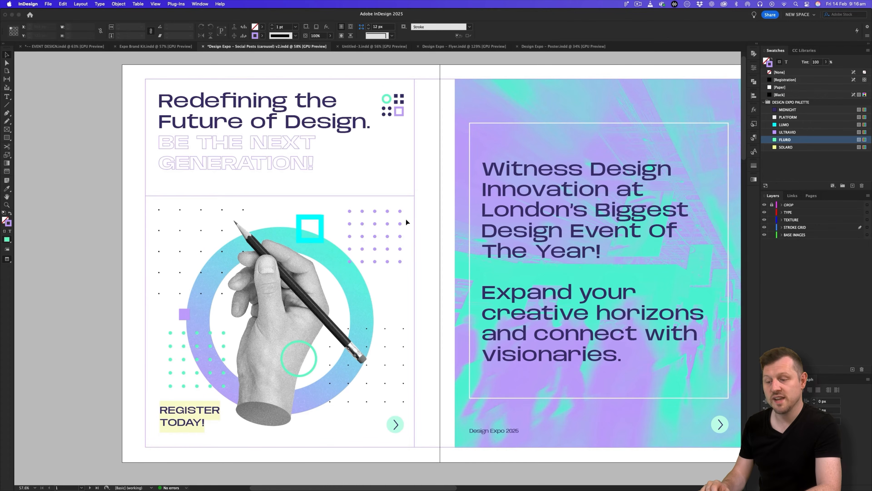
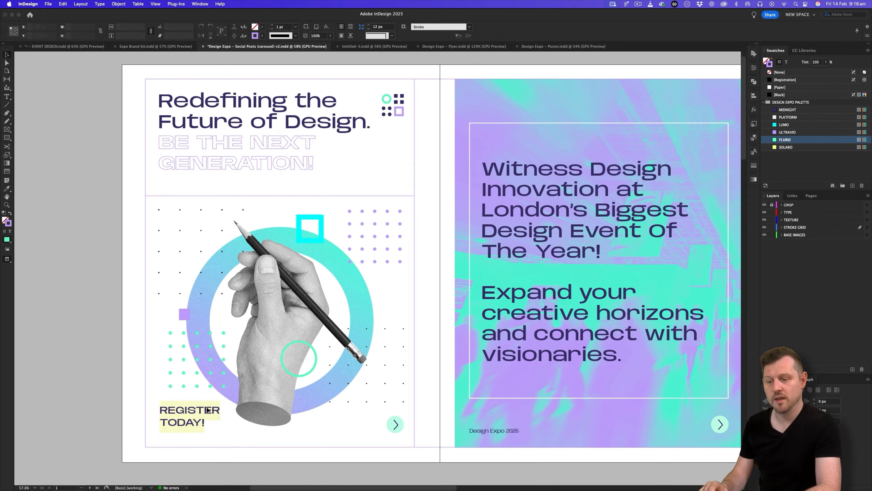
# Inspect the REGISTER TODAY! corner of the Design Expo poster document.
pyautogui.click(550, 47)
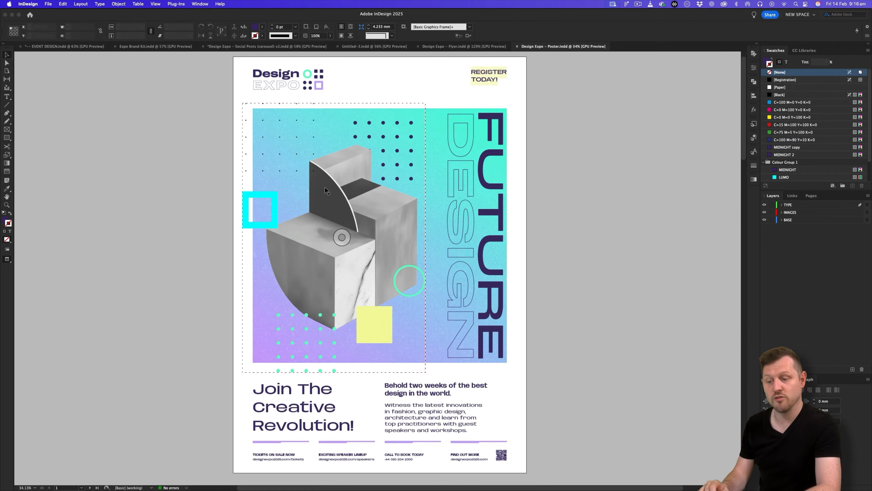
pyautogui.press('z')
pyautogui.moveTo(449, 102); pyautogui.dragTo(563, 78)
pyautogui.press('space')
pyautogui.moveTo(553, 193); pyautogui.dragTo(458, 290)
pyautogui.press('v')
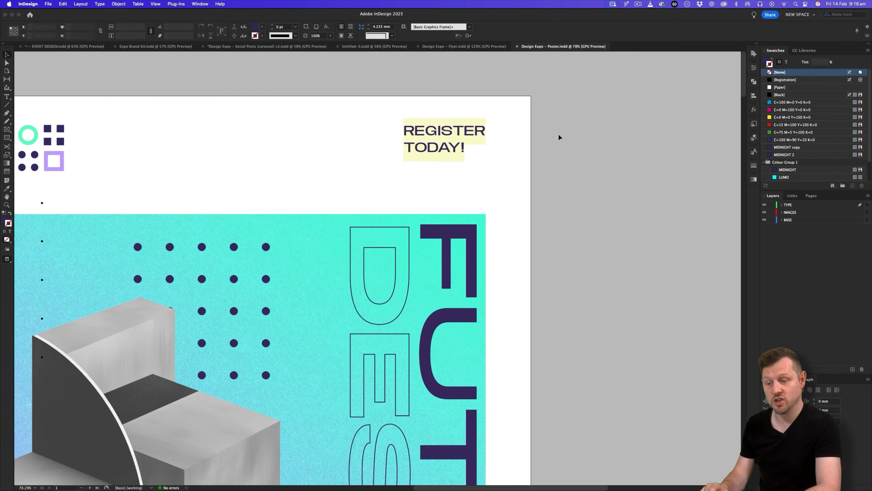
pyautogui.moveTo(503, 135); pyautogui.dragTo(576, 120)
pyautogui.press('z')
pyautogui.moveTo(571, 174); pyautogui.dragTo(567, 250)
pyautogui.press('z')
pyautogui.moveTo(473, 296); pyautogui.dragTo(302, 293)
pyautogui.press('v')
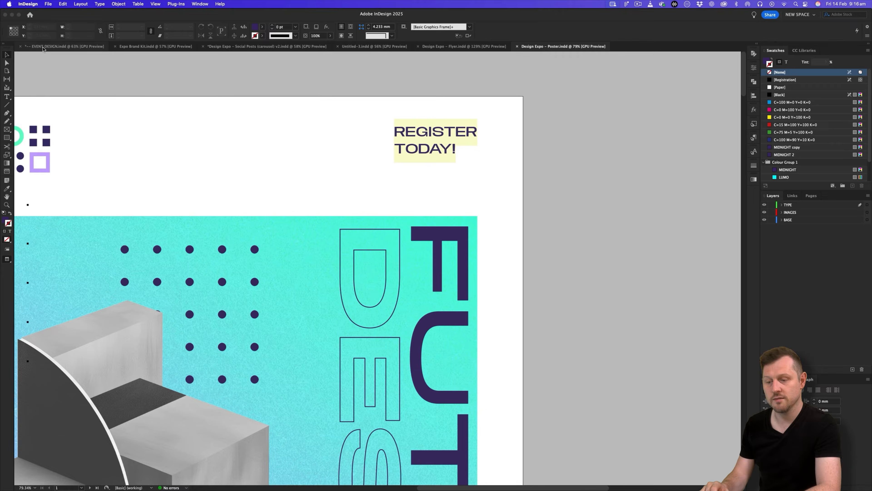
# Select the placed poster on the EVENT DESIGN collateral page.
pyautogui.click(43, 46)
pyautogui.press('z')
pyautogui.moveTo(384, 212); pyautogui.dragTo(411, 203)
pyautogui.press('v')
pyautogui.click(450, 215)
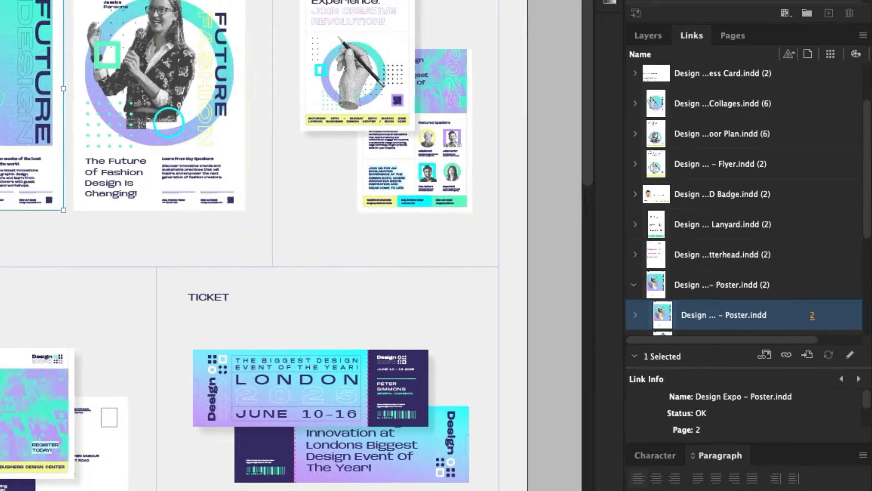
# Open the linked poster file and select its REGISTER TODAY! text frame.
pyautogui.keyDown('alt'); pyautogui.doubleClick(469, 179); pyautogui.keyUp('alt')
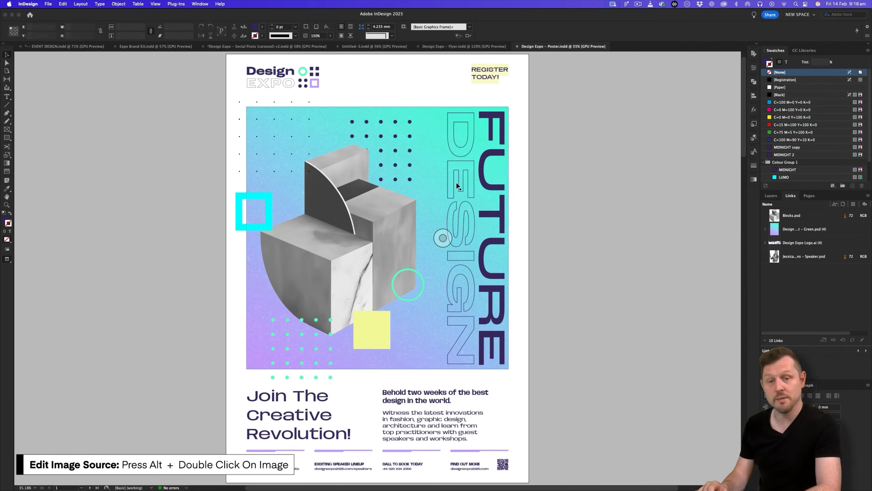
pyautogui.press('z')
pyautogui.moveTo(428, 184)
pyautogui.mouseDown()
pyautogui.moveTo(391, 184)
pyautogui.moveTo(424, 184)
pyautogui.mouseUp()
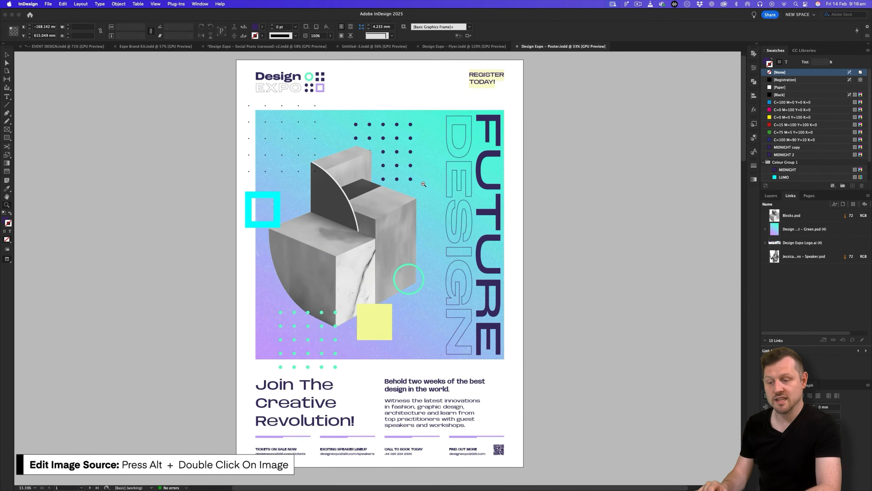
pyautogui.moveTo(362, 161); pyautogui.dragTo(644, 75)
pyautogui.press('space')
pyautogui.moveTo(643, 75); pyautogui.dragTo(419, 244)
pyautogui.click(425, 130)
# Paste the REGISTER TODAY! frame into Untitled-3 at the first page's lower-left corner.
pyautogui.click(359, 47)
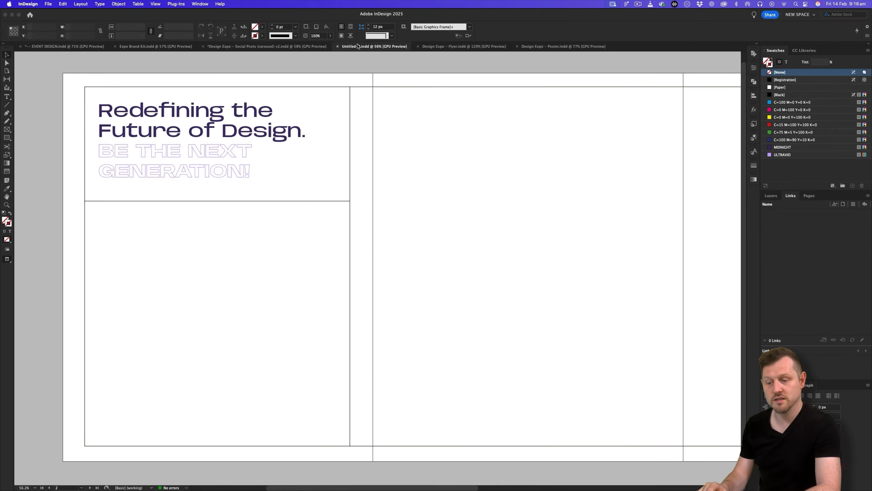
pyautogui.press('super+v')
pyautogui.moveTo(377, 265); pyautogui.dragTo(135, 402)
pyautogui.press('w')
pyautogui.click(374, 250)
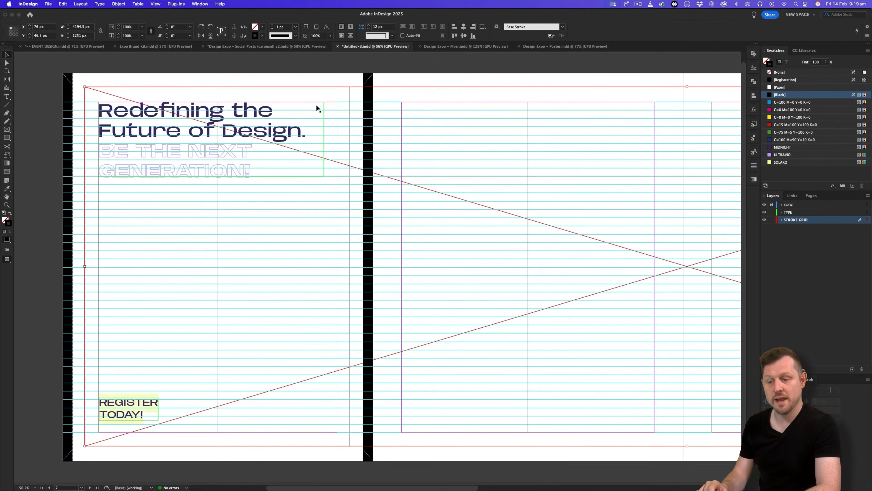
# Compare the layout with the Social Posts carousel file, then return to Untitled-3.
pyautogui.click(302, 45)
pyautogui.hscroll(10, 283, 266)
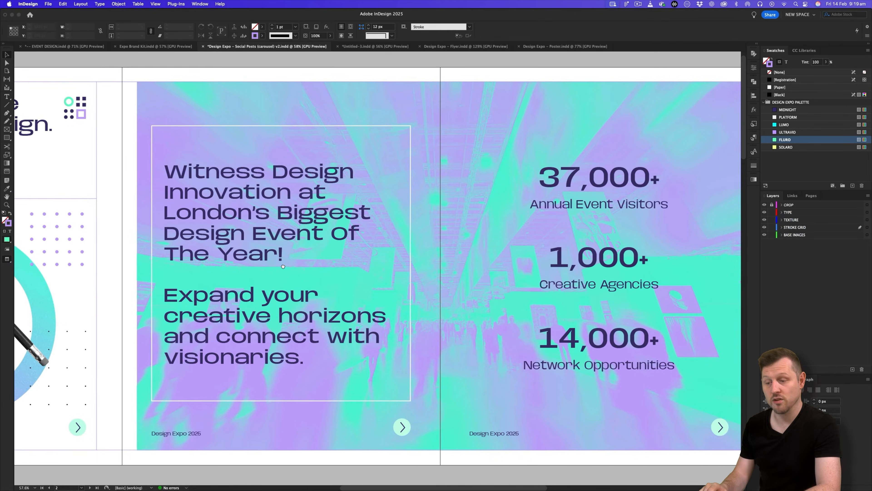
pyautogui.hscroll(-5, 283, 266)
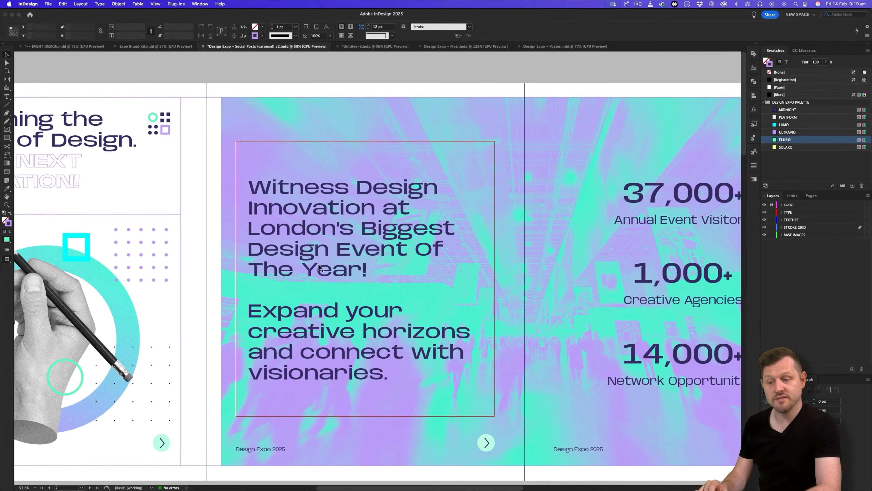
pyautogui.hscroll(-2, 319, 268)
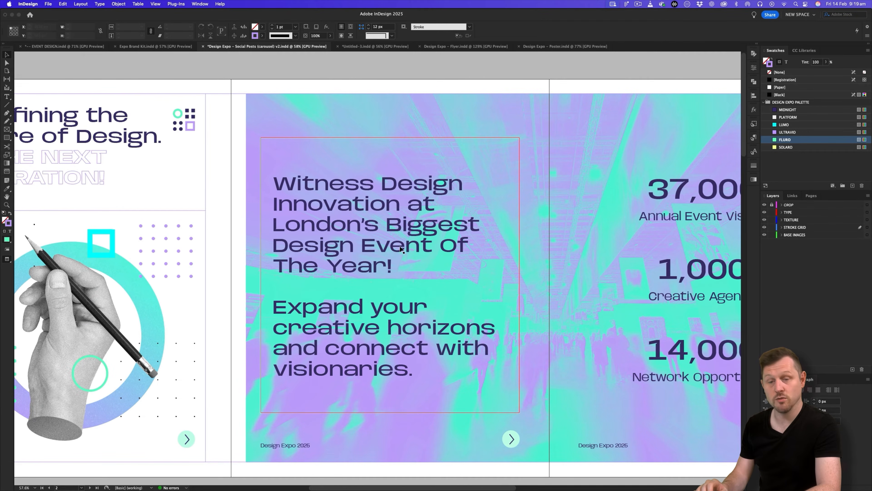
pyautogui.click(378, 47)
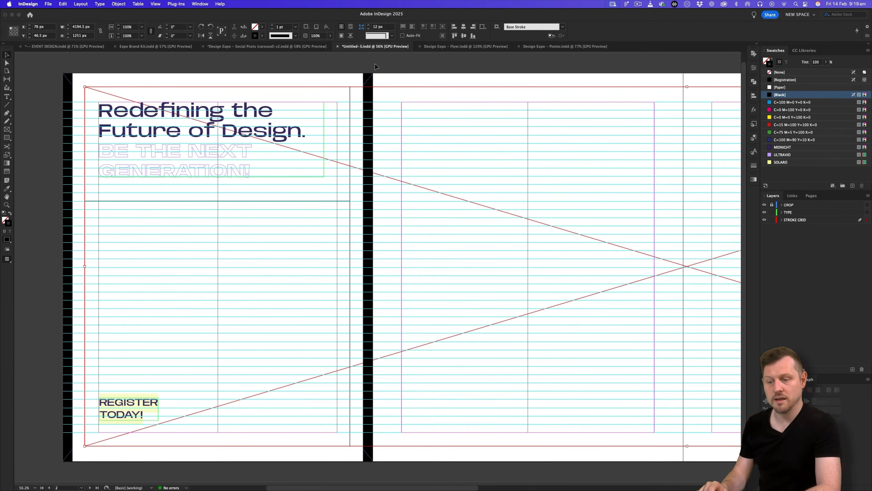
# Alt-drag a copy of the headline frame onto the second page.
pyautogui.click(189, 126)
pyautogui.press('w')
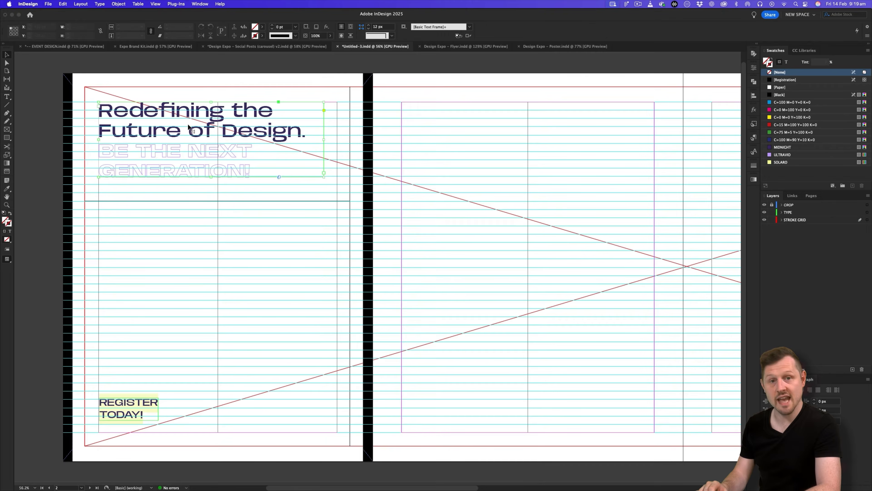
pyautogui.moveTo(140, 134); pyautogui.dragTo(457, 191)
pyautogui.hscroll(5, 457, 190)
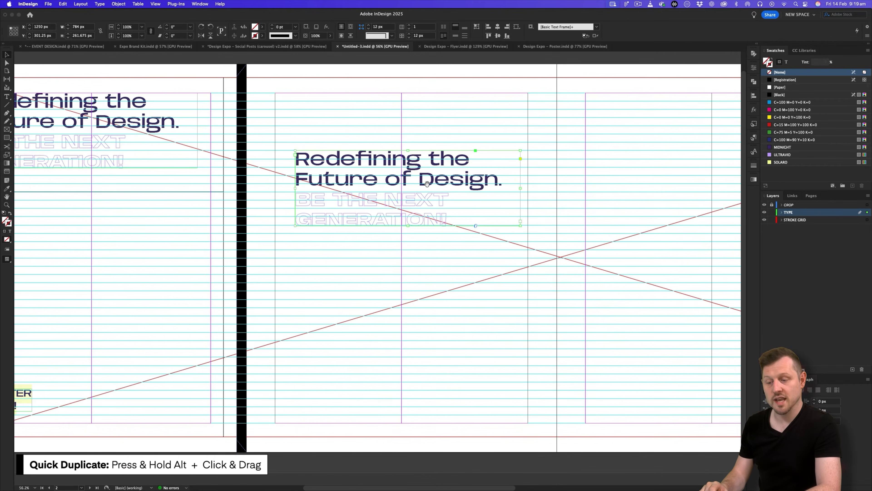
pyautogui.moveTo(443, 183); pyautogui.dragTo(436, 183)
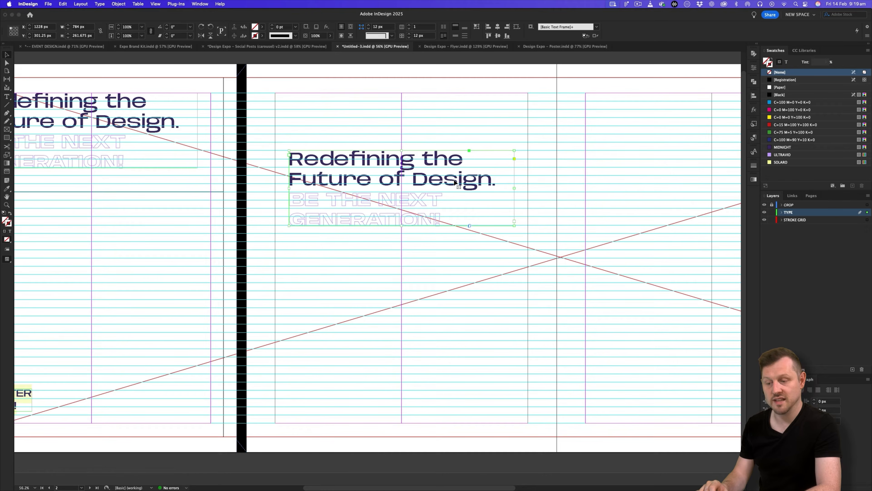
# Resize the copied frame to X 1180, Y 215, W 880, H 920 px.
pyautogui.moveTo(289, 188); pyautogui.dragTo(275, 191)
pyautogui.moveTo(515, 189); pyautogui.dragTo(529, 189)
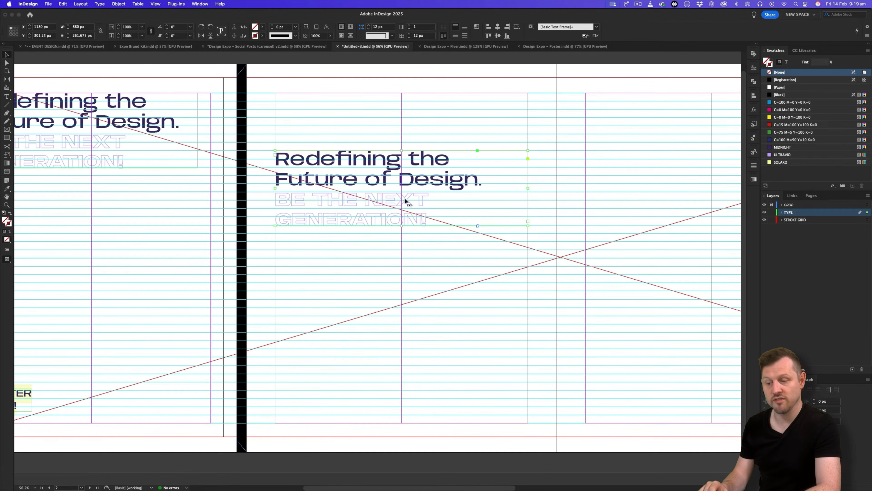
pyautogui.moveTo(401, 227); pyautogui.dragTo(426, 390)
pyautogui.moveTo(402, 150); pyautogui.dragTo(402, 126)
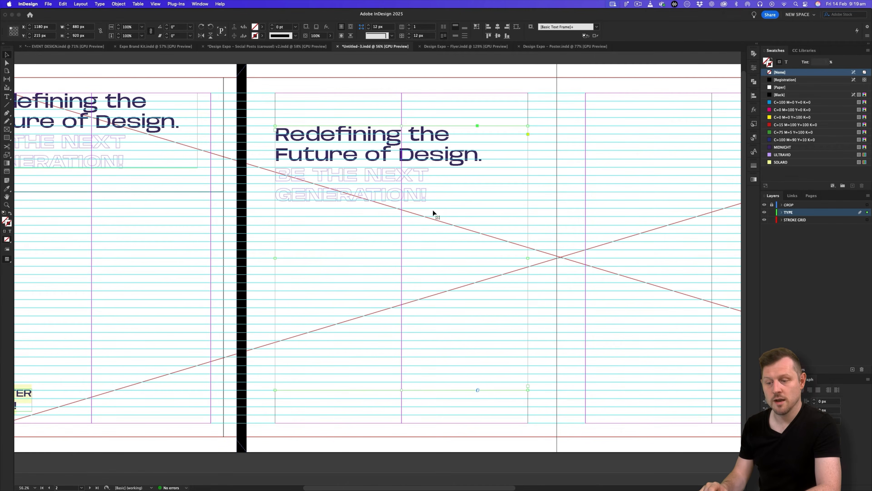
# Replace the copied headline with the Page 2 copy from the Google Slides deck.
pyautogui.press('super+Tab')
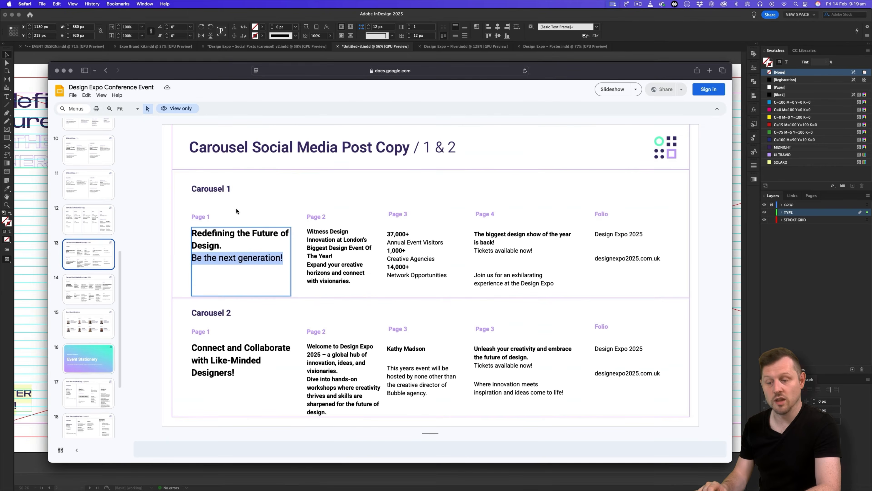
pyautogui.click(340, 240)
pyautogui.press('super+a')
pyautogui.press('super+c')
pyautogui.press('super+Tab')
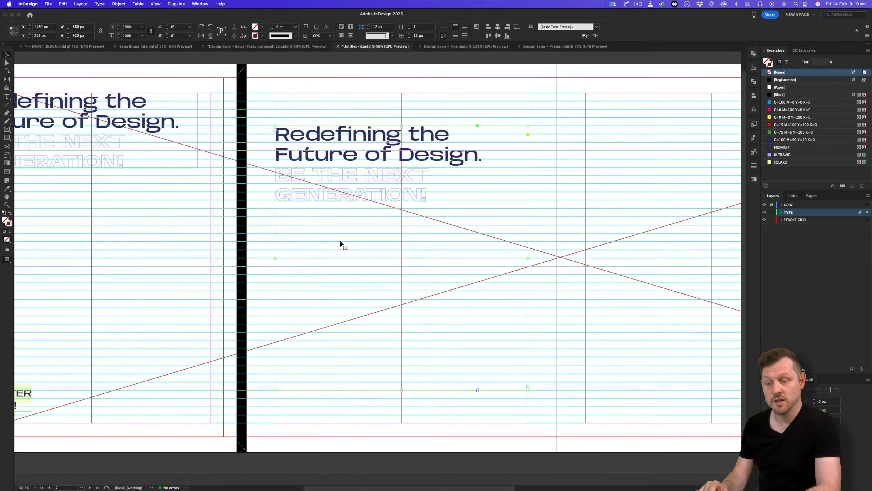
pyautogui.doubleClick(342, 181)
pyautogui.press('super+a')
pyautogui.press('super+v')
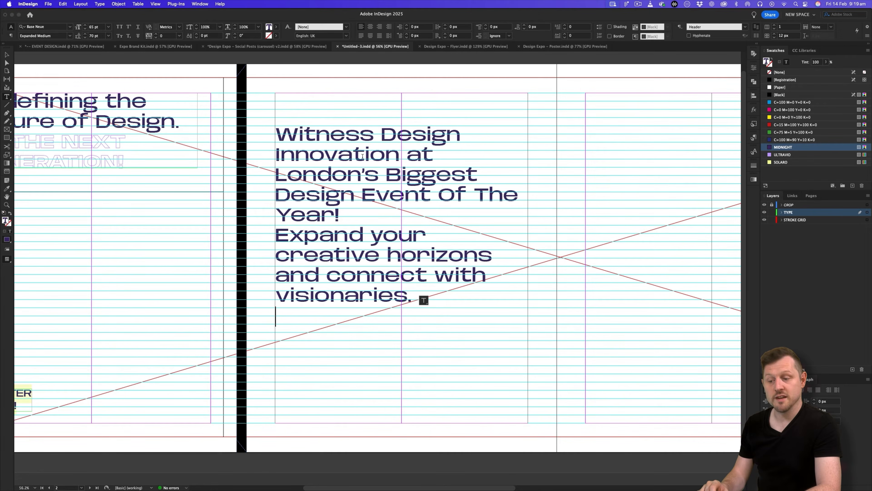
# Show hidden characters in the pasted text.
pyautogui.hscroll(-2, 418, 191)
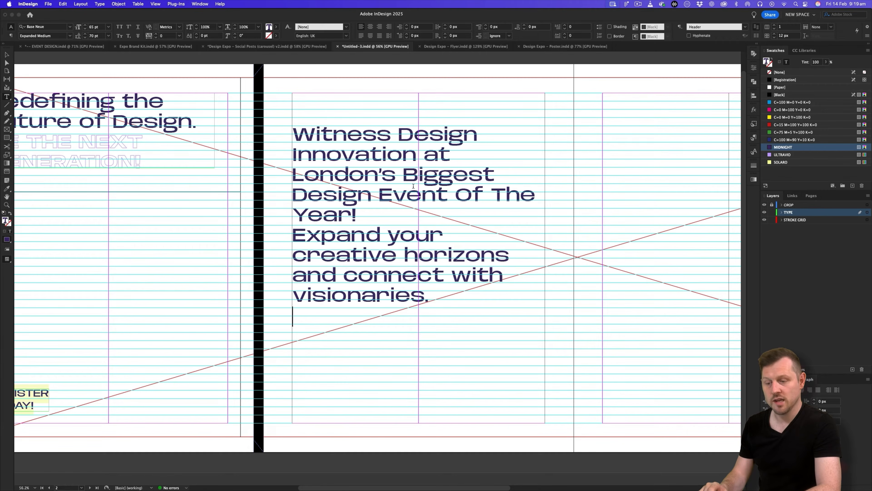
pyautogui.hscroll(2, 477, 287)
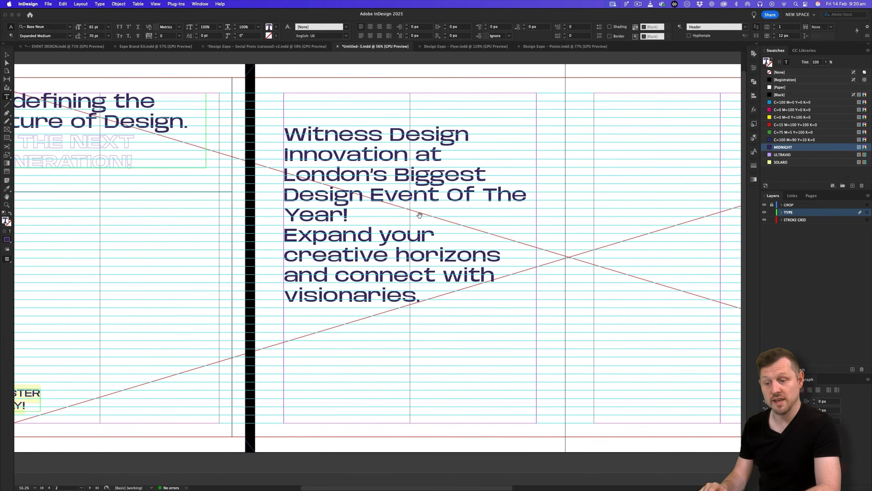
pyautogui.scroll(2, 419, 215)
pyautogui.click(100, 4)
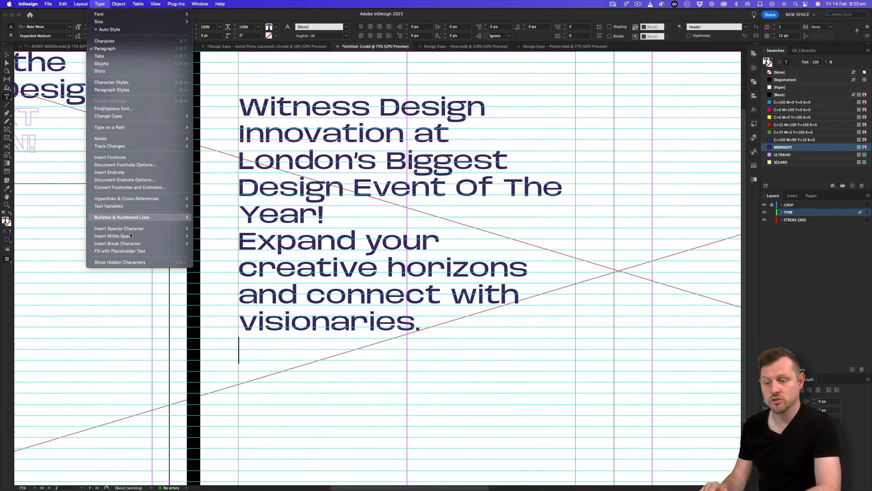
pyautogui.click(120, 262)
# Delete the empty last paragraph and add a blank line before 'Expand your…'.
pyautogui.scroll(1, 485, 308)
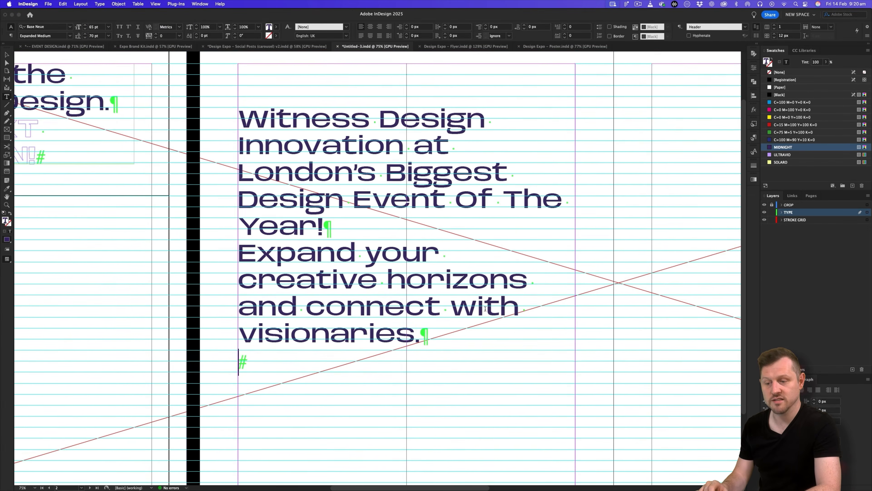
pyautogui.scroll(3, 485, 308)
pyautogui.hscroll(4, 486, 308)
pyautogui.hscroll(-2, 485, 308)
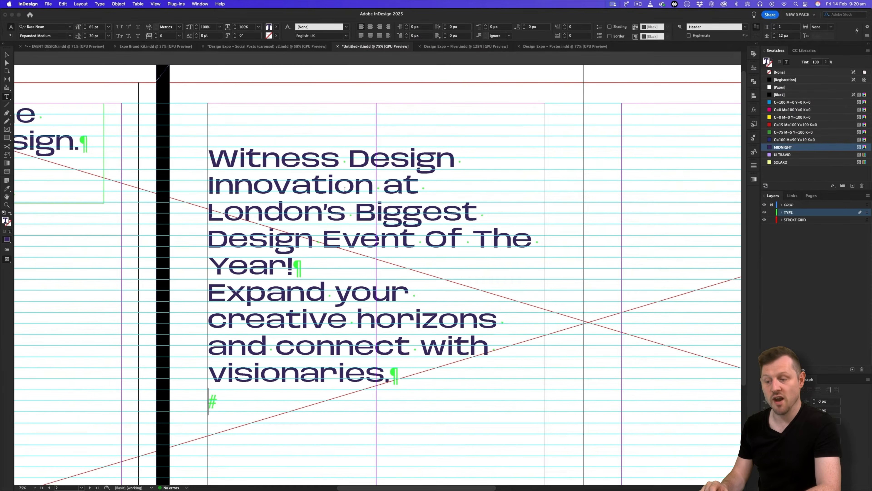
pyautogui.scroll(-3, 401, 257)
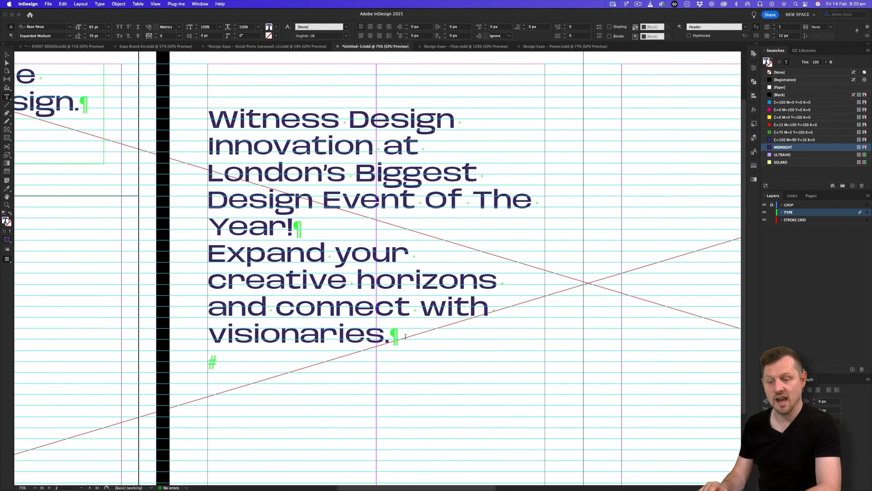
pyautogui.press('BackSpace')
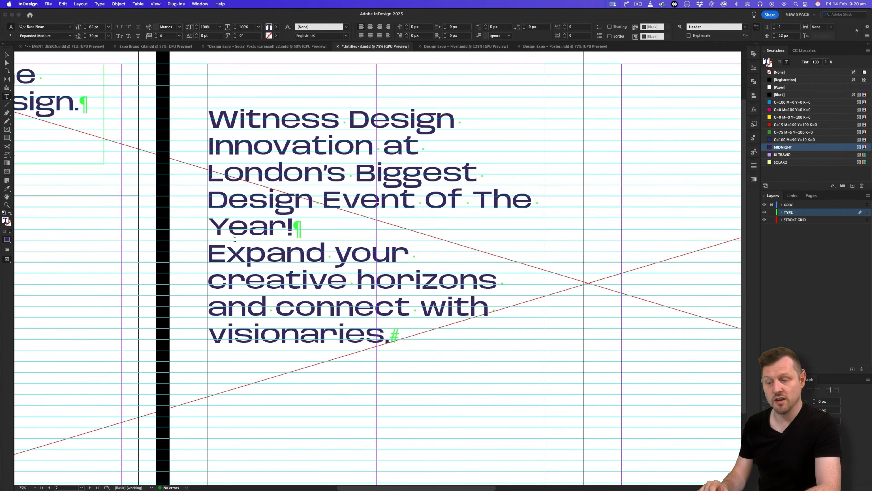
pyautogui.click(210, 248)
pyautogui.press('Return')
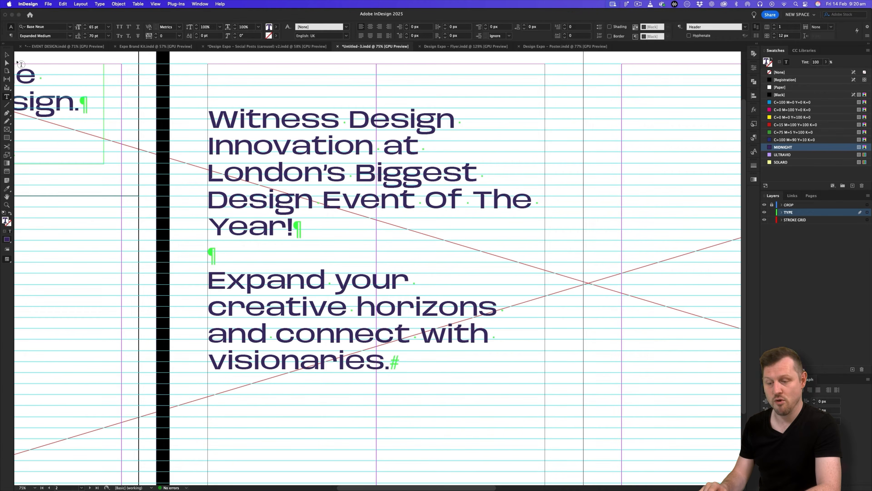
# Centre the Witness Design text vertically in its frame.
pyautogui.click(7, 55)
pyautogui.press('super+0')
pyautogui.press('w')
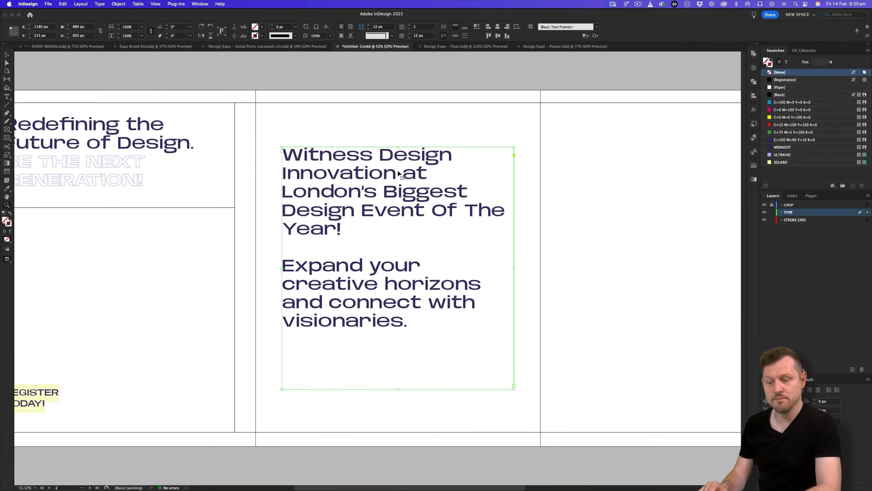
pyautogui.press('w')
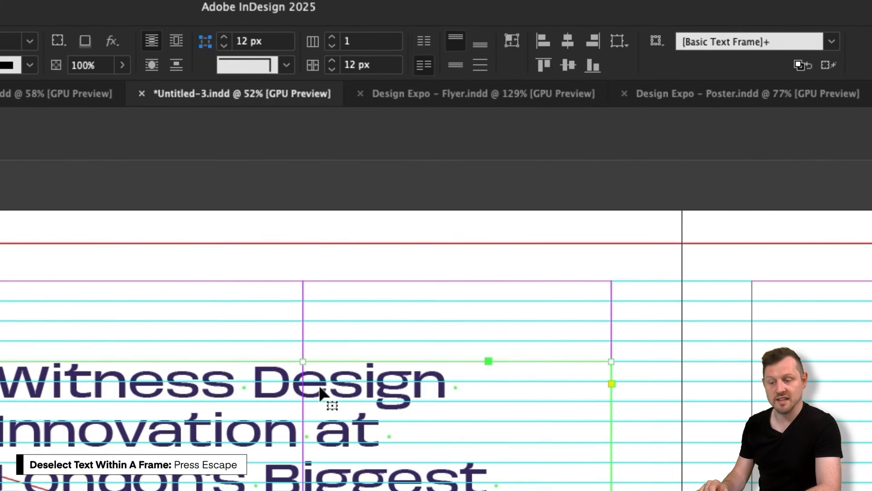
pyautogui.click(456, 36)
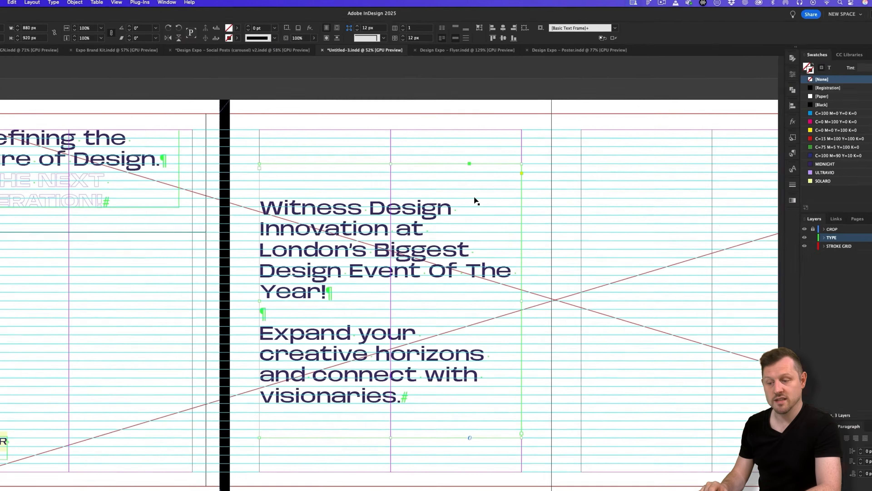
# Give the text frame a linked 40 px inset on all four sides and preview it.
pyautogui.rightClick(458, 202)
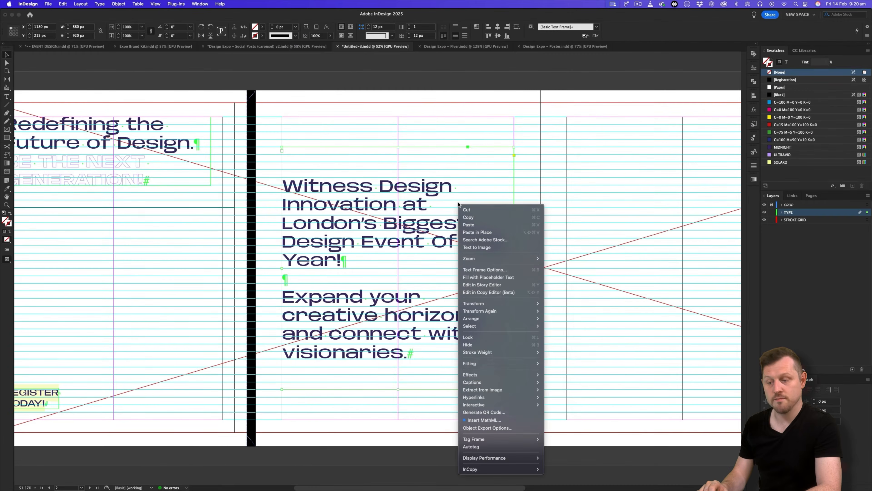
pyautogui.click(504, 270)
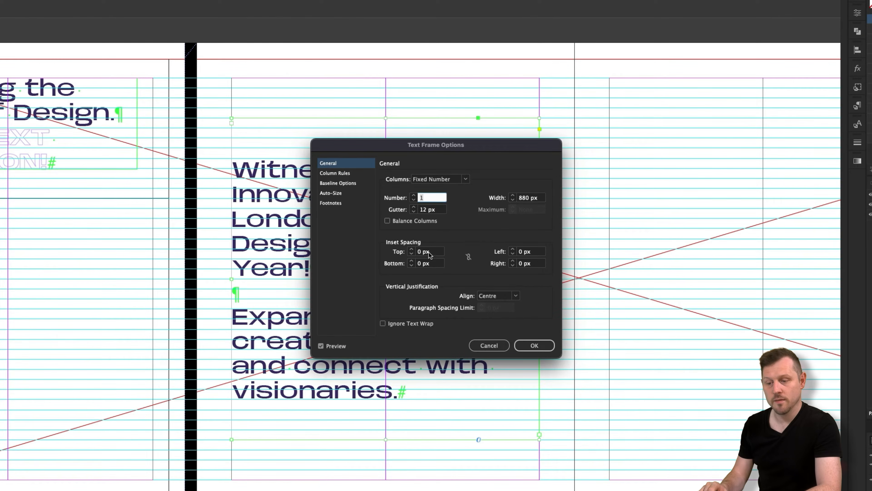
pyautogui.click(468, 257)
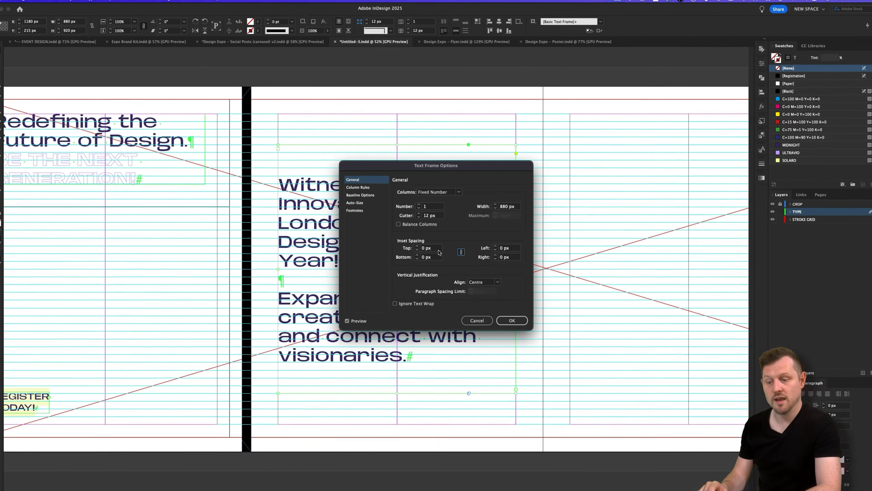
pyautogui.click(434, 252)
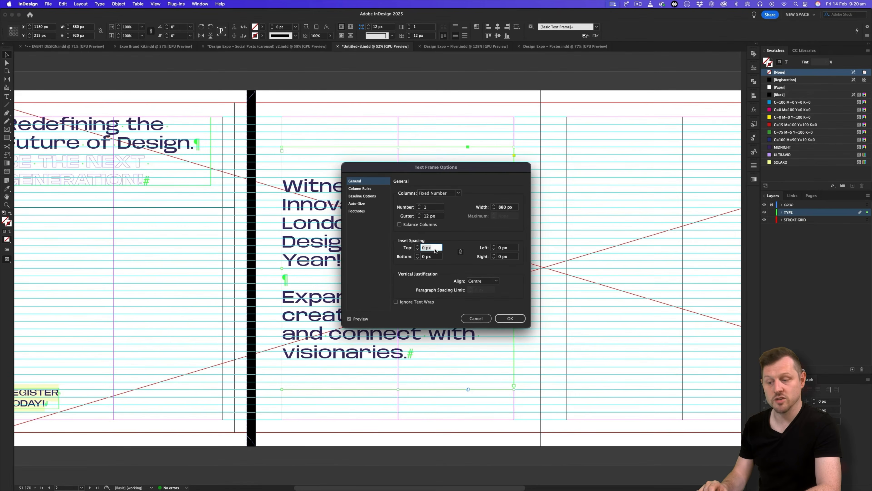
pyautogui.write('40')
pyautogui.press('Tab')
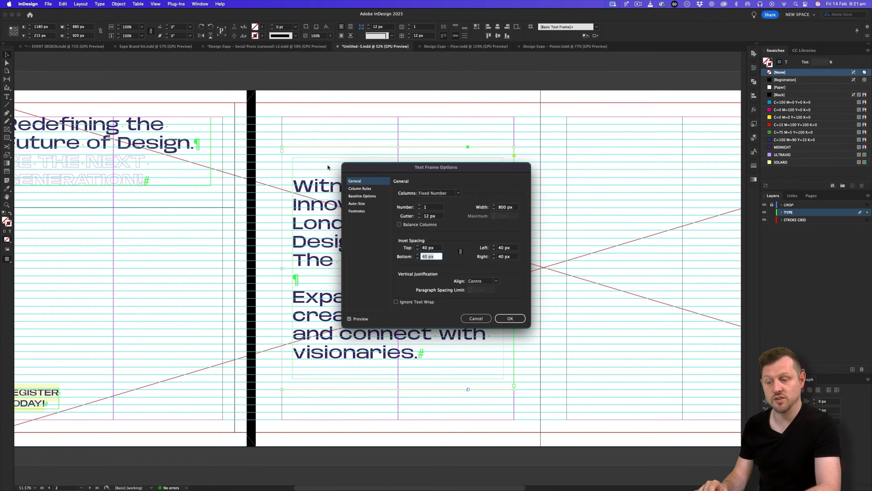
pyautogui.click(510, 319)
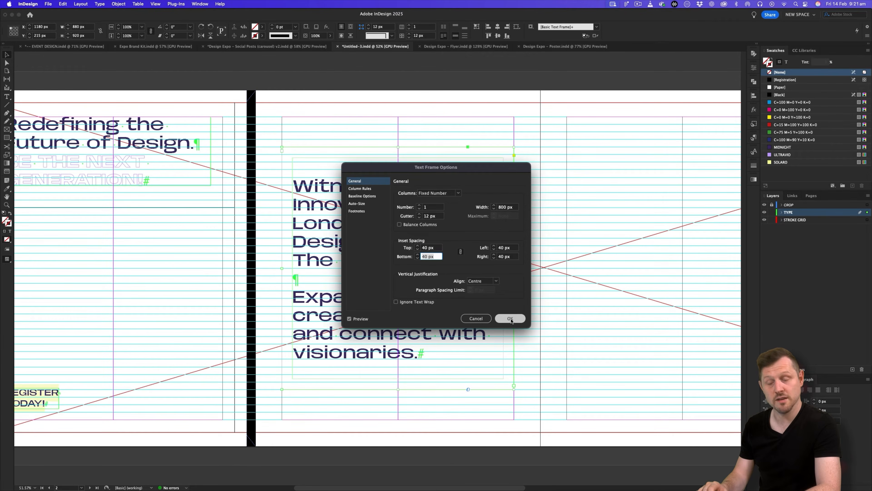
pyautogui.press('w')
pyautogui.click(389, 160)
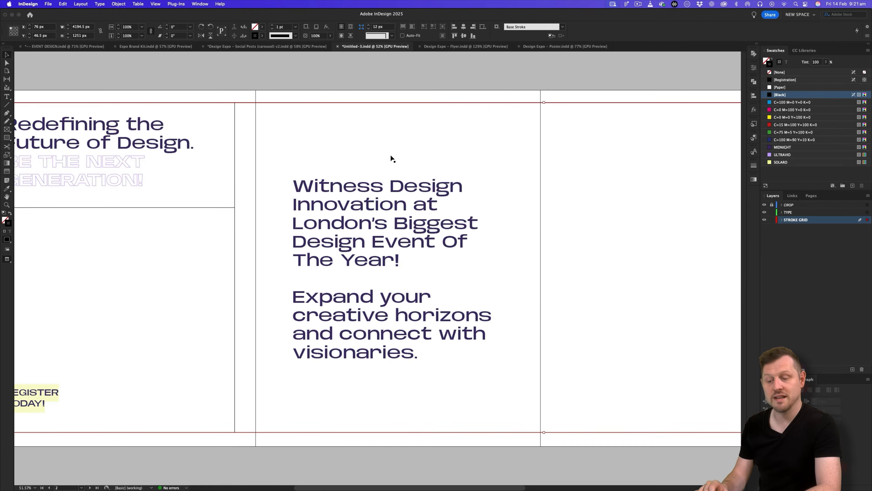
# Alt-drag the Witness Design frame onto page 3 and raise its top to make it 880 × 1150 px.
pyautogui.press('w')
pyautogui.press('w')
pyautogui.press('z')
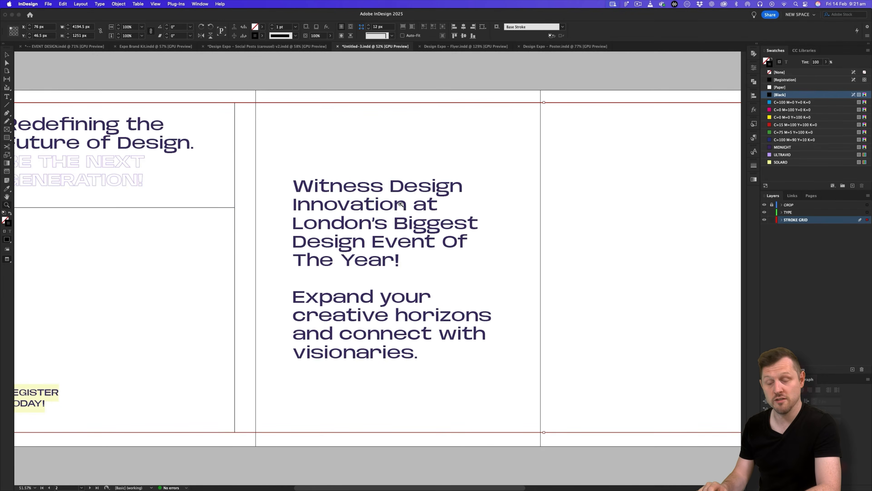
pyautogui.moveTo(399, 205); pyautogui.dragTo(356, 207)
pyautogui.hscroll(6, 516, 225)
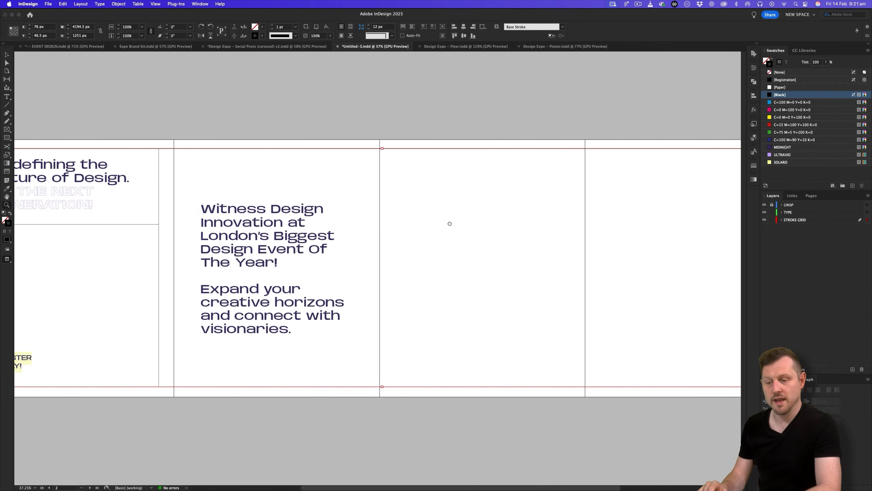
pyautogui.press('v')
pyautogui.click(302, 215)
pyautogui.press('w')
pyautogui.moveTo(242, 212); pyautogui.dragTo(448, 228)
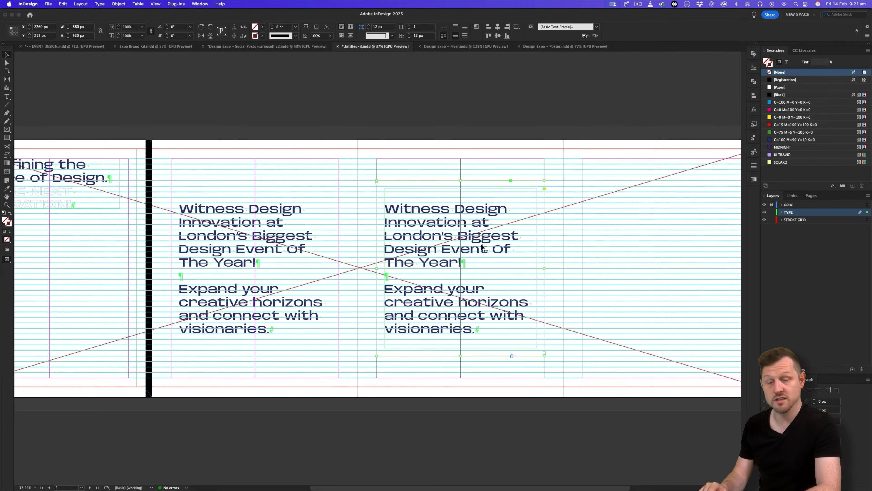
pyautogui.scroll(1, 450, 233)
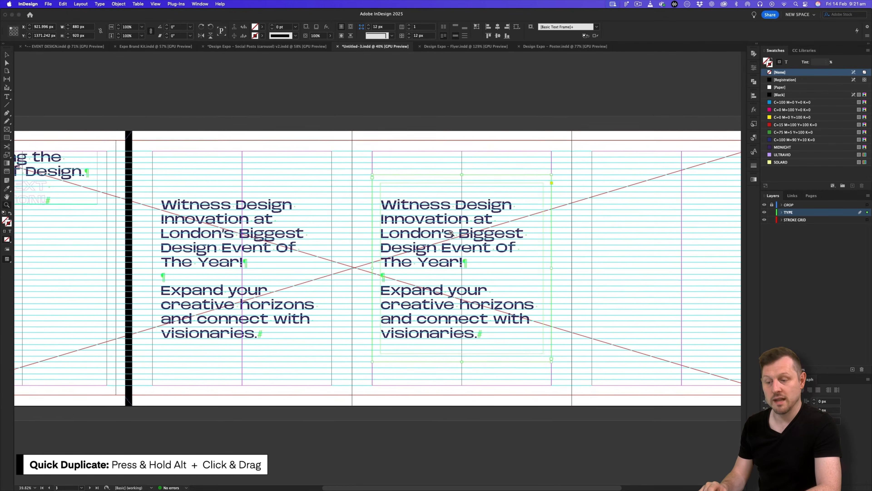
pyautogui.scroll(1, 451, 233)
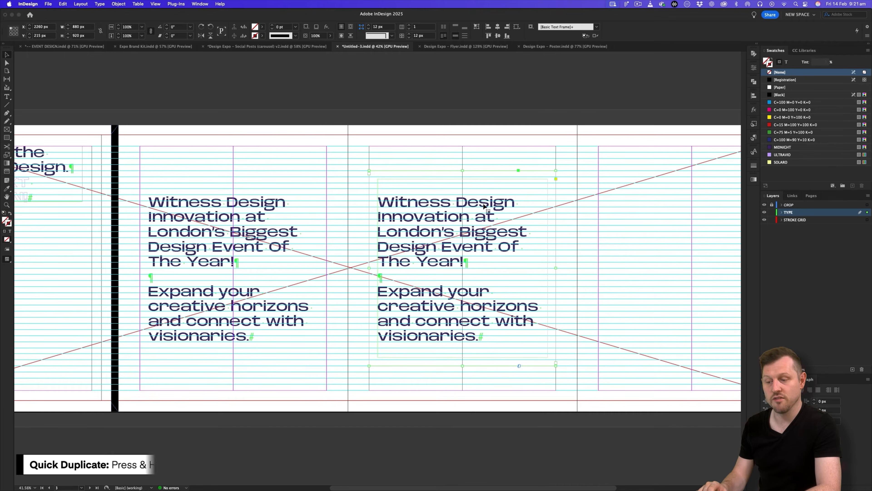
pyautogui.moveTo(462, 171); pyautogui.dragTo(463, 145)
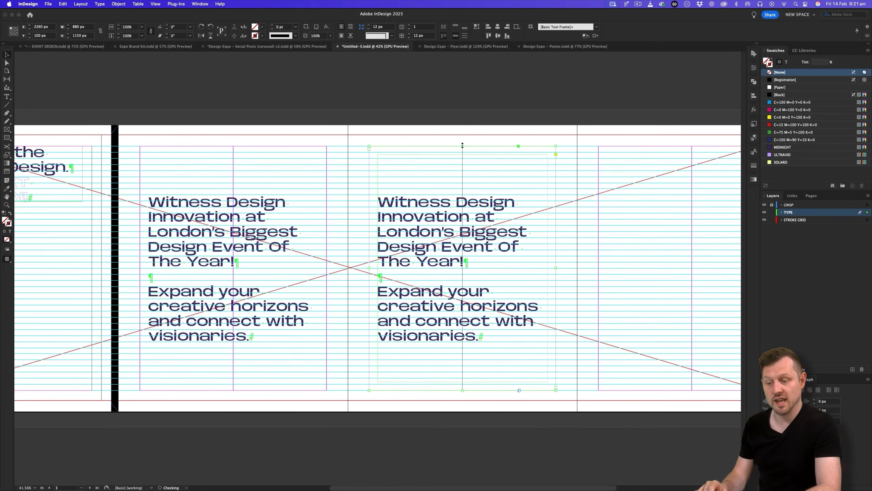
pyautogui.scroll(2, 454, 220)
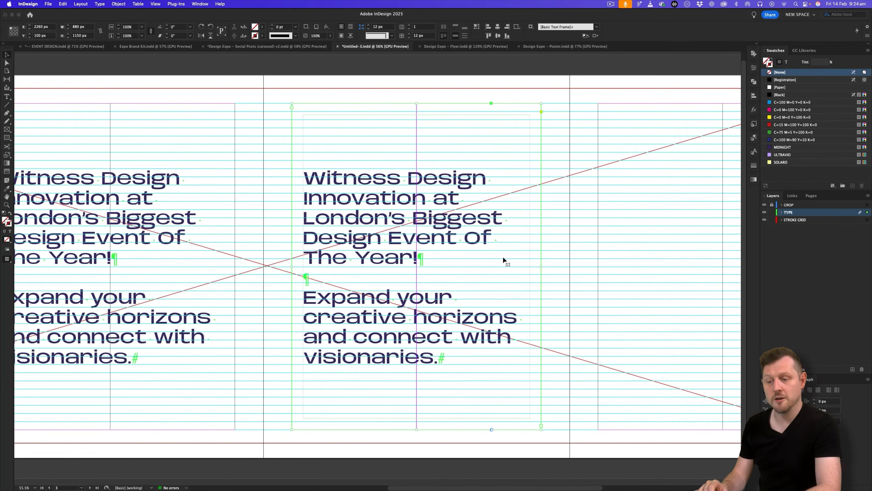
# Reset all text in the duplicate frame to the [Basic Paragraph] style.
pyautogui.doubleClick(440, 238)
pyautogui.press('super+a')
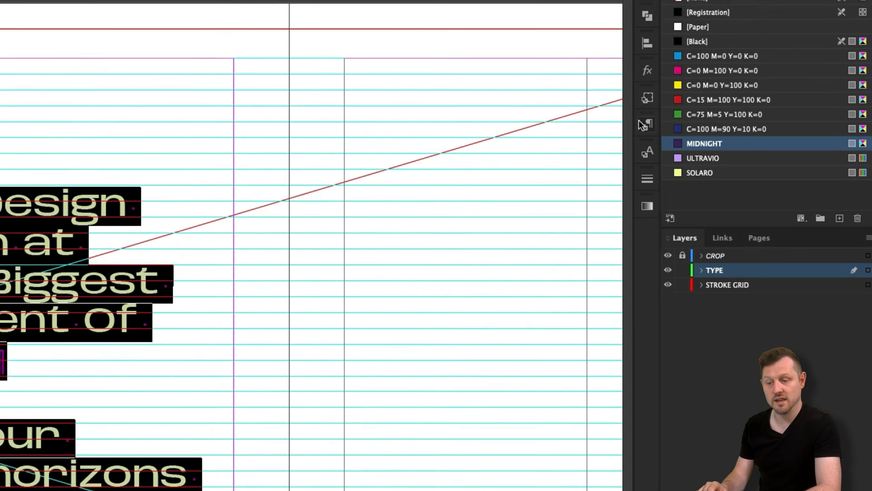
pyautogui.click(754, 137)
pyautogui.click(693, 152)
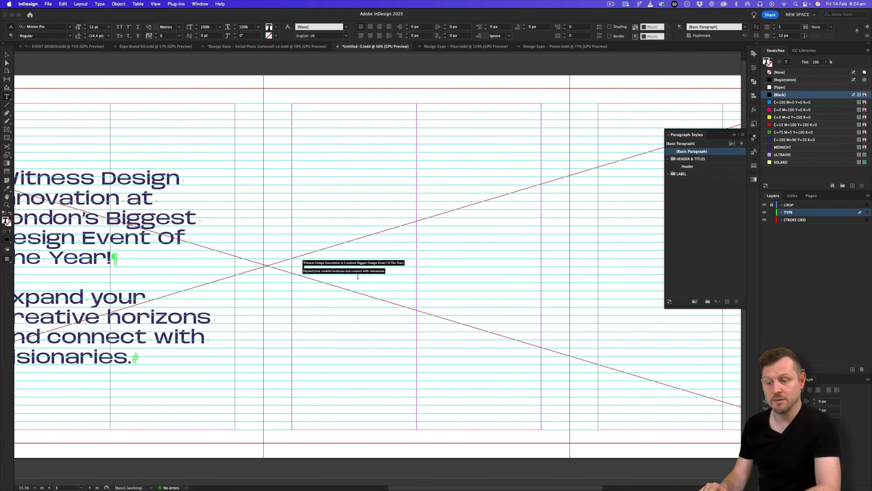
# Copy the six Page 3 stat lines from the slide deck into the frame.
pyautogui.press('super+Tab')
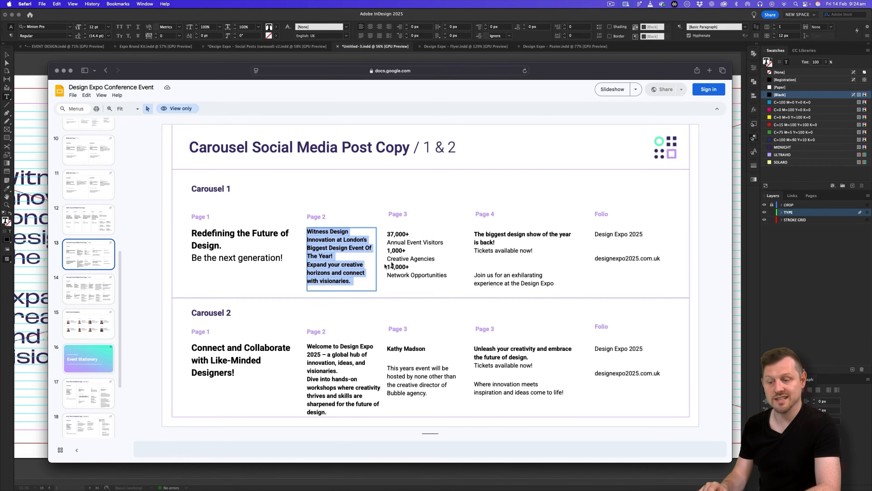
pyautogui.click(407, 244)
pyautogui.press('super+a')
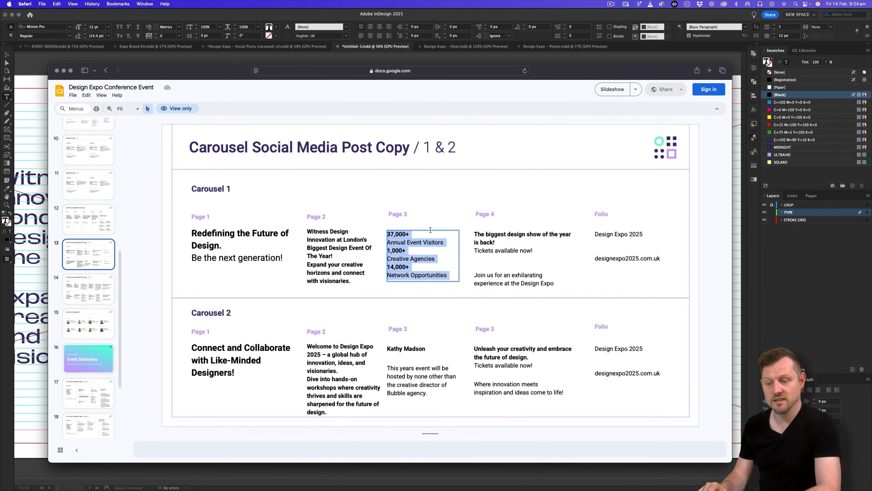
pyautogui.press('super+c')
pyautogui.press('super+Tab')
pyautogui.press('super+v')
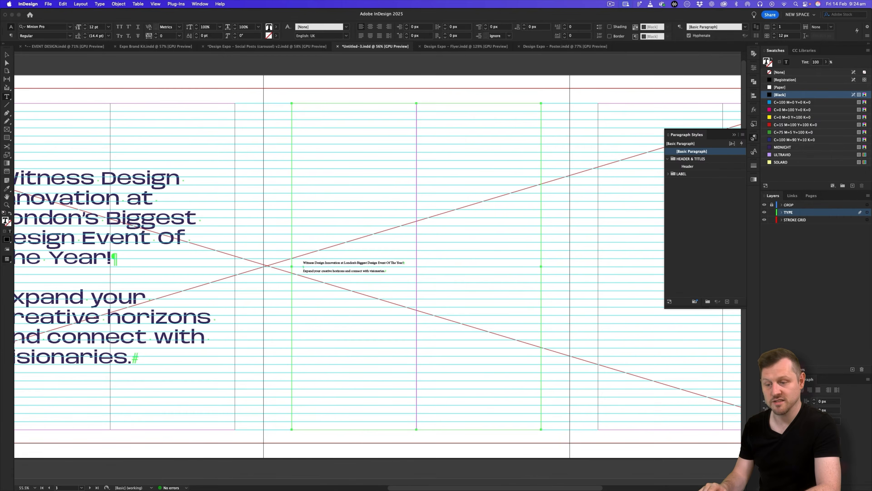
# Remove the empty line, then set the stats to 40 pt and centre-aligned.
pyautogui.press('super+1')
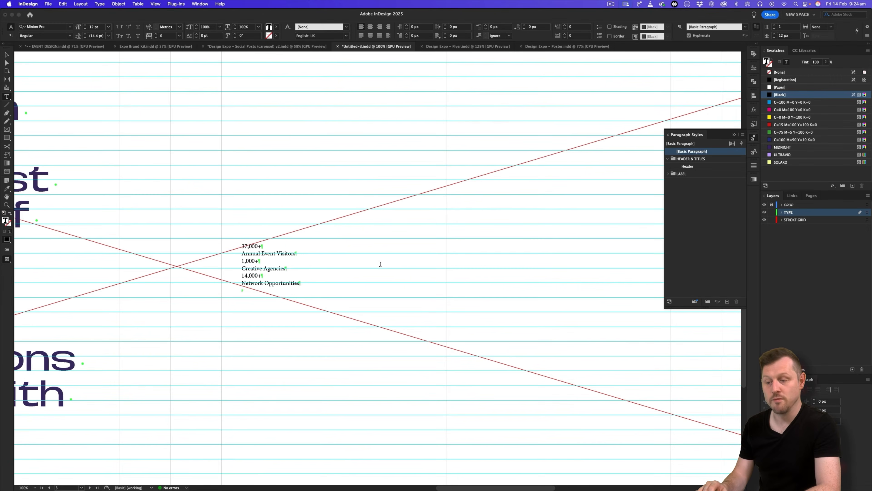
pyautogui.press('super+equal')
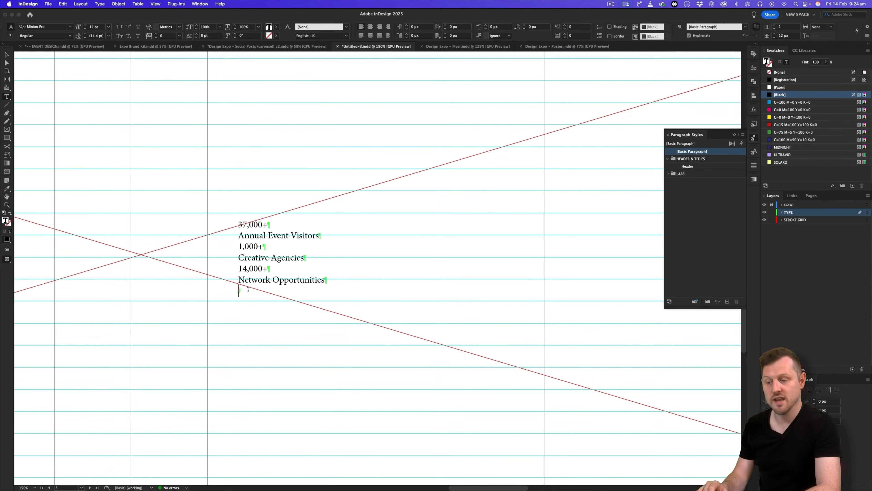
pyautogui.press('BackSpace')
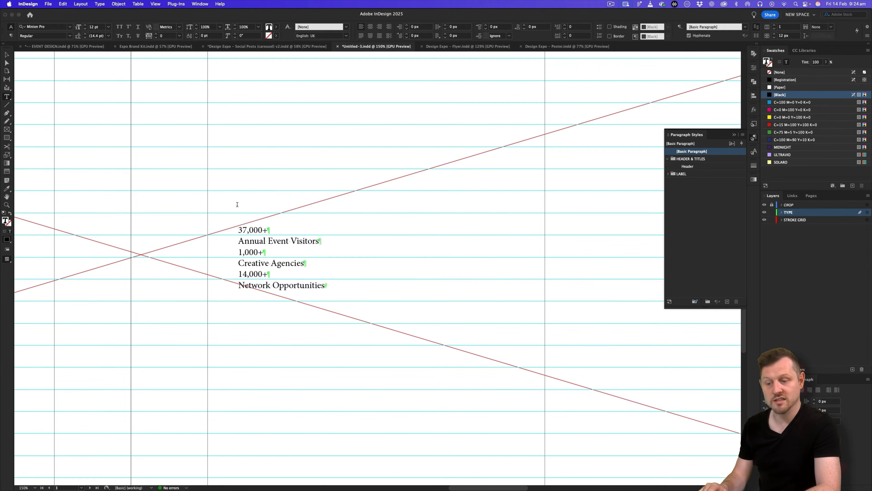
pyautogui.press('super+a')
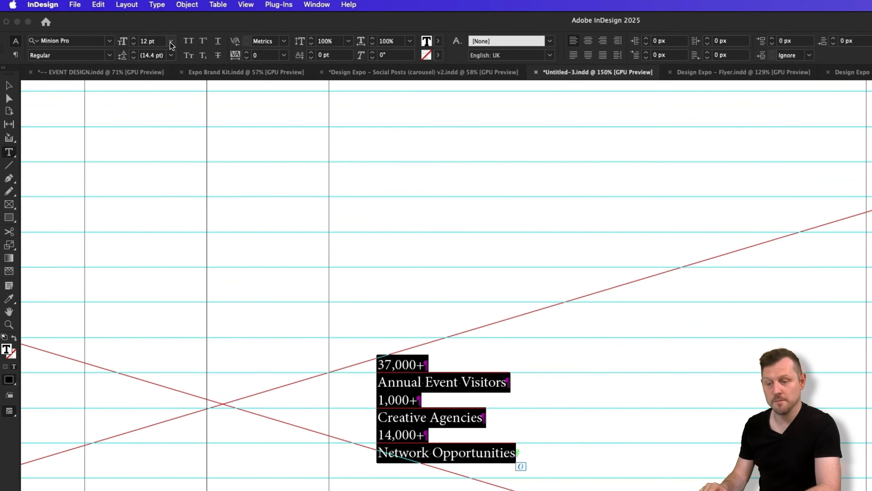
pyautogui.click(94, 28)
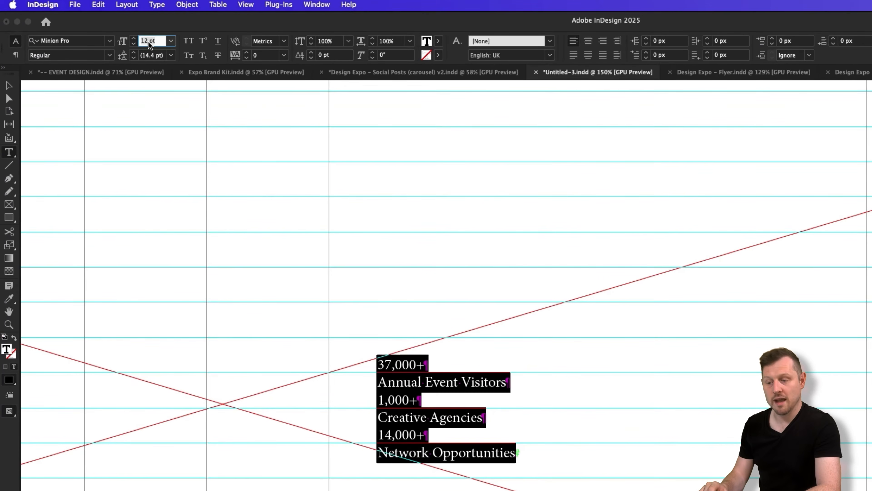
pyautogui.write('40')
pyautogui.press('Return')
pyautogui.scroll(1, 769, 292)
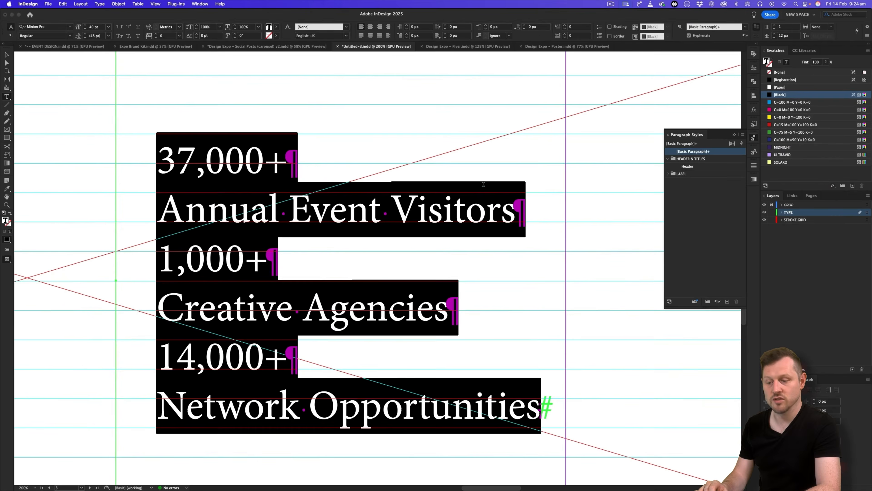
pyautogui.scroll(-4, 769, 293)
pyautogui.click(370, 27)
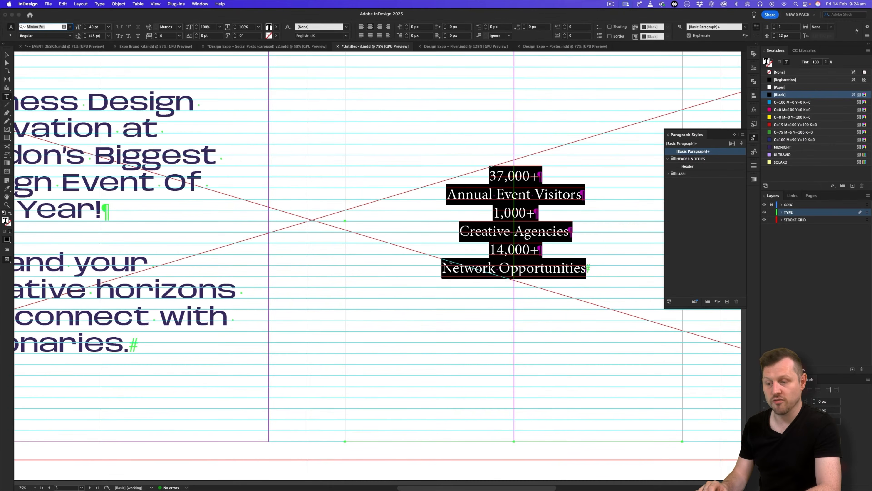
# Set the stats font to Base Neue Wide.
pyautogui.click(41, 26)
pyautogui.write('base')
pyautogui.click(52, 77)
pyautogui.click(45, 36)
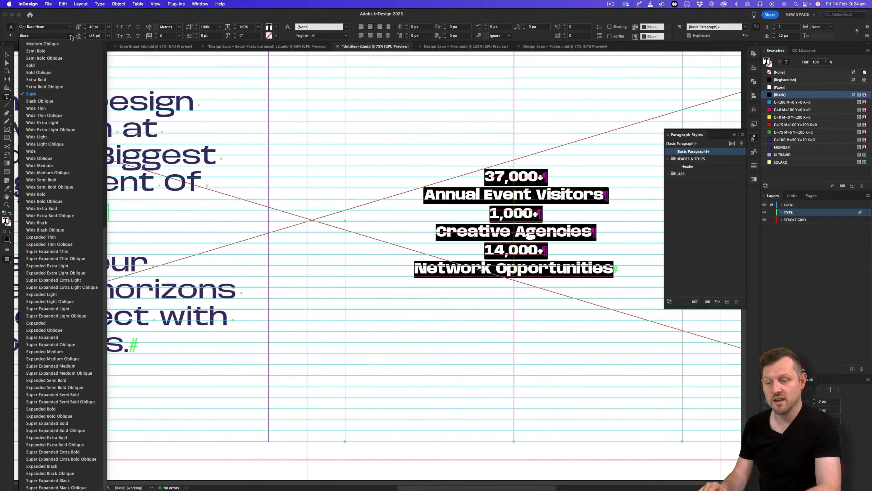
pyautogui.click(42, 152)
pyautogui.press('super+Tab')
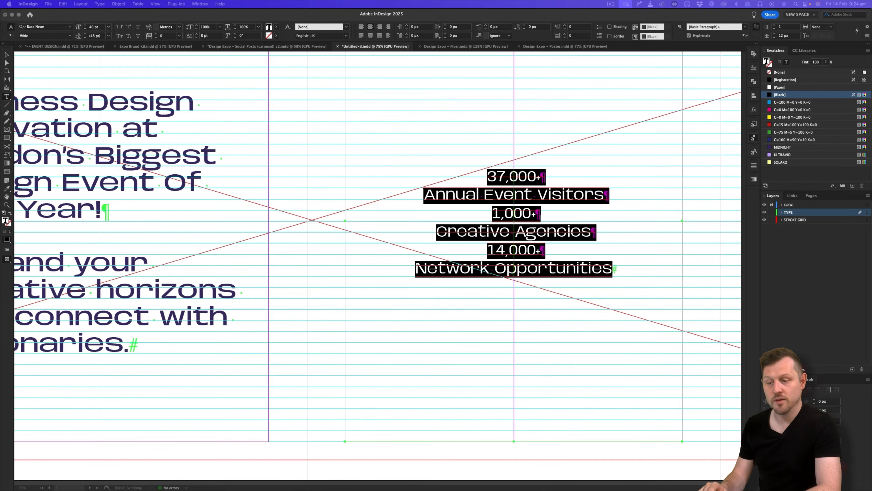
# Make 37,000+ Expanded Medium at 100 pt with 25 px space after.
pyautogui.click(495, 192)
pyautogui.moveTo(542, 177); pyautogui.dragTo(300, 115)
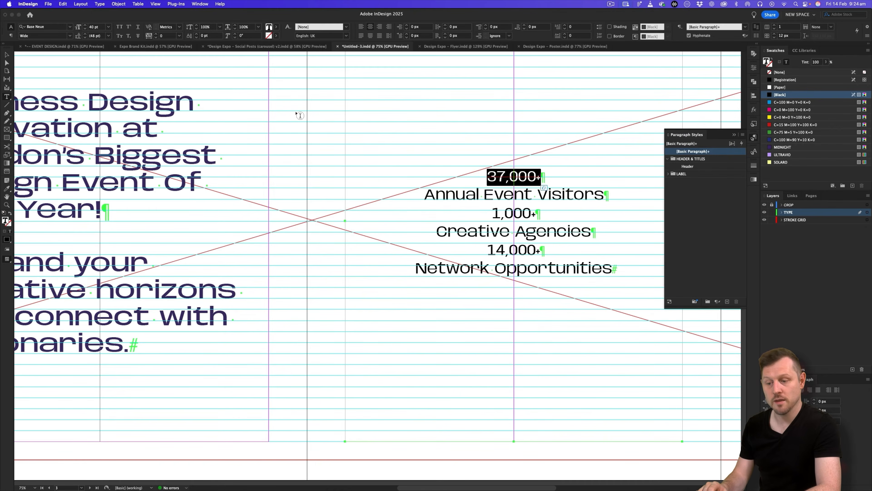
pyautogui.click(70, 36)
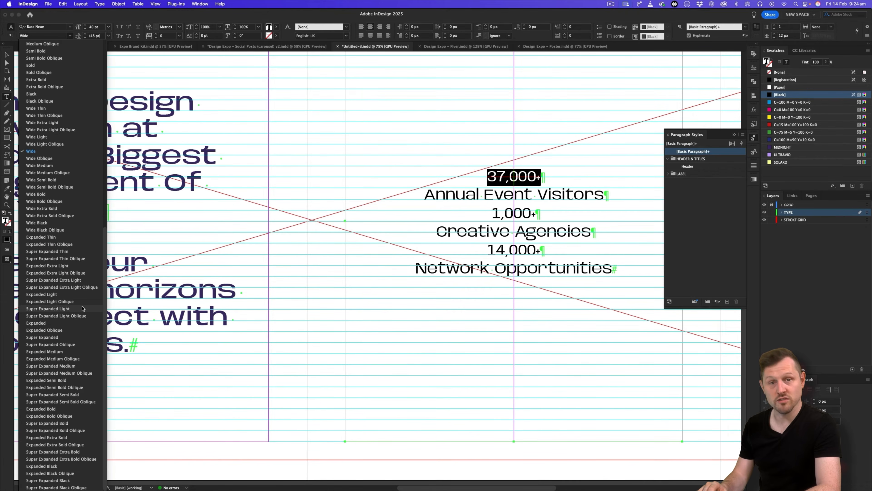
pyautogui.click(59, 345)
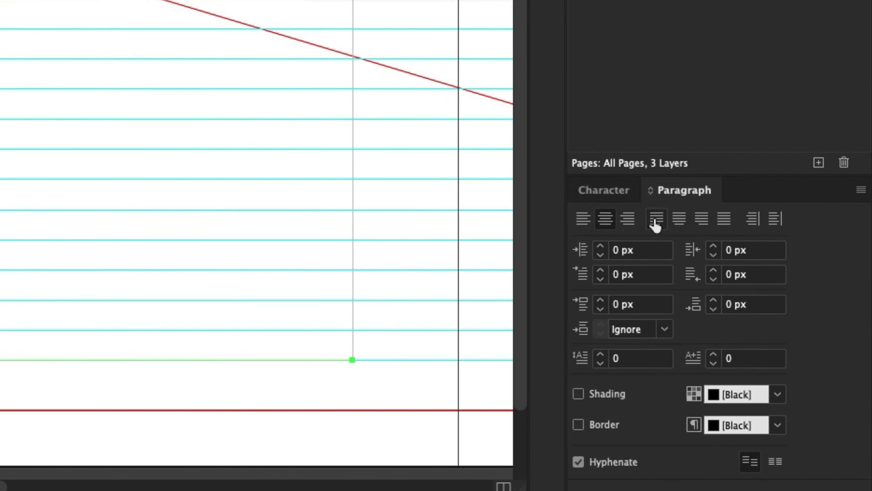
pyautogui.click(704, 304)
pyautogui.write('25')
pyautogui.press('Tab')
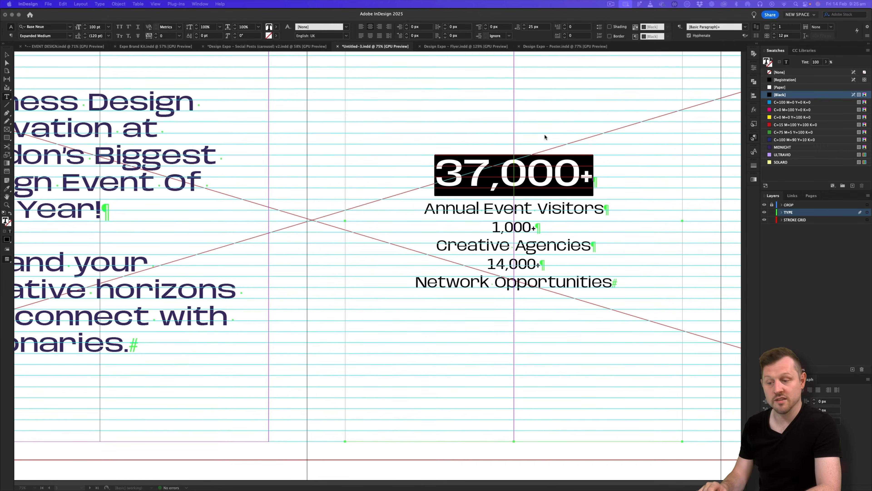
pyautogui.click(538, 177)
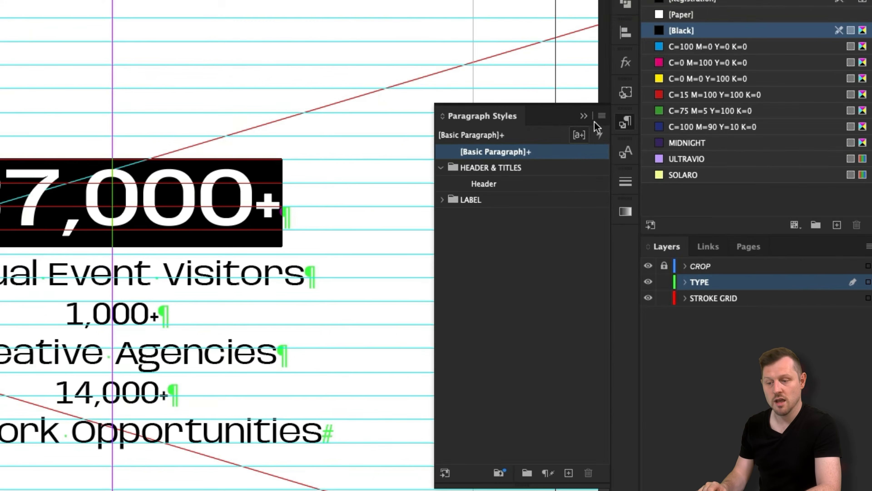
# Create a 'Number: Stat' paragraph style from the 37,000+ figure.
pyautogui.click(601, 116)
pyautogui.click(510, 123)
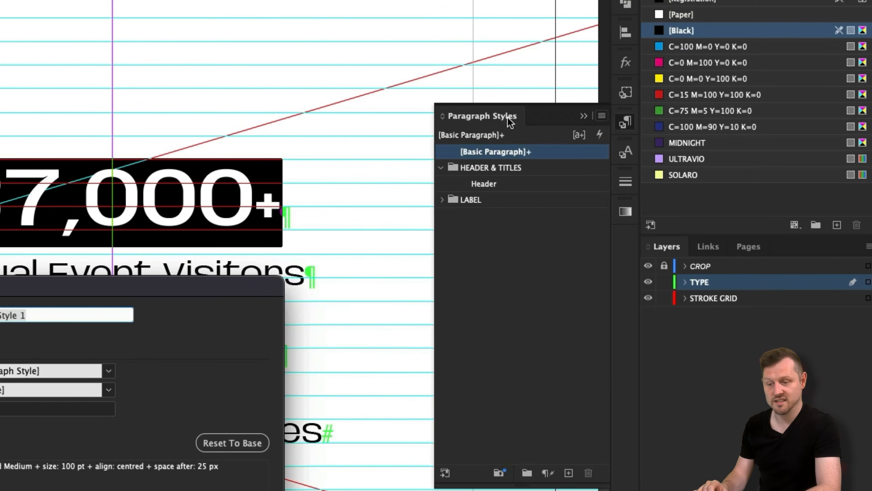
pyautogui.write('Number')
pyautogui.write(': Stat')
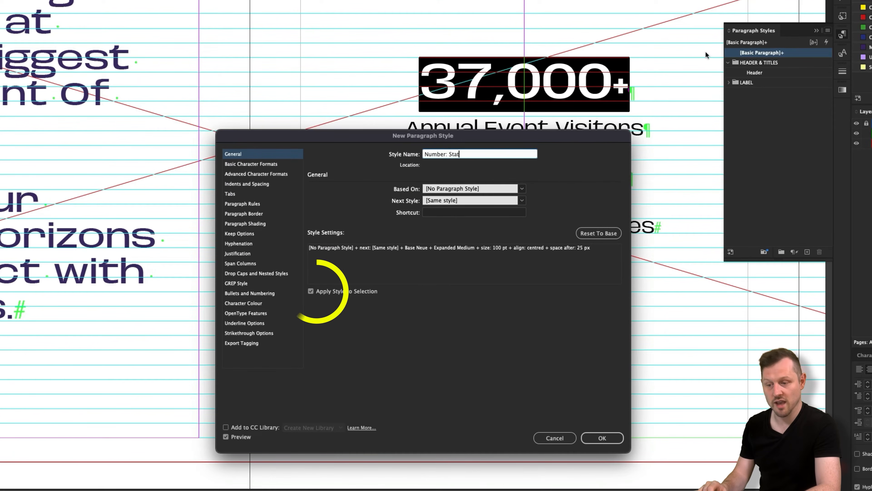
pyautogui.click(602, 438)
# Apply Number: Stat to the 1,000+ and 14,000+ figures.
pyautogui.moveTo(566, 163); pyautogui.dragTo(483, 162)
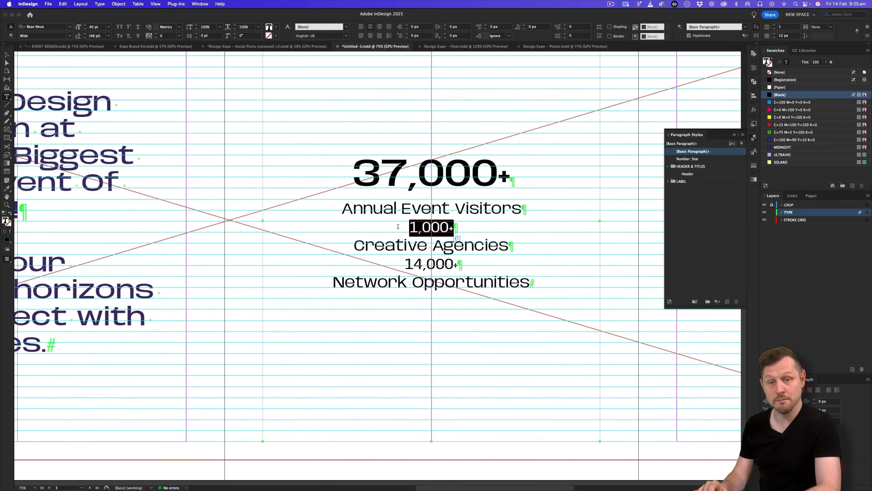
pyautogui.click(688, 159)
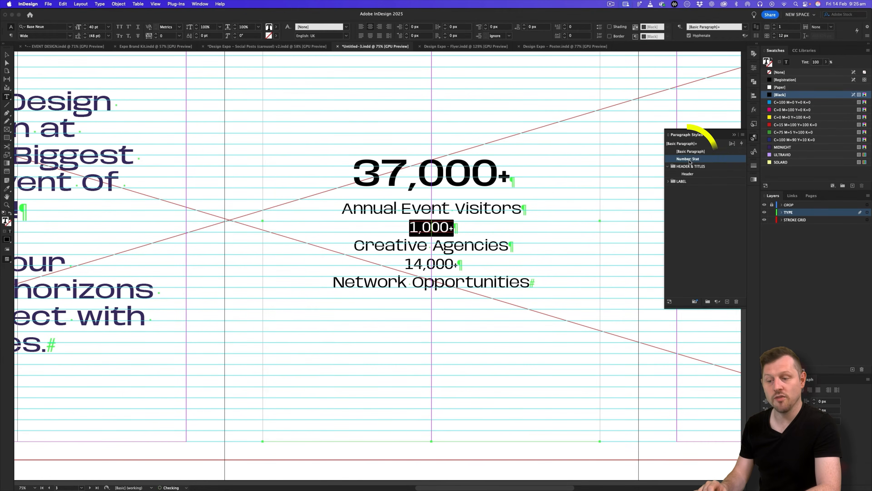
pyautogui.moveTo(477, 281); pyautogui.dragTo(399, 282)
pyautogui.click(688, 159)
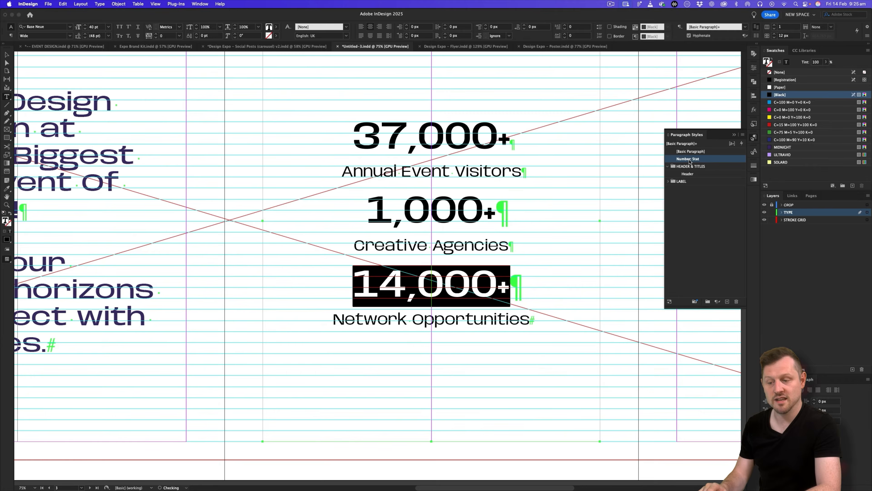
pyautogui.press('Escape')
pyautogui.scroll(-3, 350, 401)
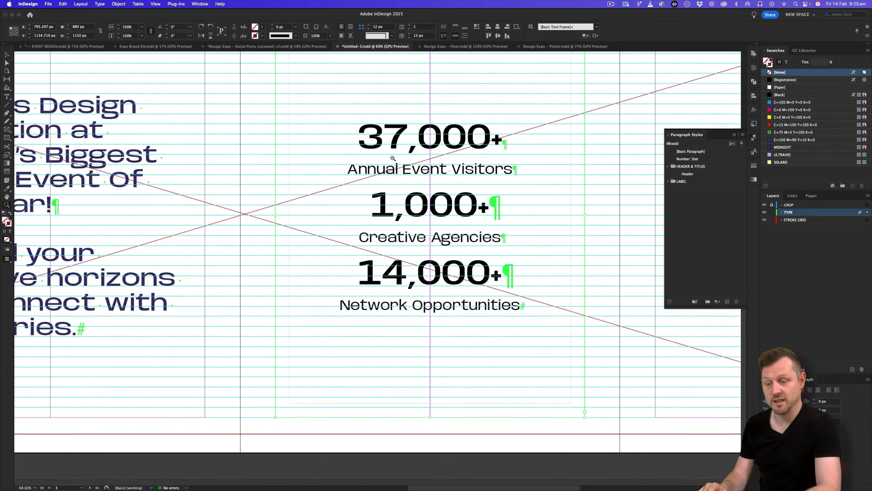
pyautogui.doubleClick(485, 215)
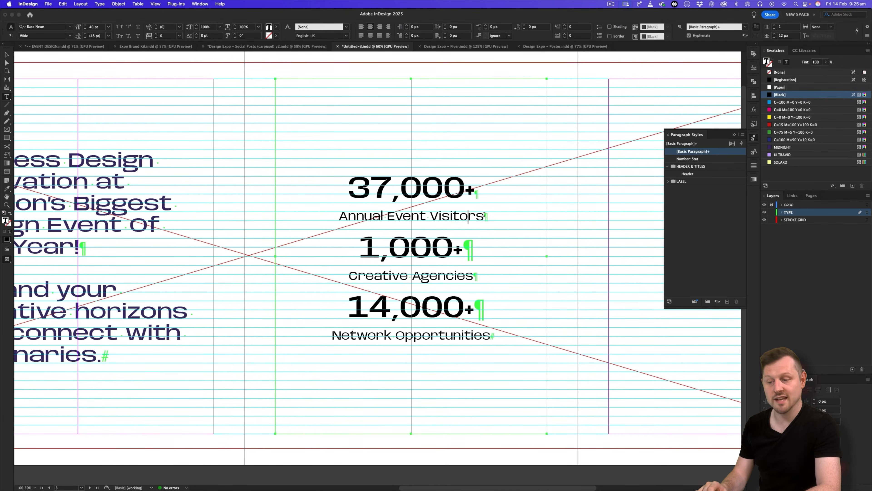
# Give the Annual Event Visitors label 80 px space after and save it as paragraph style 'Title: Stat'.
pyautogui.moveTo(485, 215); pyautogui.dragTo(337, 212)
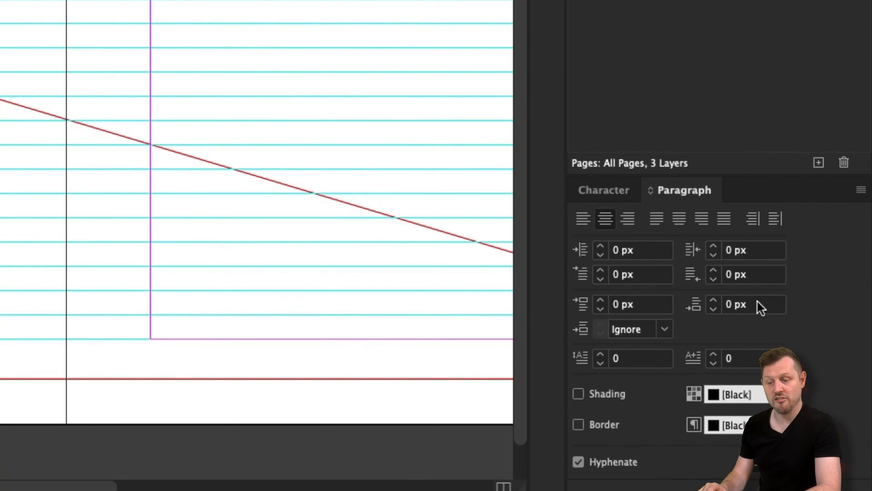
pyautogui.click(753, 357)
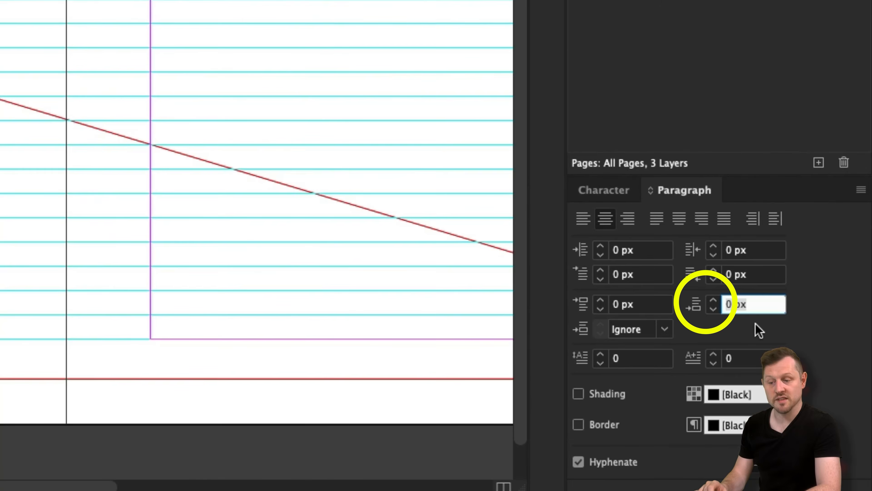
pyautogui.write('80')
pyautogui.press('Return')
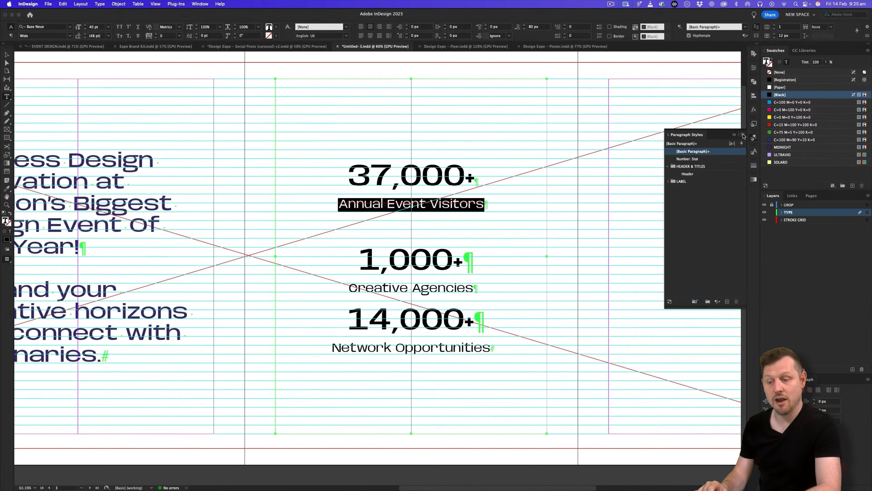
pyautogui.click(742, 132)
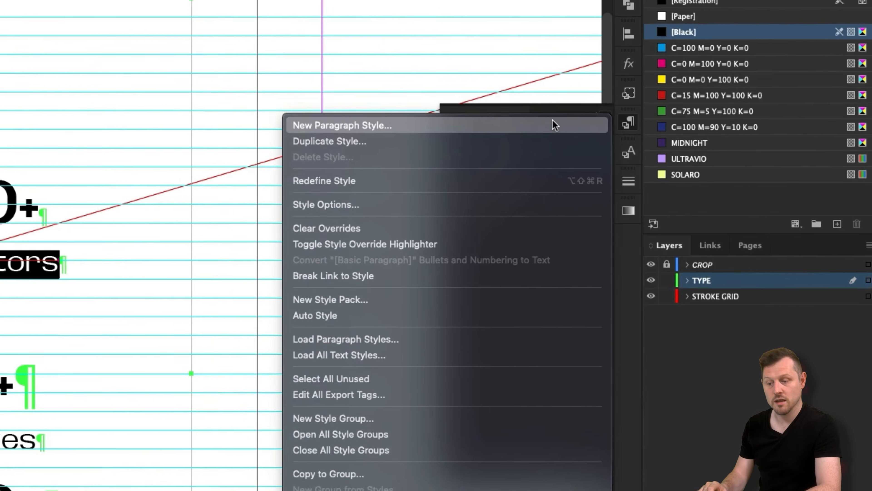
pyautogui.click(514, 130)
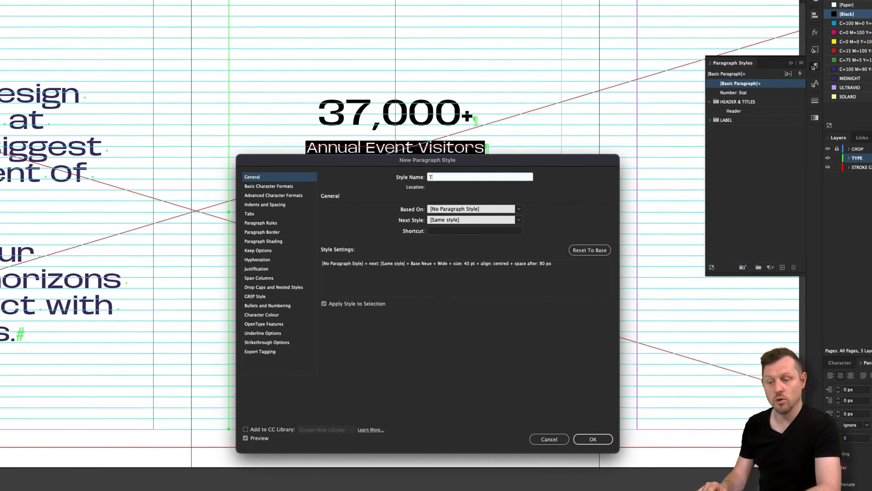
pyautogui.write('Title')
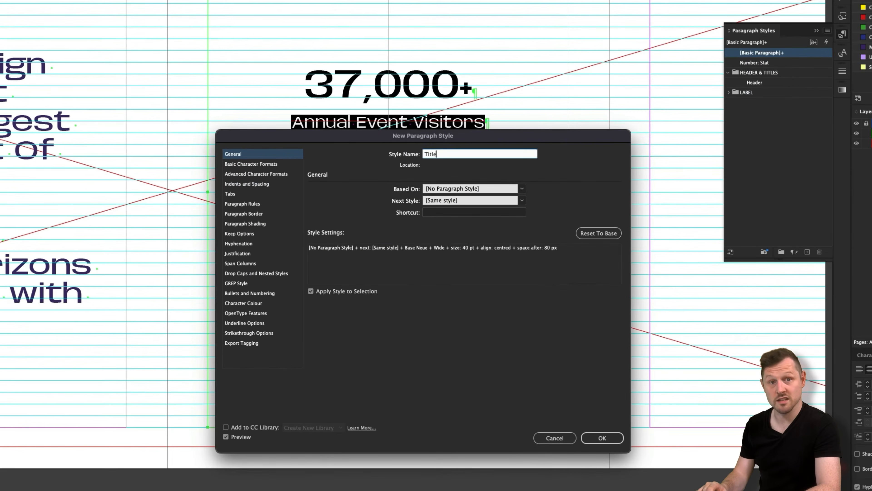
pyautogui.write(': Stat')
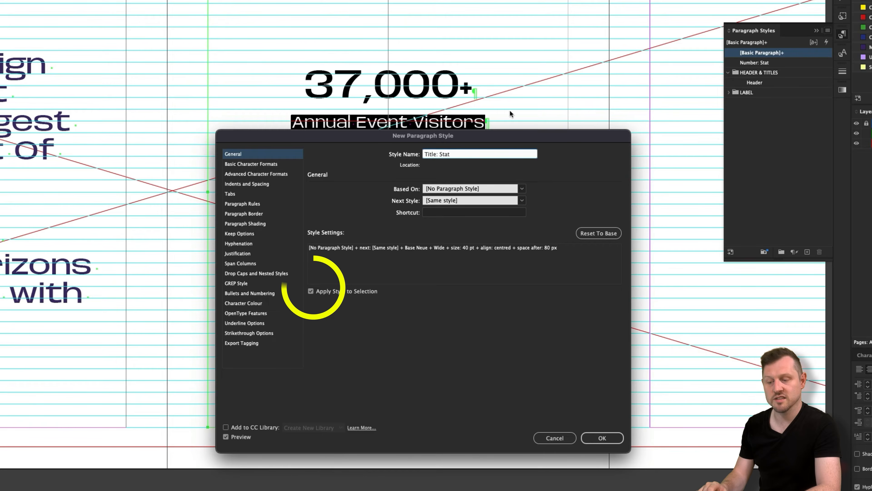
pyautogui.click(611, 438)
# Apply Title: Stat to the Creative Agencies and Network Opportunities labels, then preview the spread.
pyautogui.moveTo(474, 233); pyautogui.dragTo(352, 234)
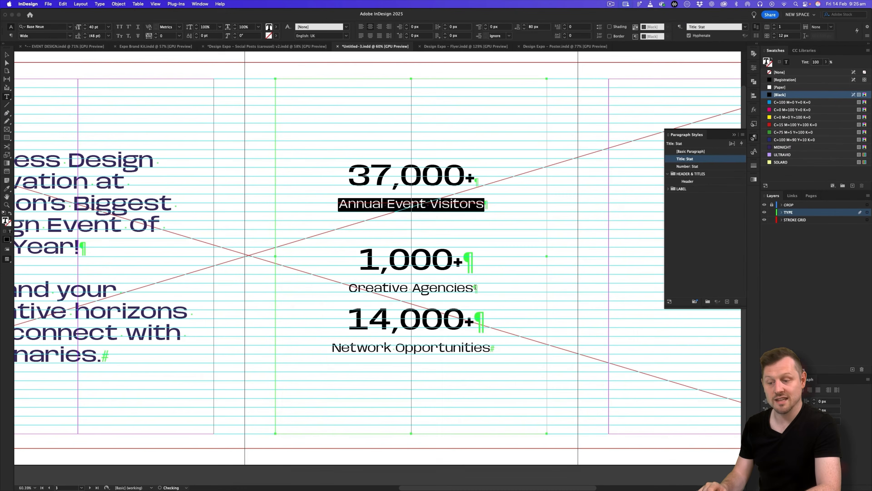
pyautogui.moveTo(383, 288); pyautogui.dragTo(350, 288)
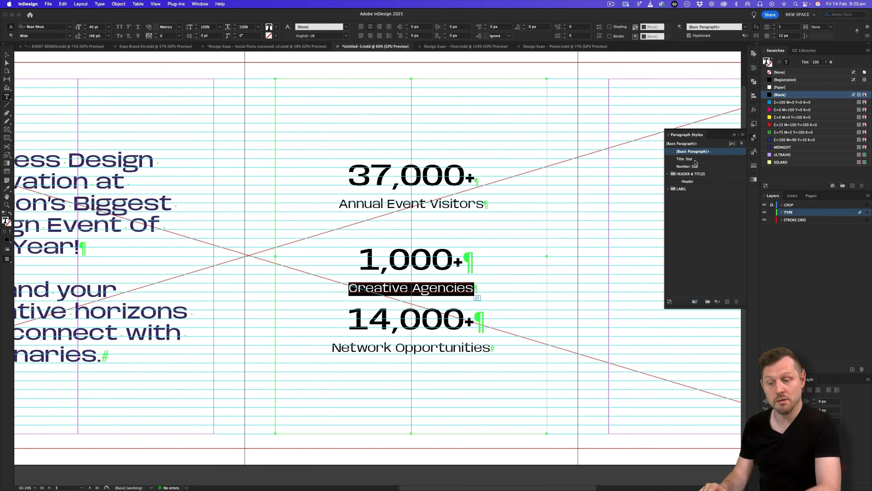
pyautogui.click(684, 159)
pyautogui.moveTo(491, 359); pyautogui.dragTo(332, 359)
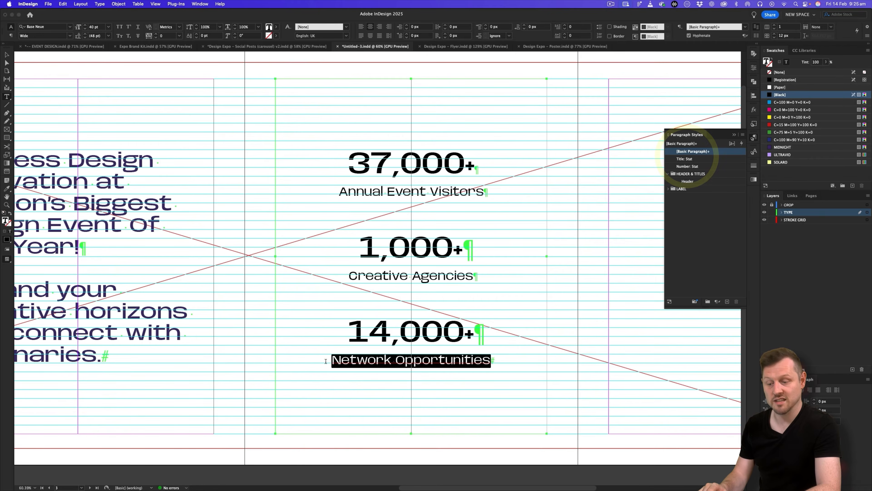
pyautogui.click(690, 160)
pyautogui.click(6, 54)
pyautogui.click(286, 71)
pyautogui.press('w')
pyautogui.moveTo(438, 201); pyautogui.dragTo(397, 228)
# Compare the stats slide with the finished Design Expo carousel document, then return to Untitled-3.
pyautogui.press('w')
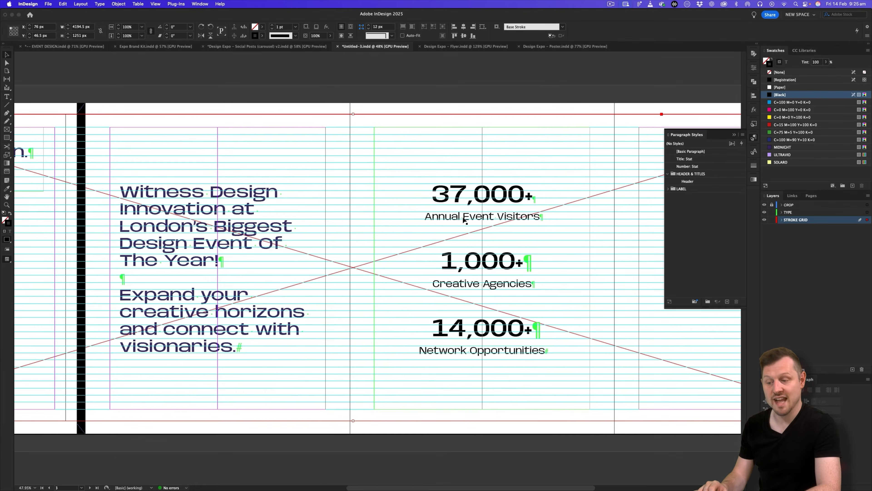
pyautogui.press('w')
pyautogui.click(445, 97)
pyautogui.moveTo(411, 186); pyautogui.dragTo(440, 191)
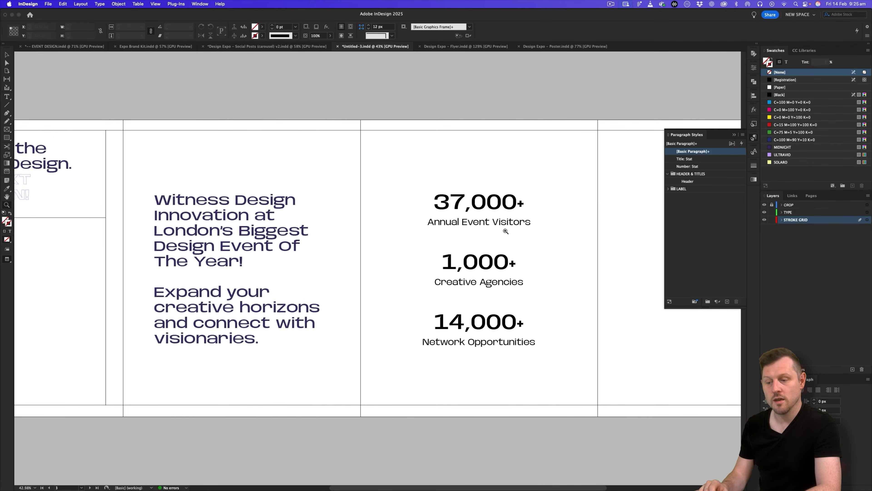
pyautogui.moveTo(515, 227); pyautogui.dragTo(424, 226)
pyautogui.click(280, 48)
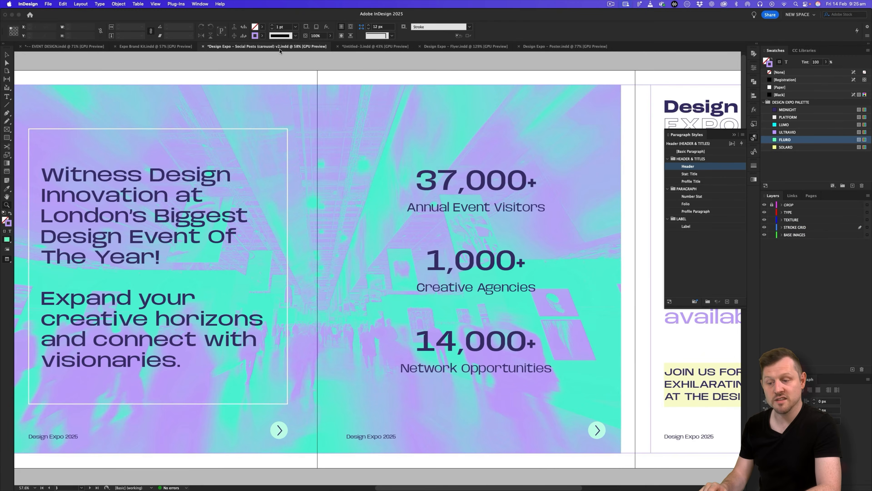
pyautogui.hscroll(10, 155, 234)
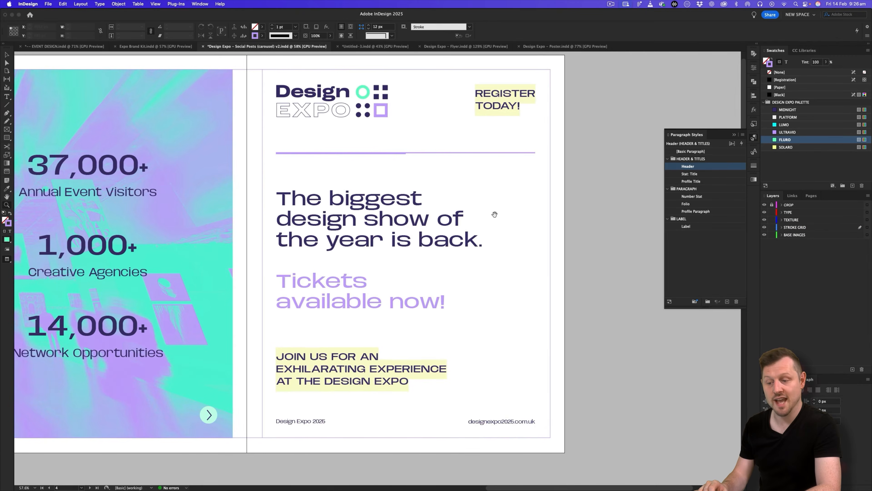
pyautogui.scroll(1, 495, 214)
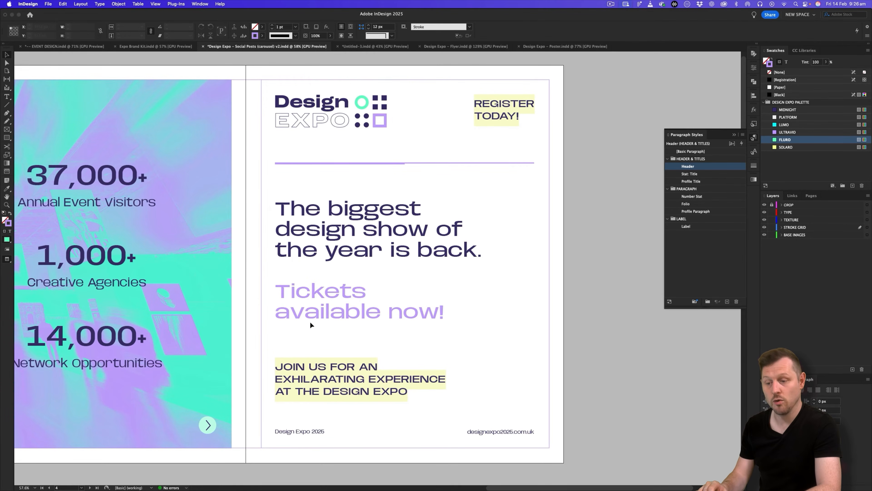
pyautogui.press('w')
pyautogui.press('w')
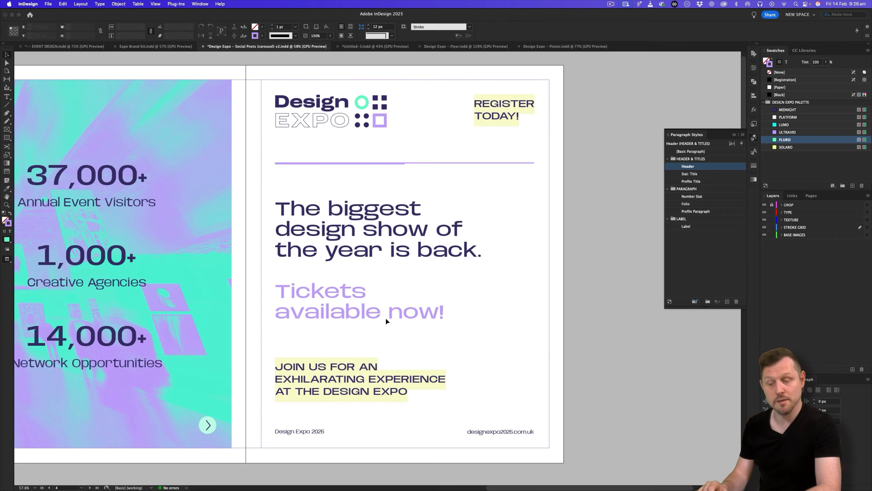
pyautogui.click(363, 47)
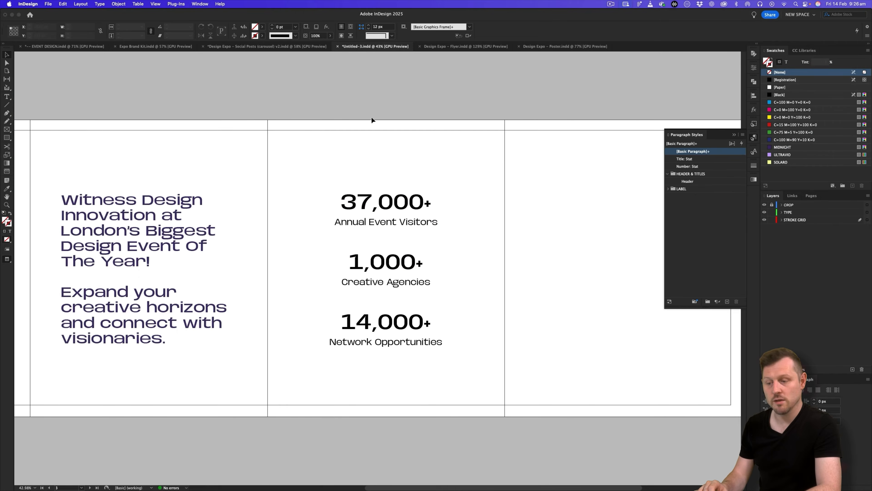
pyautogui.hscroll(-5, 351, 161)
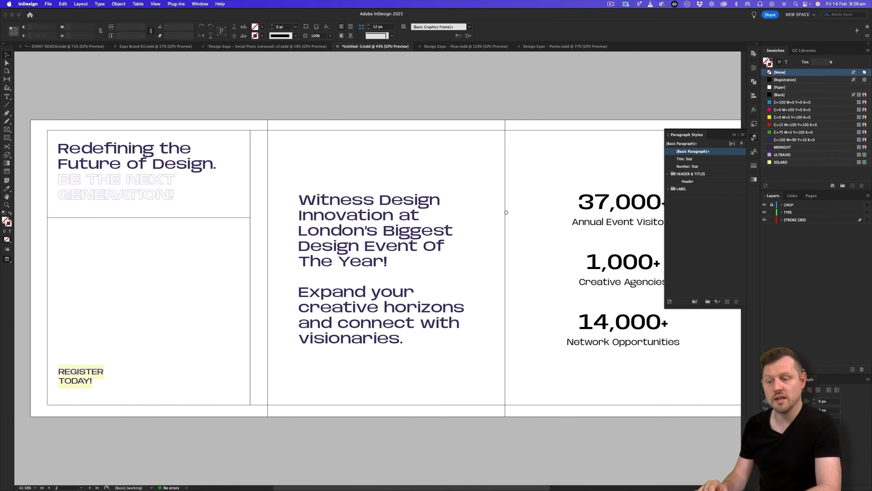
# Copy the REGISTER TODAY! label to the top right of the final slide.
pyautogui.click(89, 369)
pyautogui.moveTo(82, 380); pyautogui.dragTo(522, 254)
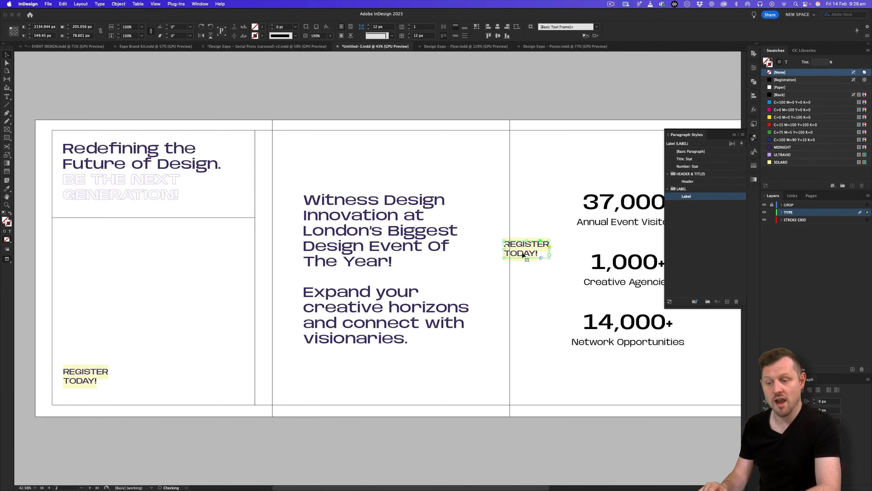
pyautogui.hscroll(10, 522, 254)
pyautogui.moveTo(49, 248); pyautogui.dragTo(457, 152)
pyautogui.press('w')
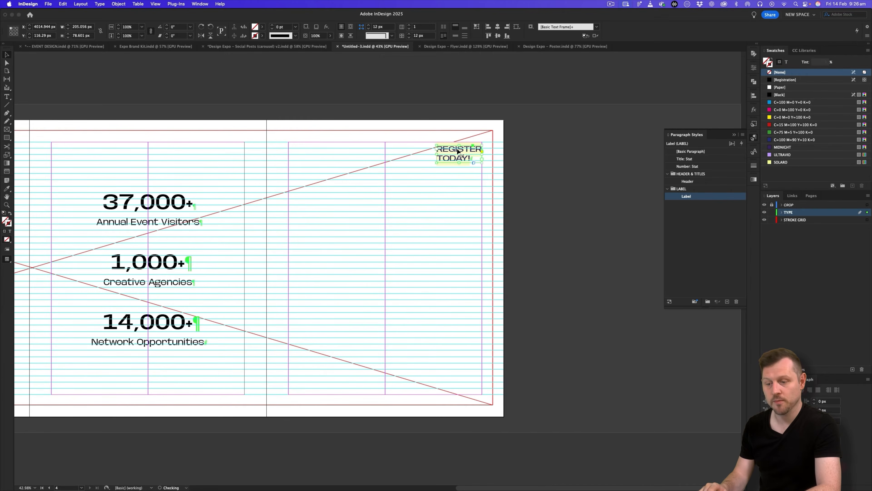
pyautogui.moveTo(300, 221); pyautogui.dragTo(227, 217)
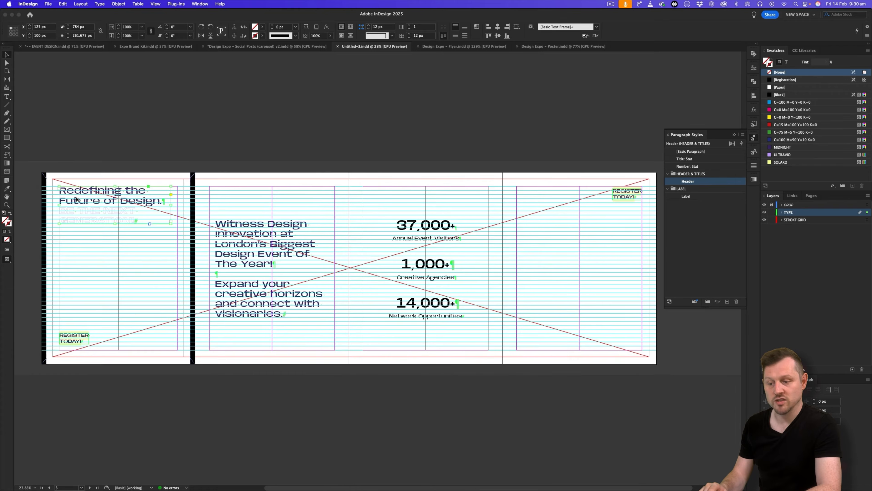
# Copy the Redefining headline frame onto the final slide and make it taller.
pyautogui.moveTo(80, 199); pyautogui.dragTo(675, 209)
pyautogui.moveTo(557, 196); pyautogui.dragTo(371, 220)
pyautogui.moveTo(409, 296); pyautogui.dragTo(415, 333)
# Copy the page 4 text from the Google Slides copy deck.
pyautogui.press('super+Tab')
pyautogui.click(537, 243)
pyautogui.moveTo(546, 257); pyautogui.dragTo(471, 236)
pyautogui.press('super+c')
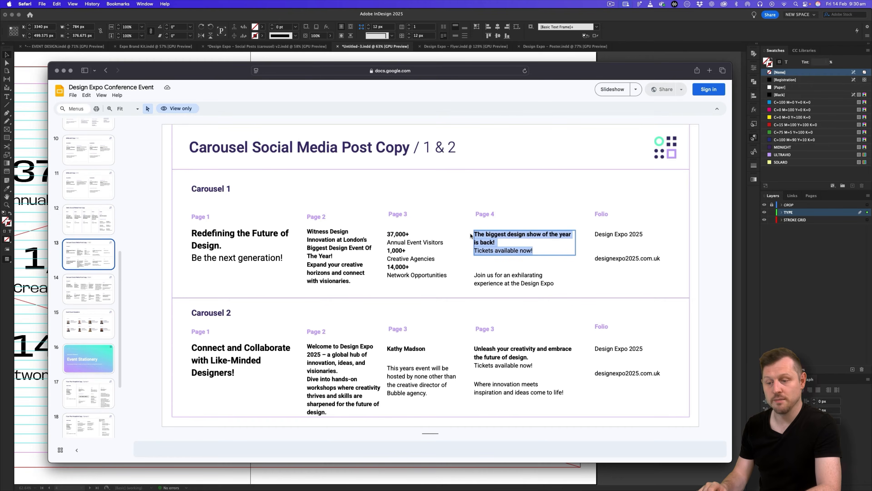
pyautogui.press('super+Tab')
# Replace the headline copy with the final slide text, extend the frame, and remove the empty last paragraph.
pyautogui.doubleClick(396, 219)
pyautogui.press('super+a')
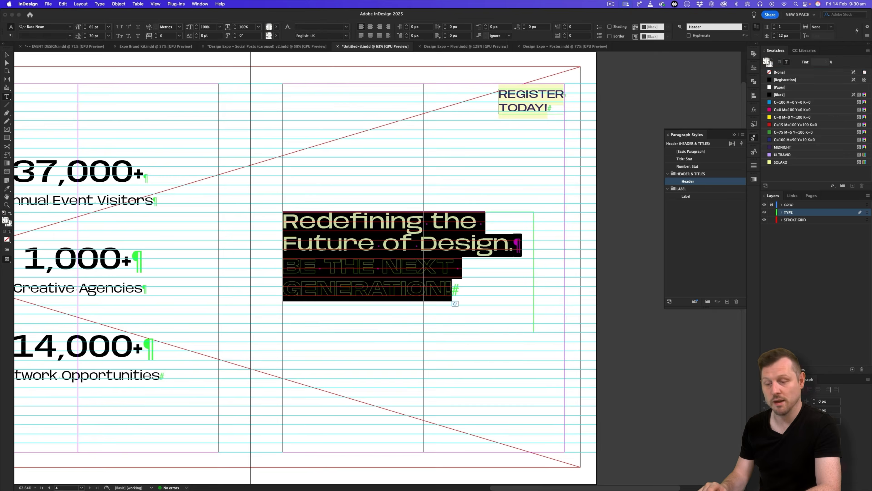
pyautogui.press('super+v')
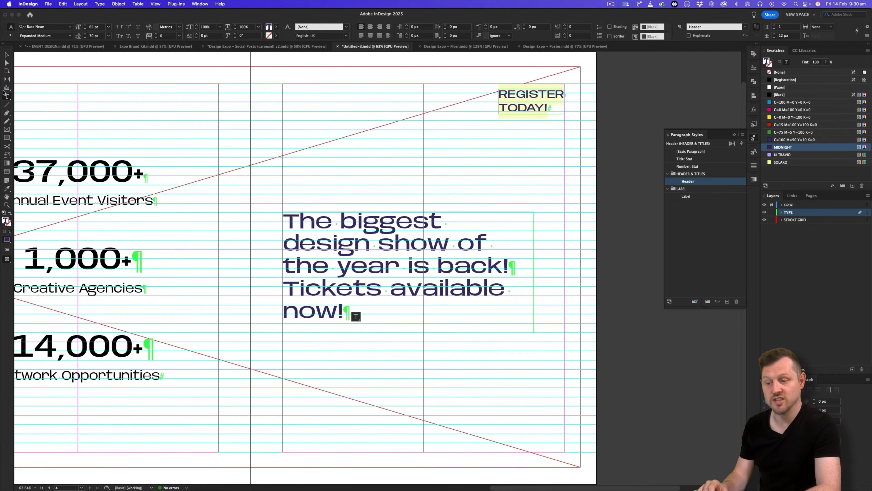
pyautogui.click(11, 54)
pyautogui.moveTo(408, 339); pyautogui.dragTo(409, 373)
pyautogui.doubleClick(322, 335)
pyautogui.press('BackSpace')
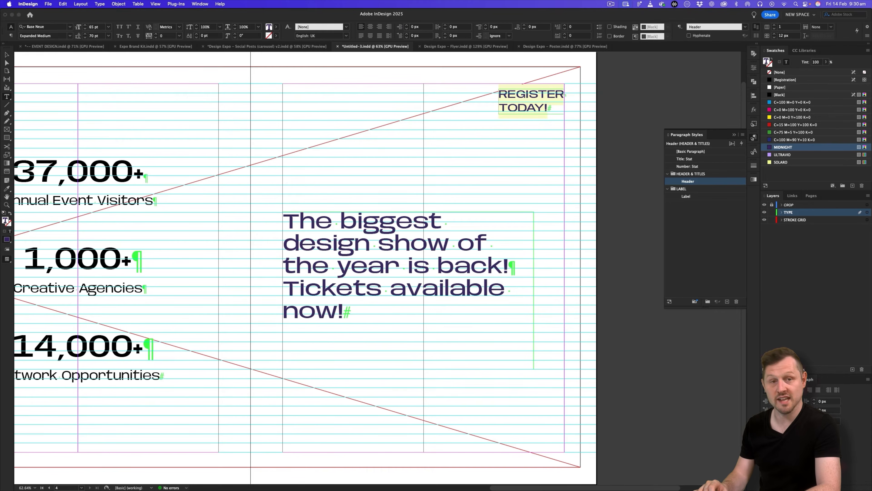
# Add a line above 'Tickets' and force a line break before 'available now!'.
pyautogui.click(284, 286)
pyautogui.press('Return')
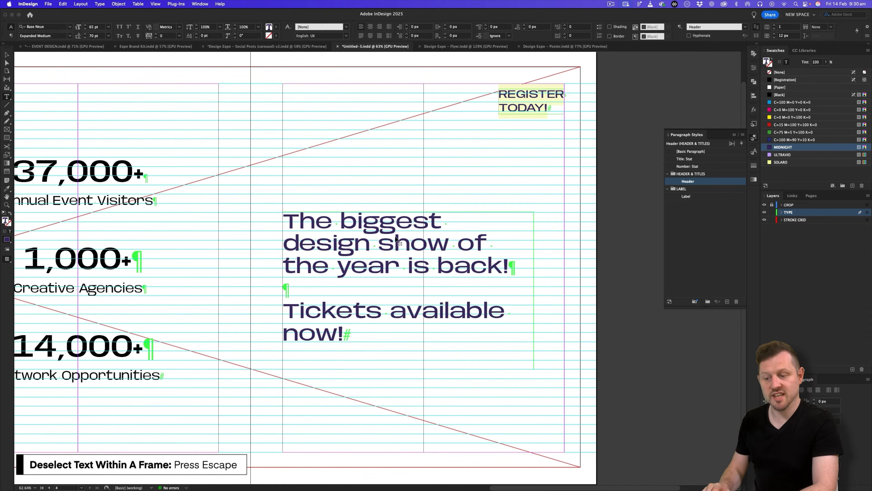
pyautogui.press('Escape')
pyautogui.doubleClick(422, 311)
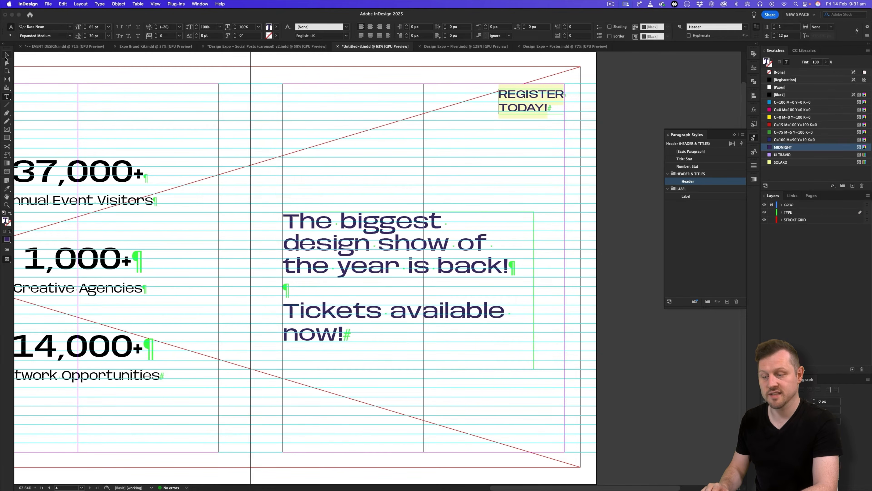
pyautogui.press('Escape')
pyautogui.doubleClick(391, 310)
pyautogui.hotkey('shift', 'Return')
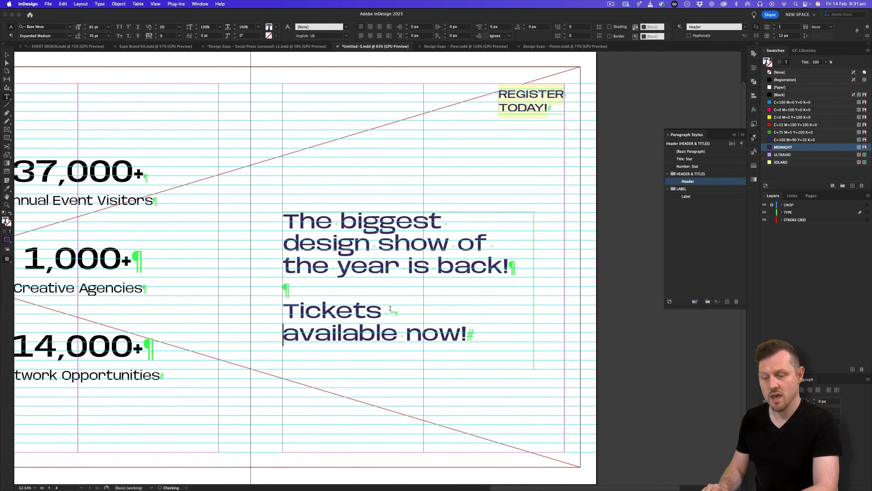
pyautogui.press('Escape')
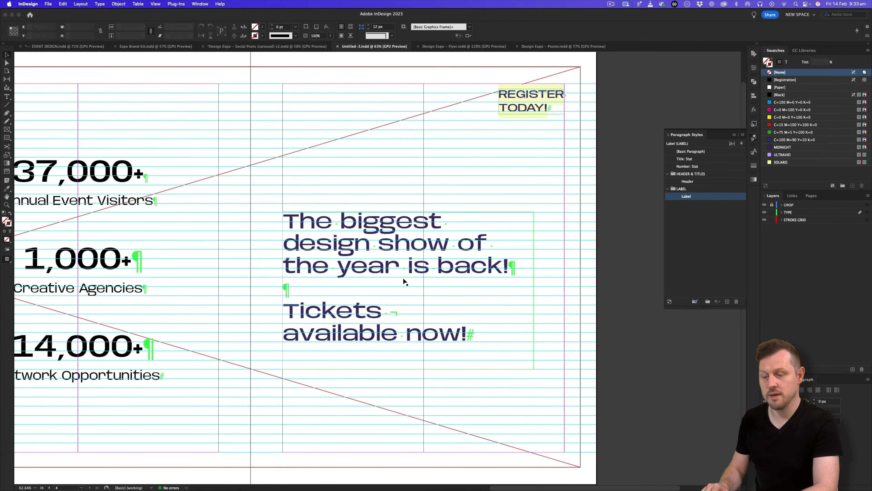
pyautogui.click(524, 107)
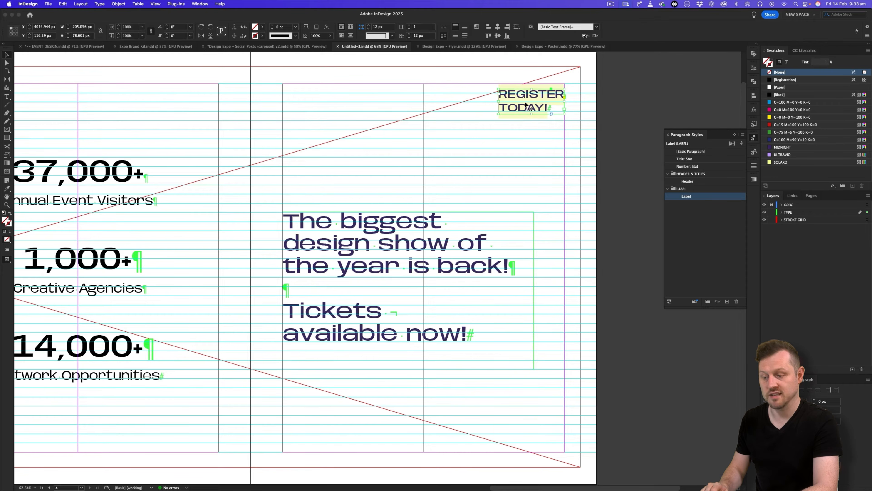
# Duplicate the REGISTER TODAY! frame below the headline and paste the 'Join us for an exhilarating experience' sentence into it.
pyautogui.moveTo(525, 104); pyautogui.dragTo(310, 393)
pyautogui.press('super+Tab')
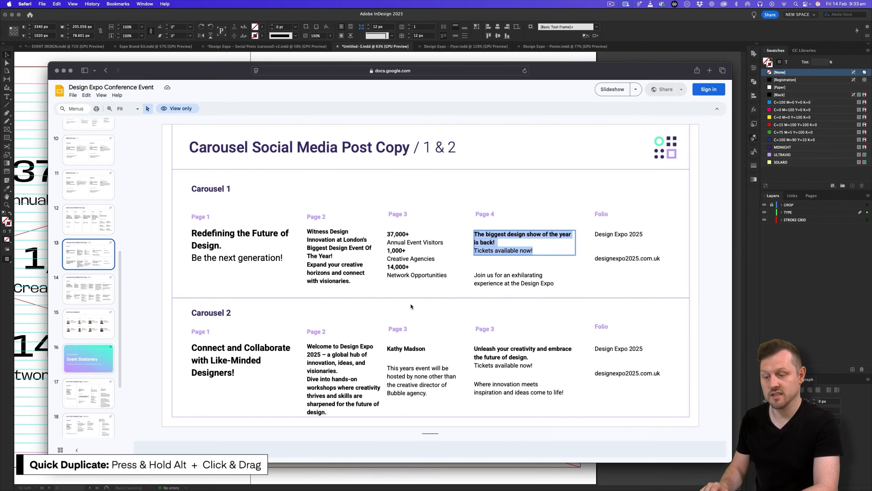
pyautogui.tripleClick(541, 280)
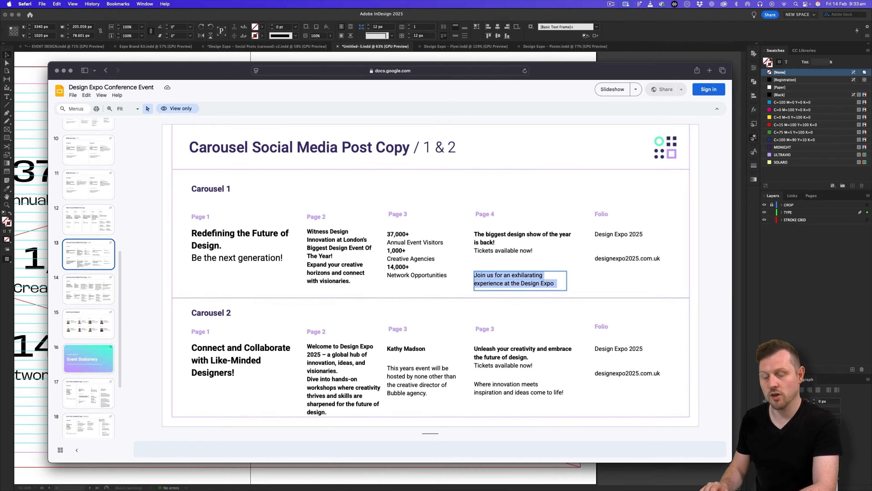
pyautogui.press('super+Tab')
pyautogui.doubleClick(329, 388)
pyautogui.press('super+a')
pyautogui.press('super+v')
pyautogui.press('Escape')
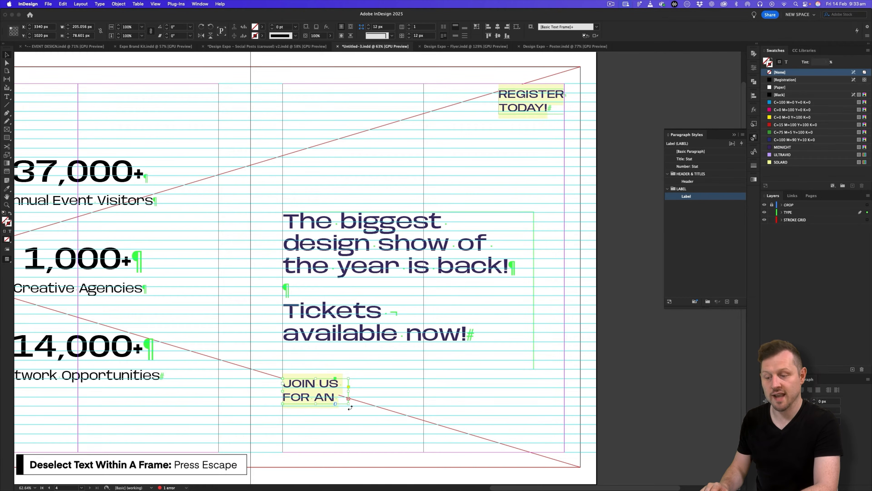
# Widen the label, break it after 'JOIN US FOR AN' and before 'AT', and fit the frame.
pyautogui.moveTo(349, 404); pyautogui.dragTo(496, 432)
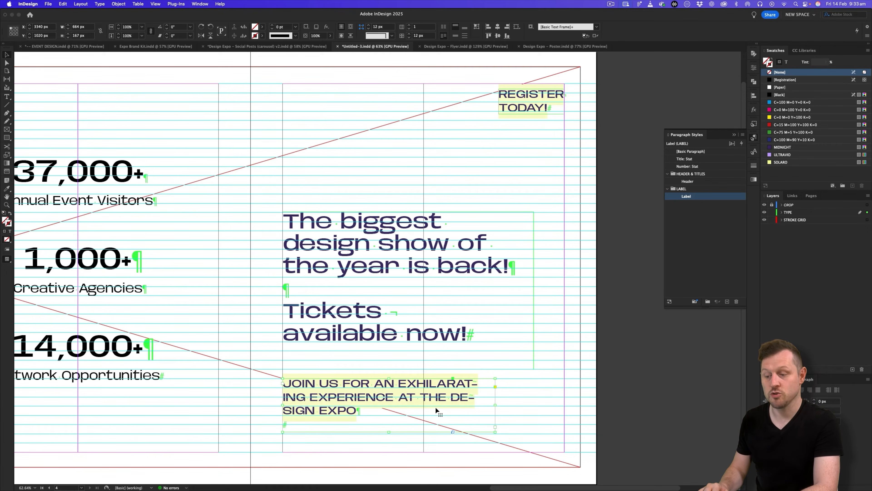
pyautogui.doubleClick(301, 423)
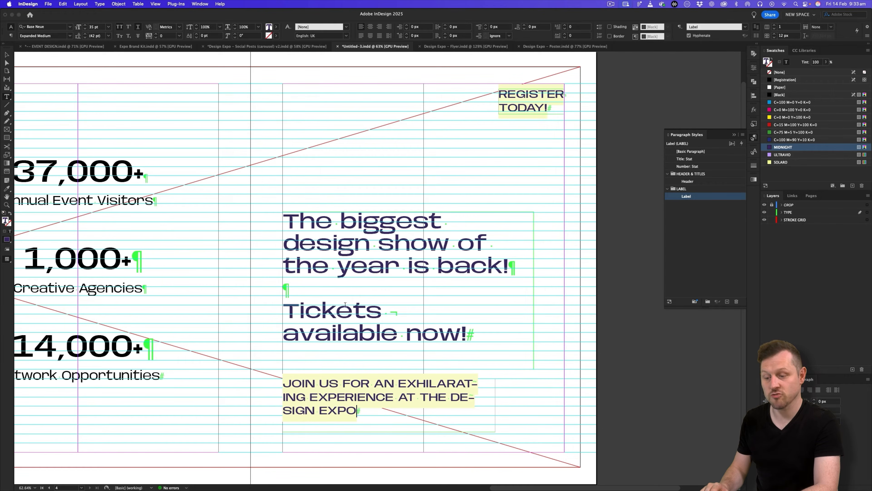
pyautogui.press('Escape')
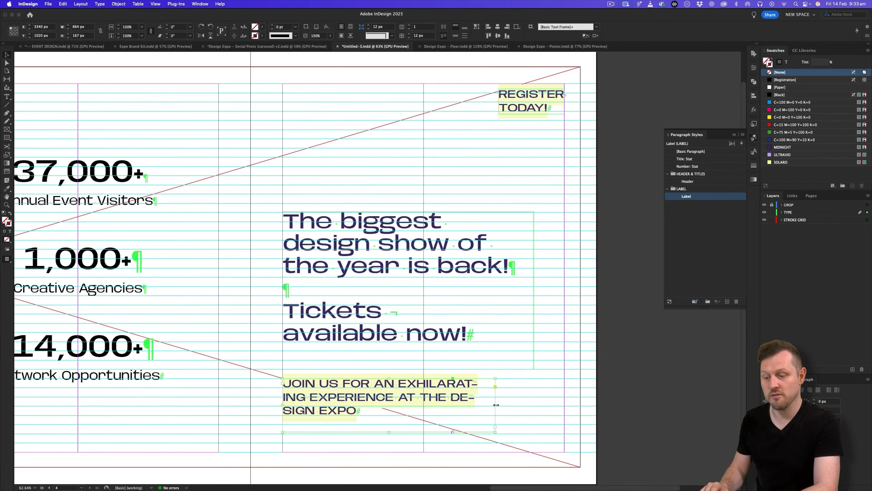
pyautogui.doubleClick(406, 381)
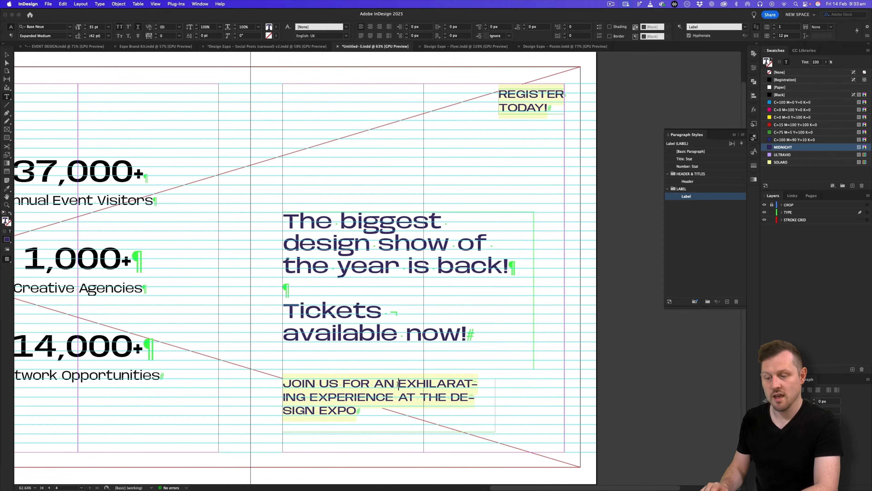
pyautogui.hotkey('shift', 'Return')
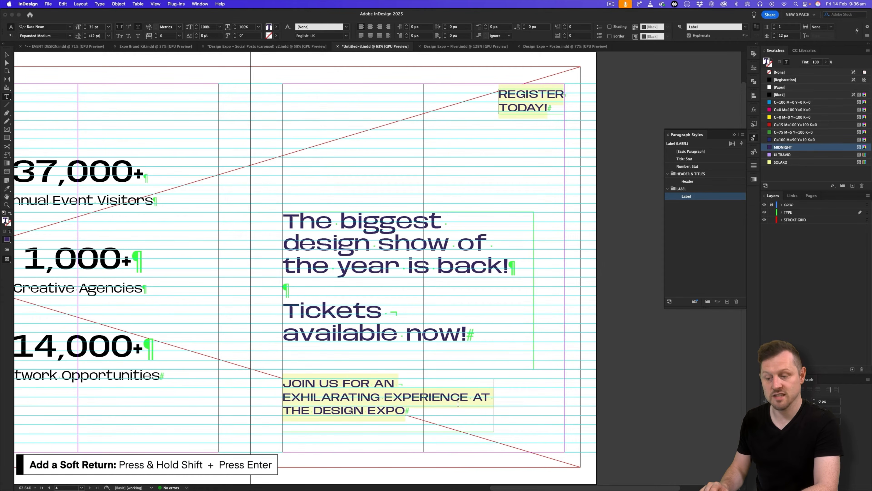
pyautogui.click(470, 396)
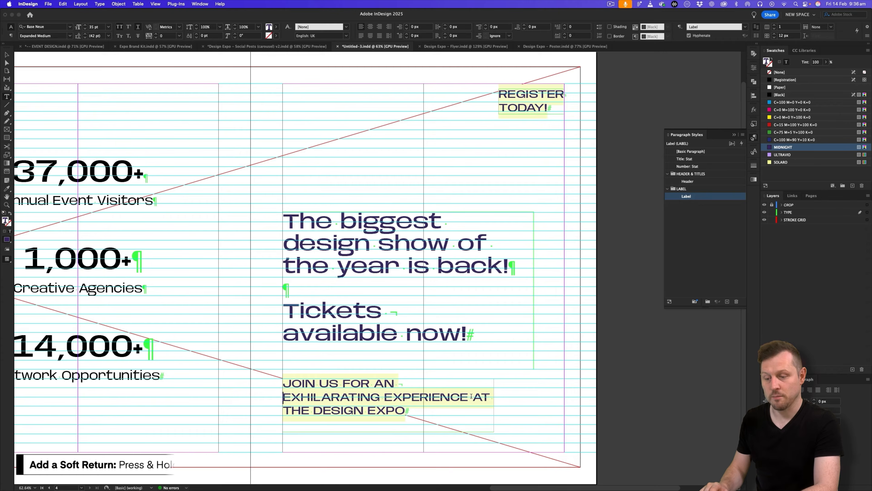
pyautogui.hotkey('shift', 'Return')
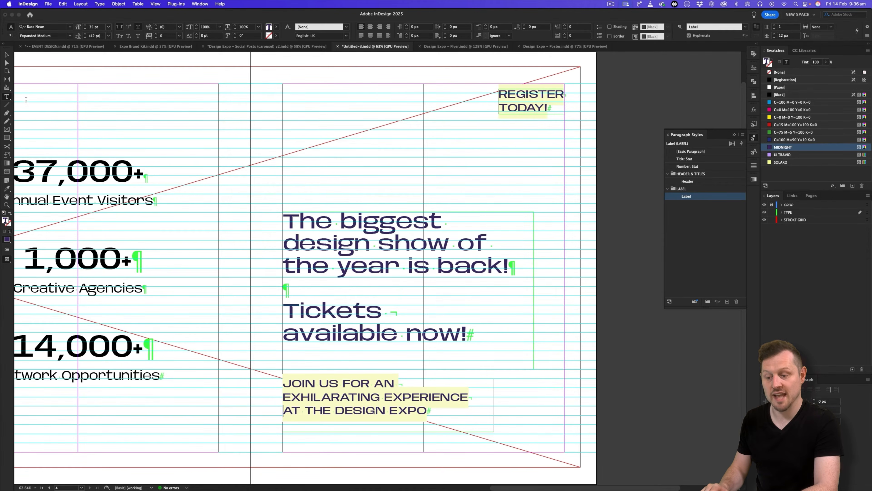
pyautogui.press('Escape')
pyautogui.doubleClick(388, 432)
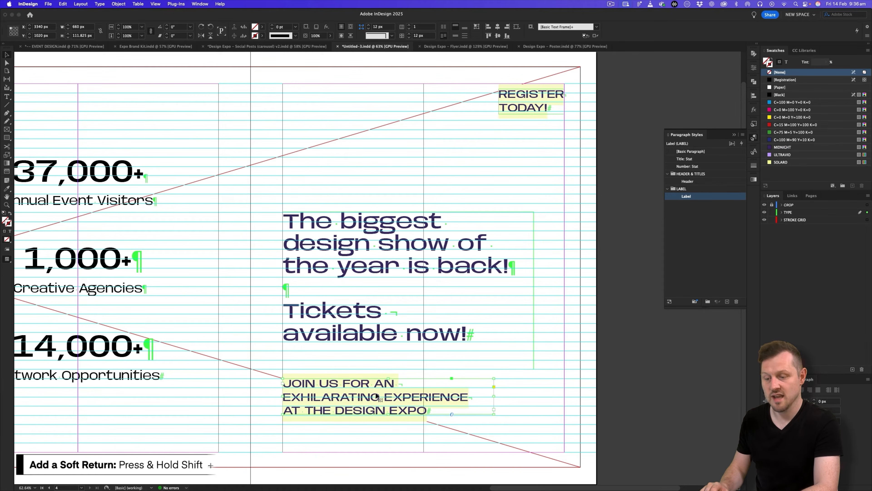
# Nudge the JOIN US label down slightly and preview the slide without guides.
pyautogui.moveTo(376, 396); pyautogui.dragTo(386, 400)
pyautogui.press('w')
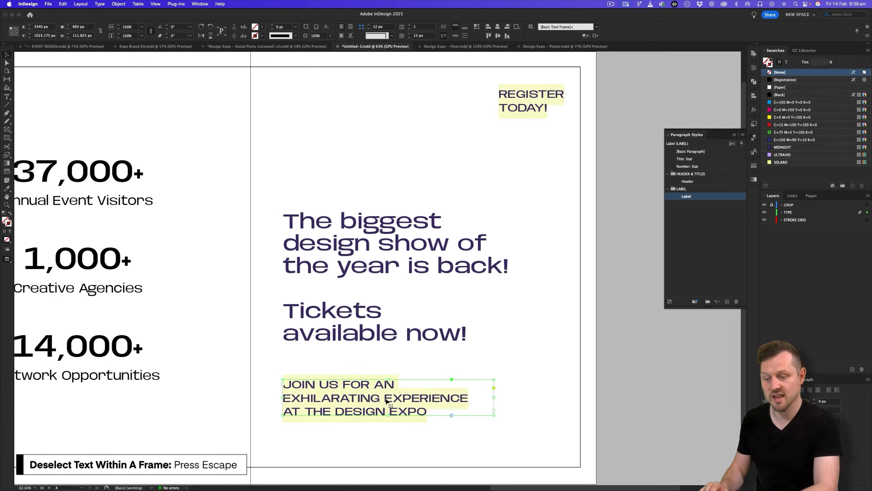
pyautogui.press('w')
pyautogui.click(393, 359)
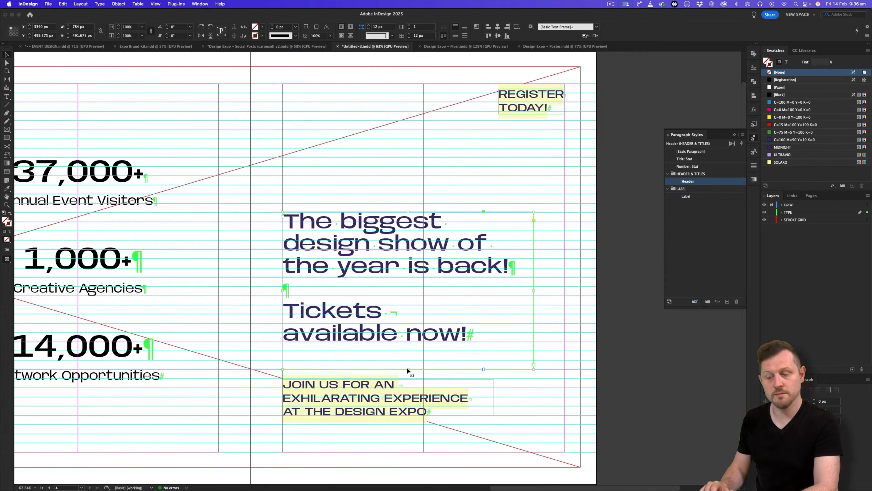
pyautogui.press('w')
pyautogui.press('super+alt+0')
pyautogui.scroll(2, 281, 285)
pyautogui.hscroll(-2, 299, 272)
pyautogui.press('v')
pyautogui.click(340, 143)
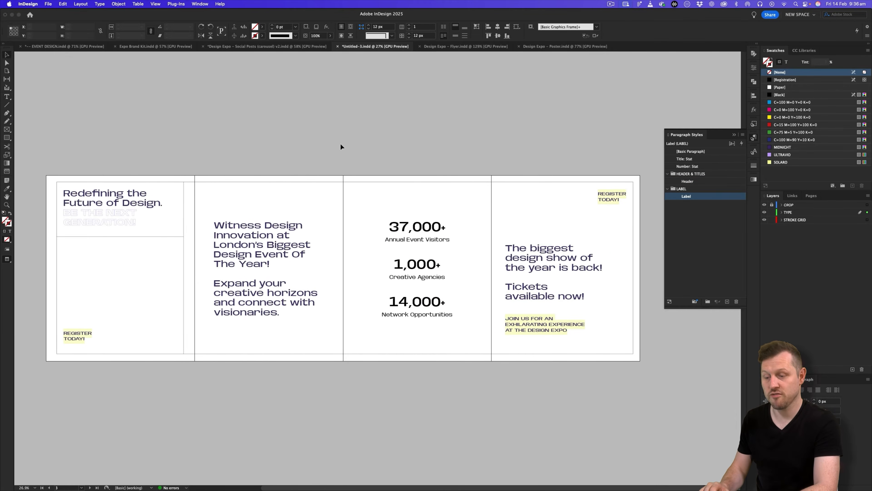
pyautogui.click(734, 134)
pyautogui.press('z')
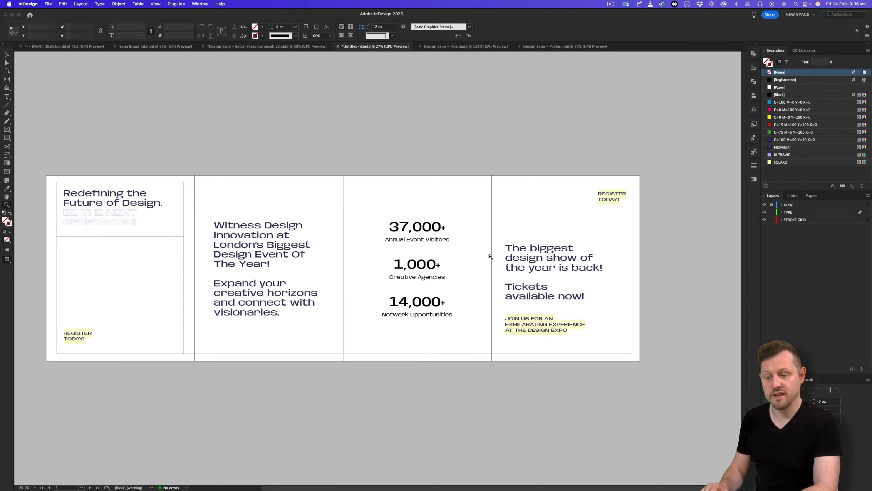
pyautogui.moveTo(489, 268); pyautogui.dragTo(503, 268)
pyautogui.click(316, 45)
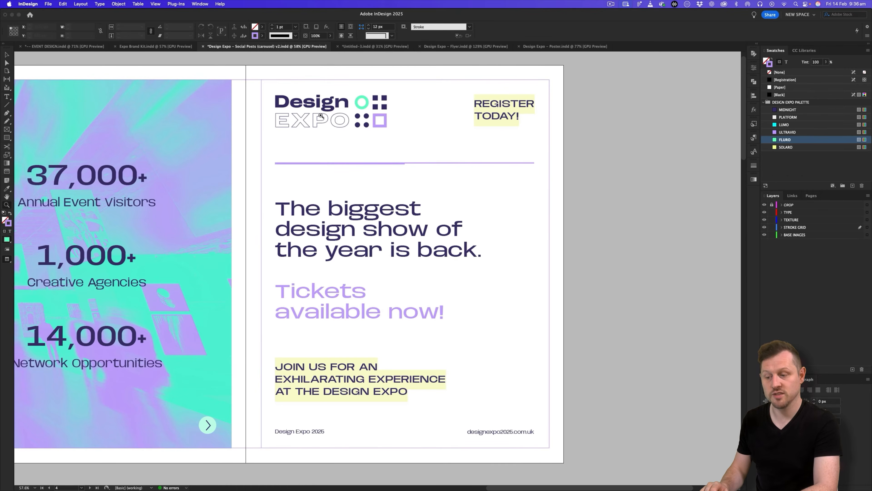
pyautogui.moveTo(342, 269); pyautogui.dragTo(329, 344)
pyautogui.hscroll(15, 329, 344)
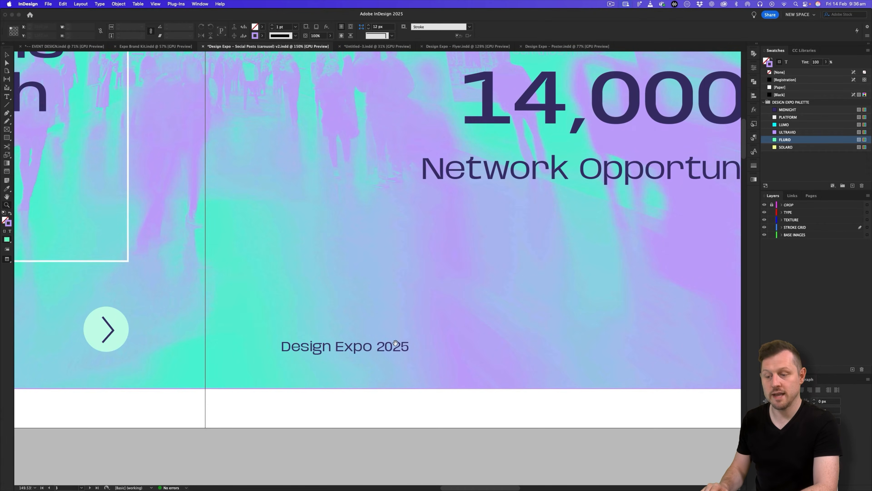
pyautogui.hscroll(15, 512, 333)
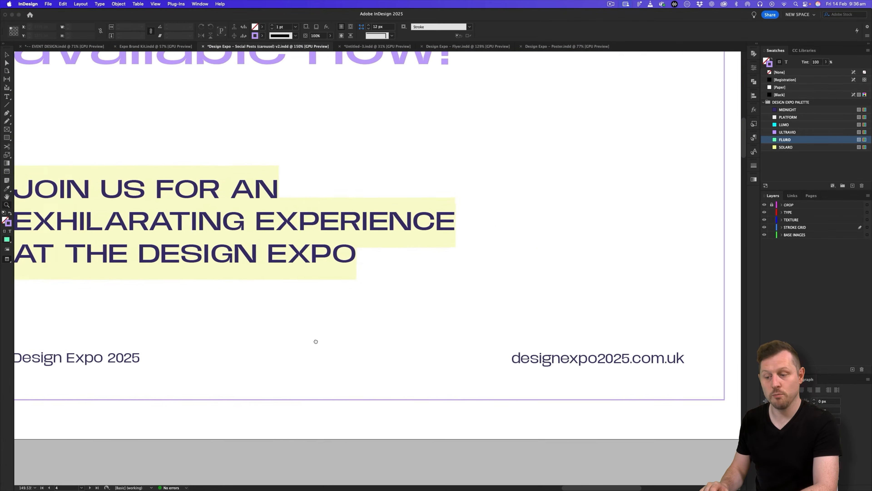
pyautogui.moveTo(484, 315); pyautogui.dragTo(411, 352)
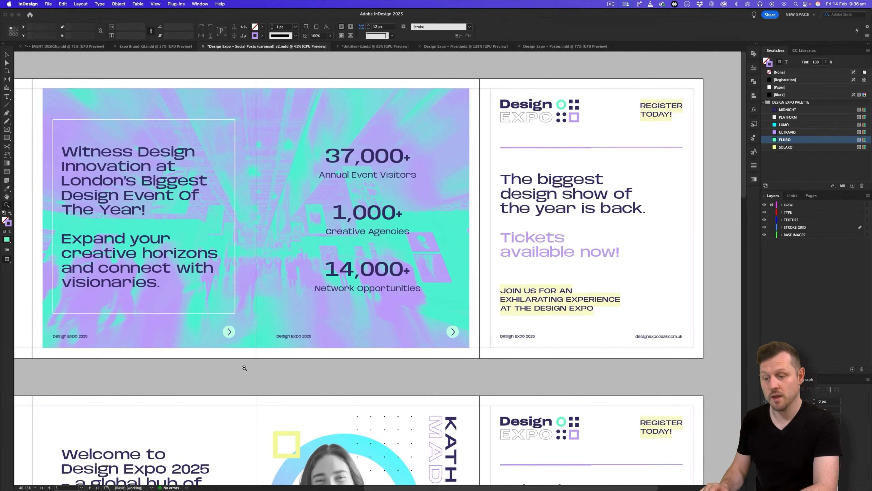
pyautogui.press('w')
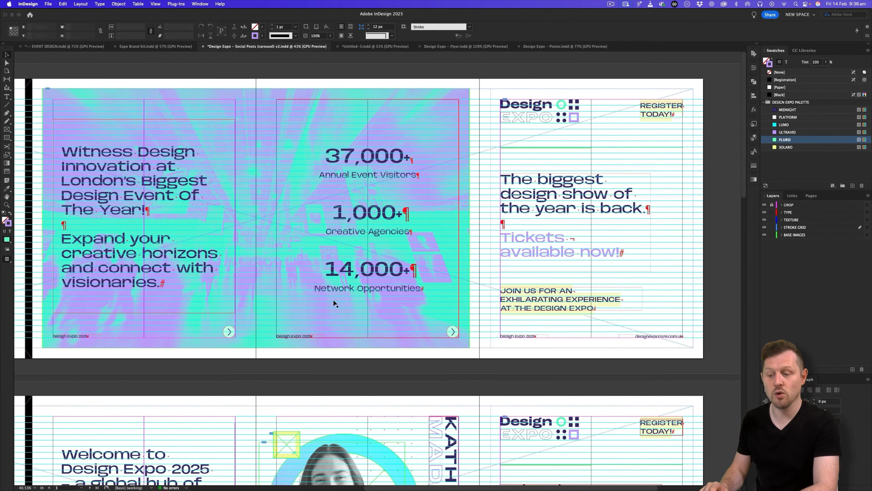
pyautogui.press('w')
pyautogui.press('z')
pyautogui.moveTo(428, 286); pyautogui.dragTo(376, 293)
pyautogui.moveTo(341, 268); pyautogui.dragTo(385, 304)
pyautogui.moveTo(206, 258); pyautogui.dragTo(325, 225)
pyautogui.moveTo(555, 228); pyautogui.dragTo(292, 253)
pyautogui.moveTo(601, 234); pyautogui.dragTo(349, 240)
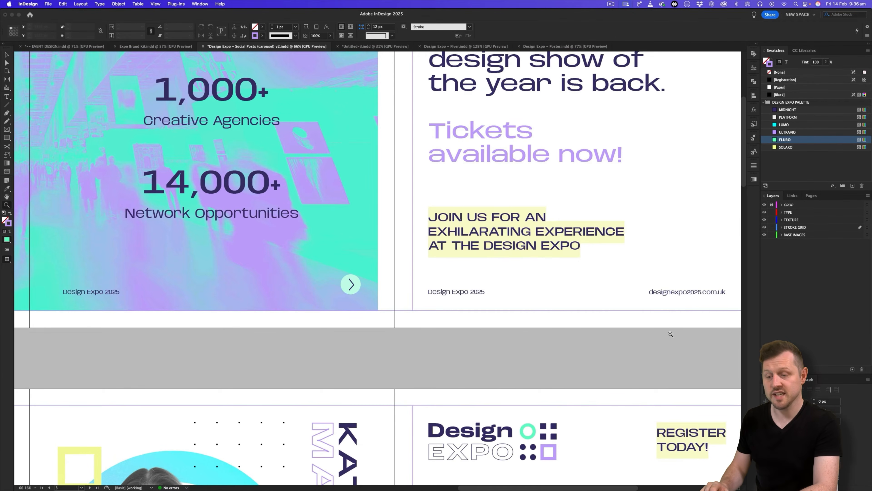
pyautogui.moveTo(633, 304); pyautogui.dragTo(565, 315)
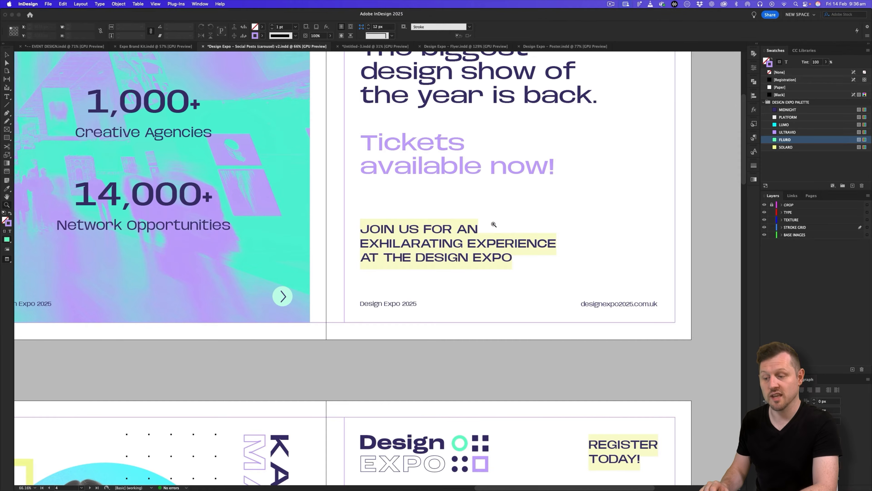
pyautogui.moveTo(492, 224); pyautogui.dragTo(456, 331)
pyautogui.press('v')
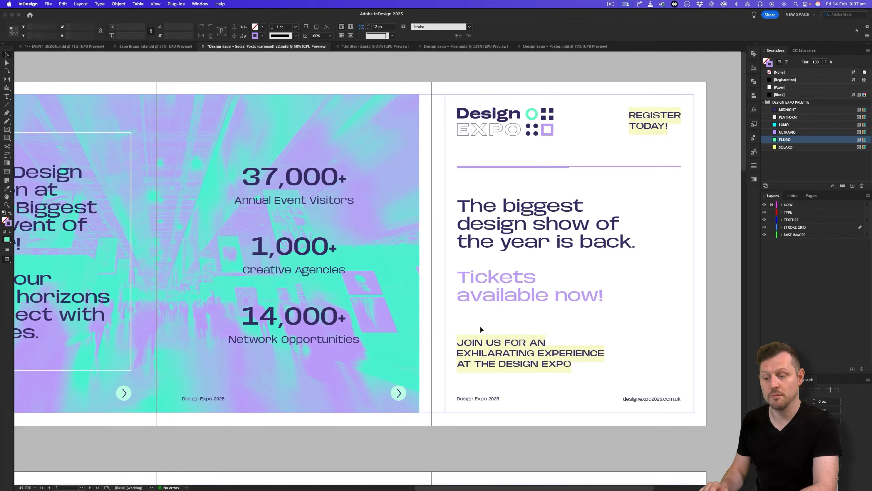
pyautogui.hscroll(-5, 497, 330)
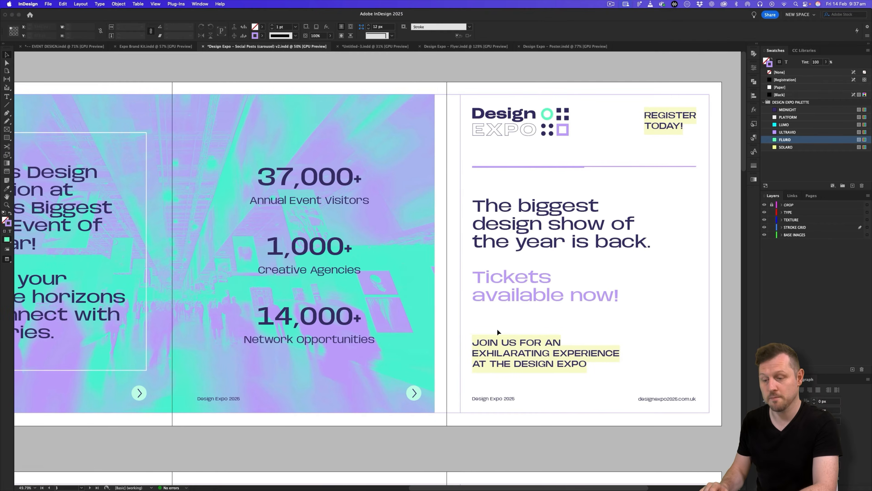
pyautogui.hscroll(-1, 497, 331)
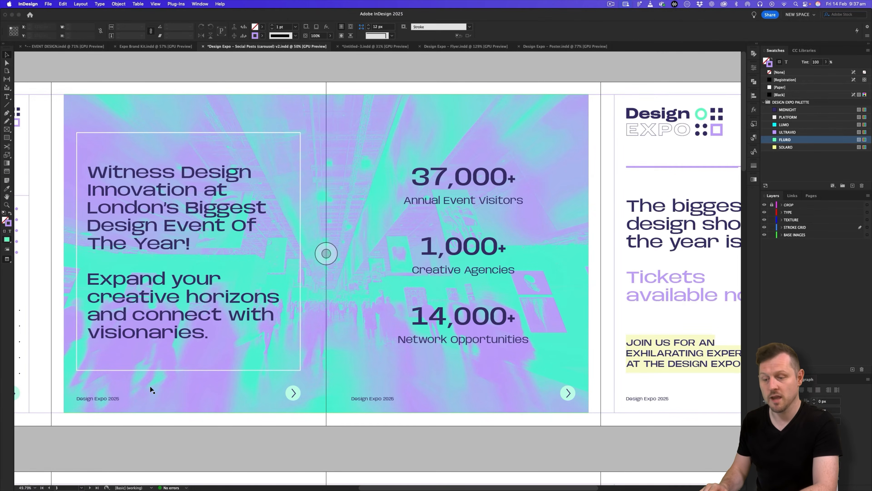
pyautogui.hscroll(5, 423, 385)
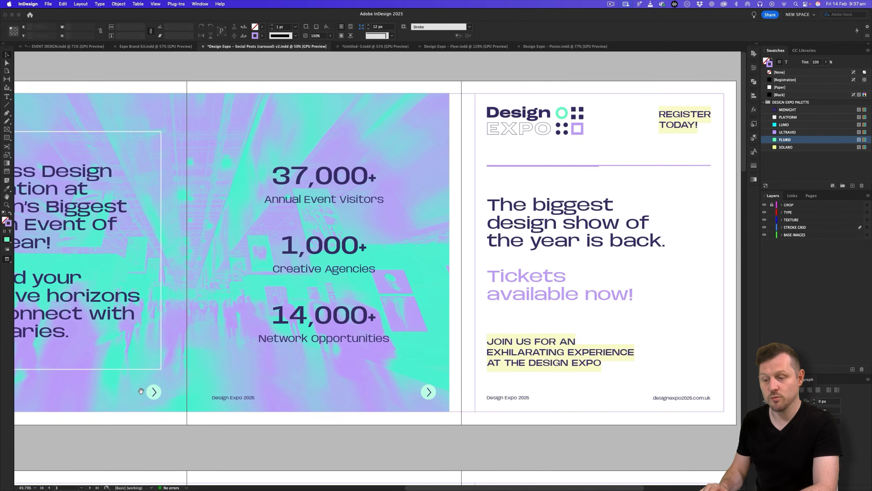
pyautogui.moveTo(141, 390); pyautogui.dragTo(526, 392)
pyautogui.moveTo(580, 394); pyautogui.dragTo(437, 400)
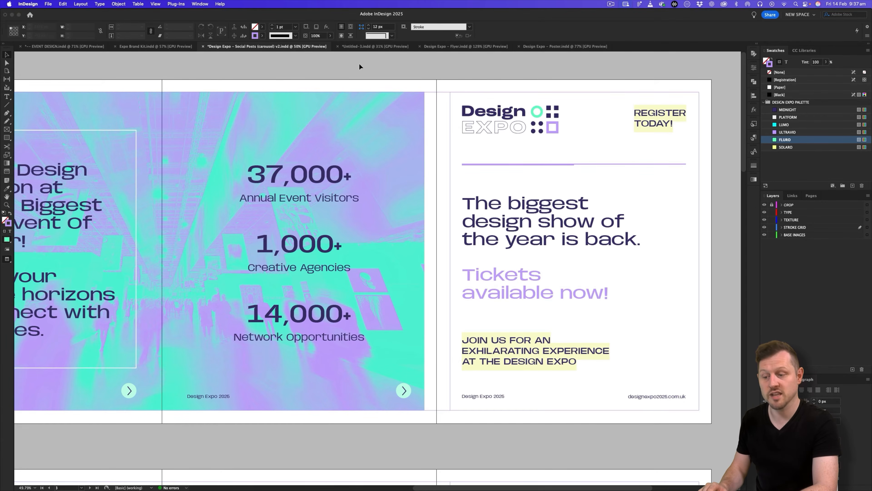
pyautogui.click(356, 47)
pyautogui.moveTo(299, 245); pyautogui.dragTo(386, 260)
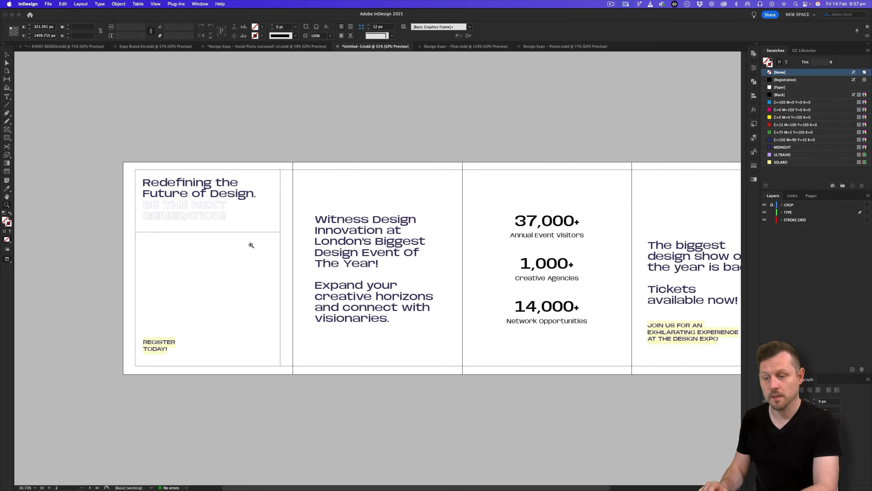
# Duplicate the REGISTER TODAY! label to the bottom of slide two and reset its text to [Basic Paragraph].
pyautogui.scroll(2, 275, 245)
pyautogui.moveTo(108, 369); pyautogui.dragTo(322, 375)
pyautogui.scroll(2, 315, 399)
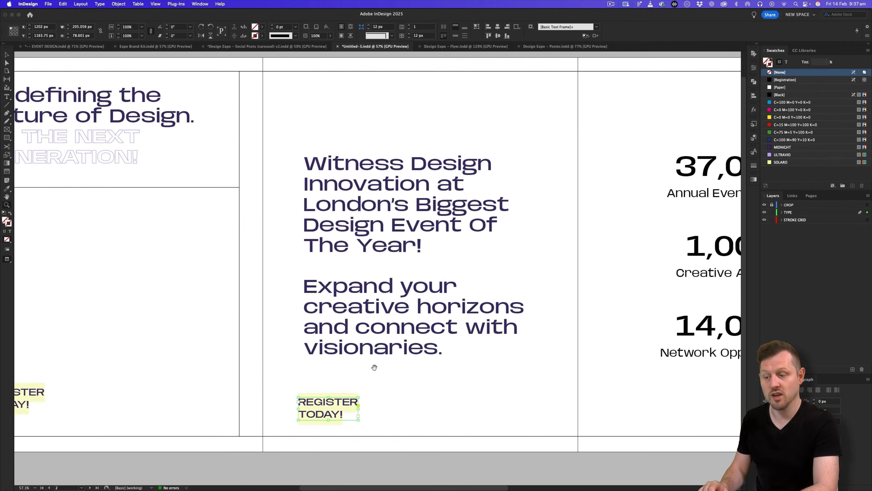
pyautogui.moveTo(374, 367); pyautogui.dragTo(327, 367)
pyautogui.press('w')
pyautogui.moveTo(281, 403); pyautogui.dragTo(267, 409)
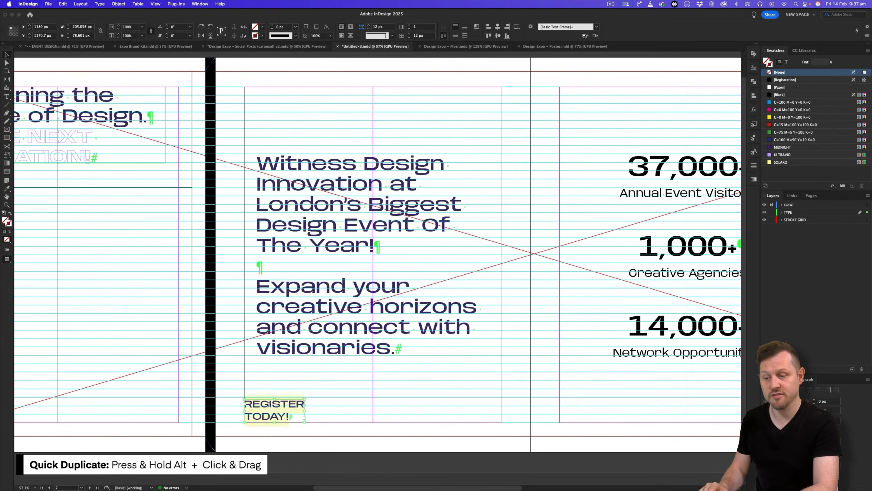
pyautogui.doubleClick(267, 408)
pyautogui.press('super+a')
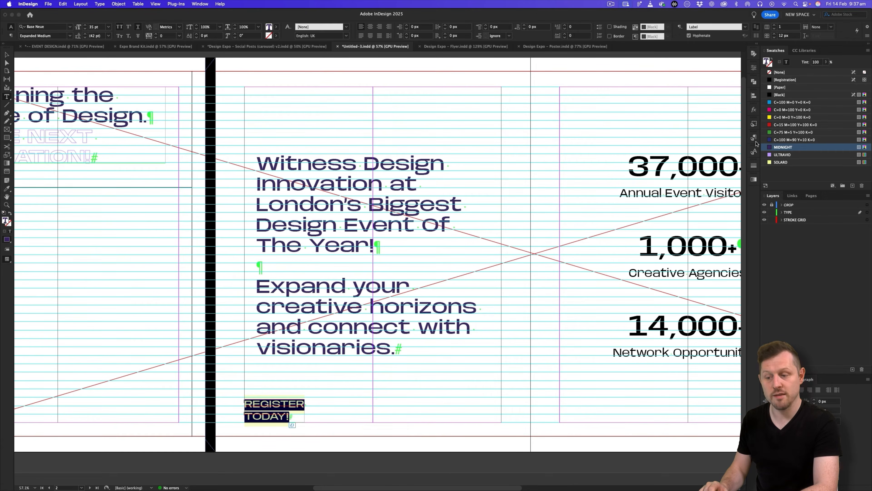
pyautogui.click(755, 138)
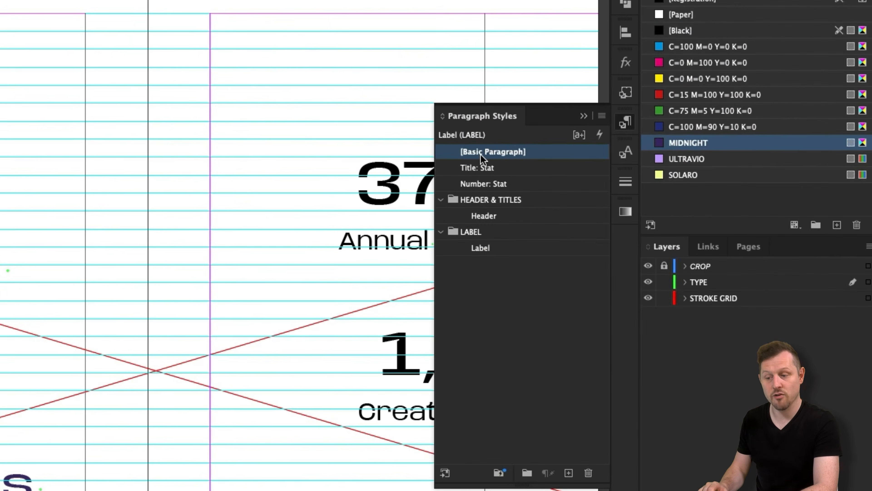
pyautogui.click(689, 151)
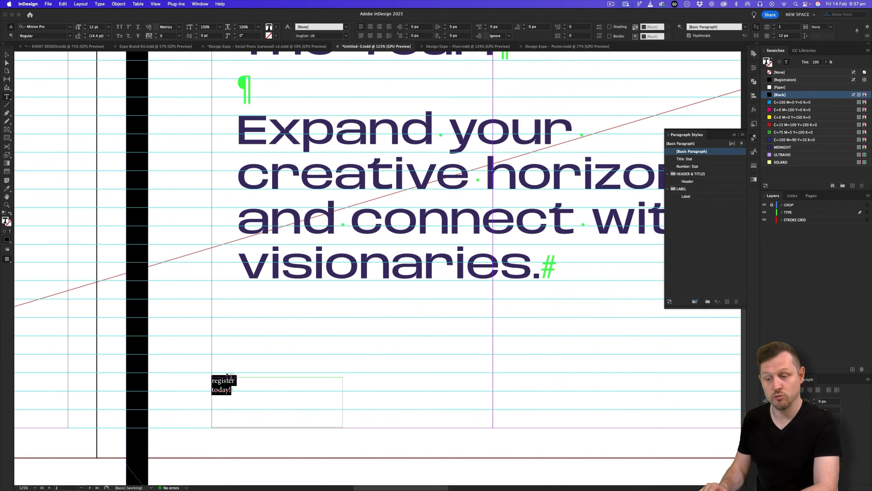
# Paste 'Design Expo 2025' from the copy document over the label's text.
pyautogui.press('super+Tab')
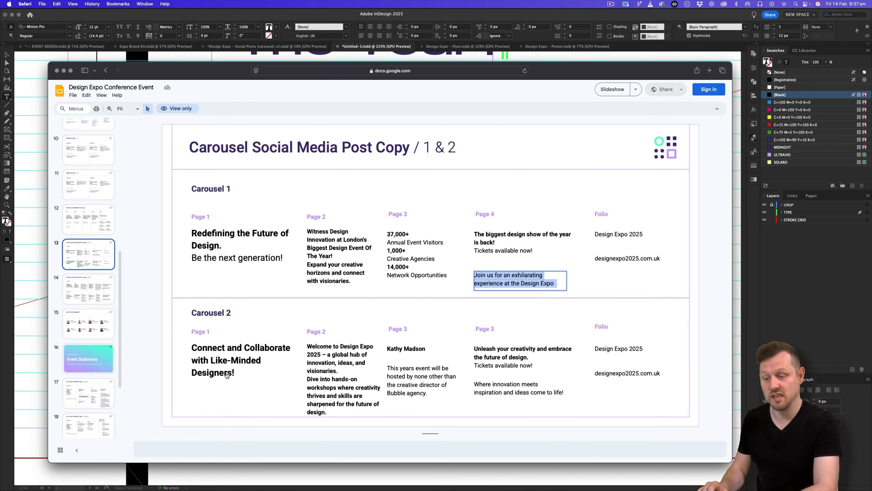
pyautogui.tripleClick(619, 234)
pyautogui.press('super+c')
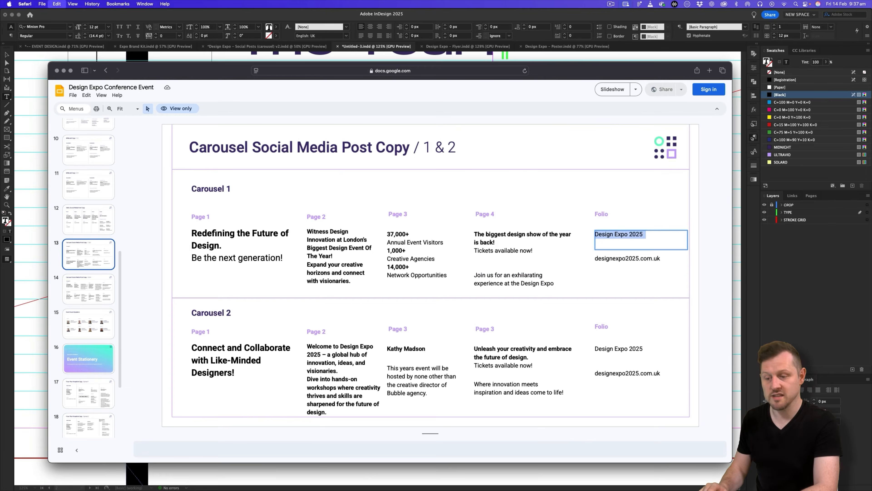
pyautogui.press('super+Tab')
pyautogui.press('super+v')
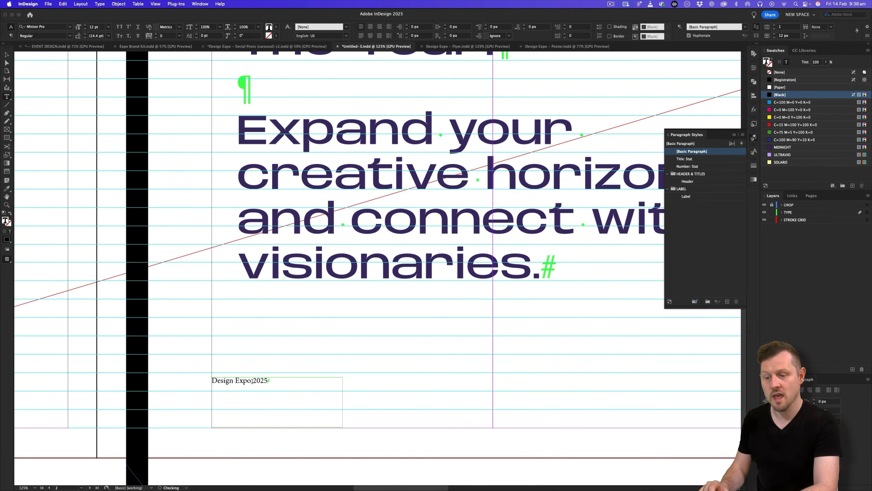
# Set the folio text to Base Neue Wide at 18 pt.
pyautogui.click(47, 29)
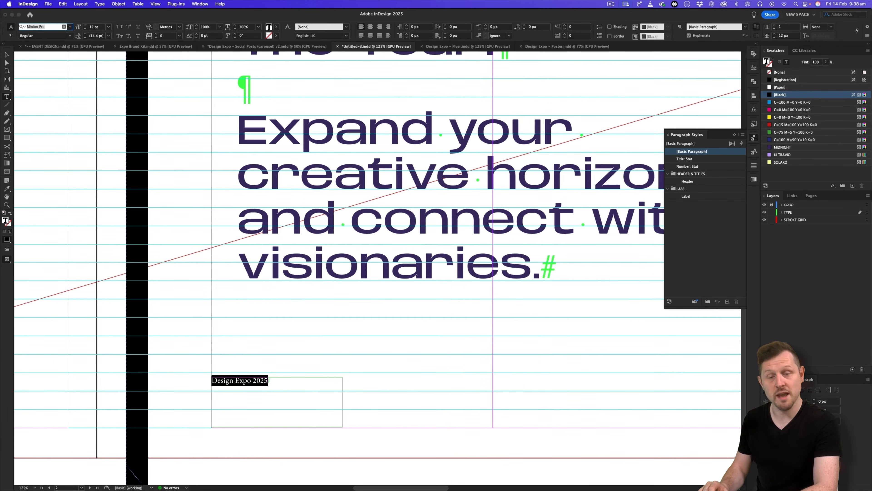
pyautogui.write('base')
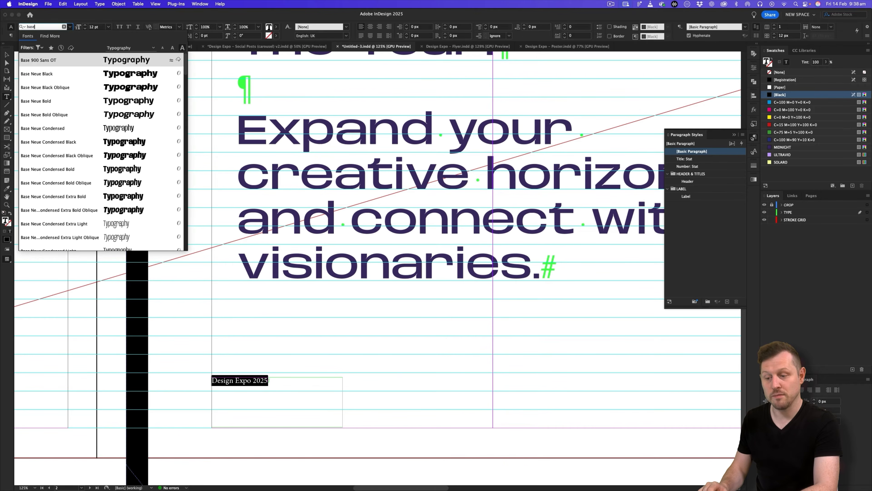
pyautogui.click(50, 78)
pyautogui.click(70, 36)
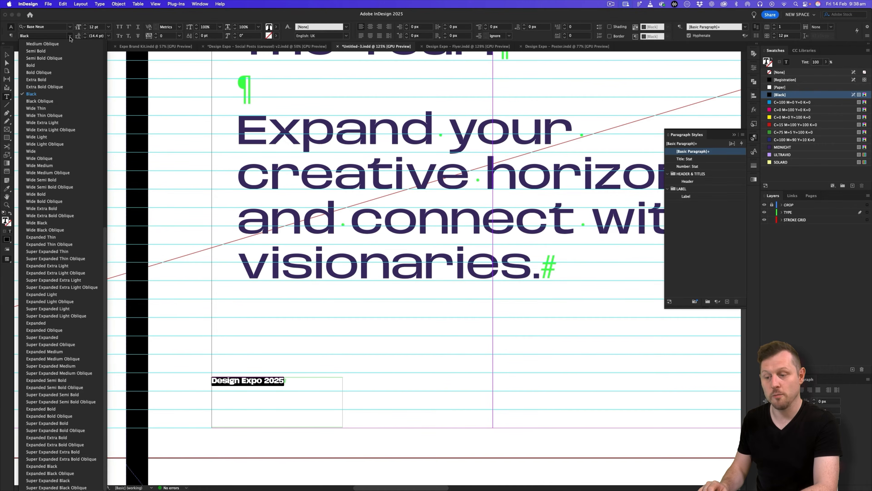
pyautogui.click(38, 152)
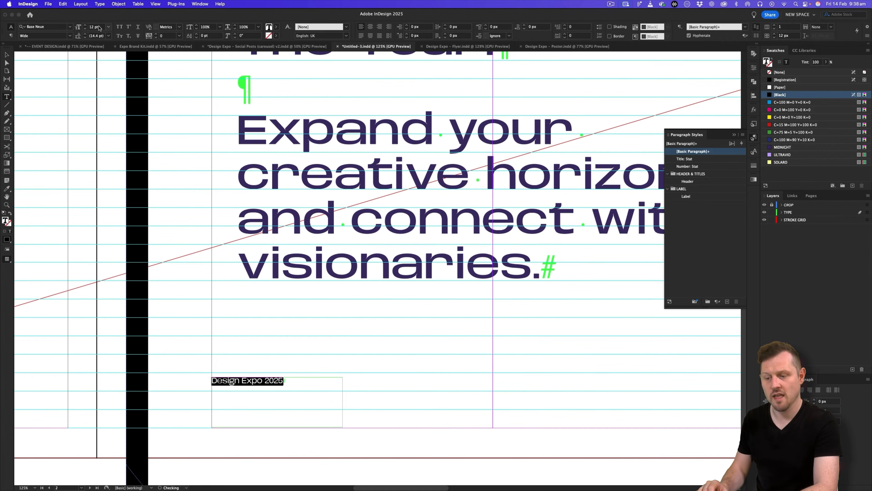
pyautogui.press('Return')
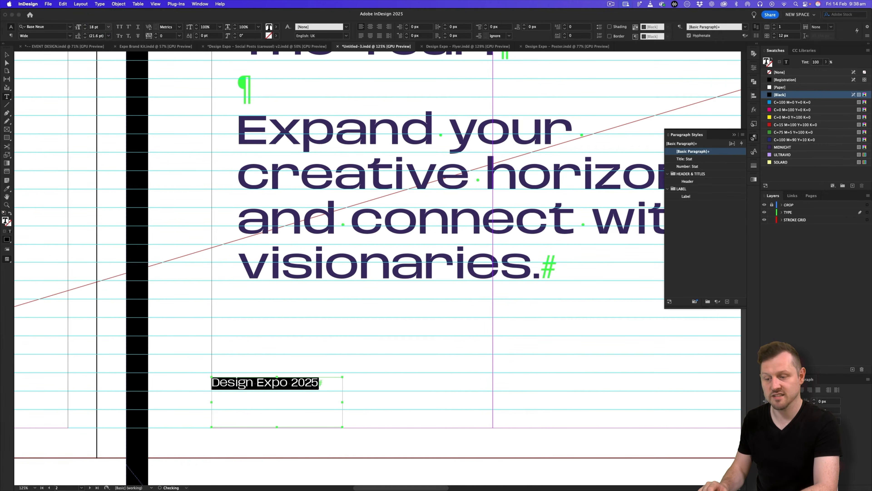
# Widen the folio frame slightly, align its text to the bottom, and fit the frame height to the text.
pyautogui.press('Escape')
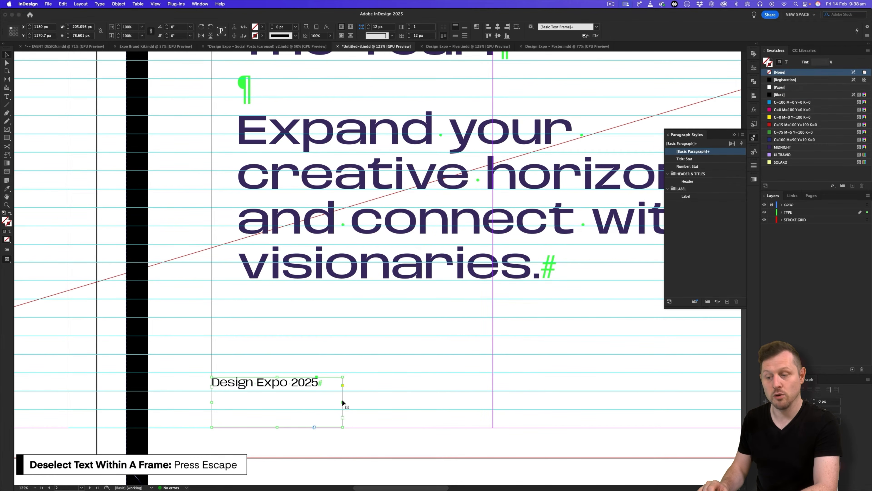
pyautogui.moveTo(344, 403); pyautogui.dragTo(352, 402)
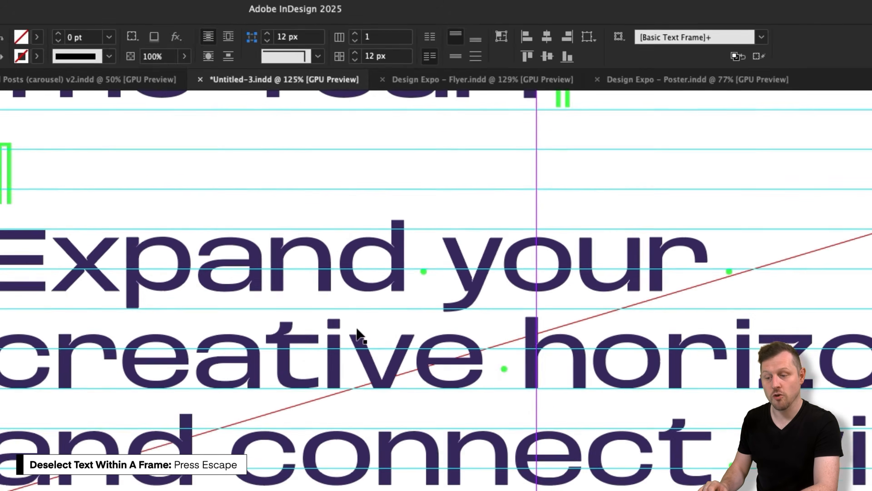
pyautogui.click(482, 51)
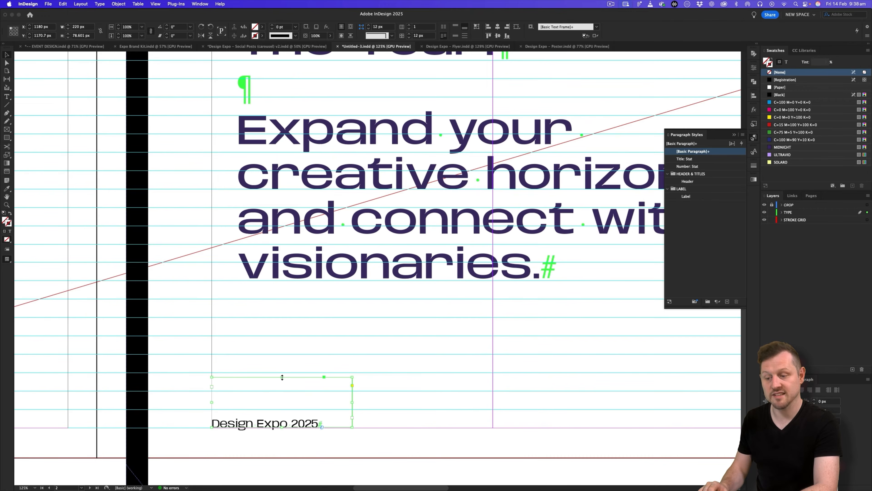
pyautogui.doubleClick(282, 377)
pyautogui.click(258, 442)
pyautogui.scroll(-5, 277, 427)
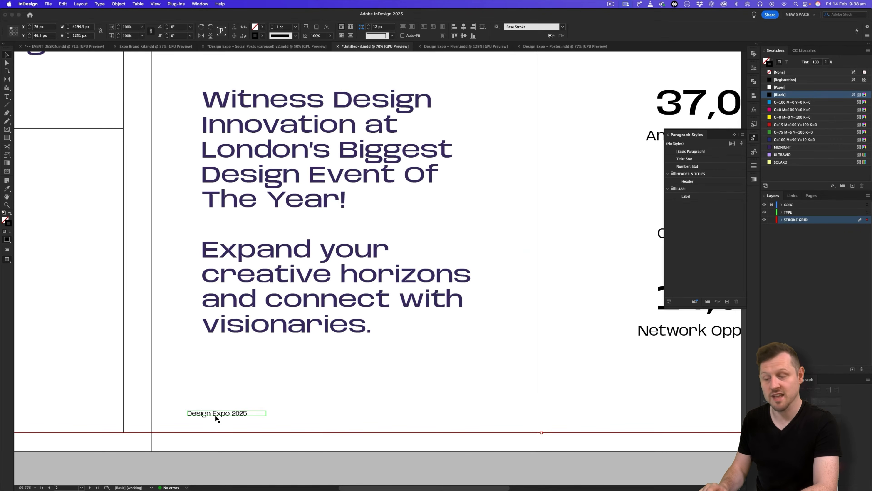
pyautogui.hscroll(3, 224, 415)
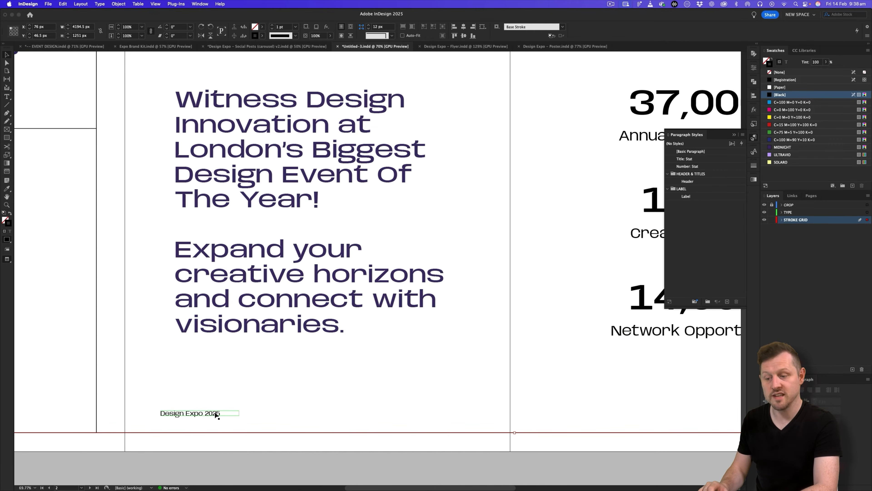
# Save the Design Expo 2025 line's Base Neue Wide 18 pt formatting as paragraph style 'Folio'.
pyautogui.tripleClick(217, 415)
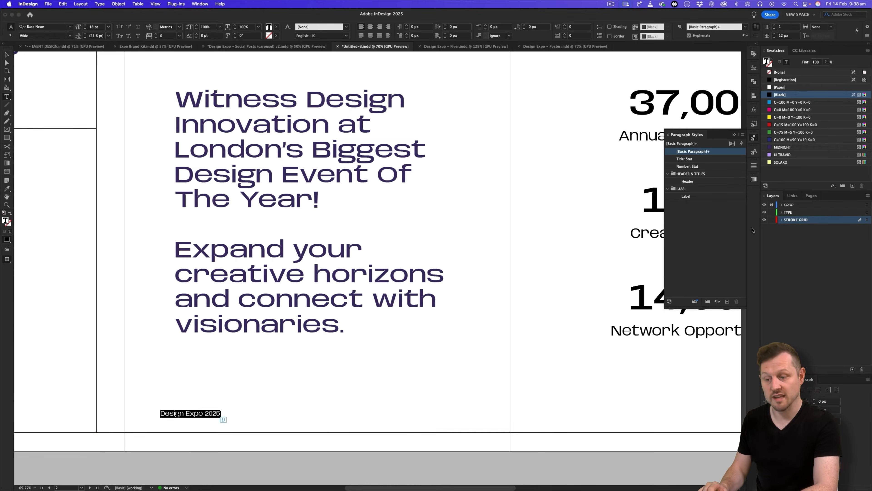
pyautogui.click(742, 134)
pyautogui.click(717, 141)
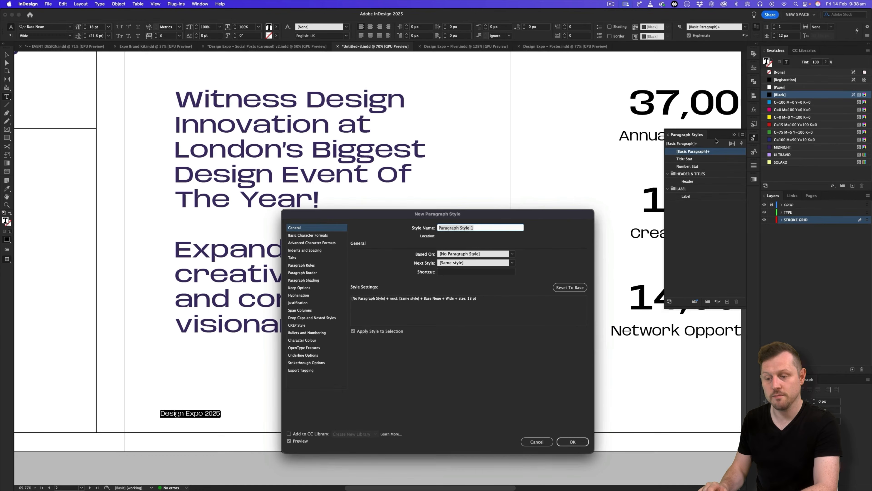
pyautogui.write('Folio')
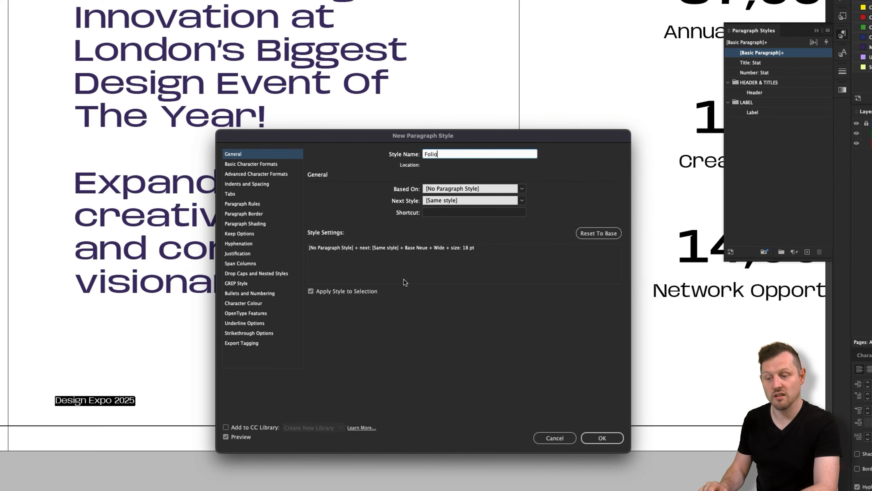
pyautogui.click(616, 440)
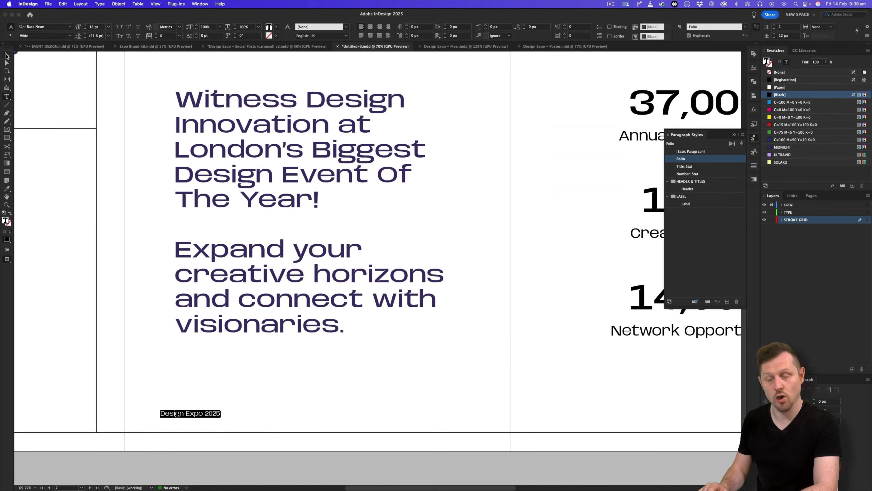
pyautogui.press('Escape')
# Move the folio onto the stats slide and duplicate it onto the final slide.
pyautogui.press('w')
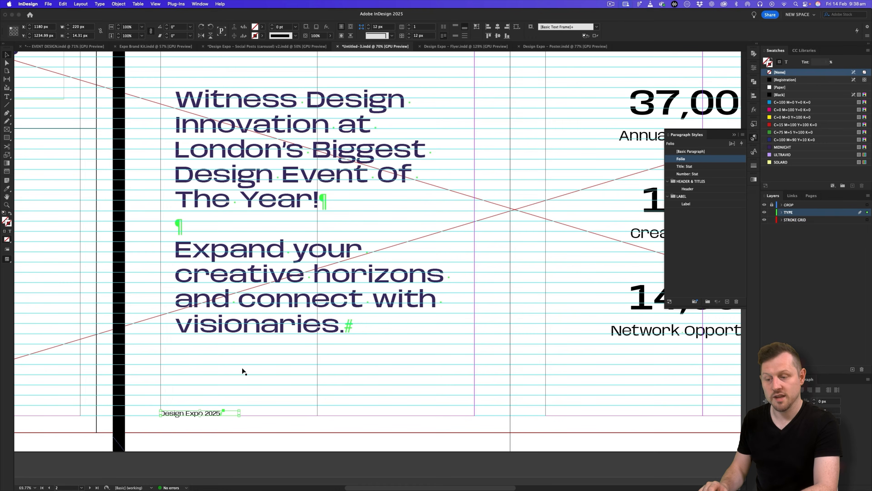
pyautogui.moveTo(191, 413); pyautogui.dragTo(495, 384)
pyautogui.moveTo(495, 384); pyautogui.dragTo(325, 385)
pyautogui.moveTo(454, 382); pyautogui.dragTo(223, 382)
pyautogui.moveTo(174, 424); pyautogui.dragTo(469, 432)
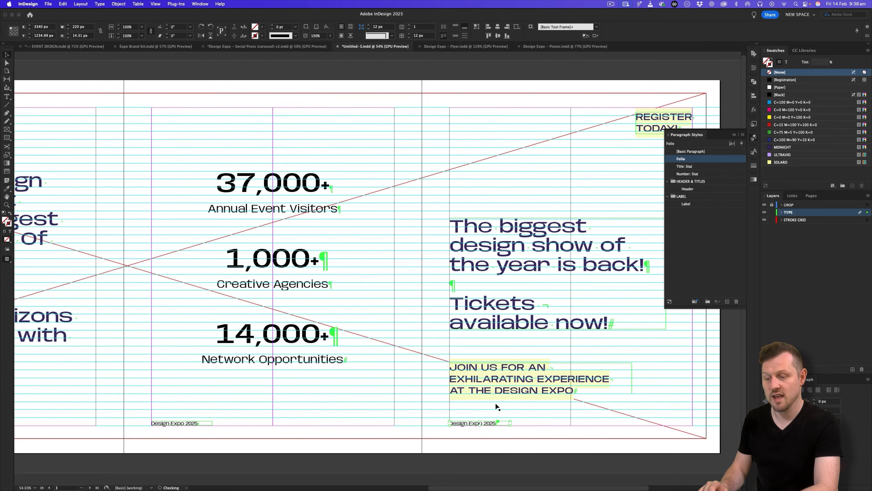
# Duplicate the folio again to the bottom right of the final slide.
pyautogui.press('w')
pyautogui.press('z')
pyautogui.moveTo(431, 282); pyautogui.dragTo(431, 319)
pyautogui.press('w')
pyautogui.moveTo(395, 408); pyautogui.dragTo(595, 387)
pyautogui.press('z')
# Copy the website address from the Folio column of the copy document.
pyautogui.press('super+Tab')
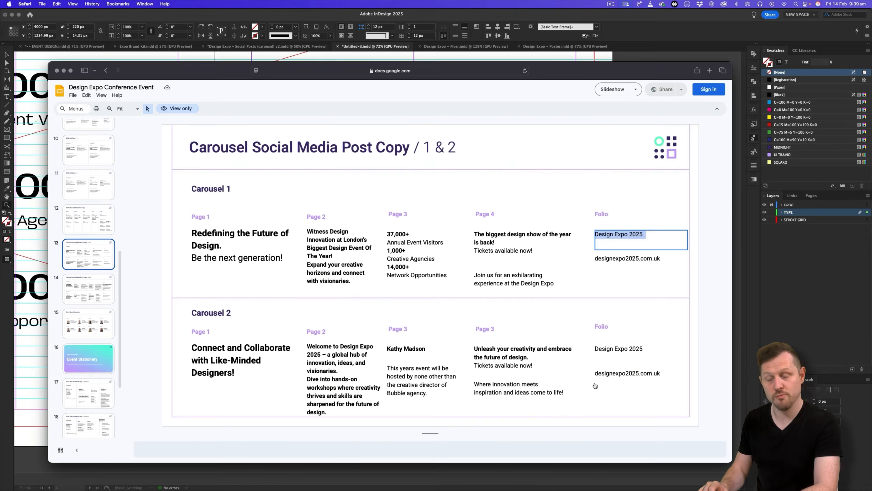
pyautogui.doubleClick(611, 261)
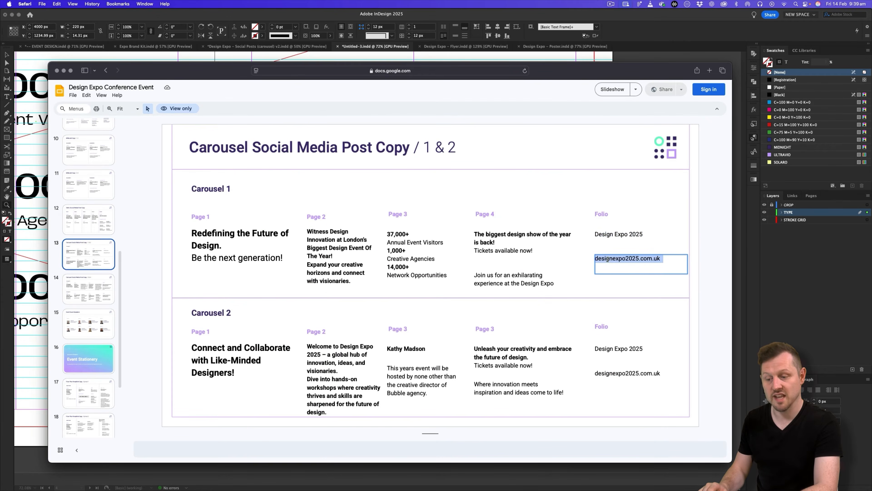
pyautogui.press('super+Tab')
# Replace the final slide's right-hand folio text with the pasted website address designexpo2025.com.uk.
pyautogui.doubleClick(525, 406)
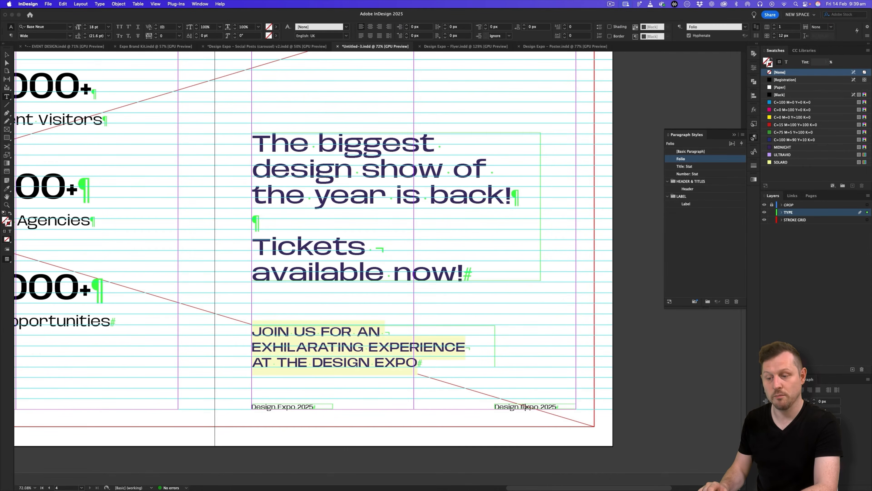
pyautogui.press('super+a')
pyautogui.write('designexpo2025.com.uk')
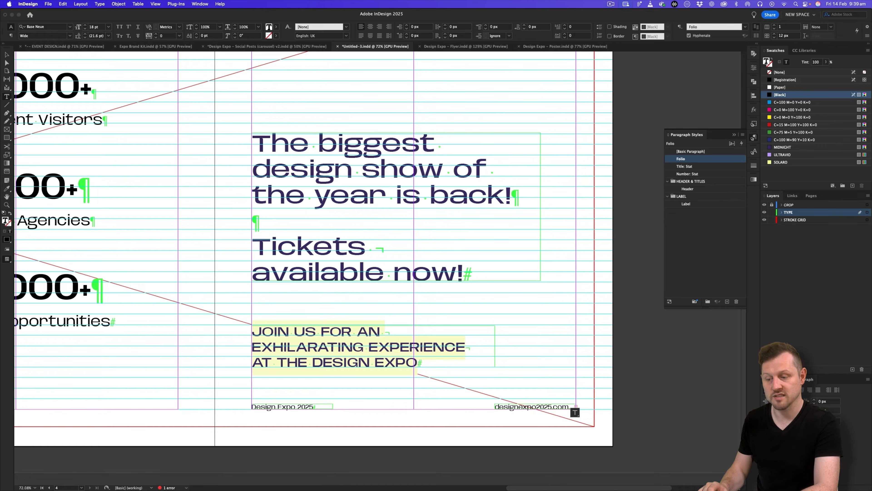
pyautogui.click(7, 55)
# Widen the website address frame, right-align the address, and fit the frame to its text.
pyautogui.moveTo(501, 398); pyautogui.dragTo(655, 419)
pyautogui.doubleClick(630, 401)
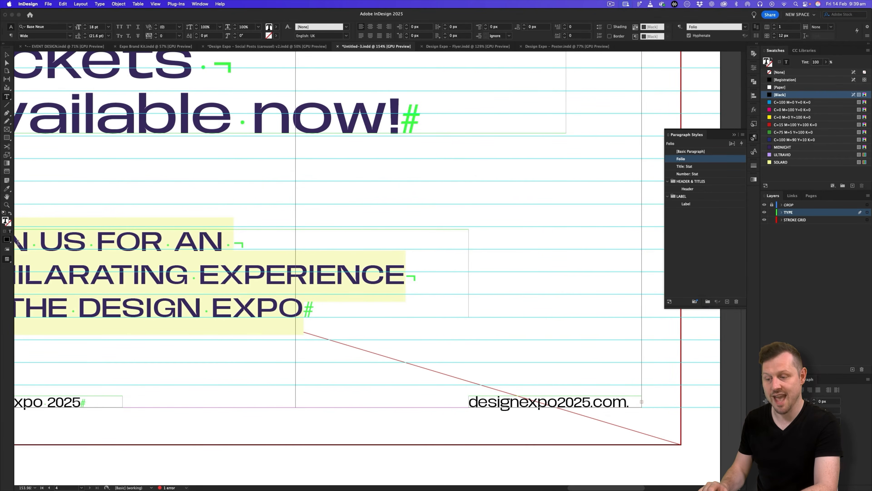
pyautogui.click(8, 57)
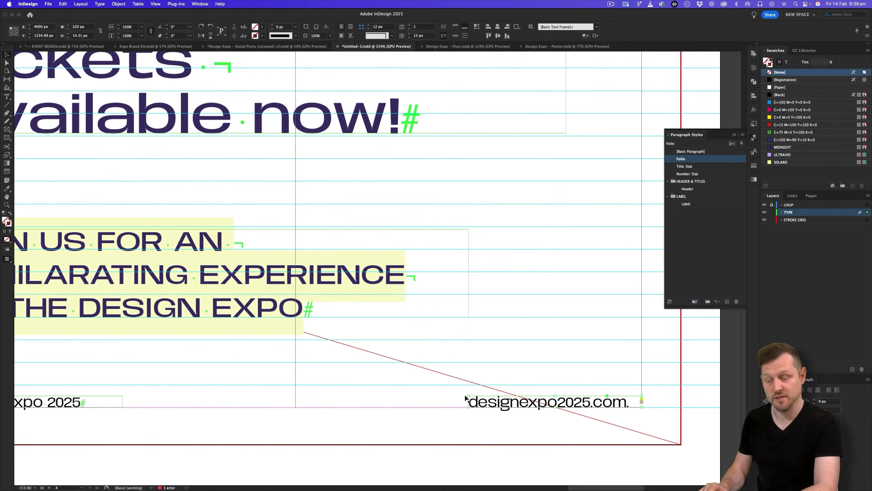
pyautogui.moveTo(469, 396); pyautogui.dragTo(409, 365)
pyautogui.doubleClick(614, 386)
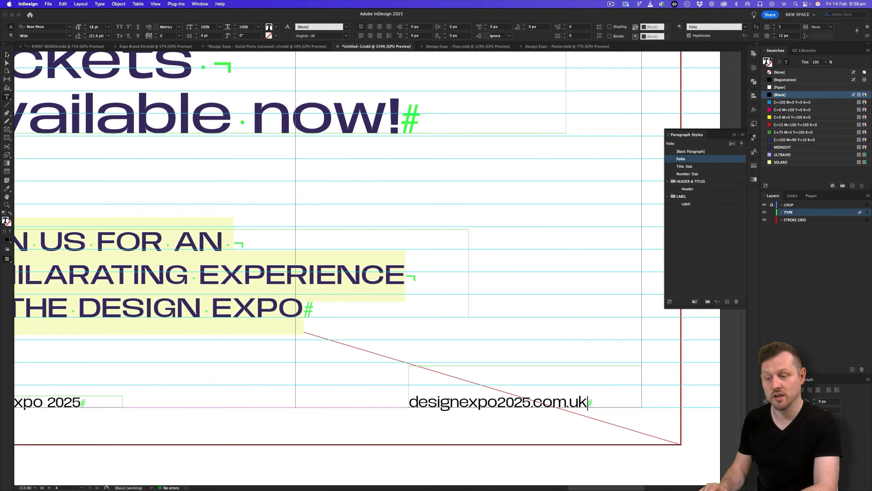
pyautogui.press('super+a')
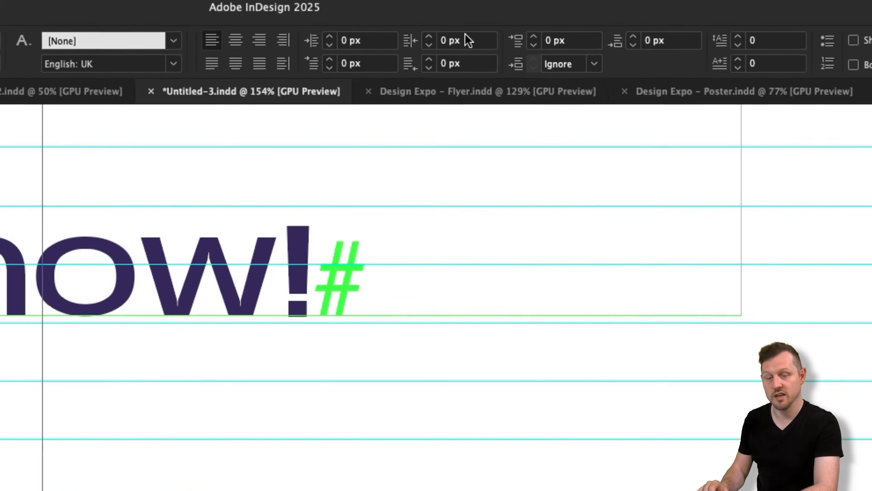
pyautogui.click(259, 40)
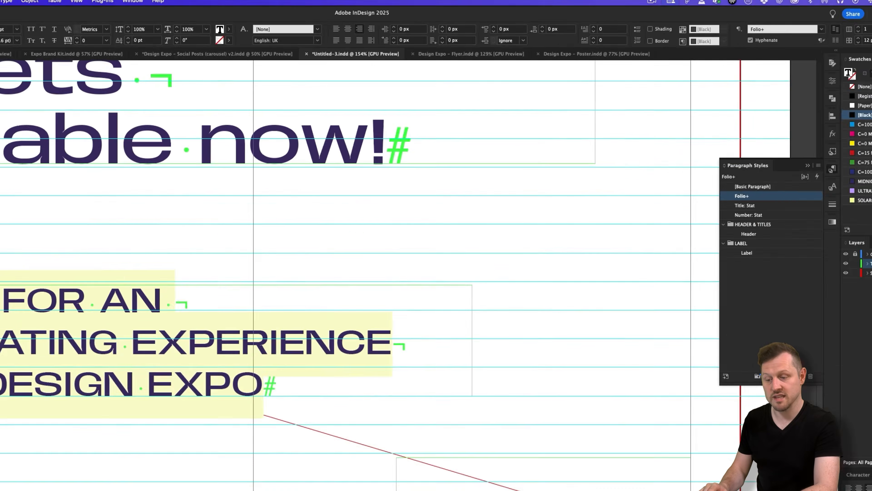
pyautogui.press('Escape')
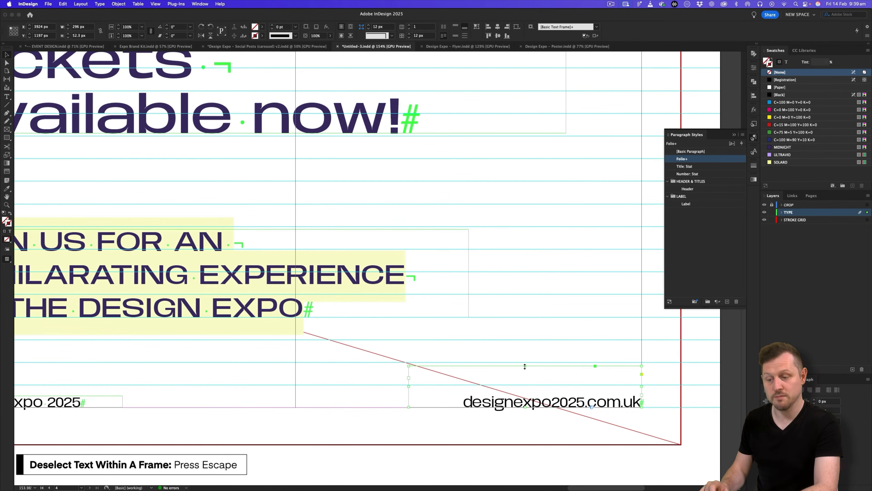
pyautogui.doubleClick(525, 366)
# Nudge the JOIN US text block slightly higher and zoom out to view the whole spread.
pyautogui.press('z')
pyautogui.moveTo(544, 362); pyautogui.dragTo(458, 345)
pyautogui.press('w')
pyautogui.moveTo(382, 315); pyautogui.dragTo(436, 340)
pyautogui.press('v')
pyautogui.moveTo(393, 362); pyautogui.dragTo(399, 355)
pyautogui.press('z')
pyautogui.moveTo(468, 291); pyautogui.dragTo(403, 324)
pyautogui.press('v')
pyautogui.press('z')
pyautogui.moveTo(486, 317); pyautogui.dragTo(452, 263)
pyautogui.press('v')
pyautogui.click(428, 390)
pyautogui.press('z')
pyautogui.press('v')
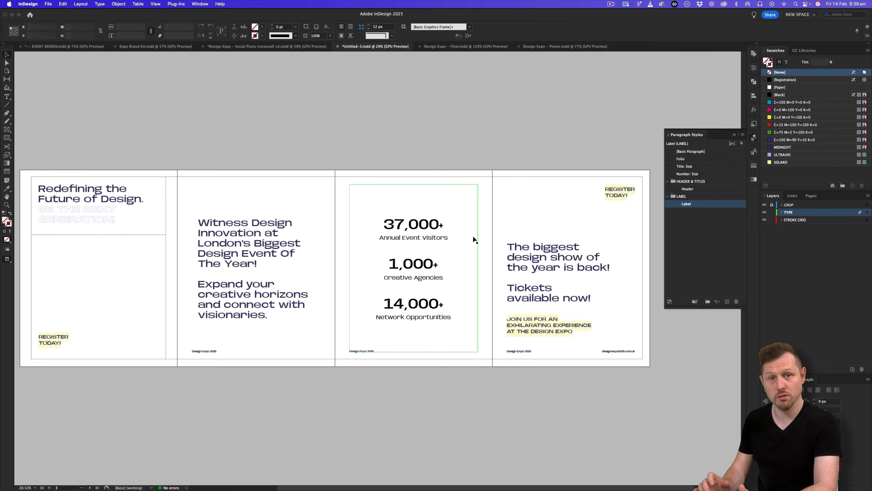
# Save the carousel document and close the Paragraph Styles panel.
pyautogui.press('super+s')
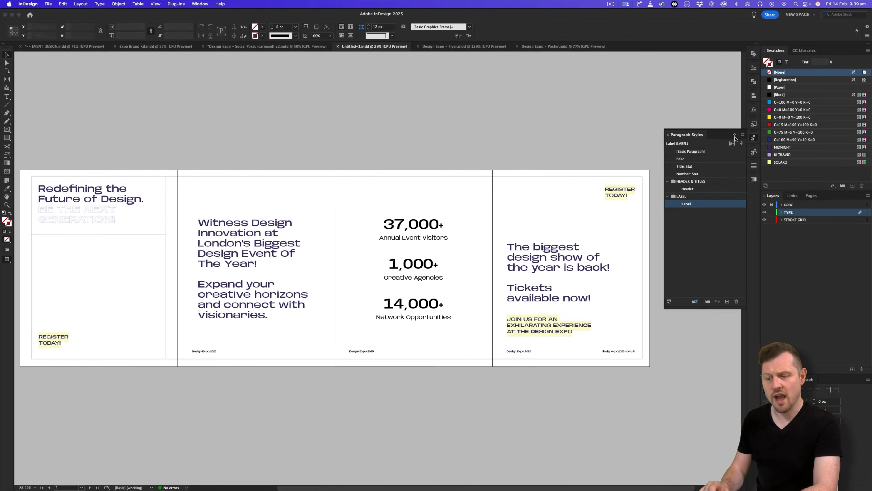
pyautogui.click(735, 134)
pyautogui.hscroll(-3, 468, 239)
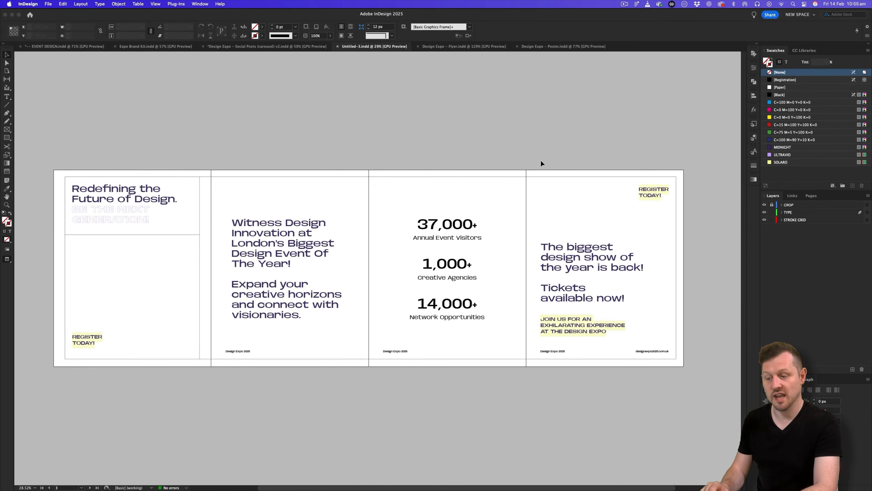
# Review the slides of the Social Posts carousel document.
pyautogui.click(284, 46)
pyautogui.press('z')
pyautogui.moveTo(326, 74); pyautogui.dragTo(358, 219)
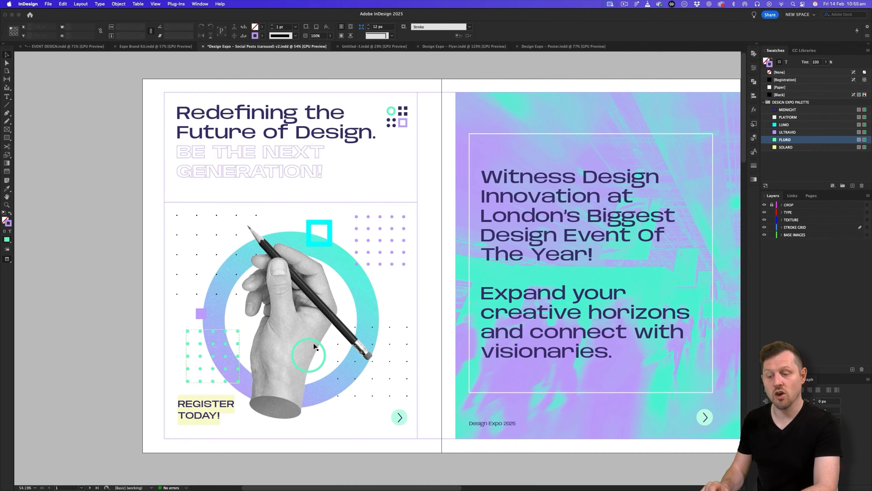
pyautogui.hscroll(3, 429, 368)
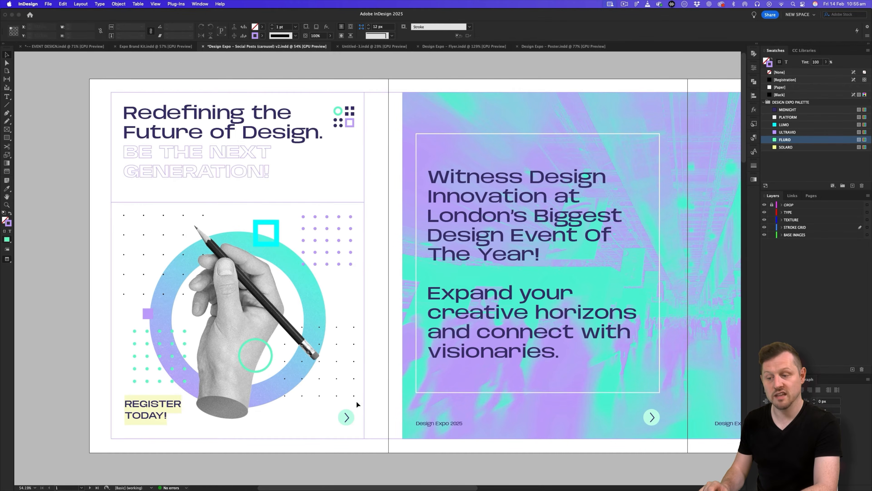
pyautogui.moveTo(655, 247); pyautogui.dragTo(388, 251)
pyautogui.press('z')
pyautogui.press('v')
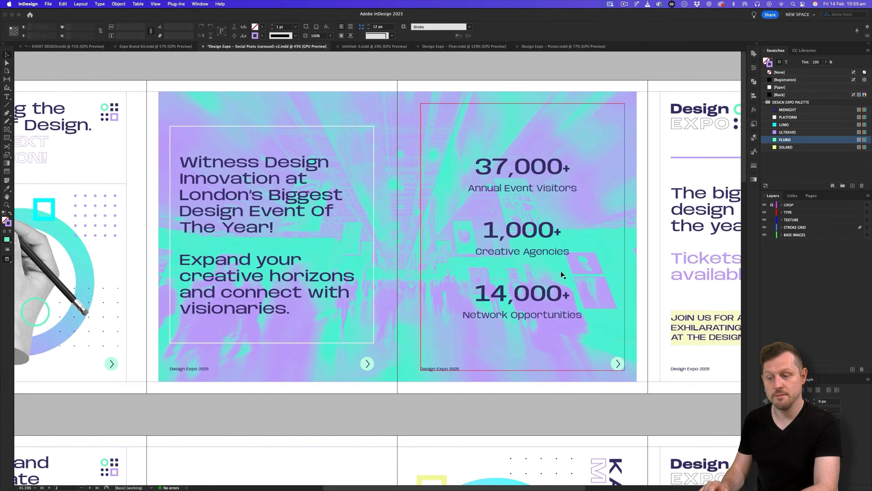
pyautogui.hscroll(15, 629, 224)
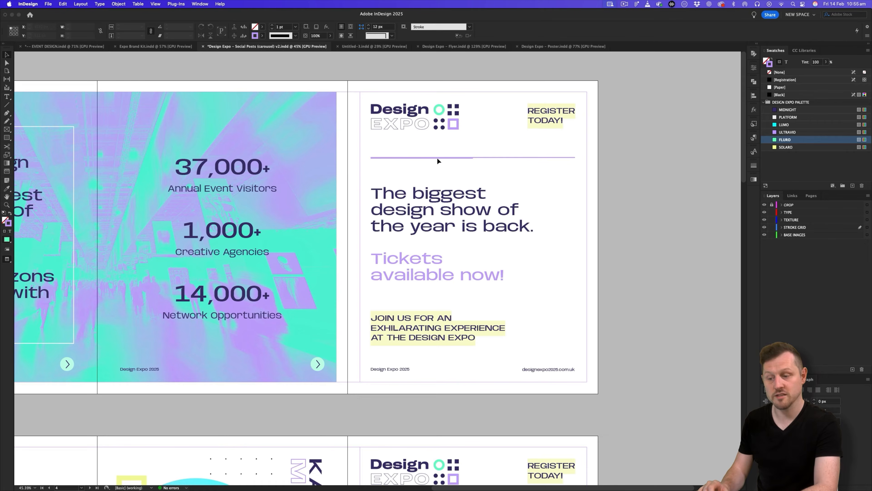
# Return to the Untitled-3 carousel pages, then bring up the Expo Brand Kit document.
pyautogui.click(374, 48)
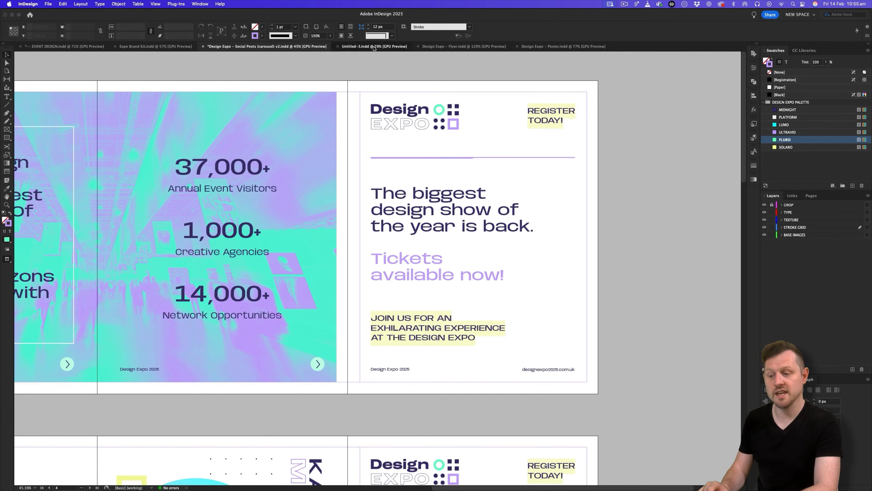
pyautogui.press('z')
pyautogui.moveTo(167, 222); pyautogui.dragTo(218, 196)
pyautogui.press('v')
pyautogui.hscroll(-3, 217, 196)
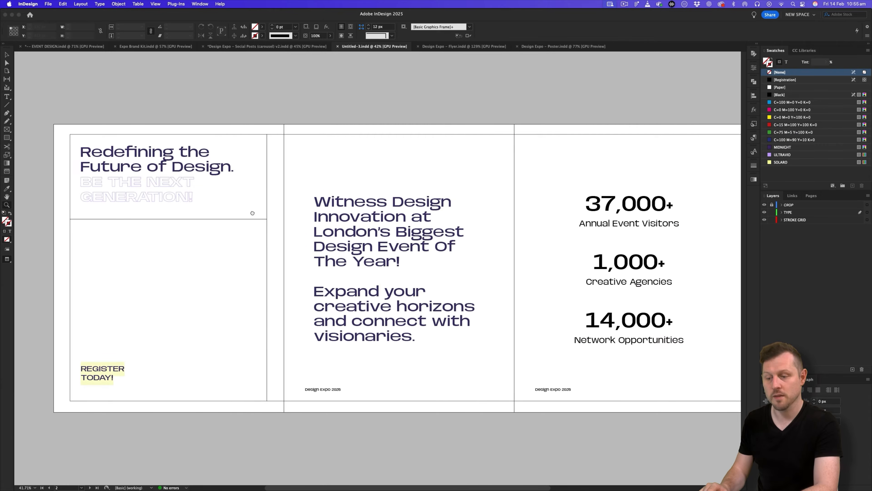
pyautogui.click(156, 47)
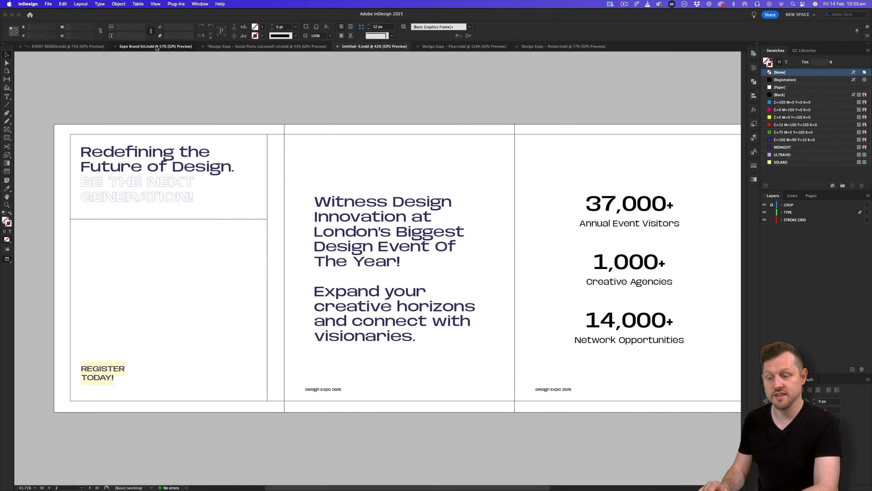
# Locate Expo Brand Kit.indd in DOWNLOAD FOLDER > 4 - PROJECT > DESIGN EXPO > 1 - MEDIA KIT, then return to InDesign.
pyautogui.press('F11')
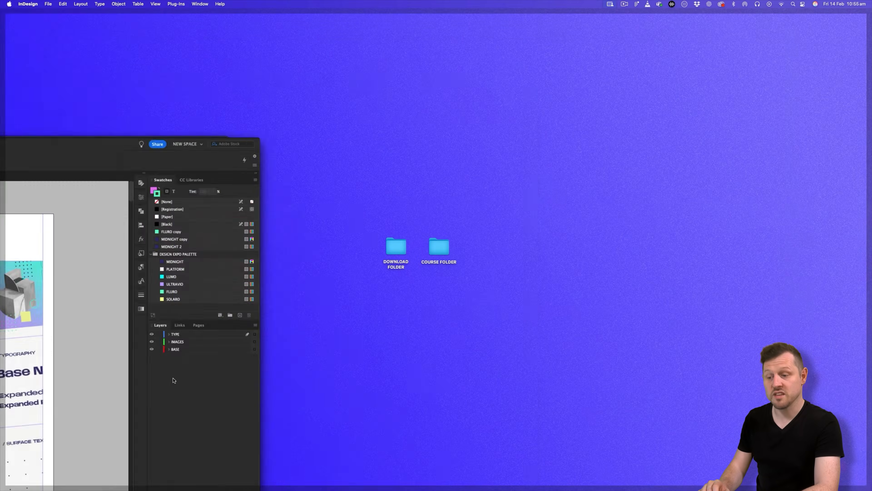
pyautogui.doubleClick(395, 246)
pyautogui.doubleClick(485, 205)
pyautogui.doubleClick(302, 204)
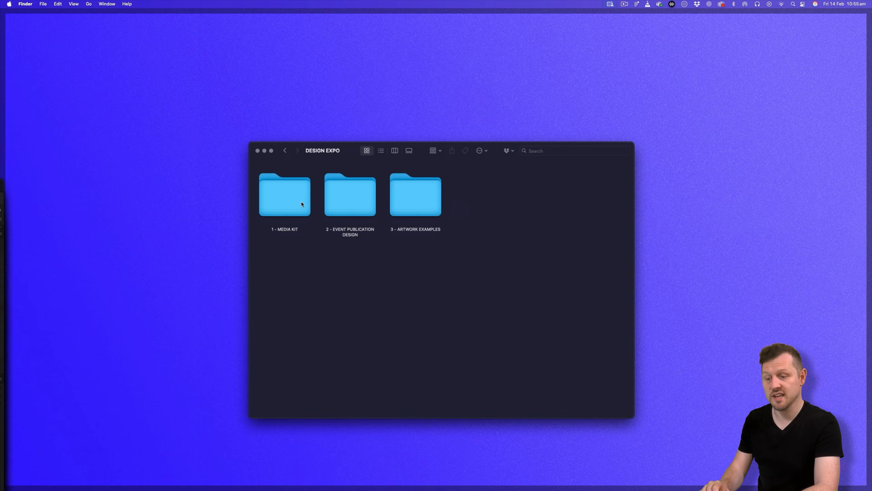
pyautogui.doubleClick(298, 203)
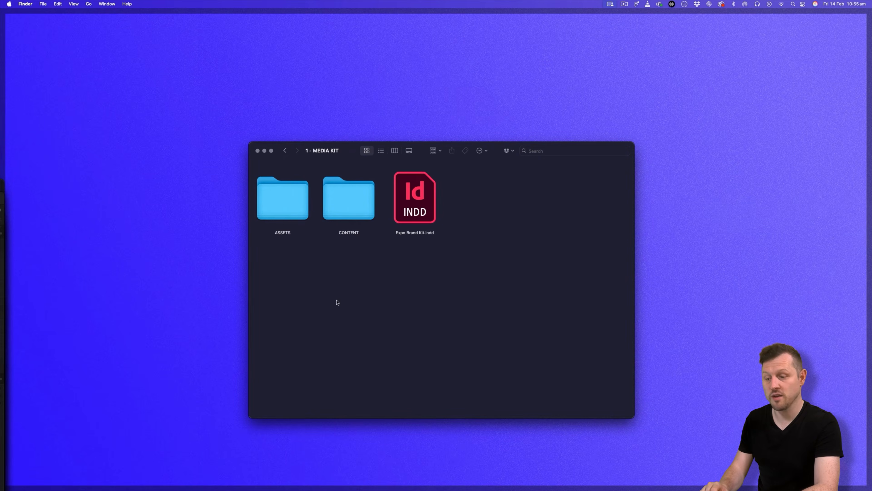
pyautogui.click(419, 207)
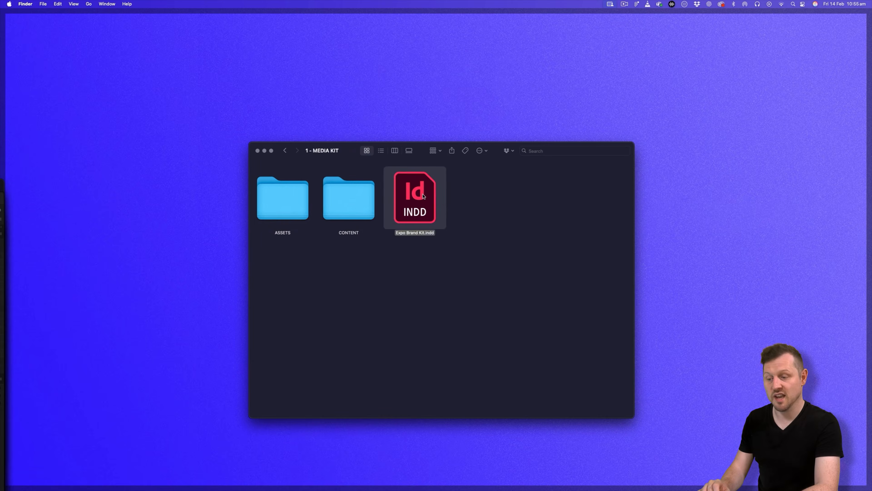
pyautogui.click(2, 247)
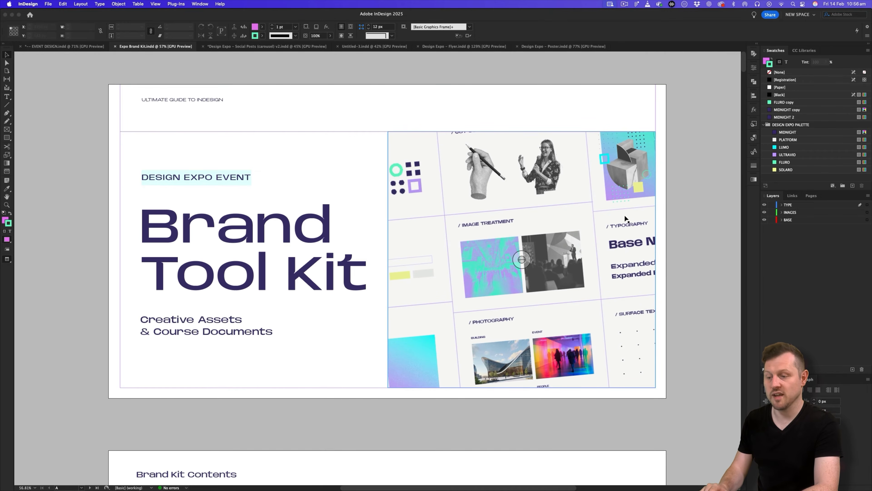
# Scroll to the brand kit's Logo & Lockups page, select the logomark group, and return to Untitled-3.
pyautogui.hscroll(2, 444, 237)
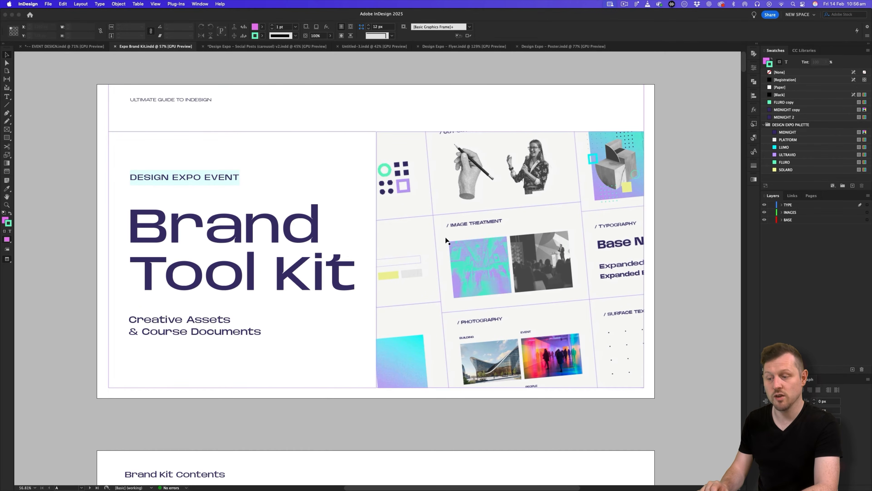
pyautogui.scroll(-20, 445, 236)
pyautogui.scroll(-20, 445, 238)
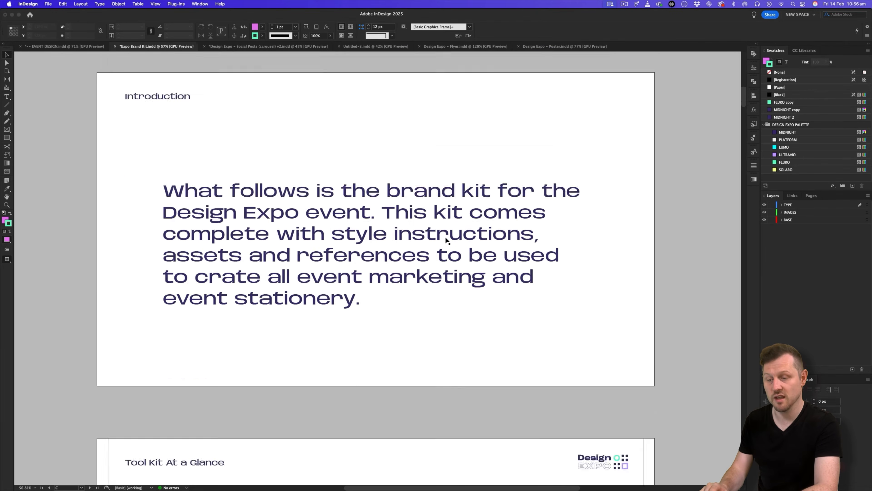
pyautogui.scroll(-2, 445, 239)
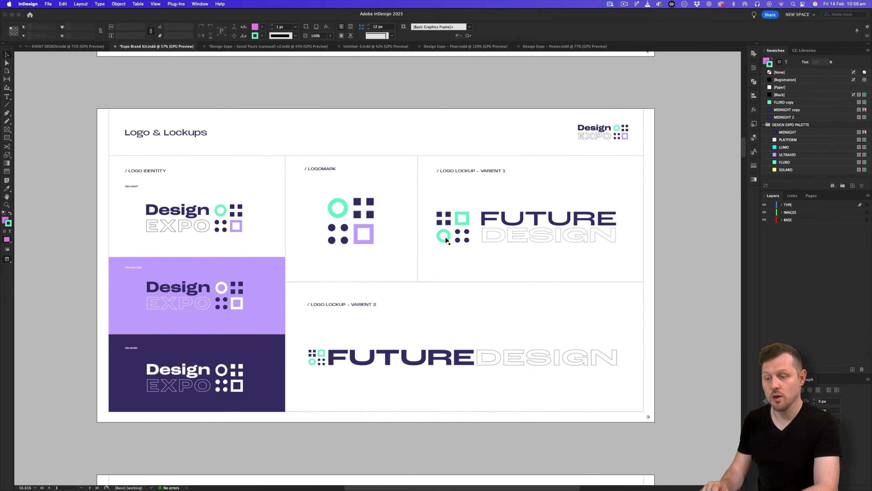
pyautogui.click(357, 204)
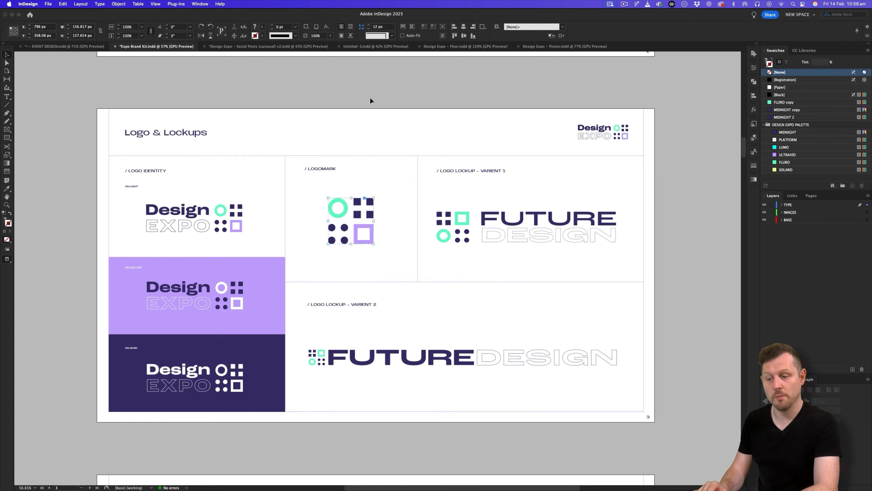
pyautogui.click(364, 48)
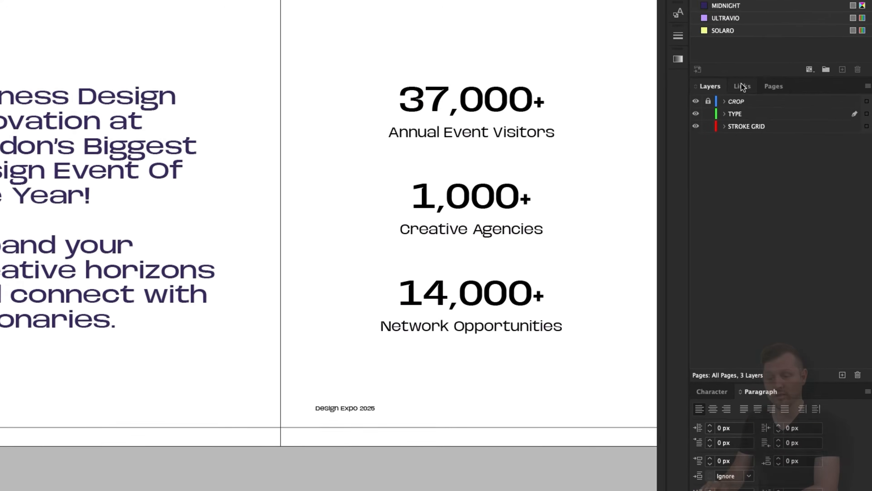
# Add a new layer named BASE IMAGES and move it below the STROKE GRID layer.
pyautogui.click(839, 376)
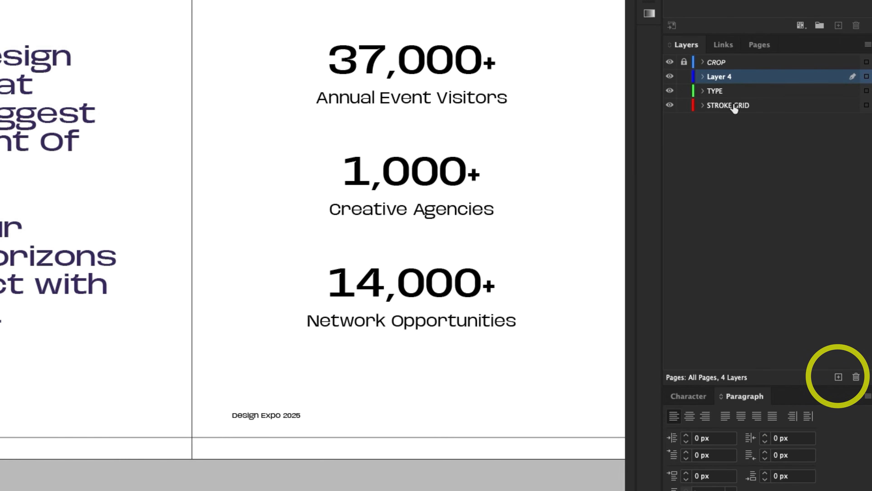
pyautogui.doubleClick(715, 77)
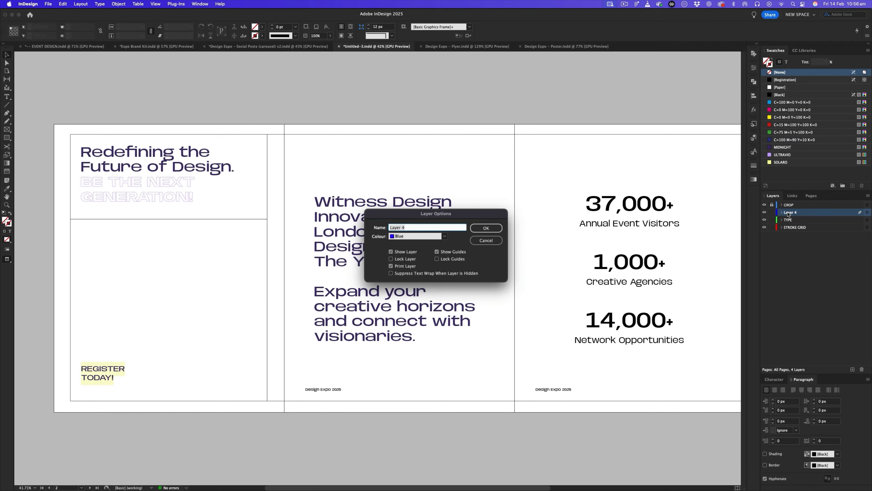
pyautogui.write('BASE IMAGES')
pyautogui.press('Return')
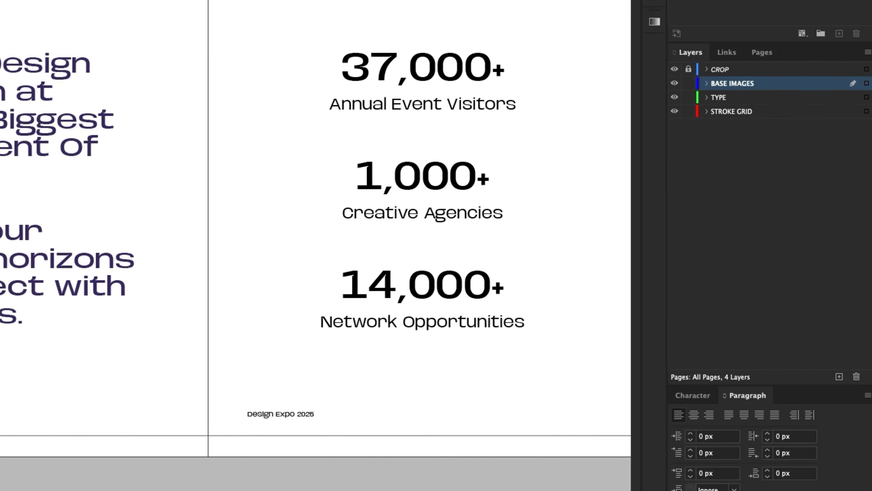
pyautogui.moveTo(791, 213); pyautogui.dragTo(790, 233)
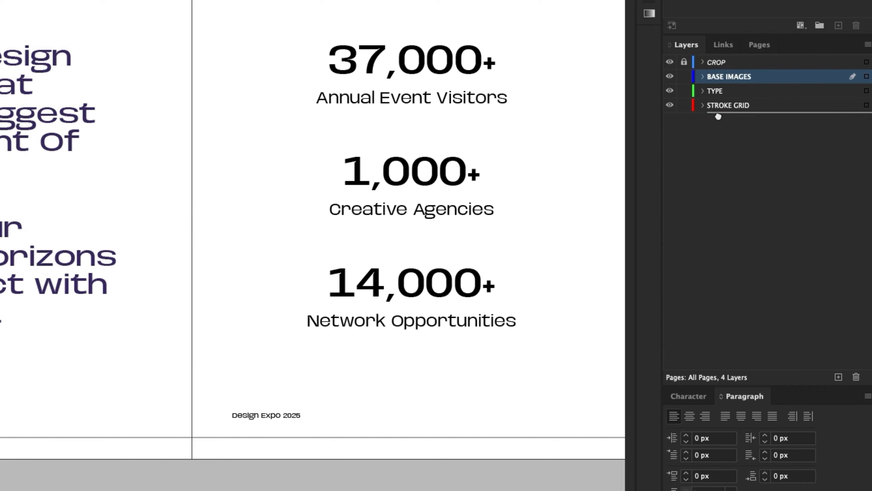
pyautogui.moveTo(719, 117); pyautogui.dragTo(719, 114)
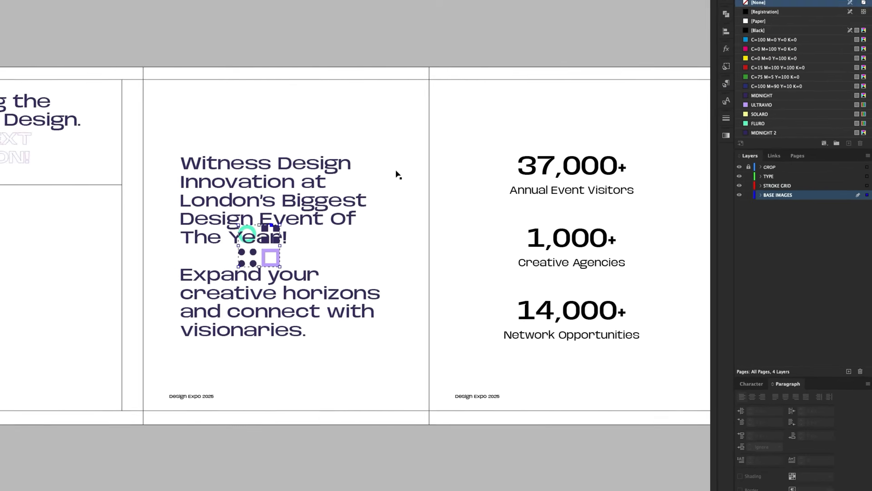
# Place the logomark at the first slide's top-right and scale it down to about 67 px.
pyautogui.press('w')
pyautogui.moveTo(279, 262); pyautogui.dragTo(115, 139)
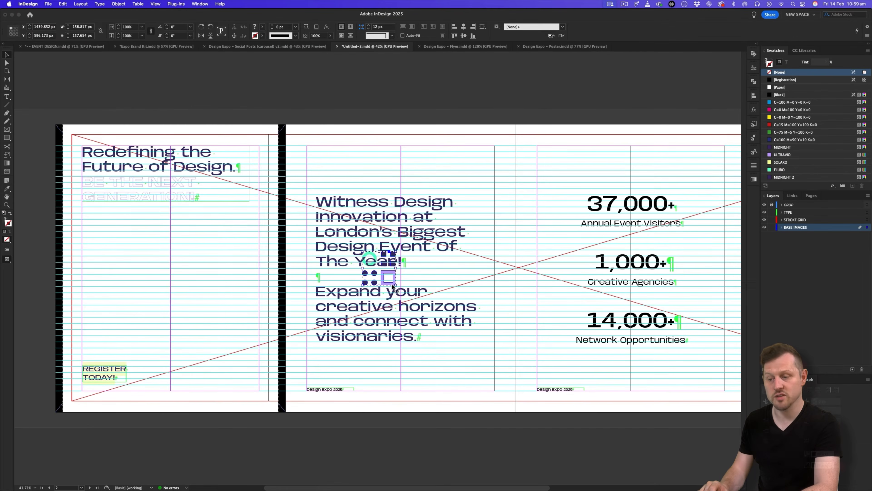
pyautogui.moveTo(259, 185); pyautogui.dragTo(255, 181)
pyautogui.press('z')
pyautogui.moveTo(229, 155); pyautogui.dragTo(388, 129)
pyautogui.moveTo(356, 158); pyautogui.dragTo(471, 167)
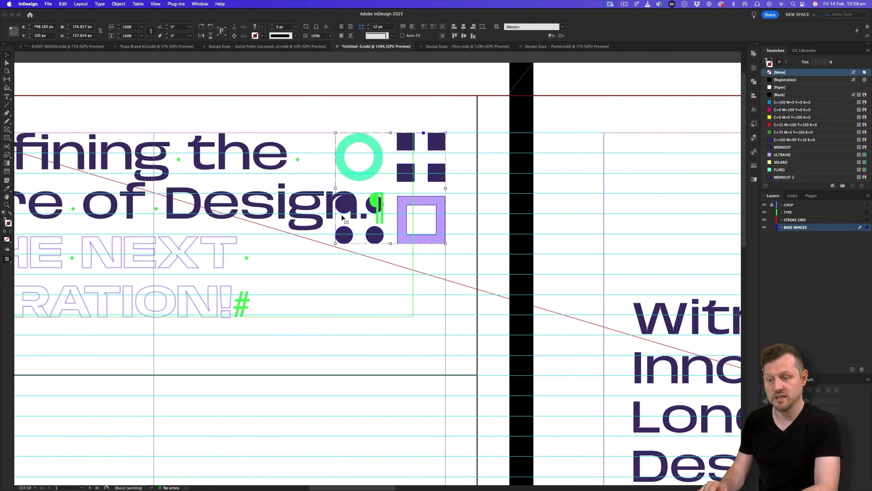
pyautogui.moveTo(335, 244); pyautogui.dragTo(393, 185)
# Preview the spread with guides hidden, then return to the Expo Brand Kit document.
pyautogui.click(484, 189)
pyautogui.press('z')
pyautogui.press('w')
pyautogui.moveTo(497, 195)
pyautogui.mouseDown()
pyautogui.moveTo(426, 226)
pyautogui.moveTo(421, 203)
pyautogui.moveTo(355, 237)
pyautogui.mouseUp()
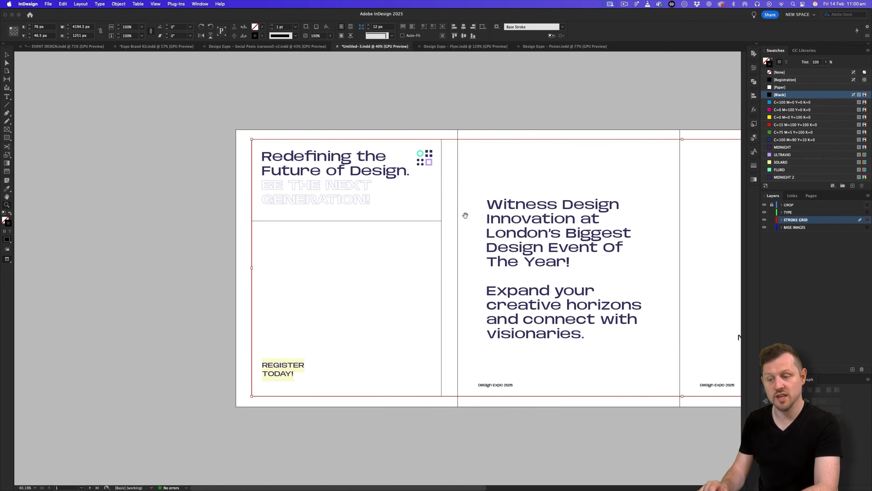
pyautogui.moveTo(466, 214); pyautogui.dragTo(391, 223)
pyautogui.moveTo(270, 238); pyautogui.dragTo(288, 234)
pyautogui.moveTo(369, 203); pyautogui.dragTo(338, 210)
pyautogui.moveTo(261, 235); pyautogui.dragTo(285, 231)
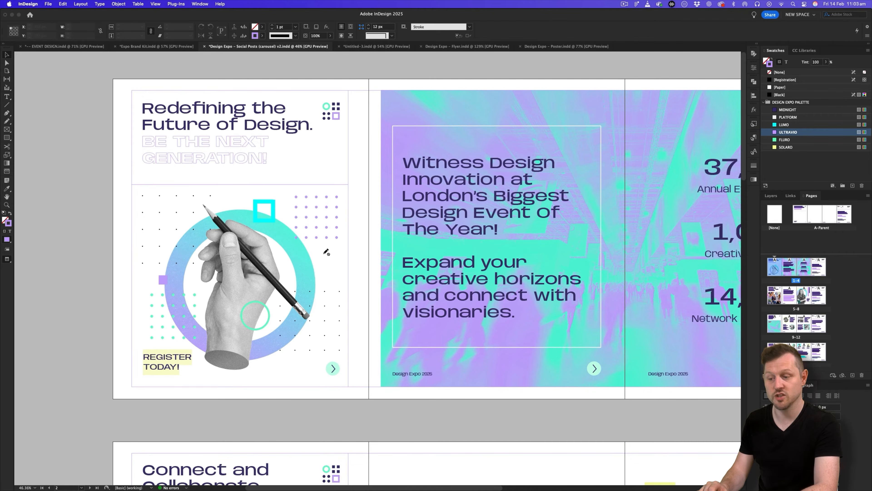
pyautogui.click(144, 46)
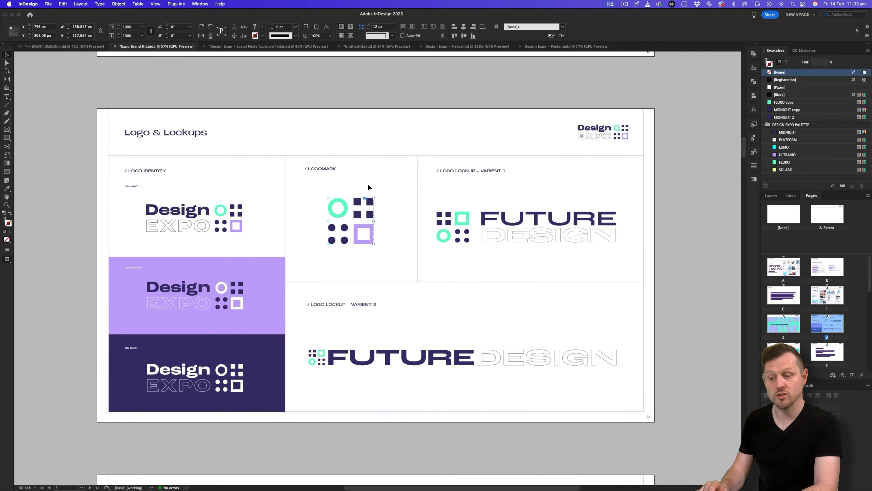
# Open the GRAPHIC collage's original Collages.indd via Links > Edit Original and zoom out to all eight pages.
pyautogui.scroll(-20, 394, 204)
pyautogui.scroll(-15, 394, 206)
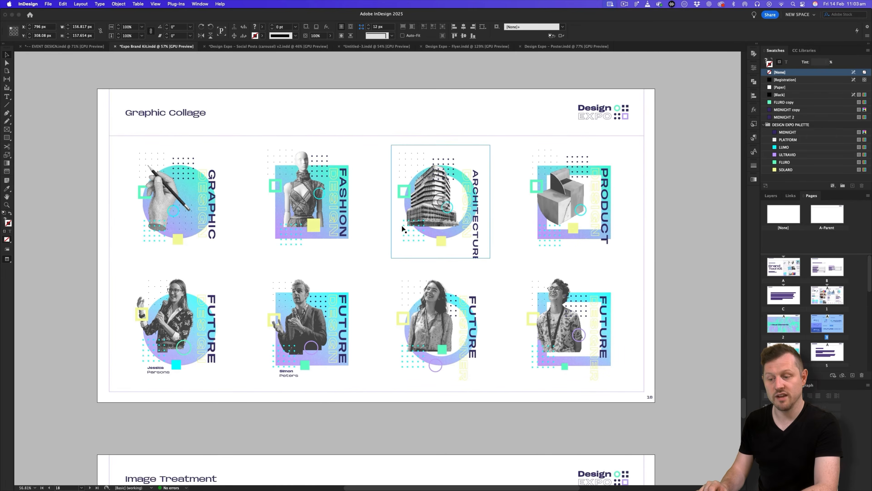
pyautogui.click(335, 93)
pyautogui.click(202, 173)
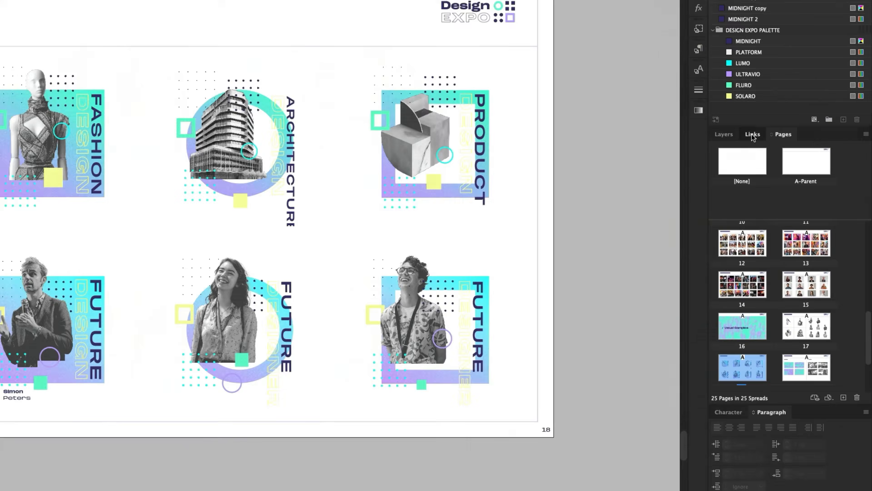
pyautogui.click(790, 196)
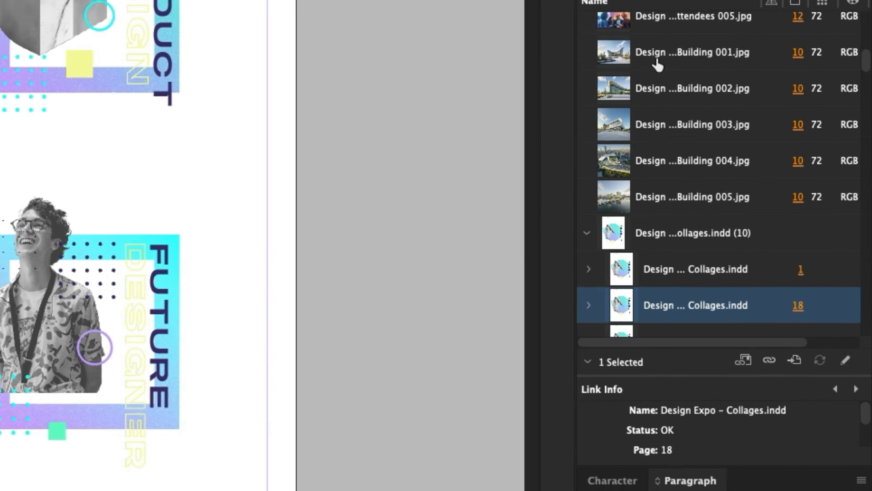
pyautogui.click(842, 364)
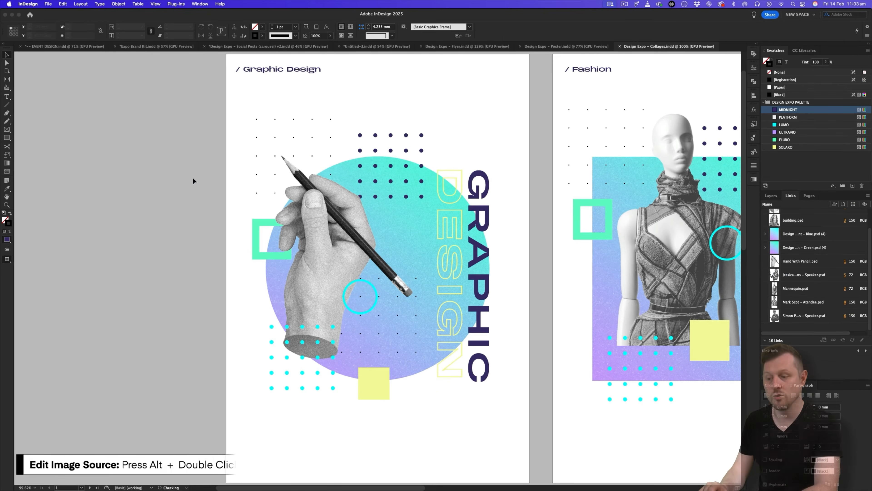
pyautogui.press('z')
pyautogui.moveTo(443, 178); pyautogui.dragTo(377, 208)
pyautogui.press('v')
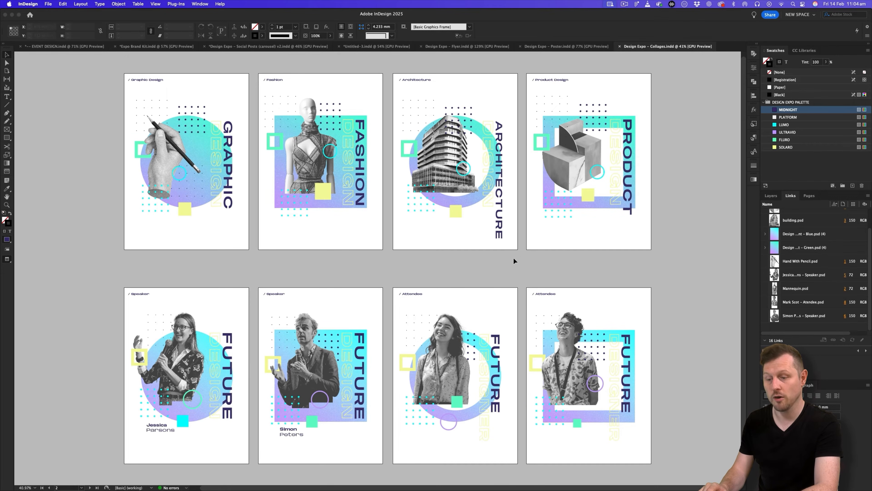
# Zoom to the Graphic Design collage, hide the TYPE layer, and select the whole hand-and-pencil collage.
pyautogui.press('z')
pyautogui.moveTo(193, 115); pyautogui.dragTo(285, 113)
pyautogui.moveTo(220, 139); pyautogui.dragTo(350, 183)
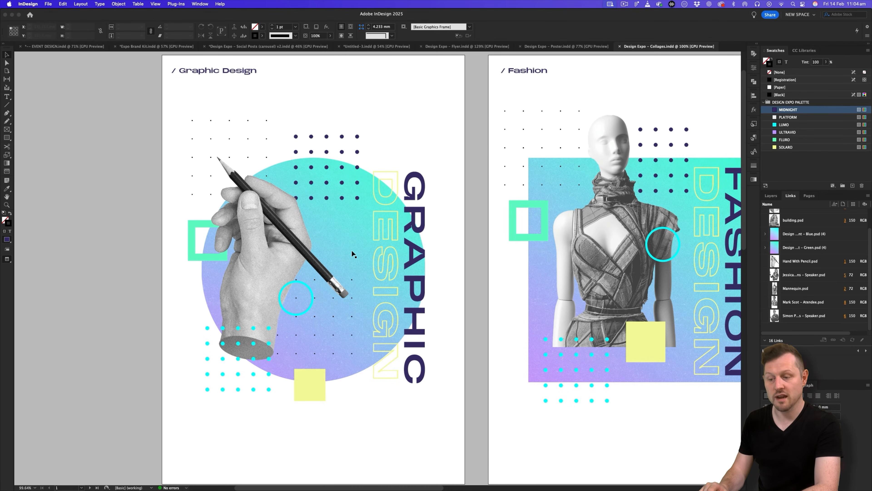
pyautogui.click(768, 196)
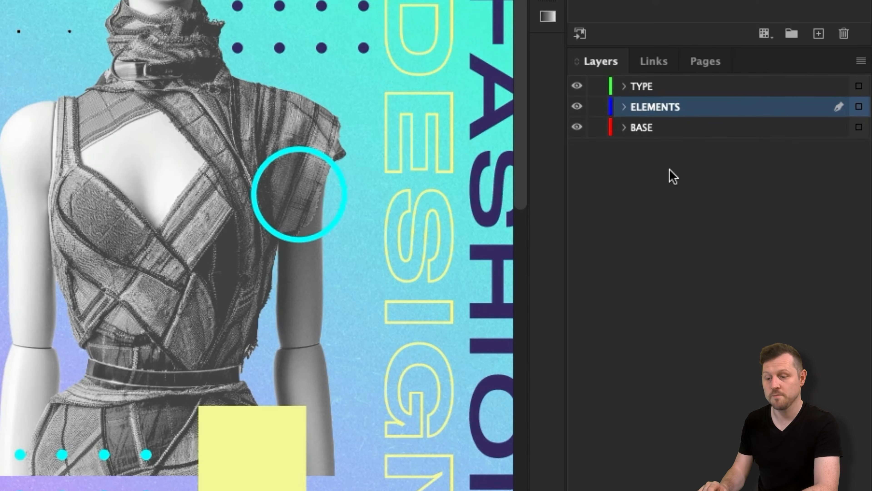
pyautogui.click(577, 86)
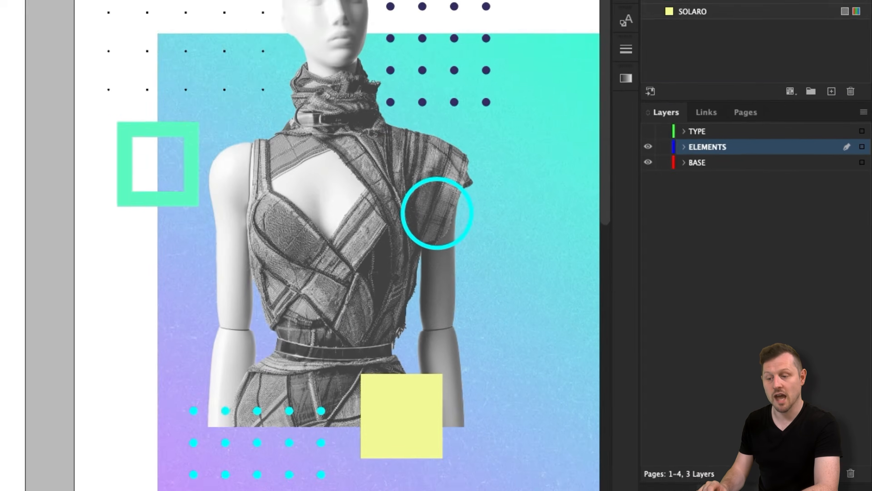
pyautogui.moveTo(436, 110)
pyautogui.mouseDown()
pyautogui.moveTo(202, 402)
pyautogui.moveTo(171, 418)
pyautogui.mouseUp()
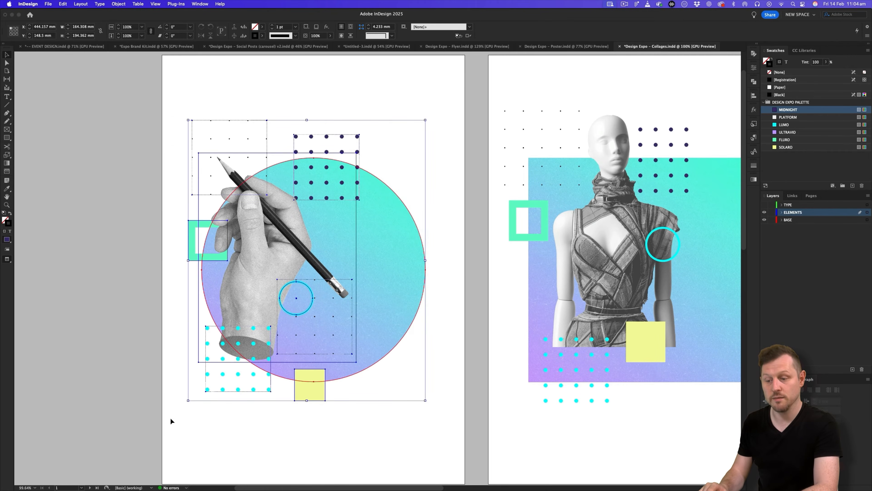
pyautogui.click(357, 46)
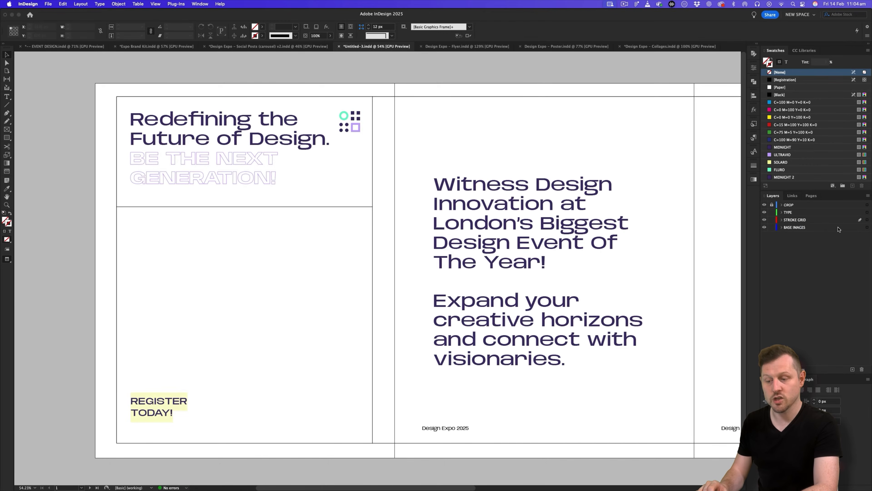
# Paste the collage on BASE IMAGES into the lower-left panel and set Transparency Blend Space to Document RGB.
pyautogui.click(804, 228)
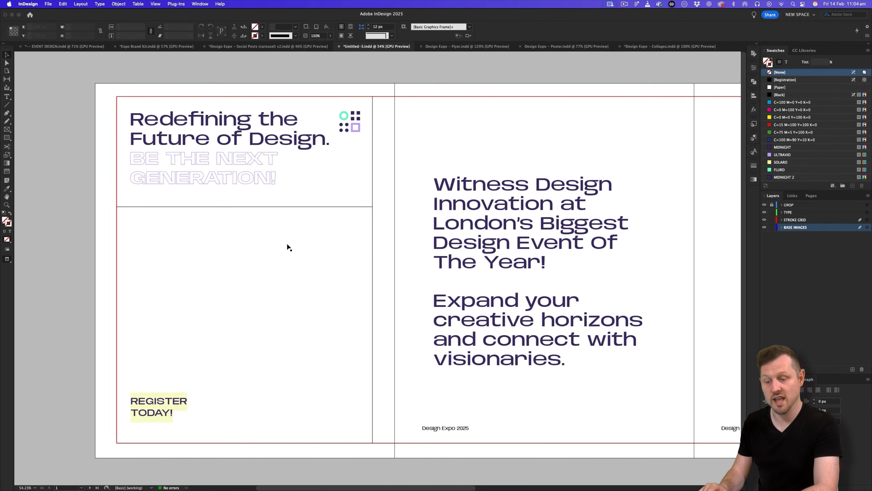
pyautogui.press('super+v')
pyautogui.moveTo(419, 264); pyautogui.dragTo(270, 292)
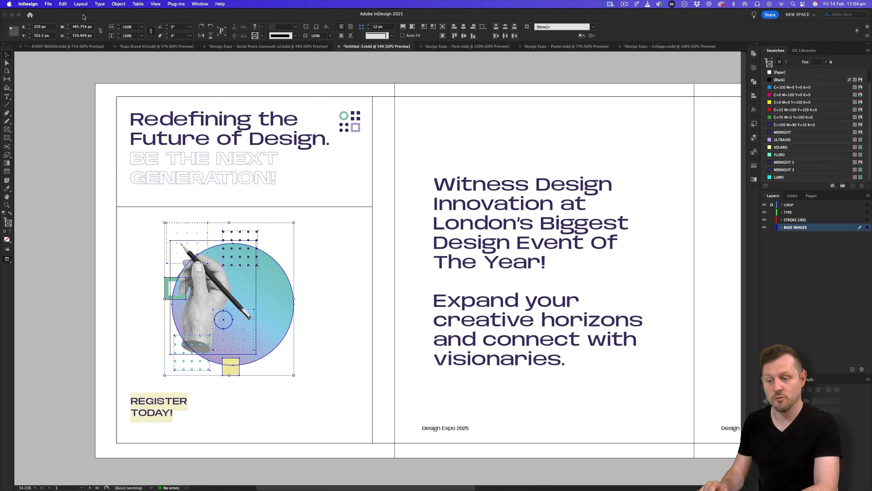
pyautogui.click(63, 4)
pyautogui.moveTo(117, 228)
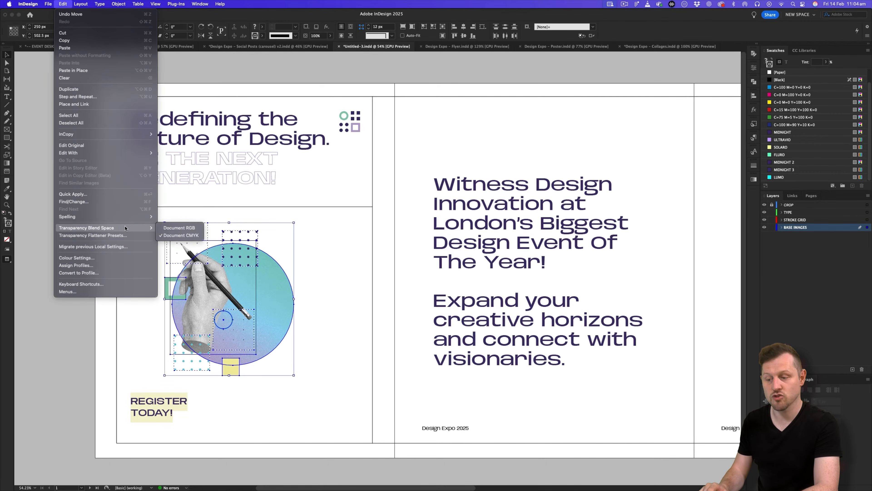
pyautogui.click(176, 228)
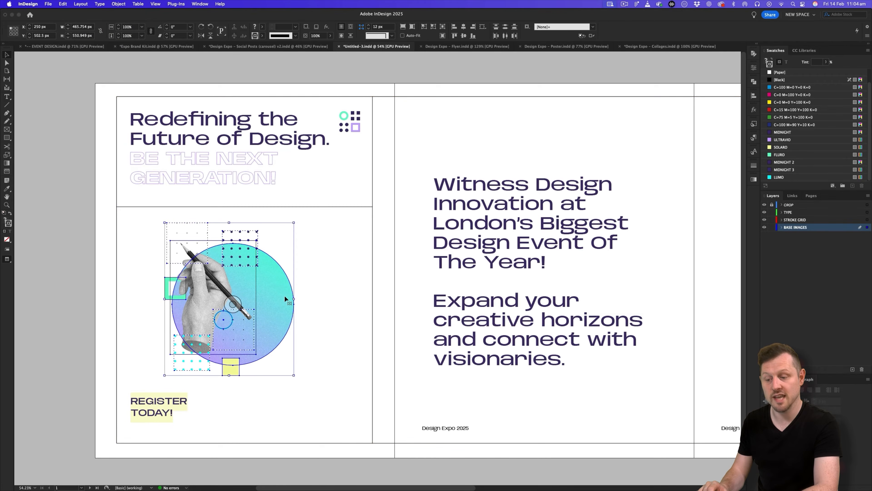
pyautogui.moveTo(279, 303); pyautogui.dragTo(289, 318)
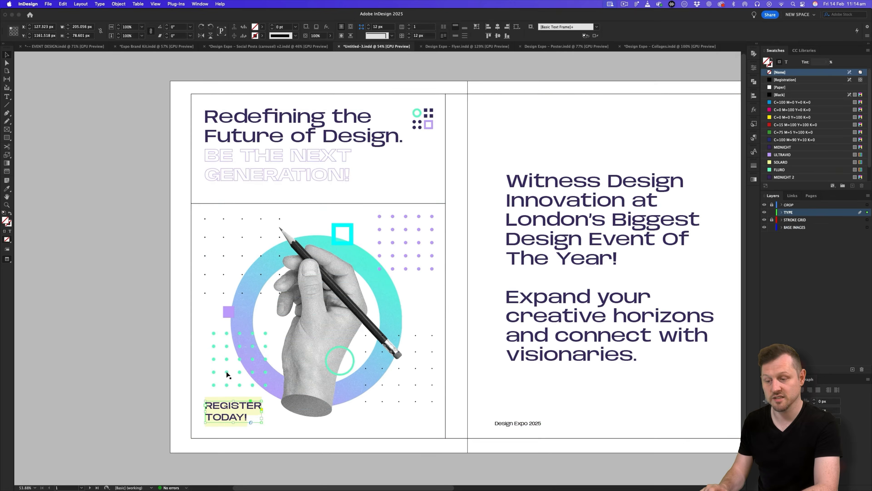
# Scroll through the Social Posts (carousel) v2 pages, then move to the Expo Brand Kit's Visual Samples page.
pyautogui.click(295, 47)
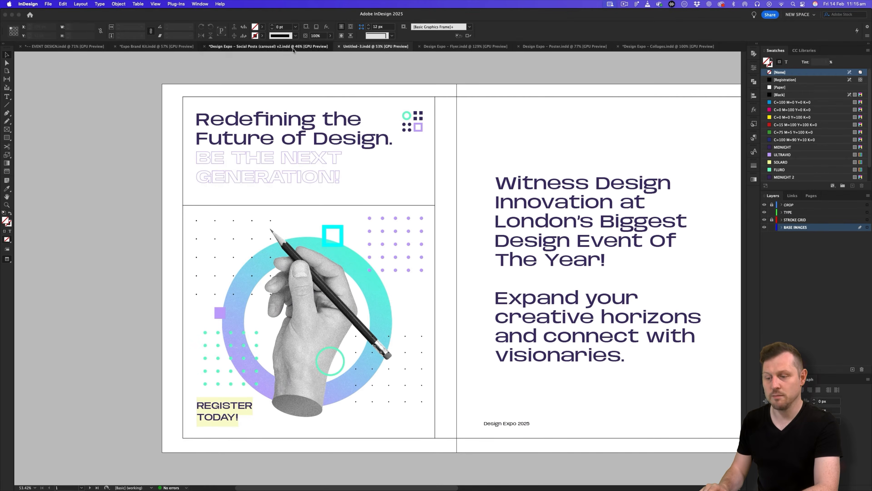
pyautogui.scroll(3, 282, 364)
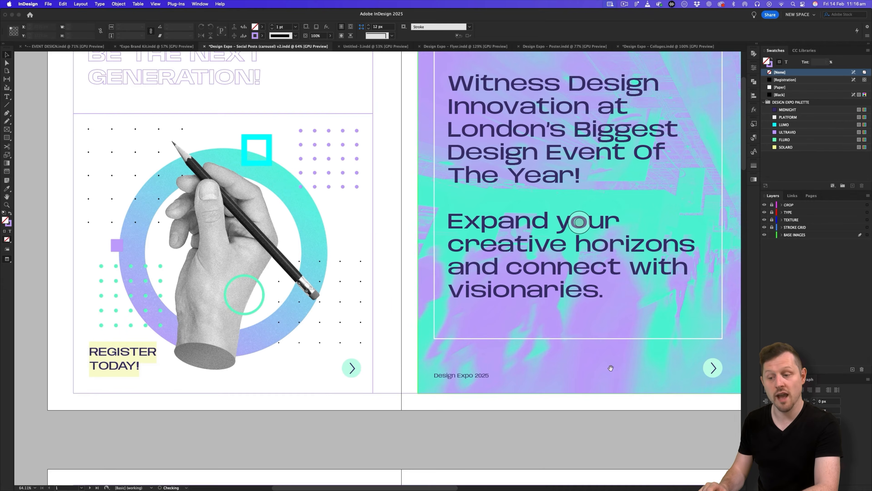
pyautogui.hscroll(5, 373, 370)
pyautogui.hscroll(8, 373, 370)
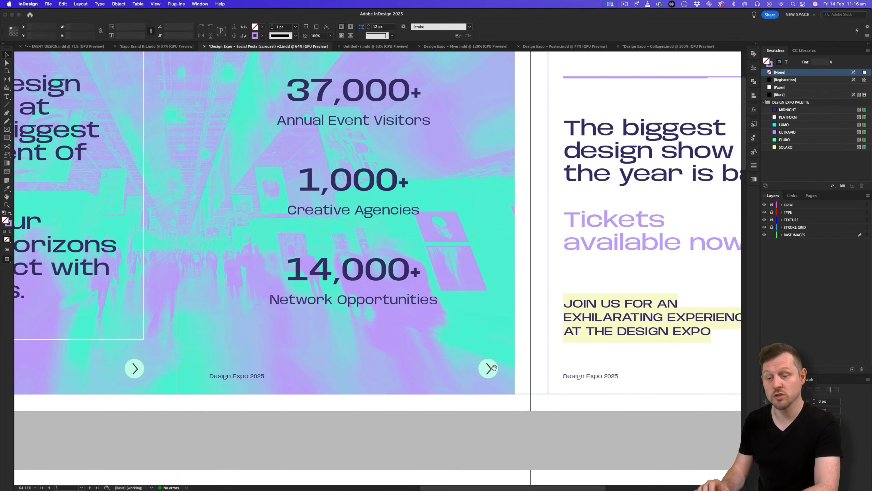
pyautogui.scroll(-2, 102, 372)
pyautogui.hscroll(-10, 248, 245)
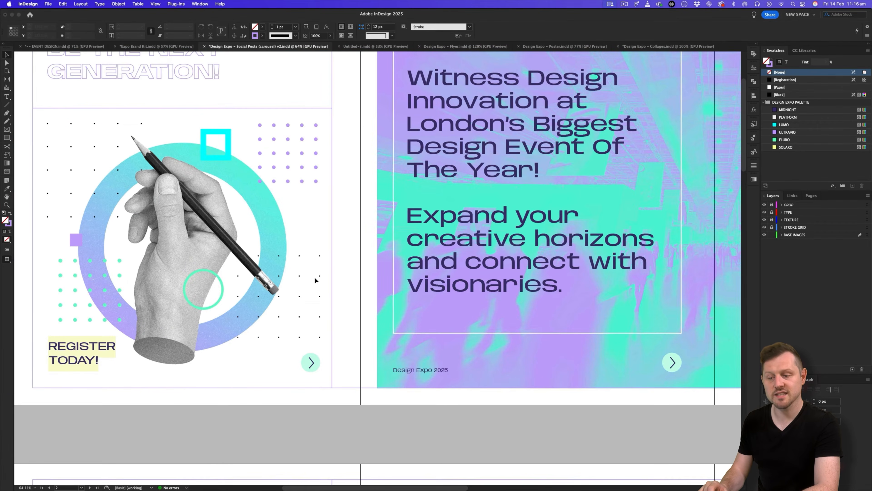
pyautogui.hscroll(-4, 247, 245)
pyautogui.scroll(2, 248, 245)
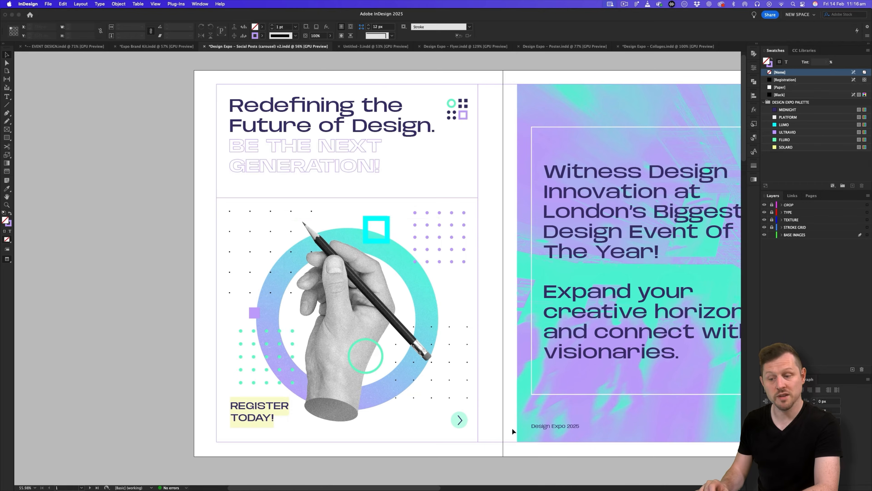
pyautogui.hscroll(15, 450, 399)
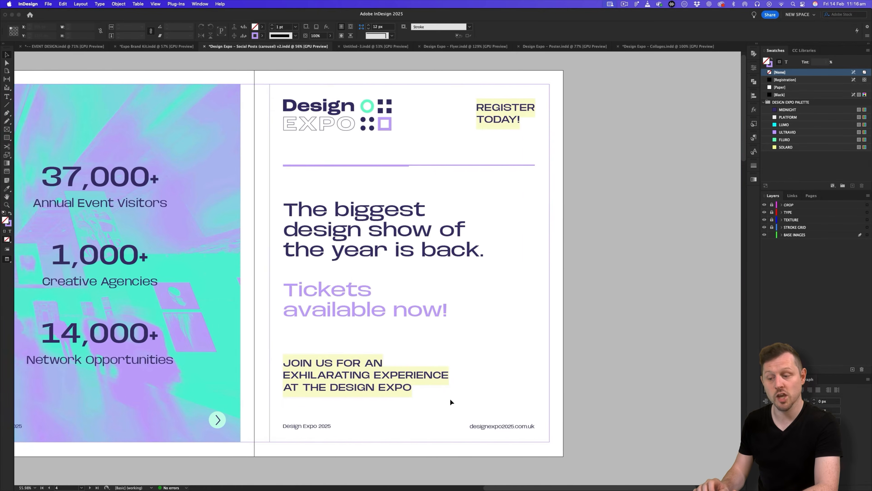
pyautogui.hscroll(-15, 450, 399)
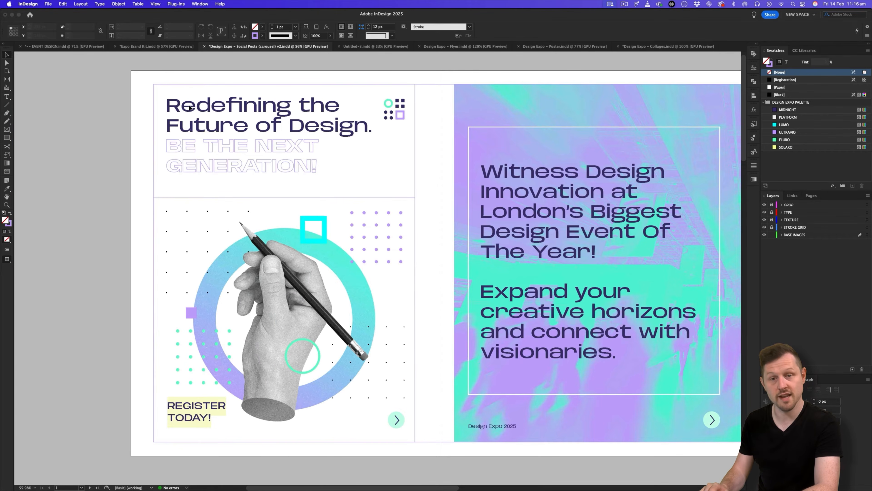
pyautogui.click(141, 47)
pyautogui.scroll(15, 394, 253)
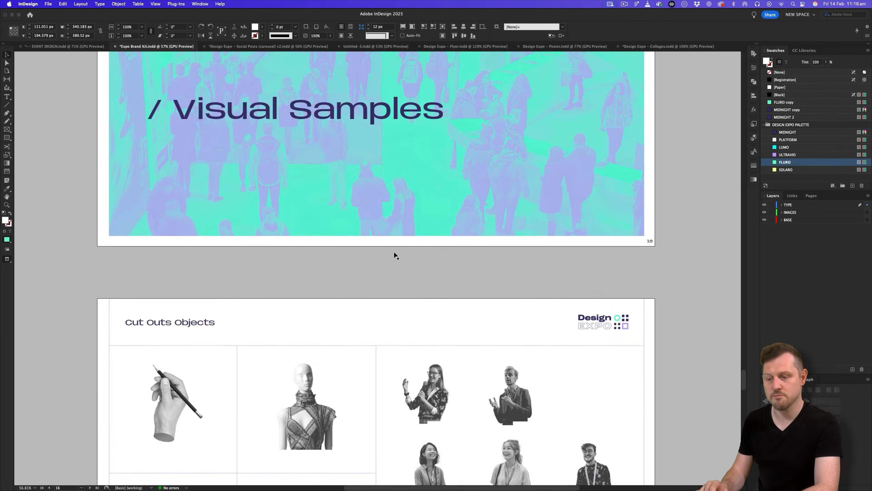
# Take the right-arrow icon from the brand kit's Icons & Strokes page back to the Social Posts carousel.
pyautogui.scroll(20, 395, 255)
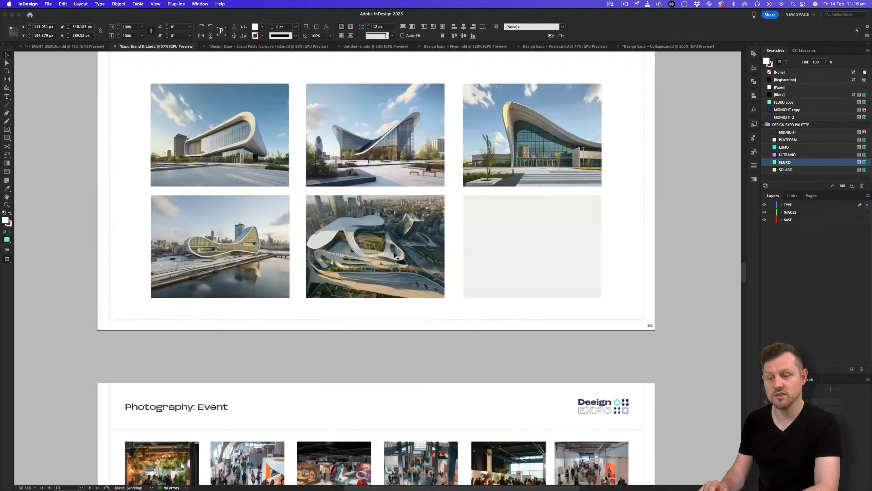
pyautogui.scroll(-5, 393, 251)
pyautogui.scroll(2, 394, 251)
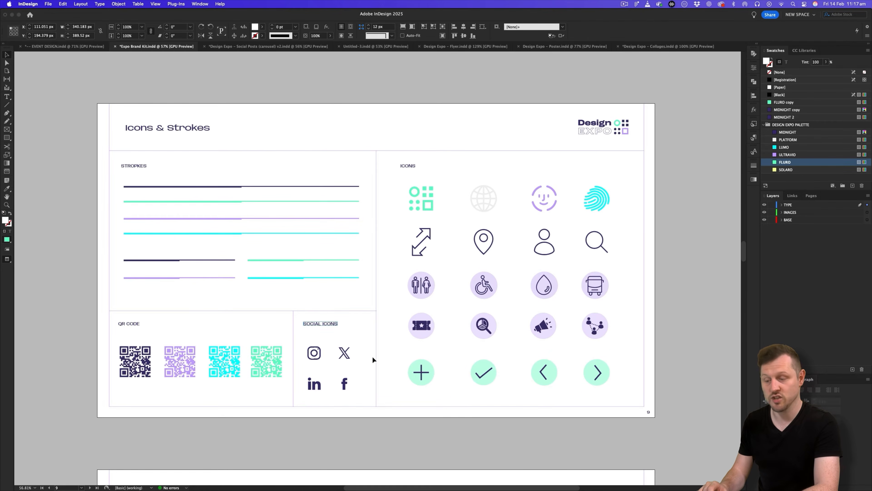
pyautogui.click(594, 369)
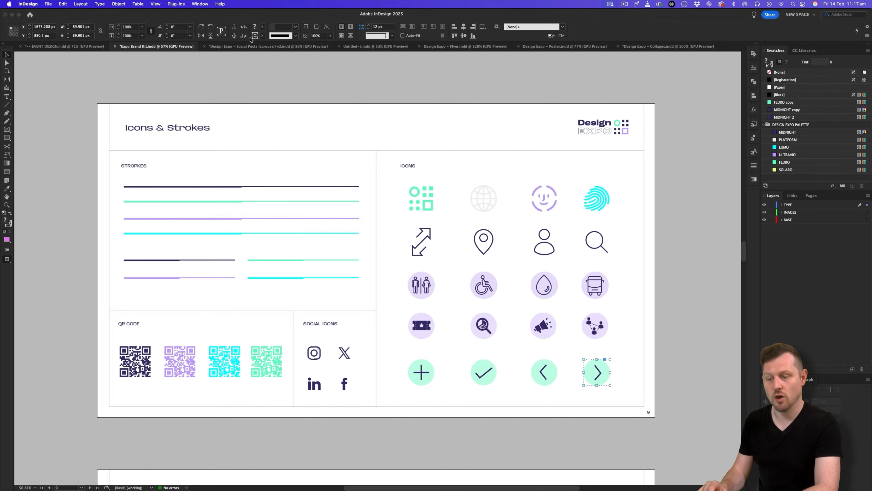
pyautogui.click(246, 47)
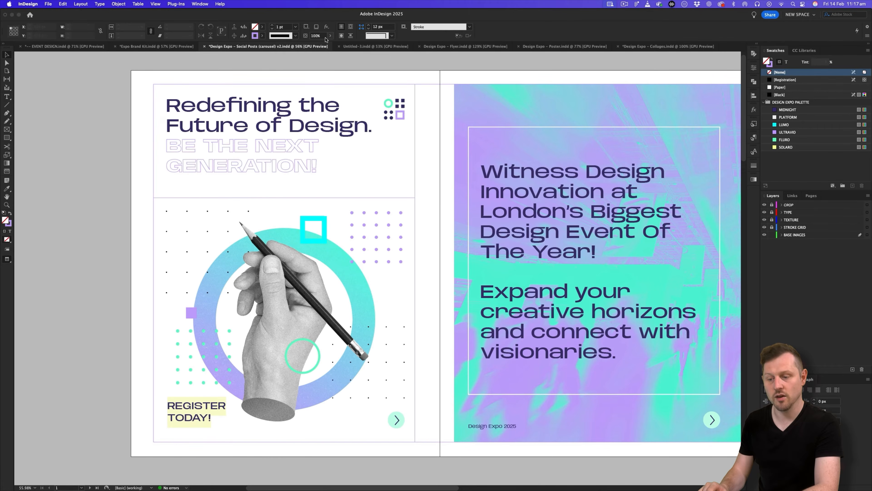
# Paste the right-arrow circle into Untitled-3, shrink it and place it at page 1's bottom-right.
pyautogui.click(358, 47)
pyautogui.press('z')
pyautogui.moveTo(374, 376); pyautogui.dragTo(434, 326)
pyautogui.press('super+v')
pyautogui.press('w')
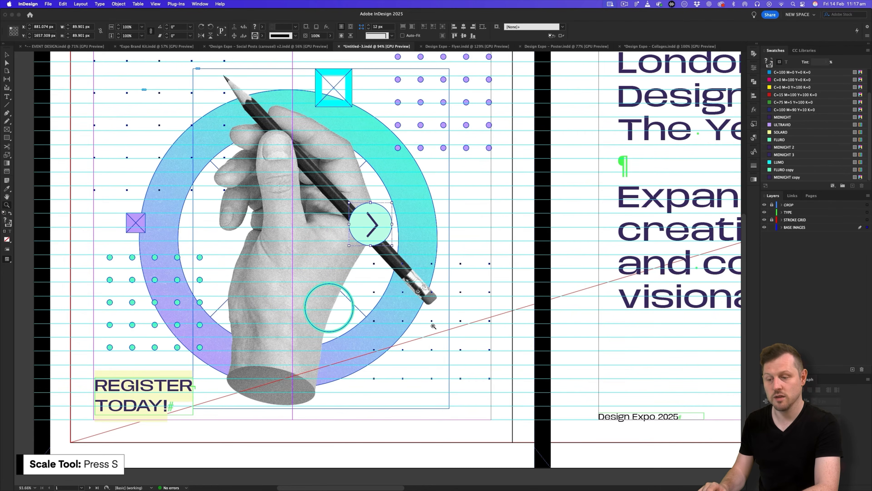
pyautogui.press('v')
pyautogui.moveTo(383, 220); pyautogui.dragTo(484, 415)
pyautogui.press('s')
pyautogui.press('v')
pyautogui.press('w')
pyautogui.press('z')
pyautogui.moveTo(524, 358); pyautogui.dragTo(454, 372)
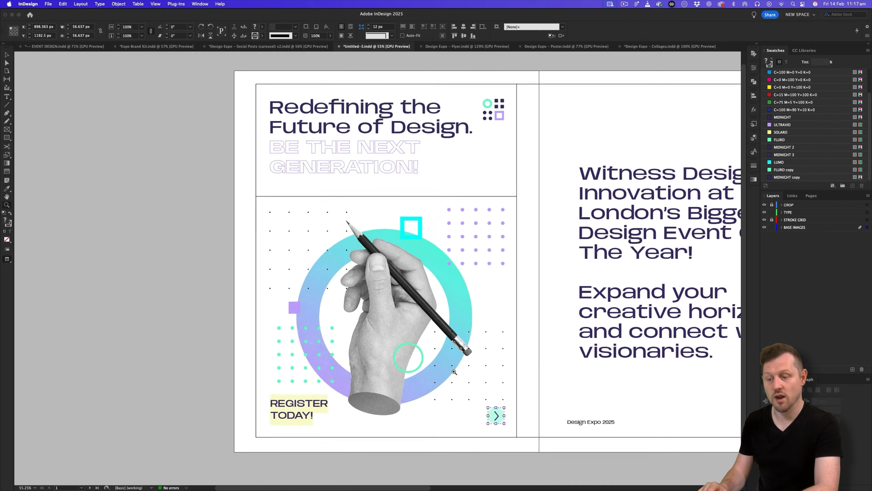
pyautogui.press('w')
# Duplicate the arrow circle onto the bottom-right corners of pages 2 and 3.
pyautogui.hscroll(10, 454, 372)
pyautogui.moveTo(235, 423); pyautogui.dragTo(549, 428)
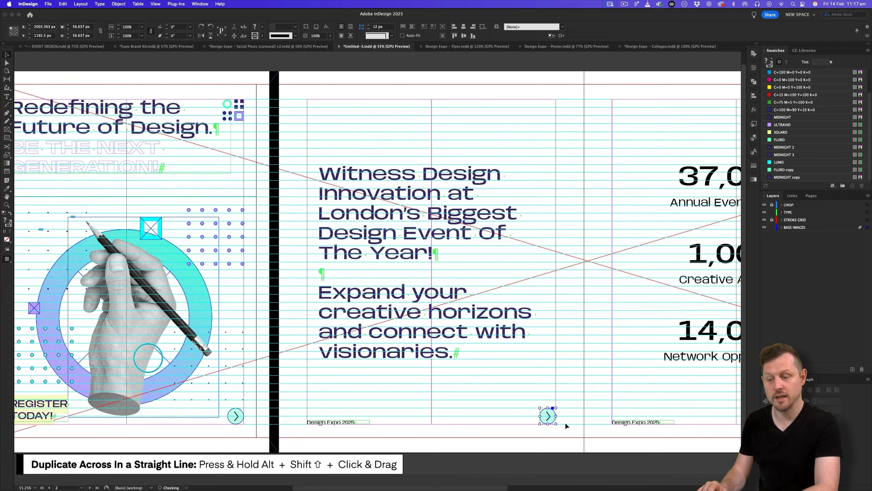
pyautogui.click(588, 409)
pyautogui.hscroll(14, 589, 410)
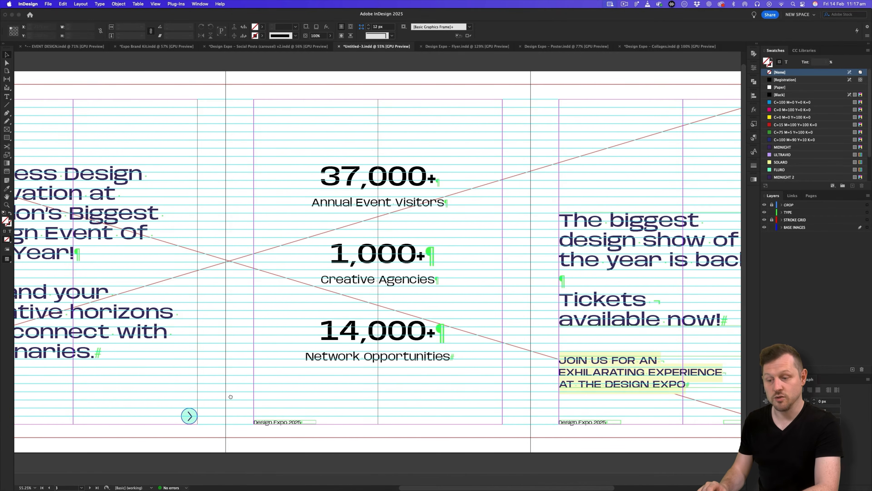
pyautogui.moveTo(194, 413); pyautogui.dragTo(683, 307)
pyautogui.press('super+space')
pyautogui.click(461, 337)
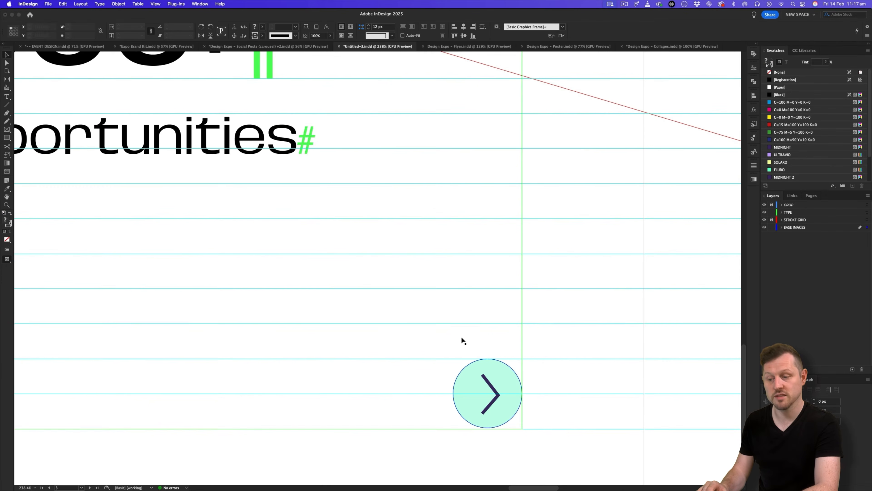
pyautogui.press('super+space')
pyautogui.moveTo(479, 287); pyautogui.dragTo(298, 373)
pyautogui.press('w')
pyautogui.moveTo(224, 332); pyautogui.dragTo(252, 331)
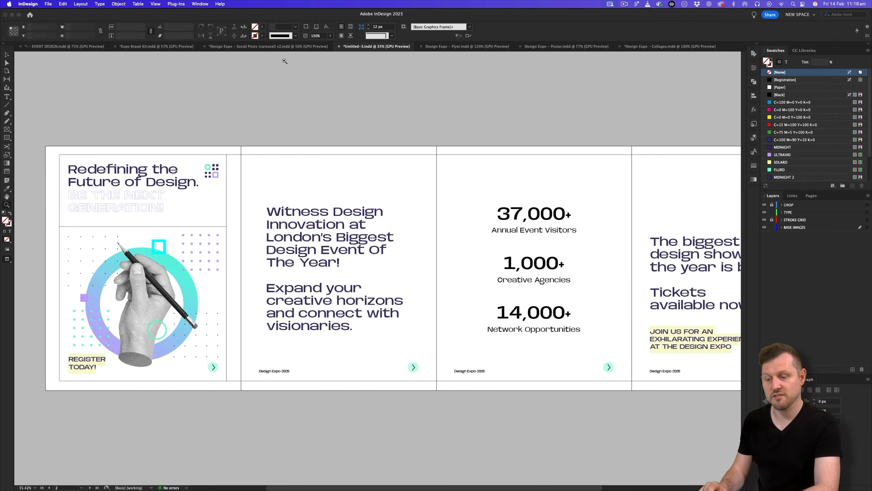
# Review carousel pages 2 and 3 in the Social Posts carousel document.
pyautogui.click(280, 47)
pyautogui.moveTo(491, 301); pyautogui.dragTo(131, 300)
pyautogui.moveTo(399, 230); pyautogui.dragTo(369, 239)
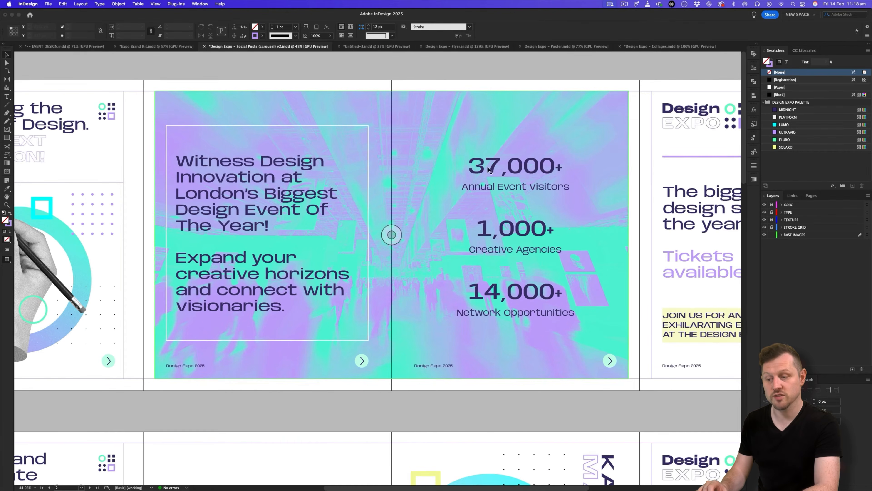
pyautogui.press('w')
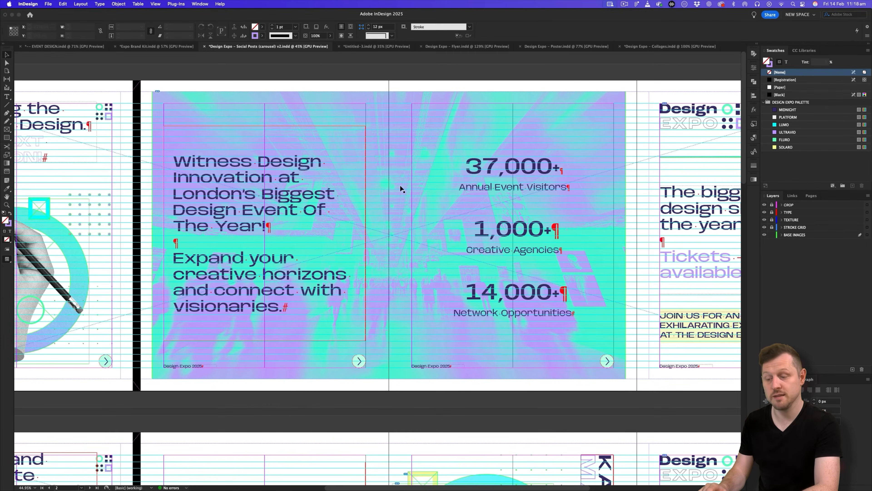
pyautogui.press('w')
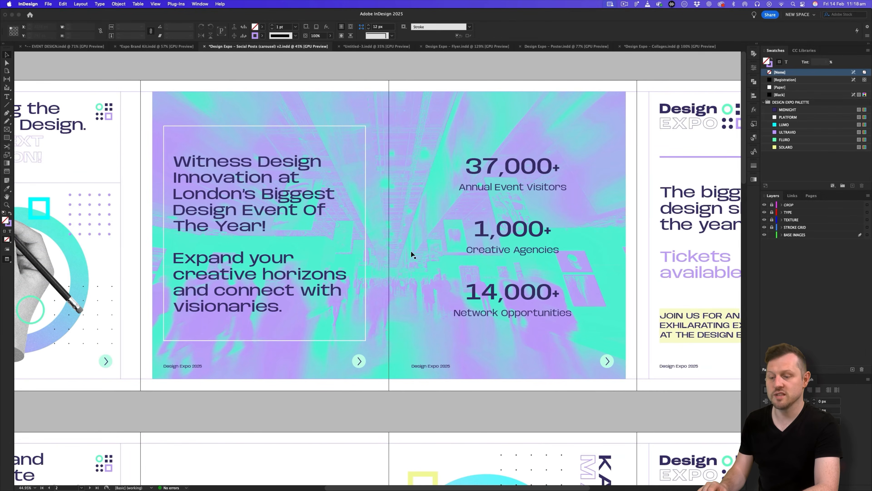
# Target the BASE IMAGES layer in Untitled-3 and zoom to the stats spread.
pyautogui.click(367, 47)
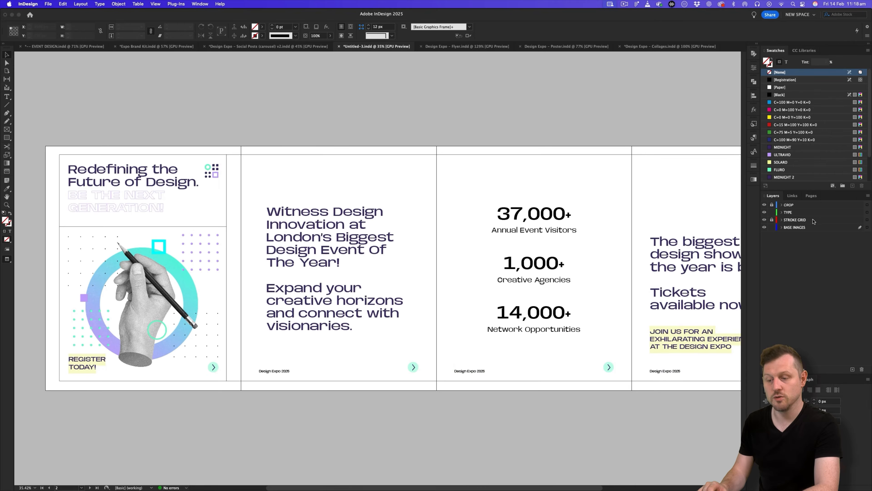
pyautogui.click(802, 228)
pyautogui.press('z')
pyautogui.moveTo(471, 231); pyautogui.dragTo(448, 235)
pyautogui.press('w')
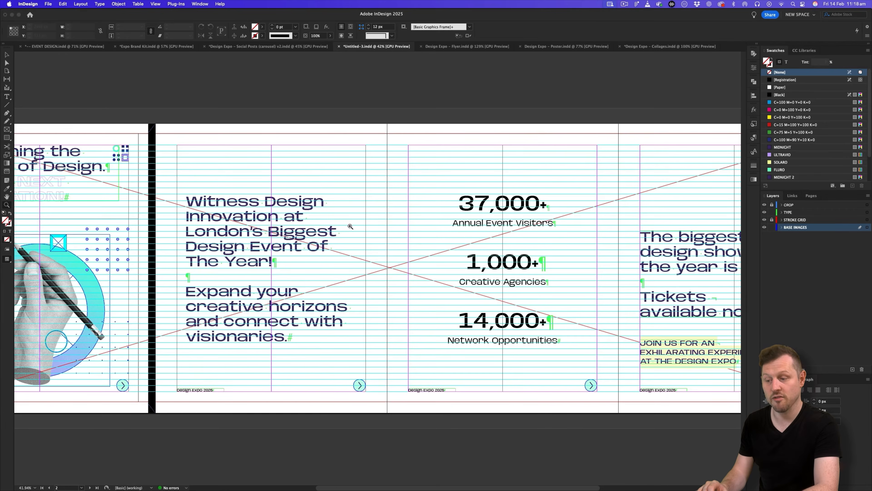
# Draw an empty rectangle frame covering the whole two-slide stats spread.
pyautogui.click(8, 130)
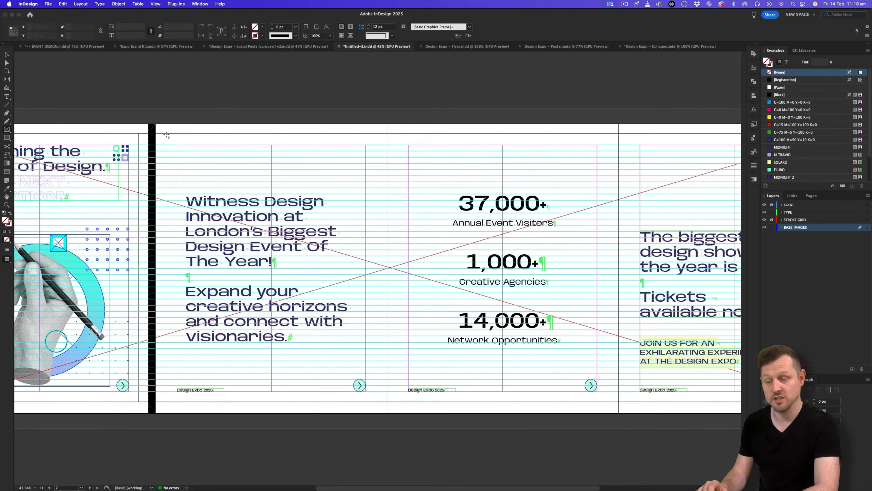
pyautogui.moveTo(168, 134); pyautogui.dragTo(608, 402)
pyautogui.press('z')
pyautogui.moveTo(399, 241); pyautogui.dragTo(424, 236)
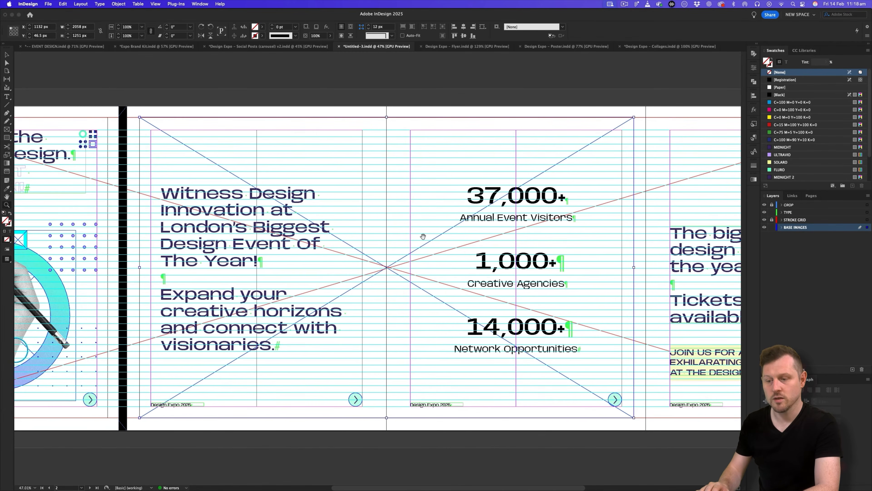
pyautogui.click(143, 47)
# Find the brand kit's Image Treatment page, select the second gradient-map photo, and return to Untitled-3.
pyautogui.scroll(-20, 415, 279)
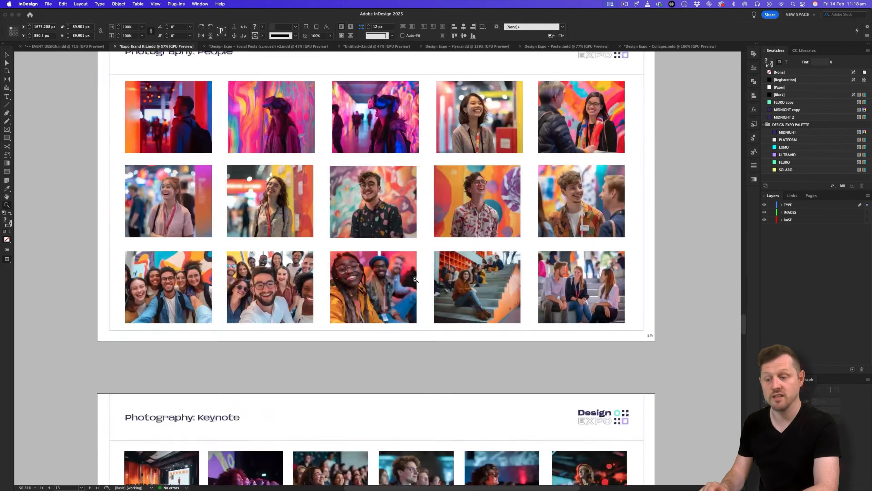
pyautogui.scroll(-20, 415, 279)
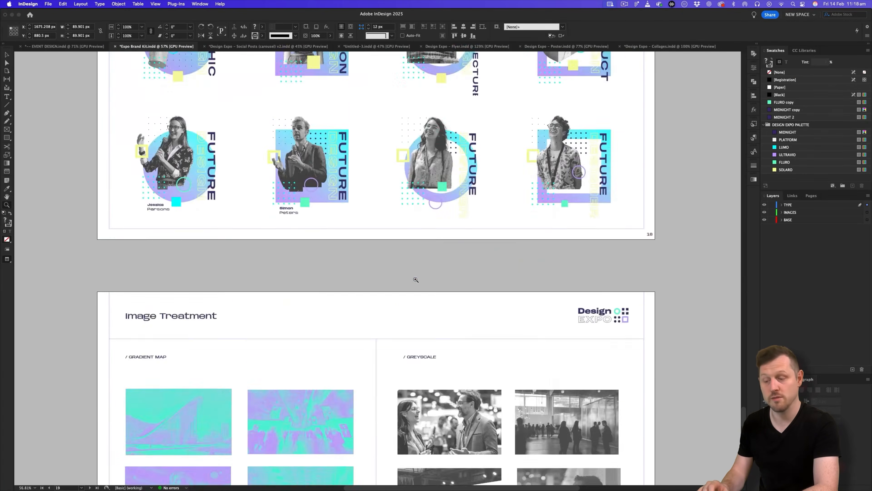
pyautogui.scroll(-10, 415, 279)
pyautogui.scroll(5, 416, 279)
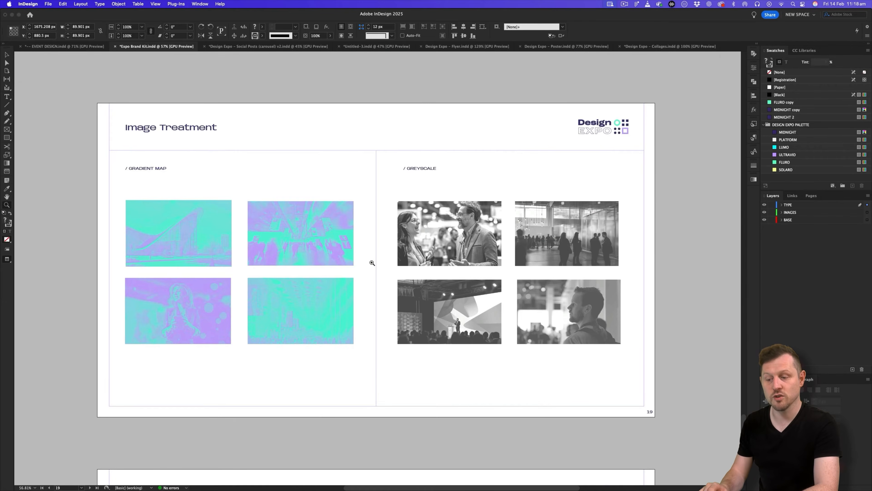
pyautogui.click(372, 263)
pyautogui.click(256, 234)
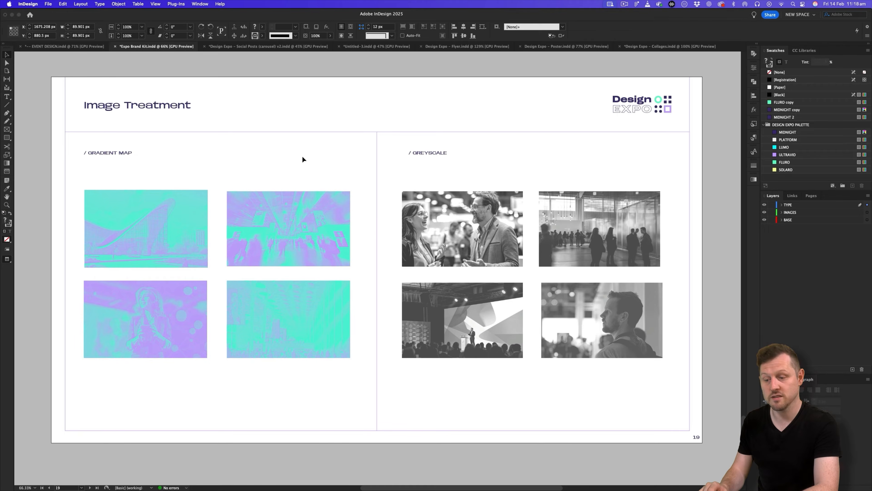
pyautogui.click(339, 210)
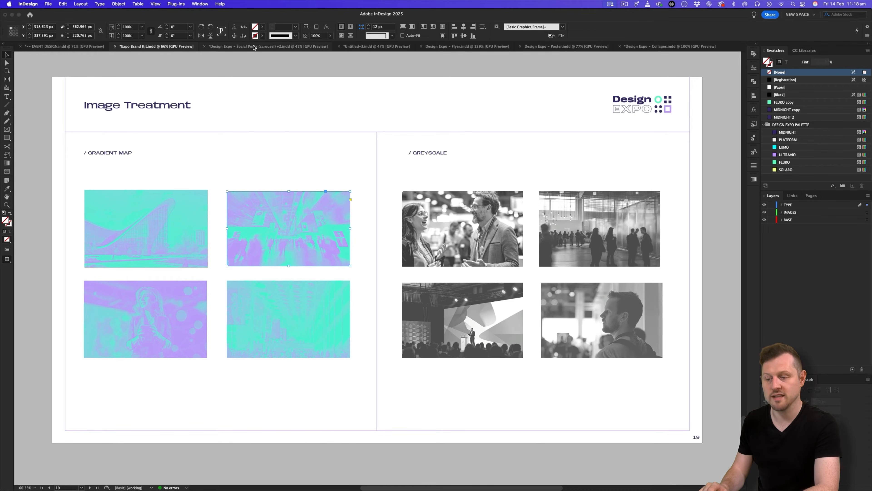
pyautogui.click(376, 46)
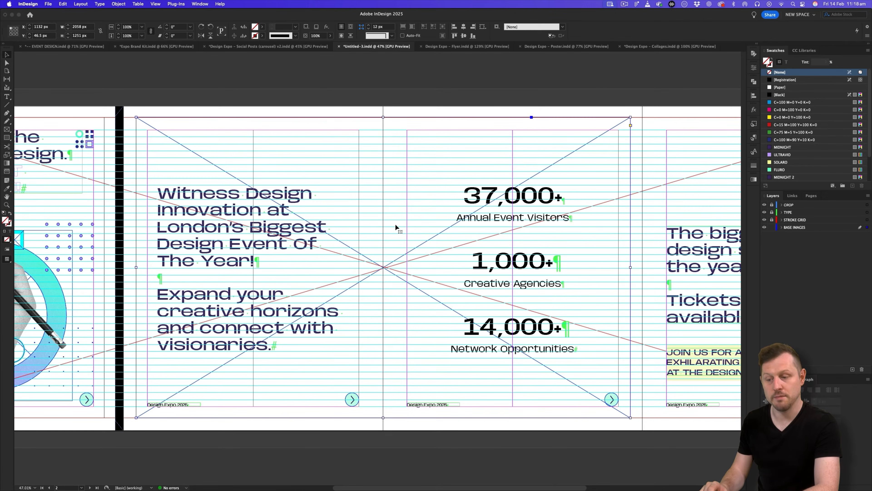
# Paste the gradient-map photo, copy its frame, then delete the loose copy.
pyautogui.press('super+v')
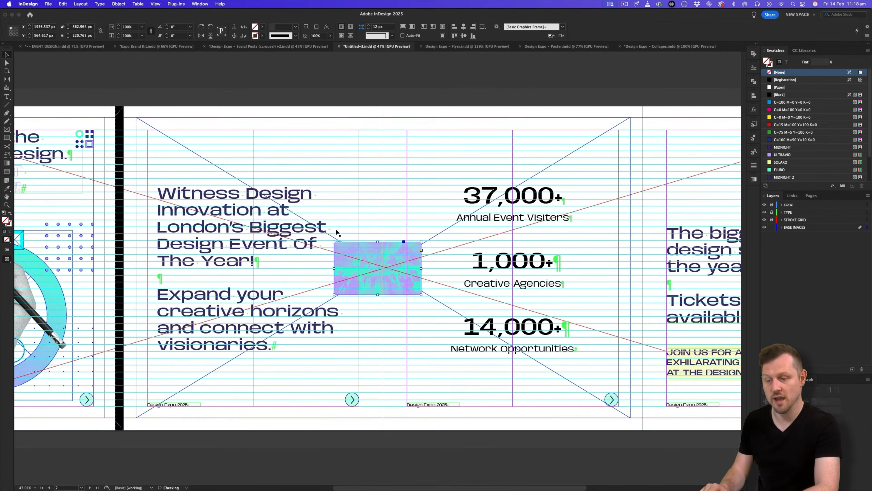
pyautogui.moveTo(378, 256); pyautogui.dragTo(225, 163)
pyautogui.doubleClick(224, 165)
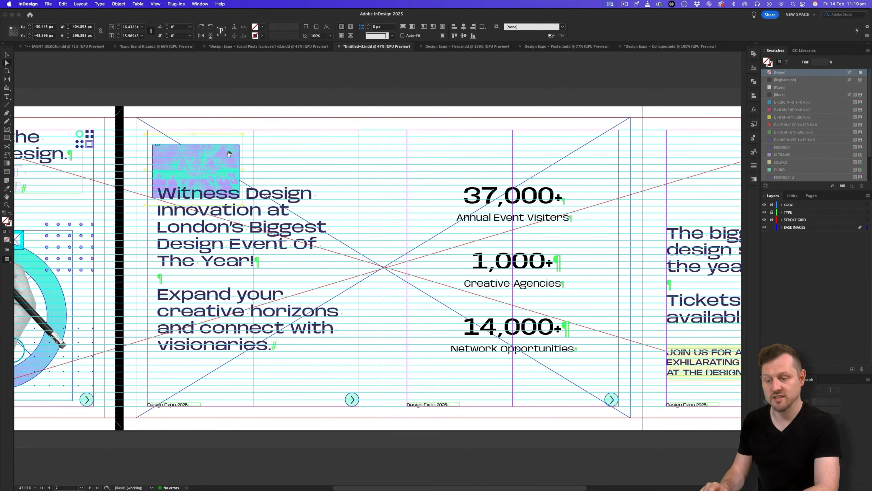
pyautogui.press('Escape')
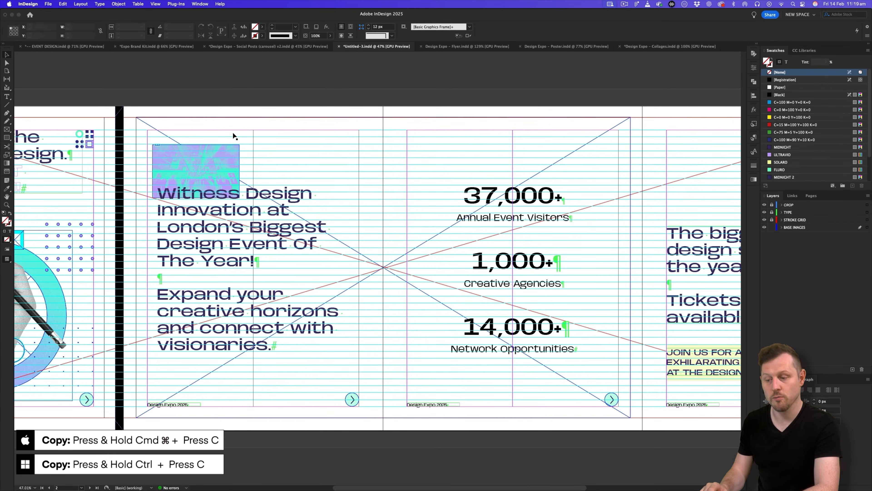
pyautogui.moveTo(230, 148); pyautogui.dragTo(363, 172)
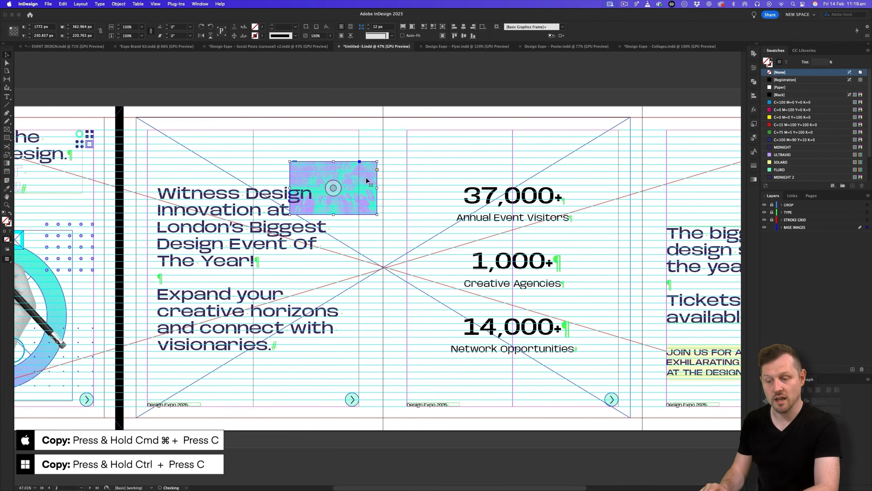
pyautogui.press('Delete')
# Paste the photo into the full-spread frame and set it to Fill Frame Proportionally.
pyautogui.click(369, 177)
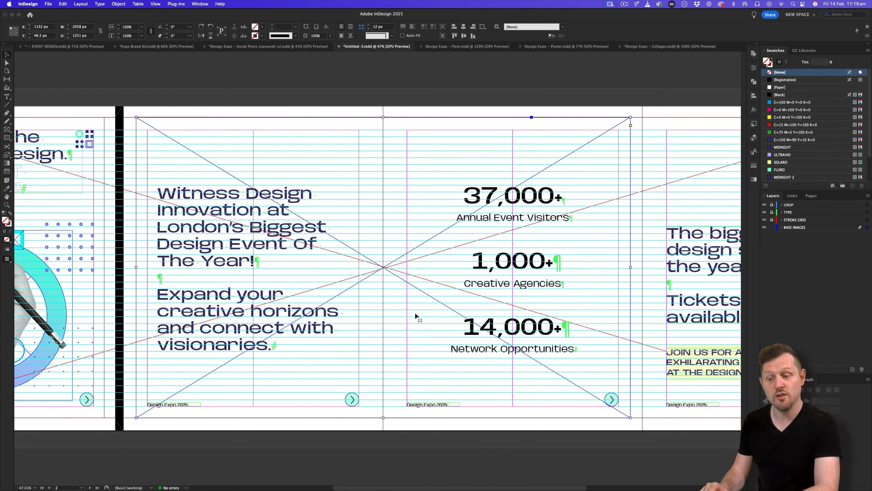
pyautogui.click(63, 4)
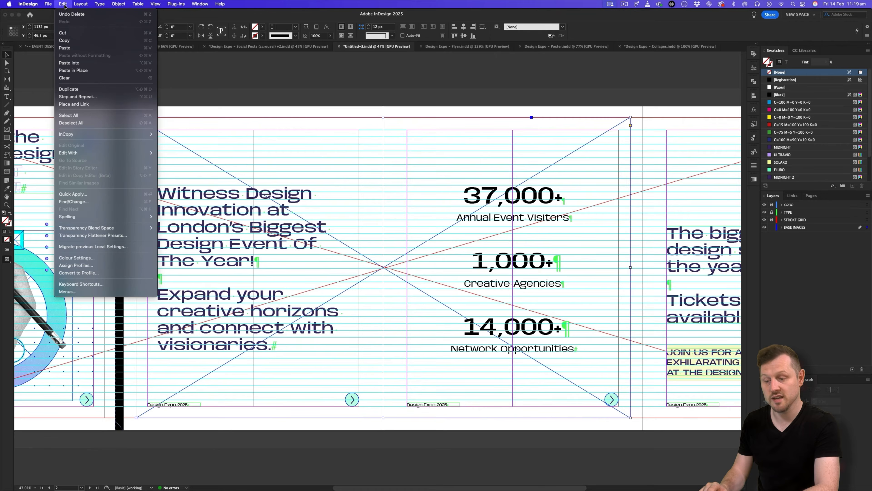
pyautogui.click(84, 66)
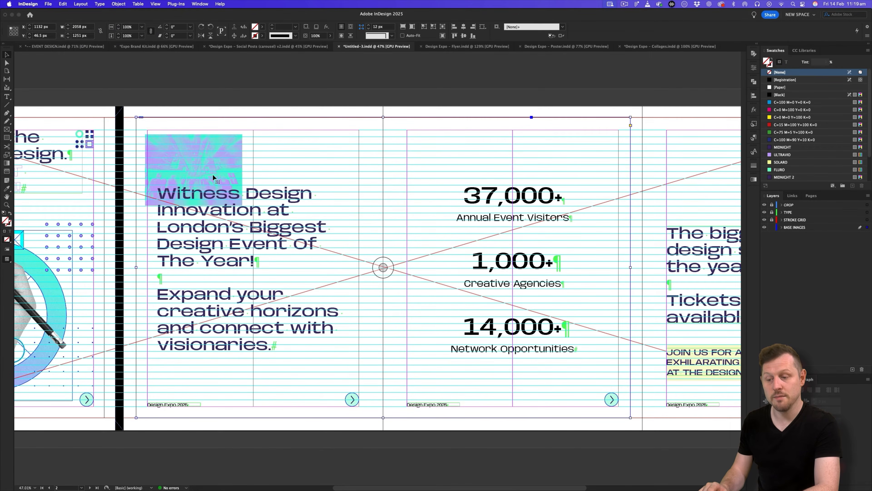
pyautogui.rightClick(206, 168)
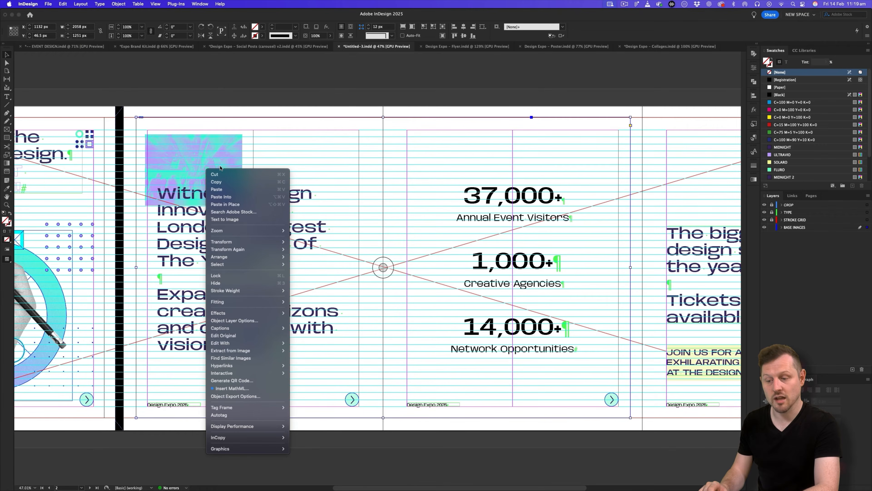
pyautogui.moveTo(269, 303)
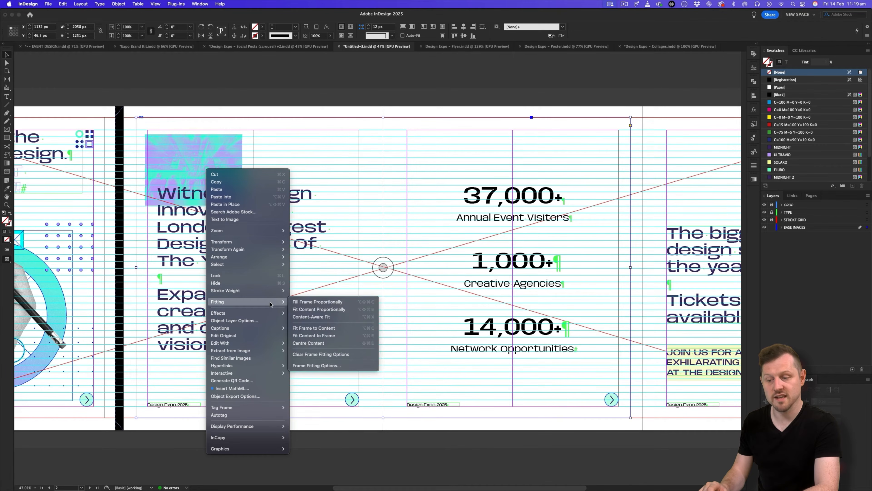
pyautogui.click(327, 304)
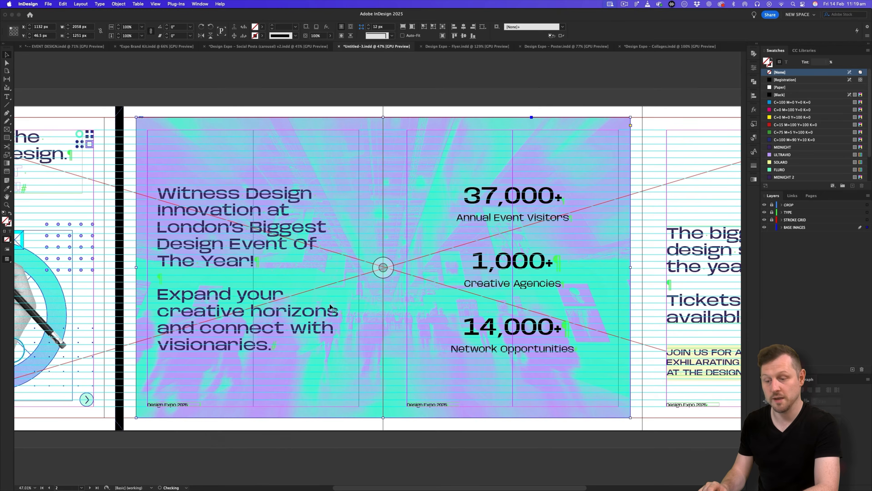
pyautogui.press('w')
pyautogui.click(370, 93)
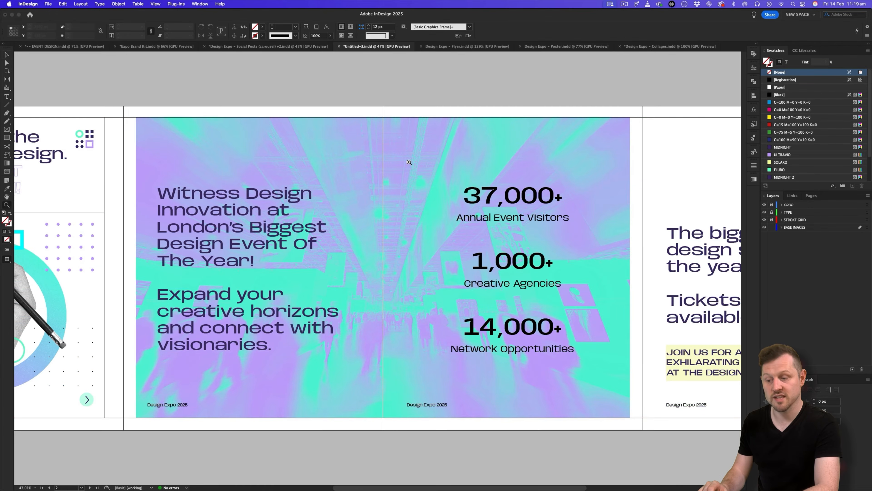
# Remove the pasted photo from the spread frame, leaving the frame empty.
pyautogui.press('z')
pyautogui.moveTo(408, 164); pyautogui.dragTo(378, 173)
pyautogui.press('v')
pyautogui.press('z')
pyautogui.moveTo(405, 236); pyautogui.dragTo(419, 232)
pyautogui.moveTo(363, 241); pyautogui.dragTo(371, 240)
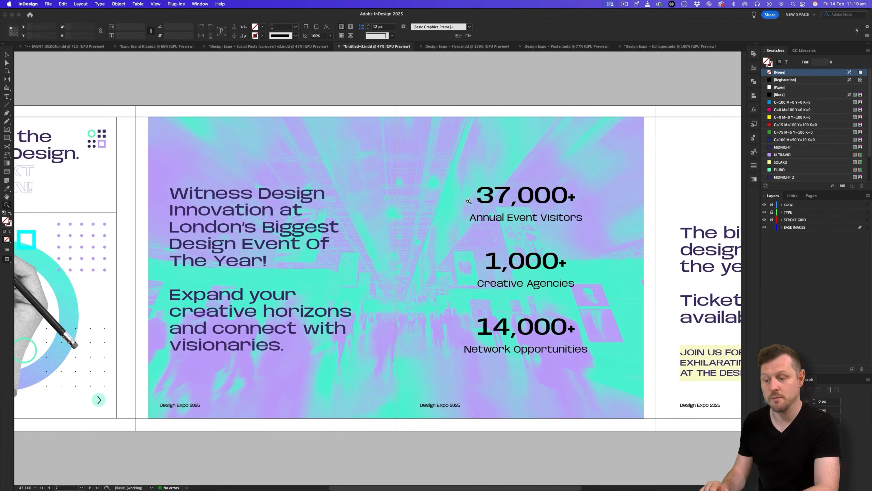
pyautogui.press('v')
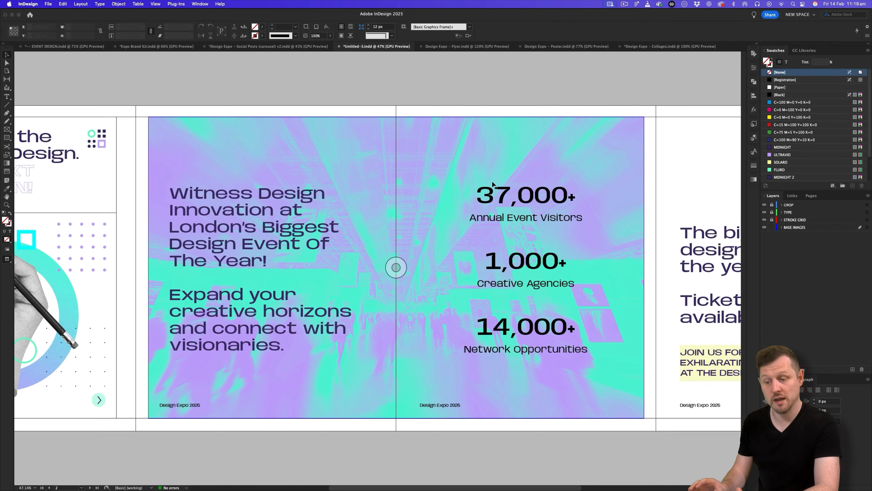
pyautogui.doubleClick(453, 150)
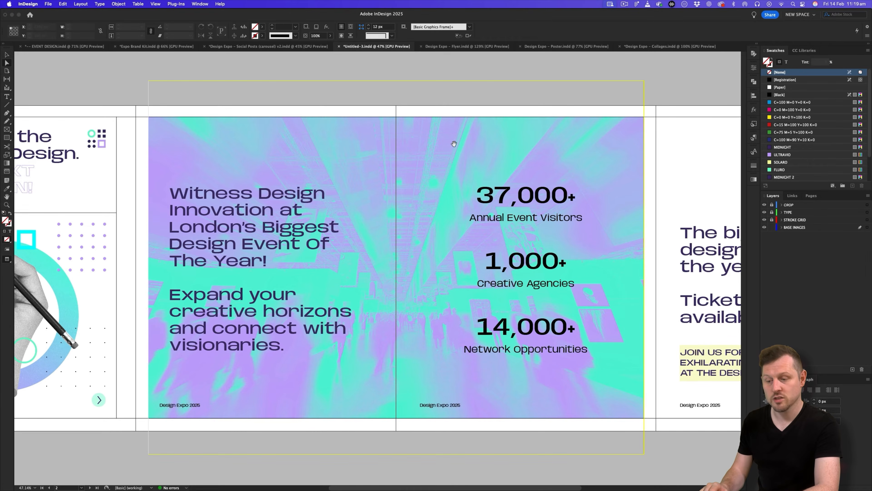
pyautogui.press('Delete')
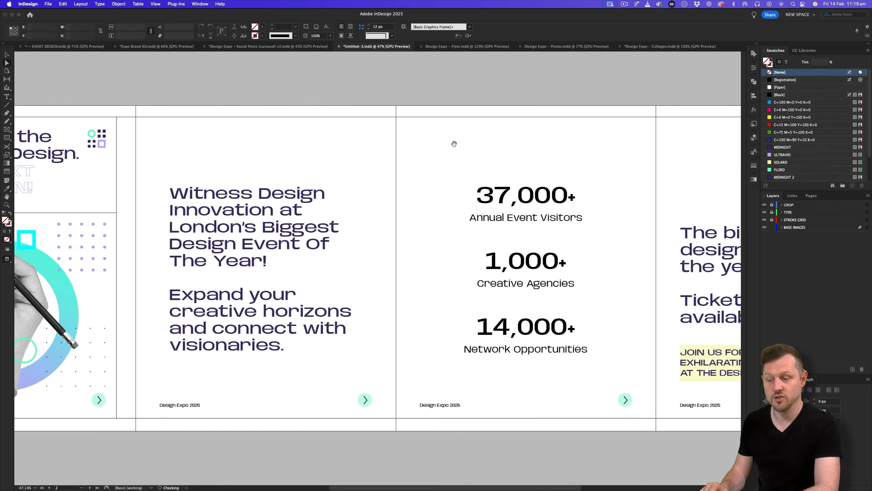
# Place Design Expo - GM - Event 003.psd from the Gradient Map folder into the spread frame.
pyautogui.press('super+d')
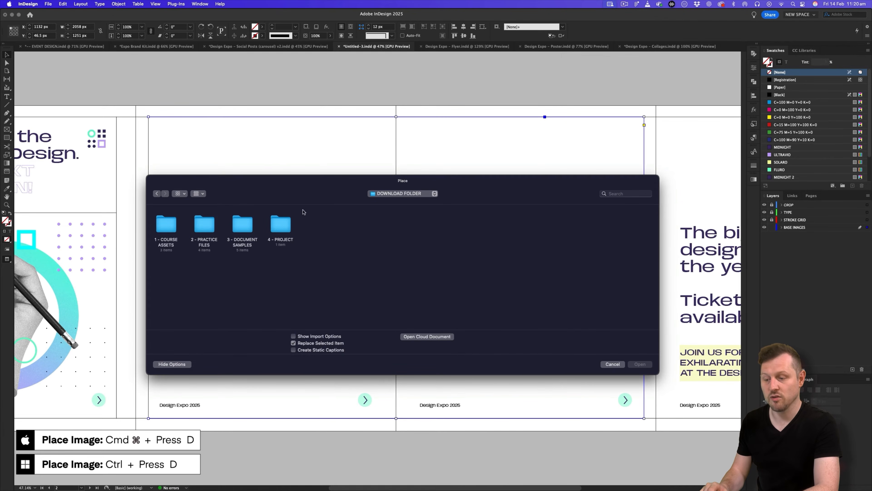
pyautogui.doubleClick(281, 224)
pyautogui.doubleClick(164, 223)
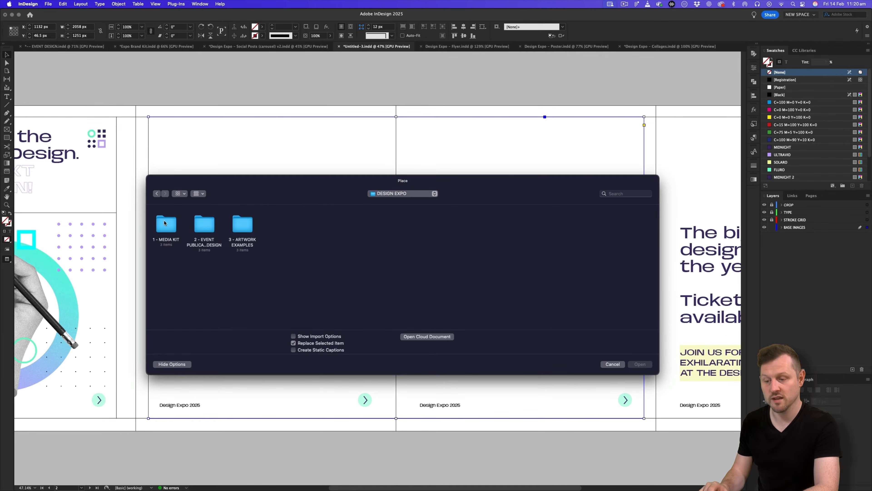
pyautogui.doubleClick(165, 223)
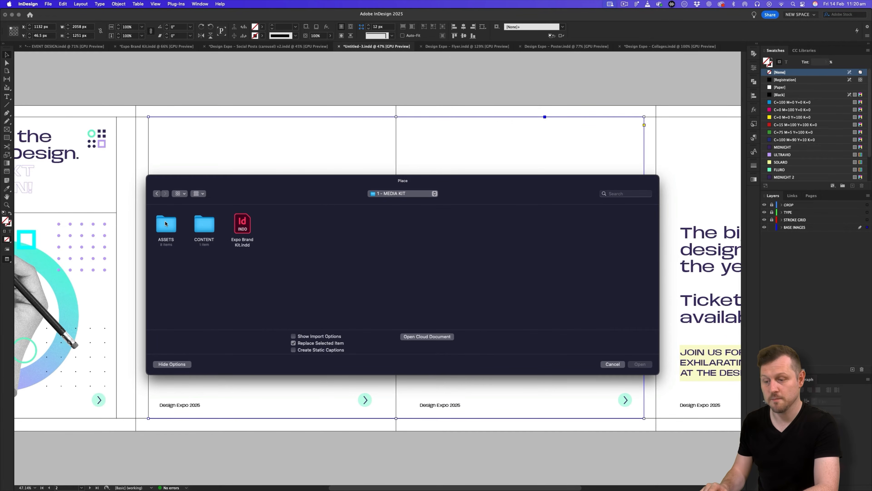
pyautogui.doubleClick(167, 223)
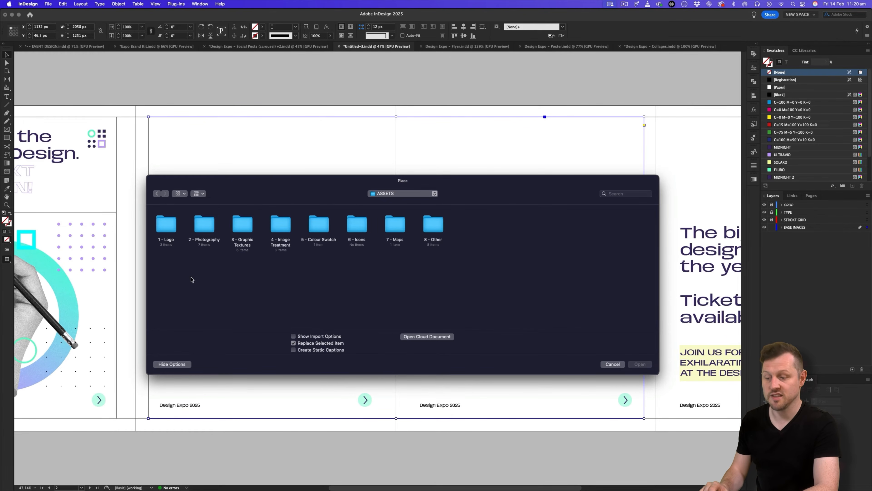
pyautogui.click(280, 225)
pyautogui.doubleClick(280, 226)
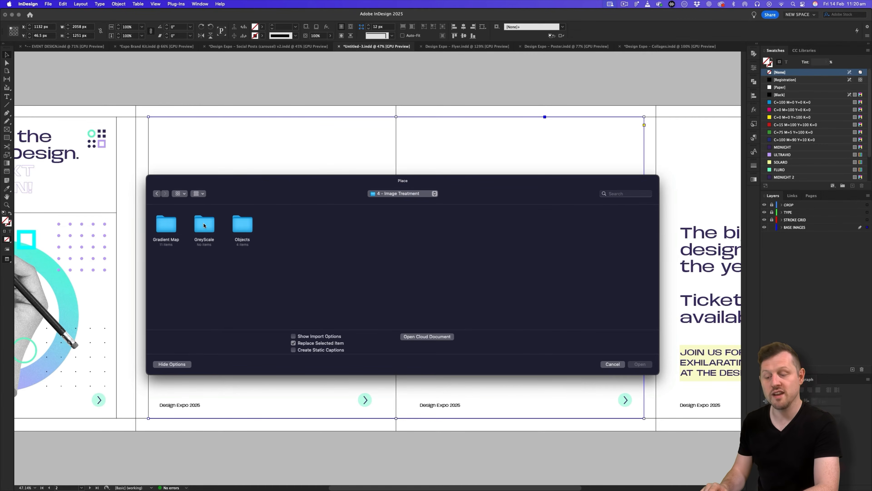
pyautogui.doubleClick(161, 227)
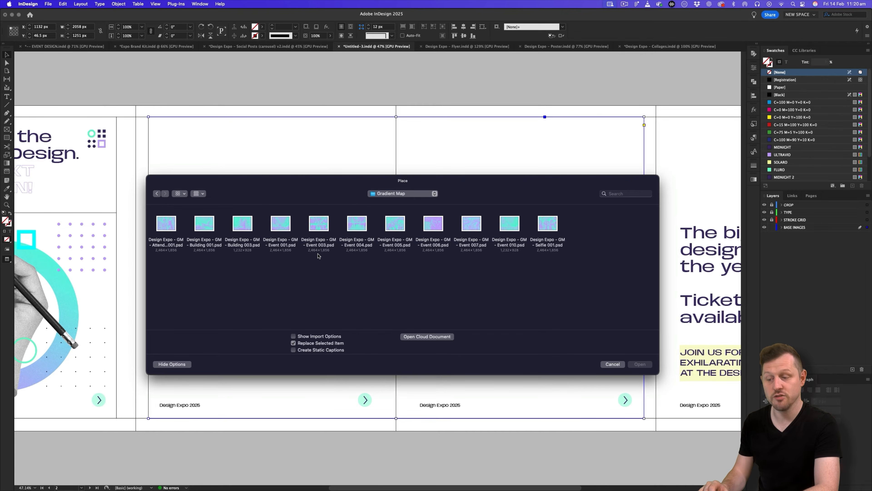
pyautogui.click(322, 225)
pyautogui.doubleClick(321, 223)
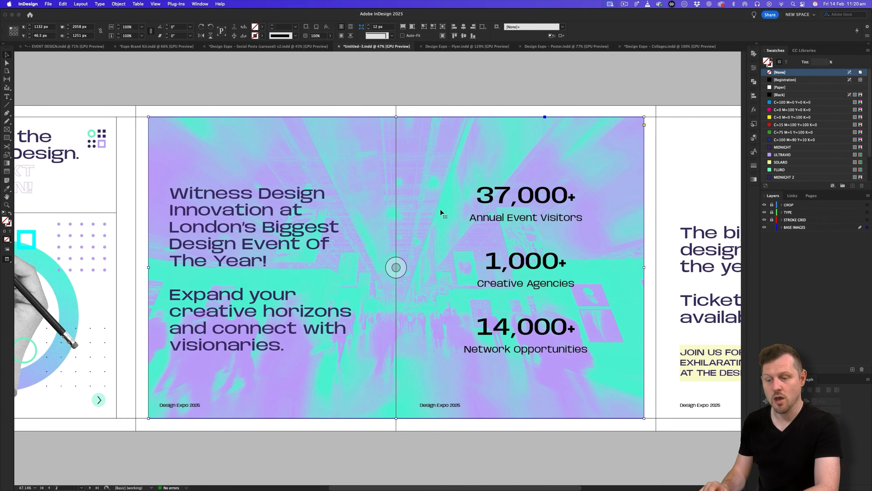
pyautogui.scroll(-2, 440, 209)
pyautogui.press('a')
pyautogui.click(433, 193)
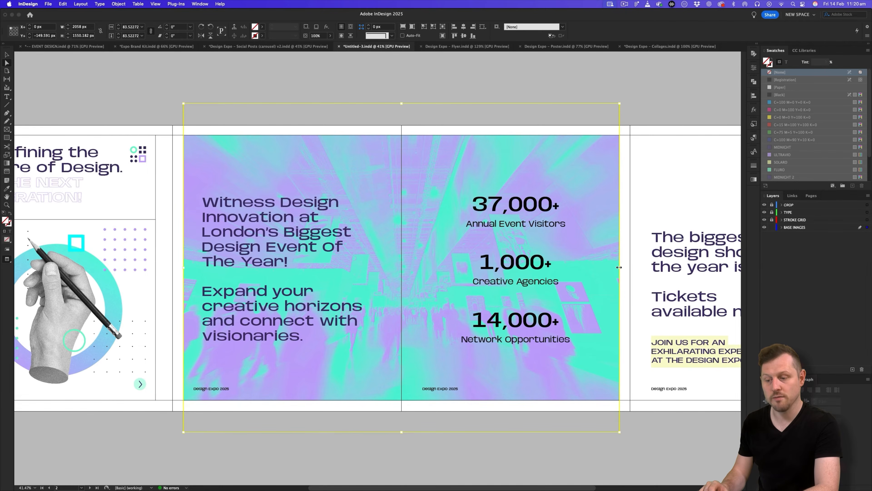
# Scale the crowd photo inside its frame to about 96%.
pyautogui.moveTo(621, 270); pyautogui.dragTo(711, 267)
pyautogui.moveTo(577, 236); pyautogui.dragTo(490, 277)
pyautogui.moveTo(546, 270); pyautogui.dragTo(526, 268)
pyautogui.press('v')
pyautogui.click(570, 167)
pyautogui.press('z')
pyautogui.moveTo(534, 204); pyautogui.dragTo(596, 204)
pyautogui.moveTo(502, 261); pyautogui.dragTo(539, 222)
# Visit the Expo Brand Kit document for the logo, then return to Untitled-3.
pyautogui.click(256, 46)
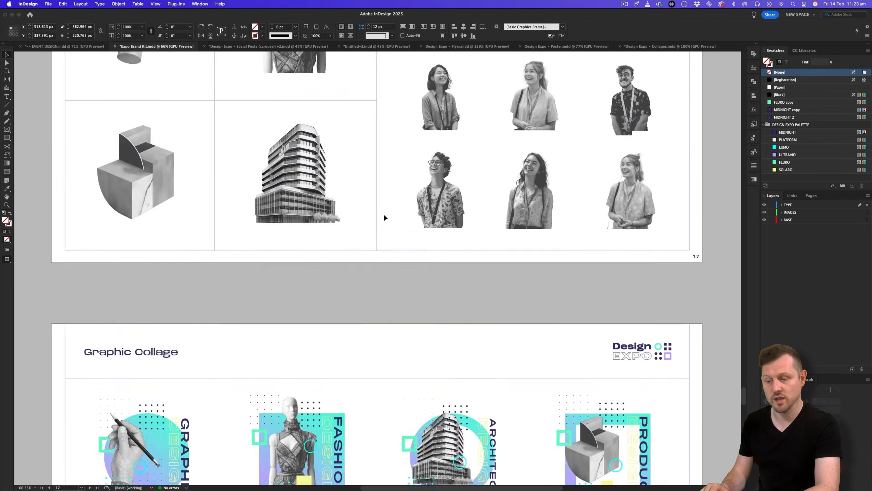
pyautogui.scroll(20, 384, 215)
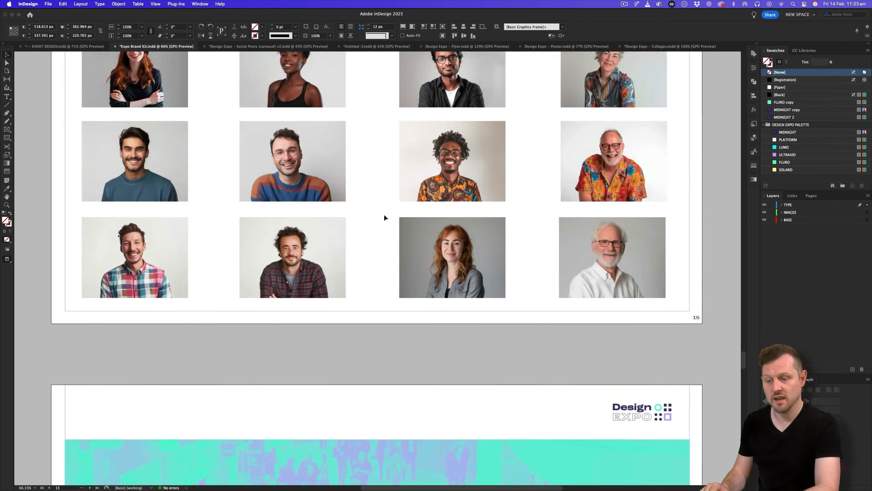
pyautogui.scroll(20, 385, 216)
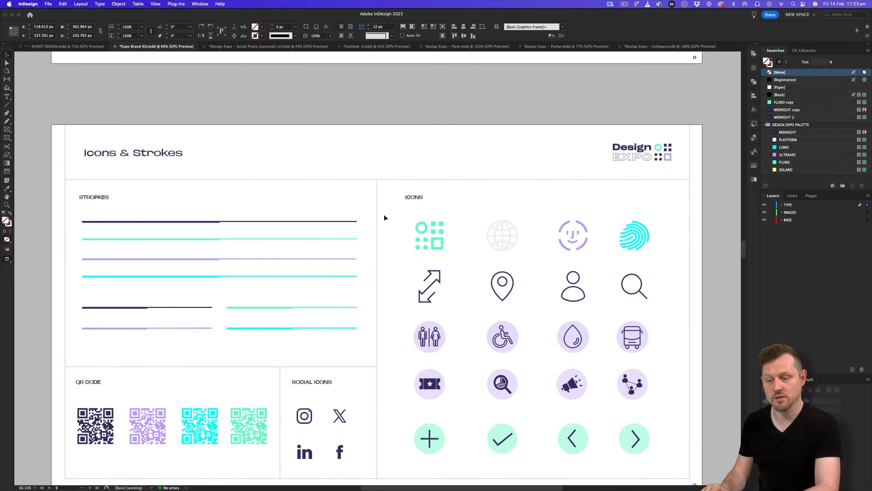
pyautogui.scroll(20, 384, 217)
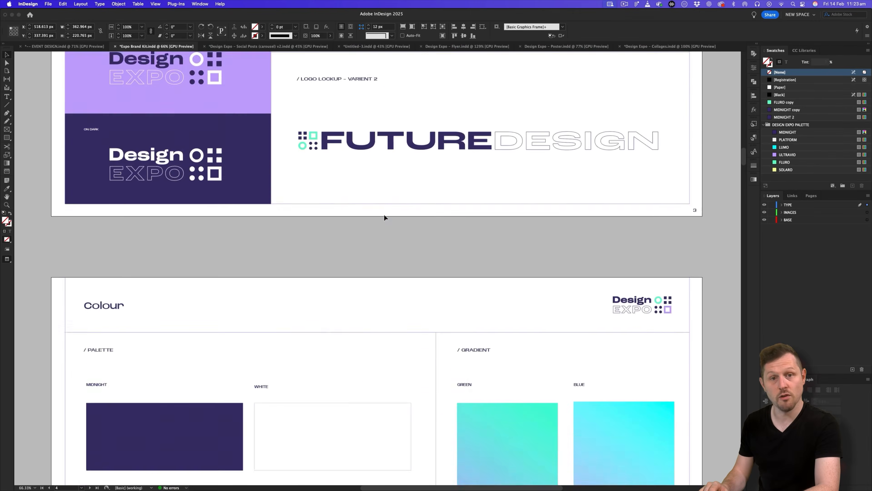
pyautogui.scroll(-3, 384, 214)
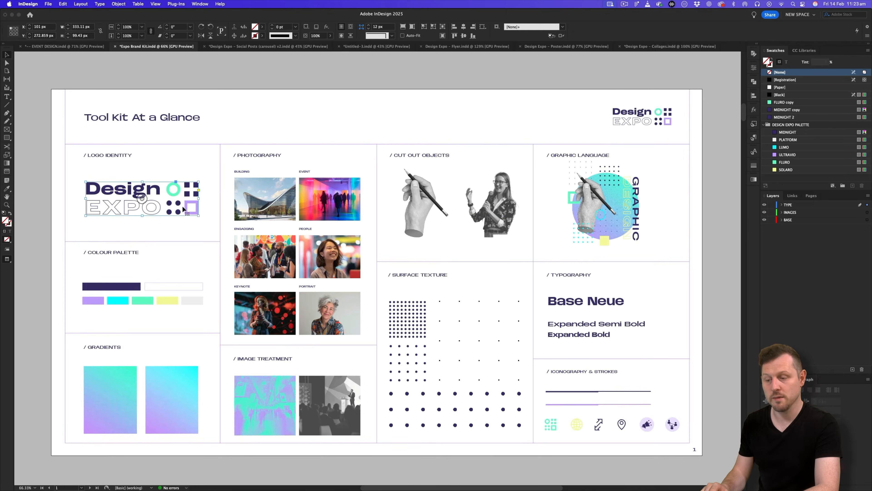
pyautogui.click(376, 46)
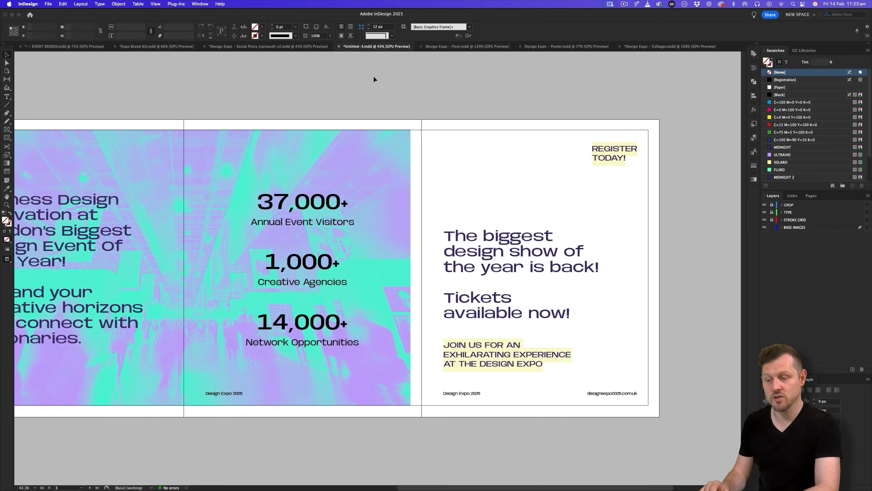
# Paste the Design EXPO logo at the final slide's top-left margin, 400 px wide.
pyautogui.press('w')
pyautogui.press('super+v')
pyautogui.scroll(2, 430, 236)
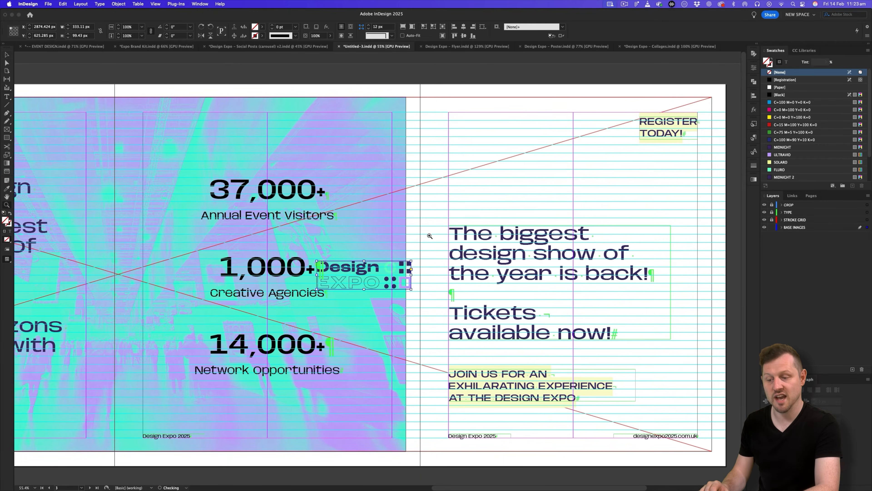
pyautogui.moveTo(402, 269); pyautogui.dragTo(534, 120)
pyautogui.scroll(2, 533, 119)
pyautogui.moveTo(533, 186); pyautogui.dragTo(469, 200)
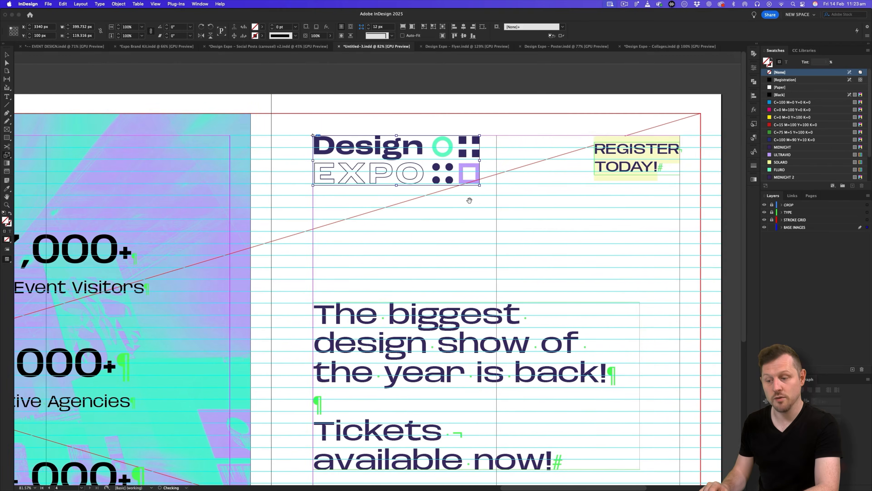
pyautogui.press('z')
pyautogui.click(415, 182)
# Switch display performance to High Quality Display and fit the page in the window.
pyautogui.click(154, 4)
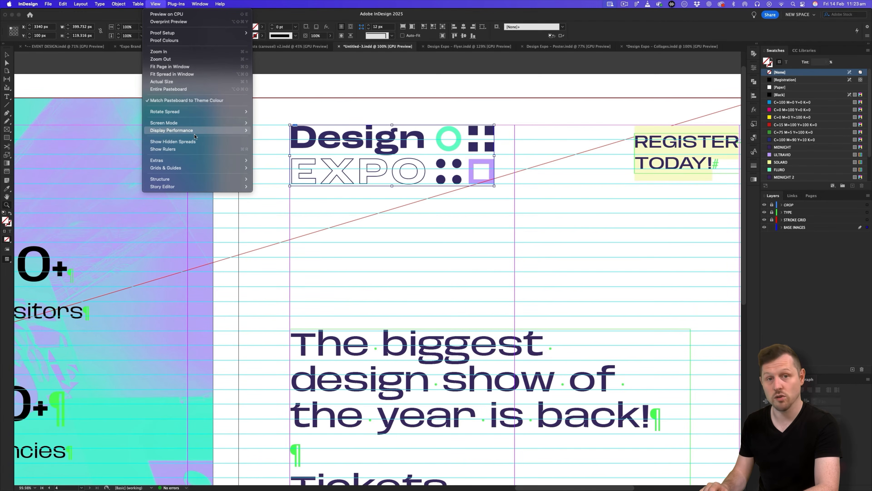
pyautogui.moveTo(227, 130)
pyautogui.click(281, 146)
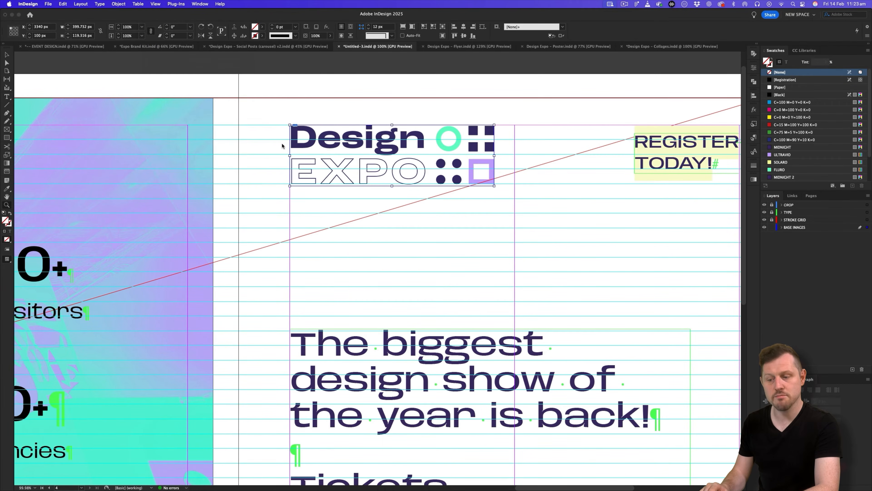
pyautogui.press('super+0')
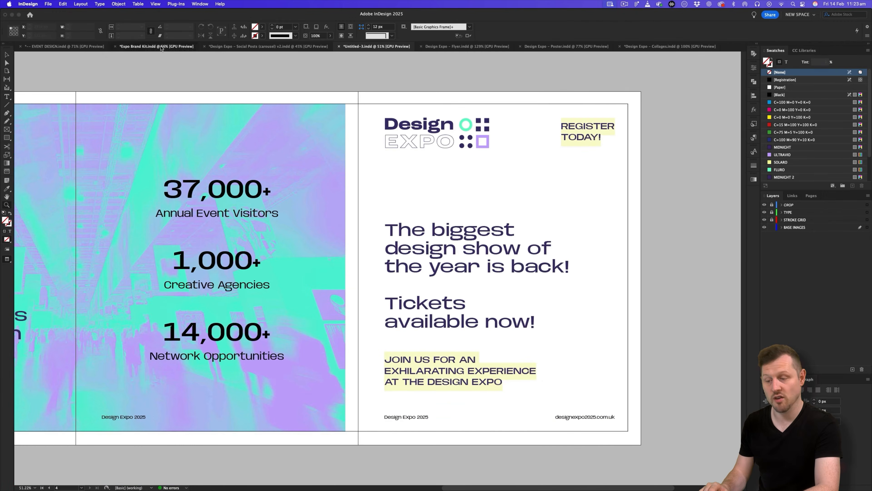
# Copy the brand kit's ultraviolet rule and stretch it beneath the logo, about 880 px wide.
pyautogui.click(156, 46)
pyautogui.press('super+c')
pyautogui.click(376, 46)
pyautogui.press('super+v')
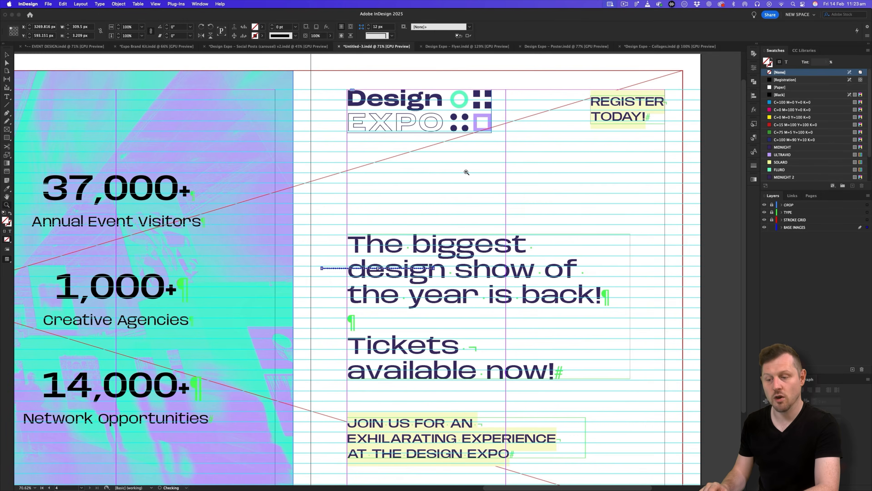
pyautogui.moveTo(364, 268); pyautogui.dragTo(383, 163)
pyautogui.press('z')
pyautogui.moveTo(482, 146); pyautogui.dragTo(553, 138)
pyautogui.press('v')
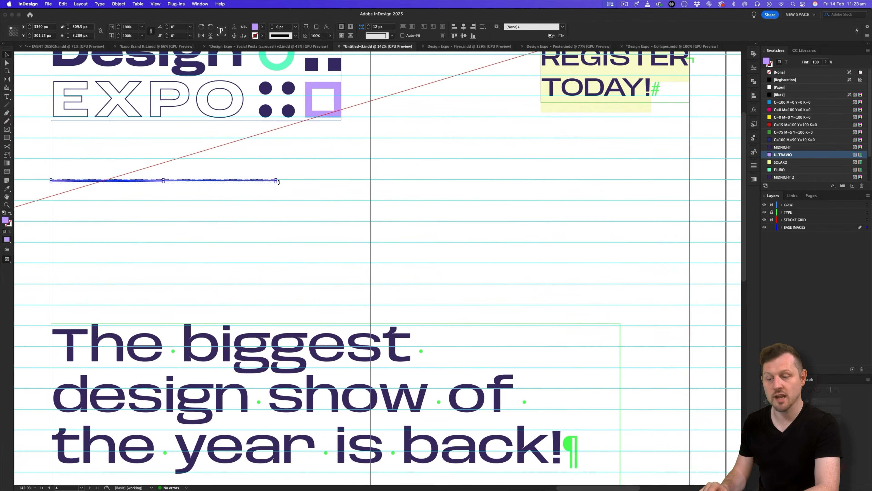
pyautogui.moveTo(277, 181); pyautogui.dragTo(690, 182)
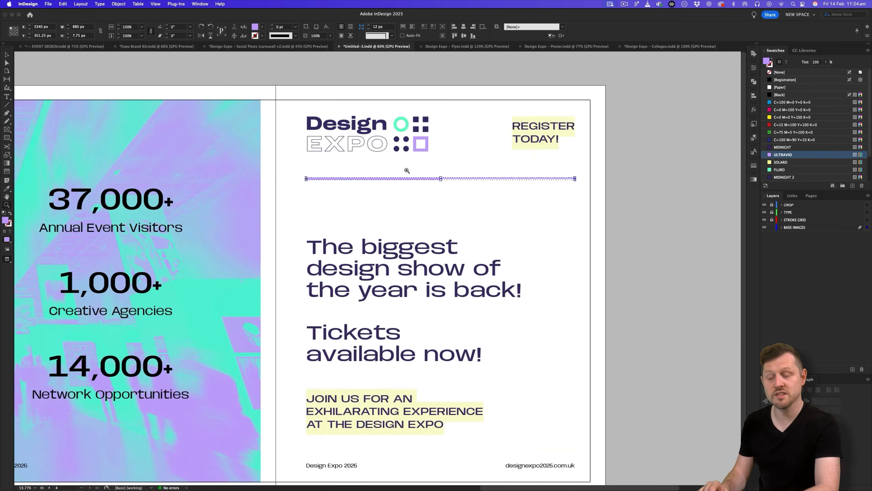
# Nudge the rule down onto the baseline grid and review the whole carousel.
pyautogui.press('w')
pyautogui.press('super+=')
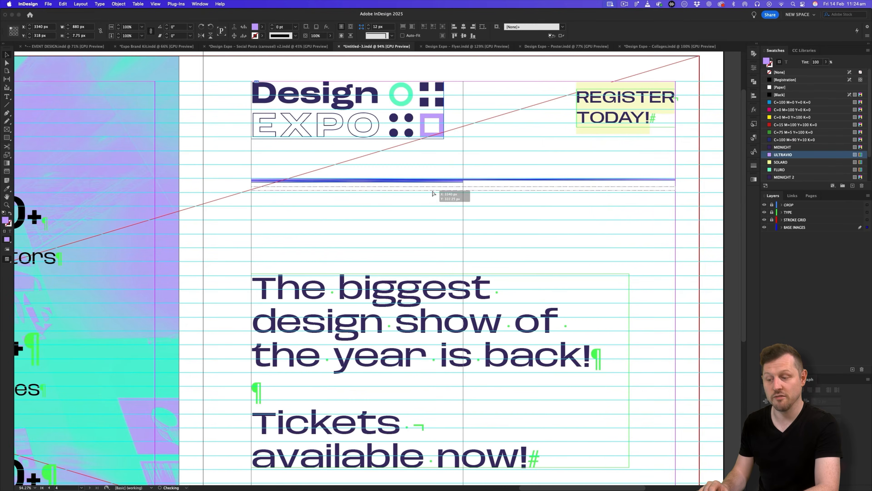
pyautogui.press('super+=')
pyautogui.press('z')
pyautogui.moveTo(539, 159); pyautogui.dragTo(412, 159)
pyautogui.press('w')
pyautogui.click(681, 213)
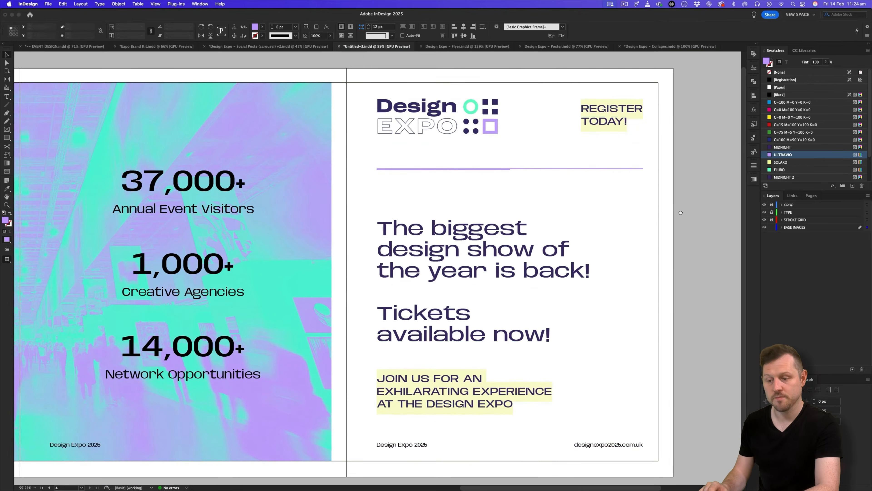
pyautogui.moveTo(680, 213); pyautogui.dragTo(599, 216)
pyautogui.press('z')
pyautogui.moveTo(392, 271); pyautogui.dragTo(557, 264)
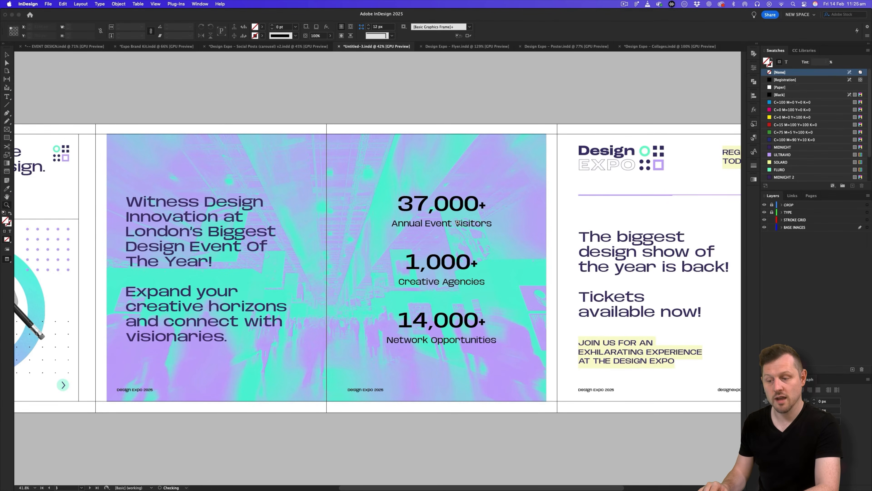
pyautogui.moveTo(457, 222); pyautogui.dragTo(437, 222)
# Copy the vertical red stroke-grid line to the final slide's left edge and nudge it right.
pyautogui.press('v')
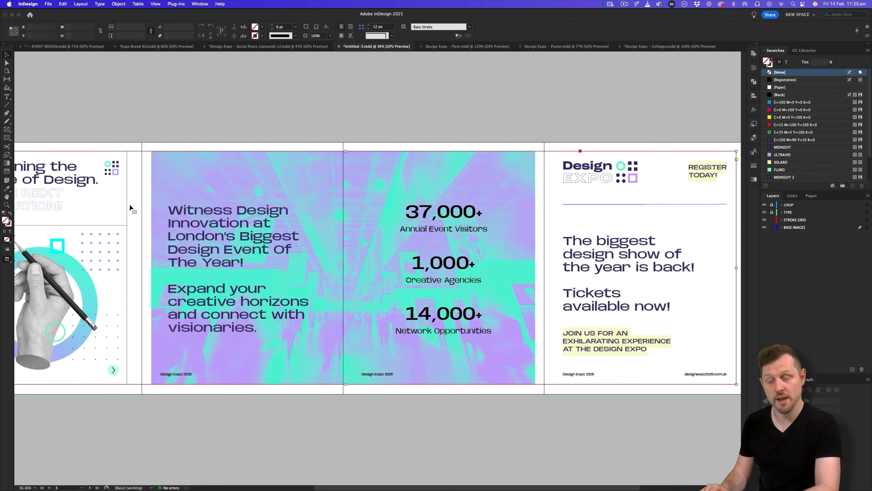
pyautogui.click(128, 202)
pyautogui.moveTo(128, 183)
pyautogui.mouseDown()
pyautogui.moveTo(157, 192)
pyautogui.moveTo(553, 219)
pyautogui.mouseUp()
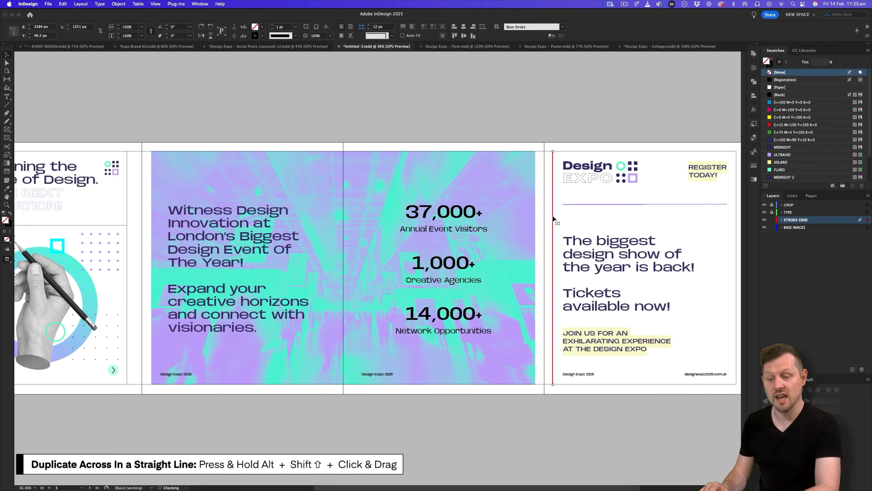
pyautogui.press('w')
pyautogui.scroll(5, 510, 220)
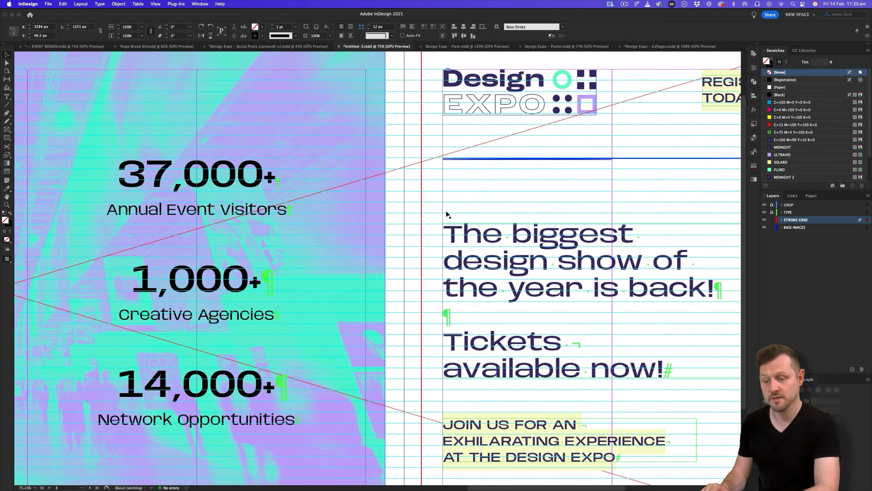
pyautogui.press('Right')
pyautogui.press('Right')
pyautogui.press('super+space')
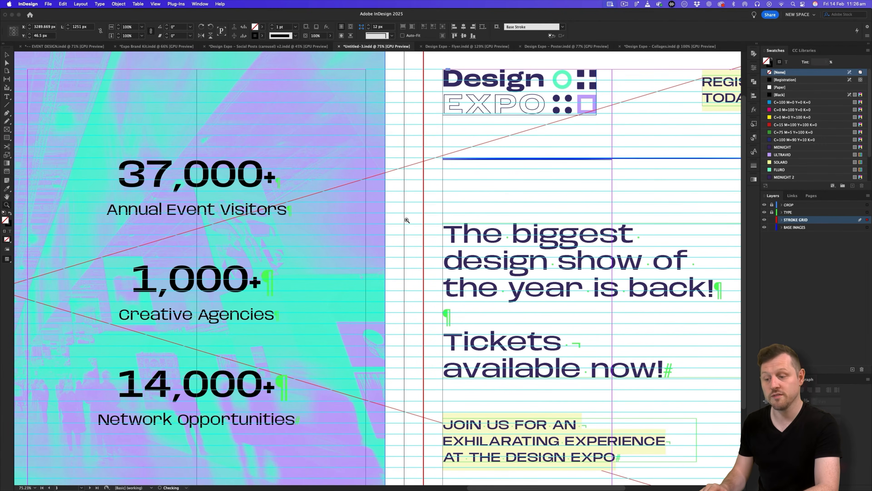
pyautogui.scroll(-3, 406, 220)
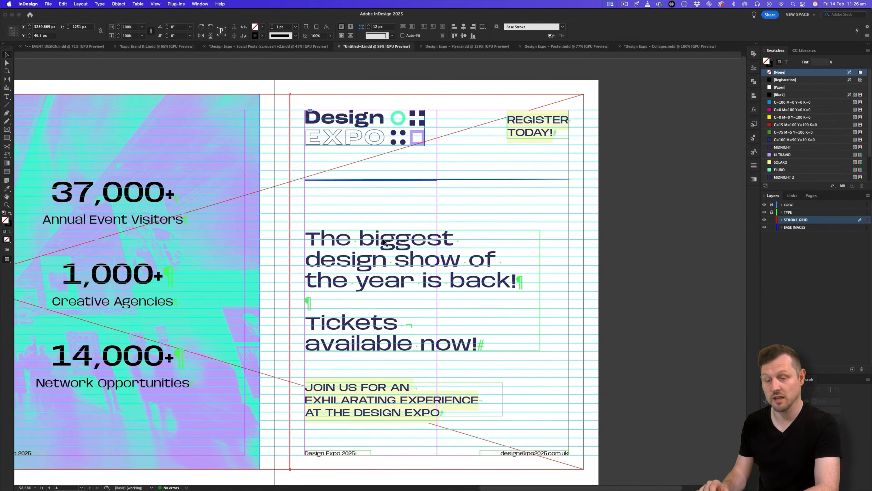
# Toggle Preview on and off to compare the finished carousel slides with and without guides.
pyautogui.press('w')
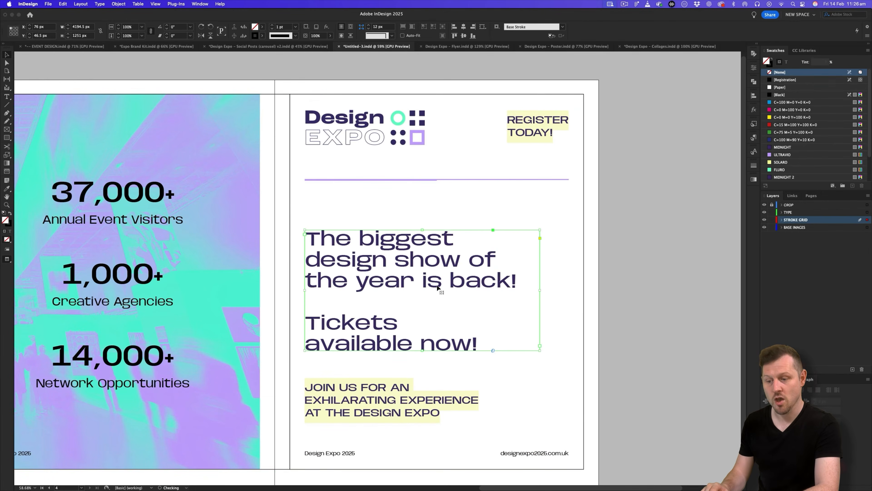
pyautogui.press('w')
pyautogui.press('w')
pyautogui.scroll(-4, 388, 260)
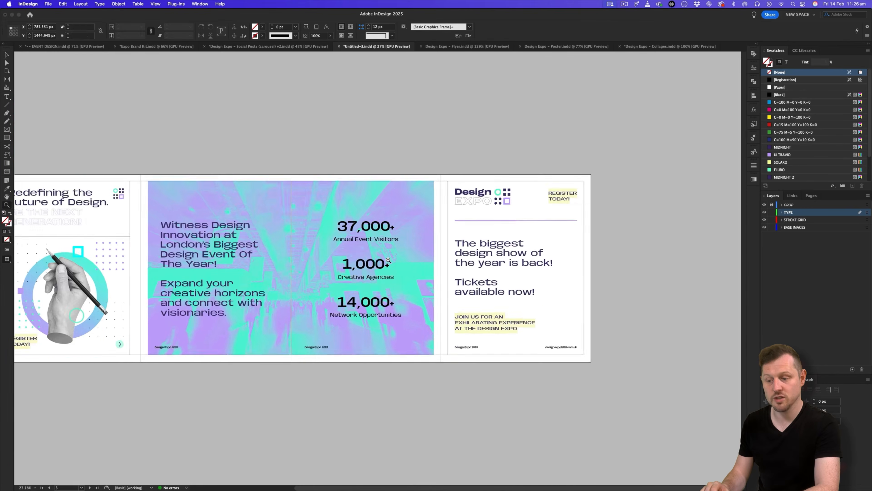
pyautogui.hscroll(-3, 388, 260)
pyautogui.scroll(2, 388, 260)
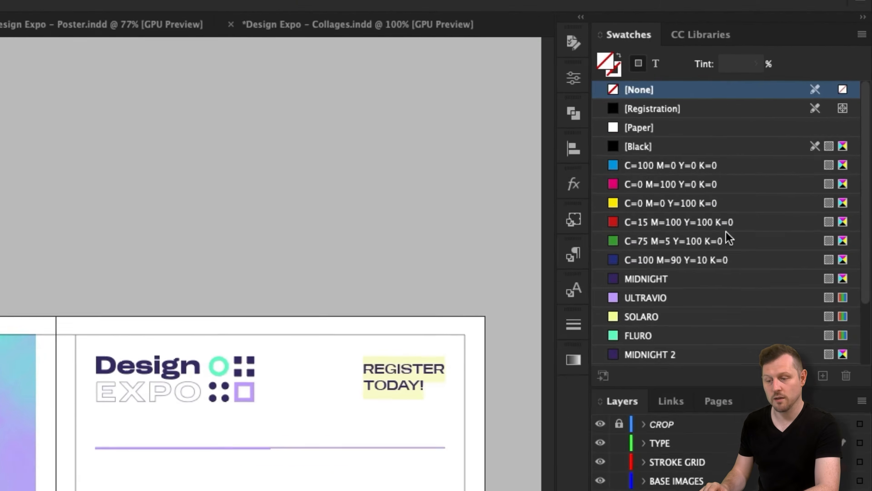
pyautogui.scroll(-2, 815, 131)
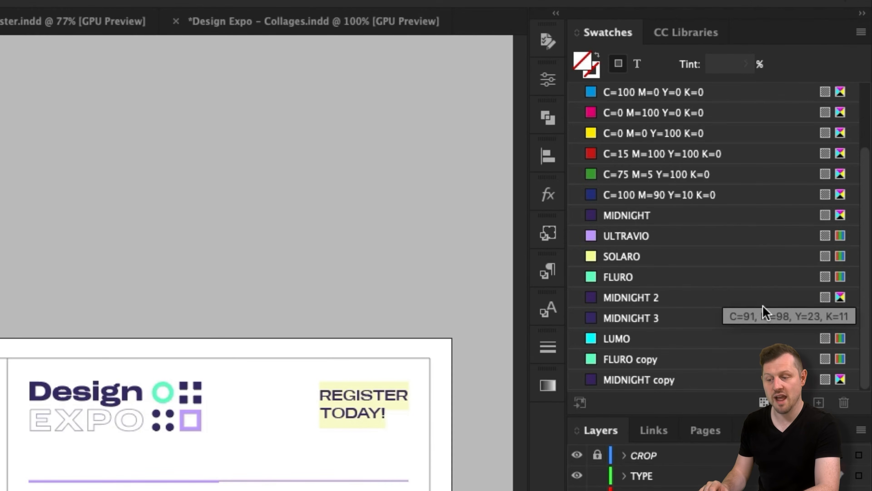
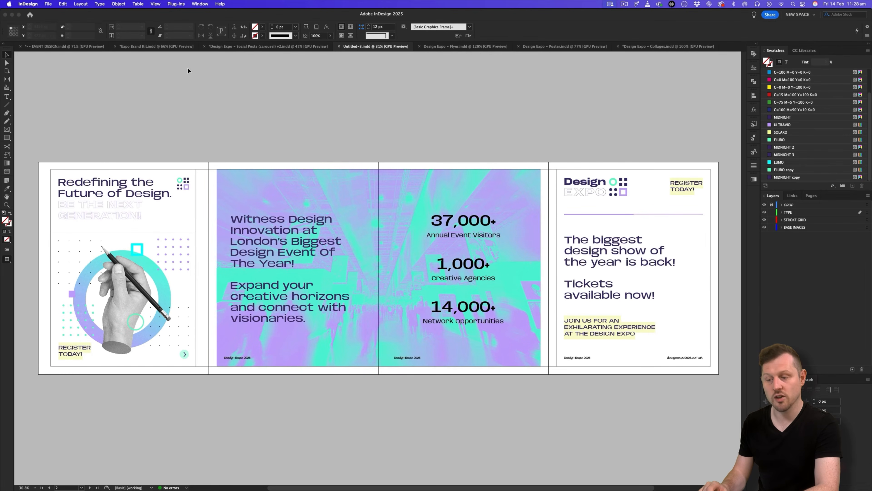
# Glance at the Expo Brand Kit document, then start Load Swatches in Untitled-3.
pyautogui.click(157, 46)
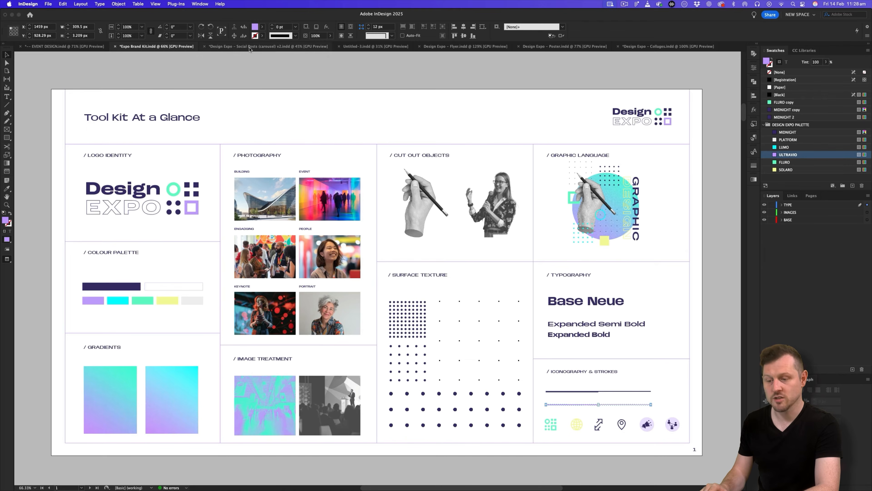
pyautogui.click(355, 47)
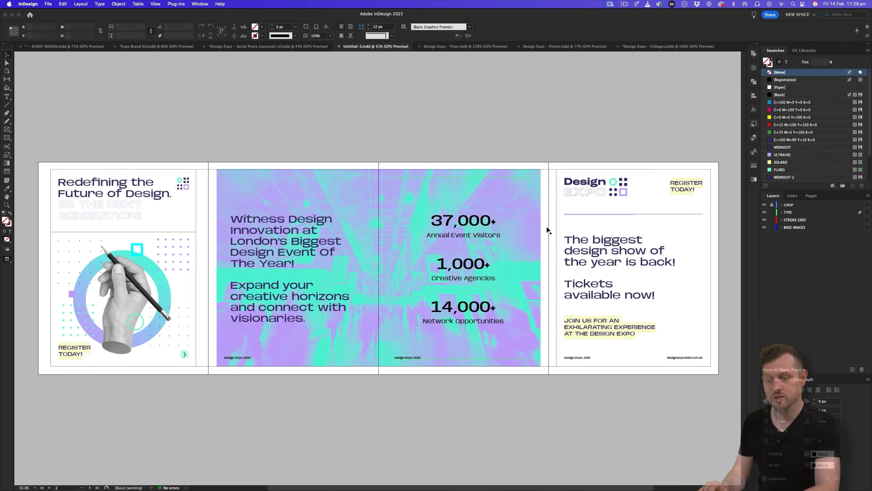
pyautogui.click(870, 51)
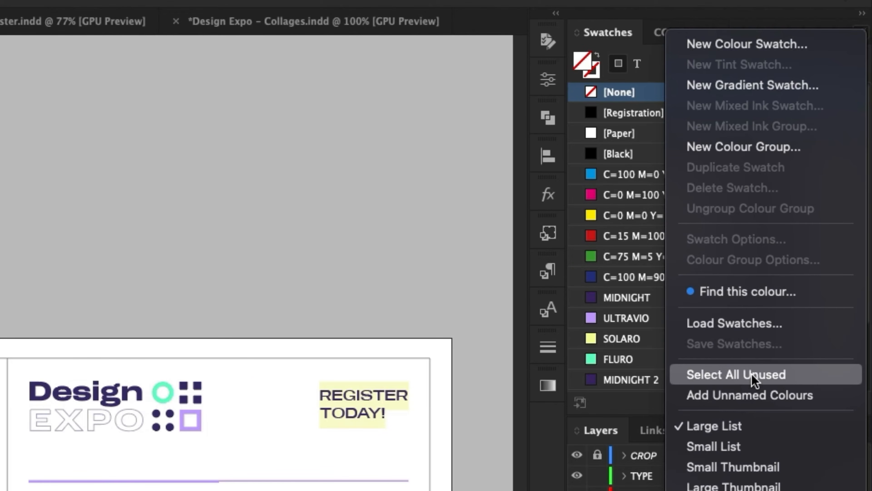
pyautogui.click(742, 325)
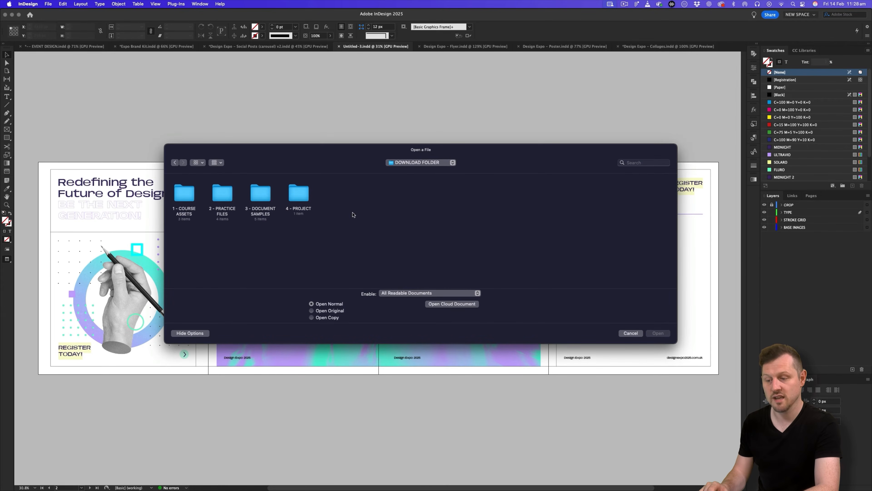
# Load the swatch file from 4 - PROJECT > DESIGN EXPO > 1 - MEDIA KIT > ASSETS > 5 - Colour Swatch.
pyautogui.doubleClick(304, 196)
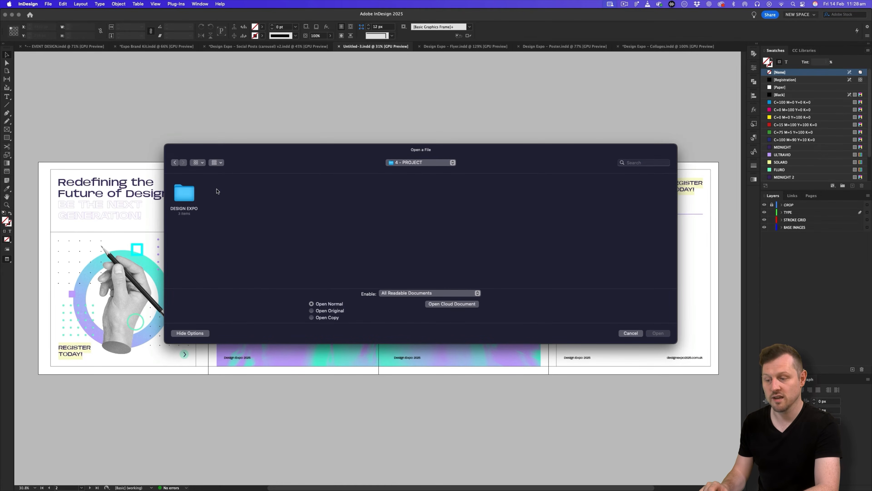
pyautogui.doubleClick(180, 193)
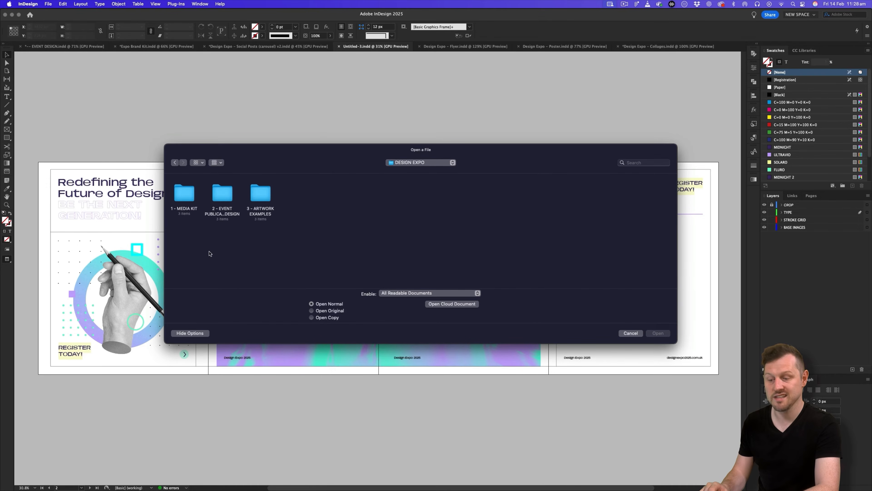
pyautogui.doubleClick(185, 197)
pyautogui.doubleClick(182, 194)
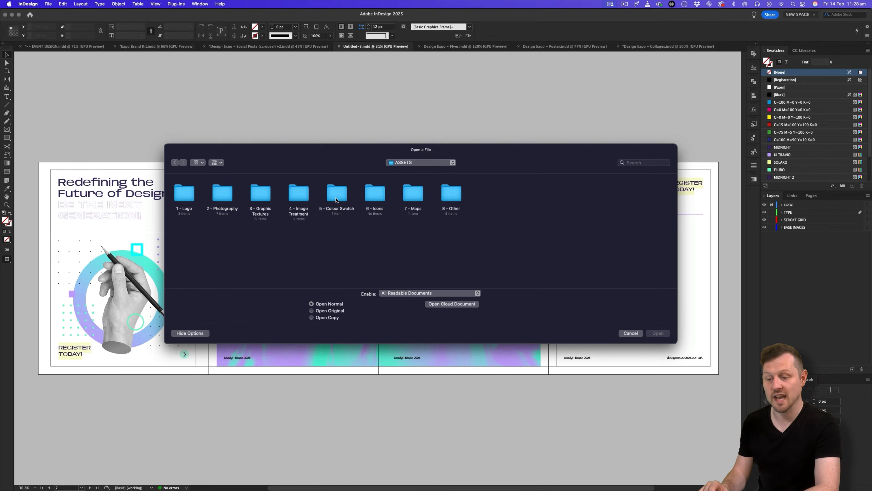
pyautogui.doubleClick(336, 197)
pyautogui.doubleClick(184, 194)
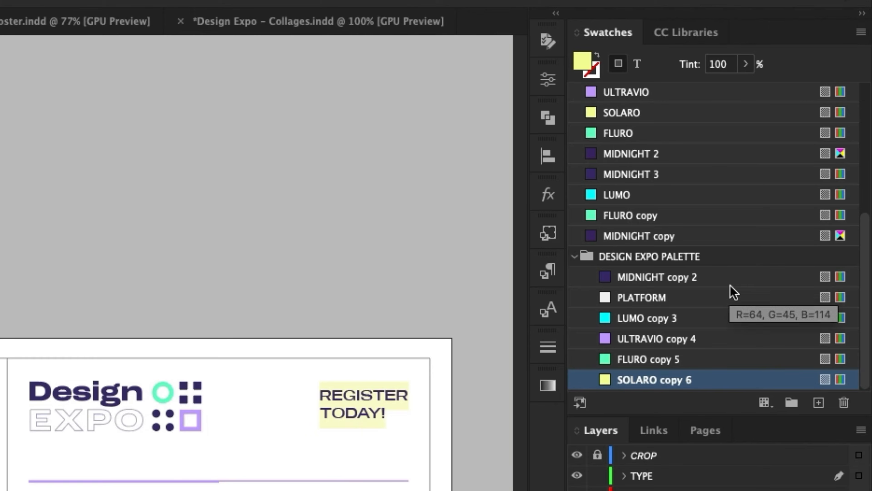
# Delete the duplicate MIDNIGHT 2, MIDNIGHT 3 and MIDNIGHT copy swatches, replacing them with MIDNIGHT copy 2.
pyautogui.scroll(2, 657, 193)
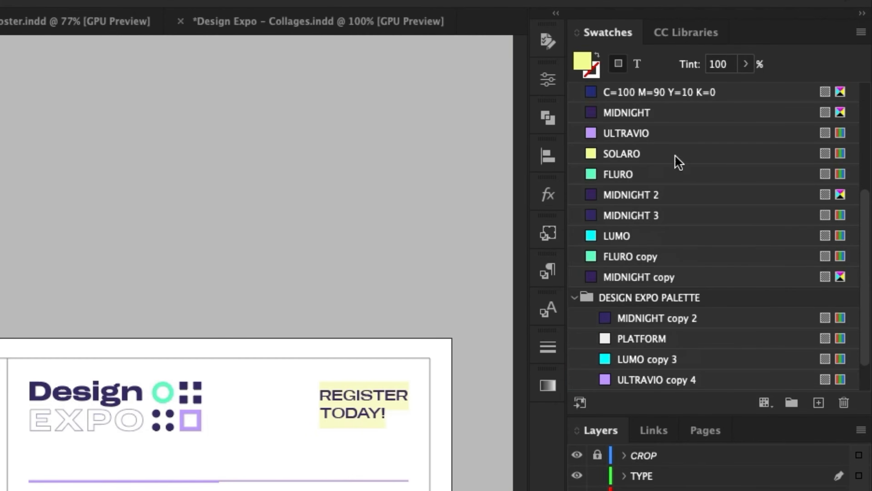
pyautogui.scroll(-2, 685, 203)
pyautogui.click(735, 158)
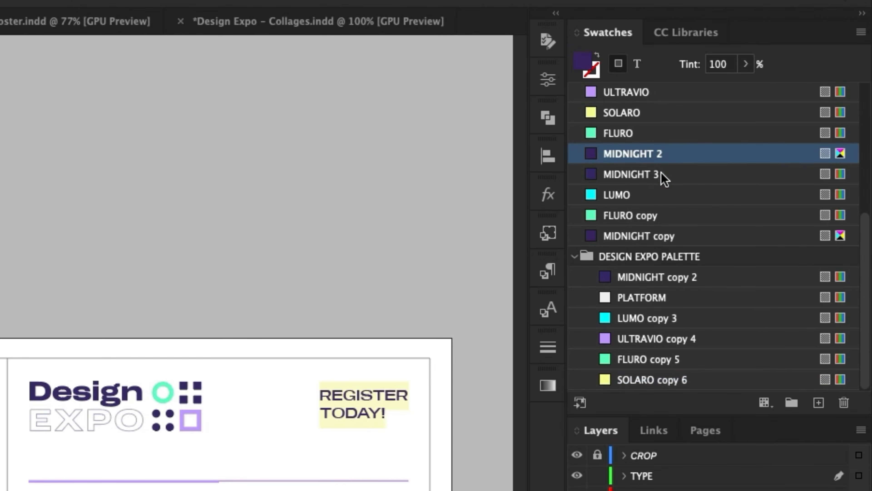
pyautogui.keyDown('super'); pyautogui.click(660, 174); pyautogui.keyUp('super')
pyautogui.keyDown('super'); pyautogui.click(663, 240); pyautogui.keyUp('super')
pyautogui.rightClick(632, 240)
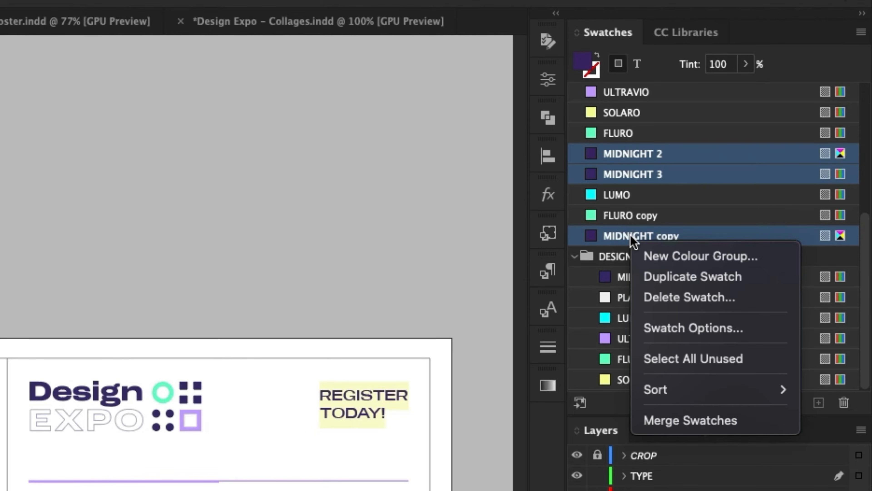
pyautogui.click(712, 305)
pyautogui.click(486, 245)
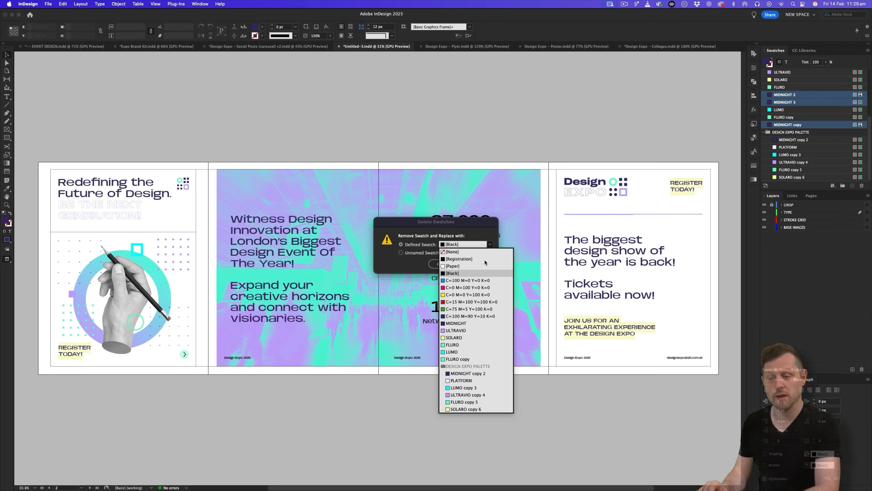
pyautogui.click(468, 374)
pyautogui.click(479, 264)
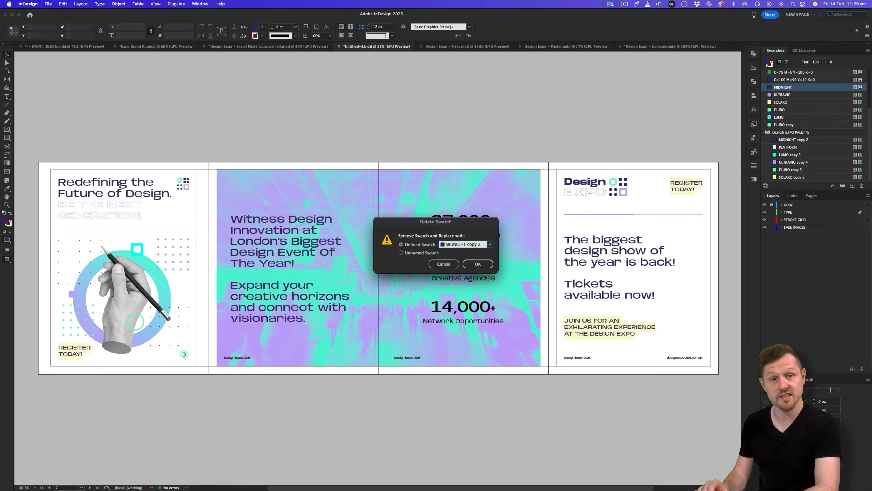
pyautogui.click(477, 263)
pyautogui.click(495, 244)
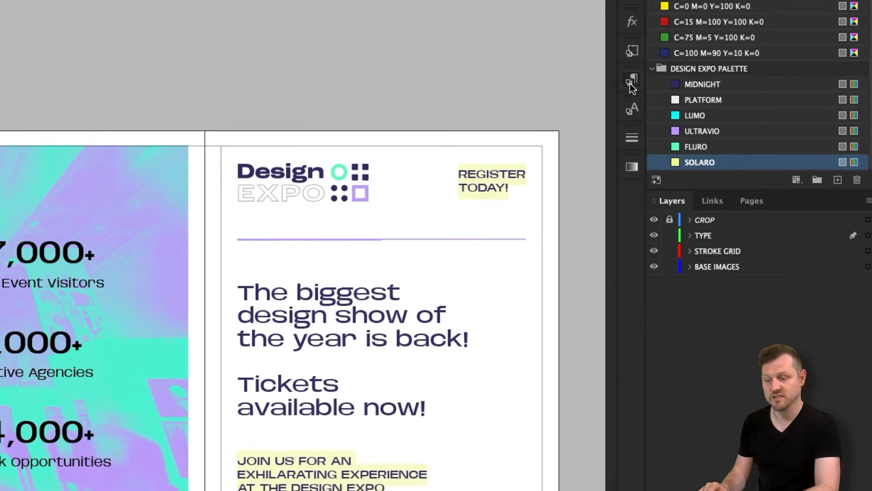
# Set the character colour of the Title: Stat and Number: Stat paragraph styles to MIDNIGHT.
pyautogui.click(754, 138)
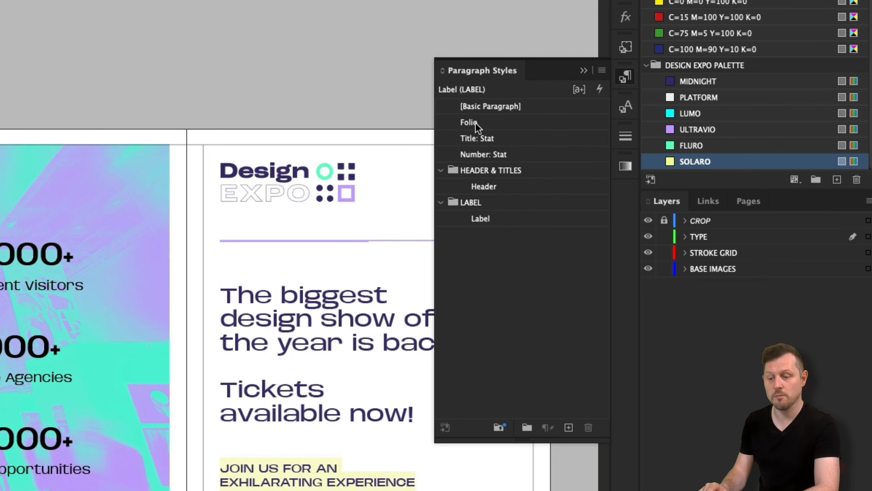
pyautogui.doubleClick(474, 123)
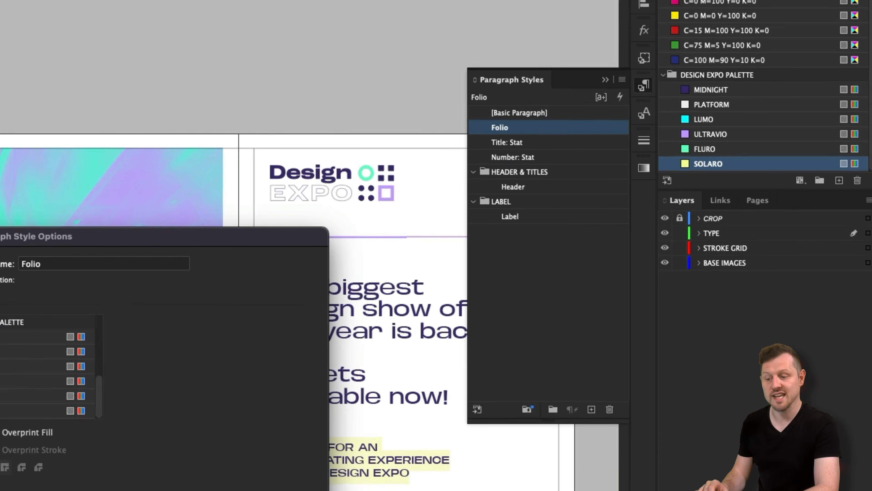
pyautogui.doubleClick(678, 166)
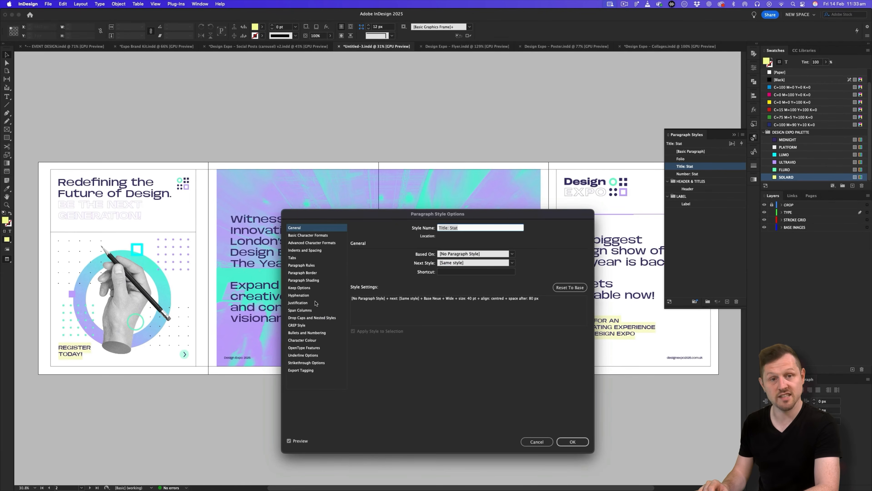
pyautogui.click(302, 340)
pyautogui.click(415, 265)
pyautogui.moveTo(477, 275); pyautogui.dragTo(477, 296)
pyautogui.click(572, 442)
pyautogui.doubleClick(692, 174)
pyautogui.click(302, 340)
pyautogui.click(415, 265)
pyautogui.click(572, 441)
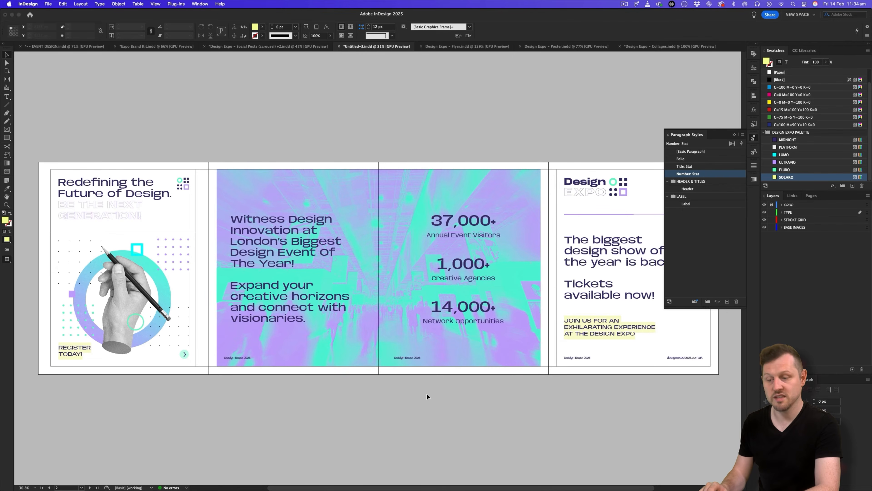
# Change the Base Stroke object style's stroke colour to ULTRAVIO.
pyautogui.click(756, 124)
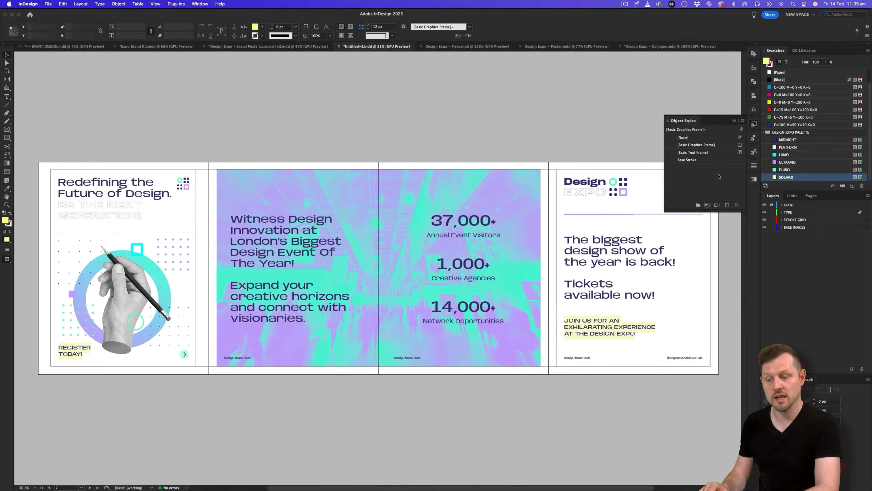
pyautogui.doubleClick(687, 161)
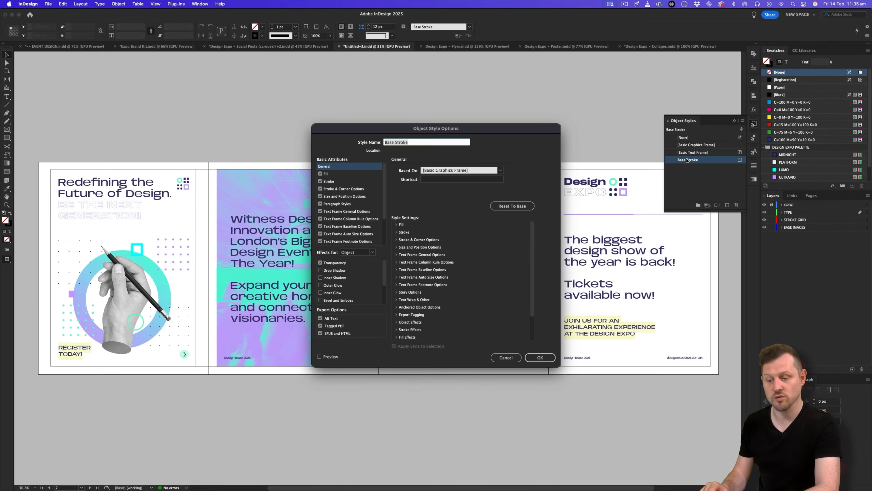
pyautogui.click(339, 181)
pyautogui.scroll(-4, 461, 187)
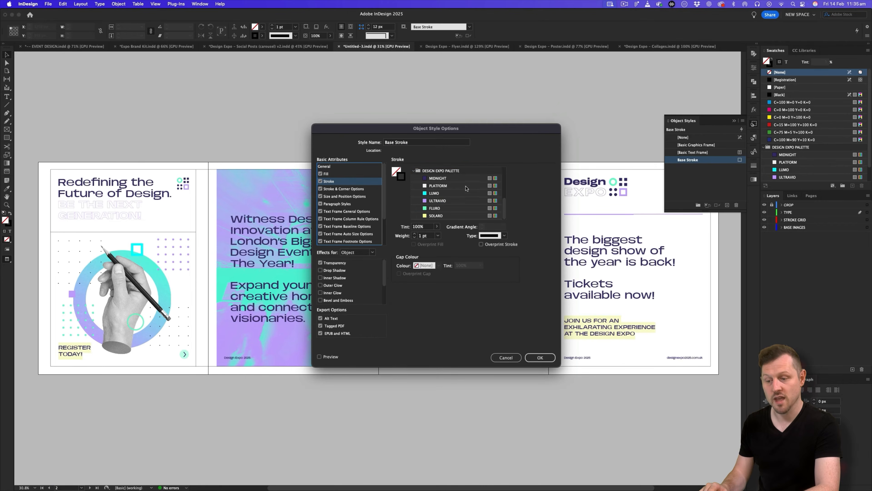
pyautogui.click(444, 201)
pyautogui.click(540, 358)
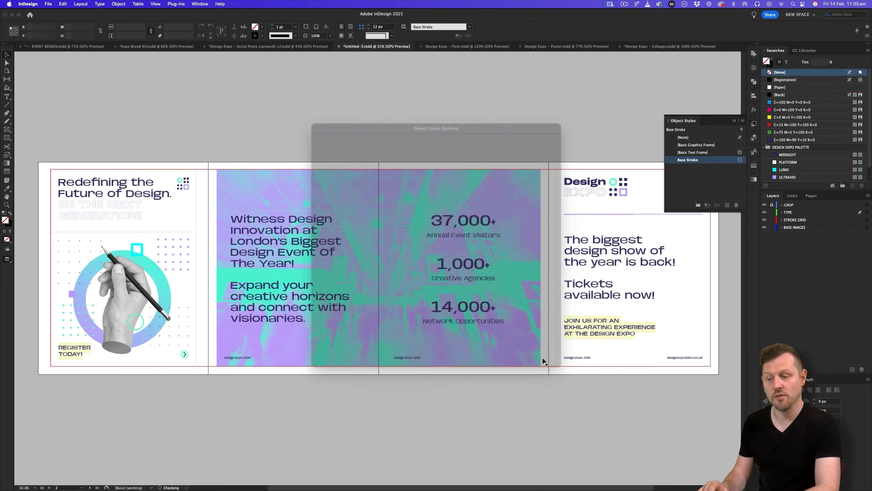
pyautogui.scroll(5, 205, 251)
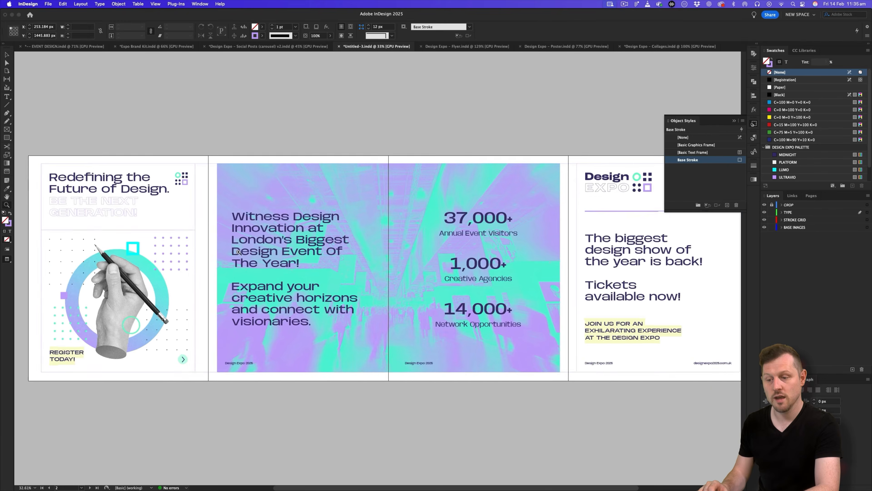
pyautogui.hscroll(-3, 205, 251)
pyautogui.click(386, 209)
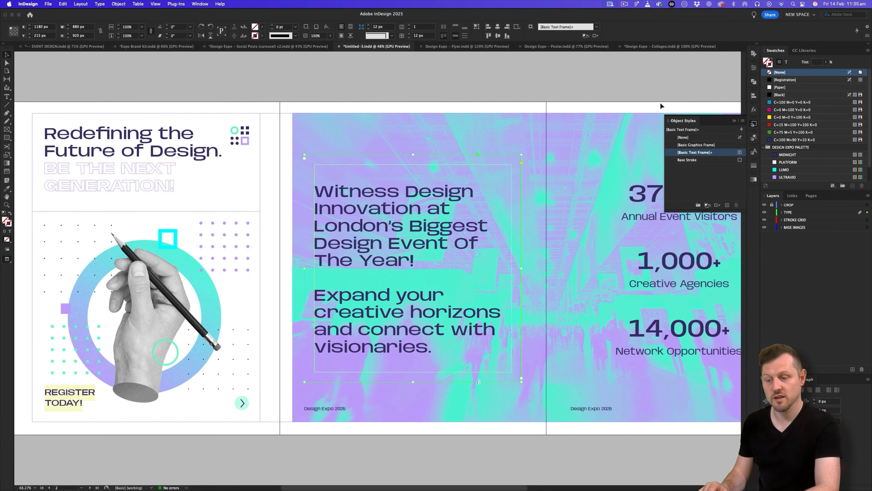
# Give the middle text frame a [Paper] white stroke of 2 pt.
pyautogui.click(783, 87)
pyautogui.scroll(-1, 774, 101)
pyautogui.click(753, 167)
pyautogui.doubleClick(704, 173)
pyautogui.write('2')
pyautogui.press('Return')
# Stretch the Witness Design Innovation frame slightly taller at top and bottom.
pyautogui.hscroll(2, 460, 197)
pyautogui.moveTo(374, 155); pyautogui.dragTo(375, 150)
pyautogui.click(389, 81)
# Zoom in on the final page and select the text 'Tickets available now!'.
pyautogui.hscroll(-1, 389, 81)
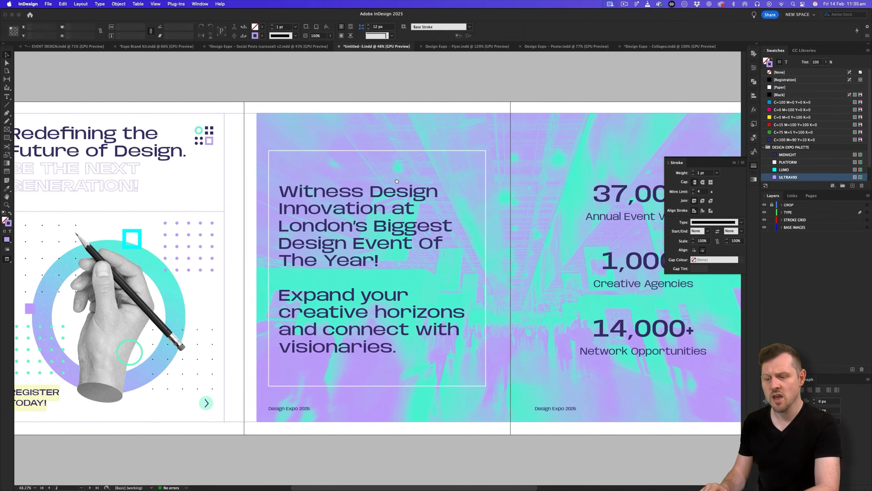
pyautogui.press('z')
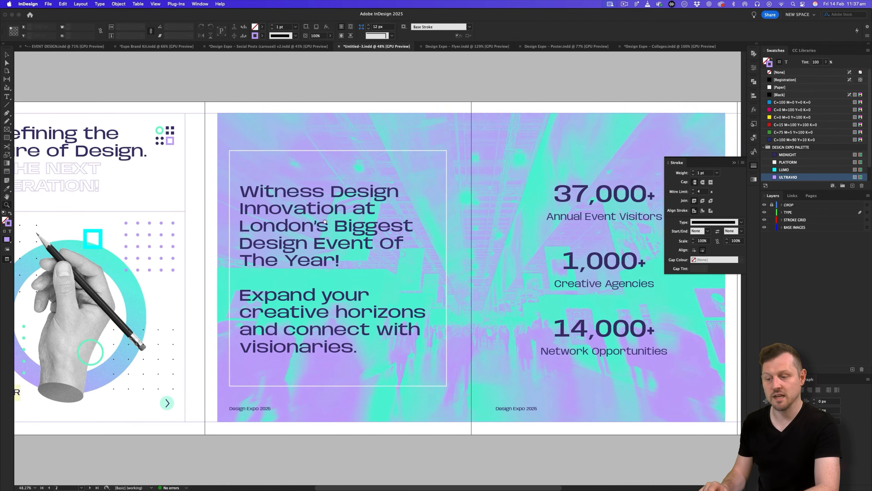
pyautogui.hscroll(15, 391, 309)
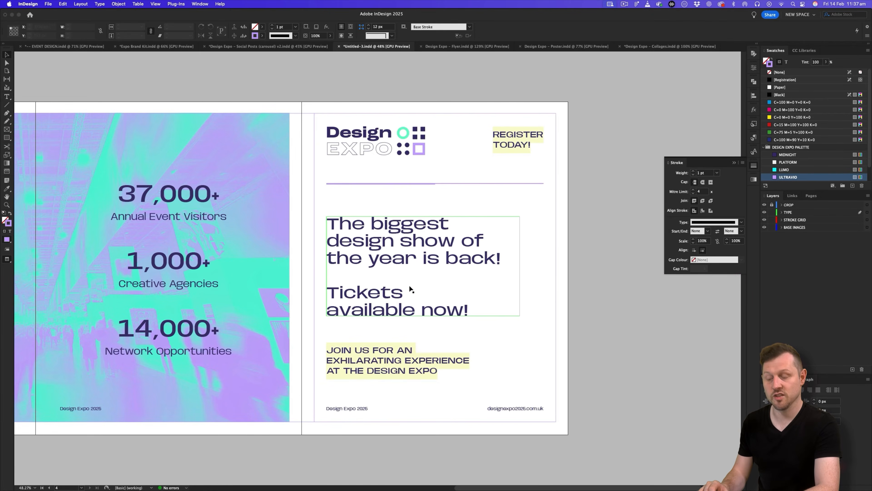
pyautogui.press('super+space')
pyautogui.moveTo(454, 289); pyautogui.dragTo(482, 274)
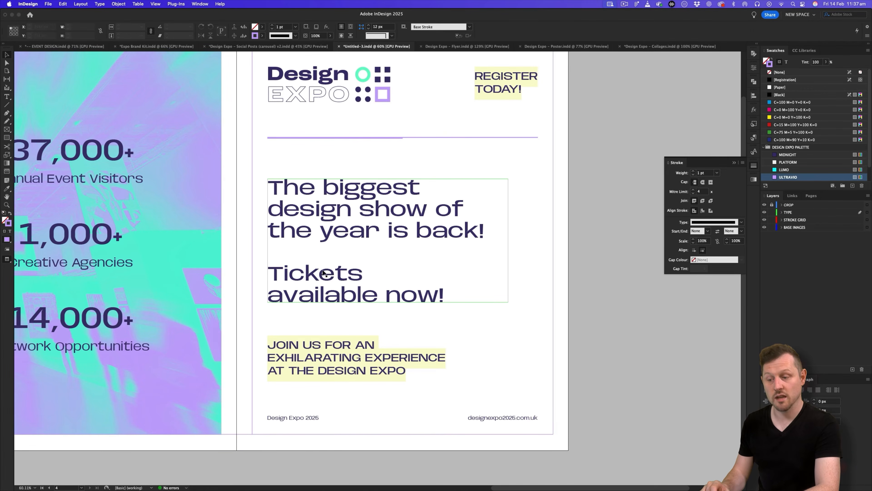
pyautogui.doubleClick(320, 281)
pyautogui.moveTo(270, 272); pyautogui.dragTo(444, 291)
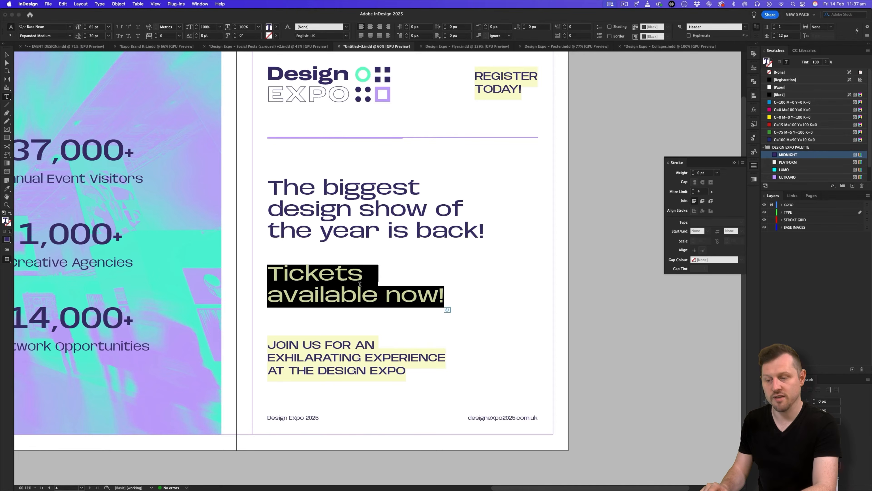
# Colour the selected text ULTRAVIO and save it as a new character style 'T - Ultravio'.
pyautogui.click(796, 177)
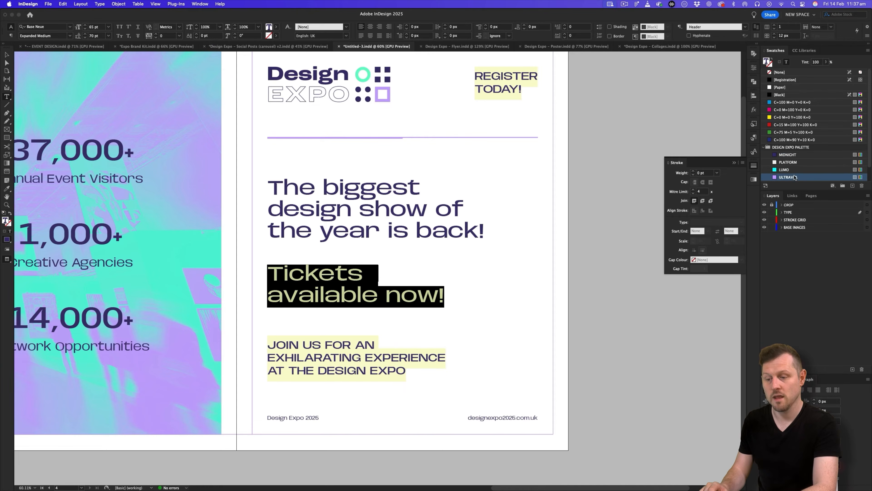
pyautogui.click(754, 152)
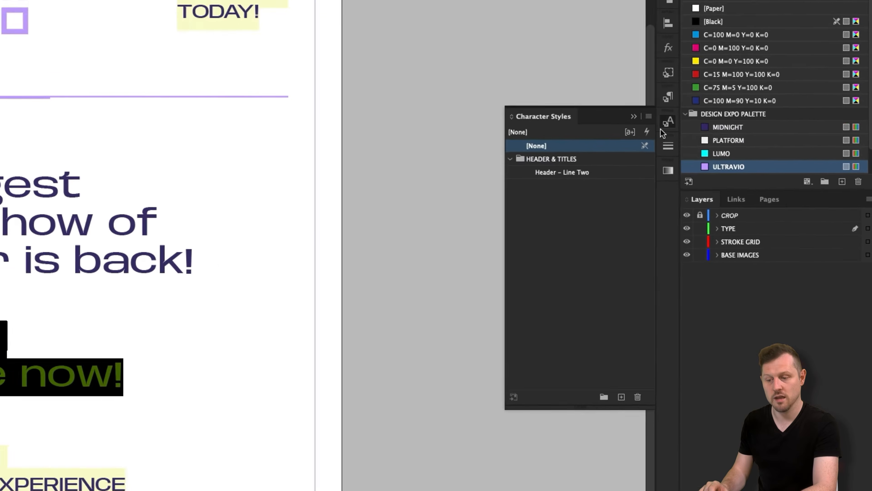
pyautogui.click(743, 149)
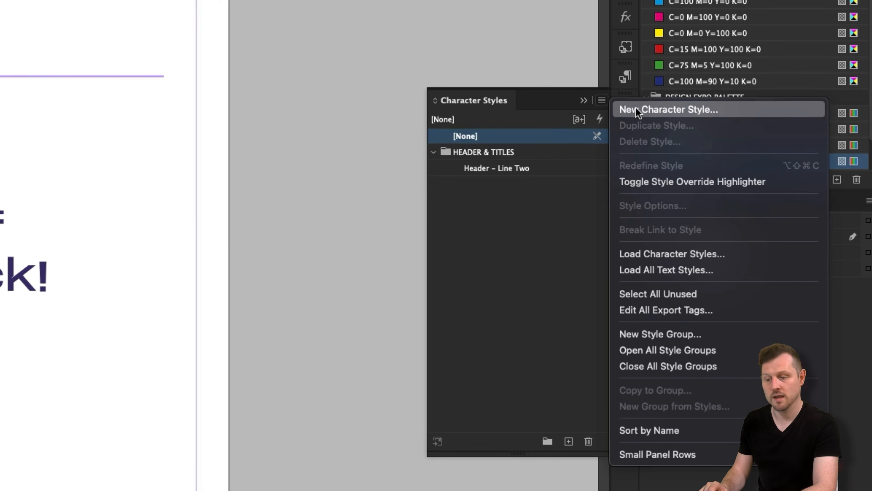
pyautogui.click(636, 112)
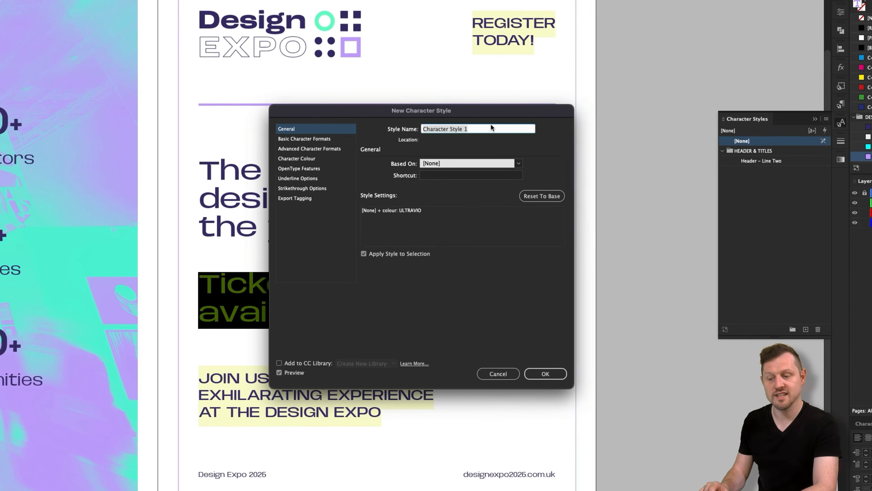
pyautogui.write('T - Ultravio')
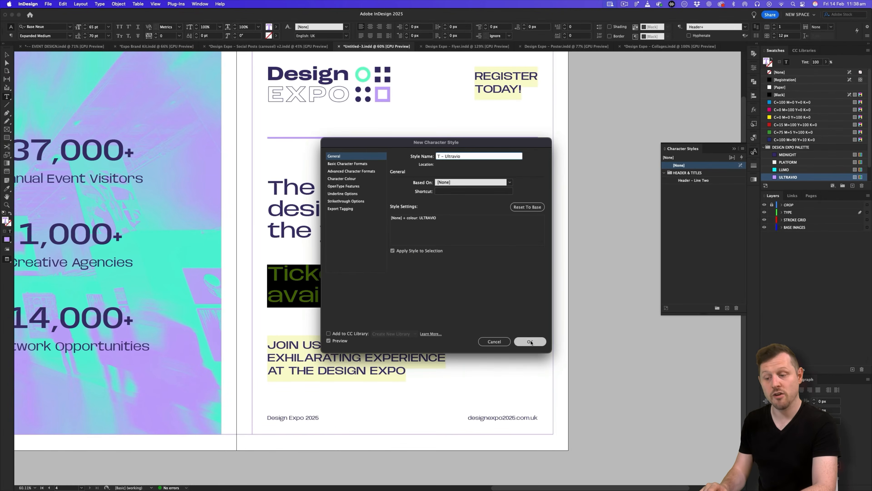
pyautogui.click(546, 374)
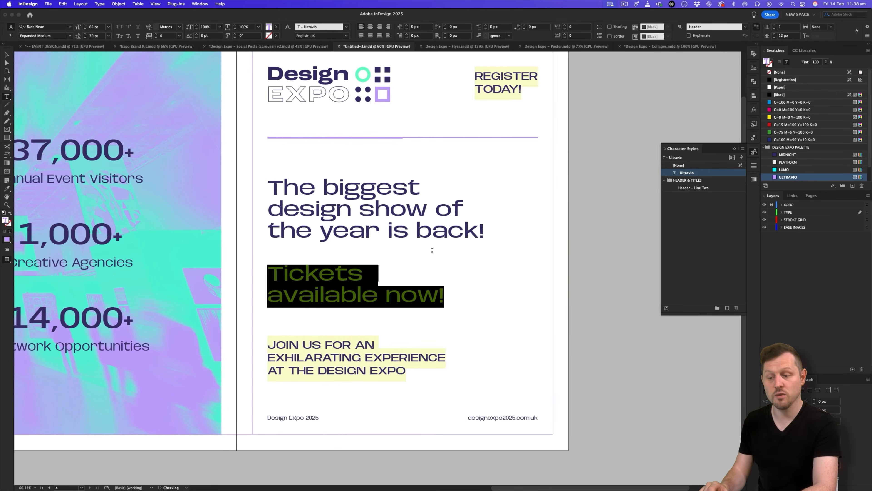
# Apply the T - Ultravio character style to 'Tickets available now!' so it shows purple.
pyautogui.click(754, 138)
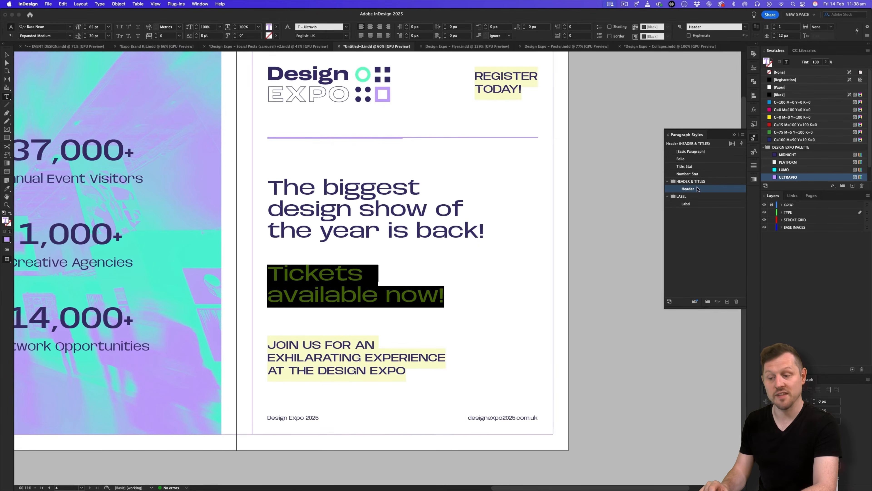
pyautogui.click(754, 153)
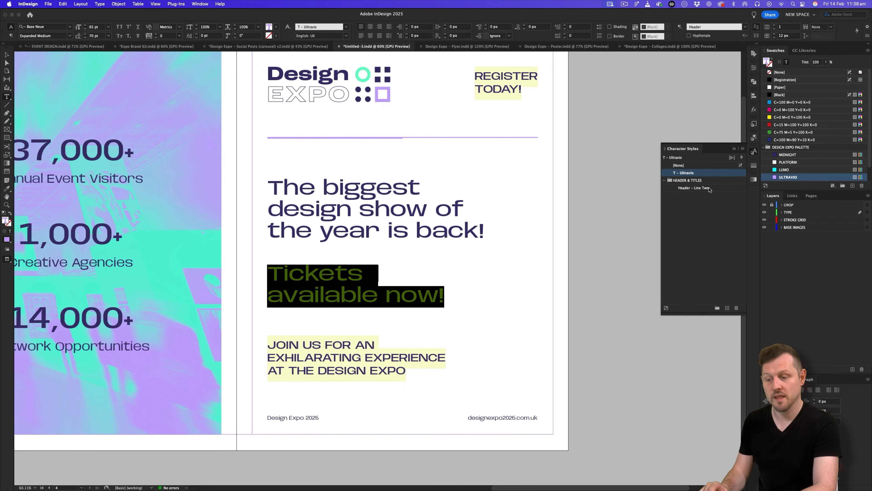
pyautogui.click(679, 165)
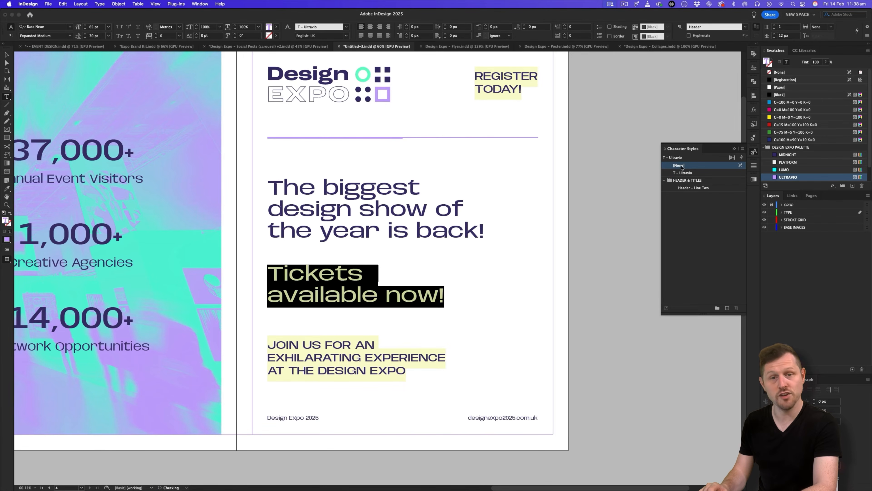
pyautogui.click(376, 212)
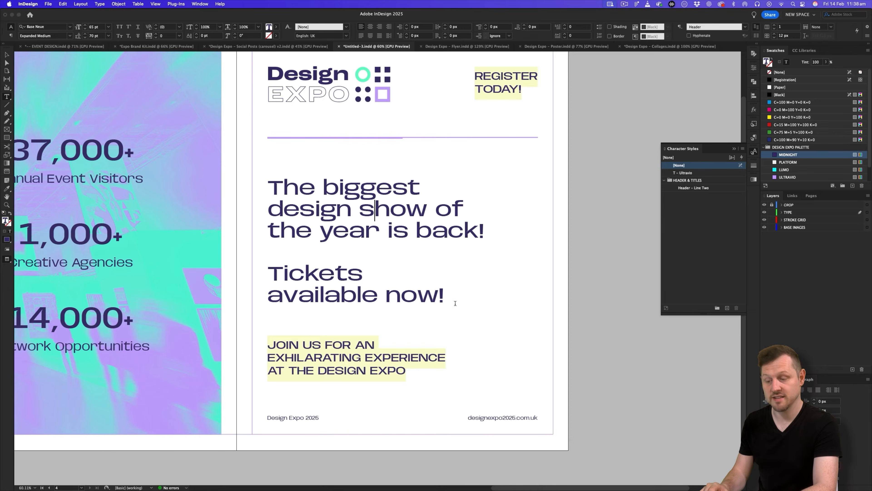
pyautogui.moveTo(445, 294); pyautogui.dragTo(282, 269)
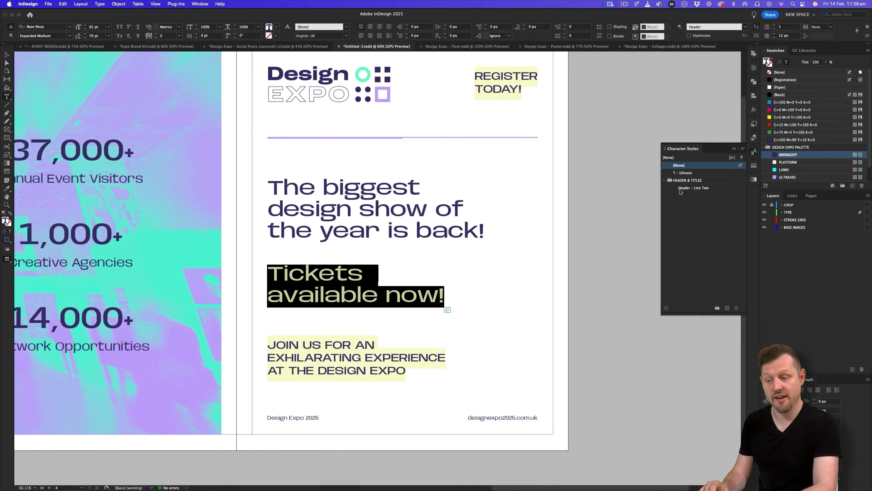
pyautogui.click(685, 173)
pyautogui.click(345, 240)
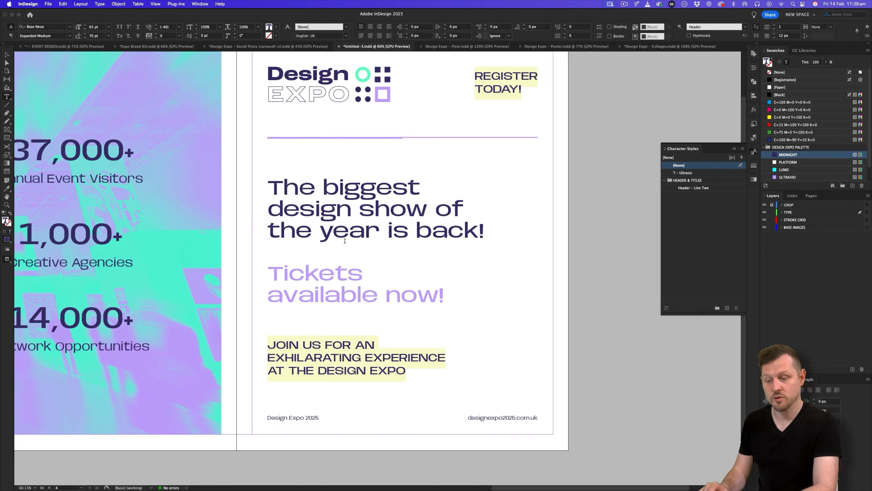
# Zoom out to view more of the spread and collapse the Character Styles panel.
pyautogui.click(7, 55)
pyautogui.press('z')
pyautogui.moveTo(381, 184); pyautogui.dragTo(418, 232)
pyautogui.click(736, 149)
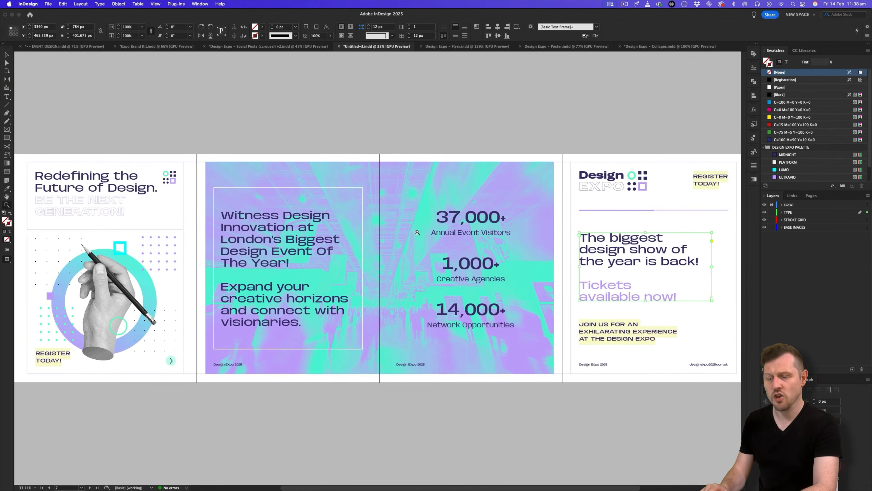
# Fit the spread in the window, deselect everything and toggle Preview screen mode.
pyautogui.press('super+alt+0')
pyautogui.press('v')
pyautogui.press('super+shift+a')
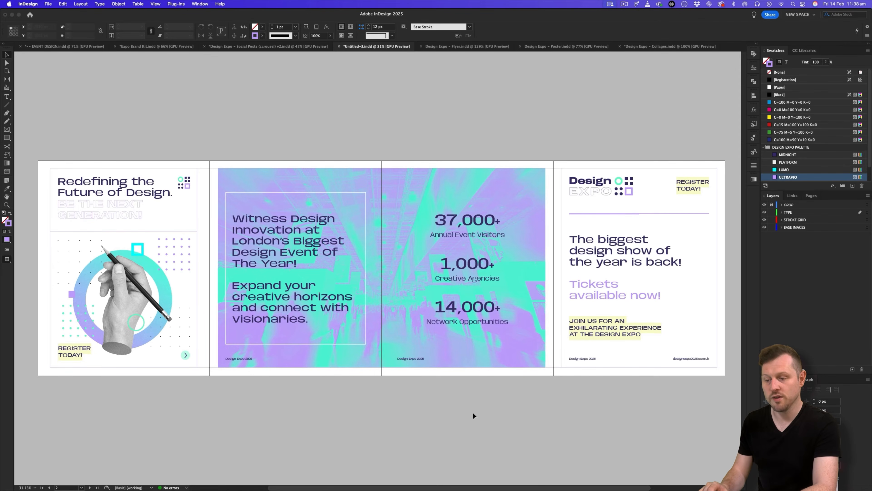
pyautogui.press('w')
pyautogui.press('w')
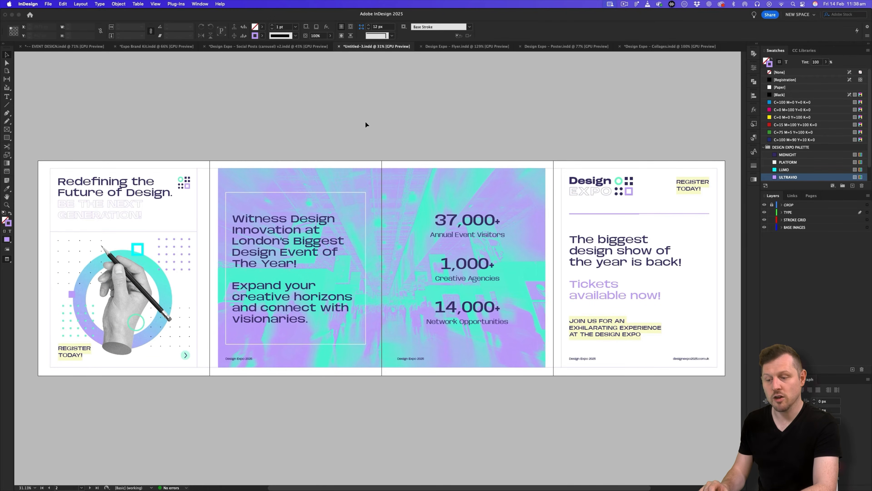
# Switch to the Social Posts (carousel) v2 document and zoom out over its carousel rows.
pyautogui.click(305, 49)
pyautogui.press('z')
pyautogui.moveTo(394, 142); pyautogui.dragTo(307, 174)
pyautogui.scroll(-3, 307, 174)
pyautogui.scroll(-2, 393, 409)
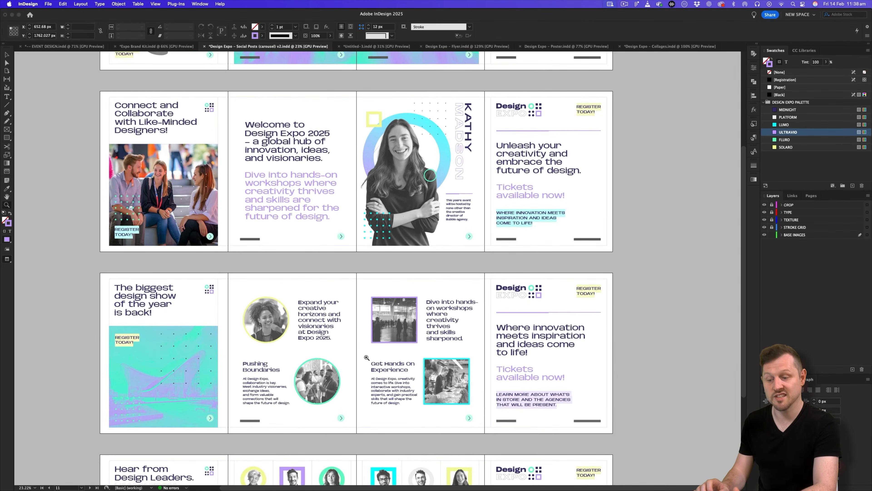
pyautogui.moveTo(358, 361); pyautogui.dragTo(392, 330)
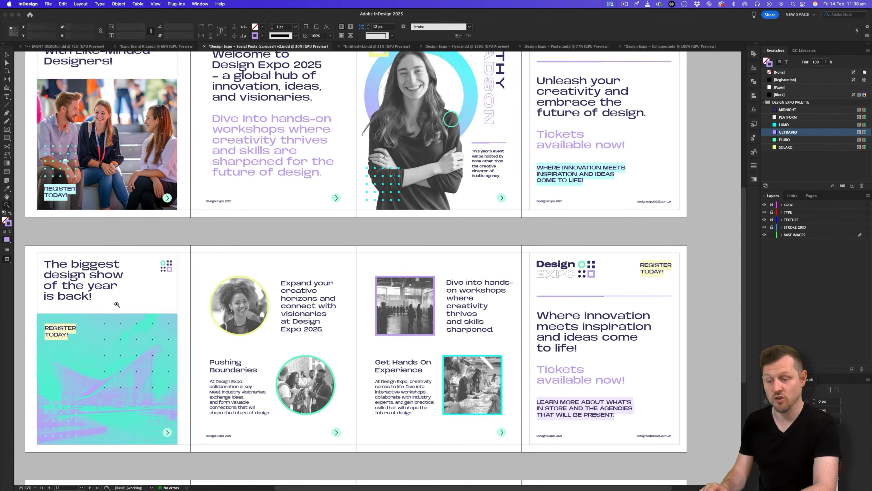
pyautogui.scroll(3, 116, 304)
pyautogui.scroll(6, 117, 304)
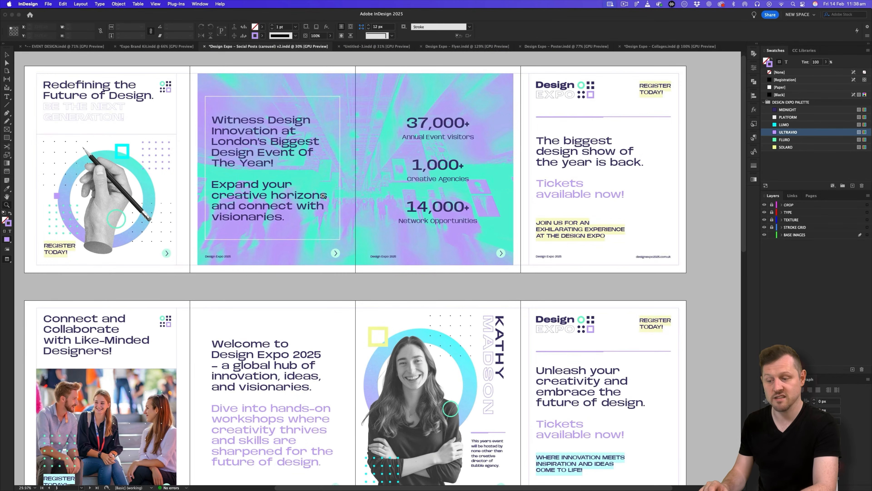
pyautogui.hscroll(-2, 386, 188)
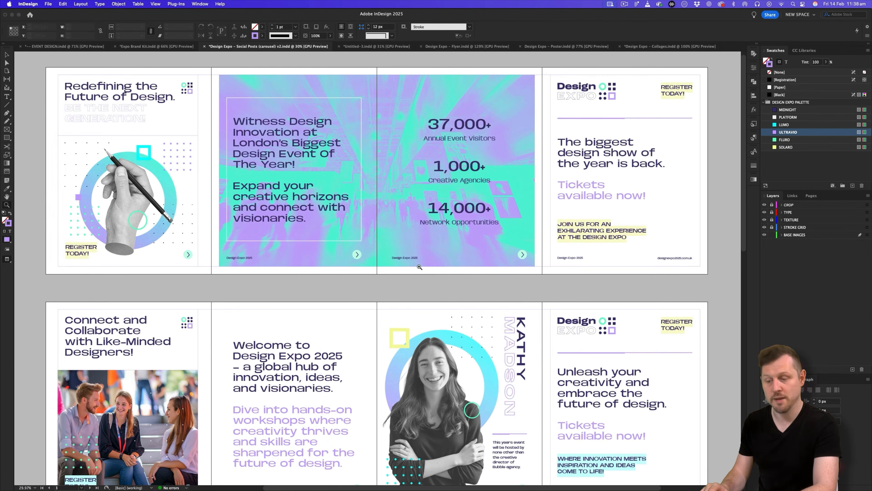
# In Untitled-3, hide the TYPE layer and cut the stroke grid frames from the pages.
pyautogui.click(363, 47)
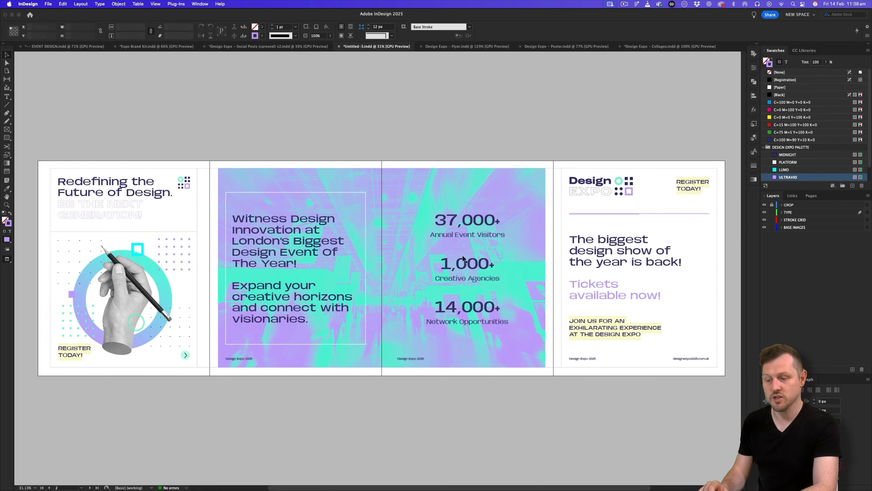
pyautogui.click(811, 196)
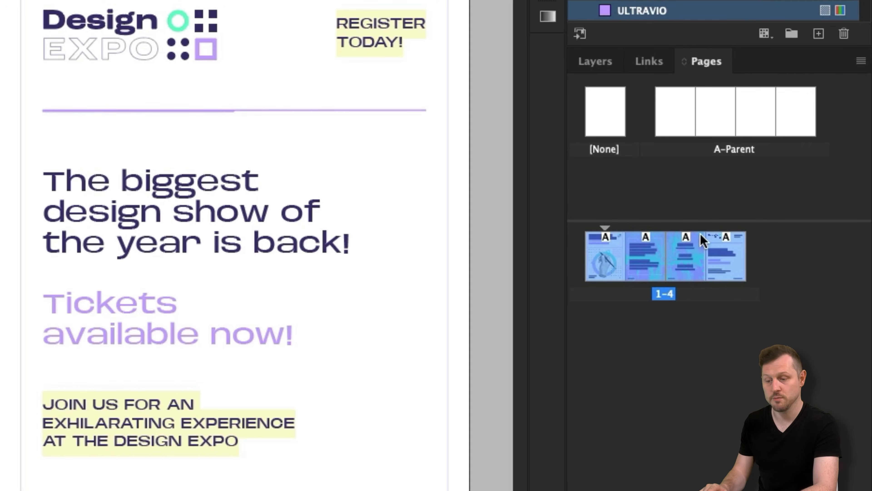
pyautogui.click(671, 338)
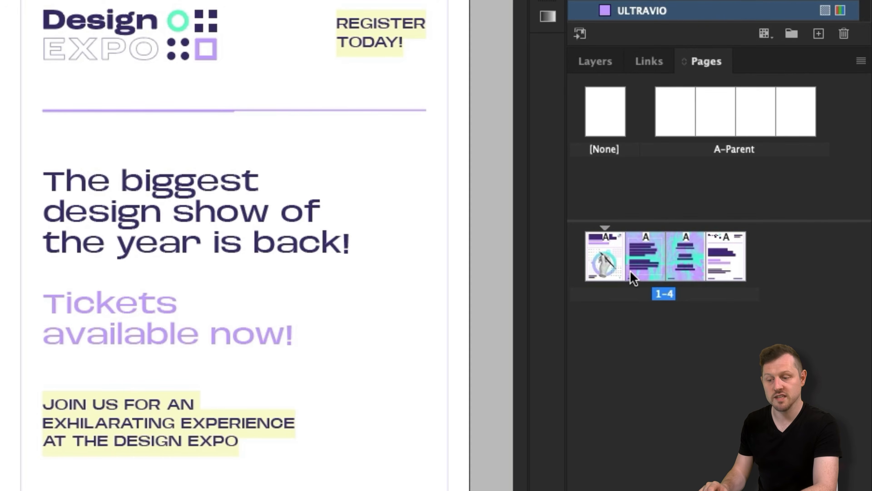
pyautogui.click(594, 62)
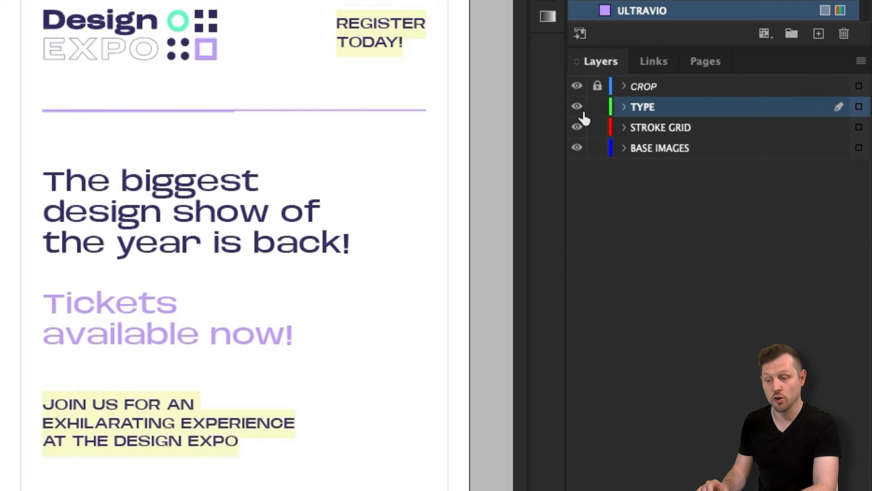
pyautogui.click(577, 106)
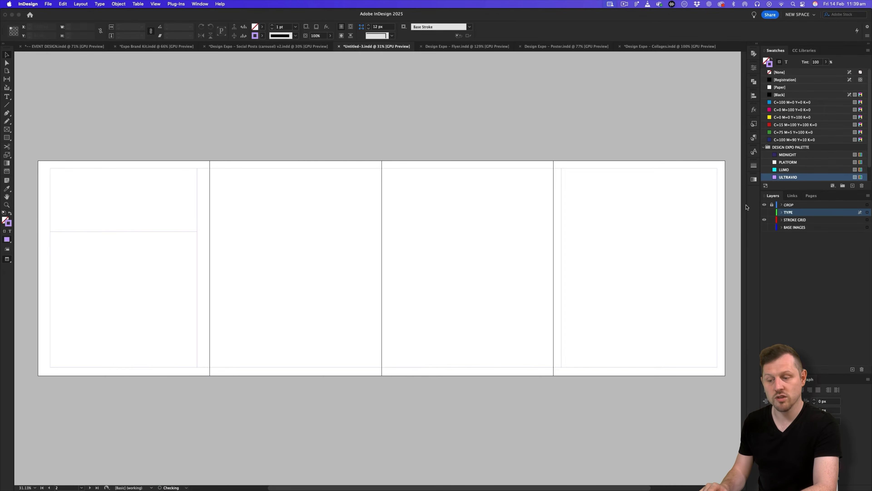
pyautogui.moveTo(732, 159); pyautogui.dragTo(40, 379)
pyautogui.press('Delete')
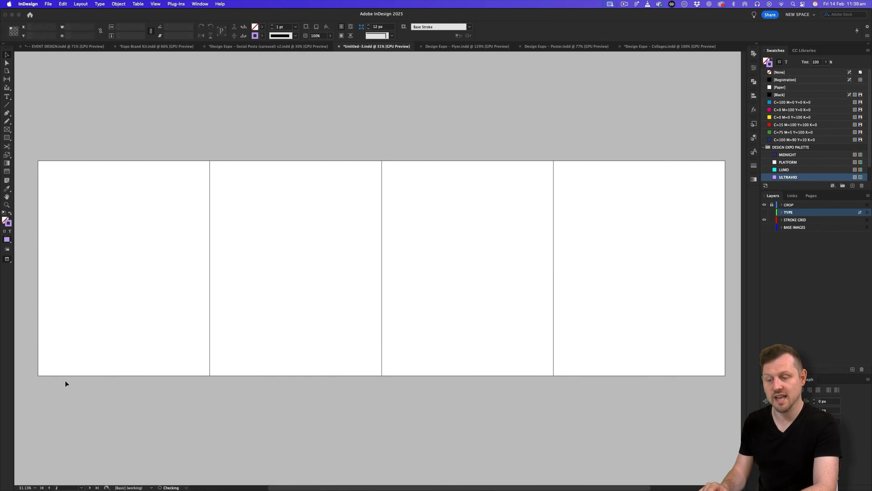
# Paste the grid frames in place on the A-Parent spread's STROKE GRID layer.
pyautogui.click(811, 196)
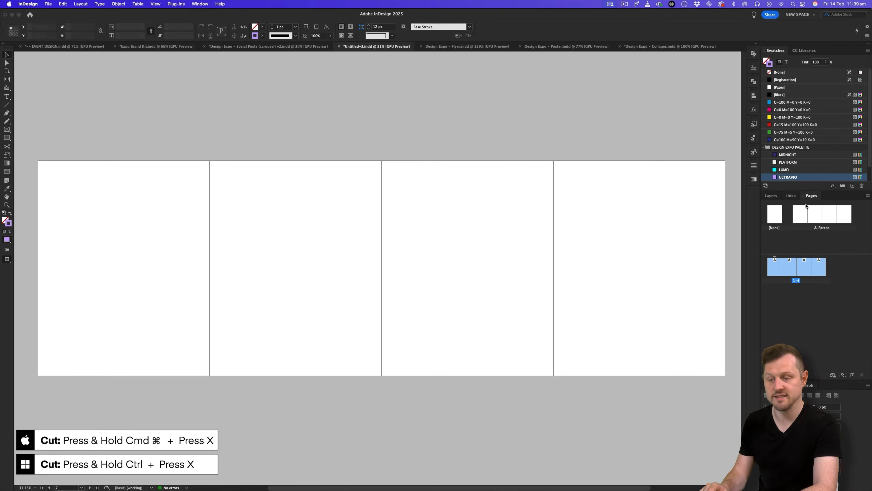
pyautogui.doubleClick(802, 217)
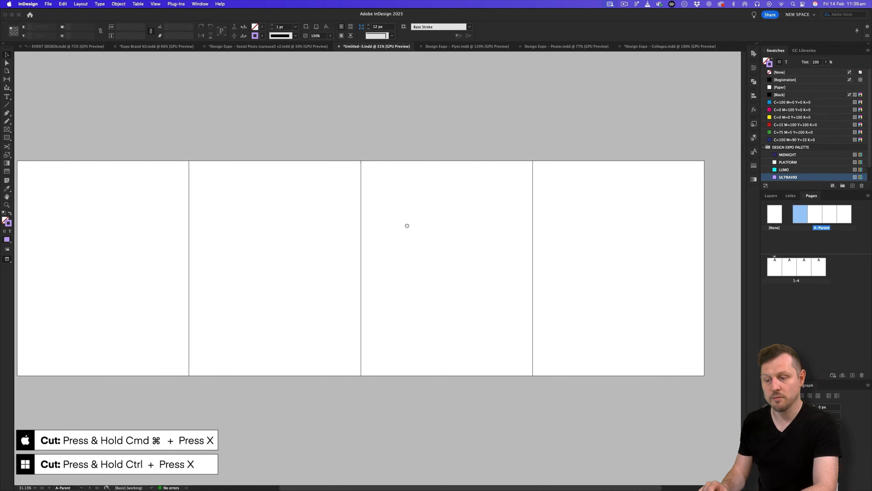
pyautogui.click(773, 195)
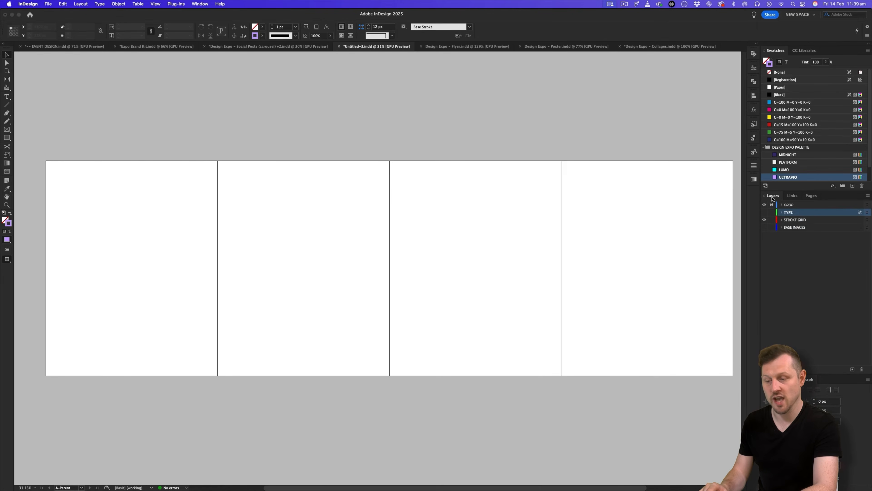
pyautogui.click(798, 222)
pyautogui.press('super+alt+shift+v')
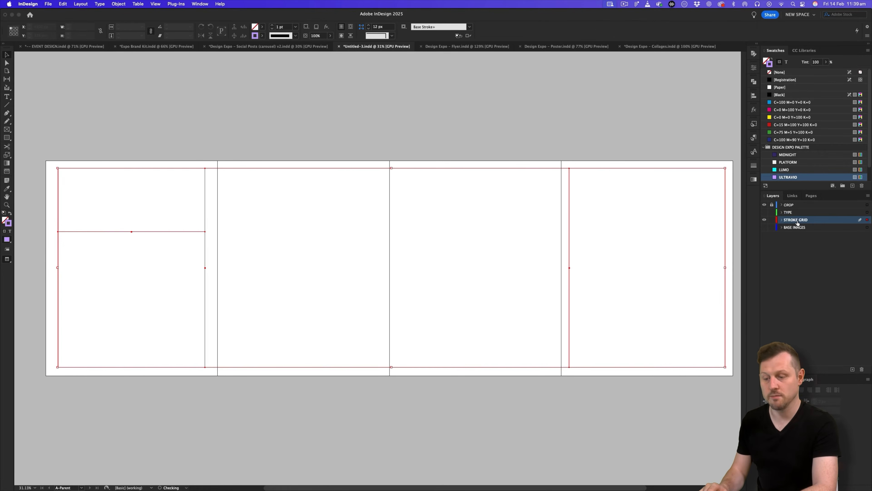
pyautogui.click(492, 131)
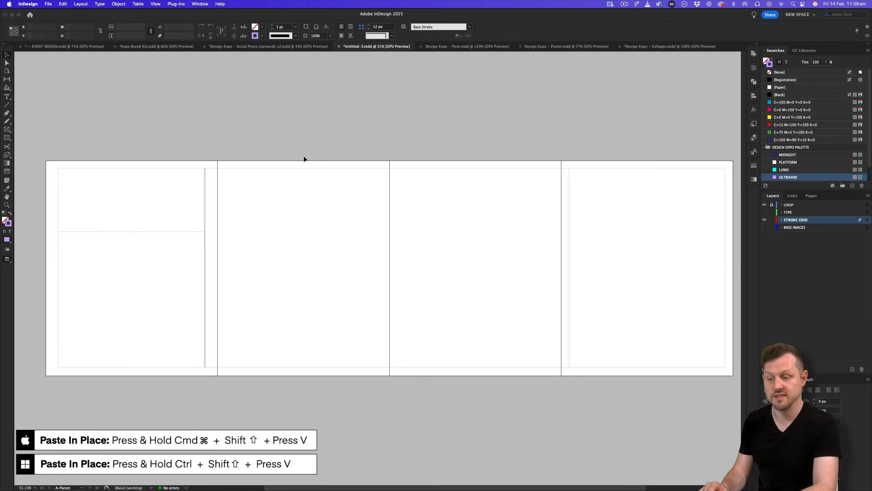
# Return to the document pages, fit the spread, hide STROKE GRID and show TYPE again.
pyautogui.click(814, 199)
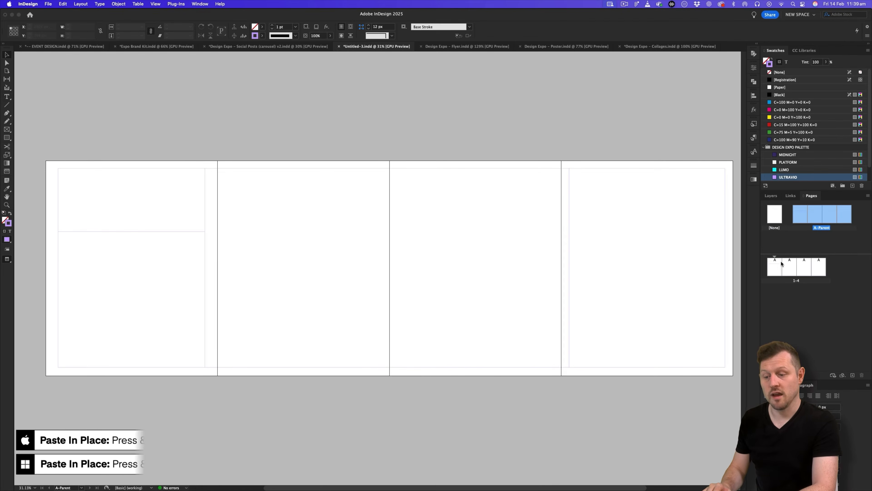
pyautogui.doubleClick(776, 268)
pyautogui.press('z')
pyautogui.press('super+alt+0')
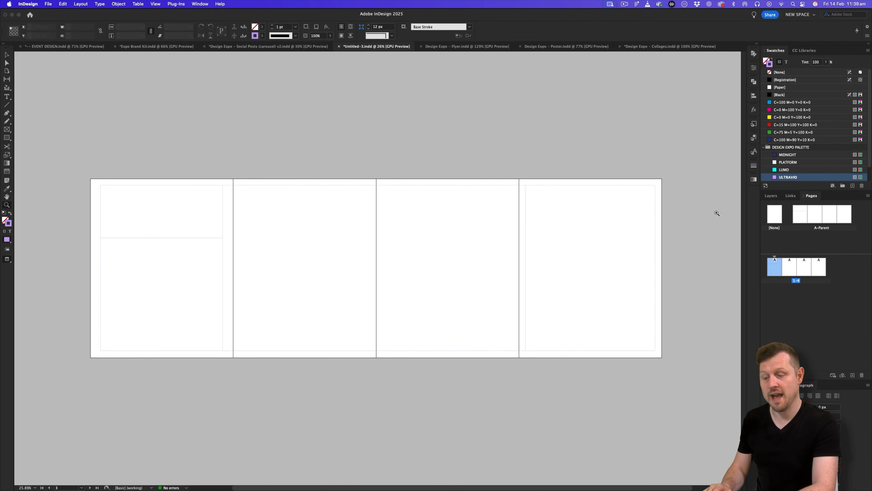
pyautogui.click(771, 196)
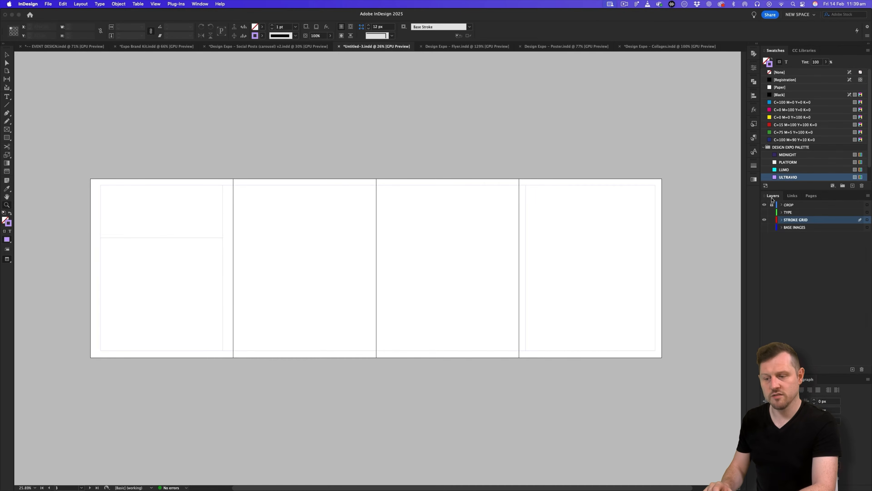
pyautogui.click(765, 220)
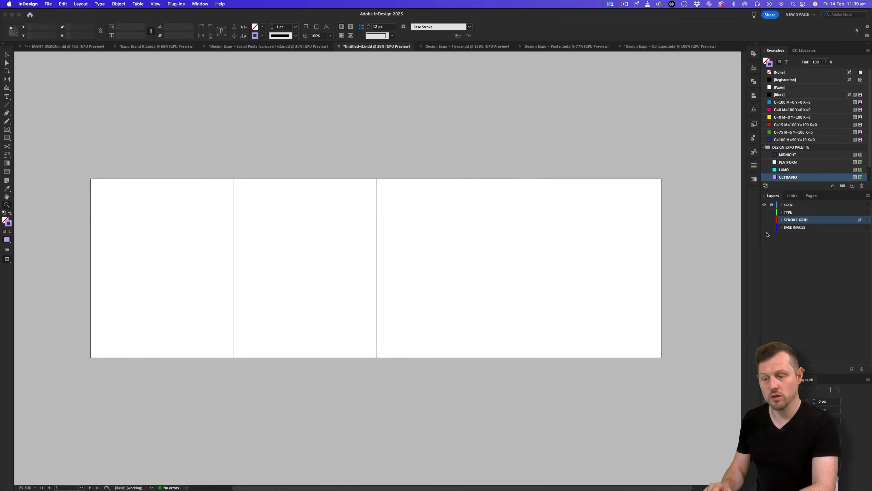
pyautogui.click(765, 213)
# Cut the headline, REGISTER TODAY! labels, final-page call-to-action and Design Expo 2025 footers.
pyautogui.press('v')
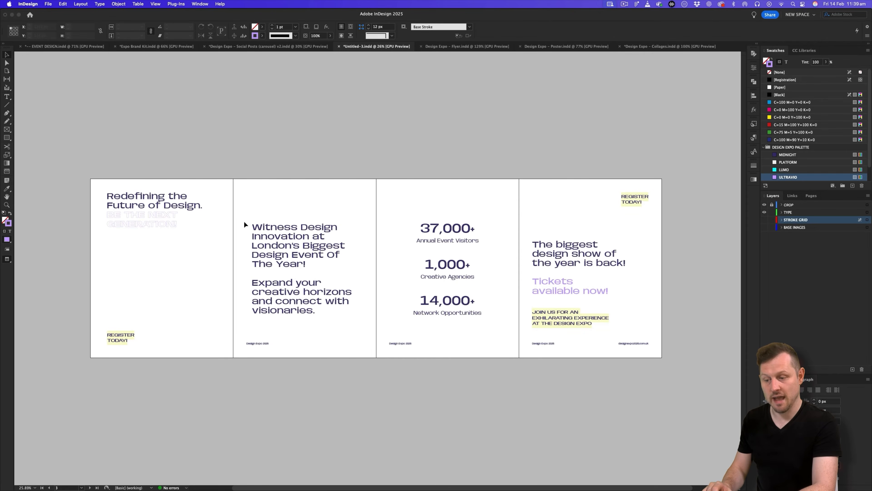
pyautogui.click(139, 196)
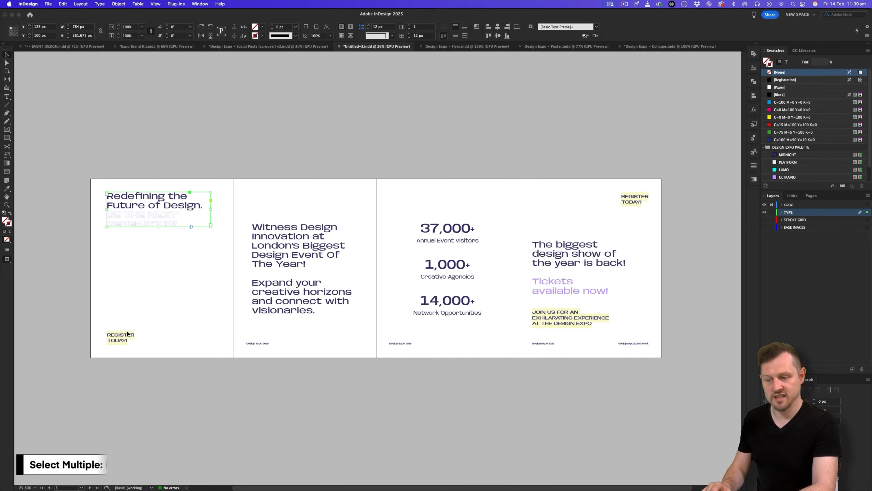
pyautogui.keyDown('shift'); pyautogui.click(120, 337); pyautogui.keyUp('shift')
pyautogui.keyDown('shift'); pyautogui.click(447, 234); pyautogui.keyUp('shift')
pyautogui.keyDown('shift'); pyautogui.click(633, 203); pyautogui.keyUp('shift')
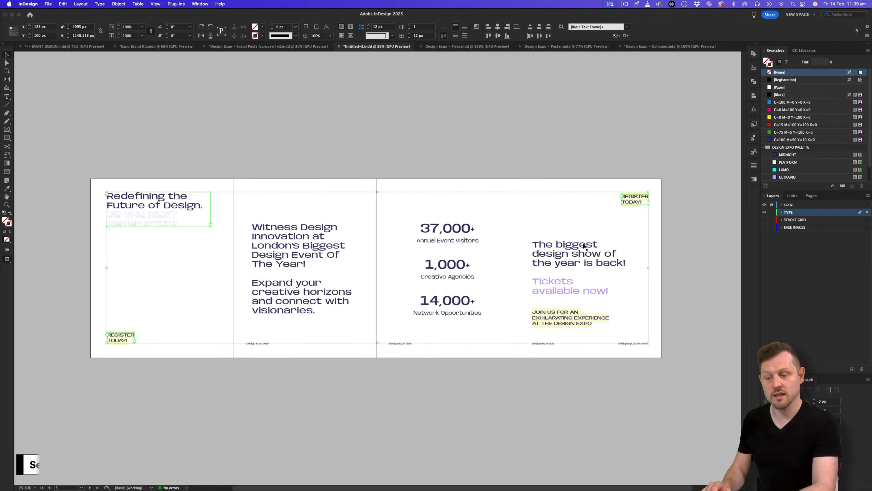
pyautogui.keyDown('shift'); pyautogui.click(569, 314); pyautogui.keyUp('shift')
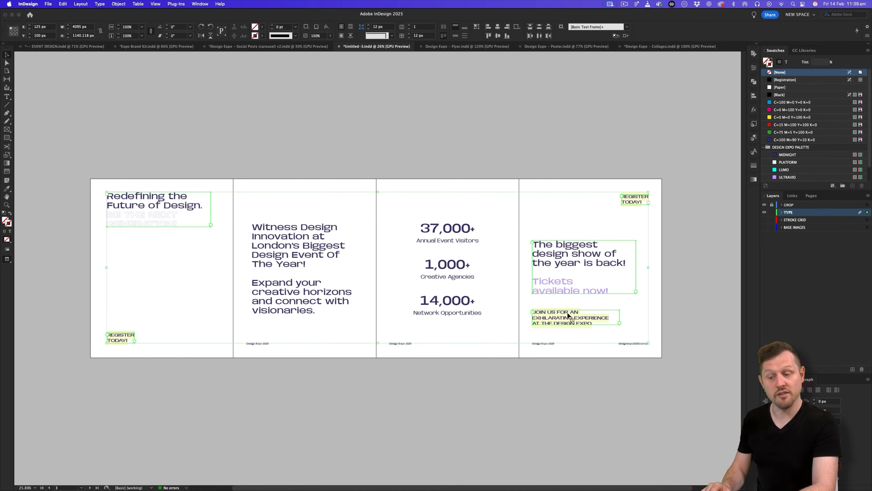
pyautogui.keyDown('shift'); pyautogui.click(251, 344); pyautogui.keyUp('shift')
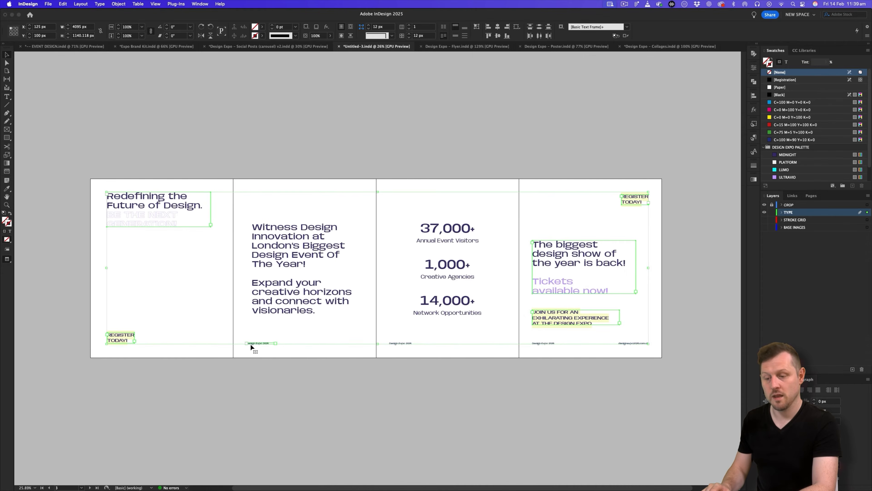
pyautogui.keyDown('shift'); pyautogui.click(541, 343); pyautogui.keyUp('shift')
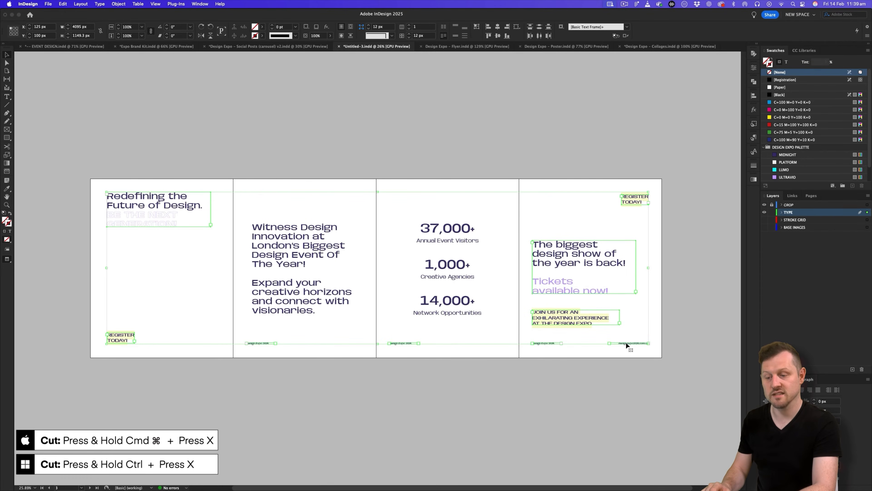
pyautogui.press('super+x')
# Paste the cut text frames in place on the A-Parent spread's TYPE layer.
pyautogui.click(812, 196)
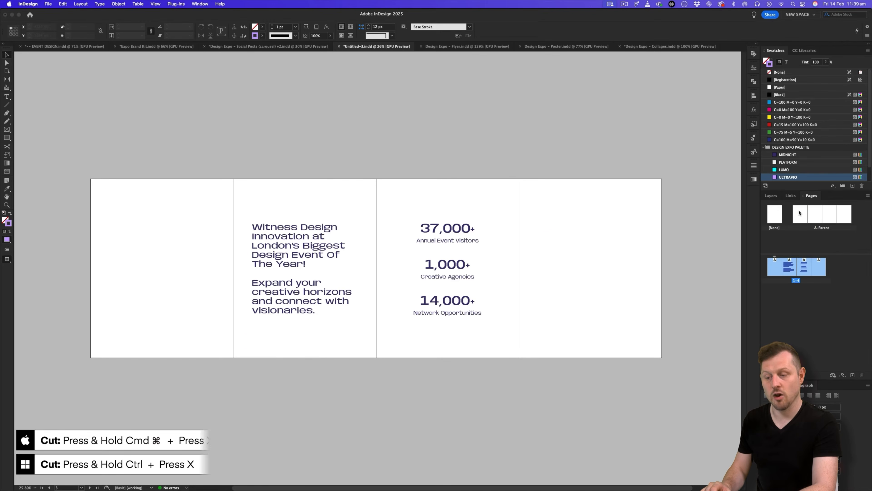
pyautogui.doubleClick(799, 209)
pyautogui.click(770, 196)
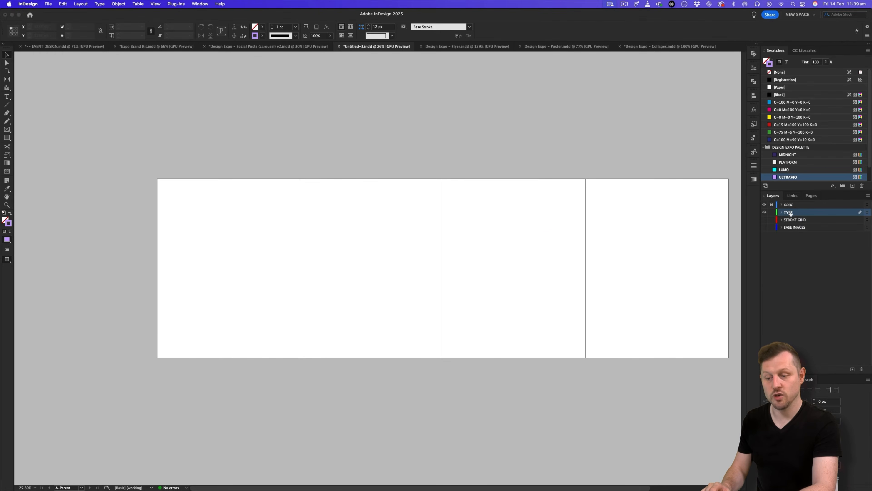
pyautogui.doubleClick(791, 214)
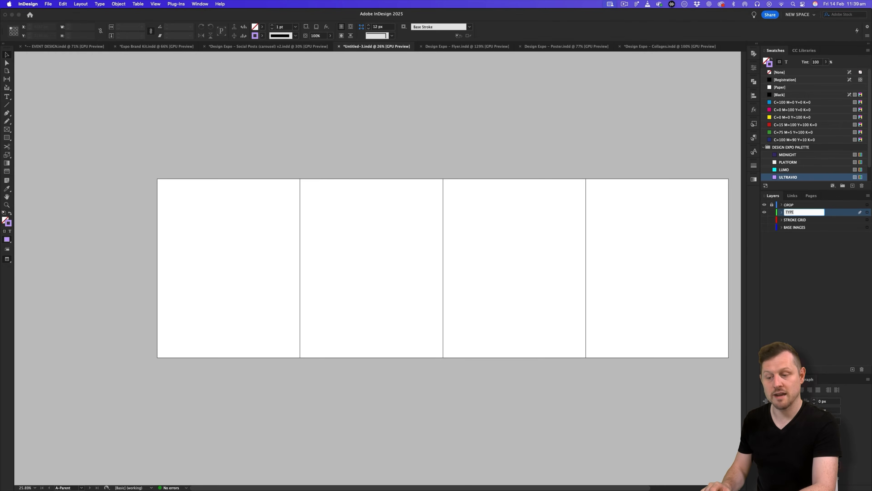
pyautogui.click(837, 213)
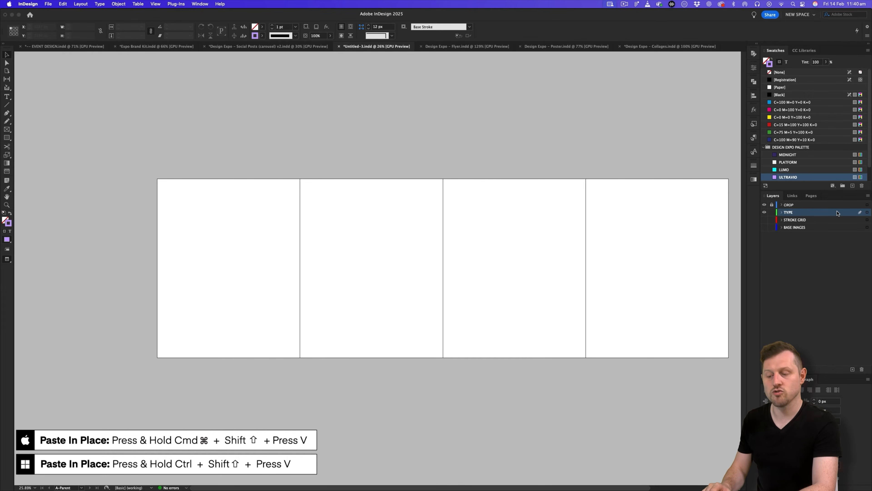
pyautogui.press('super+shift+v')
pyautogui.click(397, 148)
pyautogui.hscroll(2, 446, 167)
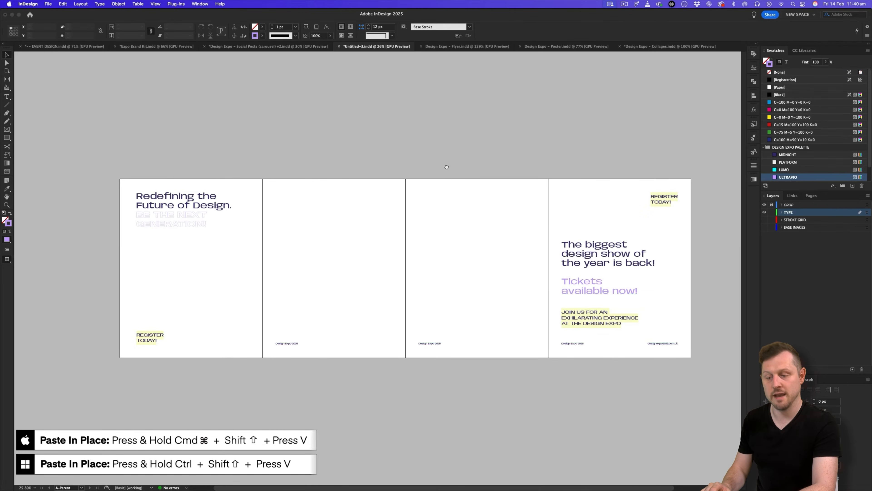
pyautogui.click(810, 196)
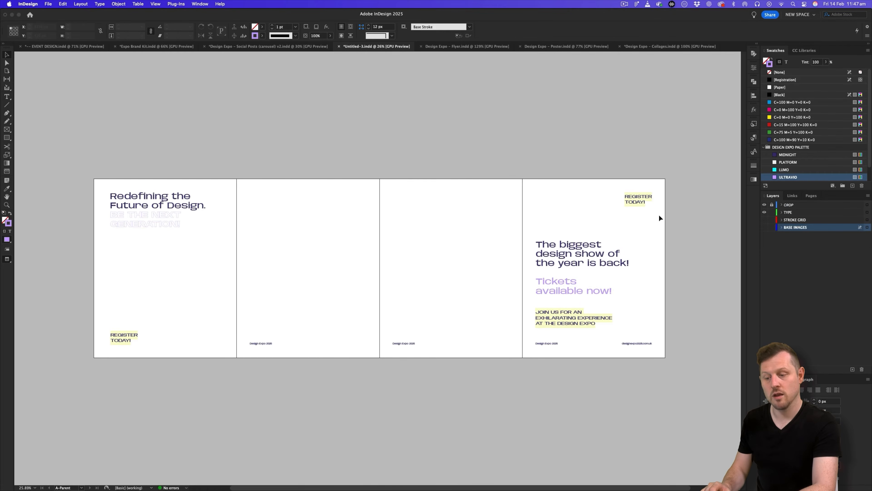
# On the pages 1–4 spread, hide TYPE, show BASE IMAGES, and raise the image frame's bottom above the arrows.
pyautogui.click(811, 197)
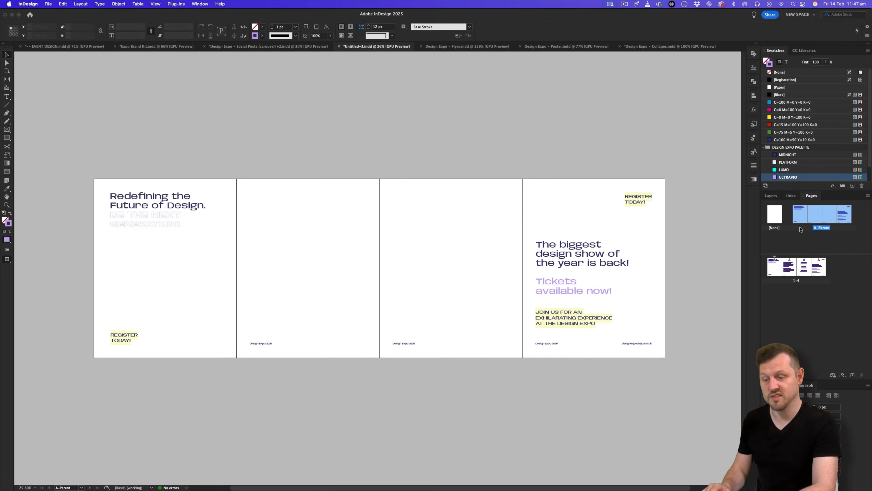
pyautogui.doubleClick(774, 266)
pyautogui.scroll(3, 421, 247)
pyautogui.hscroll(2, 444, 248)
pyautogui.click(771, 195)
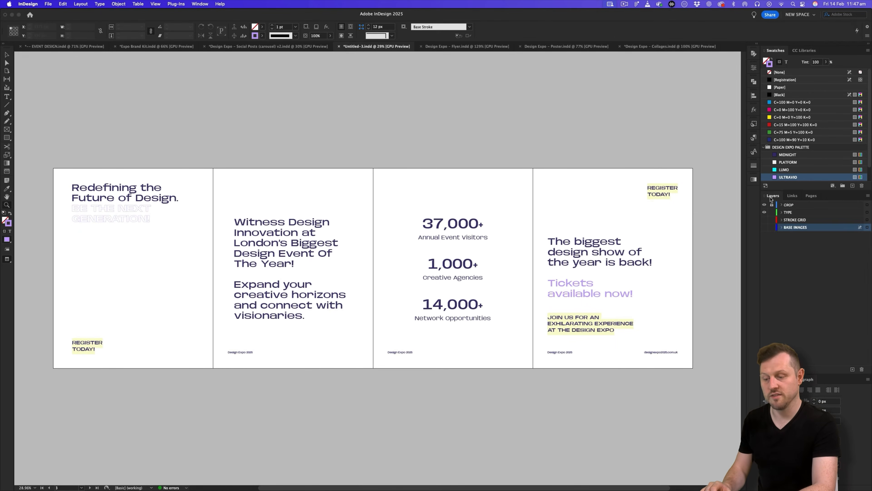
pyautogui.click(764, 212)
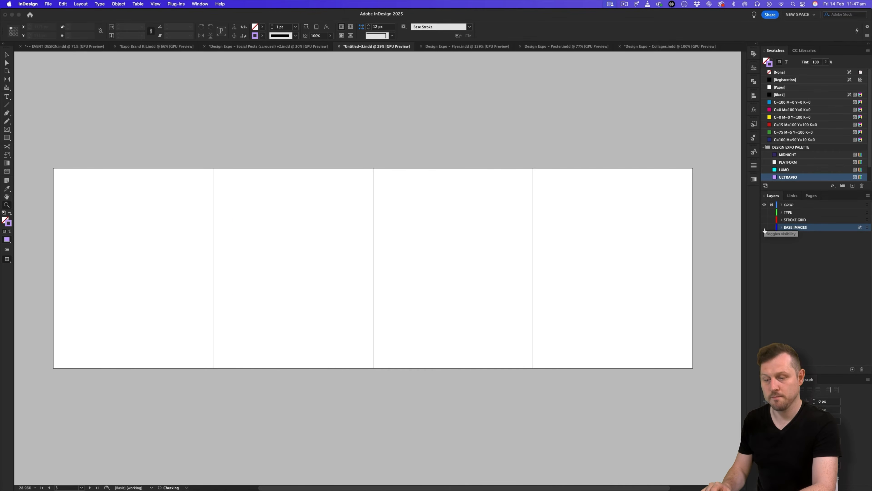
pyautogui.click(765, 228)
pyautogui.press('v')
pyautogui.click(436, 351)
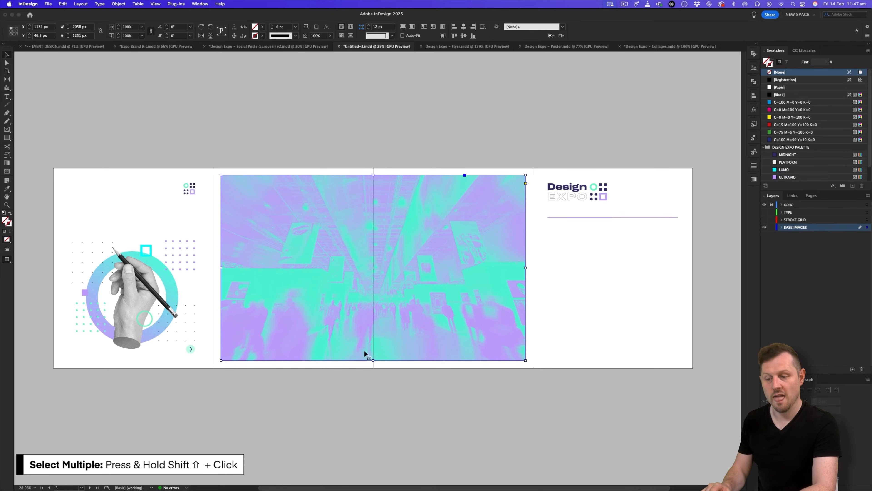
pyautogui.moveTo(374, 360); pyautogui.dragTo(374, 346)
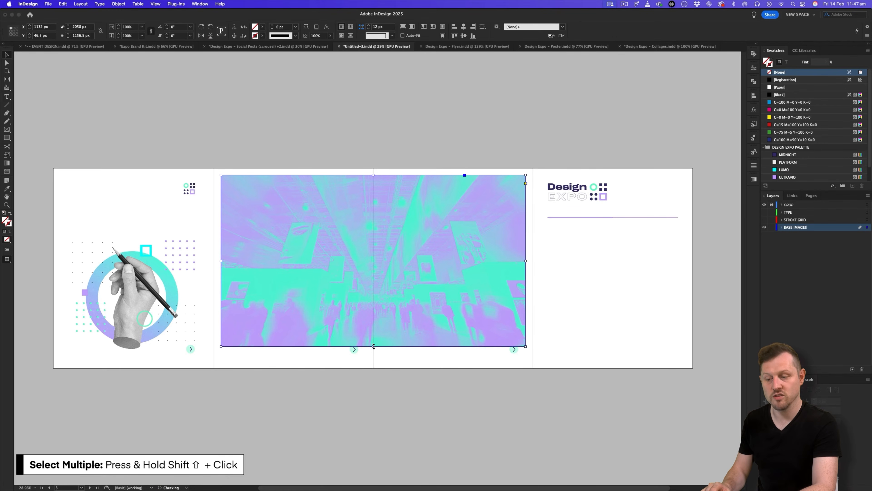
# Cut the page 1 logo, the three arrow icons, the Design EXPO logo and its divider line.
pyautogui.click(192, 190)
pyautogui.keyDown('shift'); pyautogui.click(190, 349); pyautogui.keyUp('shift')
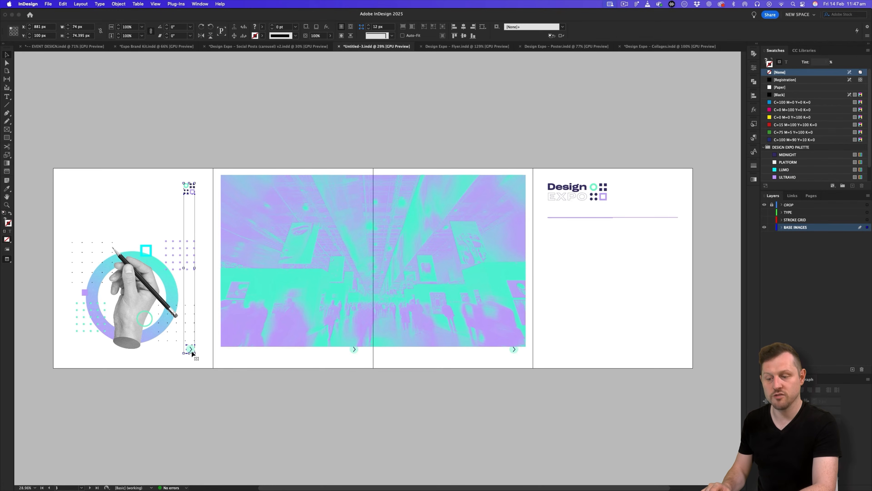
pyautogui.keyDown('shift'); pyautogui.click(354, 349); pyautogui.keyUp('shift')
pyautogui.keyDown('shift'); pyautogui.click(515, 350); pyautogui.keyUp('shift')
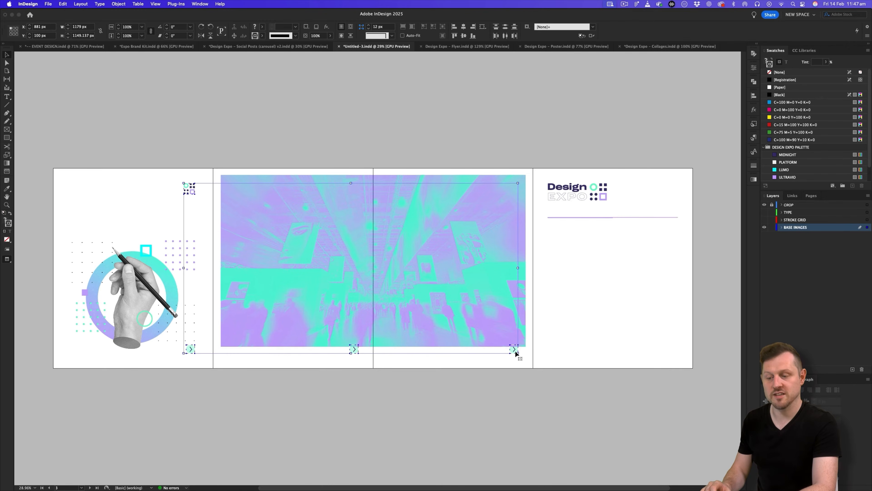
pyautogui.keyDown('shift'); pyautogui.click(591, 201); pyautogui.keyUp('shift')
pyautogui.keyDown('shift'); pyautogui.click(608, 218); pyautogui.keyUp('shift')
pyautogui.press('super+x')
# Paste the logos, arrows and line in place on the A-Parent parent spread.
pyautogui.click(811, 196)
pyautogui.doubleClick(800, 214)
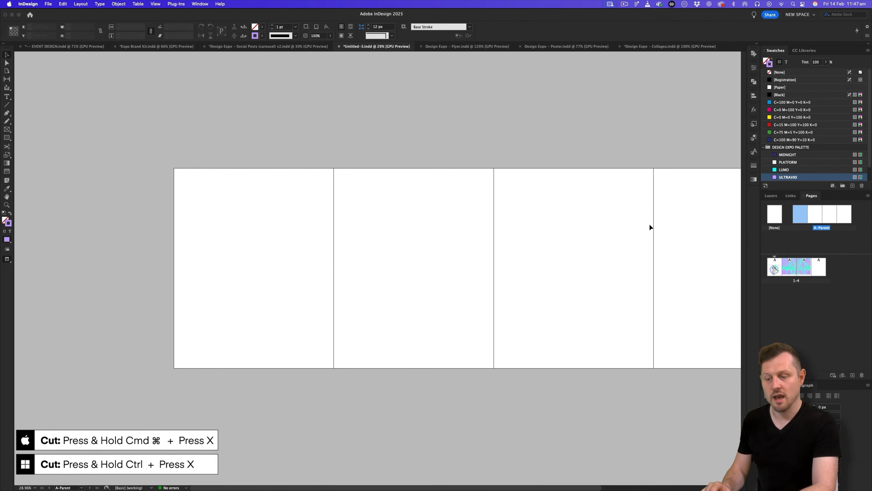
pyautogui.moveTo(634, 224); pyautogui.dragTo(552, 224)
pyautogui.click(770, 196)
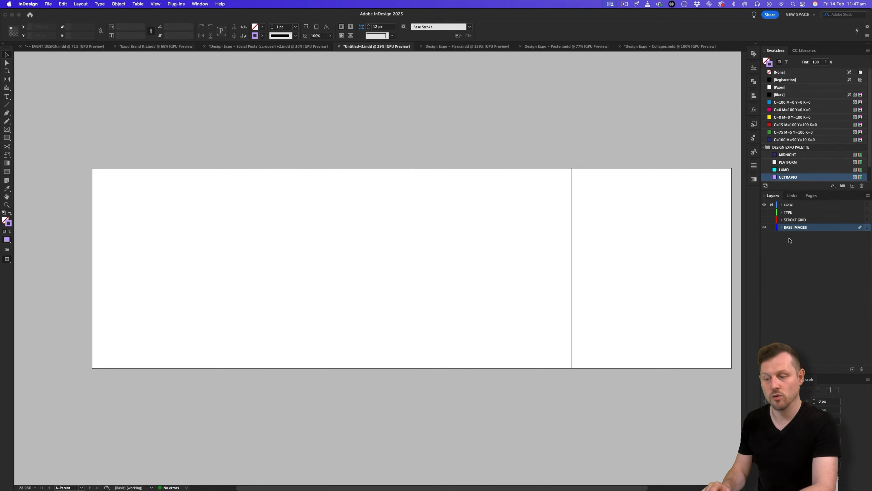
pyautogui.press('super+shift+v')
pyautogui.click(549, 187)
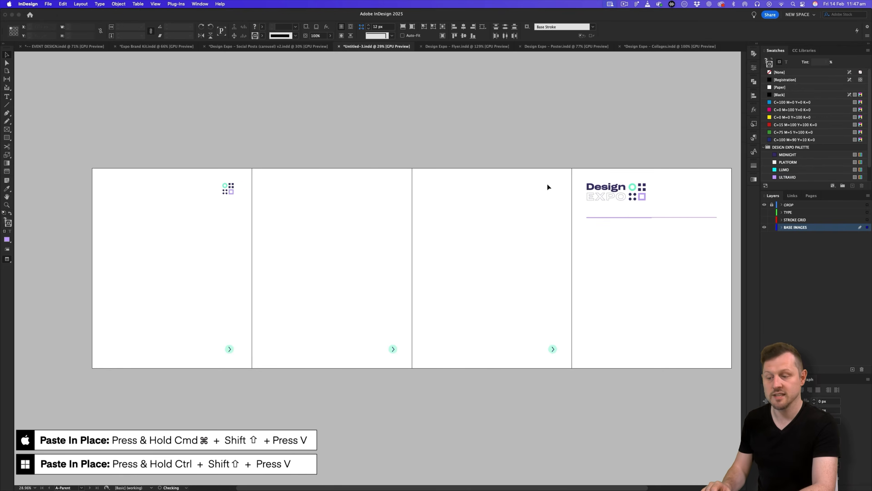
# Back on the pages spread, extend the image frame's bottom toward the margin.
pyautogui.click(811, 196)
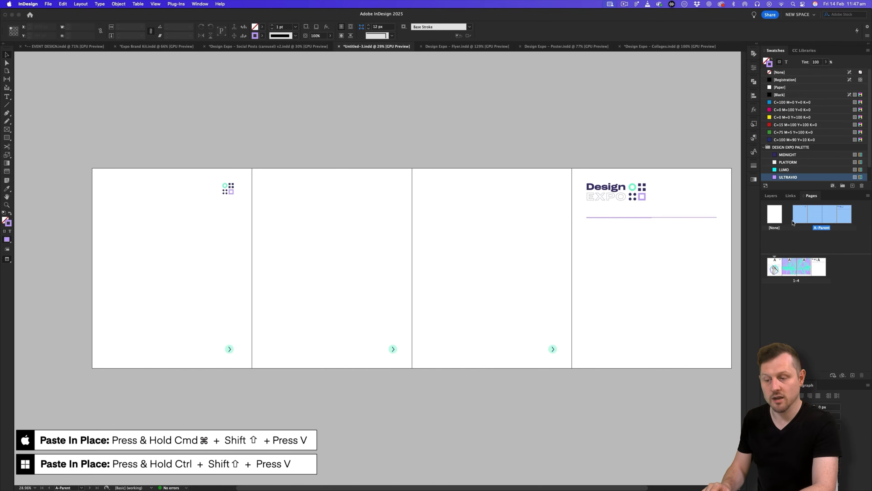
pyautogui.doubleClick(774, 270)
pyautogui.click(494, 346)
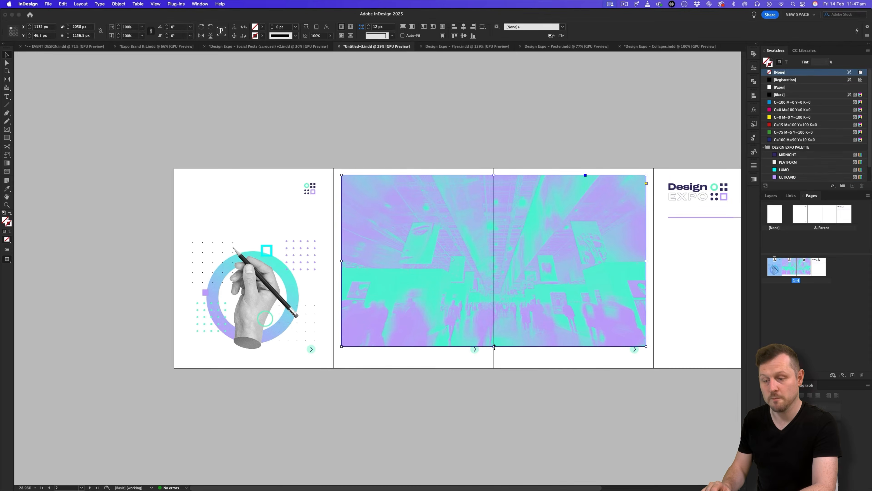
pyautogui.press('w')
pyautogui.moveTo(495, 346); pyautogui.dragTo(494, 353)
pyautogui.hscroll(2, 562, 386)
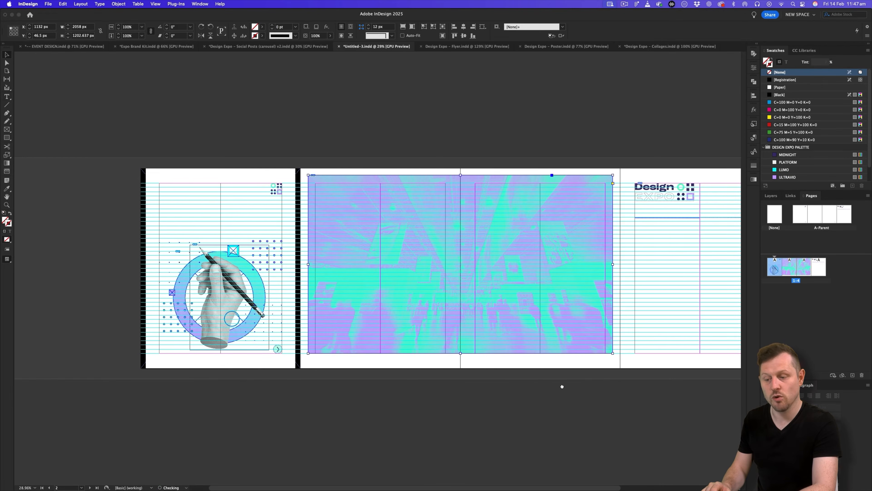
# Make the TYPE and STROKE GRID layers visible again and extend the image frame to the bottom margin.
pyautogui.click(771, 196)
pyautogui.click(765, 212)
pyautogui.click(765, 220)
pyautogui.press('w')
pyautogui.scroll(2, 449, 269)
pyautogui.press('super+shift+a')
pyautogui.press('w')
pyautogui.click(477, 387)
pyautogui.moveTo(464, 389); pyautogui.dragTo(465, 399)
# Try pulling the image frame's bottom edge up, then undo the resize.
pyautogui.click(504, 426)
pyautogui.press('w')
pyautogui.moveTo(527, 335); pyautogui.dragTo(520, 336)
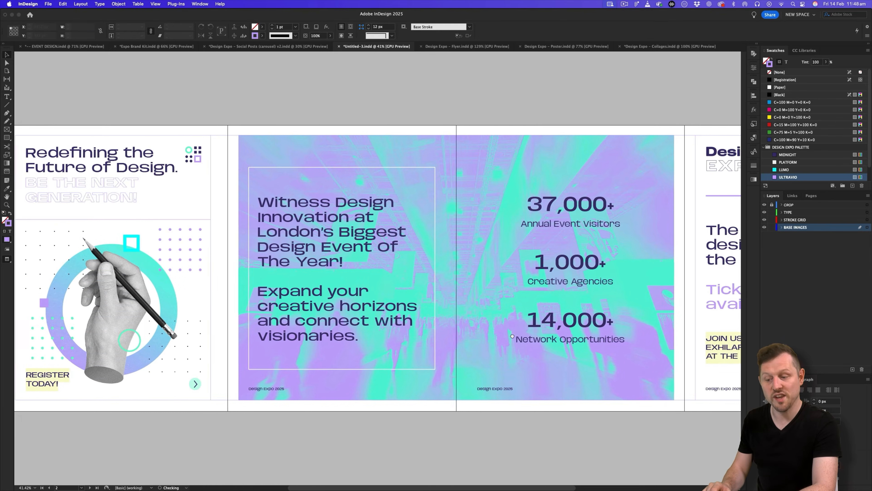
pyautogui.hscroll(2, 519, 328)
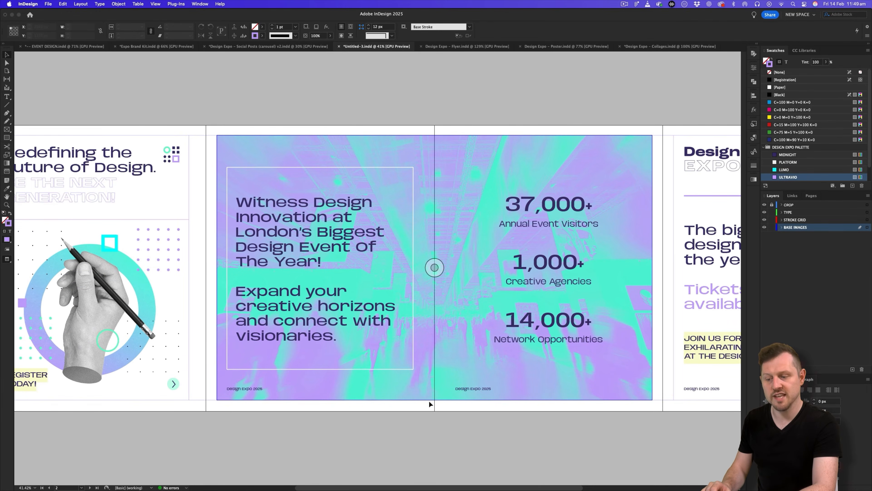
pyautogui.click(420, 390)
pyautogui.moveTo(437, 400); pyautogui.dragTo(437, 378)
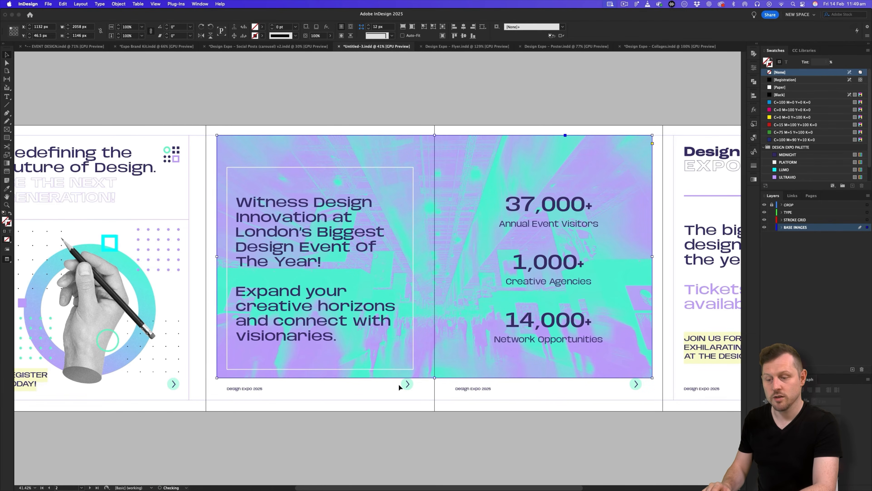
pyautogui.press('super+z')
pyautogui.click(455, 429)
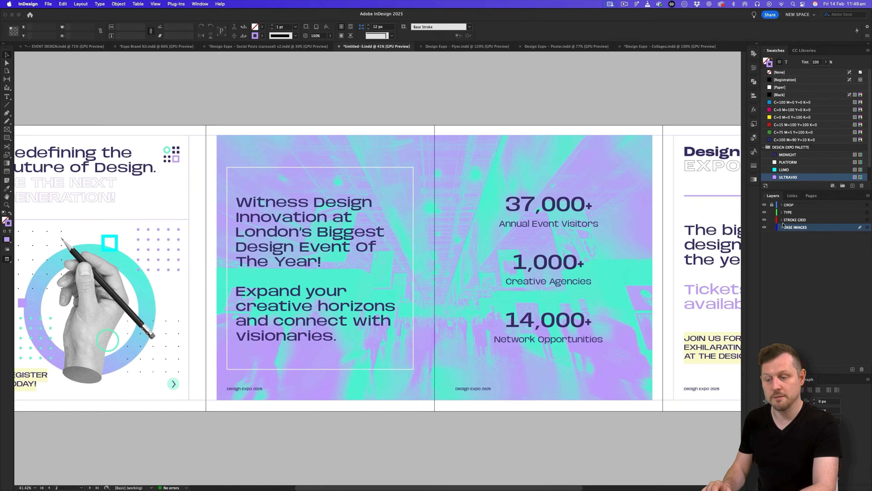
# Go to the A-Parent spread and zoom in on it.
pyautogui.click(811, 196)
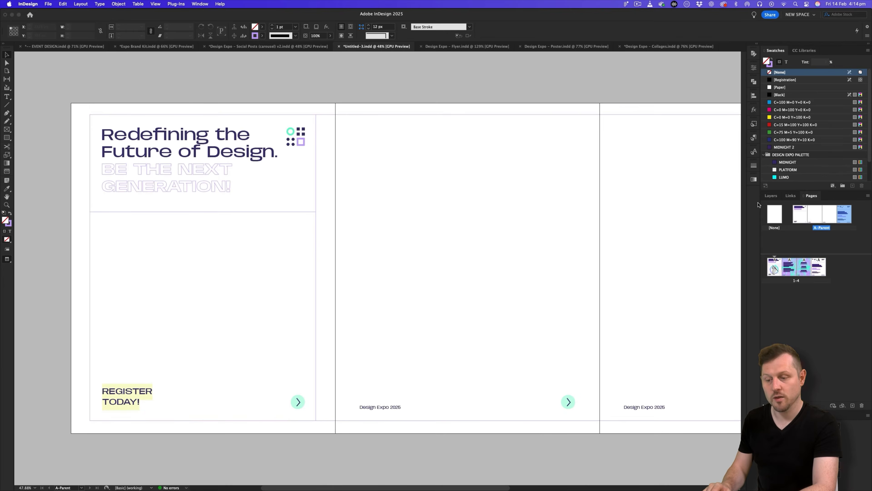
pyautogui.click(773, 196)
pyautogui.press('z')
pyautogui.moveTo(695, 235); pyautogui.dragTo(417, 290)
# Cut the three bottom arrow buttons and paste them in place on the TYPE layer.
pyautogui.press('v')
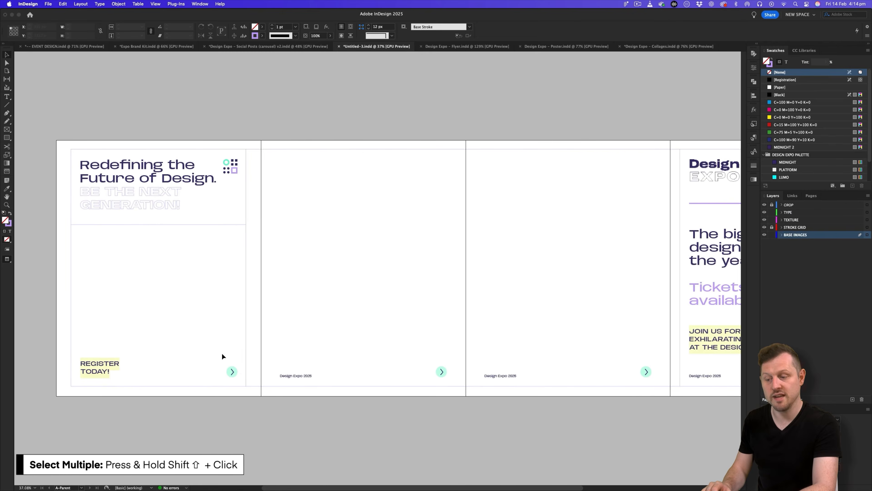
pyautogui.click(228, 371)
pyautogui.keyDown('shift'); pyautogui.click(442, 372); pyautogui.keyUp('shift')
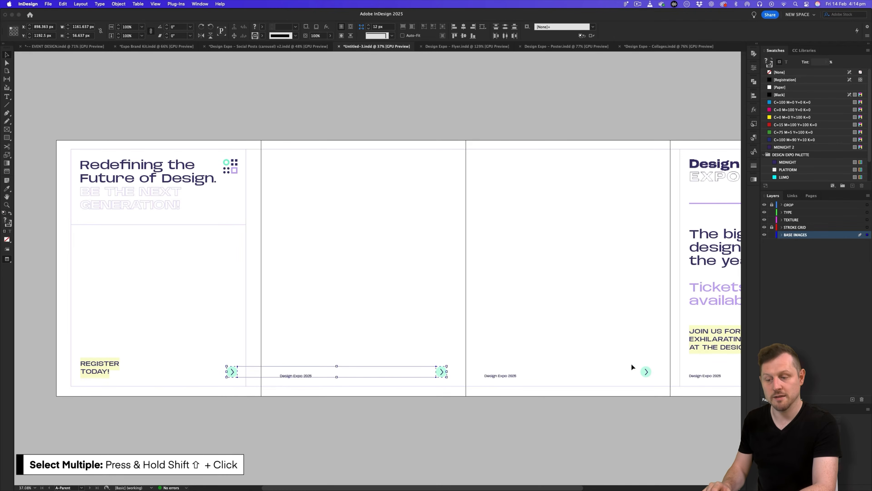
pyautogui.keyDown('shift'); pyautogui.click(646, 372); pyautogui.keyUp('shift')
pyautogui.press('Delete')
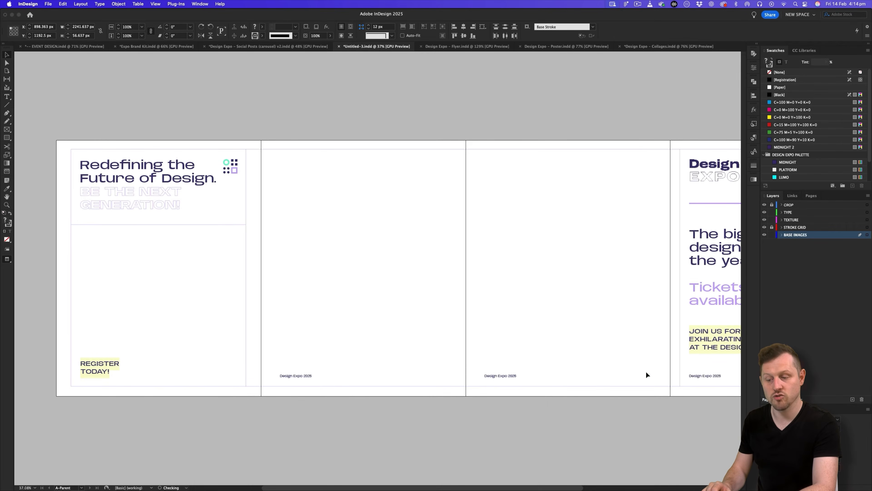
pyautogui.hscroll(2, 577, 364)
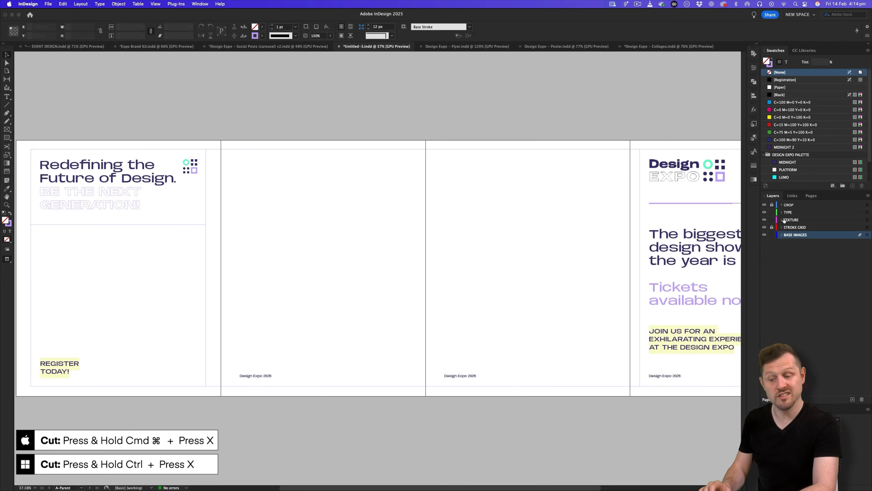
pyautogui.click(789, 213)
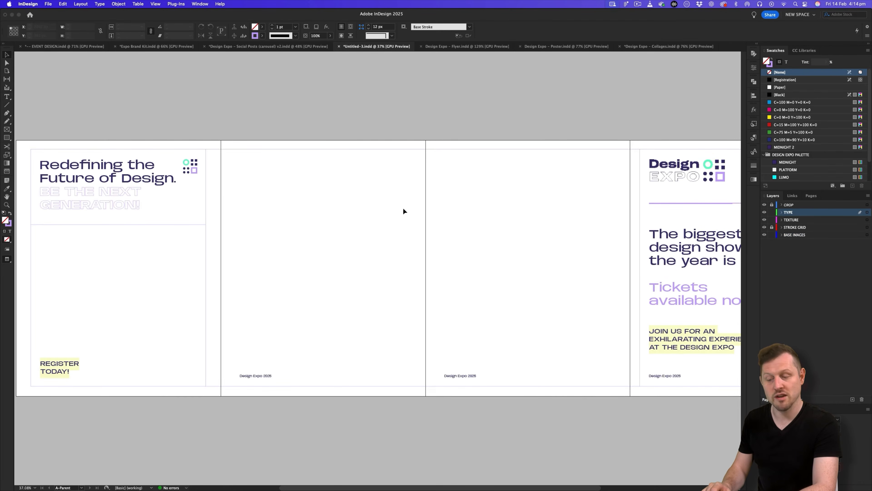
pyautogui.press('super+shift+v')
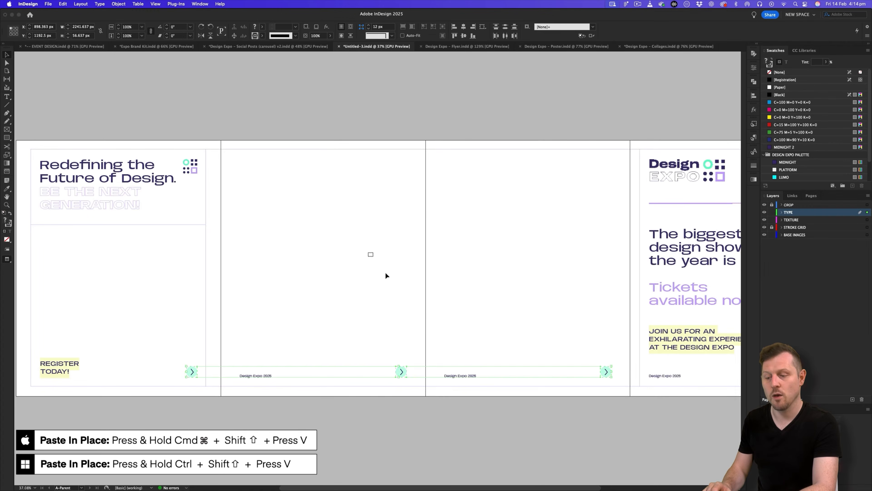
pyautogui.moveTo(369, 253); pyautogui.dragTo(386, 274)
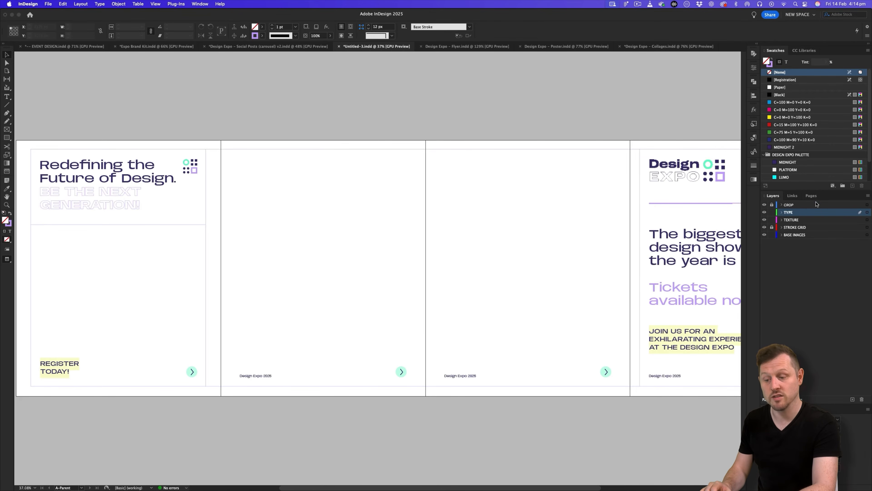
# Frame the pages 1–4 spread in view, then switch to the Social Posts (carousel) v2 document.
pyautogui.click(812, 196)
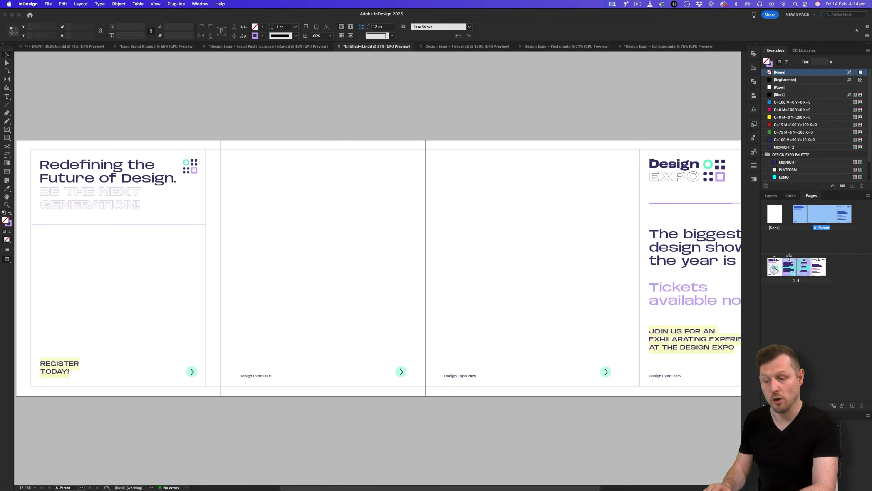
pyautogui.doubleClick(789, 268)
pyautogui.press('z')
pyautogui.moveTo(492, 267); pyautogui.dragTo(471, 267)
pyautogui.moveTo(529, 273); pyautogui.dragTo(476, 273)
pyautogui.press('v')
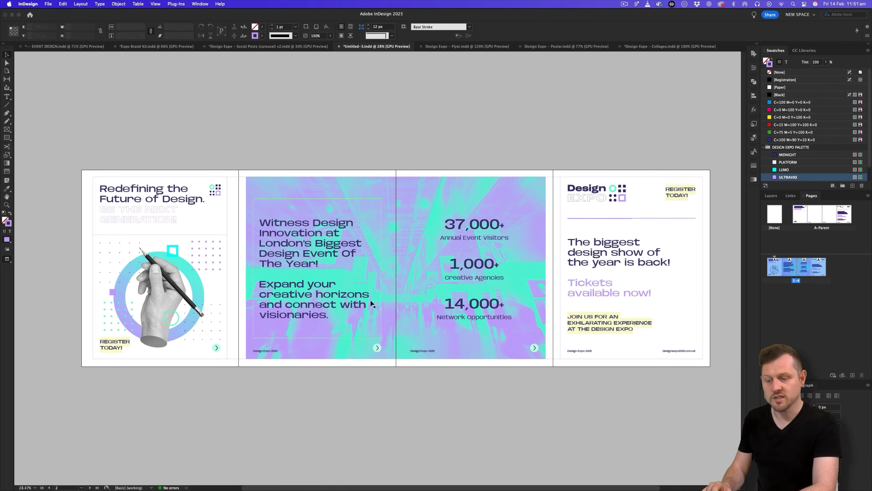
pyautogui.press('z')
pyautogui.moveTo(466, 288)
pyautogui.mouseDown()
pyautogui.moveTo(488, 282)
pyautogui.moveTo(479, 280)
pyautogui.mouseUp()
pyautogui.moveTo(459, 253); pyautogui.dragTo(452, 252)
pyautogui.press('v')
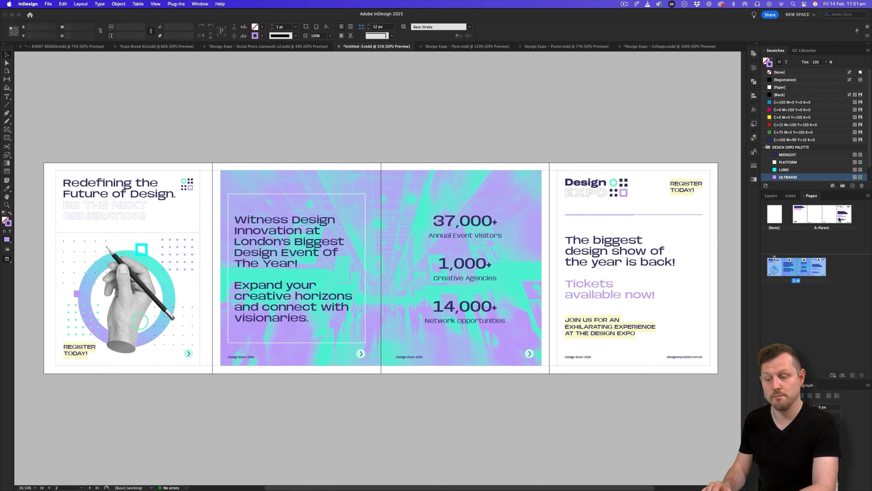
pyautogui.click(832, 318)
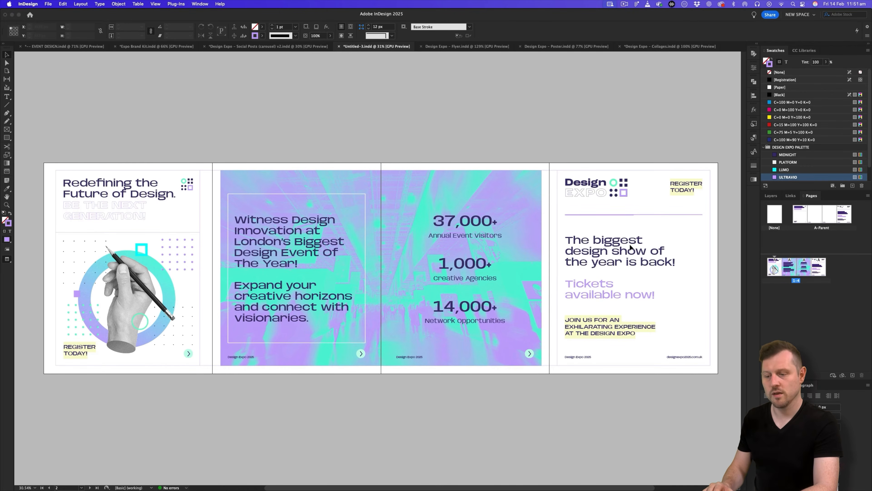
pyautogui.click(314, 48)
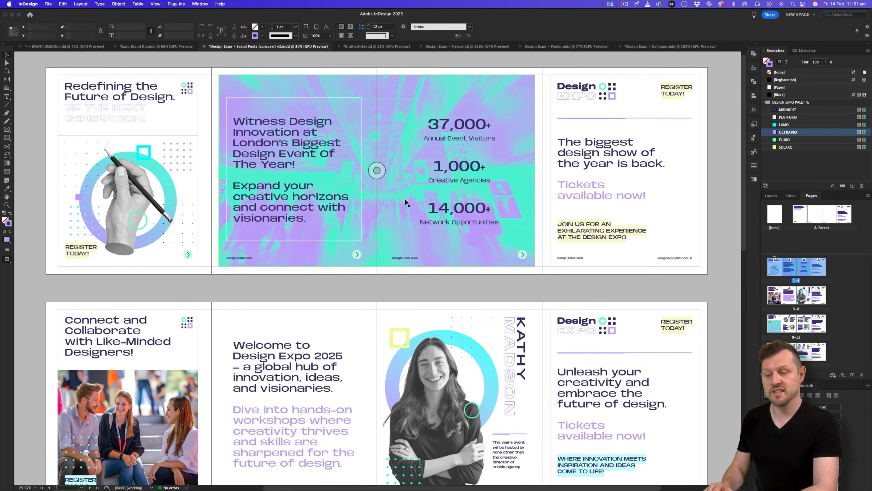
pyautogui.scroll(-5, 405, 198)
pyautogui.scroll(1, 342, 218)
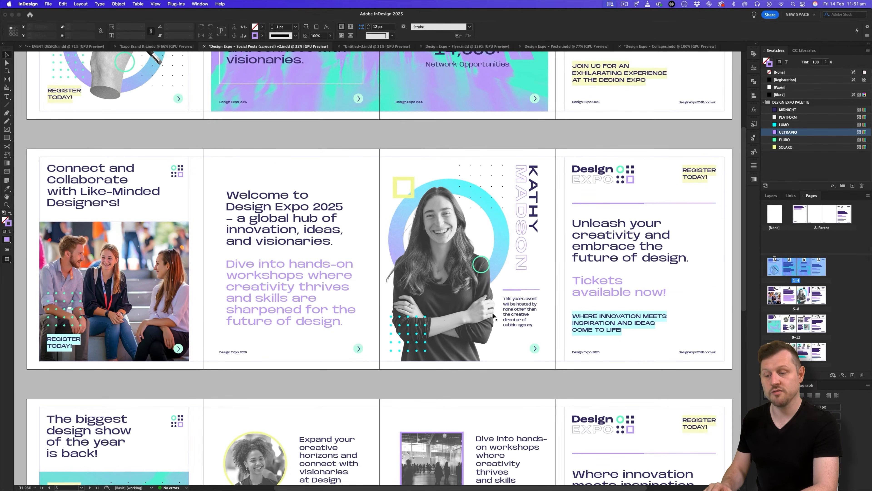
pyautogui.scroll(3, 116, 215)
pyautogui.scroll(1, 115, 216)
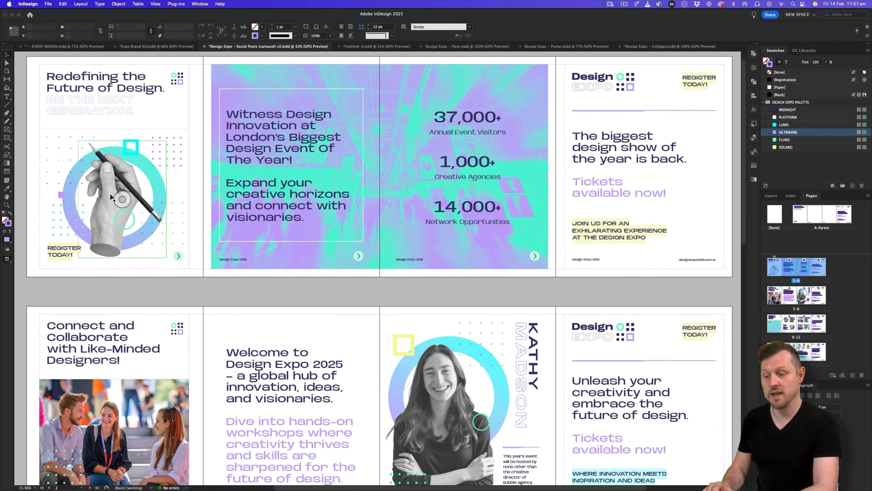
pyautogui.scroll(-6, 197, 194)
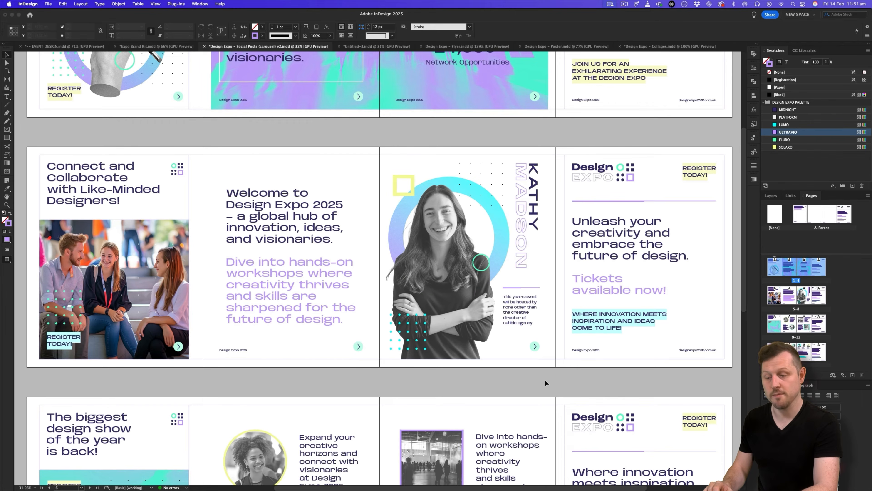
pyautogui.scroll(5, 614, 253)
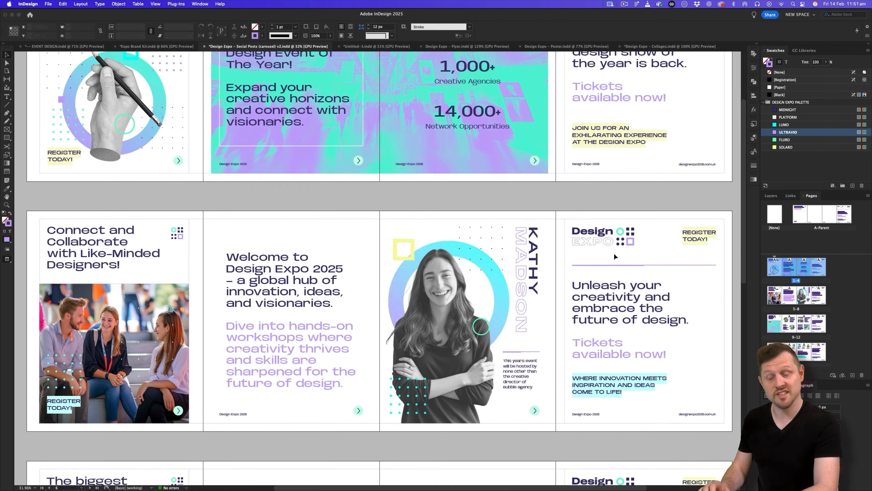
pyautogui.scroll(-4, 612, 347)
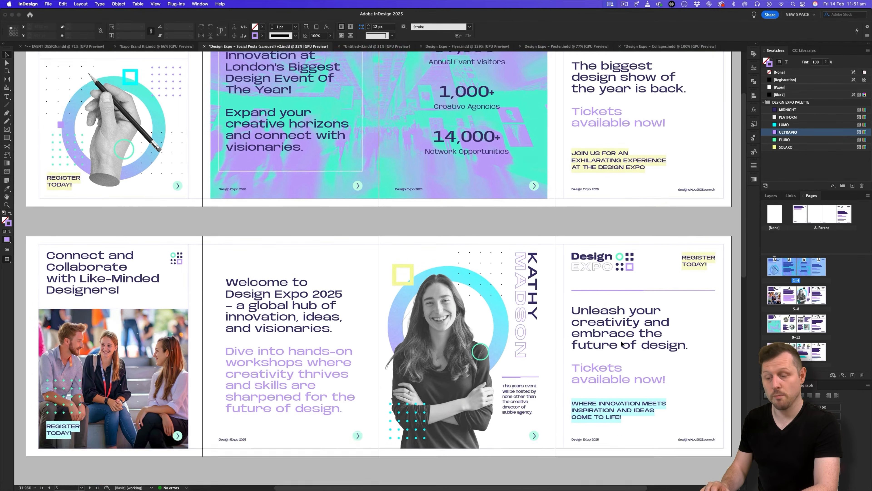
# In Untitled-3, duplicate the pages 1–4 spread as pages 5–8.
pyautogui.click(358, 46)
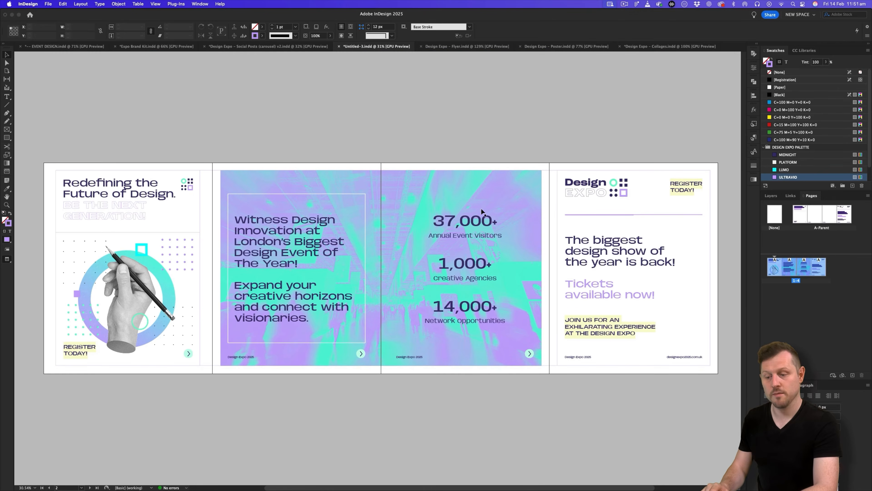
pyautogui.click(773, 268)
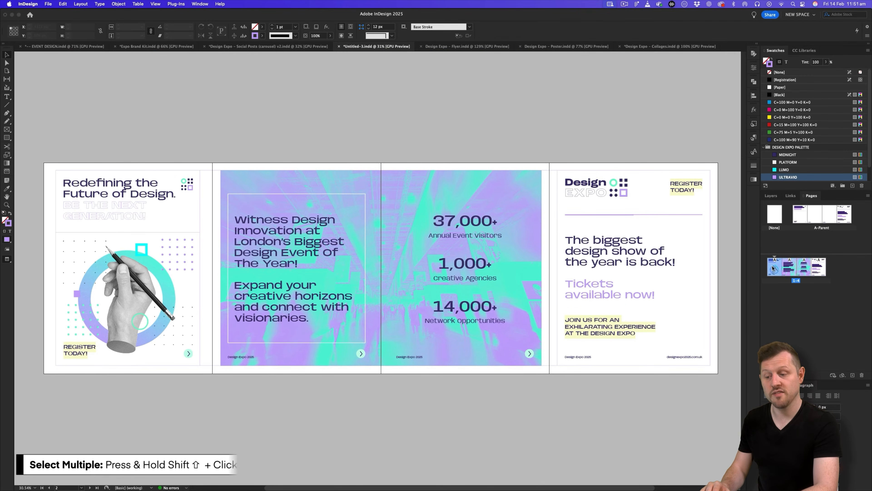
pyautogui.keyDown('shift'); pyautogui.click(818, 268); pyautogui.keyUp('shift')
pyautogui.rightClick(801, 267)
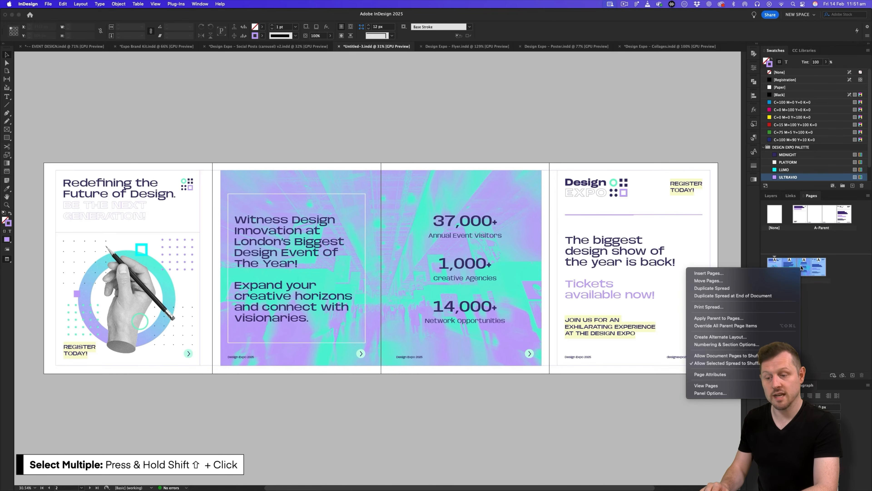
pyautogui.click(721, 288)
pyautogui.scroll(-2, 458, 285)
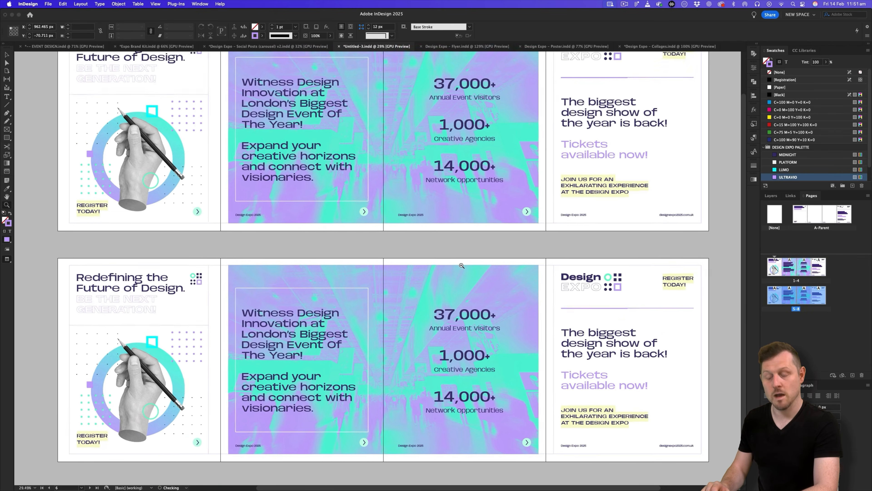
pyautogui.click(773, 196)
# Delete the hand image, gradient circle, dots, background image and statistics text from the new spread.
pyautogui.click(140, 349)
pyautogui.press('Delete')
pyautogui.click(135, 358)
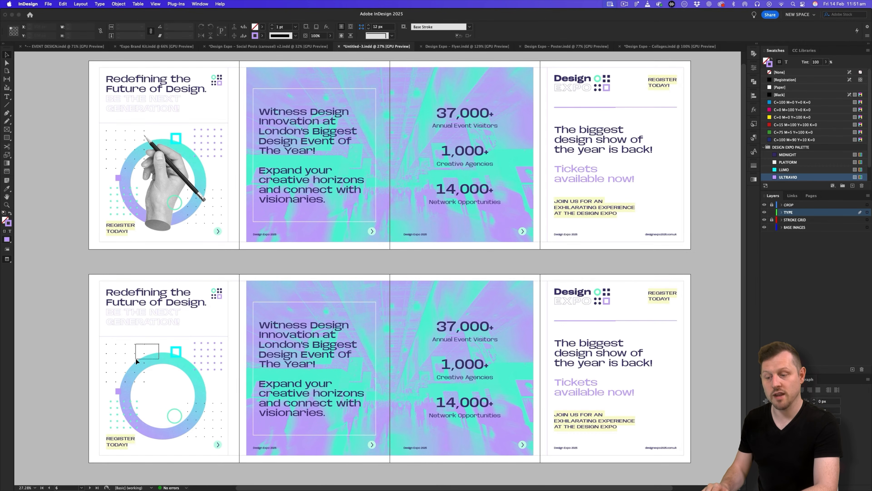
pyautogui.press('Delete')
pyautogui.moveTo(111, 347); pyautogui.dragTo(216, 427)
pyautogui.press('Delete')
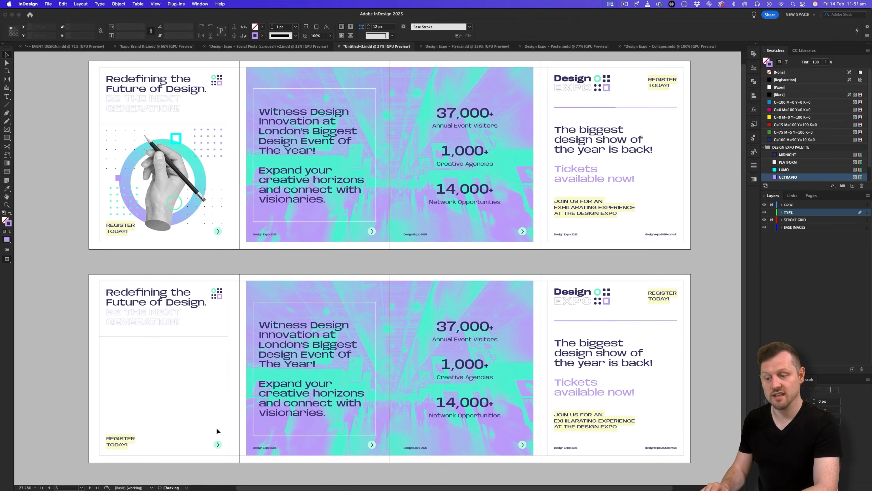
pyautogui.click(314, 292)
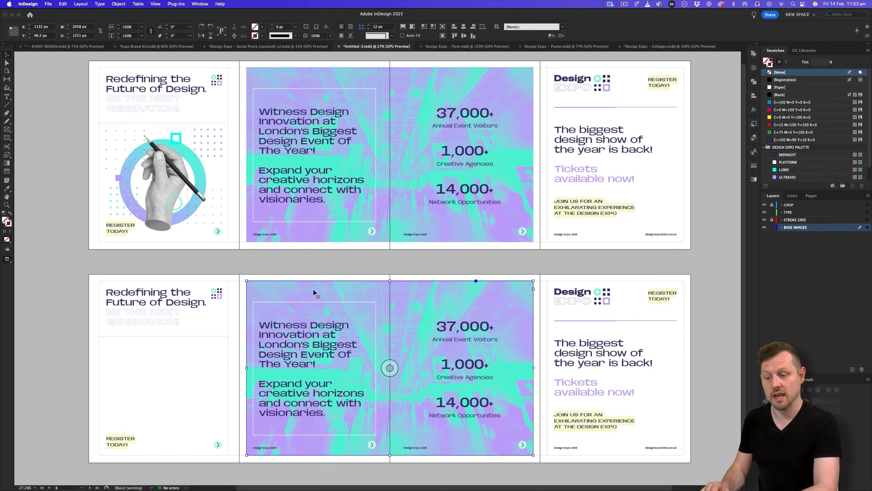
pyautogui.press('Delete')
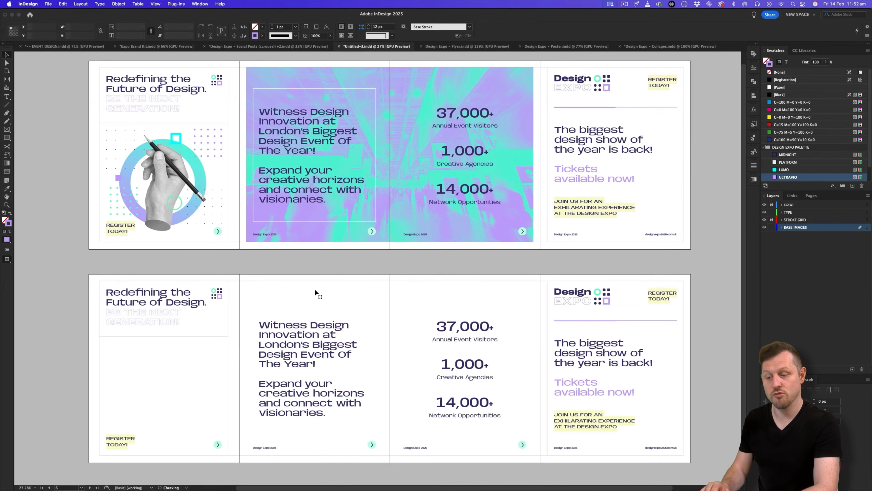
pyautogui.click(463, 332)
pyautogui.press('Delete')
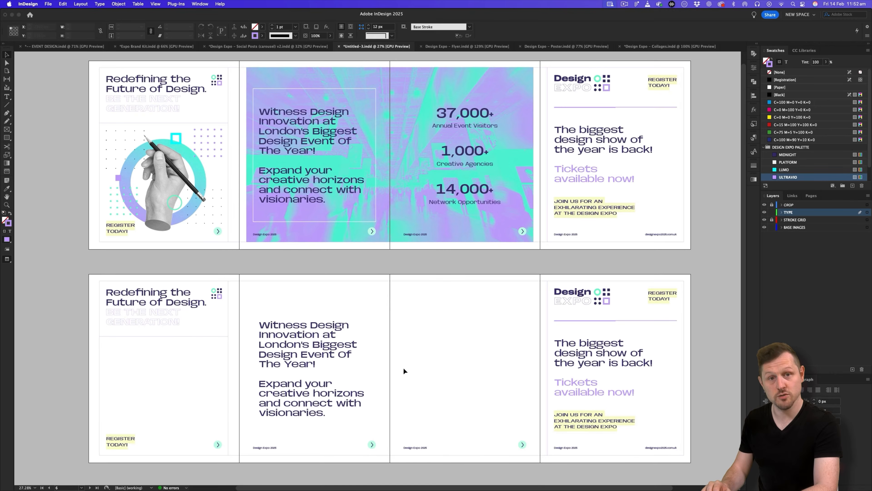
# Zoom in on the new spread and select the Carousel 2 Page 1 heading in the browser copy.
pyautogui.hscroll(1, 398, 338)
pyautogui.press('z')
pyautogui.click(347, 311)
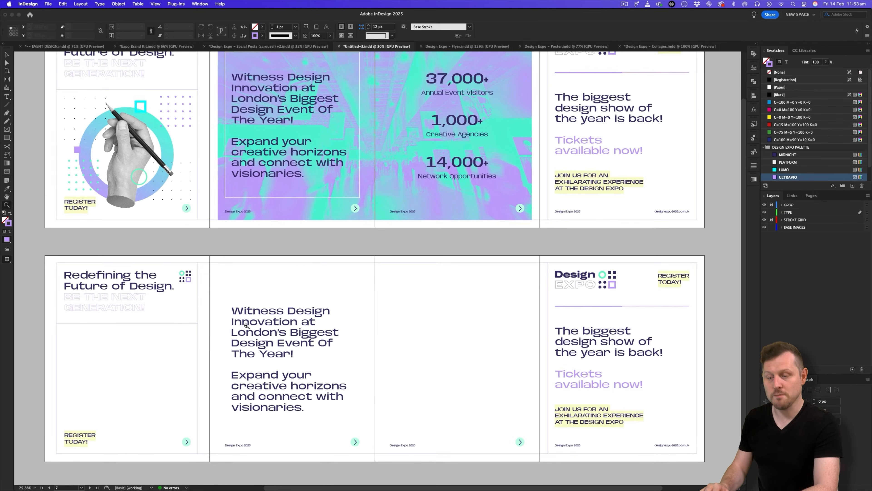
pyautogui.click(247, 327)
pyautogui.moveTo(230, 340); pyautogui.dragTo(321, 285)
pyautogui.press('super+Tab')
pyautogui.click(196, 346)
pyautogui.press('super+a')
pyautogui.press('super+c')
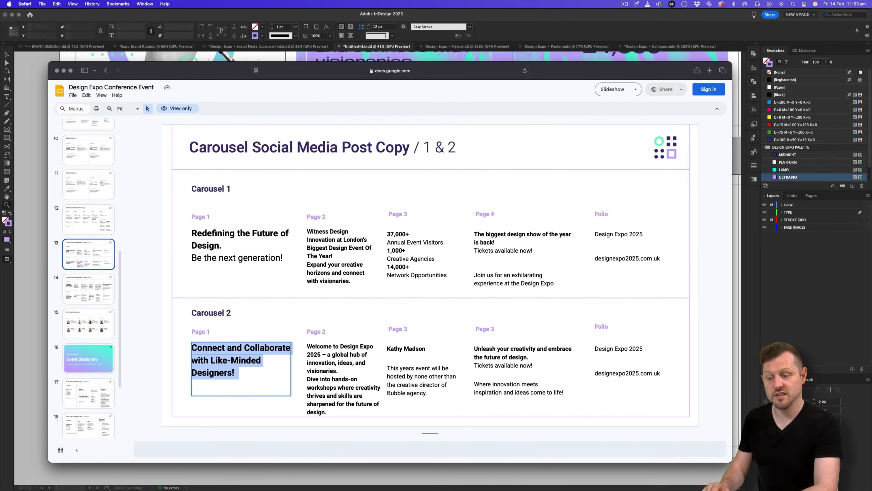
pyautogui.press('super+Tab')
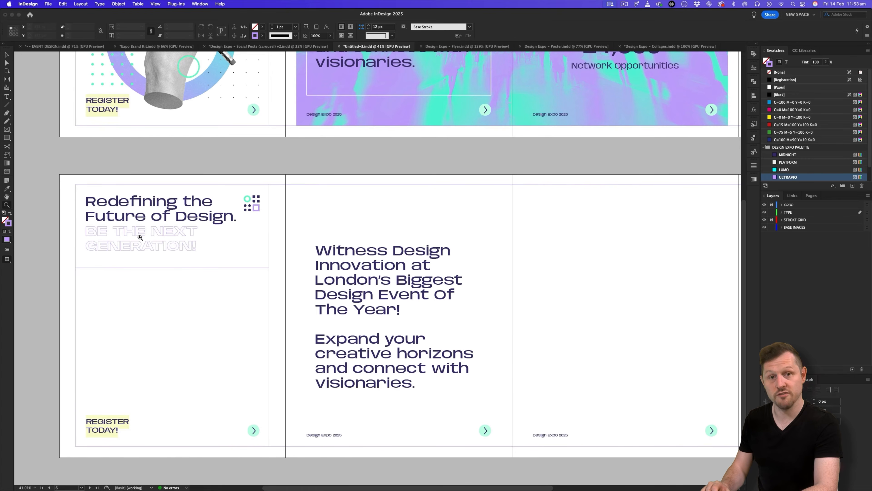
# Zoom in on the carousel v2 document's second carousel first page for reference.
pyautogui.moveTo(112, 236); pyautogui.dragTo(189, 216)
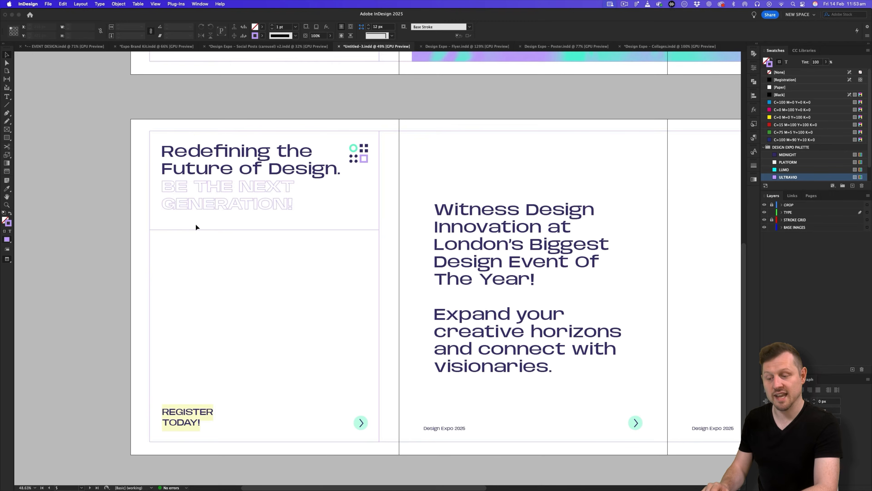
pyautogui.click(249, 47)
pyautogui.moveTo(143, 241); pyautogui.dragTo(270, 246)
pyautogui.press('super+space')
pyautogui.moveTo(196, 198); pyautogui.dragTo(264, 189)
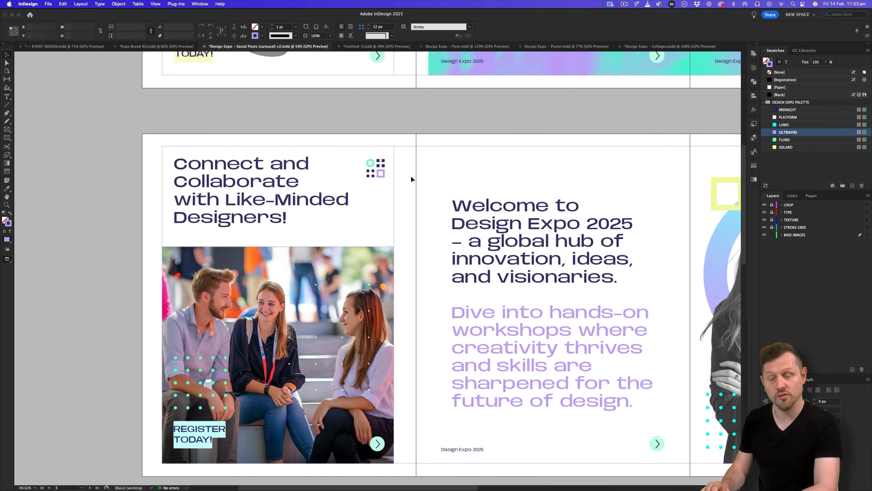
# In Untitled-3, override the headline frame from A-Parent and select all its text.
pyautogui.click(357, 46)
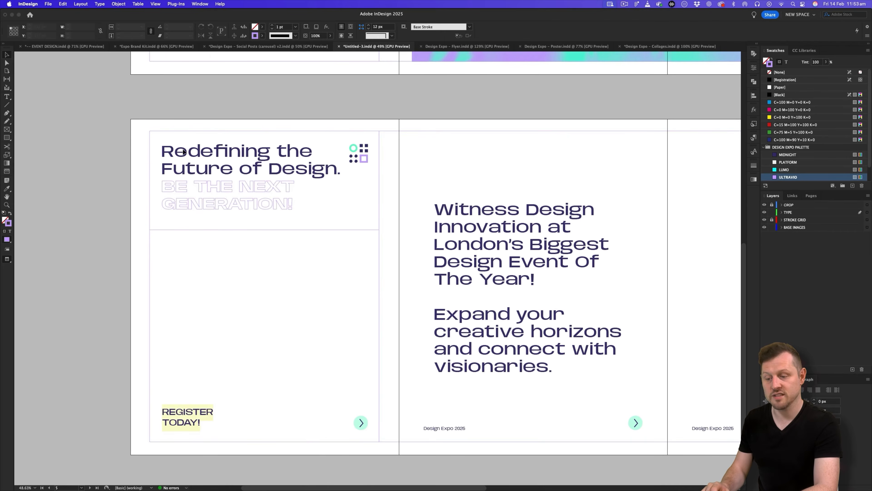
pyautogui.press('super+space')
pyautogui.moveTo(231, 202); pyautogui.dragTo(293, 156)
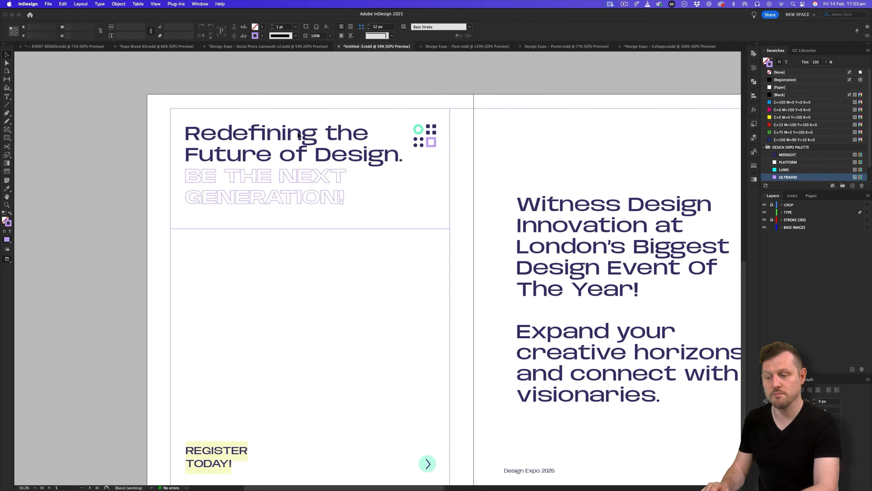
pyautogui.keyDown('shift'); pyautogui.keyDown('super'); pyautogui.click(296, 138); pyautogui.keyUp('super'); pyautogui.keyUp('shift')
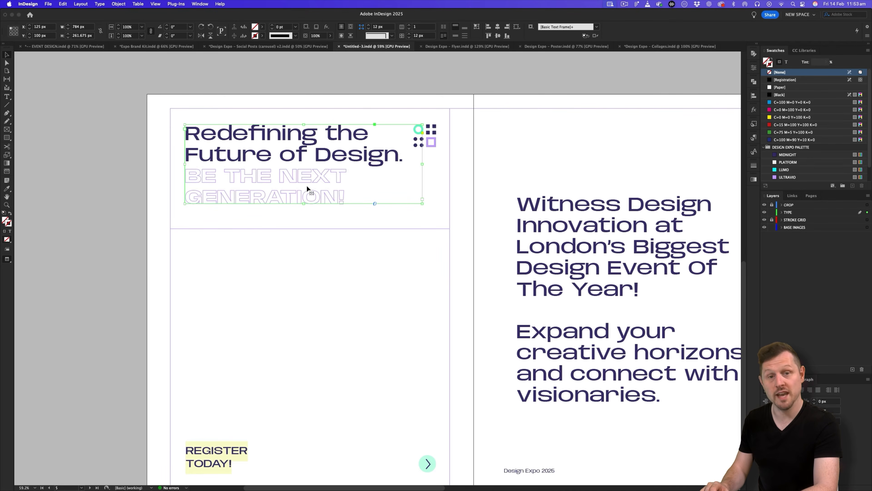
pyautogui.doubleClick(286, 147)
pyautogui.press('super+a')
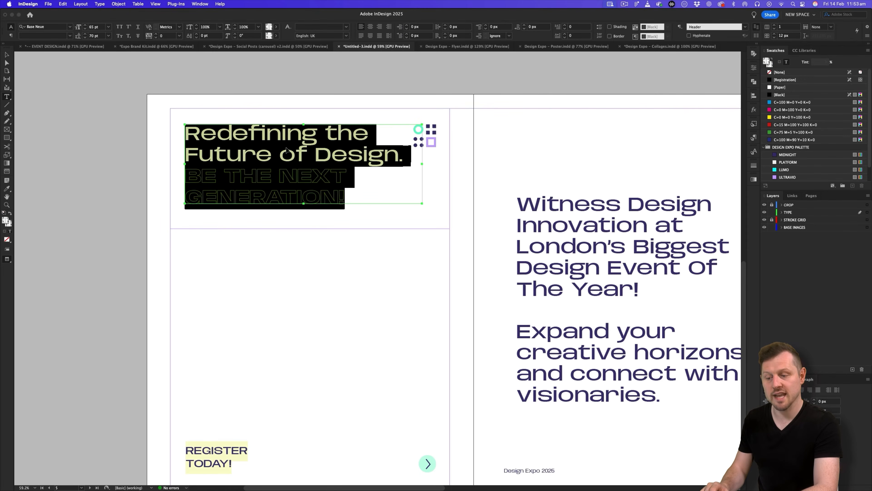
# Paste 'Connect and Collaborate with Like-Minded Designers!' as the headline, remove the trailing return, and fit the frame.
pyautogui.press('super+v')
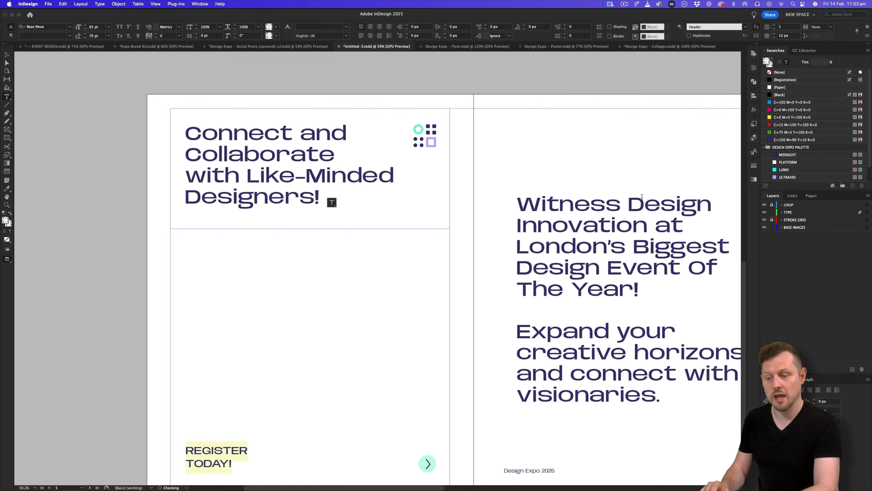
pyautogui.click(7, 55)
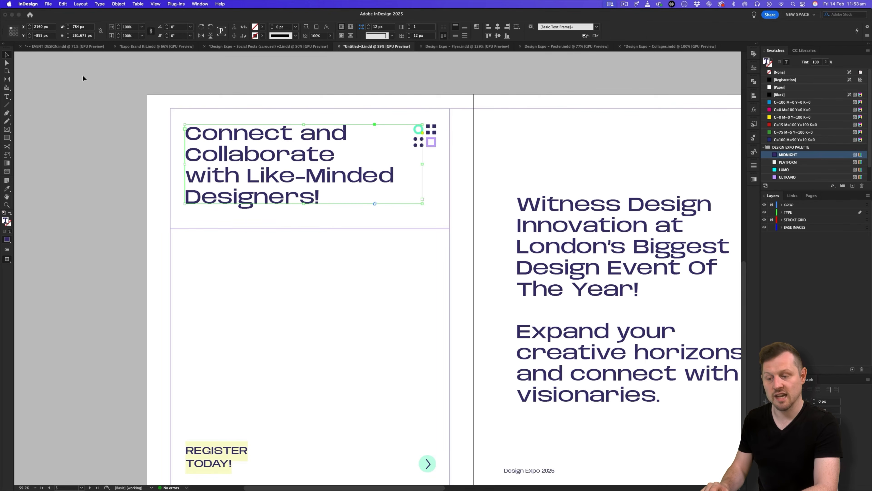
pyautogui.doubleClick(303, 204)
pyautogui.press('w')
pyautogui.doubleClick(334, 200)
pyautogui.press('Delete')
pyautogui.click(7, 55)
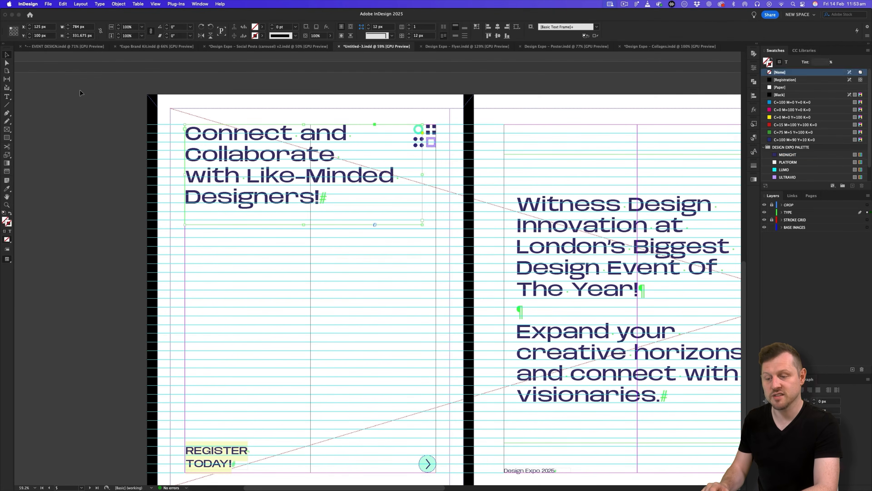
pyautogui.press('w')
pyautogui.click(303, 224)
pyautogui.doubleClick(303, 224)
pyautogui.press('z')
pyautogui.moveTo(333, 226); pyautogui.dragTo(334, 256)
# Review the carousel v2 and Expo Brand Kit documents, then return to Untitled-3 and lock TYPE.
pyautogui.click(301, 47)
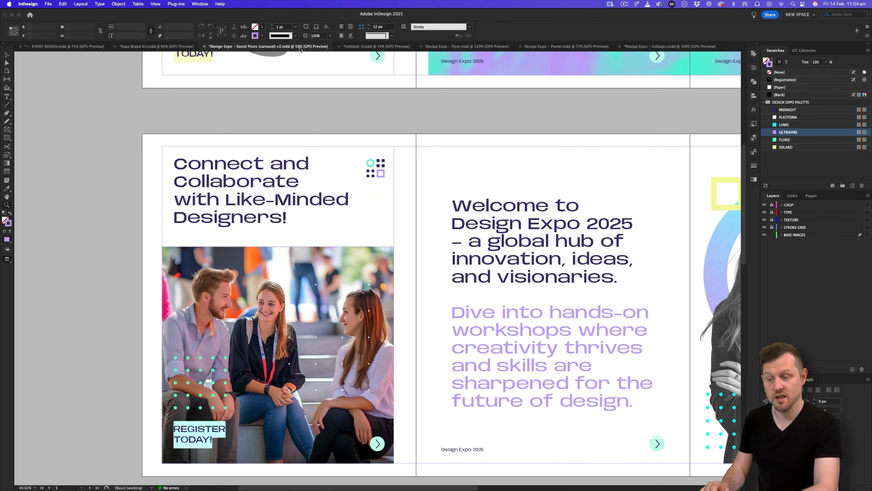
pyautogui.scroll(-2, 251, 283)
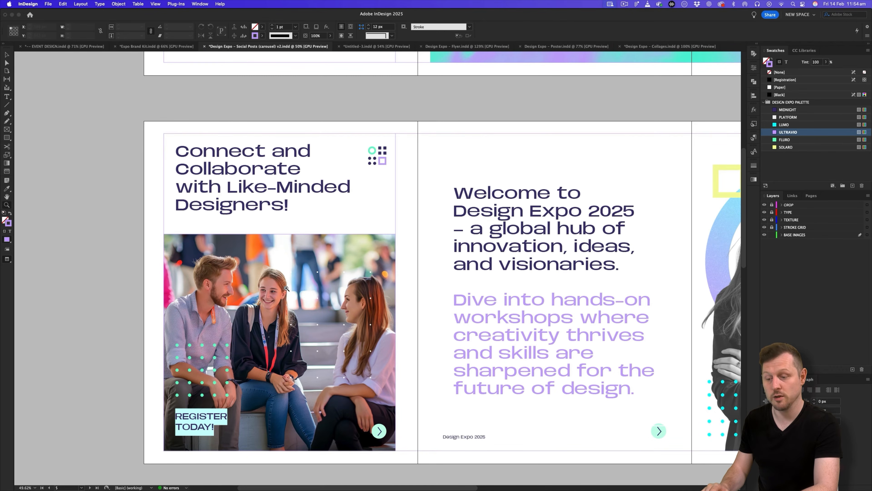
pyautogui.click(137, 47)
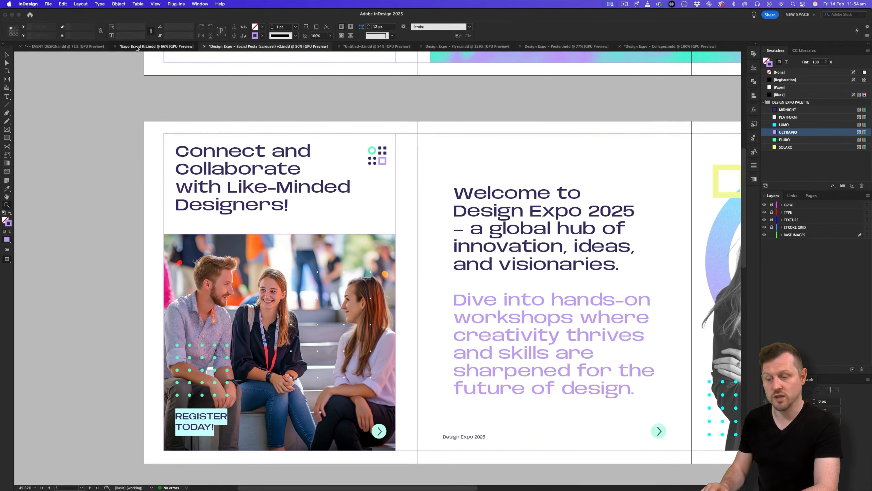
pyautogui.scroll(-20, 369, 179)
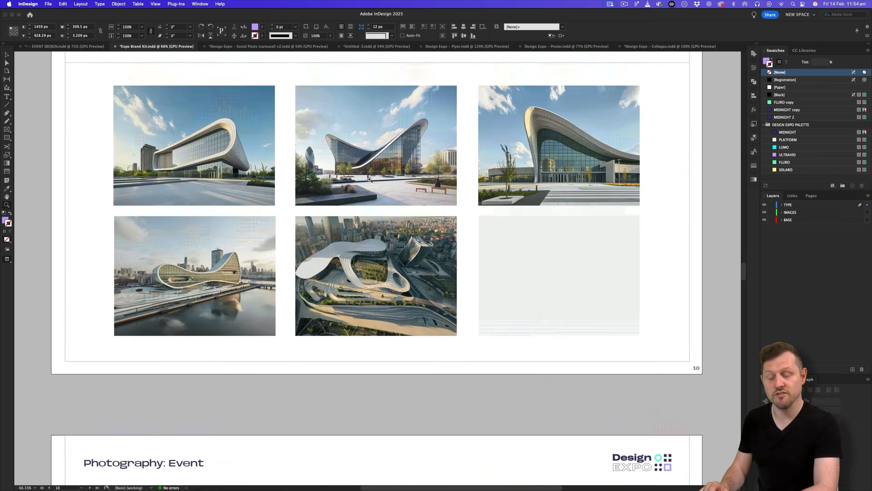
pyautogui.scroll(-15, 369, 180)
pyautogui.scroll(8, 369, 179)
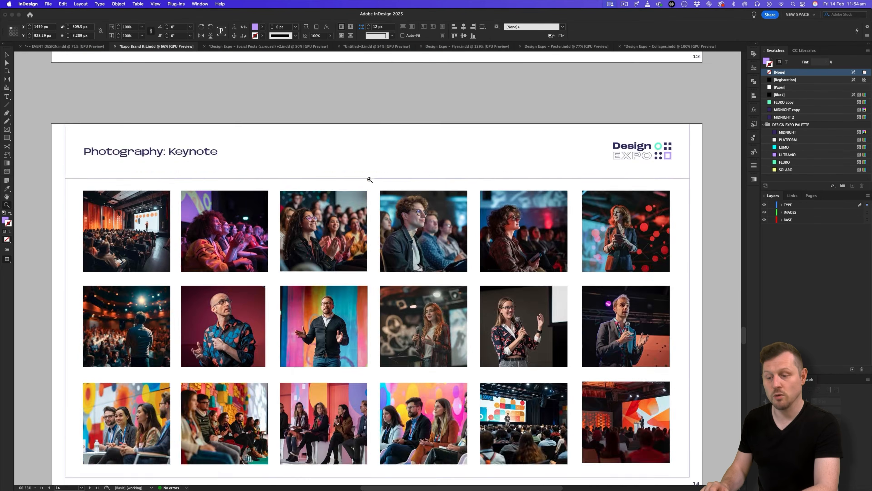
pyautogui.scroll(4, 370, 179)
pyautogui.scroll(-1, 369, 179)
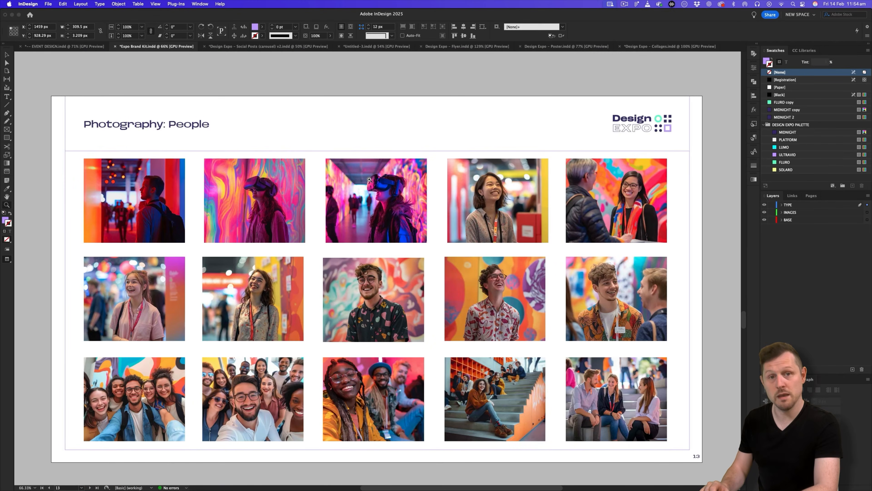
pyautogui.scroll(-1, 370, 180)
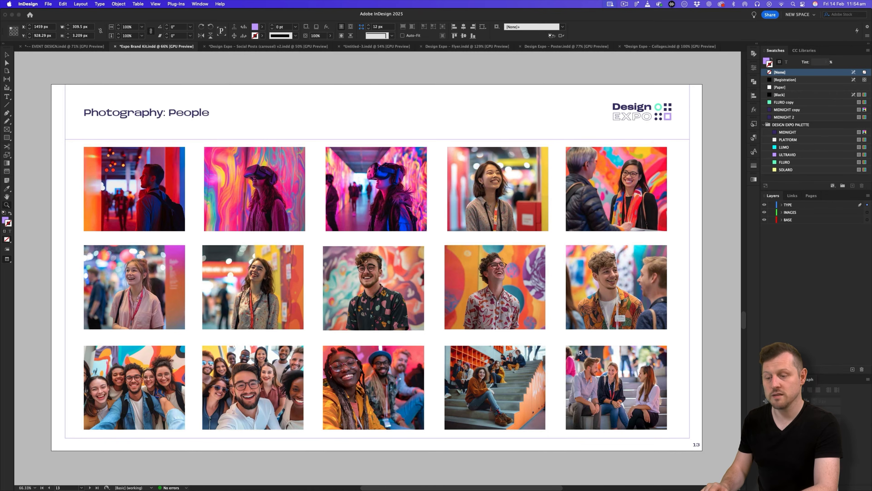
pyautogui.click(363, 47)
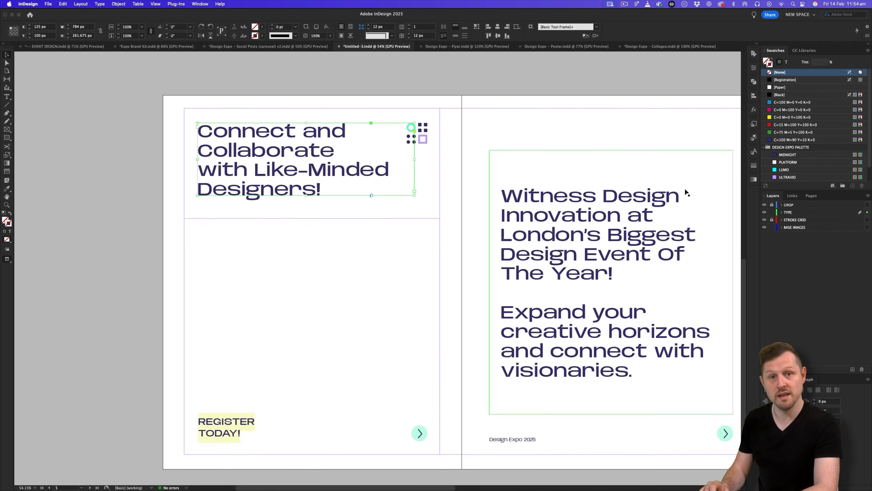
pyautogui.click(772, 212)
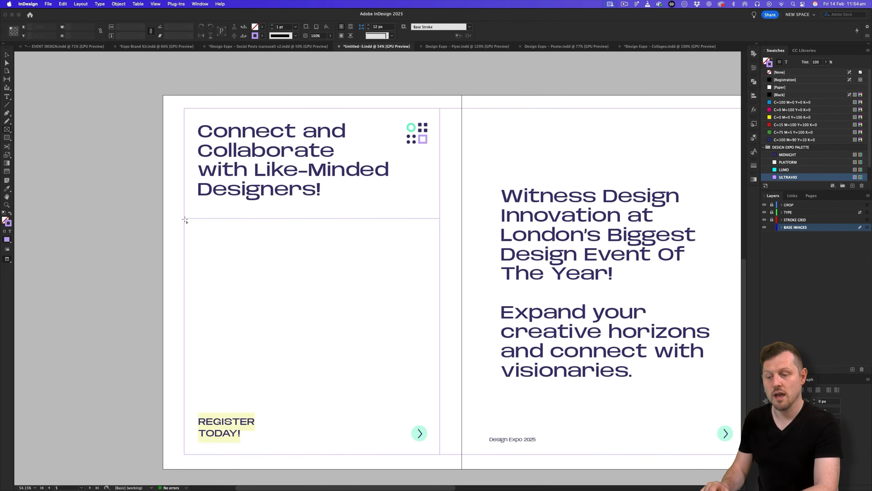
# Draw an image frame on the lower left page and place the Interaction 002 three-people photo from Photography.
pyautogui.moveTo(184, 219); pyautogui.dragTo(440, 454)
pyautogui.press('super+d')
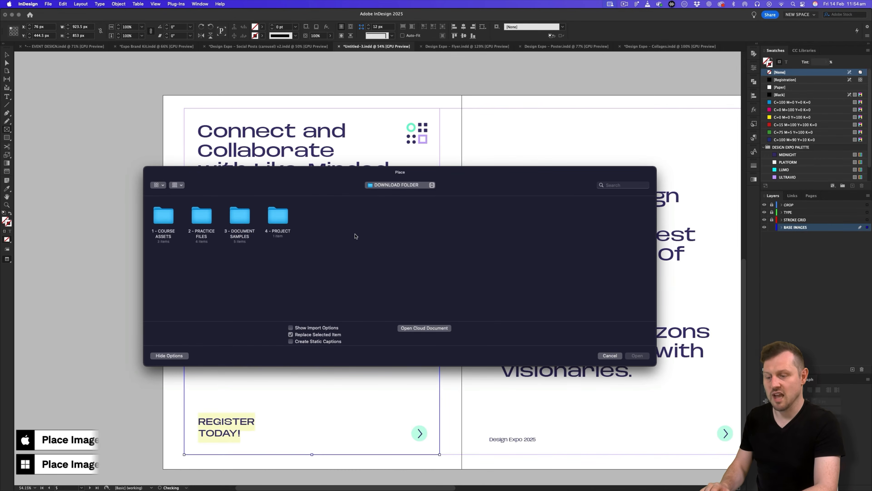
pyautogui.doubleClick(279, 216)
pyautogui.doubleClick(167, 219)
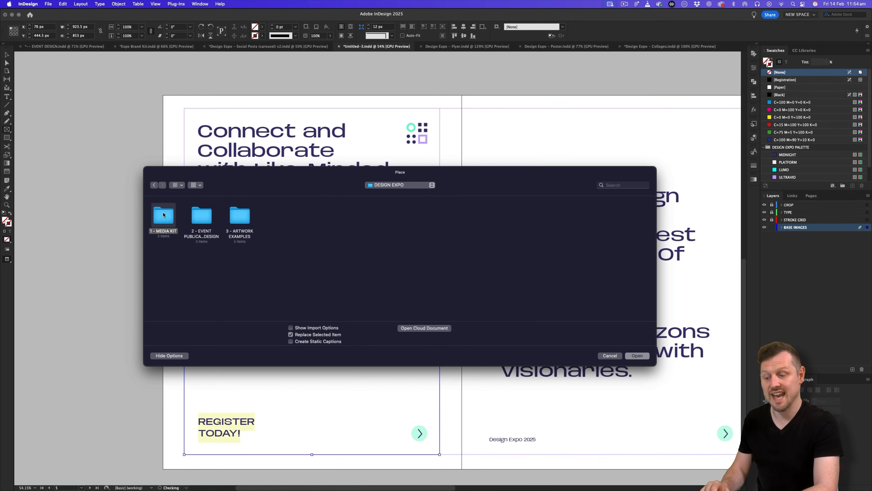
pyautogui.doubleClick(164, 215)
pyautogui.doubleClick(168, 223)
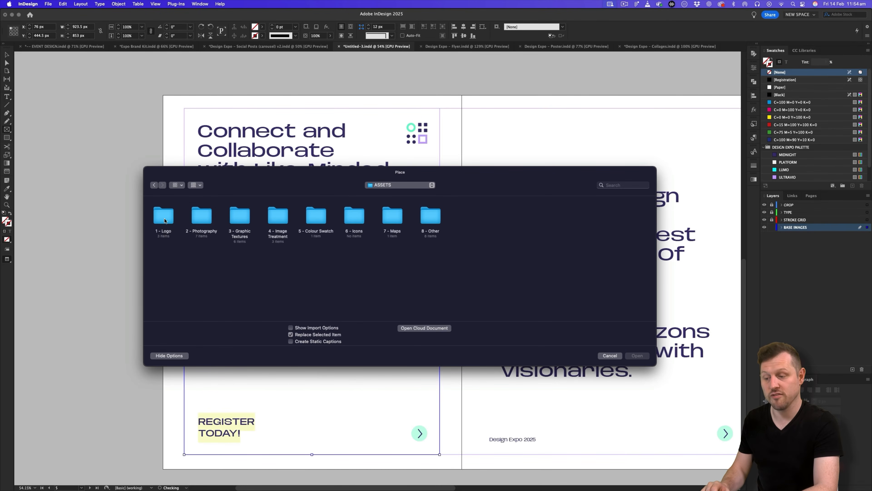
pyautogui.doubleClick(202, 216)
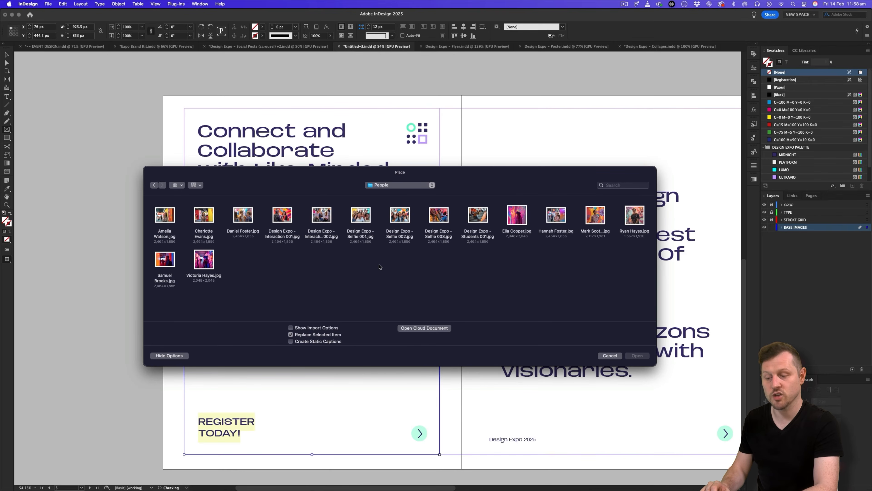
pyautogui.doubleClick(323, 217)
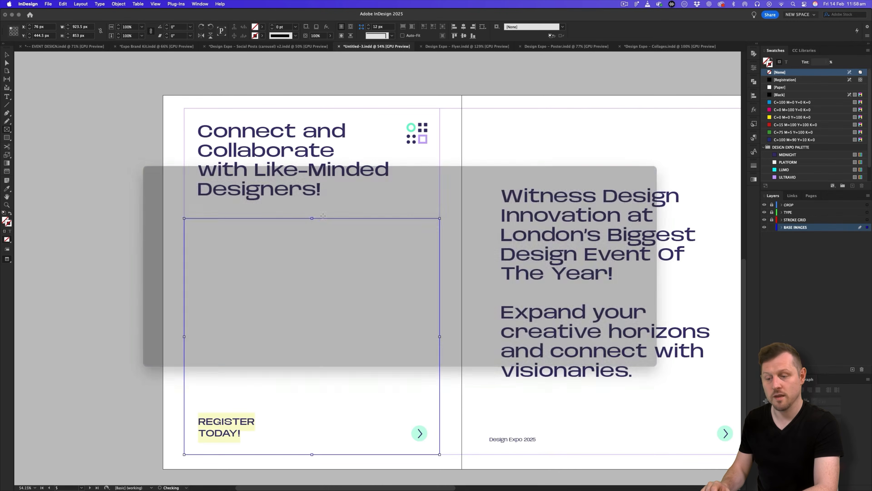
# Reposition and enlarge the three-people photo inside its frame.
pyautogui.press('a')
pyautogui.click(344, 296)
pyautogui.moveTo(361, 329); pyautogui.dragTo(468, 324)
pyautogui.moveTo(312, 446); pyautogui.dragTo(313, 459)
pyautogui.moveTo(314, 211); pyautogui.dragTo(316, 199)
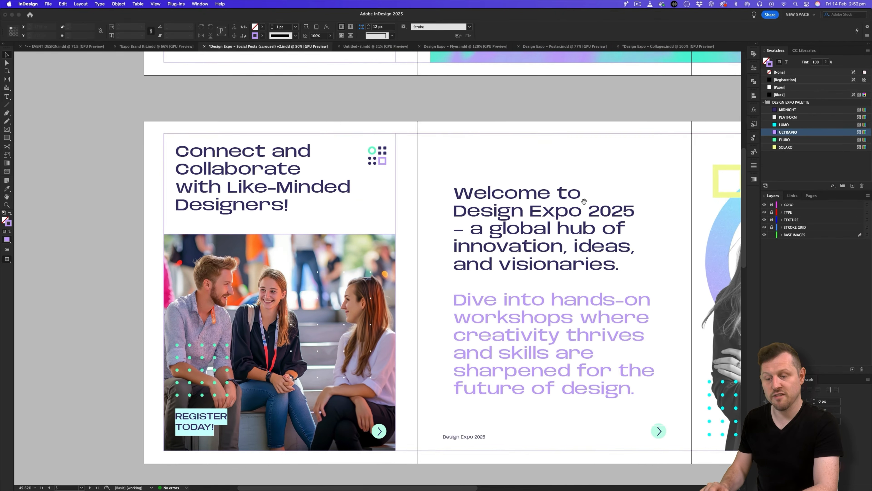
pyautogui.moveTo(584, 201); pyautogui.dragTo(524, 198)
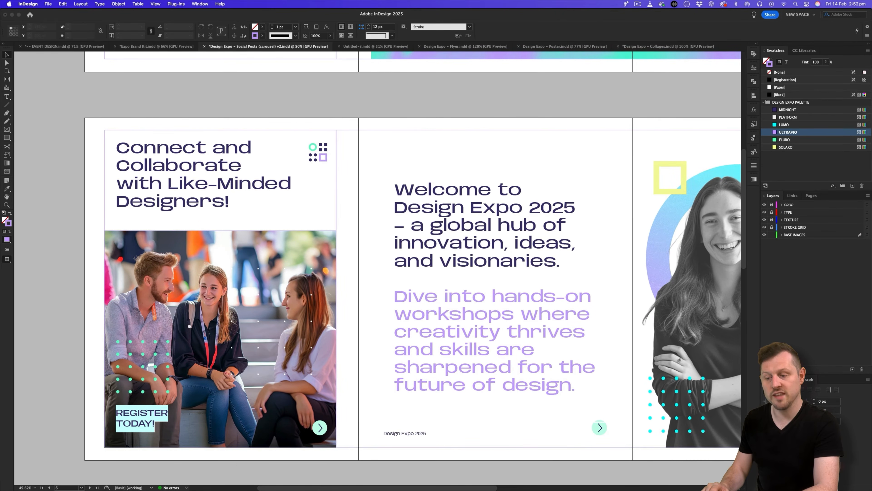
# Take the small dot grid from the Expo Brand Kit's Texture Samples page back to Untitled-3.
pyautogui.moveTo(189, 325); pyautogui.dragTo(348, 294)
pyautogui.hscroll(2, 396, 276)
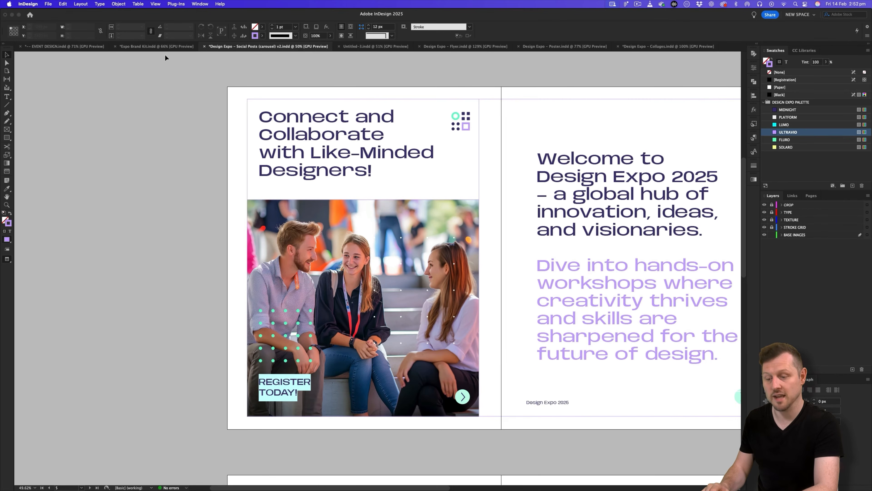
pyautogui.click(161, 47)
pyautogui.scroll(10, 378, 240)
pyautogui.scroll(20, 461, 246)
pyautogui.scroll(10, 460, 246)
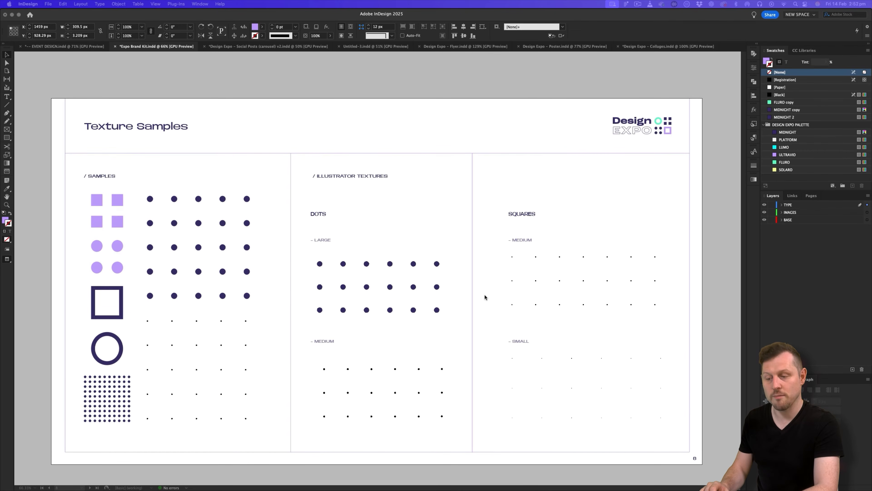
pyautogui.click(223, 322)
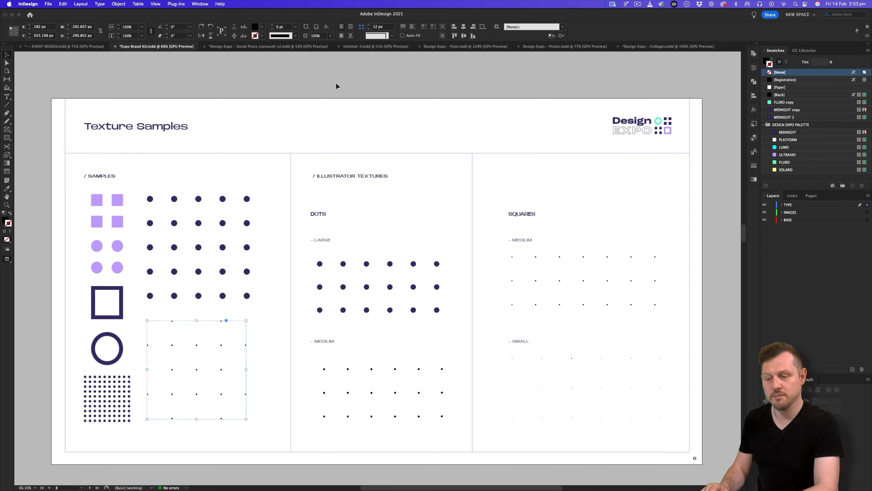
pyautogui.click(357, 46)
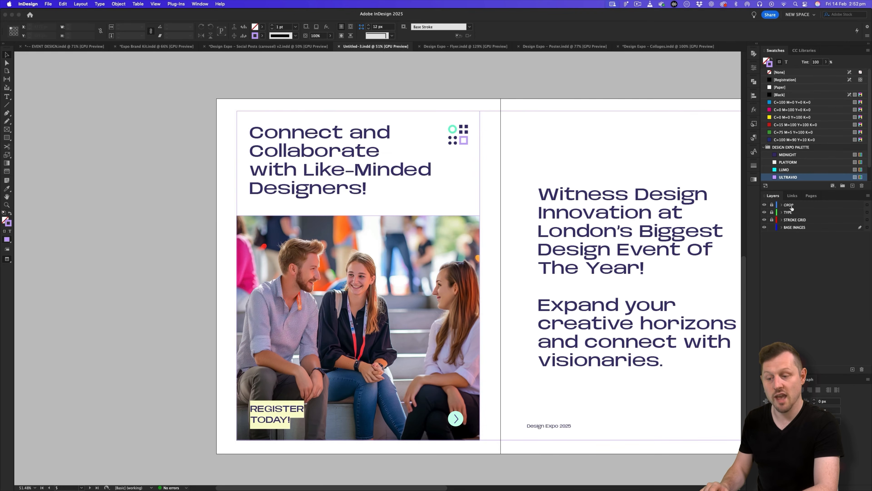
# Add a new layer named TEXTURE above the STROKE GRID layer.
pyautogui.click(852, 369)
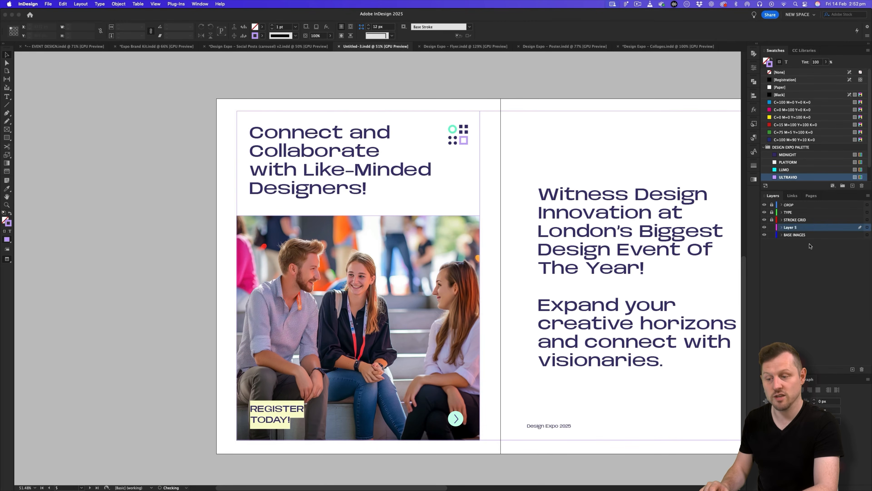
pyautogui.doubleClick(791, 227)
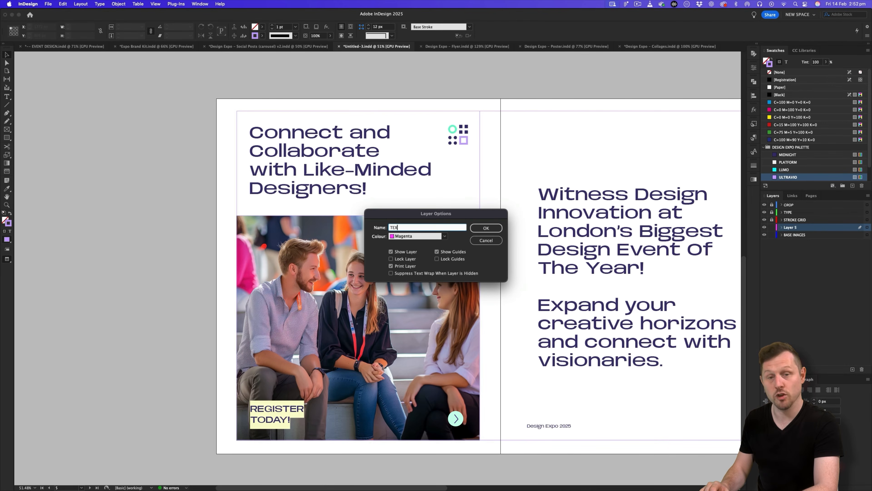
pyautogui.press('Return')
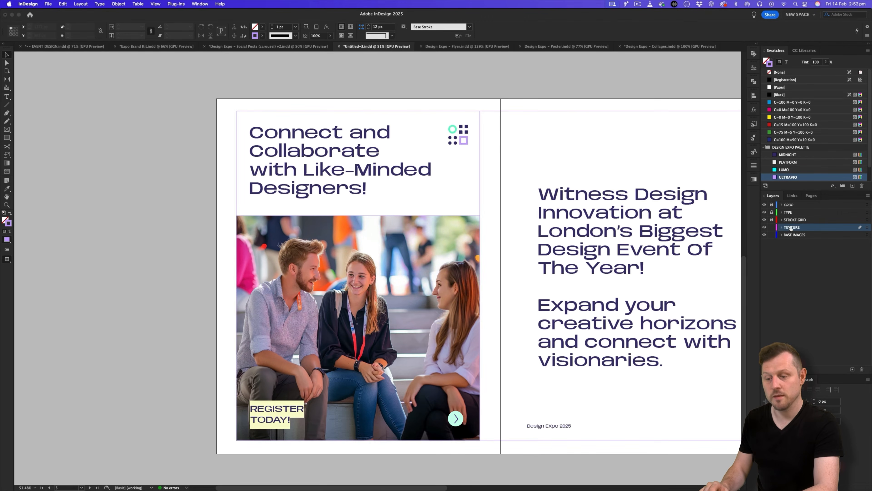
pyautogui.moveTo(789, 229); pyautogui.dragTo(790, 219)
# Paste the dot texture over the photo, enlarge it to about 516 px, fill it with [Paper], and shrink it.
pyautogui.press('super+v')
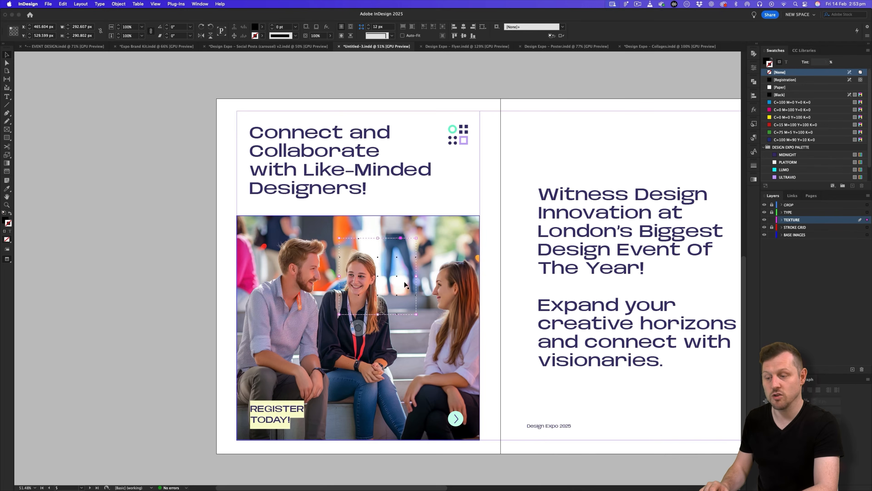
pyautogui.moveTo(416, 314); pyautogui.dragTo(475, 373)
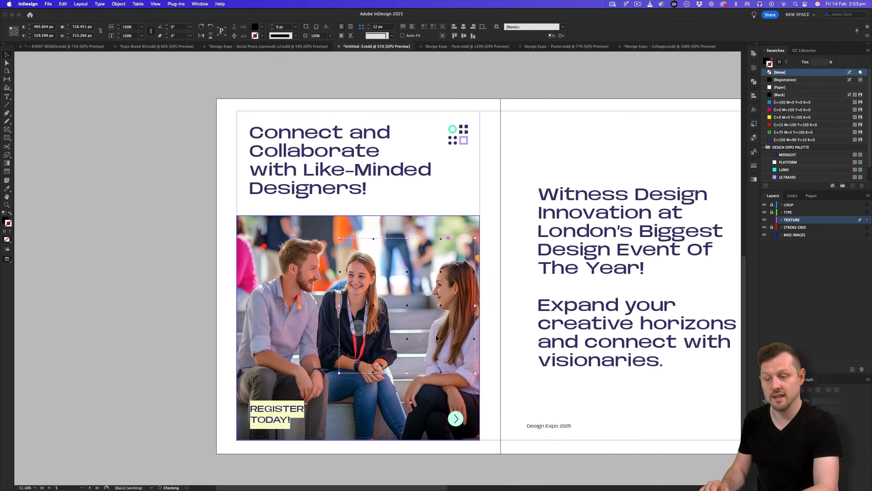
pyautogui.moveTo(441, 340); pyautogui.dragTo(436, 393)
pyautogui.press('x')
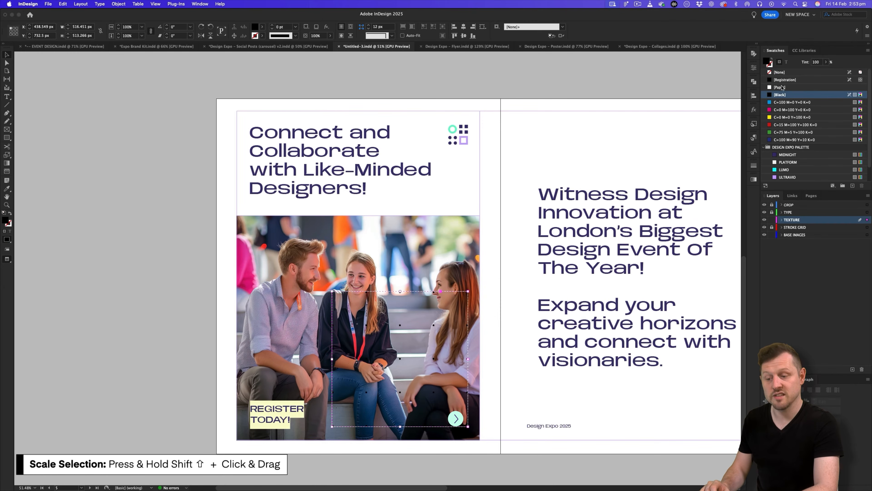
pyautogui.click(782, 88)
pyautogui.moveTo(331, 291); pyautogui.dragTo(348, 306)
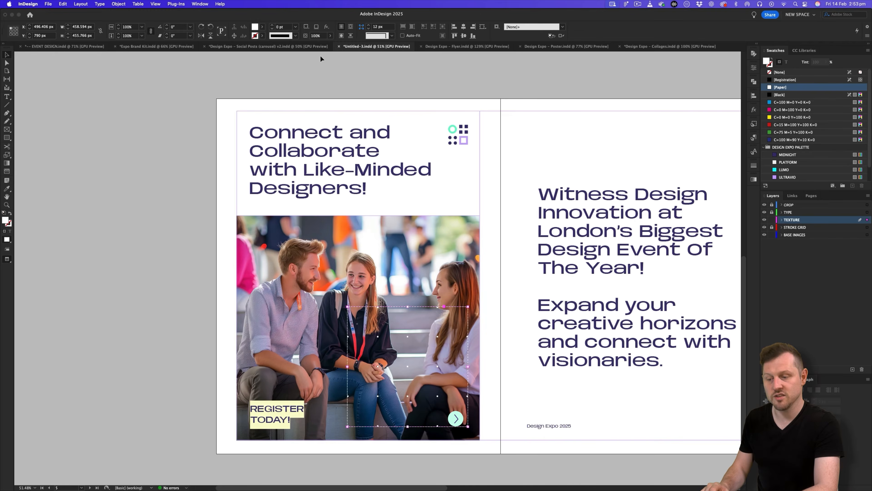
# Copy the small dot grid from Expo Brand Kit and paste it over the man in Untitled-3.
pyautogui.click(265, 48)
pyautogui.click(177, 47)
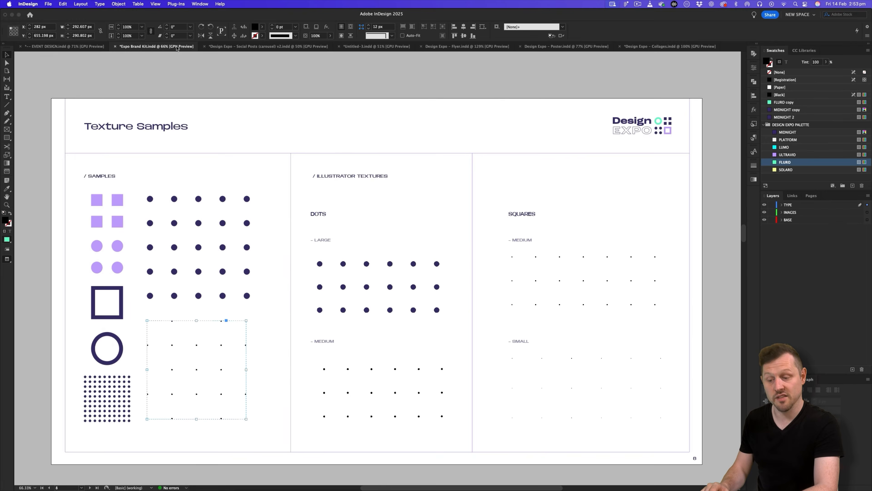
pyautogui.click(174, 224)
pyautogui.press('super+c')
pyautogui.click(376, 46)
pyautogui.press('super+v')
pyautogui.moveTo(372, 272); pyautogui.dragTo(306, 370)
pyautogui.scroll(-3, 791, 176)
# Colour the dot grid FLURO, then copy the Carousel 2 Page 2 text from the Google Doc.
pyautogui.click(785, 169)
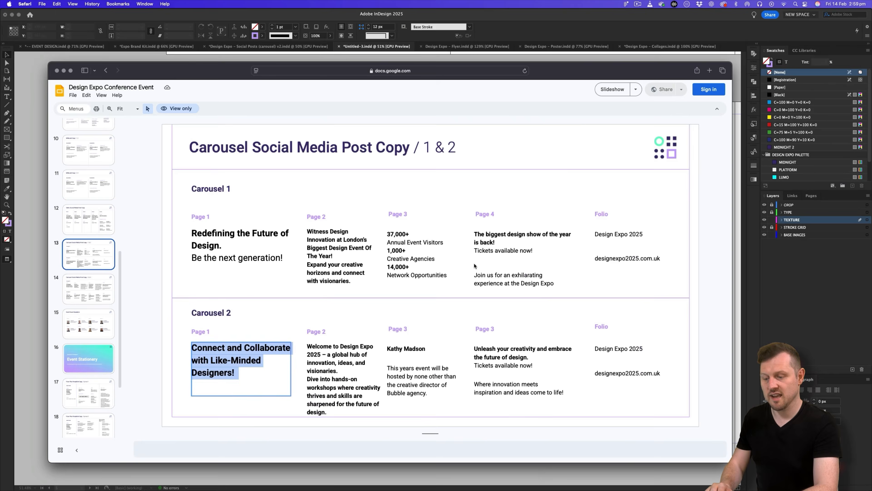
pyautogui.click(333, 369)
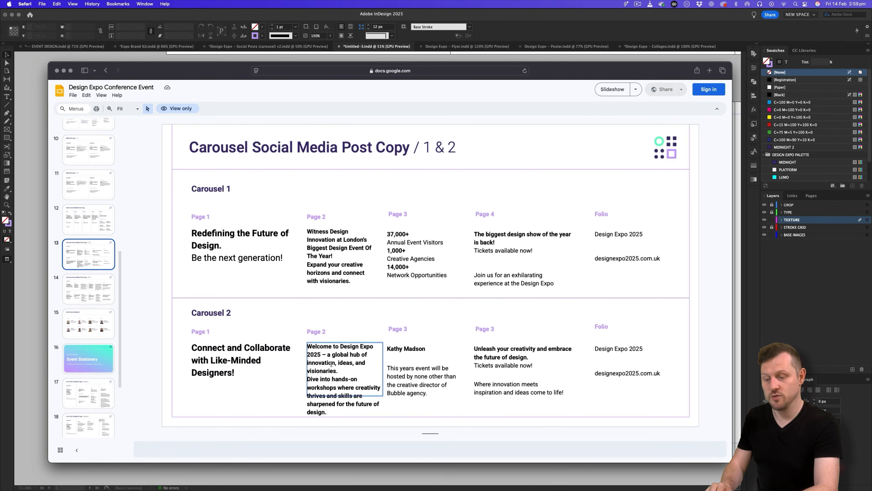
pyautogui.press('super+a')
pyautogui.press('super+Tab')
pyautogui.hscroll(3, 391, 320)
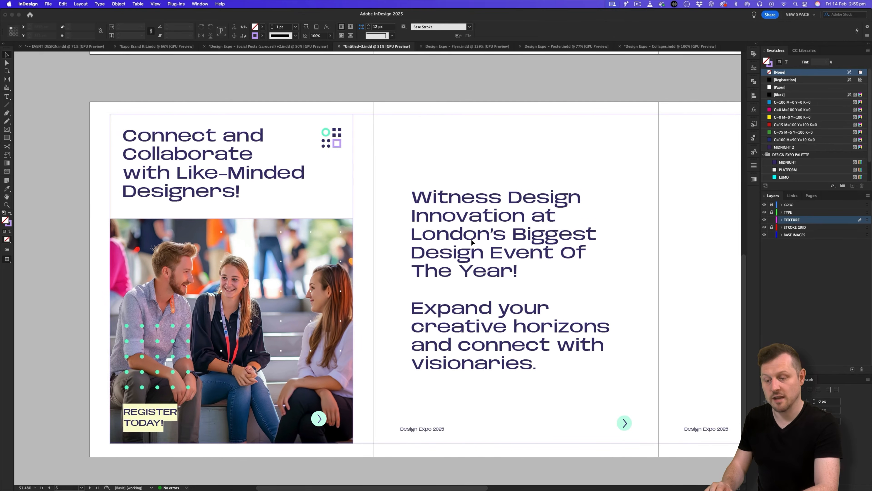
# Unlock the TYPE layer and replace the page 2 text with the Welcome to Design Expo 2025 copy.
pyautogui.hscroll(3, 392, 319)
pyautogui.click(771, 211)
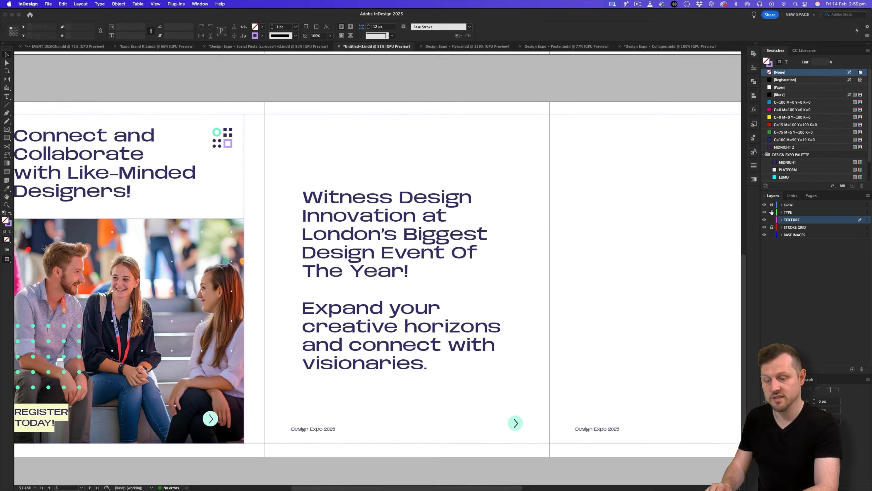
pyautogui.doubleClick(328, 218)
pyautogui.press('super+a')
pyautogui.press('super+v')
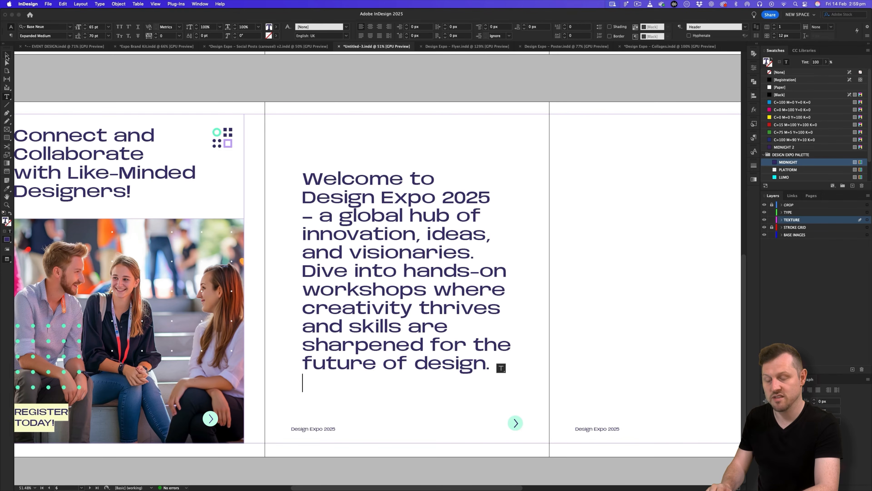
pyautogui.press('Escape')
# Delete the empty last paragraph and add a blank line before 'Dive'.
pyautogui.press('w')
pyautogui.doubleClick(349, 366)
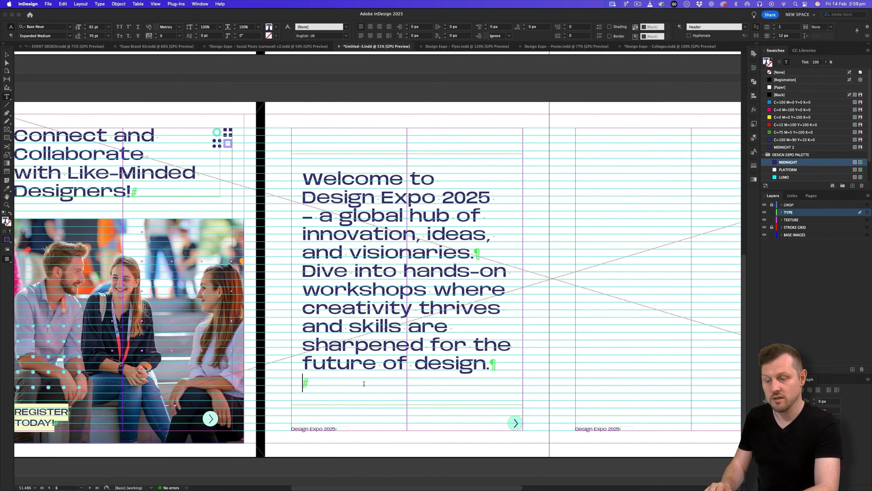
pyautogui.press('BackSpace')
pyautogui.scroll(1, 341, 282)
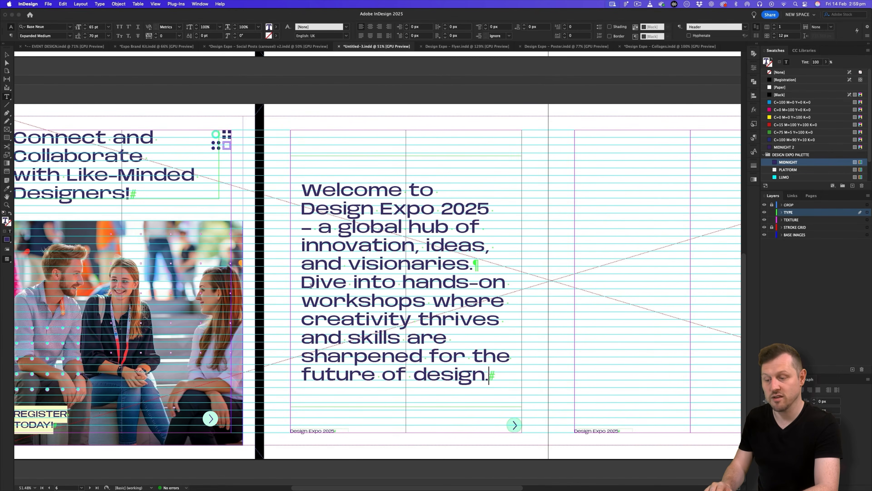
pyautogui.click(302, 282)
pyautogui.press('Return')
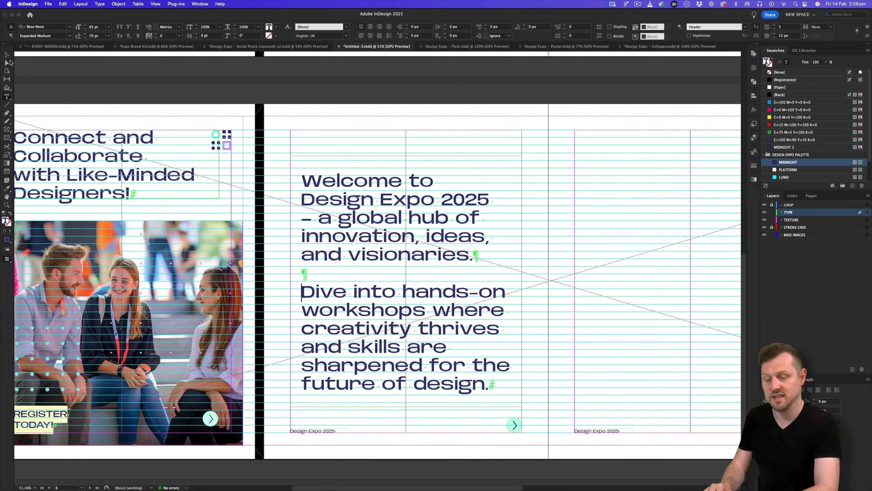
pyautogui.click(6, 55)
pyautogui.click(105, 85)
# Apply the T – Ultravio character style to the 'Dive into…' paragraph, then view the carousel v2 reference.
pyautogui.hscroll(2, 357, 288)
pyautogui.press('z')
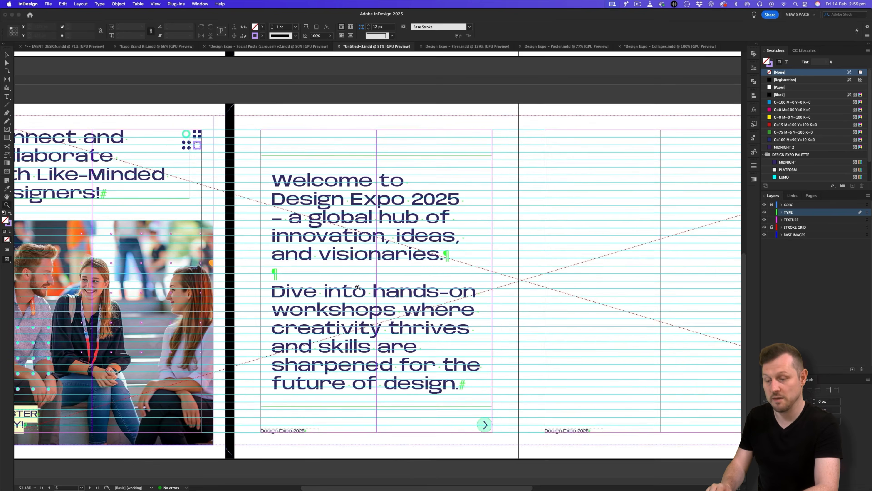
pyautogui.moveTo(356, 288); pyautogui.dragTo(390, 269)
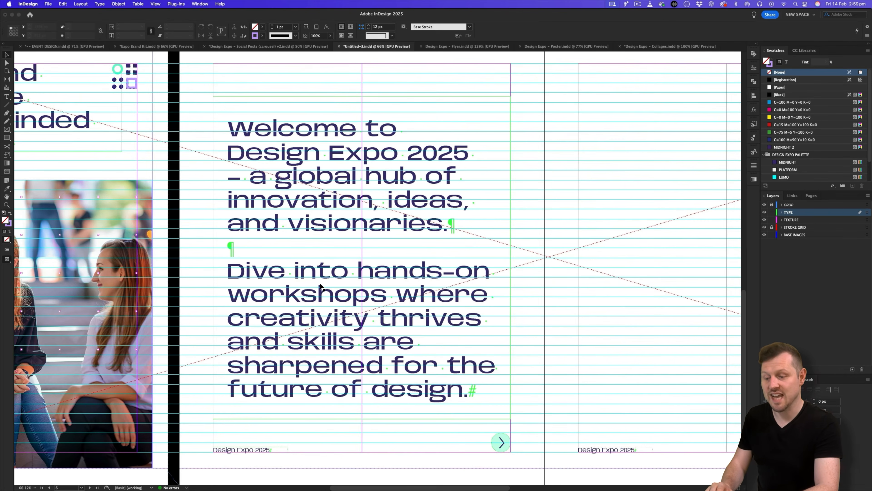
pyautogui.press('w')
pyautogui.press('z')
pyautogui.moveTo(405, 240); pyautogui.dragTo(379, 269)
pyautogui.doubleClick(353, 285)
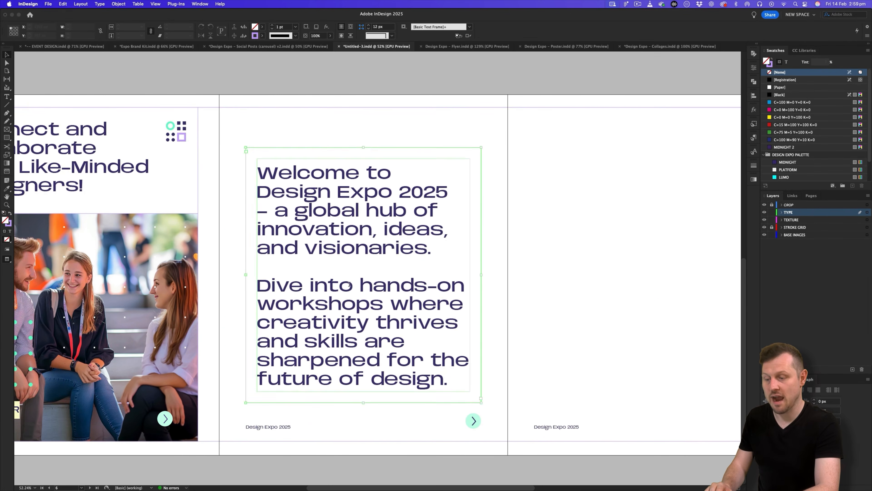
pyautogui.moveTo(267, 277); pyautogui.dragTo(518, 380)
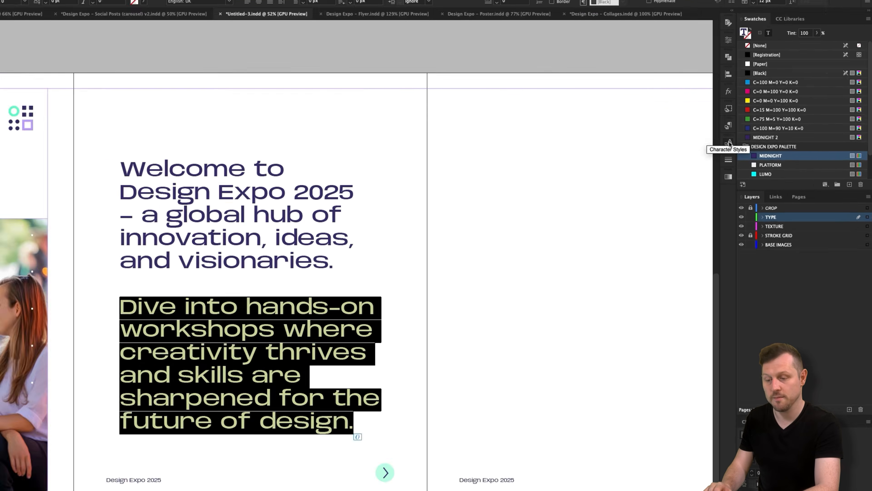
pyautogui.click(754, 152)
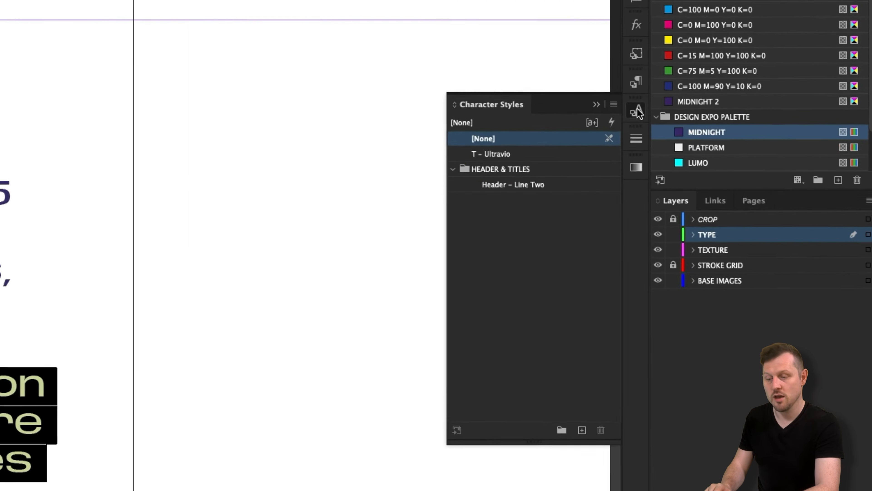
pyautogui.click(692, 174)
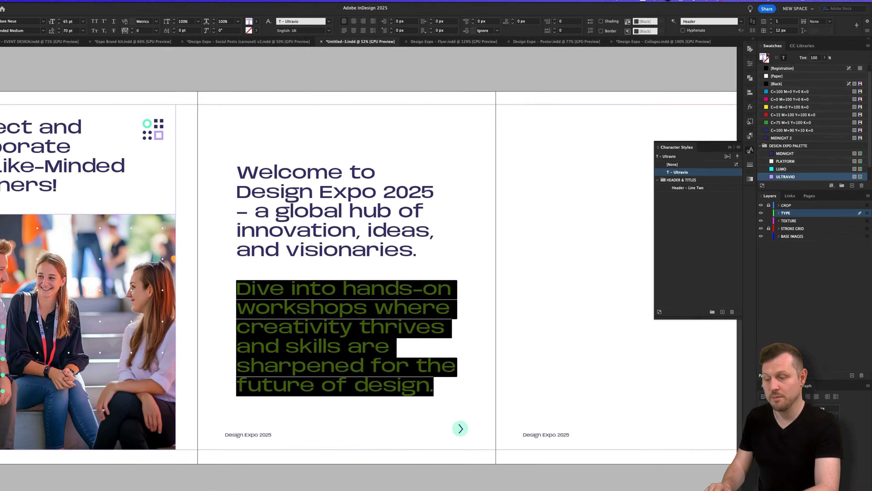
pyautogui.press('Escape')
pyautogui.click(107, 62)
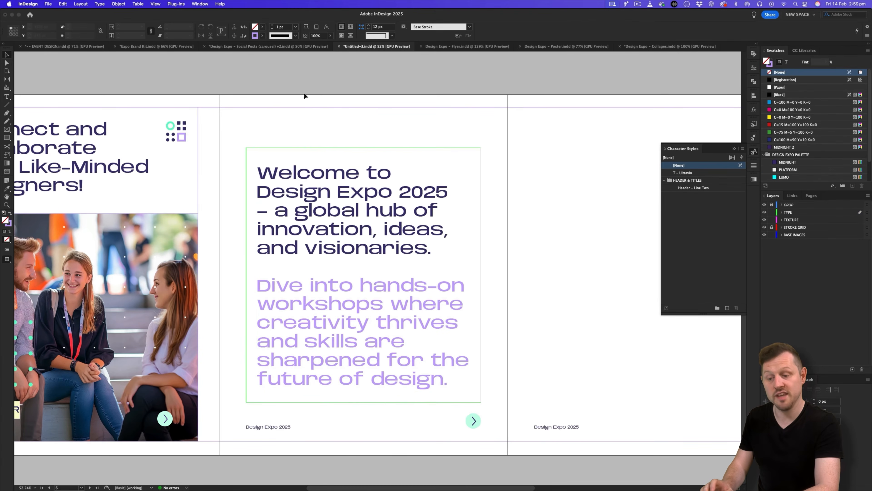
pyautogui.click(263, 47)
pyautogui.moveTo(652, 240); pyautogui.dragTo(283, 236)
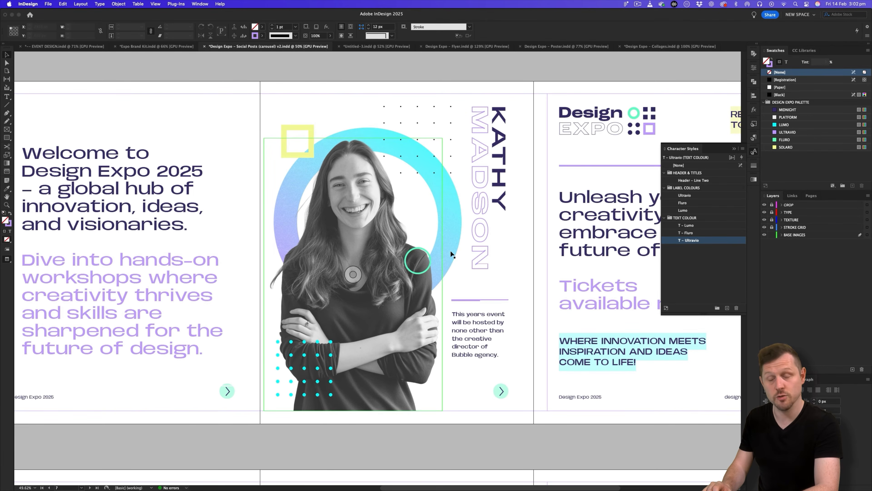
# Duplicate the hand collage from page 1 onto the empty third page of the second row.
pyautogui.click(359, 47)
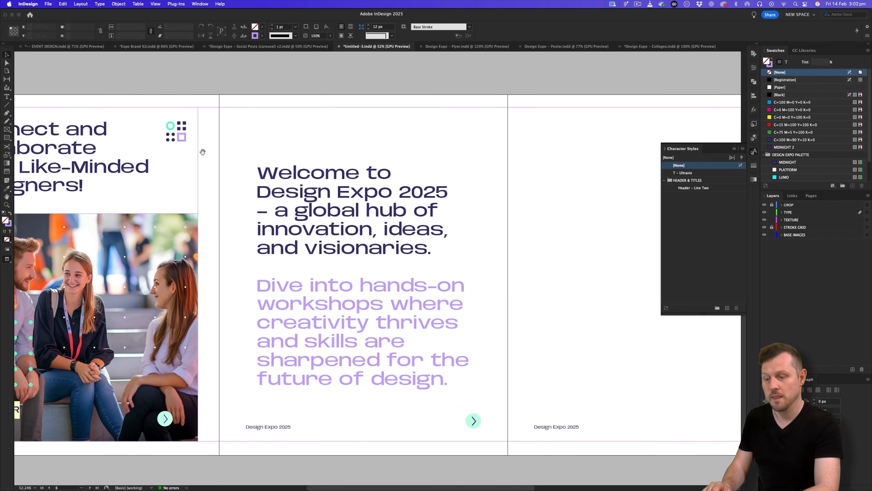
pyautogui.scroll(10, 203, 152)
pyautogui.hscroll(-5, 202, 152)
pyautogui.moveTo(206, 129); pyautogui.dragTo(417, 310)
pyautogui.press('z')
pyautogui.moveTo(534, 268); pyautogui.dragTo(487, 290)
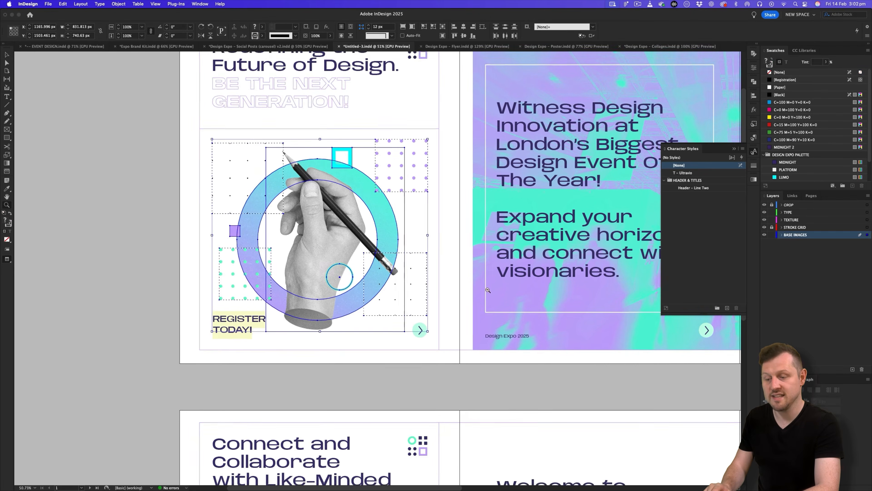
pyautogui.keyDown('alt'); pyautogui.click(488, 290); pyautogui.keyUp('alt')
pyautogui.press('a')
pyautogui.moveTo(203, 205); pyautogui.dragTo(420, 261)
# Select the hand photo inside the copied collage to replace it with a new image.
pyautogui.press('v')
pyautogui.click(370, 163)
pyautogui.press('a')
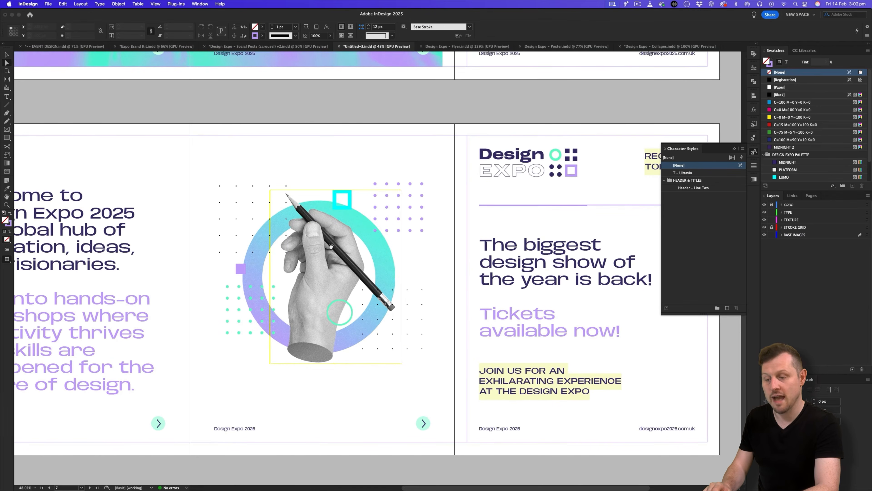
pyautogui.click(330, 246)
pyautogui.press('super+d')
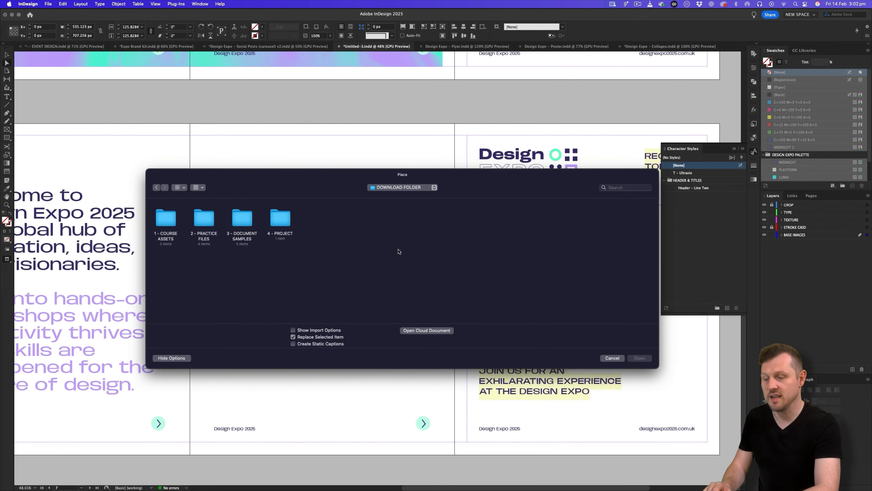
# Replace the hand photo with a portrait from Image Treatment > People > Portraits.
pyautogui.doubleClick(279, 222)
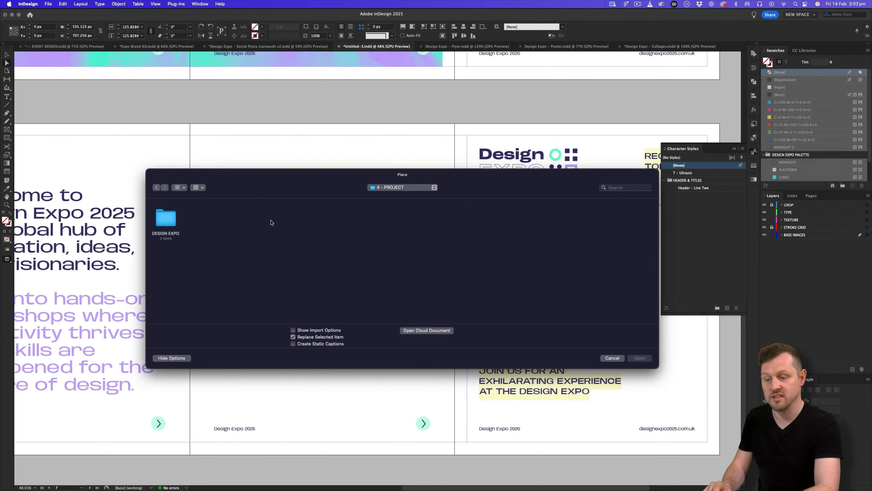
pyautogui.doubleClick(165, 216)
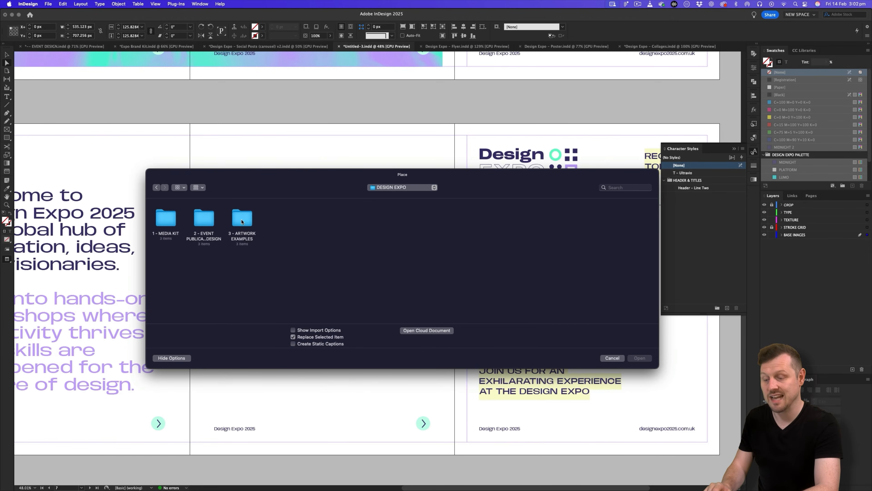
pyautogui.doubleClick(166, 218)
pyautogui.doubleClick(167, 219)
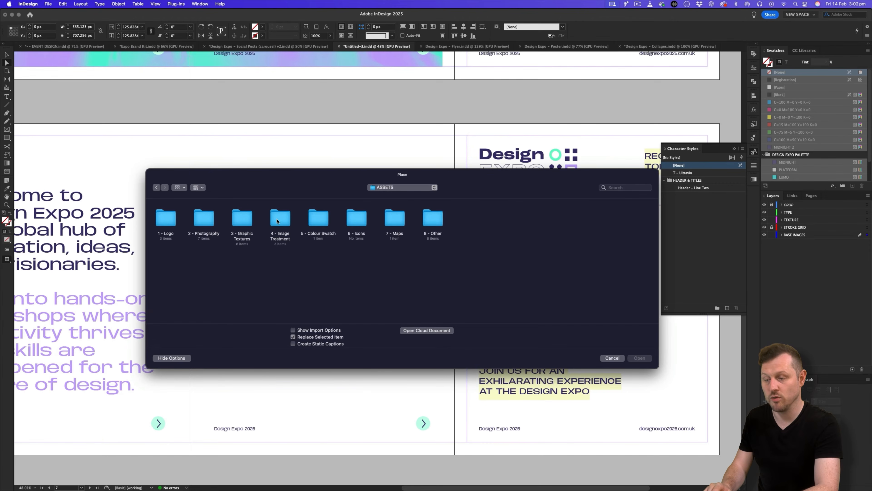
pyautogui.doubleClick(277, 221)
pyautogui.click(204, 221)
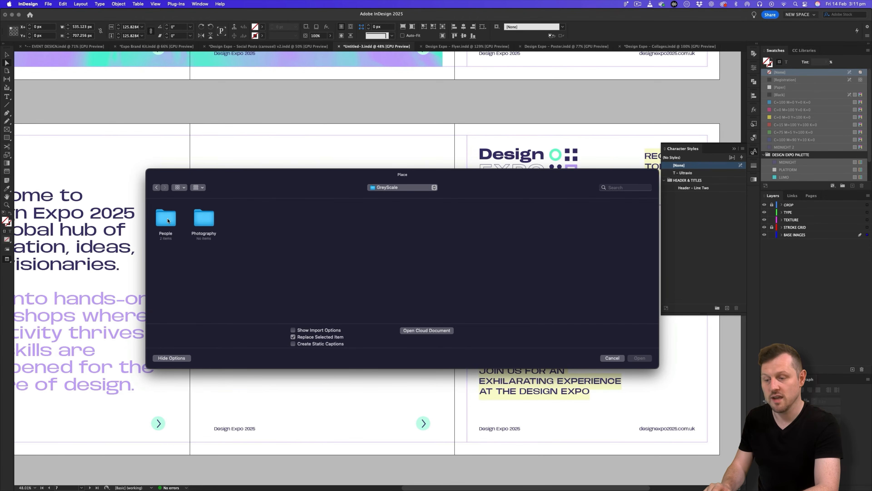
pyautogui.doubleClick(166, 220)
pyautogui.doubleClick(204, 220)
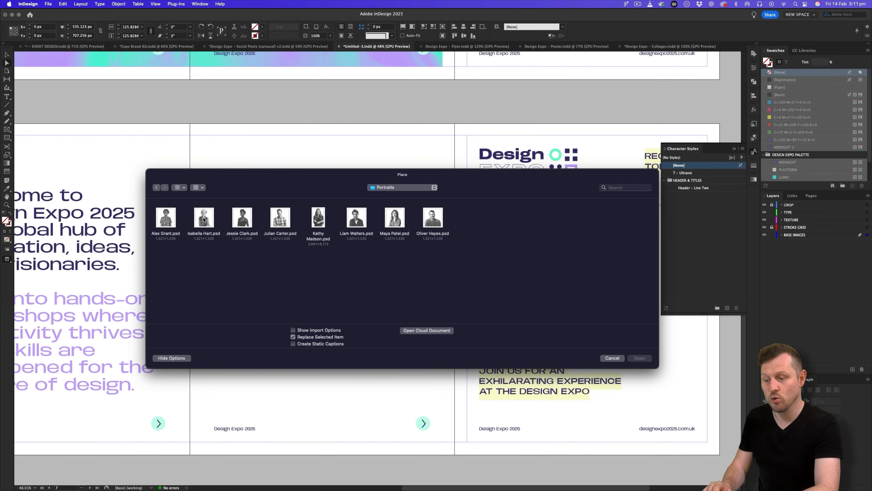
pyautogui.doubleClick(321, 218)
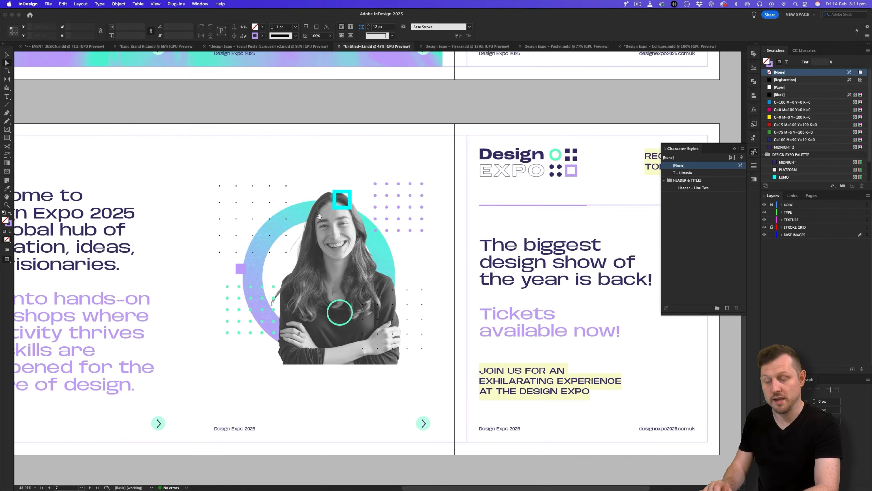
# Extend the portrait frame downward and override the parent-page Design Expo 2025 footer.
pyautogui.press('v')
pyautogui.hscroll(-2, 371, 199)
pyautogui.click(388, 247)
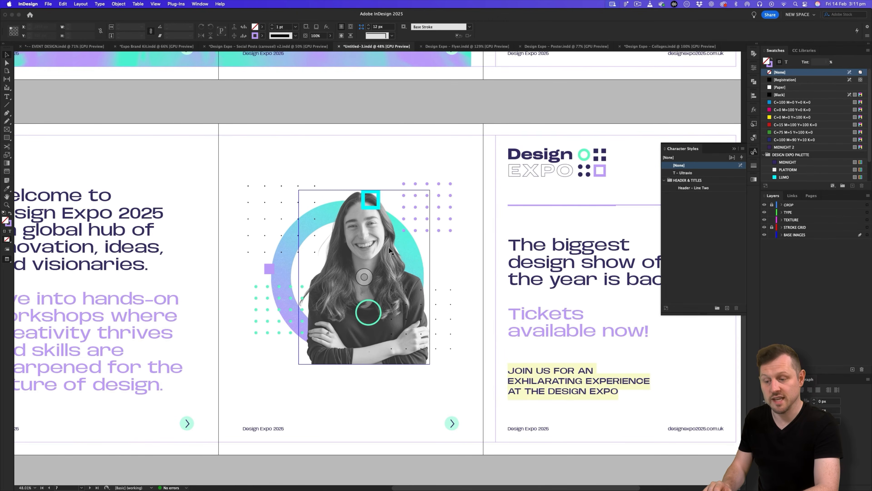
pyautogui.press('w')
pyautogui.moveTo(364, 364); pyautogui.dragTo(357, 424)
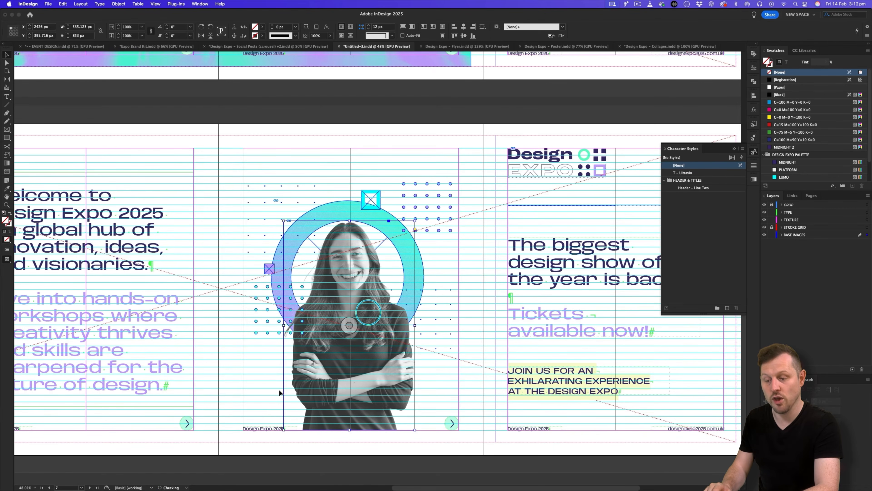
pyautogui.keyDown('shift'); pyautogui.click(256, 427); pyautogui.keyUp('shift')
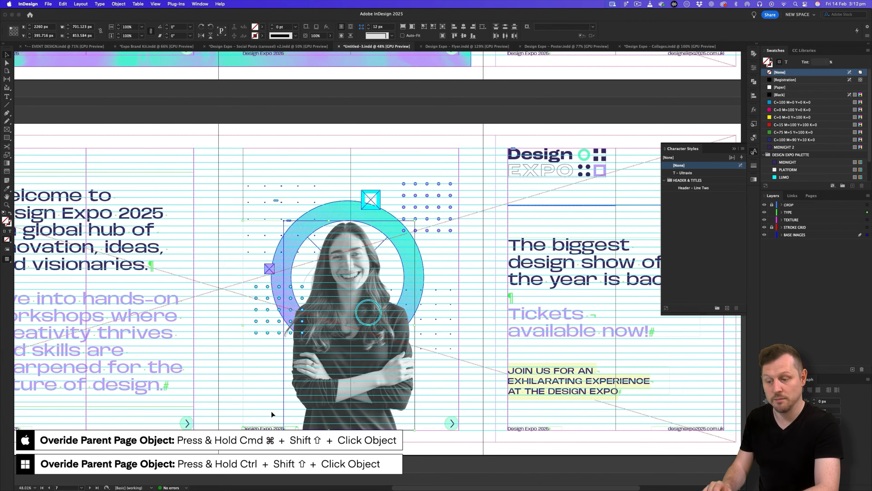
pyautogui.keyDown('shift'); pyautogui.keyDown('super'); pyautogui.click(265, 428); pyautogui.keyUp('super'); pyautogui.keyUp('shift')
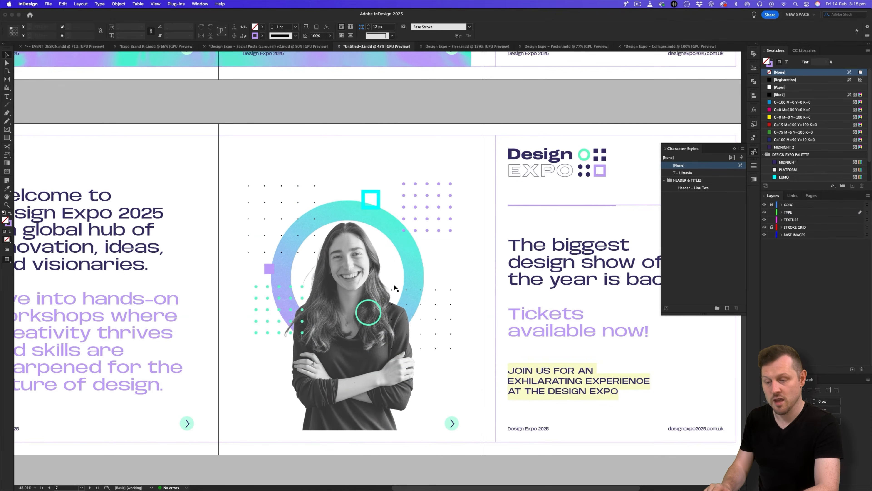
pyautogui.click(255, 46)
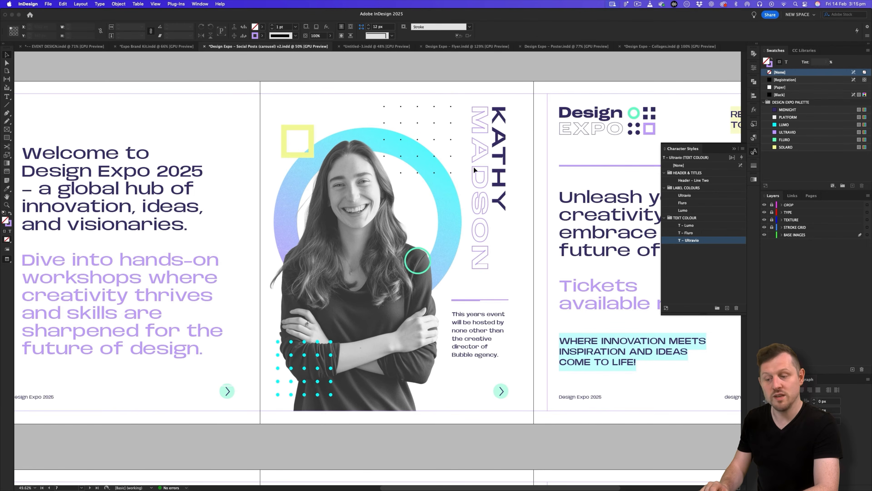
# In the Collages document, show the TYPE layer and zoom to the Graphic Design collage.
pyautogui.click(649, 46)
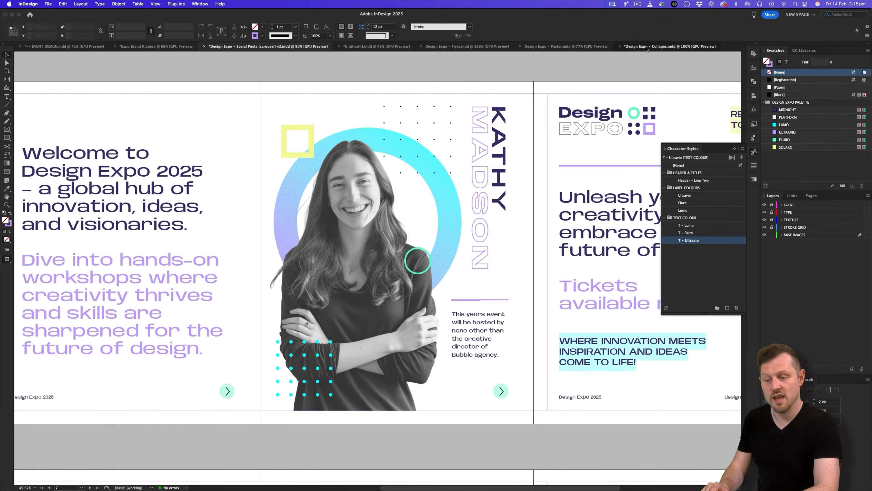
pyautogui.click(437, 155)
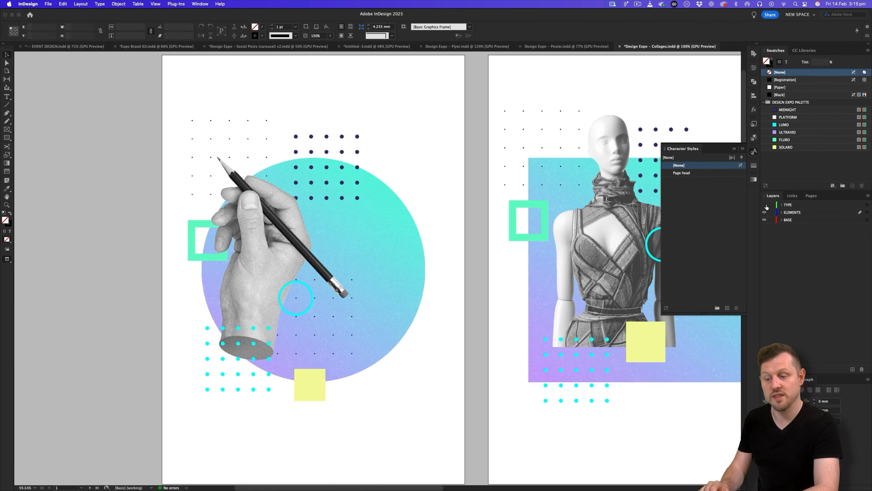
pyautogui.click(765, 205)
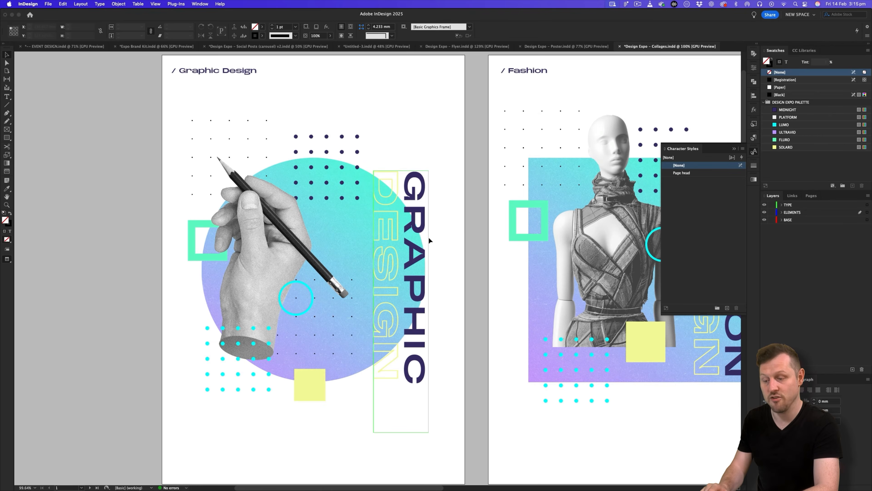
pyautogui.press('z')
pyautogui.moveTo(475, 241); pyautogui.dragTo(359, 231)
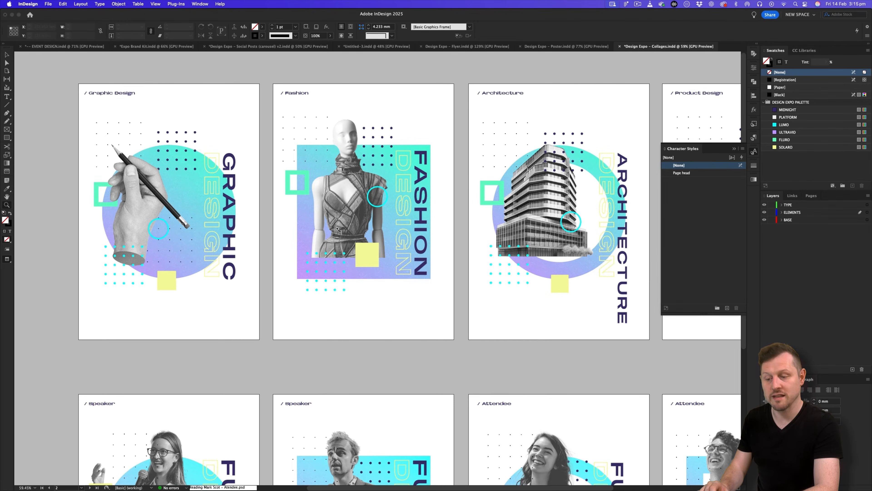
pyautogui.moveTo(163, 191); pyautogui.dragTo(265, 219)
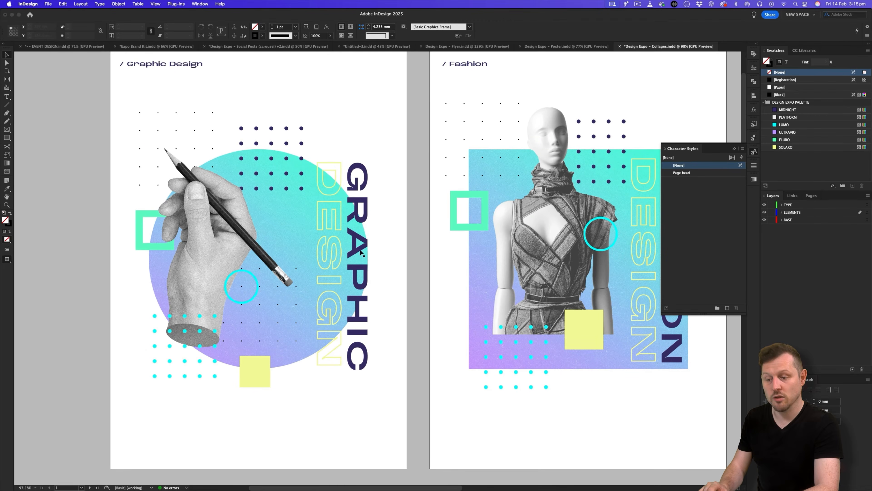
pyautogui.hscroll(-3, 382, 231)
pyautogui.hscroll(-2, 382, 230)
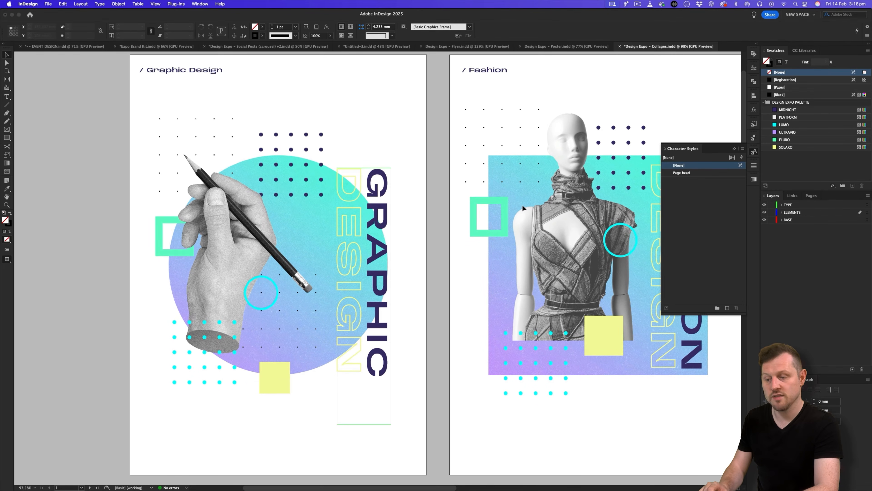
# Hide the ELEMENTS and BASE layers and select the vertical GRAPHIC DESIGN text frame.
pyautogui.click(764, 212)
pyautogui.click(764, 220)
pyautogui.press('z')
pyautogui.moveTo(527, 234); pyautogui.dragTo(493, 231)
pyautogui.press('v')
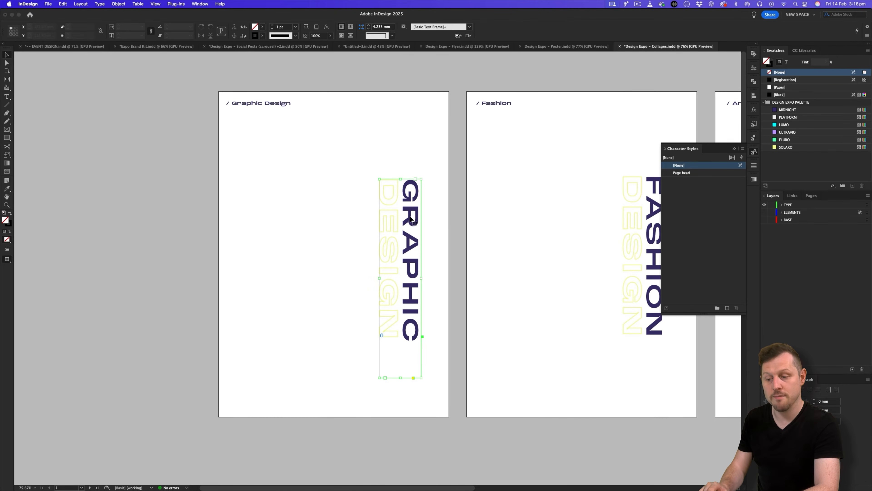
pyautogui.click(411, 219)
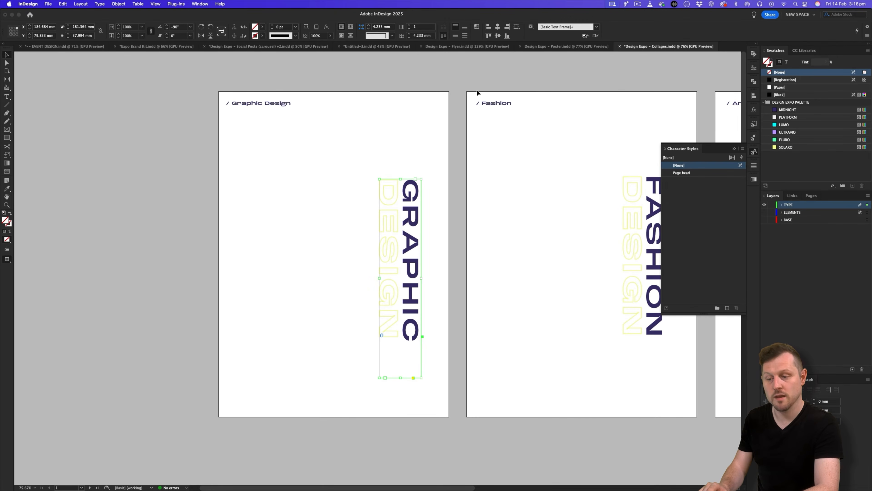
# Paste the GRAPHIC DESIGN frame on the TYPE layer beside the centre portrait.
pyautogui.click(375, 48)
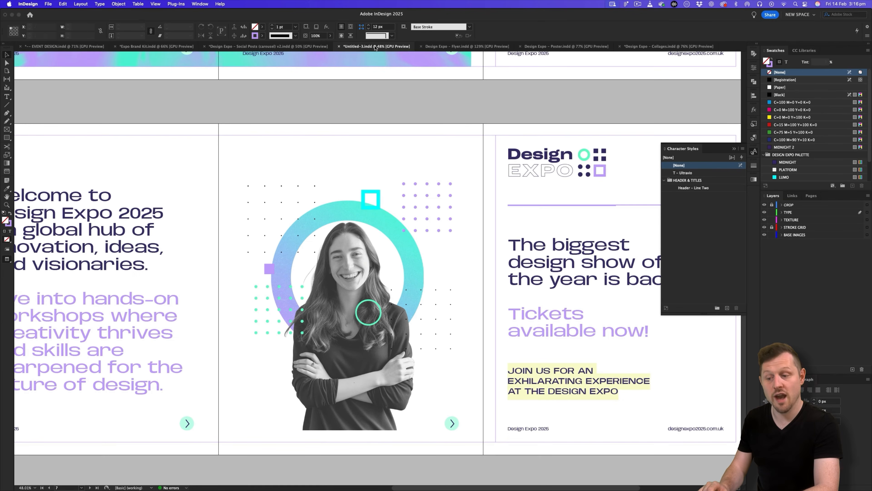
pyautogui.click(796, 213)
pyautogui.hotkey('ctrl', 'v')
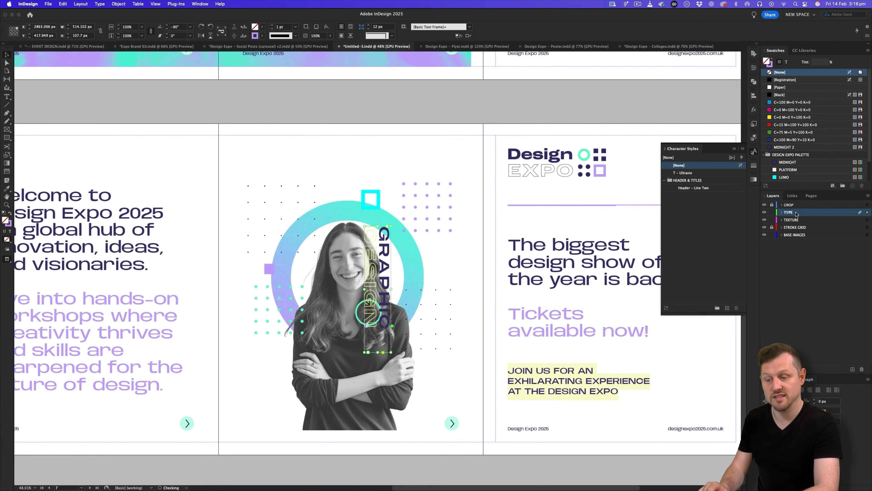
pyautogui.press('z')
pyautogui.moveTo(391, 270); pyautogui.dragTo(409, 261)
pyautogui.moveTo(393, 254); pyautogui.dragTo(472, 254)
pyautogui.doubleClick(466, 255)
pyautogui.moveTo(464, 220); pyautogui.dragTo(467, 347)
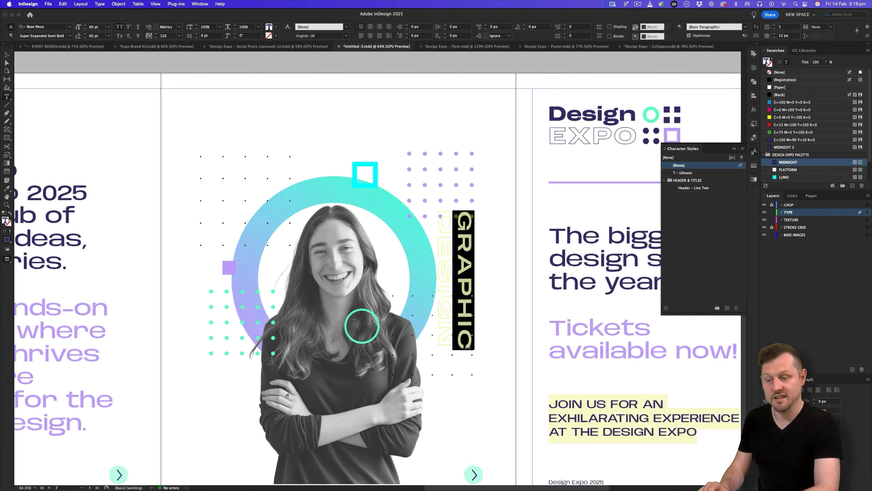
pyautogui.press('Right')
pyautogui.press('super+shift+Right')
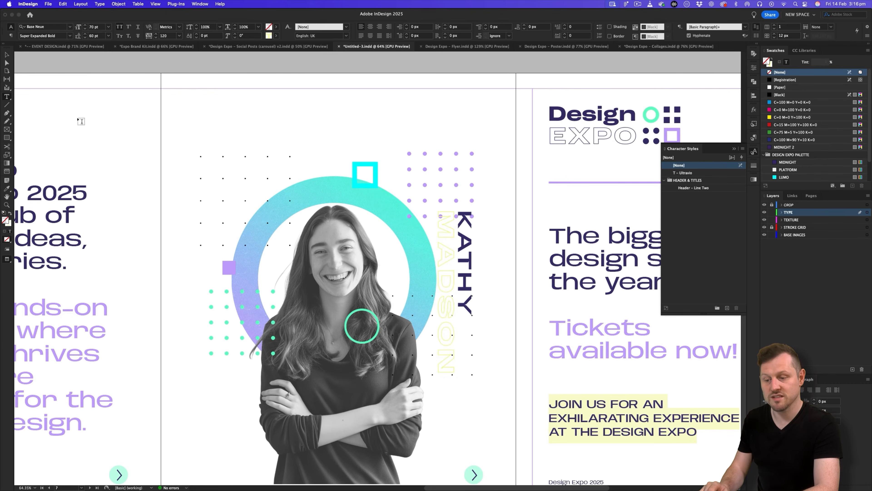
pyautogui.moveTo(448, 212); pyautogui.dragTo(455, 384)
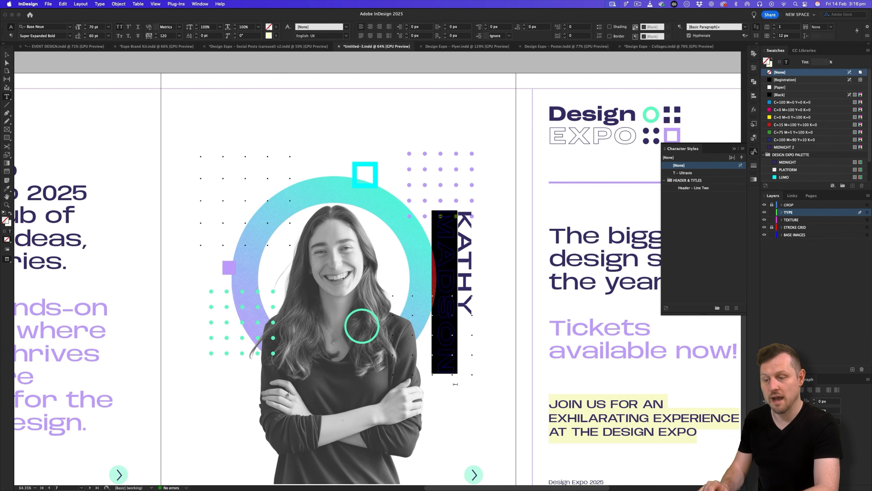
pyautogui.click(9, 224)
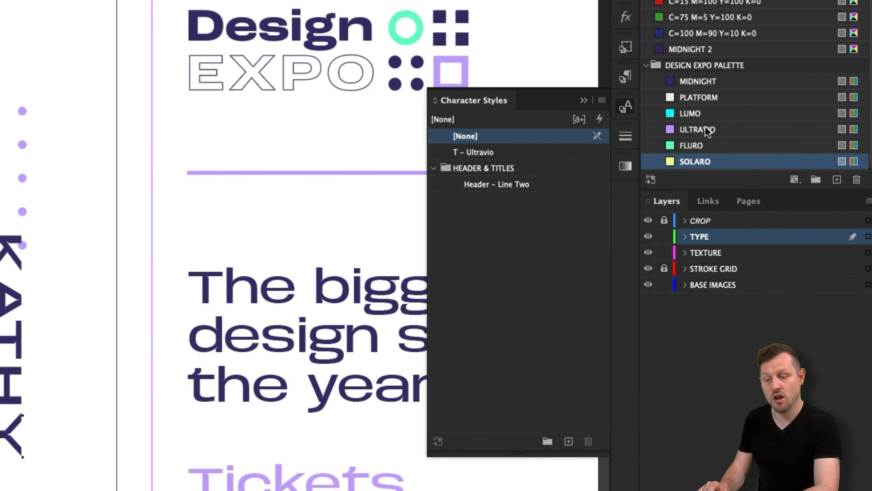
pyautogui.click(787, 162)
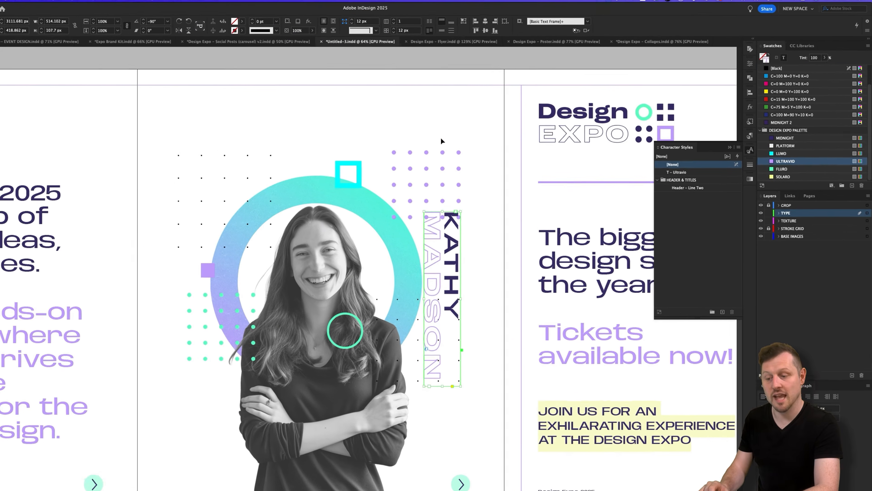
pyautogui.press('Escape')
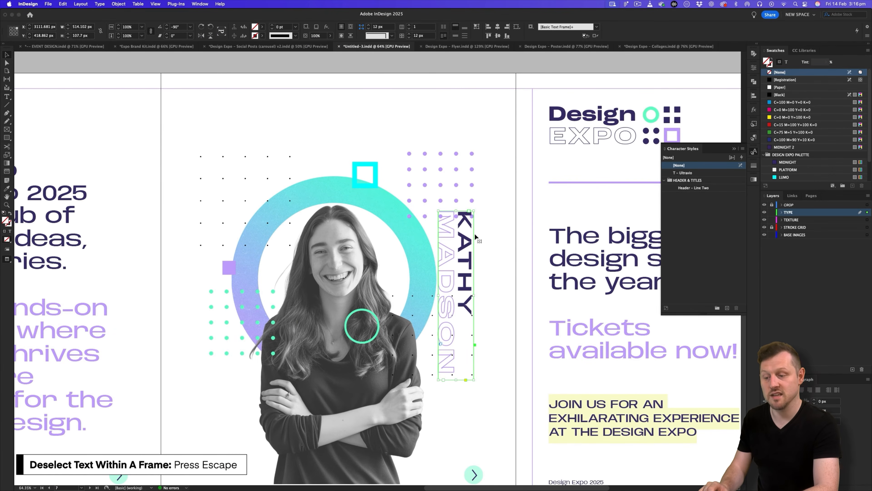
pyautogui.press('w')
pyautogui.moveTo(471, 253); pyautogui.dragTo(479, 124)
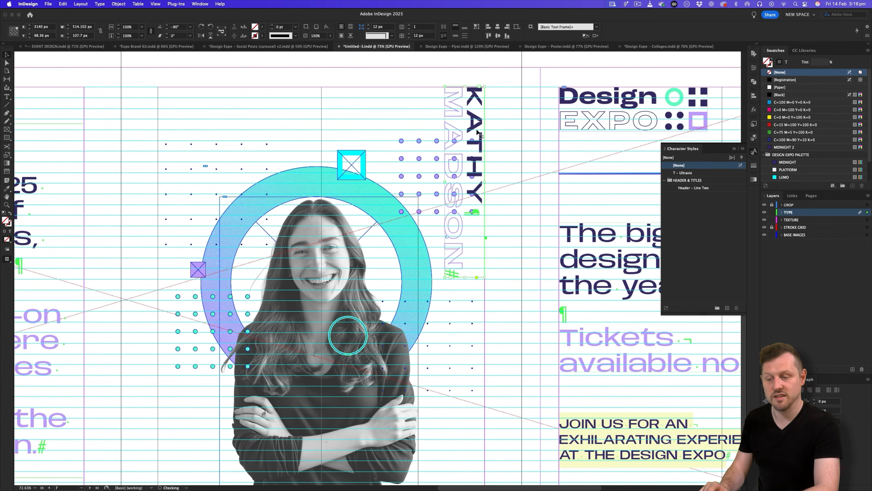
pyautogui.press('s')
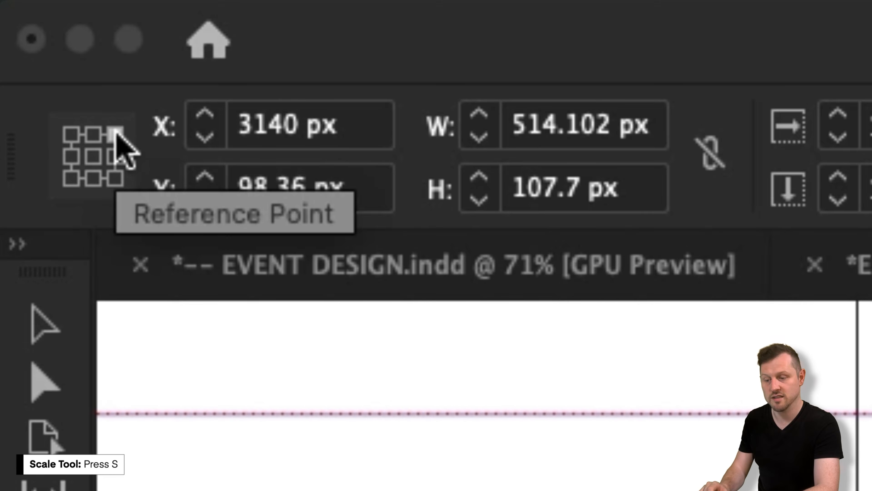
pyautogui.click(17, 27)
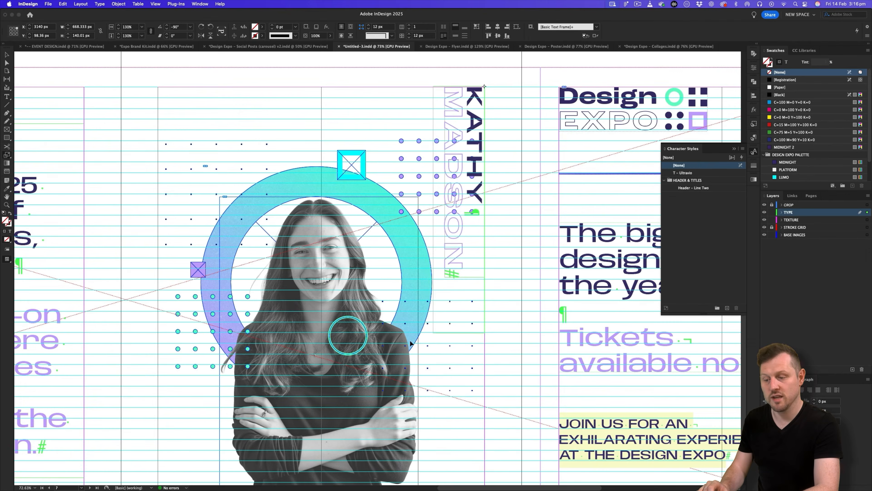
pyautogui.moveTo(443, 277); pyautogui.dragTo(428, 358)
pyautogui.press('z')
pyautogui.moveTo(477, 224); pyautogui.dragTo(459, 224)
pyautogui.moveTo(443, 352); pyautogui.dragTo(449, 333)
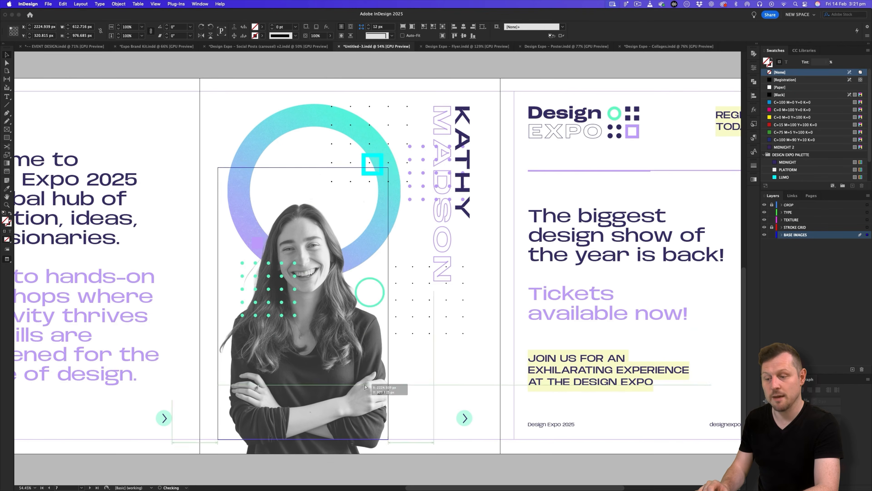
# Reposition the portrait photo, gradient ring, cyan square, dot grid and green circle.
pyautogui.moveTo(413, 134); pyautogui.dragTo(403, 150)
pyautogui.click(390, 191)
pyautogui.moveTo(401, 277); pyautogui.dragTo(445, 347)
pyautogui.moveTo(390, 172); pyautogui.dragTo(390, 190)
pyautogui.moveTo(268, 289); pyautogui.dragTo(252, 389)
pyautogui.moveTo(372, 164); pyautogui.dragTo(257, 141)
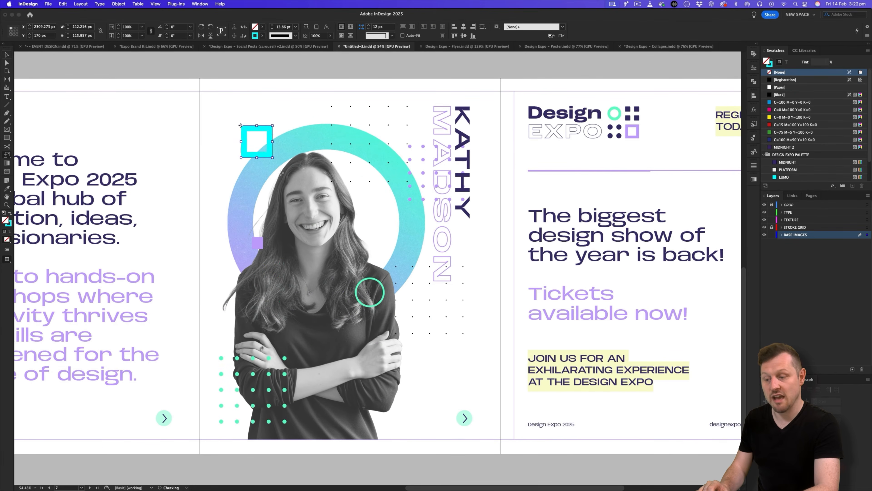
pyautogui.moveTo(382, 283); pyautogui.dragTo(386, 262)
pyautogui.moveTo(377, 391); pyautogui.dragTo(376, 405)
pyautogui.press('super+z')
# Move and enlarge the small purple square over the crossed arms, and nudge the name right.
pyautogui.moveTo(412, 203); pyautogui.dragTo(409, 209)
pyautogui.scroll(2, 460, 382)
pyautogui.moveTo(272, 256); pyautogui.dragTo(354, 362)
pyautogui.moveTo(354, 366); pyautogui.dragTo(365, 377)
pyautogui.press('w')
pyautogui.moveTo(473, 145); pyautogui.dragTo(475, 144)
pyautogui.press('w')
pyautogui.moveTo(399, 140); pyautogui.dragTo(412, 140)
pyautogui.click(405, 76)
# Save the document and compare it with the Social Posts (carousel) v2 layout.
pyautogui.press('super+s')
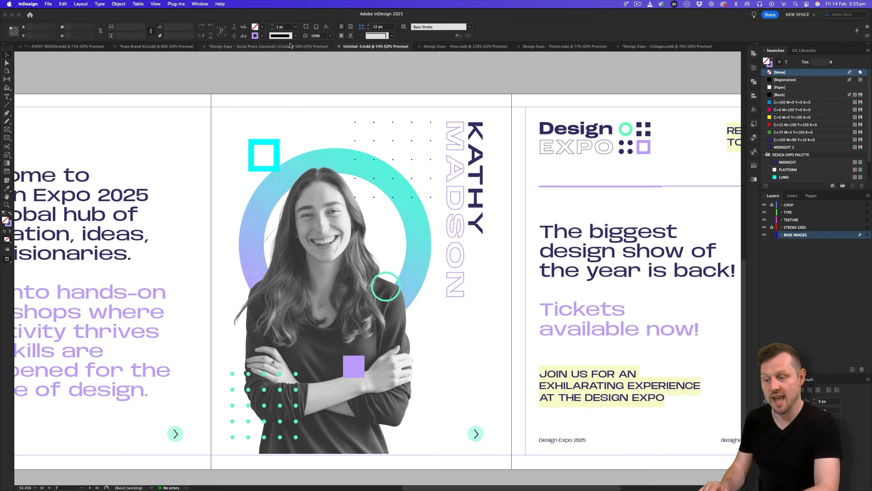
pyautogui.click(290, 47)
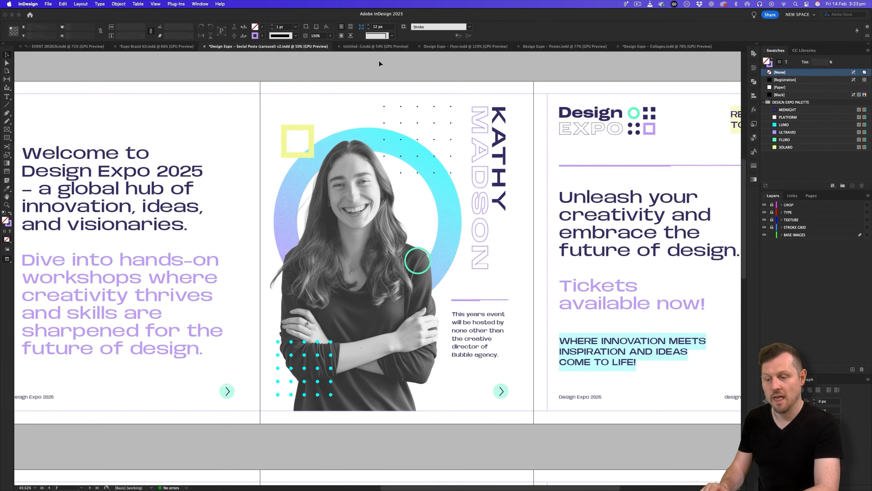
pyautogui.click(370, 48)
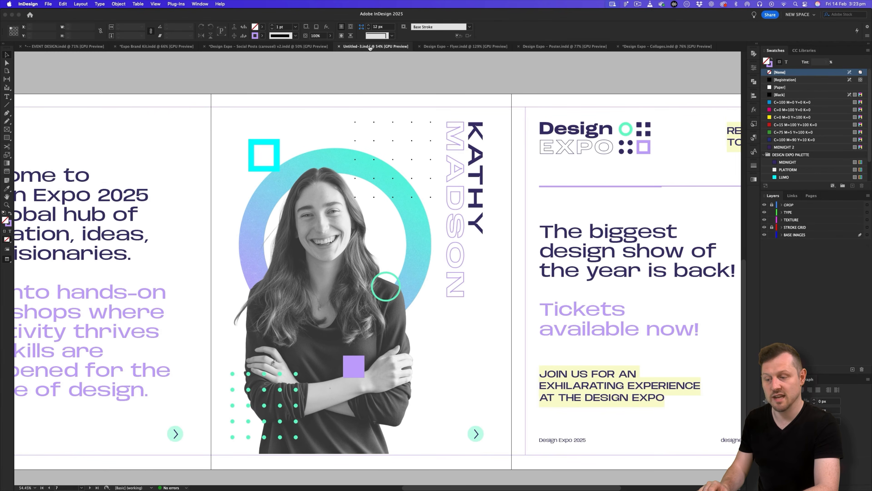
# Copy the Page 3 speaker blurb from Google Docs in Safari.
pyautogui.press('super+Tab')
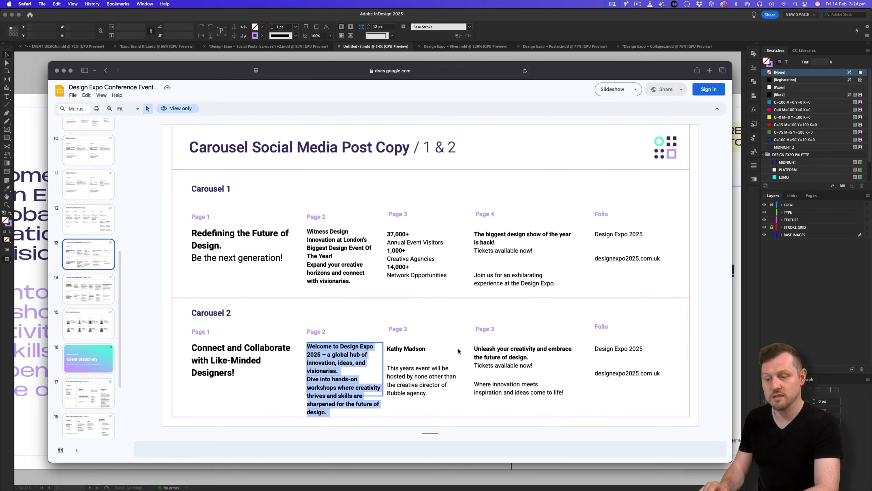
pyautogui.click(432, 370)
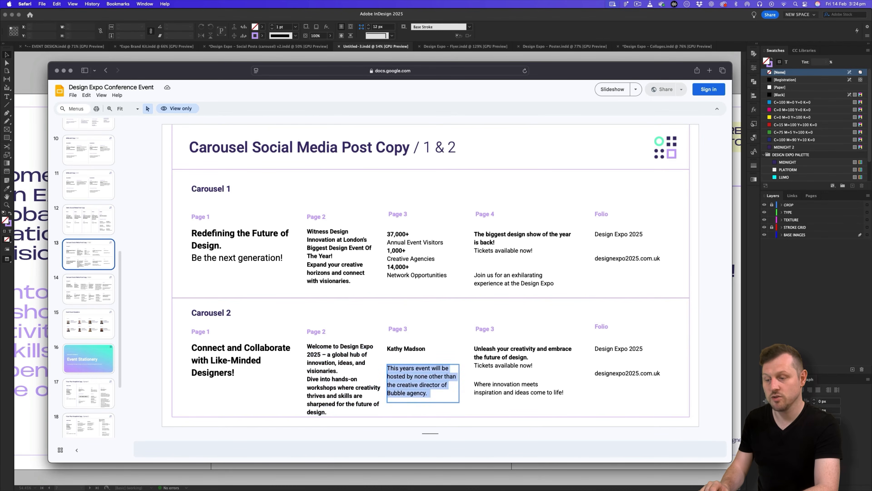
pyautogui.press('super+Tab')
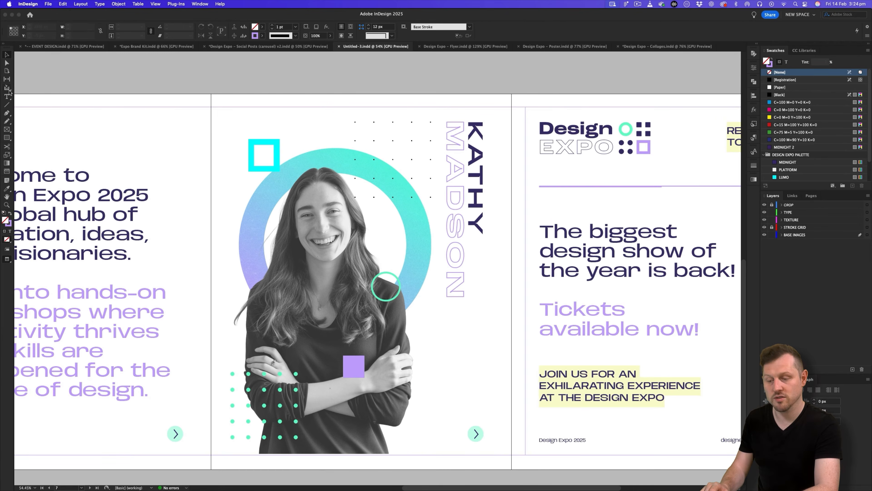
pyautogui.click(7, 96)
# Draw a text frame beside the portrait for the blurb using the Basic Paragraph style.
pyautogui.press('w')
pyautogui.moveTo(429, 332)
pyautogui.mouseDown()
pyautogui.moveTo(460, 351)
pyautogui.moveTo(498, 406)
pyautogui.moveTo(483, 402)
pyautogui.mouseUp()
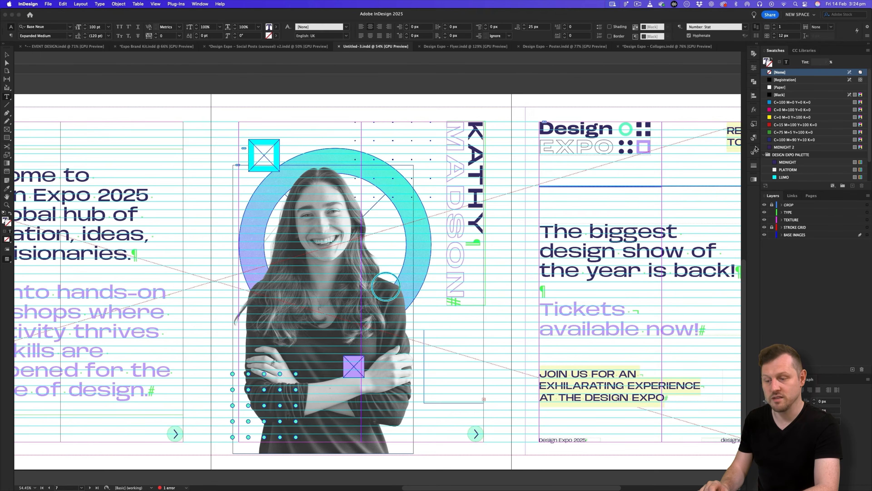
pyautogui.click(754, 139)
pyautogui.click(697, 154)
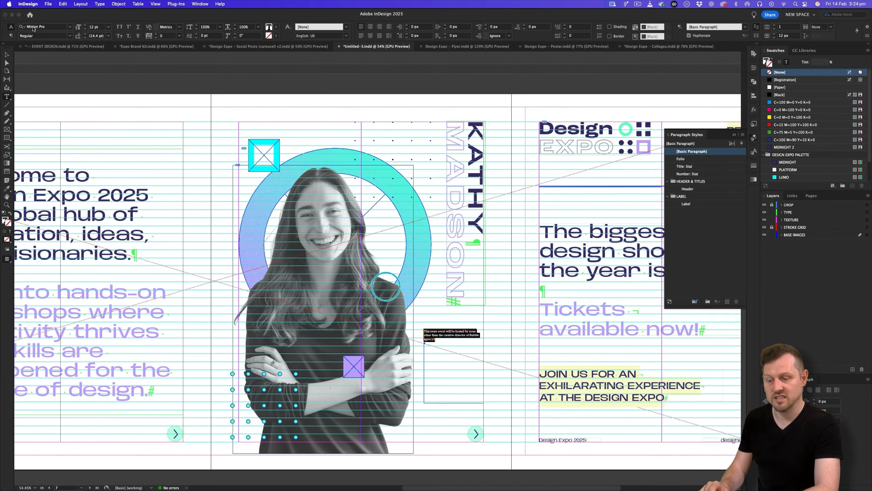
# Style the caption as Base Neue Wide Medium 22/32 pt in Midnight, with hyphenation off.
pyautogui.click(33, 28)
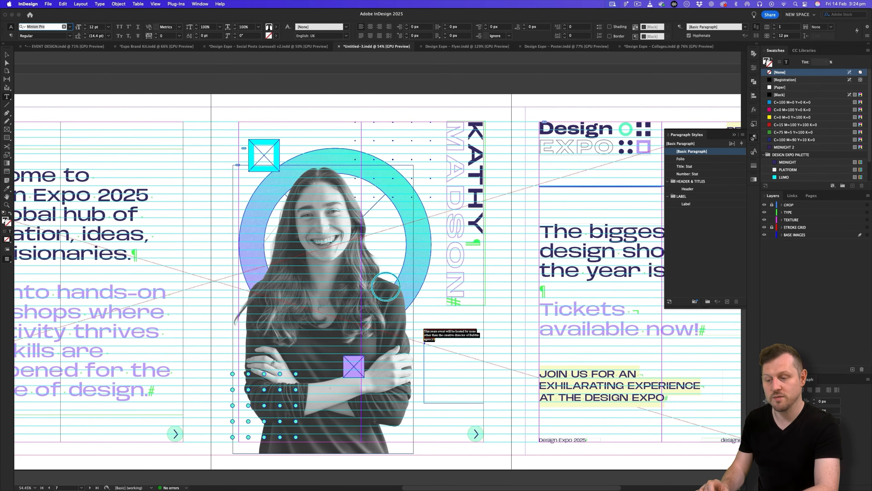
pyautogui.write('base')
pyautogui.click(51, 74)
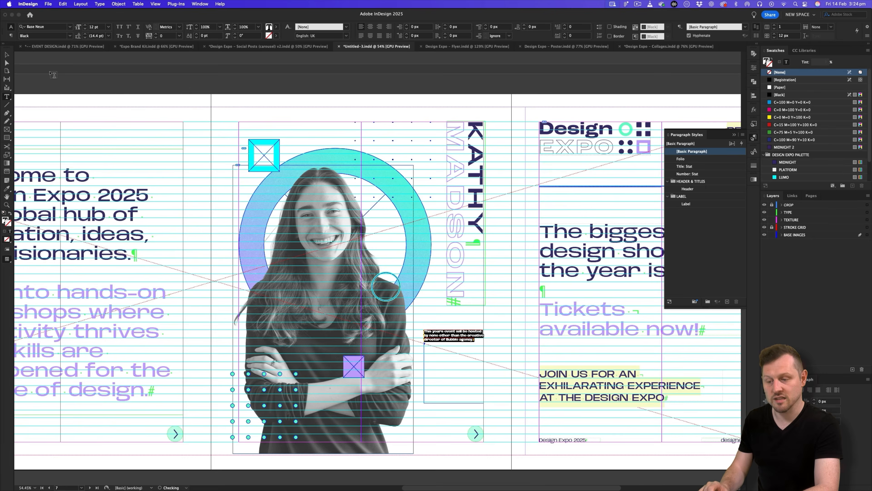
pyautogui.click(69, 36)
pyautogui.click(40, 166)
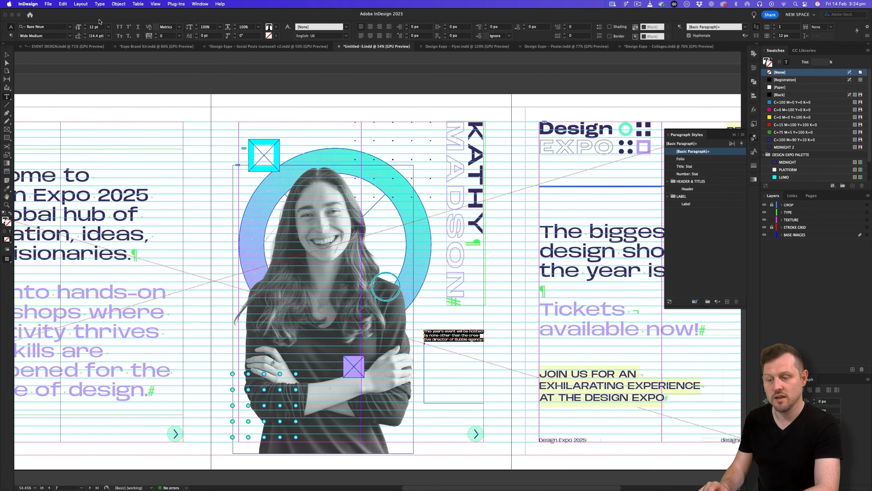
pyautogui.write('22')
pyautogui.press('Tab')
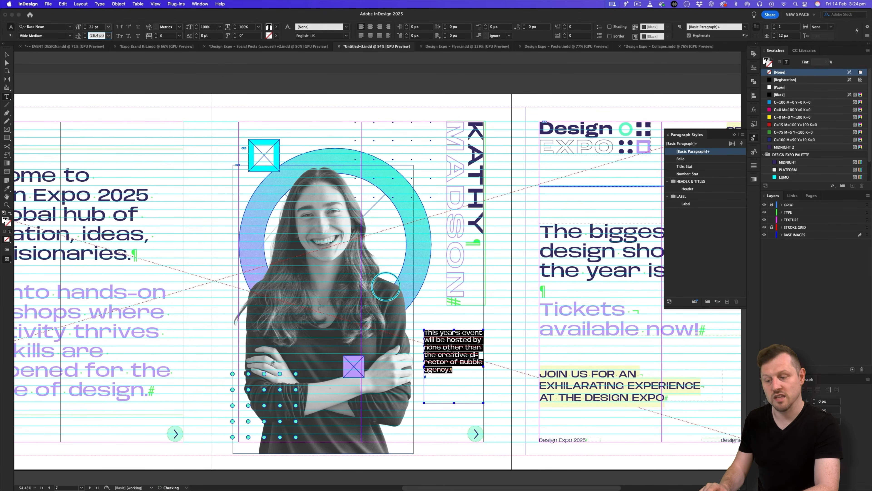
pyautogui.write('32')
pyautogui.press('Tab')
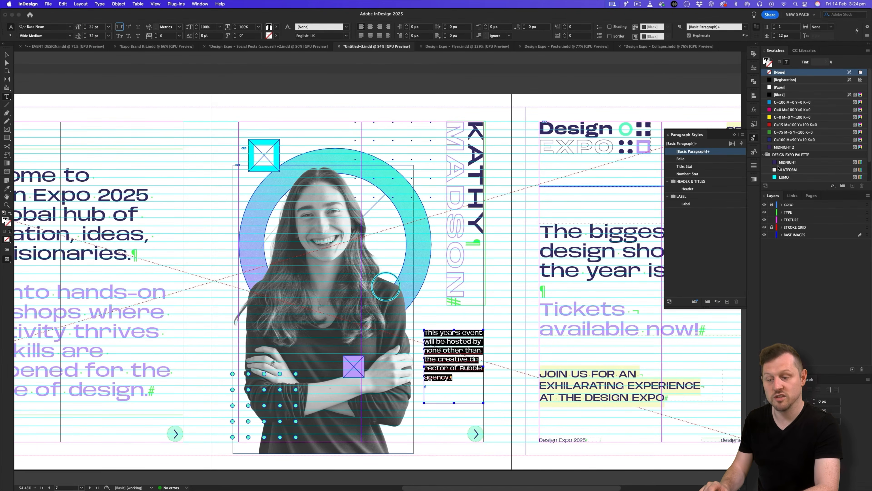
pyautogui.click(788, 162)
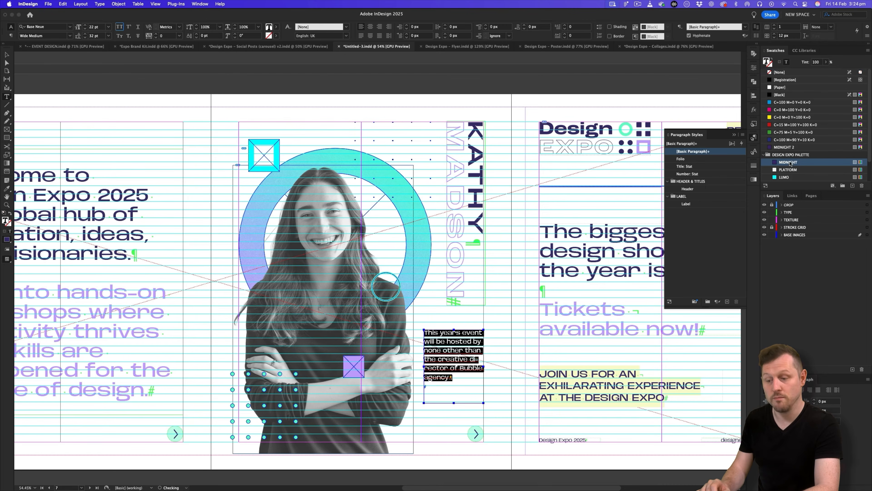
pyautogui.press('super+alt+shift+h')
# Fit the caption frame to its text and move it lower on the page.
pyautogui.click(476, 377)
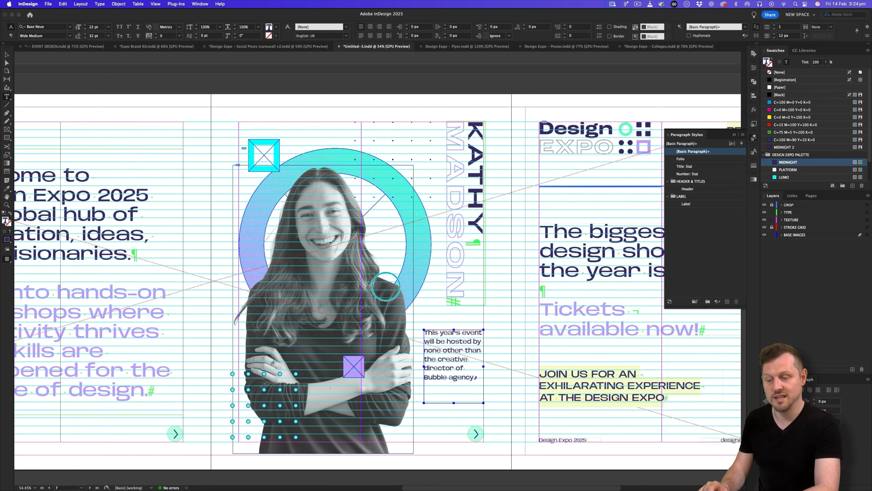
pyautogui.press('Escape')
pyautogui.press('w')
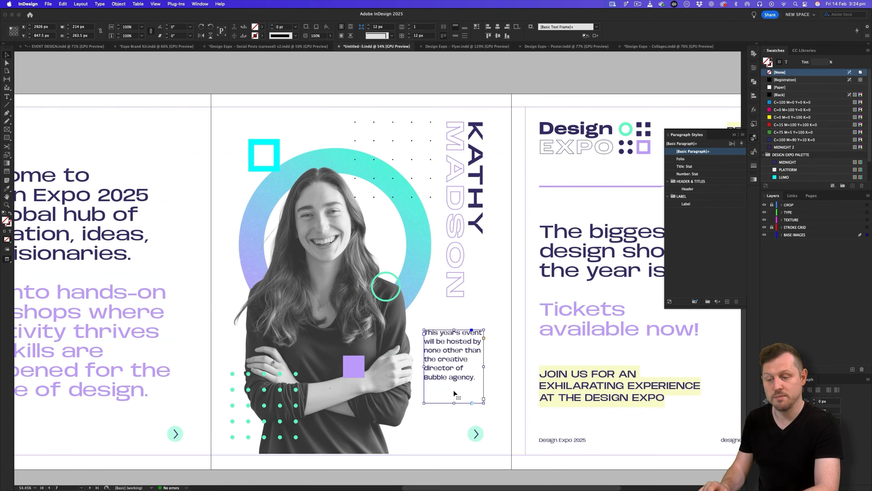
pyautogui.doubleClick(454, 403)
pyautogui.moveTo(452, 371); pyautogui.dragTo(454, 404)
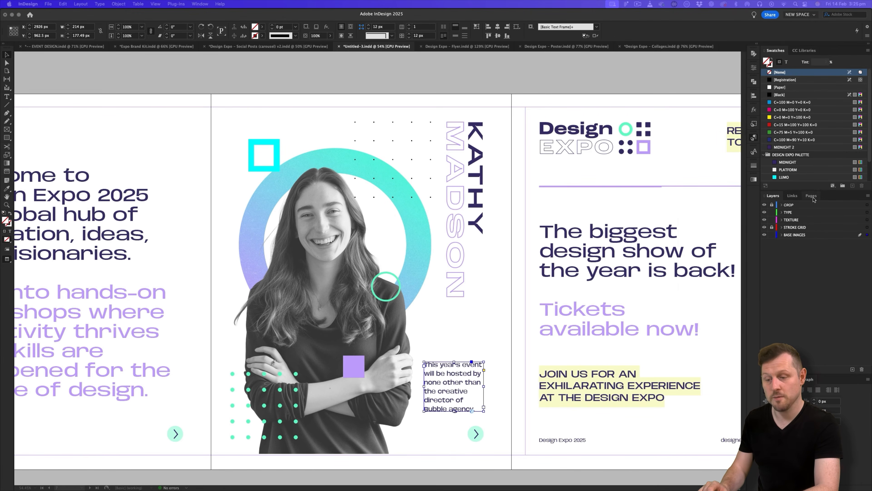
pyautogui.click(812, 196)
# Copy the purple rule from the A-Parent page and return to the portrait spread.
pyautogui.click(812, 196)
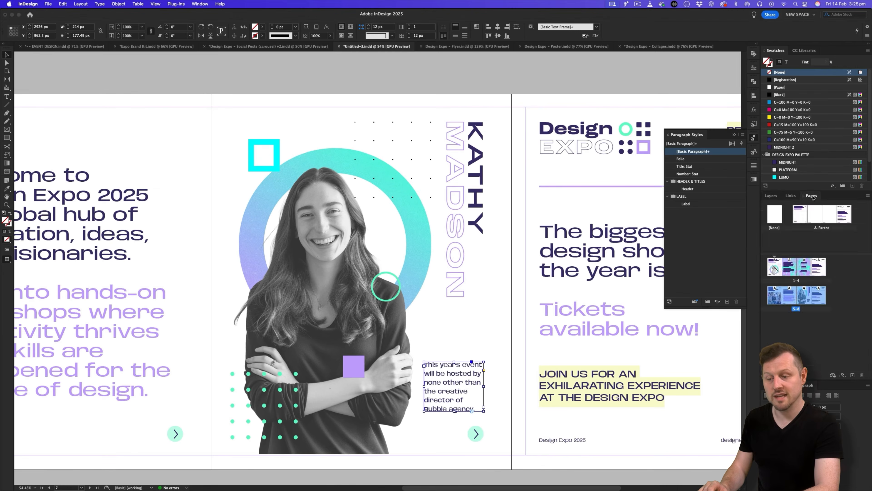
pyautogui.doubleClick(838, 215)
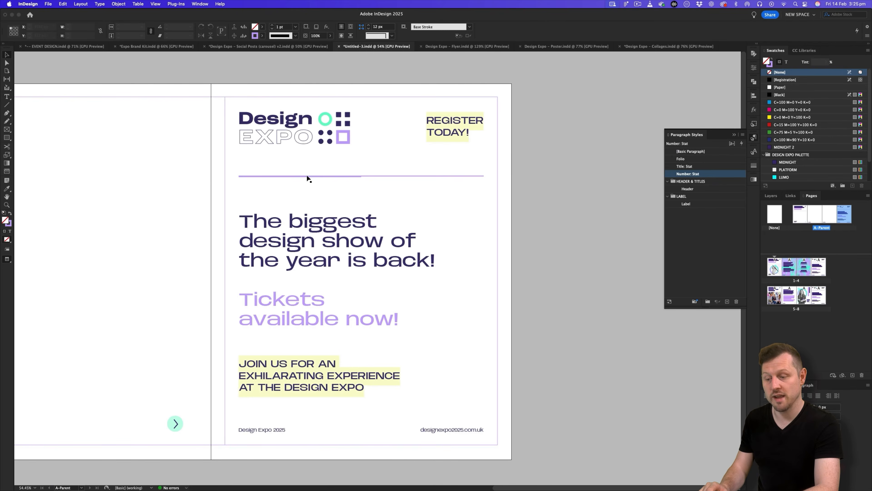
pyautogui.click(307, 175)
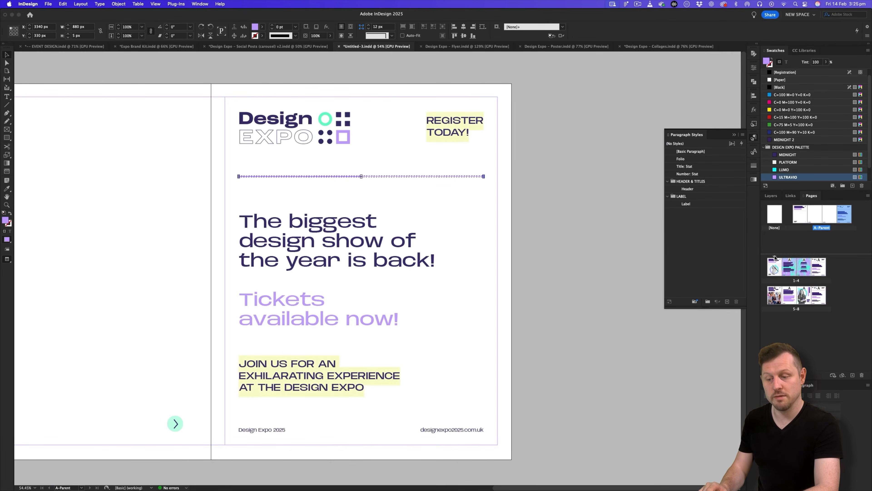
pyautogui.doubleClick(803, 296)
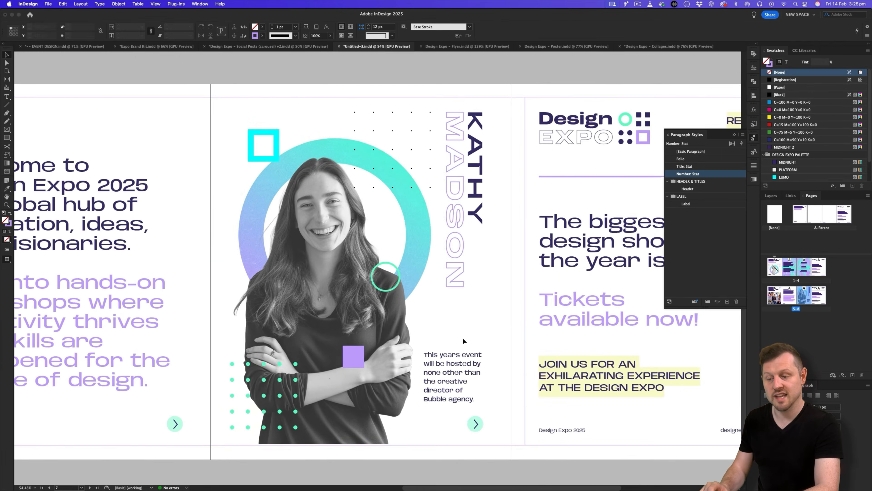
# Paste the purple rule above the caption and shorten it to the caption's width.
pyautogui.press('z')
pyautogui.moveTo(440, 347); pyautogui.dragTo(478, 330)
pyautogui.press('w')
pyautogui.press('super+v')
pyautogui.press('v')
pyautogui.moveTo(292, 269); pyautogui.dragTo(498, 334)
pyautogui.hscroll(3, 502, 335)
pyautogui.moveTo(654, 333); pyautogui.dragTo(417, 309)
pyautogui.click(417, 340)
# Fine-tune the caption frame's position beneath the rule.
pyautogui.press('w')
pyautogui.hscroll(-2, 417, 340)
pyautogui.press('w')
pyautogui.scroll(3, 446, 343)
pyautogui.click(461, 353)
pyautogui.press('w')
pyautogui.moveTo(455, 365)
pyautogui.mouseDown()
pyautogui.moveTo(455, 355)
pyautogui.moveTo(483, 364)
pyautogui.moveTo(446, 354)
pyautogui.mouseUp()
pyautogui.scroll(2, 455, 355)
pyautogui.press('shift+super+a')
# Nudge the caption frame slightly lower, then select the Carousel 2 Page 4 copy in Google Docs.
pyautogui.press('w')
pyautogui.click(545, 288)
pyautogui.press('w')
pyautogui.moveTo(459, 303); pyautogui.dragTo(449, 303)
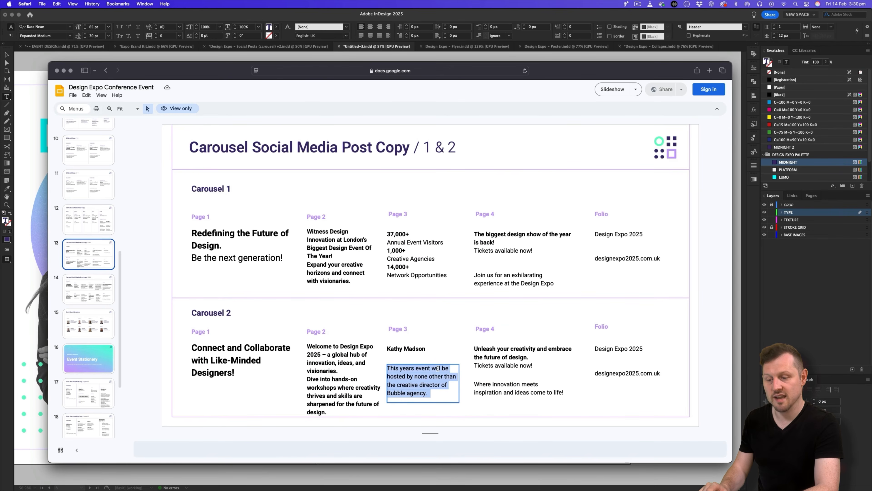
pyautogui.tripleClick(526, 357)
pyautogui.press('super+c')
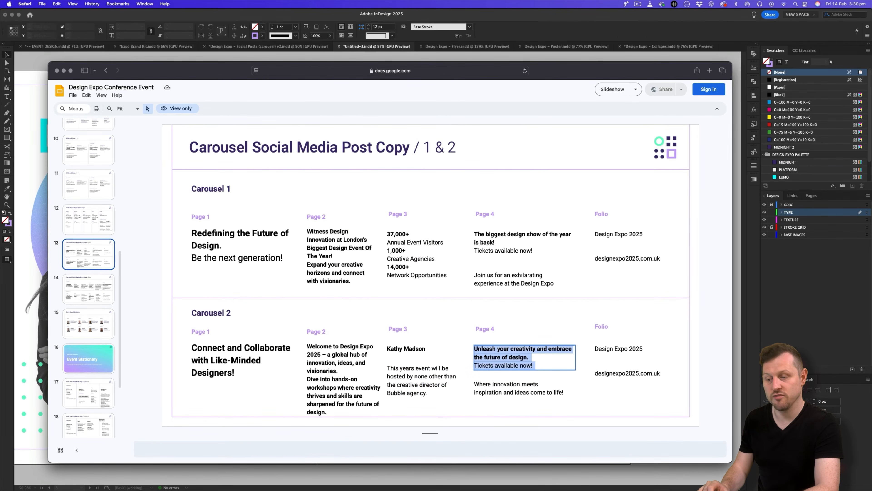
# Replace the final page headline with the Page 4 copy and enlarge its frame.
pyautogui.press('super+Tab')
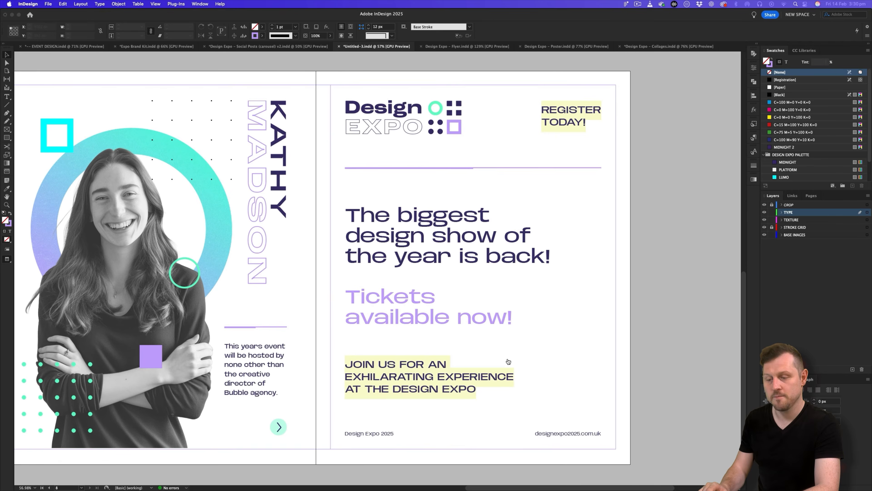
pyautogui.doubleClick(431, 235)
pyautogui.press('super+a')
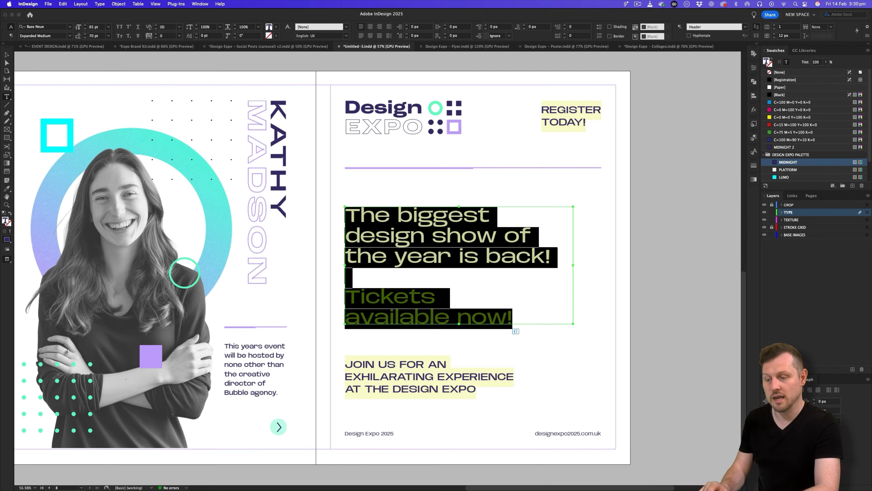
pyautogui.press('super+v')
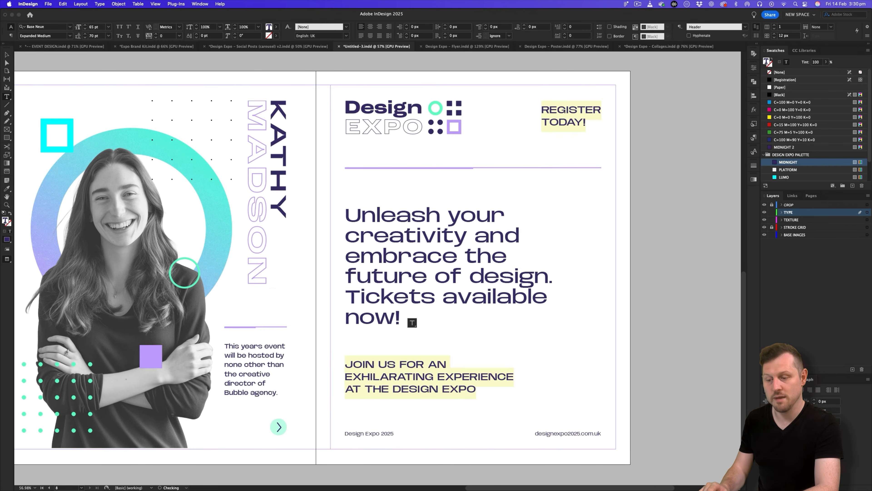
pyautogui.click(6, 53)
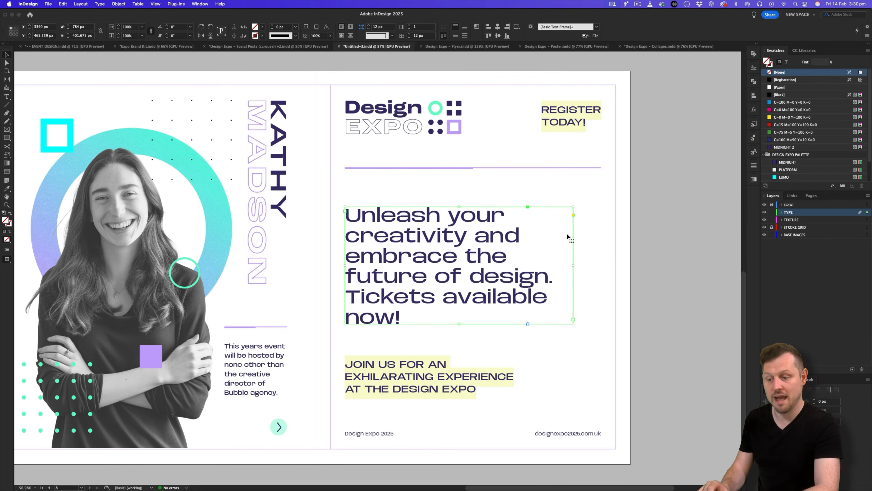
pyautogui.moveTo(574, 265); pyautogui.dragTo(594, 265)
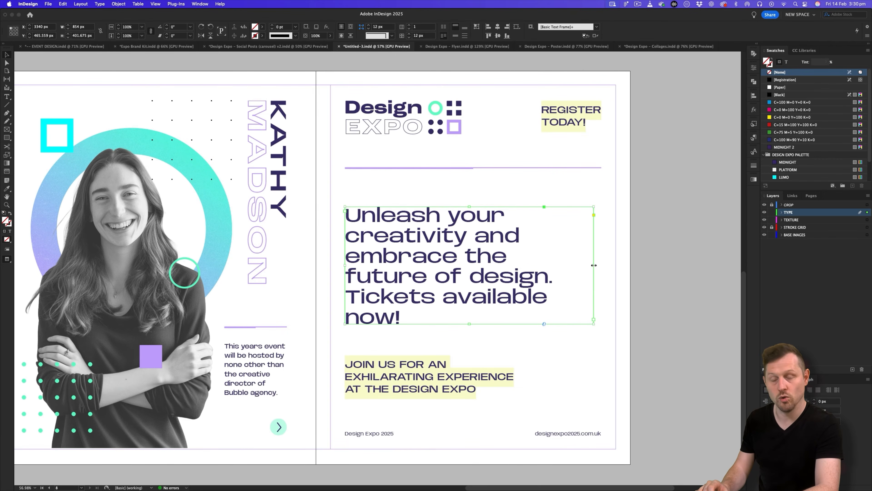
pyautogui.moveTo(470, 323); pyautogui.dragTo(470, 348)
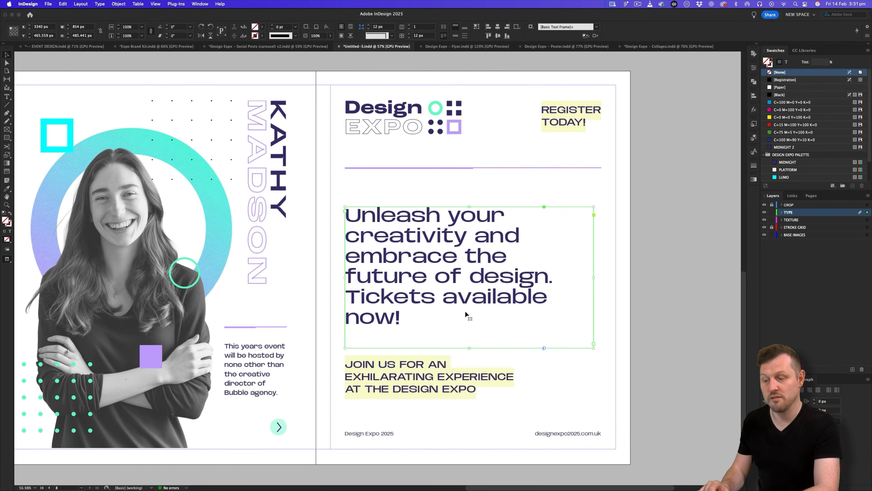
# Break the headline so 'Tickets available now!' sits on its own line.
pyautogui.doubleClick(480, 267)
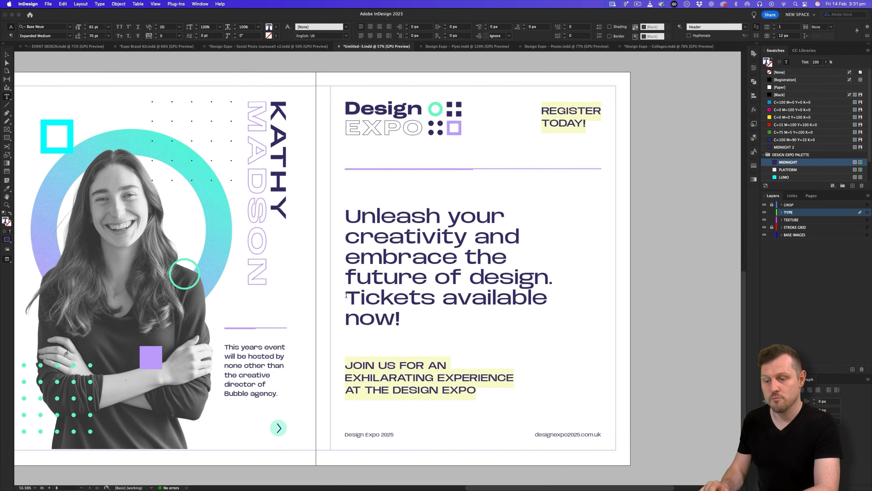
pyautogui.press('Return')
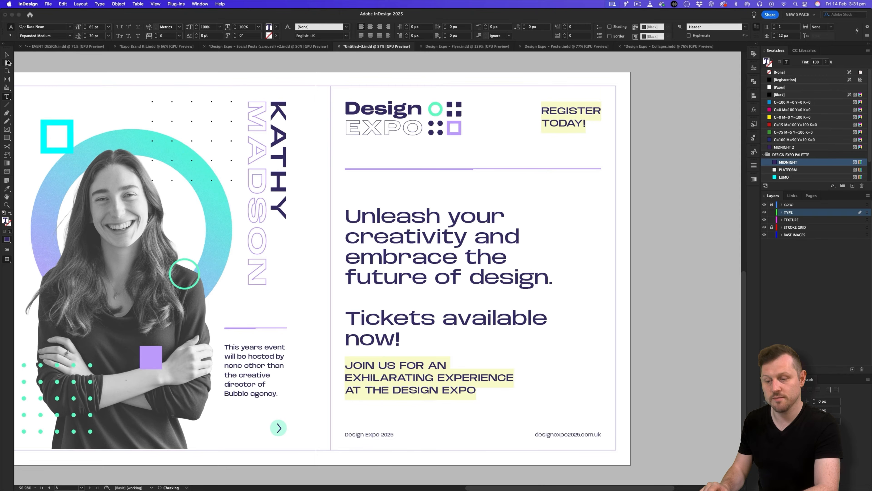
pyautogui.press('Escape')
pyautogui.moveTo(594, 279)
pyautogui.mouseDown()
pyautogui.moveTo(614, 279)
pyautogui.moveTo(600, 279)
pyautogui.mouseUp()
pyautogui.doubleClick(452, 322)
pyautogui.click(445, 319)
pyautogui.press('Return')
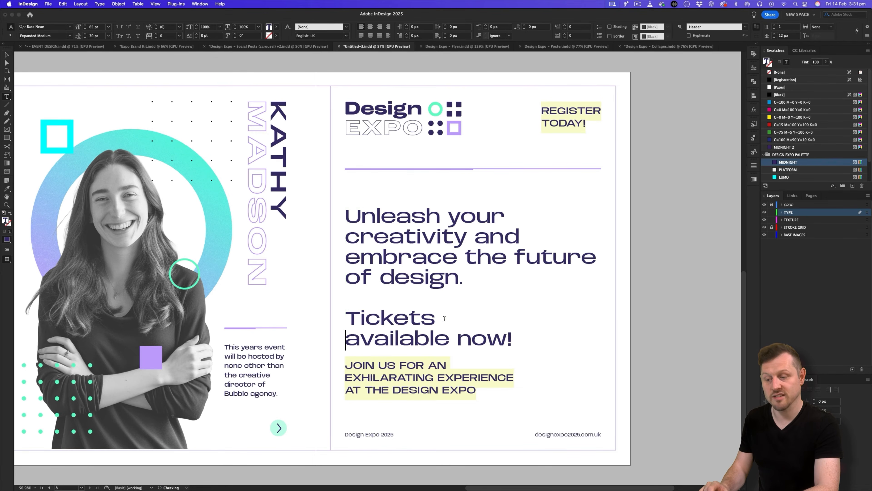
# Apply the Ultraviolet character style to 'Tickets available now!' and move the headline up slightly.
pyautogui.moveTo(522, 340); pyautogui.dragTo(331, 314)
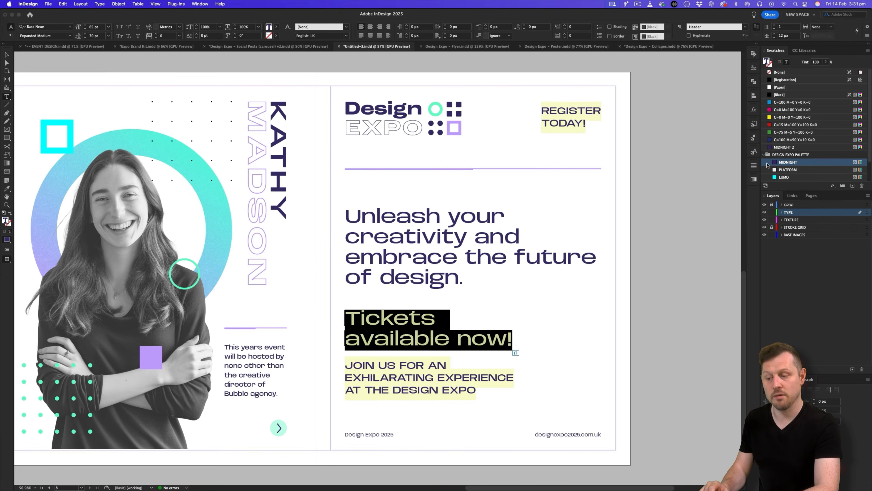
pyautogui.click(754, 152)
pyautogui.click(696, 172)
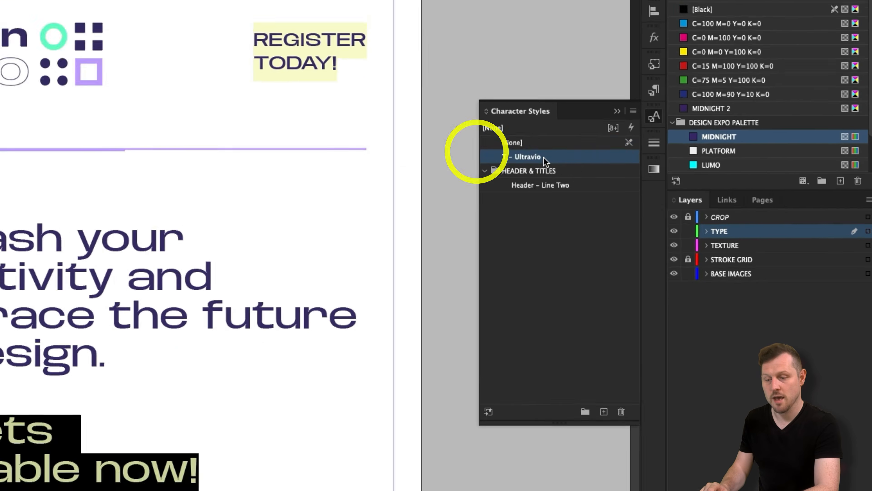
pyautogui.press('Escape')
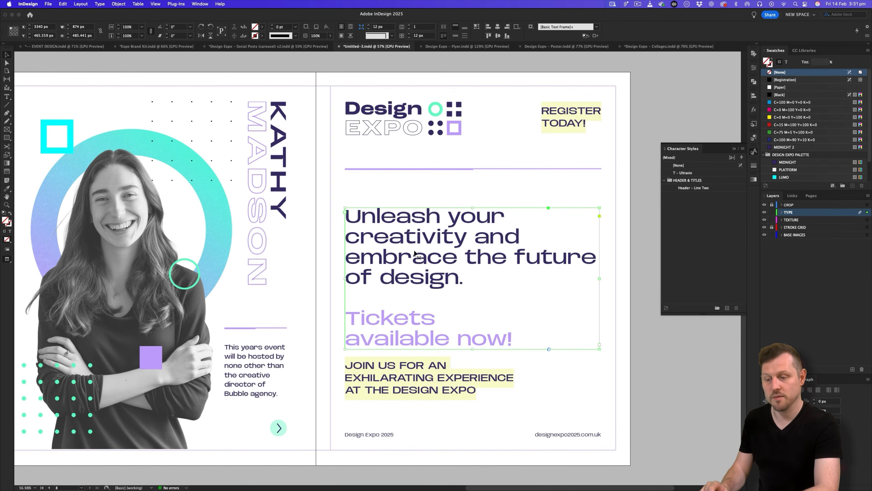
pyautogui.moveTo(414, 253); pyautogui.dragTo(414, 243)
# Replace the JOIN US label with the 'Where innovation meets' line copied from the slide.
pyautogui.click(395, 367)
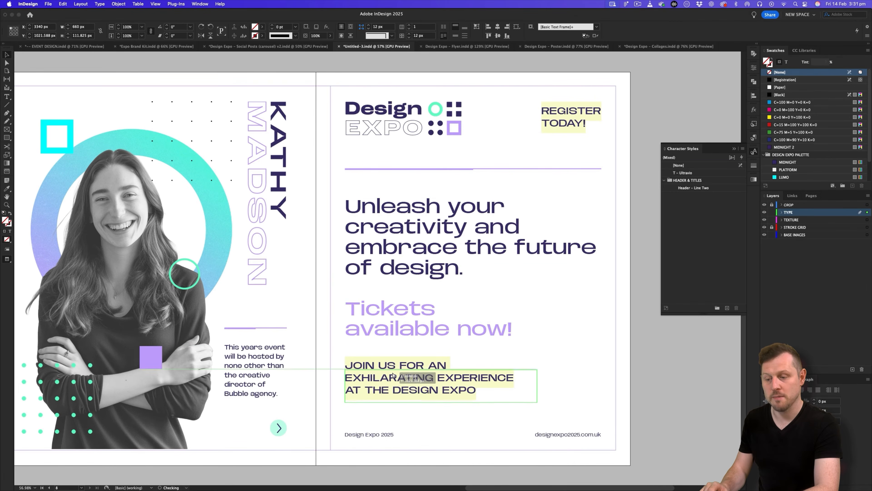
pyautogui.press('super+Tab')
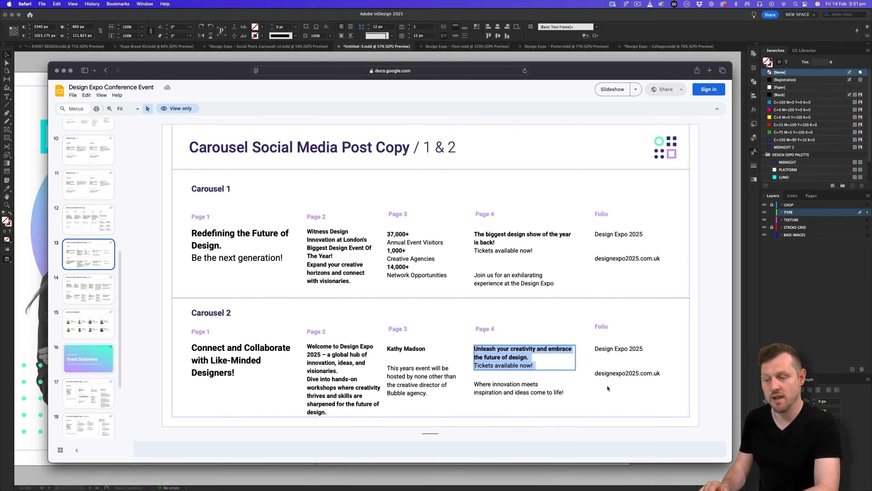
pyautogui.tripleClick(533, 391)
pyautogui.press('super+Tab')
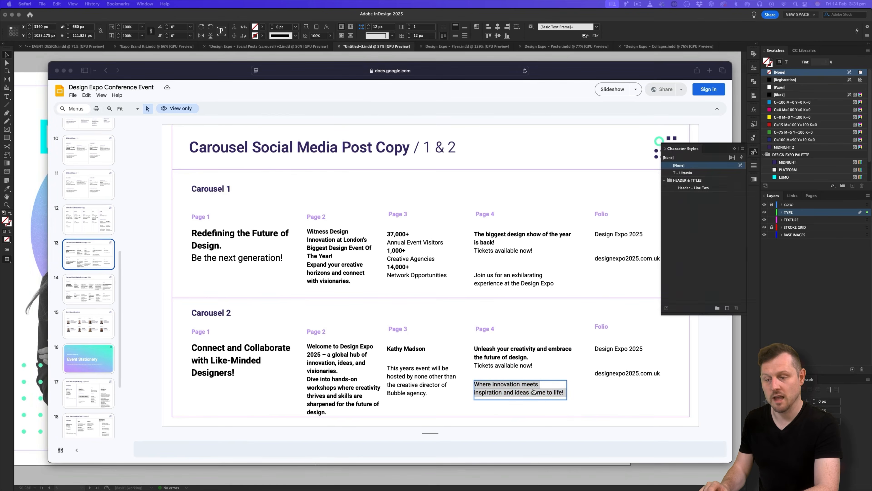
pyautogui.doubleClick(451, 392)
pyautogui.press('super+a')
pyautogui.write('WHERE INNOVATION MEETS INSPIRATION AND IDEAS COME TO LIFE!')
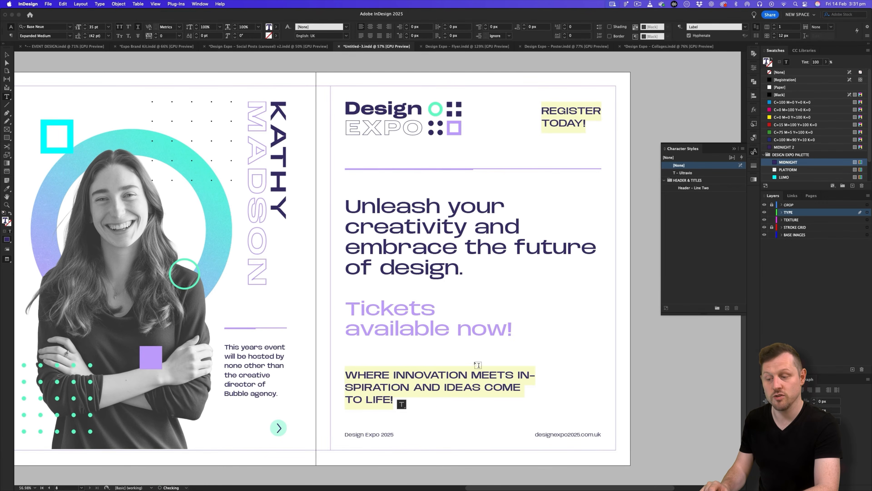
# Break the label into three lines with soft returns before MEETS and AND.
pyautogui.click(473, 375)
pyautogui.hotkey('shift', 'Return')
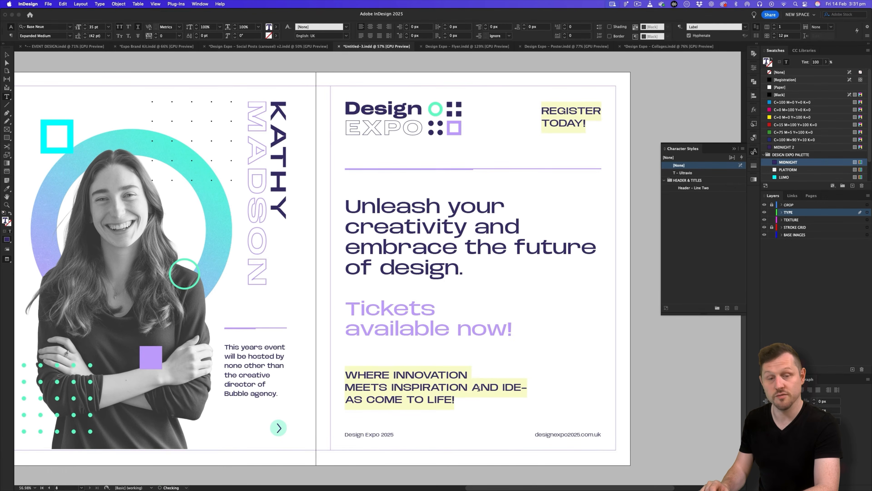
pyautogui.click(474, 388)
pyautogui.hotkey('shift', 'Return')
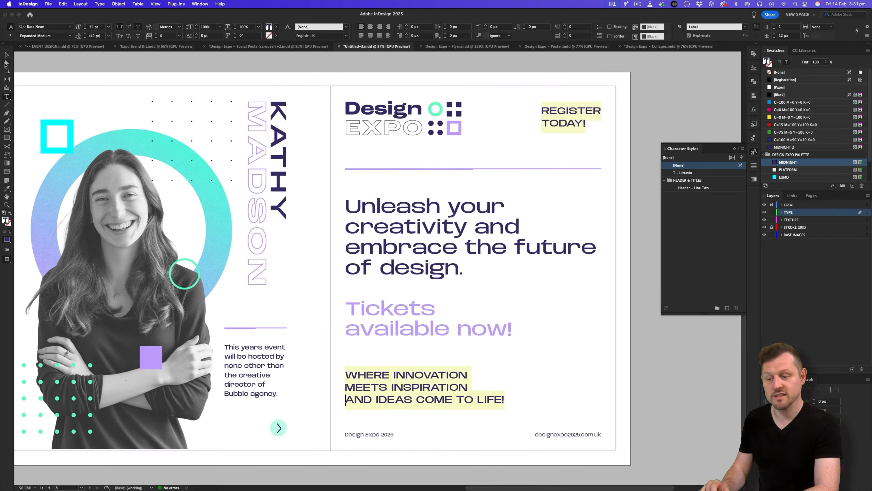
# Nudge the tagline frame upward with the arrow keys.
pyautogui.click(6, 55)
pyautogui.hotkey('shift', 'Up')
pyautogui.press('Down')
pyautogui.press('Down')
pyautogui.press('Down')
# Narrow the headline frame so it wraps as 'embrace the / future of design.' and lower it slightly.
pyautogui.doubleClick(550, 245)
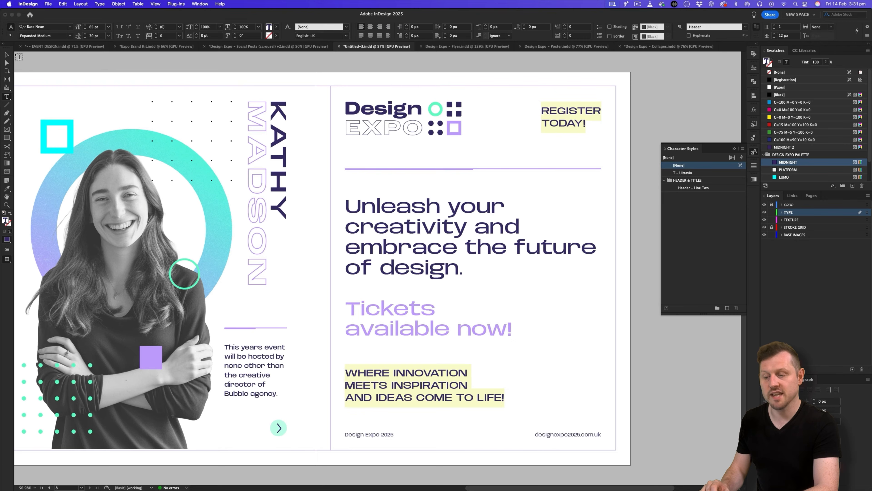
pyautogui.press('Escape')
pyautogui.moveTo(600, 269); pyautogui.dragTo(589, 269)
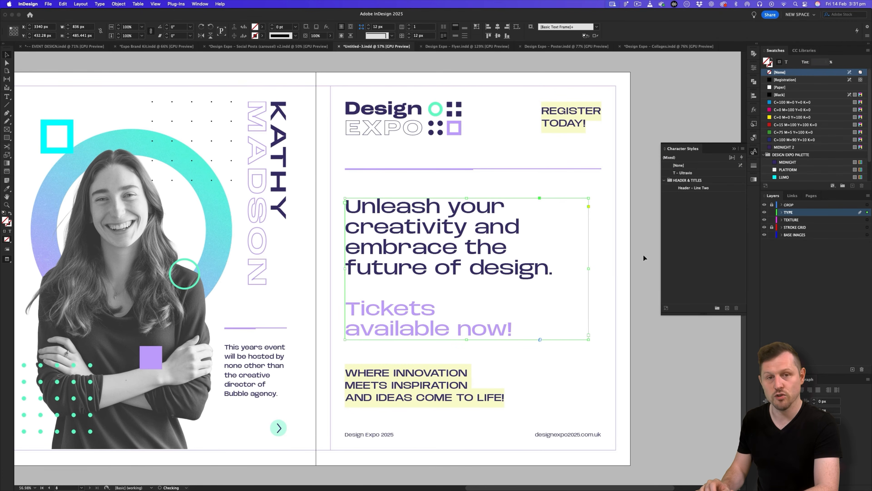
pyautogui.moveTo(459, 243); pyautogui.dragTo(460, 244)
pyautogui.click(637, 210)
pyautogui.press('z')
pyautogui.moveTo(637, 210); pyautogui.dragTo(632, 159)
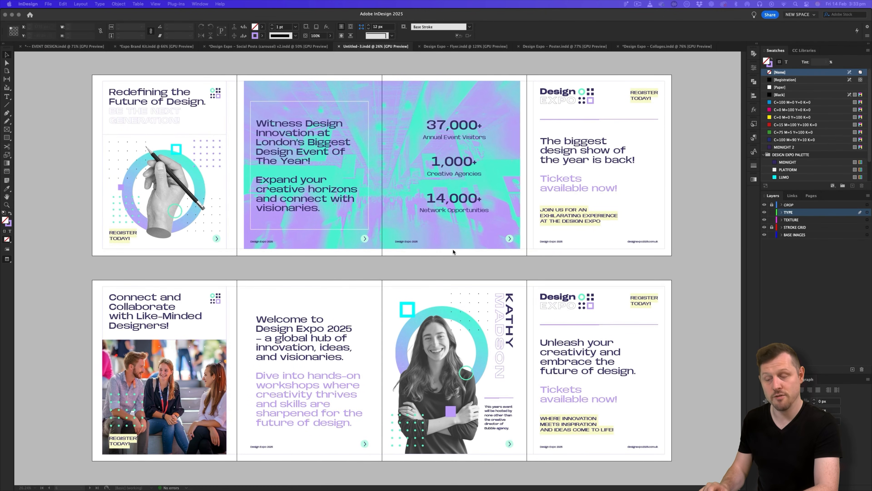
# Zoom out the Untitled-3 view to fit all carousel spreads.
pyautogui.click(426, 253)
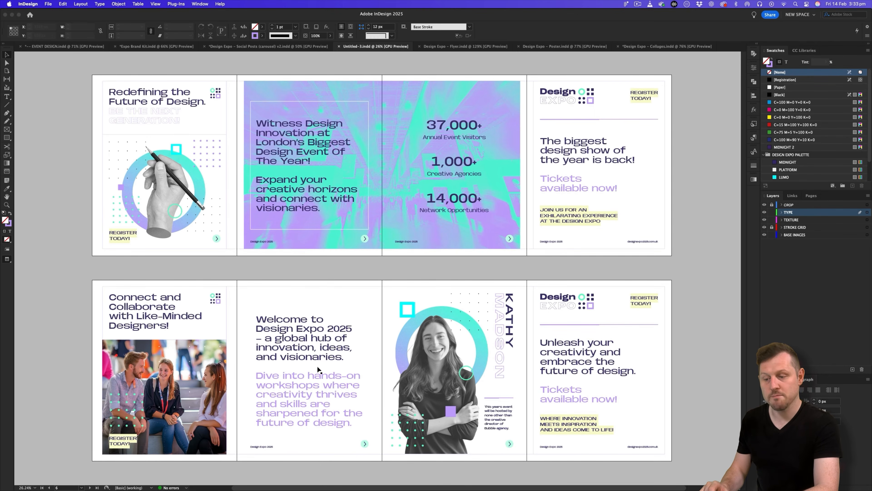
pyautogui.press('z')
pyautogui.moveTo(430, 255); pyautogui.dragTo(419, 256)
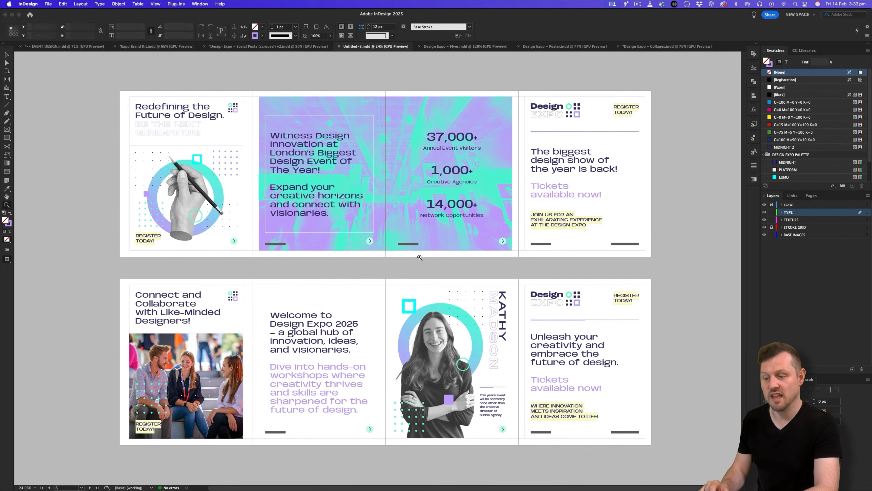
# Scroll through the Social Posts (carousel) v2 spreads for comparison.
pyautogui.click(271, 46)
pyautogui.moveTo(371, 206); pyautogui.dragTo(348, 206)
pyautogui.scroll(-5, 347, 207)
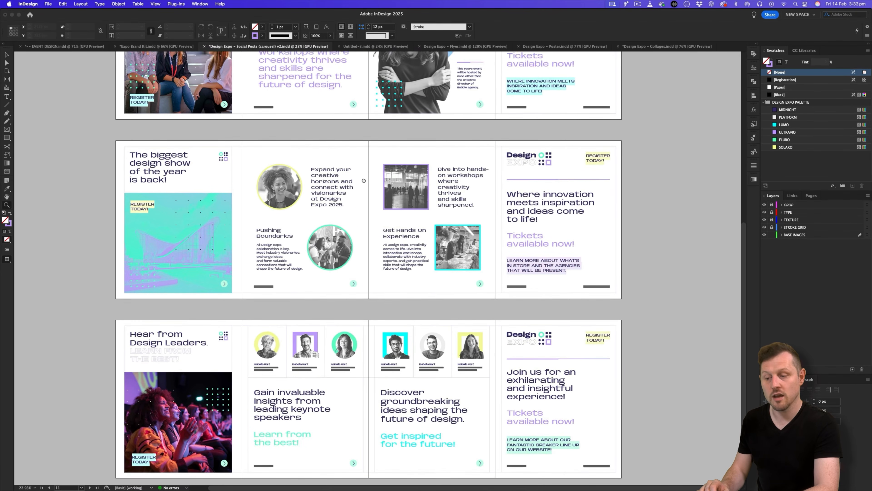
pyautogui.scroll(-4, 365, 242)
pyautogui.scroll(14, 608, 152)
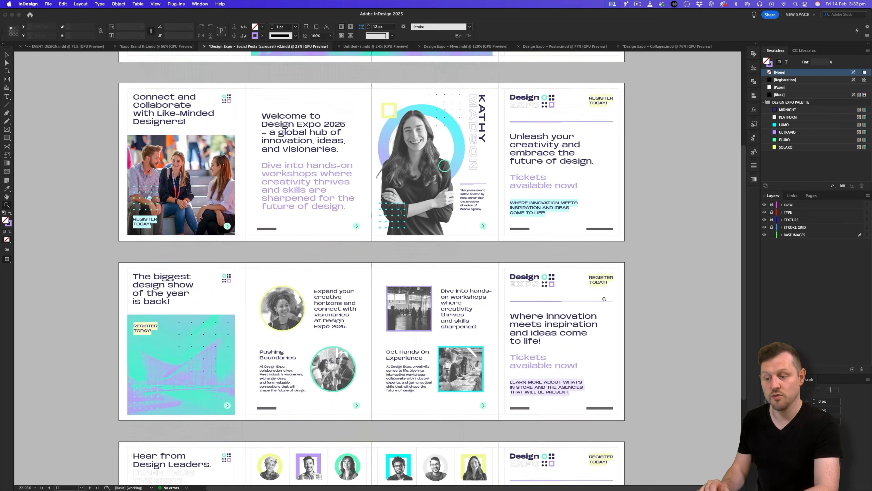
pyautogui.scroll(-5, 557, 324)
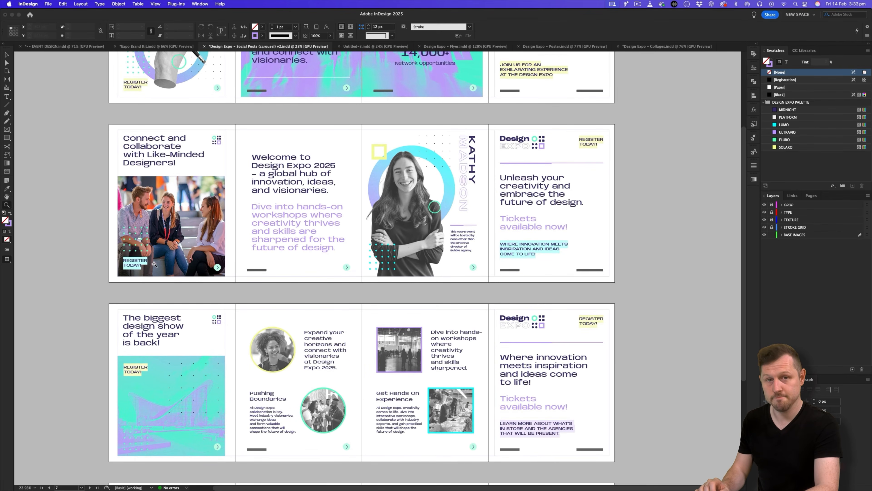
pyautogui.scroll(4, 279, 252)
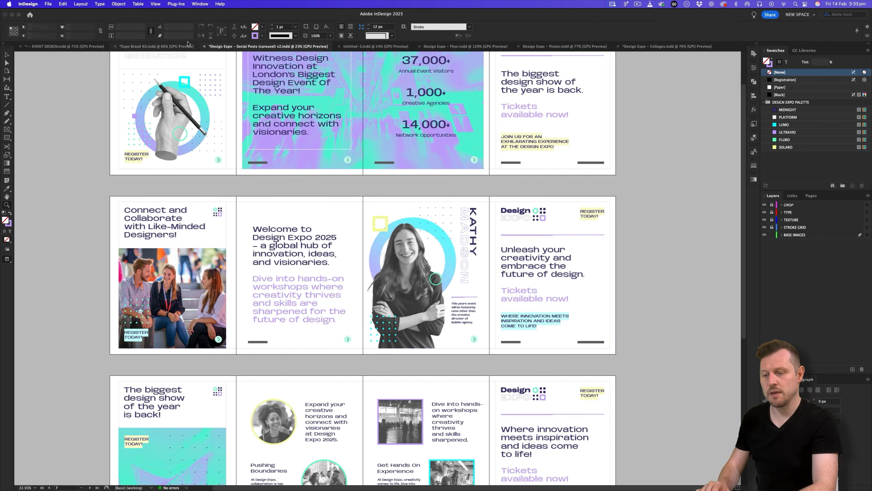
# Return to Untitled-3 and show the paragraph styles list.
pyautogui.click(365, 47)
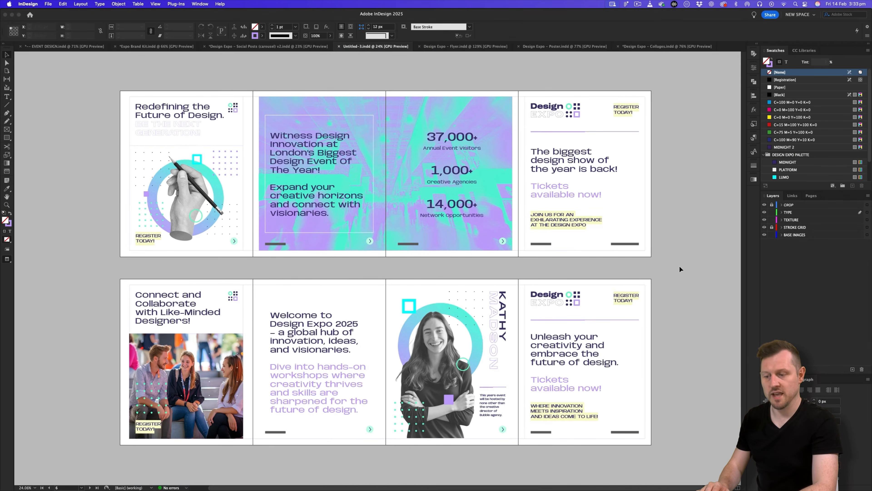
pyautogui.scroll(3, 681, 269)
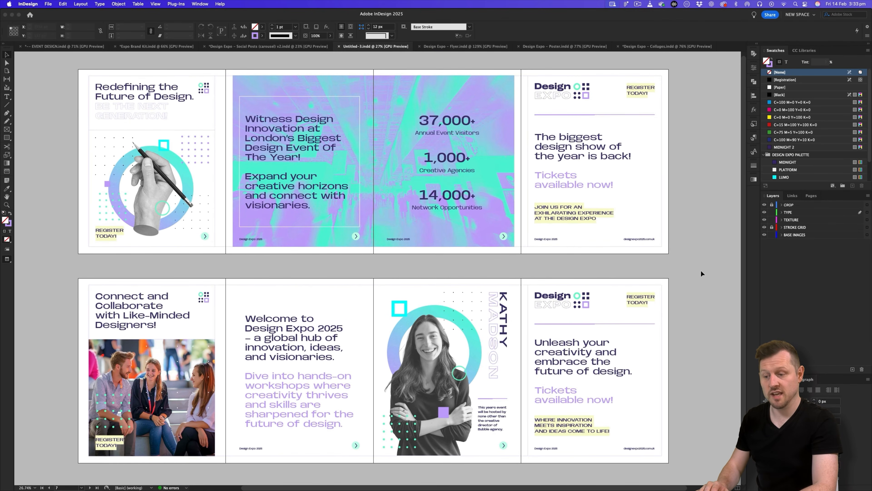
pyautogui.click(753, 154)
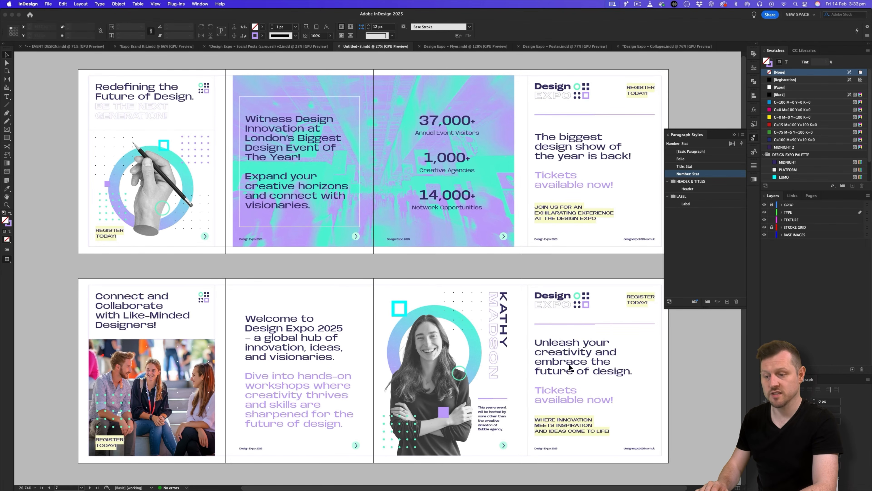
pyautogui.hscroll(3, 549, 358)
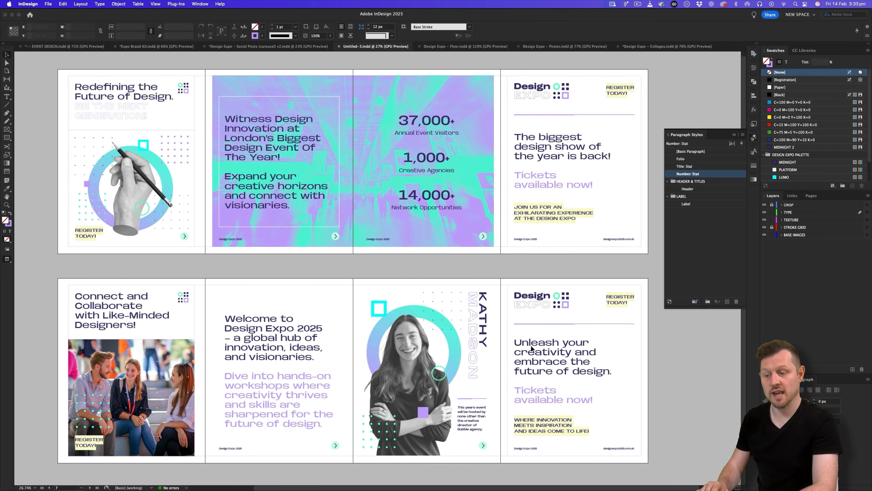
# Give all three lines of the closing tagline a LUMO underline at 20% tint.
pyautogui.press('z')
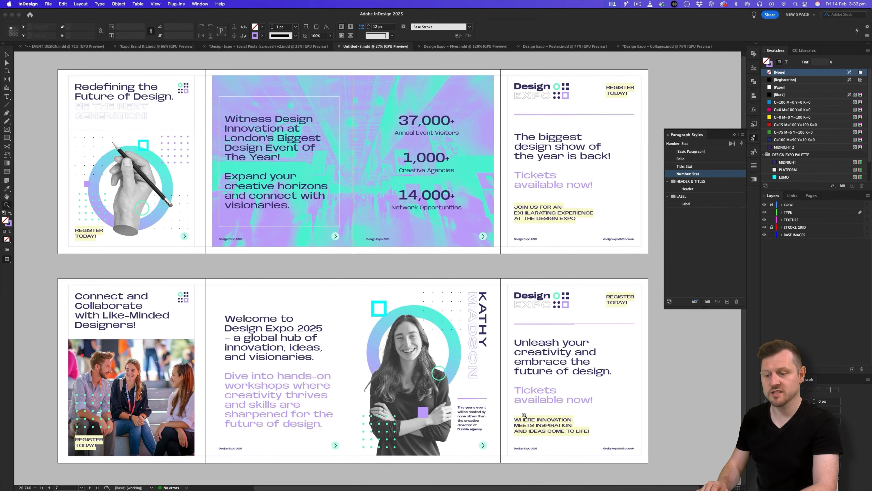
pyautogui.click(524, 415)
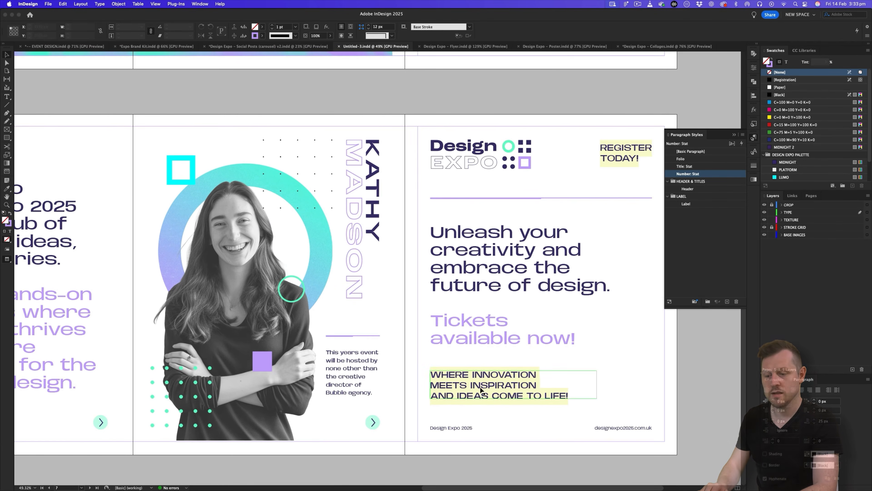
pyautogui.doubleClick(481, 390)
pyautogui.press('super+a')
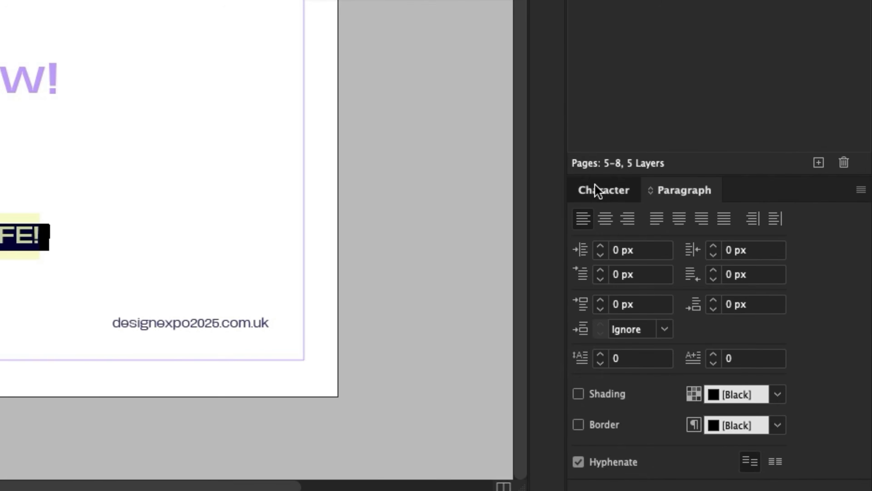
pyautogui.press('super+t')
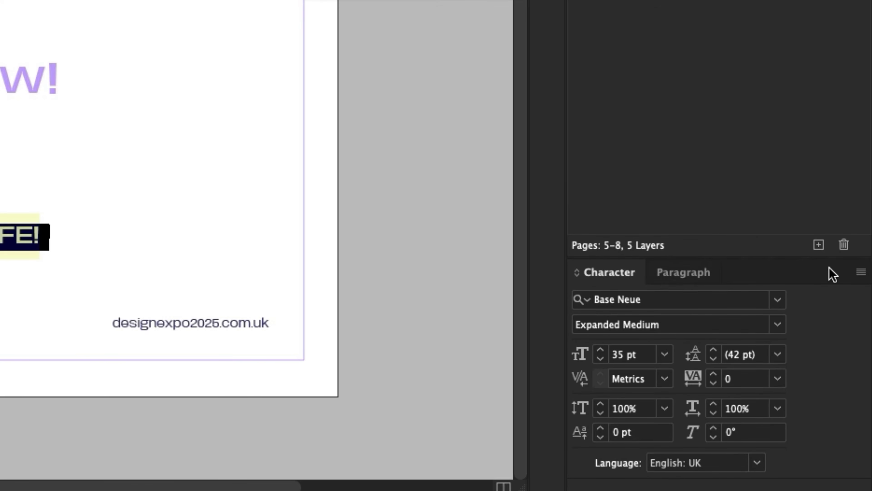
pyautogui.click(861, 273)
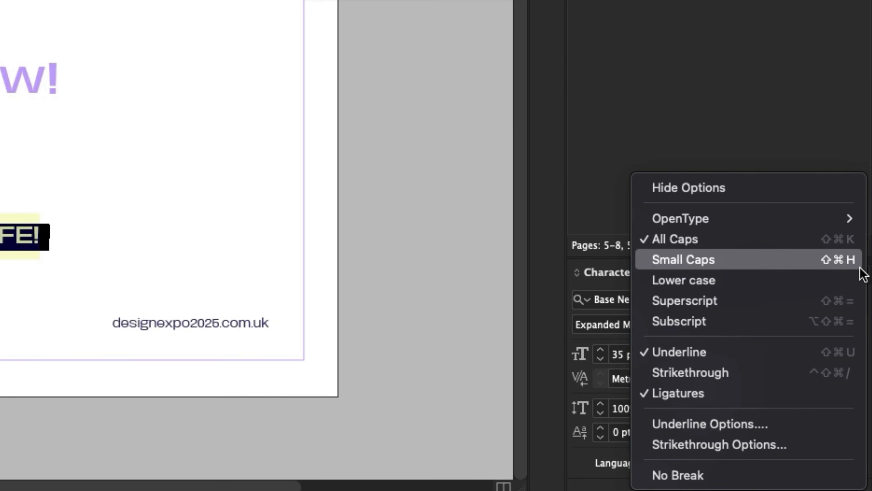
pyautogui.click(769, 426)
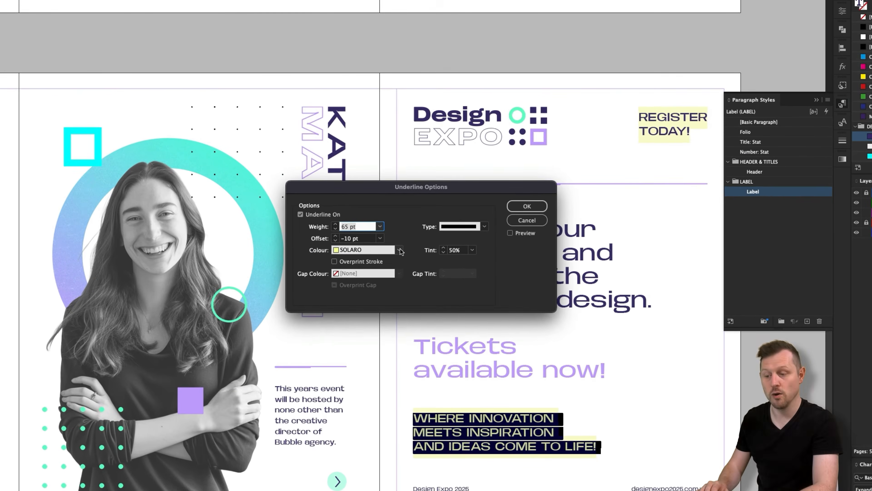
pyautogui.click(408, 248)
pyautogui.click(372, 401)
pyautogui.click(459, 247)
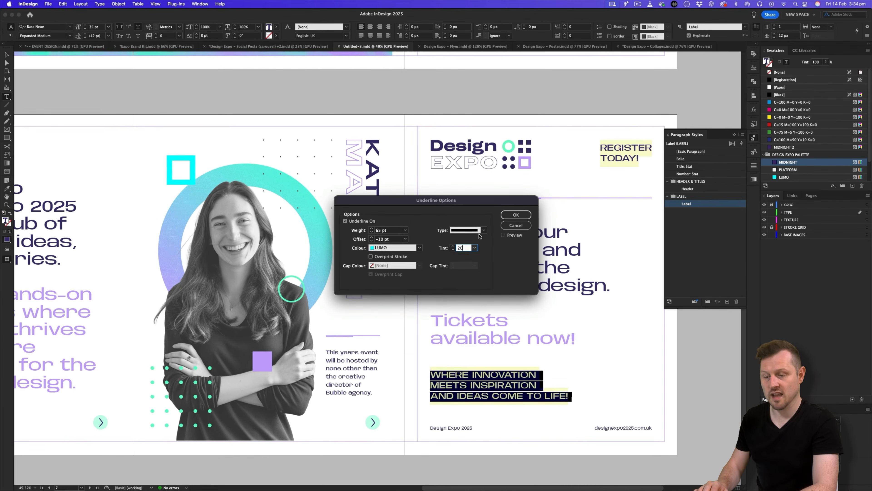
pyautogui.click(526, 205)
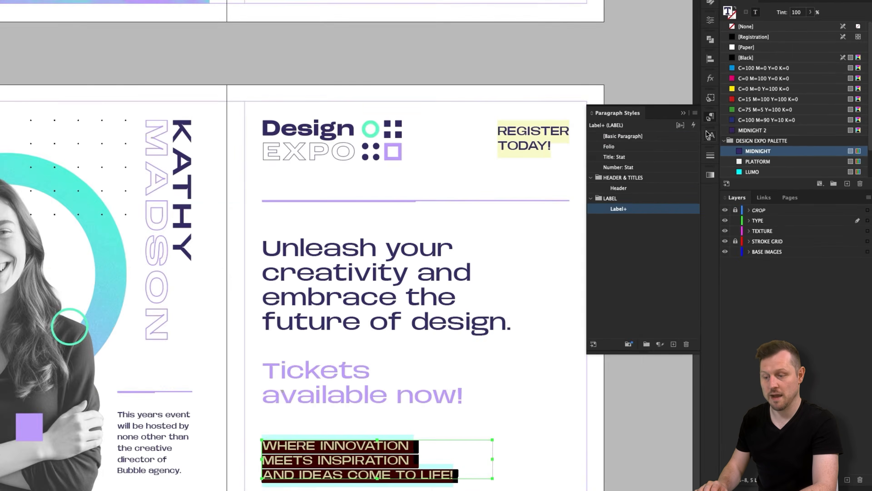
# Create a character style named 'Lumo' with [None] as parent and apply it to the tagline.
pyautogui.click(754, 152)
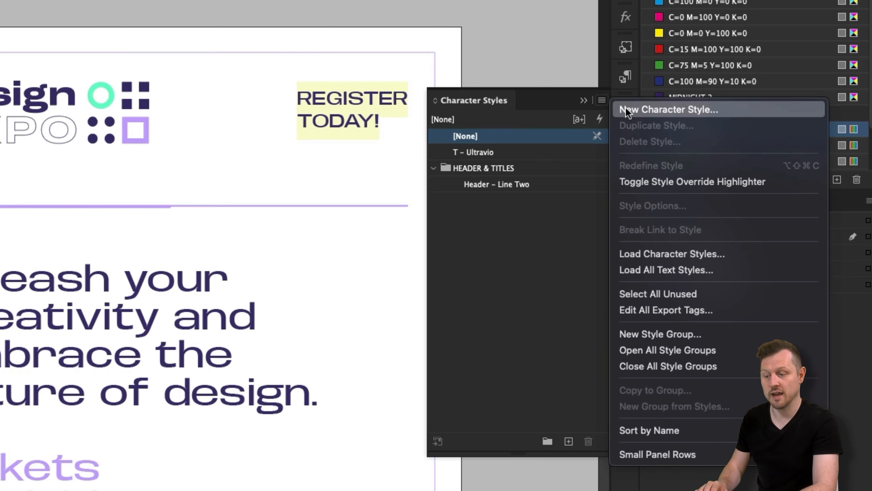
pyautogui.click(623, 109)
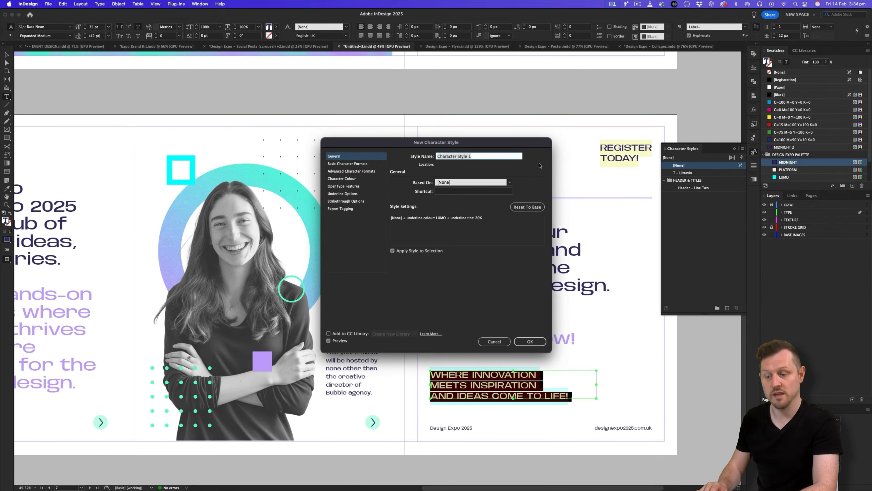
pyautogui.write('Lumo')
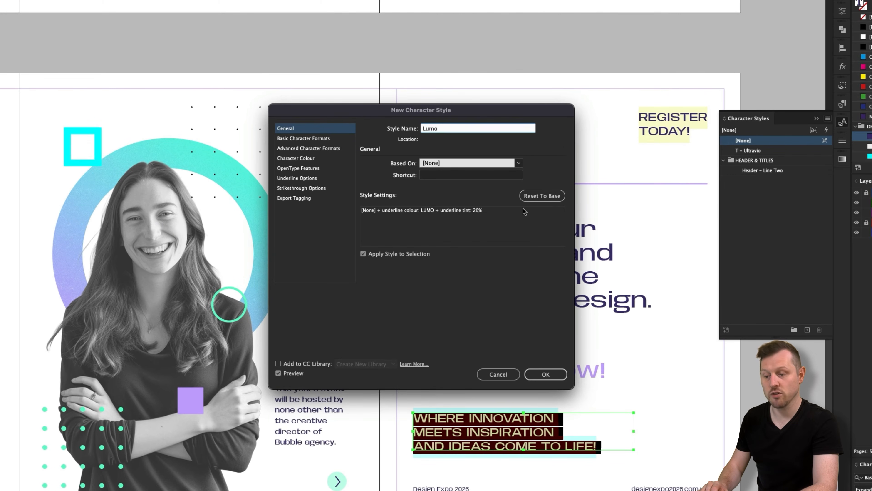
pyautogui.click(519, 163)
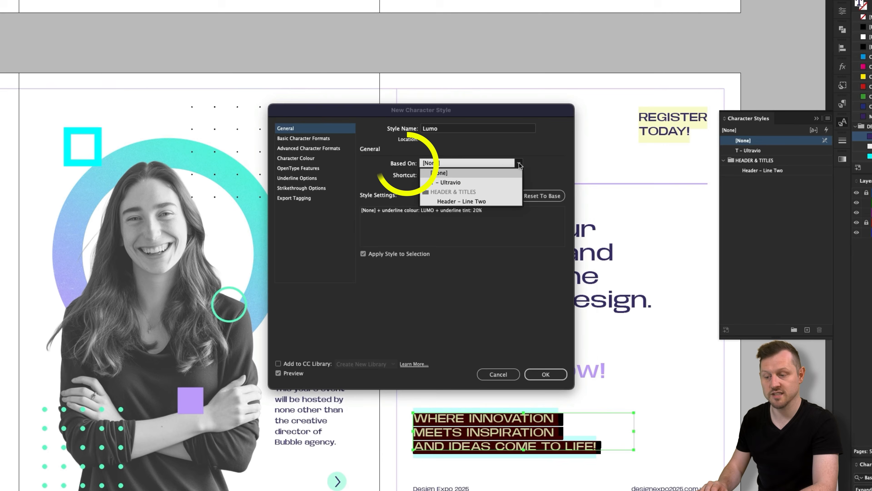
pyautogui.click(442, 172)
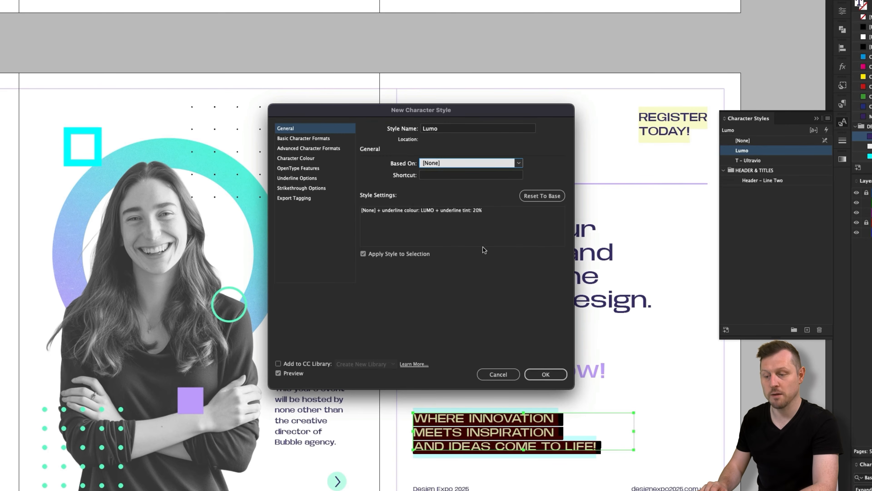
pyautogui.click(365, 254)
pyautogui.click(545, 374)
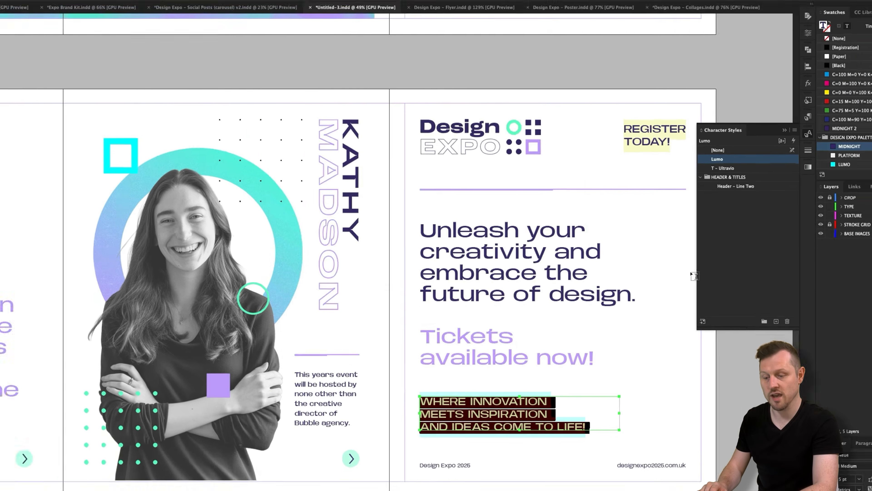
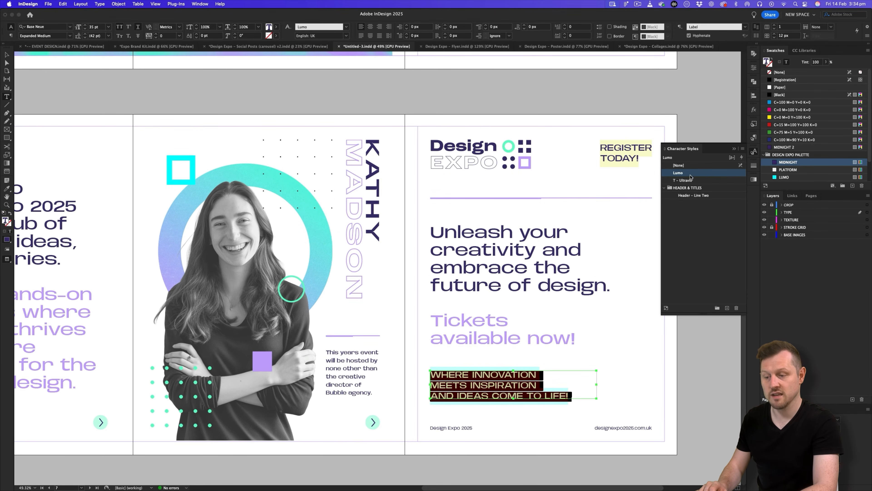
# Reapply the Lumo character style to the 'Where innovation meets inspiration' tagline for a cyan highlight.
pyautogui.click(682, 166)
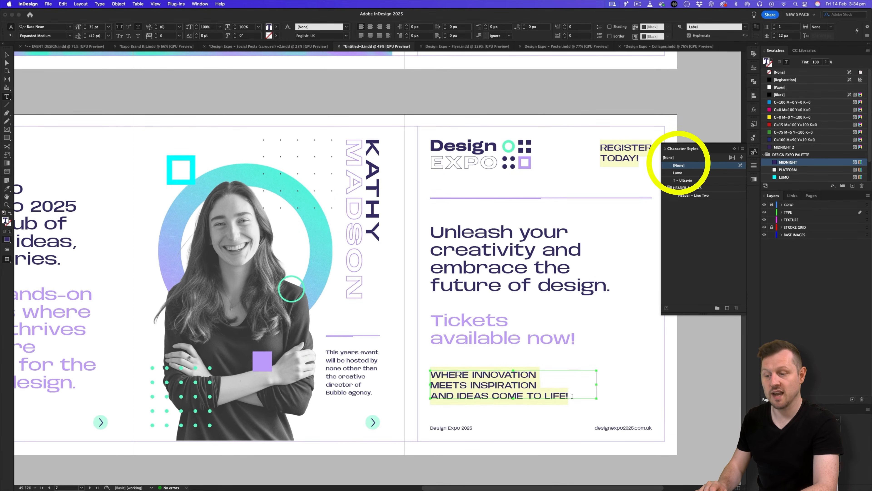
pyautogui.moveTo(572, 396); pyautogui.dragTo(430, 372)
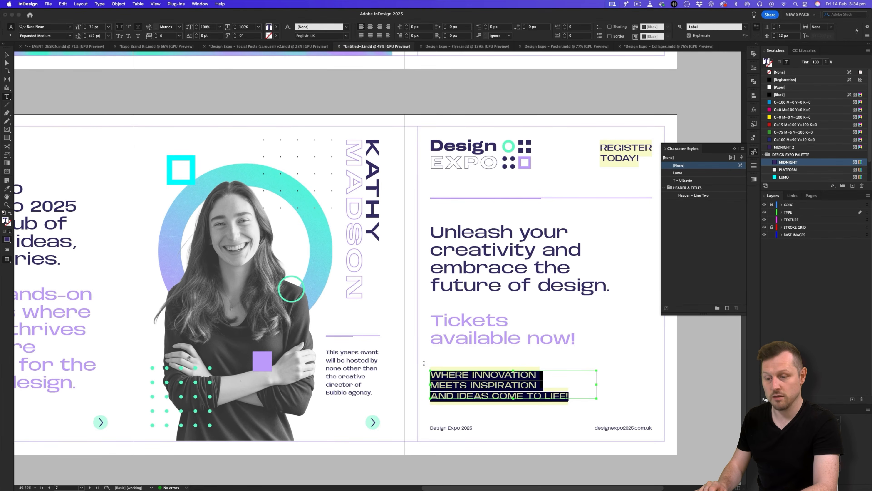
pyautogui.click(682, 173)
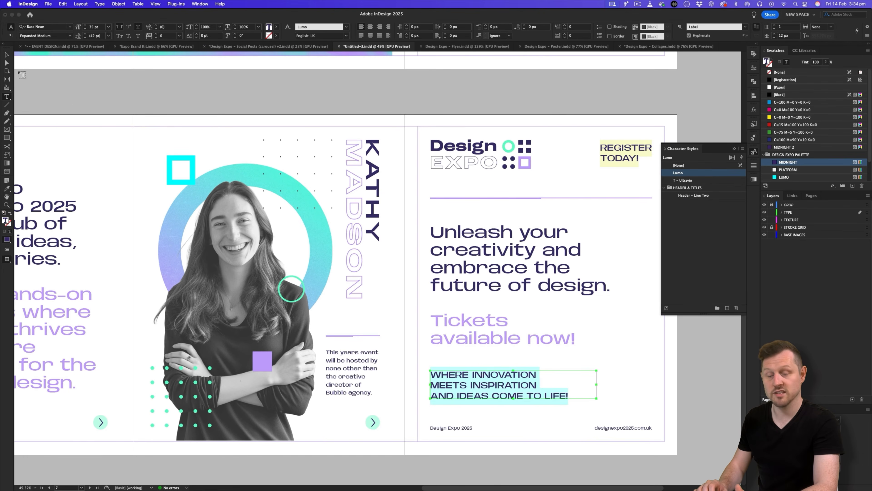
pyautogui.press('Escape')
pyautogui.click(95, 75)
pyautogui.scroll(-5, 300, 177)
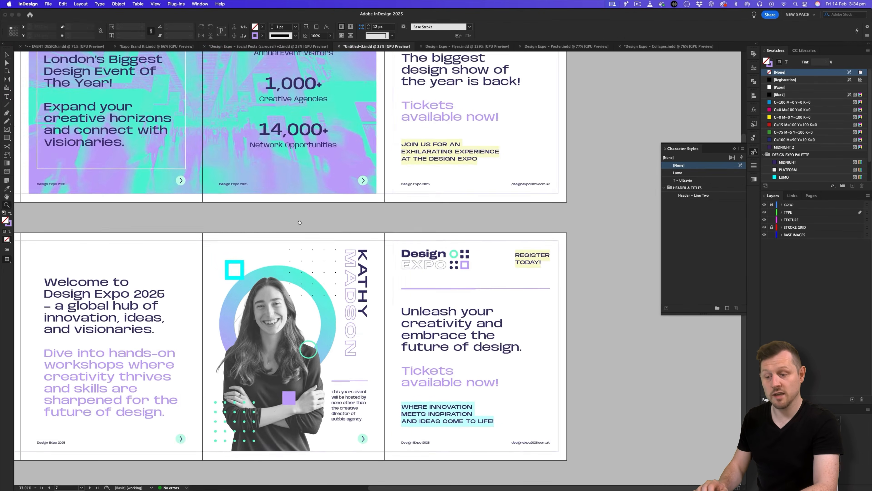
# Apply the Lumo character style to the REGISTER TODAY! text in the Connect post.
pyautogui.click(73, 442)
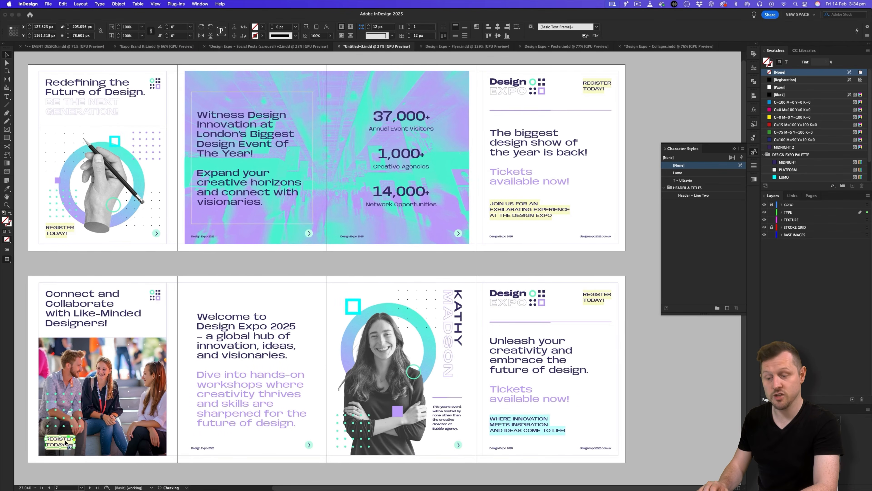
pyautogui.hscroll(-3, 102, 442)
pyautogui.doubleClick(103, 443)
pyautogui.press('super+a')
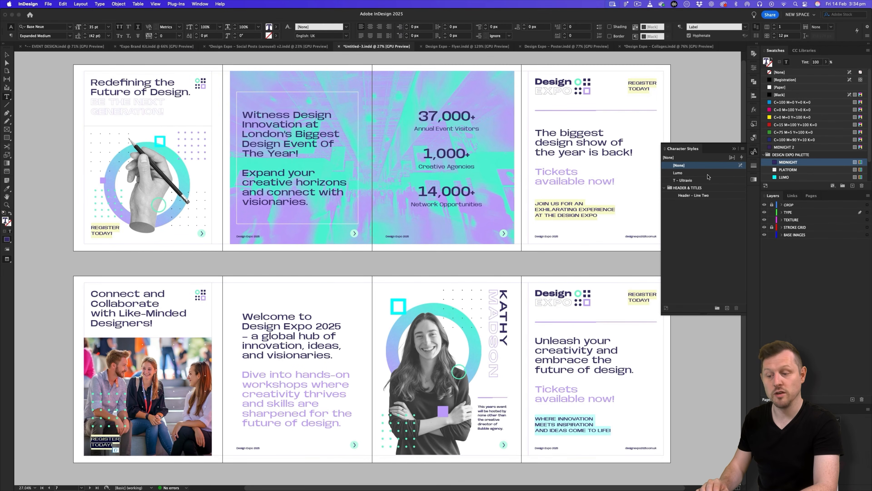
pyautogui.click(678, 173)
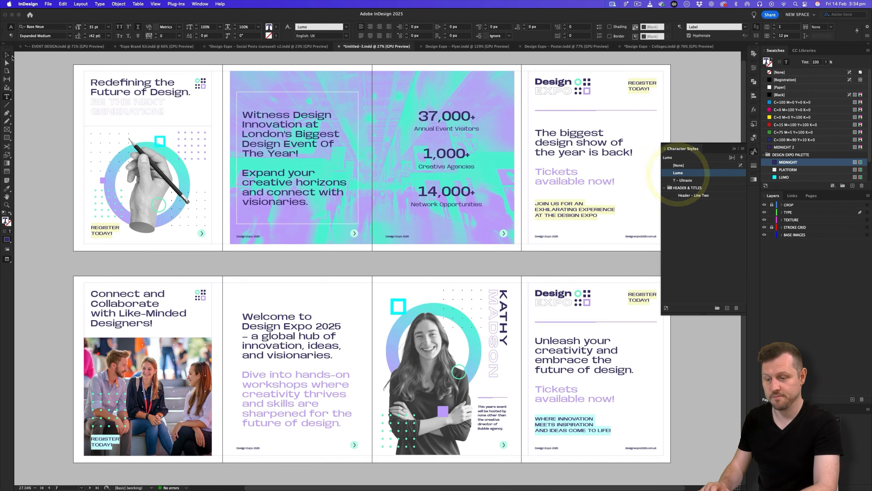
pyautogui.click(7, 54)
# Close the Character Styles panel and duplicate spread 5–8 as a new spread.
pyautogui.click(45, 79)
pyautogui.press('z')
pyautogui.moveTo(443, 254); pyautogui.dragTo(419, 254)
pyautogui.moveTo(366, 333); pyautogui.dragTo(427, 269)
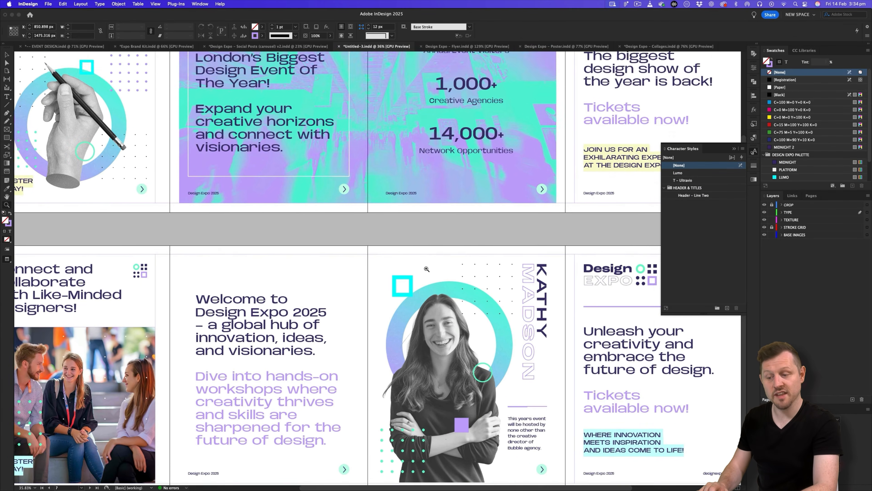
pyautogui.scroll(-2, 736, 120)
pyautogui.click(734, 149)
pyautogui.press('super+alt+0')
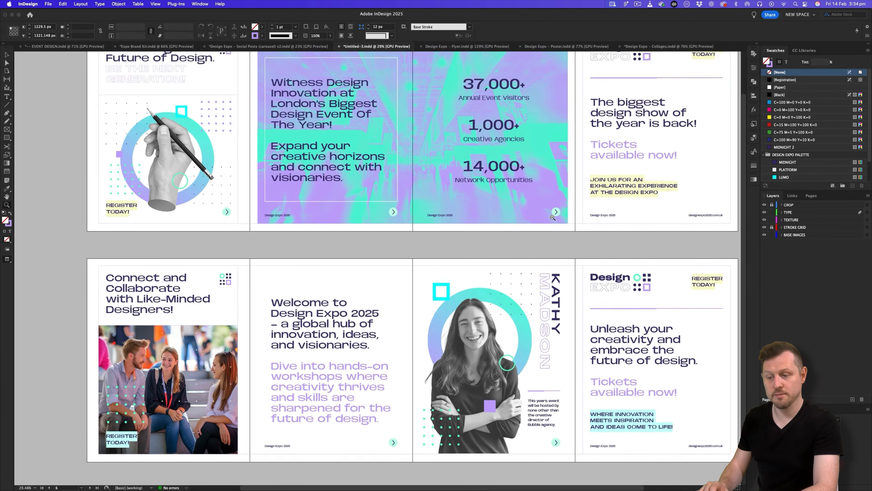
pyautogui.click(810, 196)
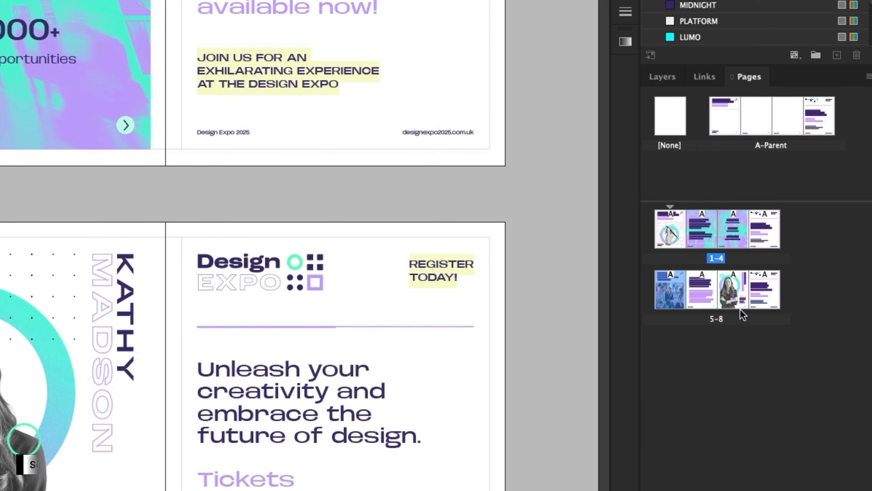
pyautogui.click(763, 291)
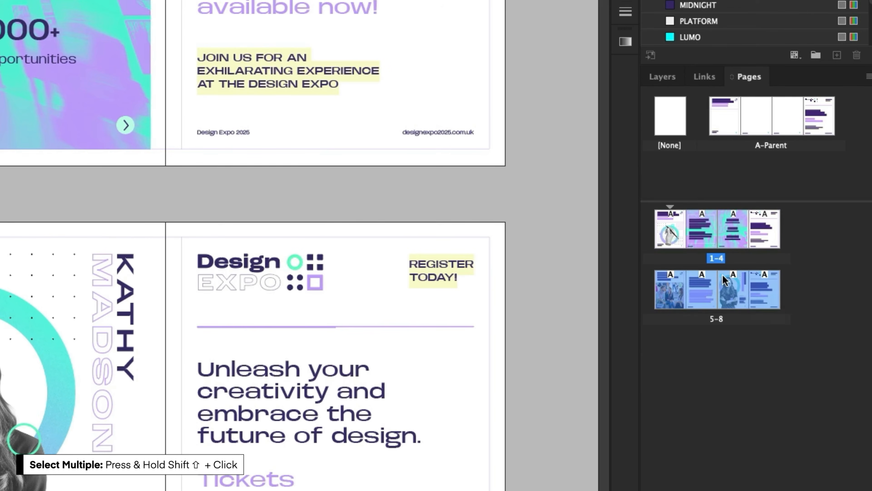
pyautogui.rightClick(731, 283)
pyautogui.click(624, 332)
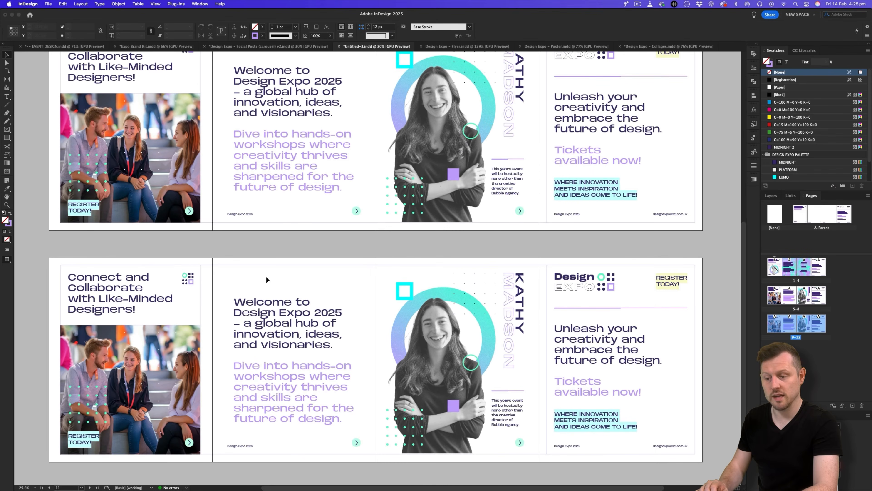
# Delete all objects on pages 10 and 11 of the copied spread, then view Social Posts.
pyautogui.moveTo(85, 270); pyautogui.dragTo(157, 403)
pyautogui.press('Delete')
pyautogui.moveTo(389, 266); pyautogui.dragTo(522, 422)
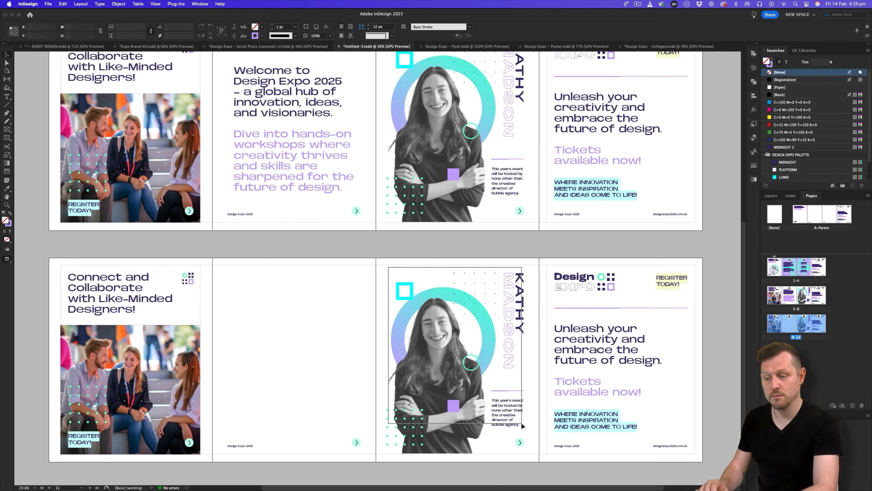
pyautogui.press('Delete')
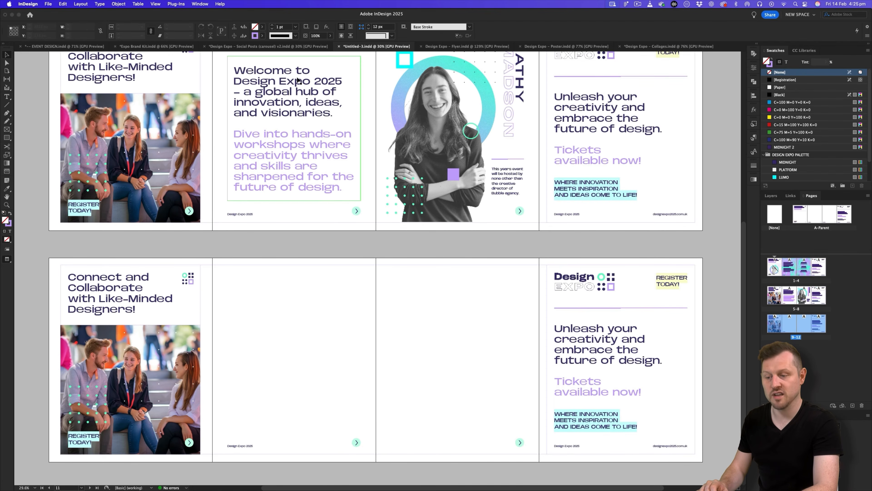
pyautogui.click(313, 47)
pyautogui.press('z')
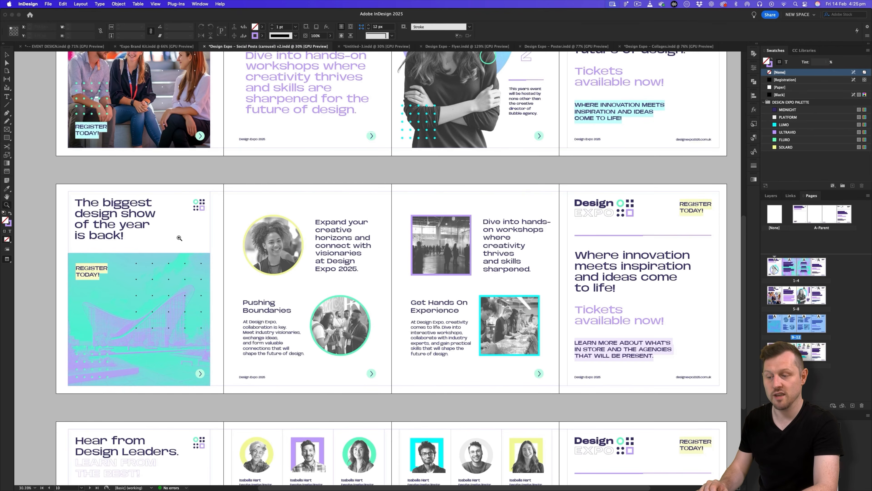
pyautogui.press('v')
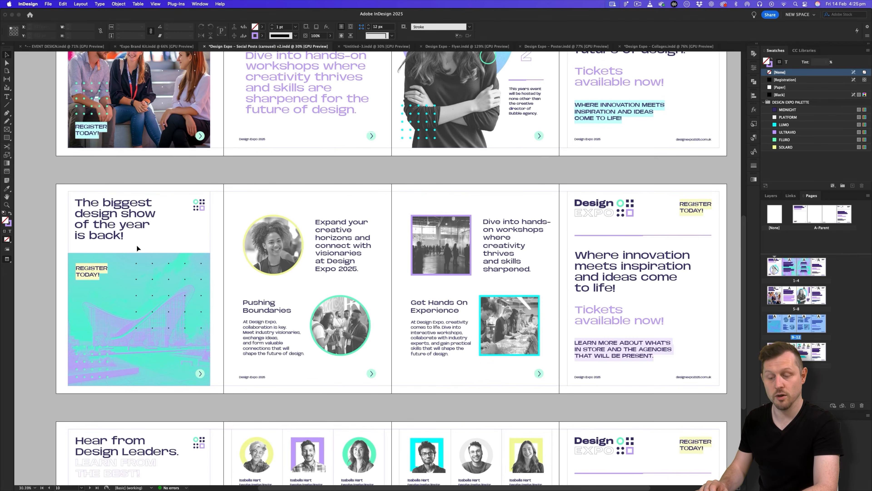
pyautogui.scroll(5, 326, 277)
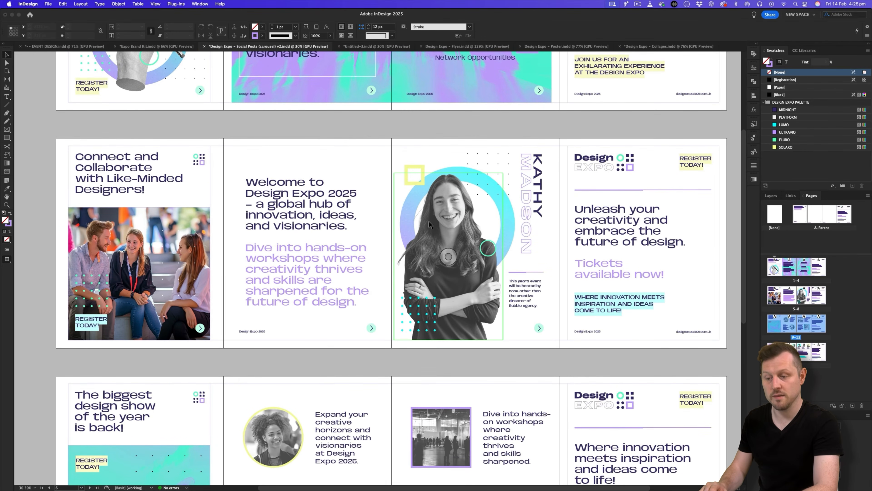
pyautogui.scroll(-5, 417, 250)
pyautogui.press('z')
pyautogui.moveTo(154, 287); pyautogui.dragTo(290, 236)
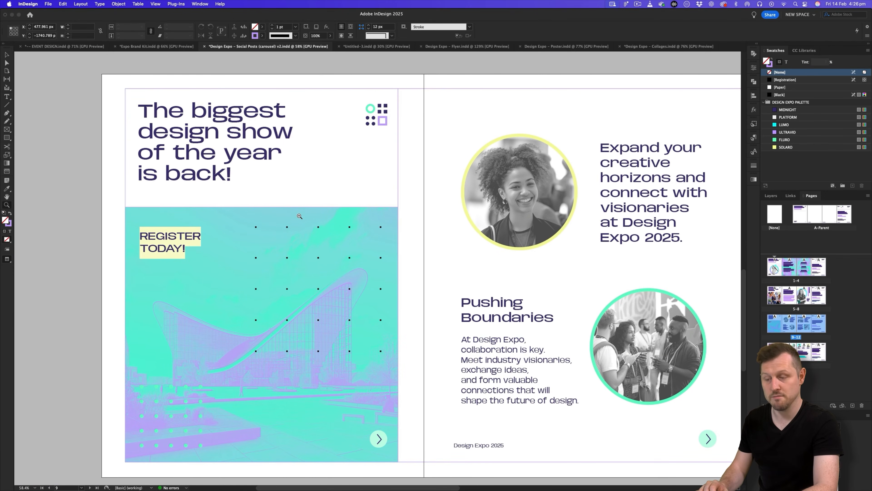
pyautogui.scroll(10, 354, 165)
pyautogui.scroll(-6, 356, 141)
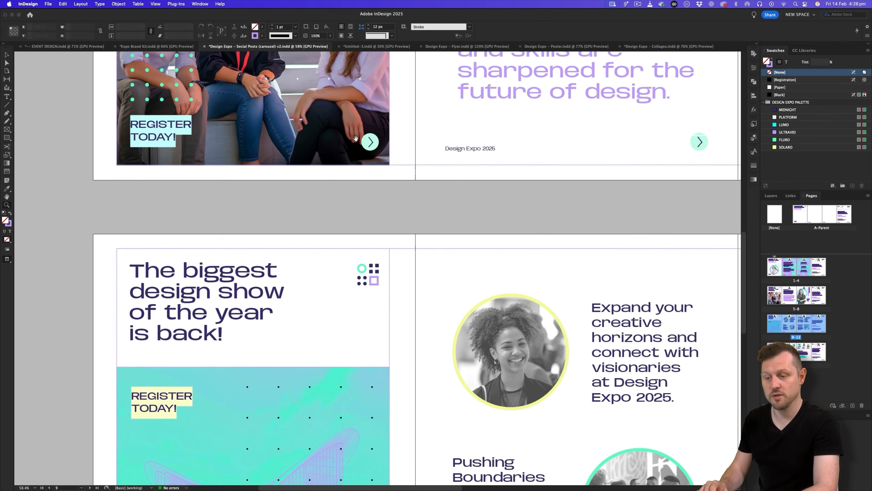
pyautogui.moveTo(325, 350); pyautogui.dragTo(353, 171)
pyautogui.moveTo(404, 206); pyautogui.dragTo(367, 222)
pyautogui.moveTo(544, 209); pyautogui.dragTo(391, 224)
pyautogui.moveTo(509, 213); pyautogui.dragTo(387, 215)
pyautogui.moveTo(484, 195); pyautogui.dragTo(418, 195)
pyautogui.moveTo(550, 159); pyautogui.dragTo(491, 213)
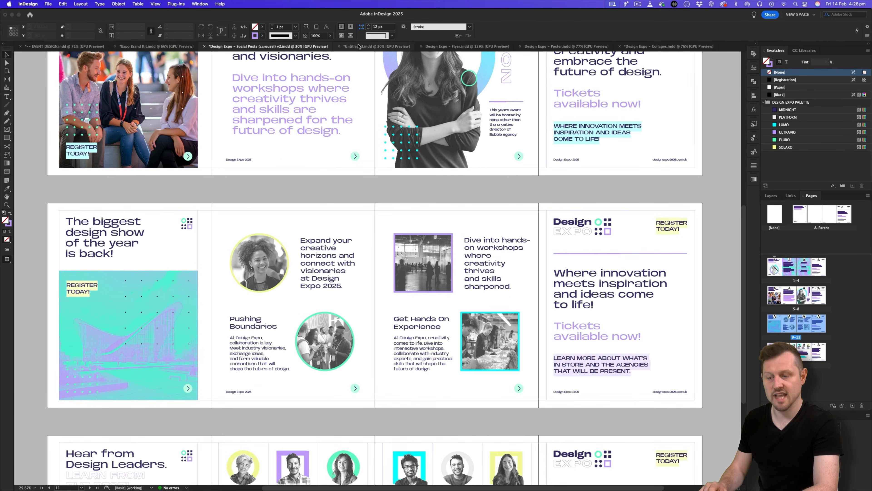
# Paste 'The biggest design show of the year is back!' from the copy deck over the old headline.
pyautogui.press('super+Tab')
pyautogui.tripleClick(224, 249)
pyautogui.press('super+c')
pyautogui.press('super+Tab')
pyautogui.press('super+v')
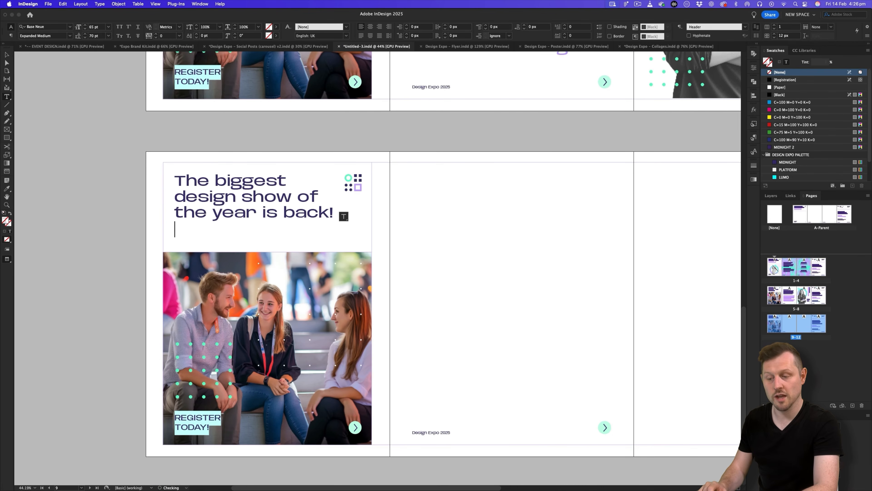
# Remove the empty trailing paragraph from the headline.
pyautogui.click(6, 55)
pyautogui.press('w')
pyautogui.moveTo(235, 212); pyautogui.dragTo(254, 212)
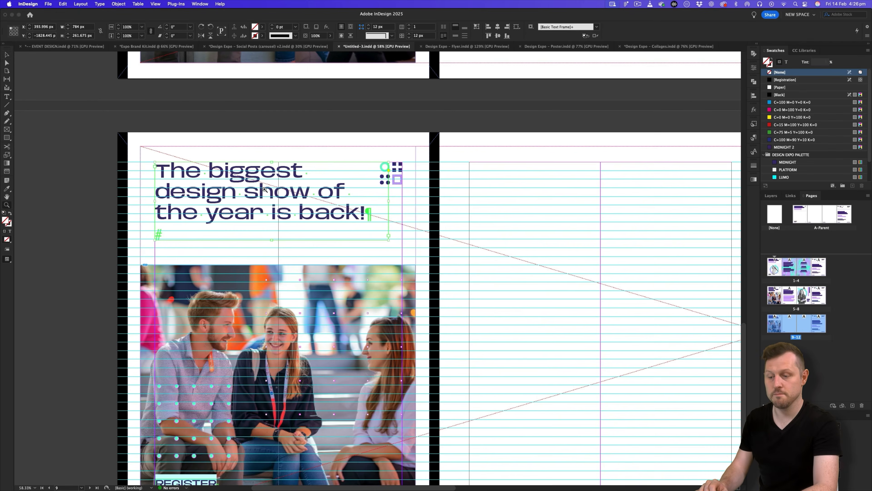
pyautogui.doubleClick(185, 232)
pyautogui.press('BackSpace')
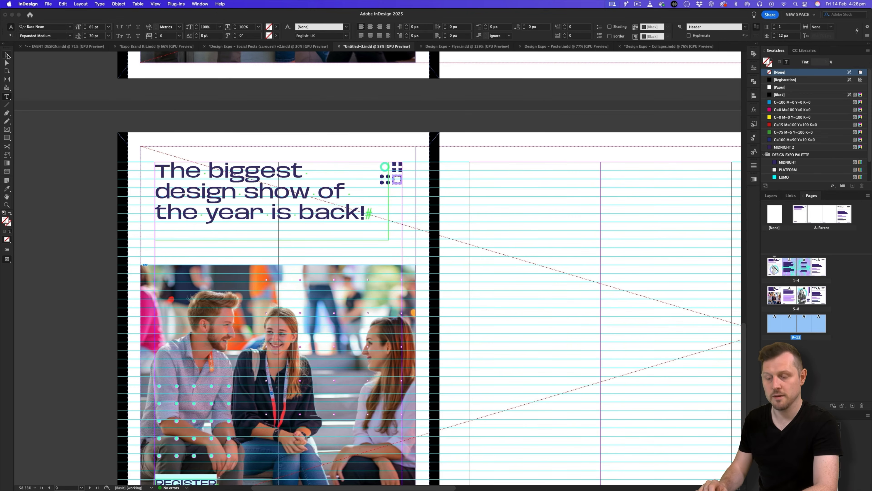
pyautogui.click(7, 55)
# Narrow the headline frame and add a line break before 'is' for four lines.
pyautogui.moveTo(389, 201); pyautogui.dragTo(343, 202)
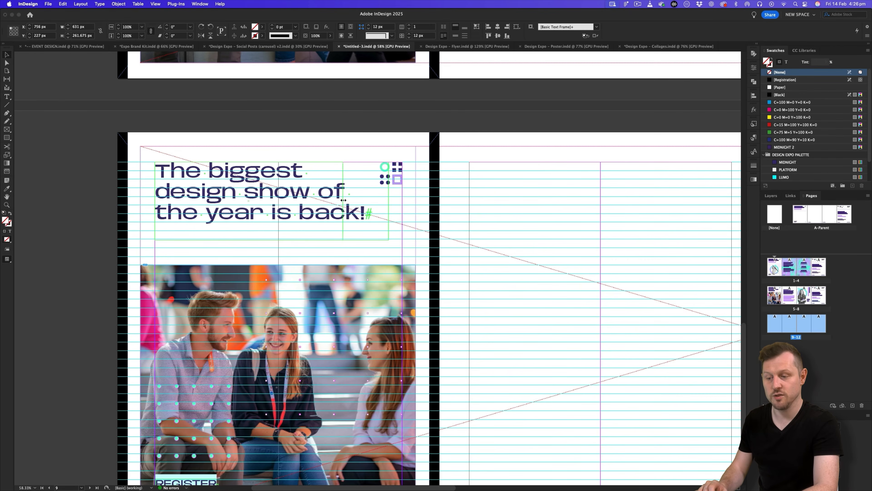
pyautogui.doubleClick(311, 211)
pyautogui.hotkey('shift', 'Return')
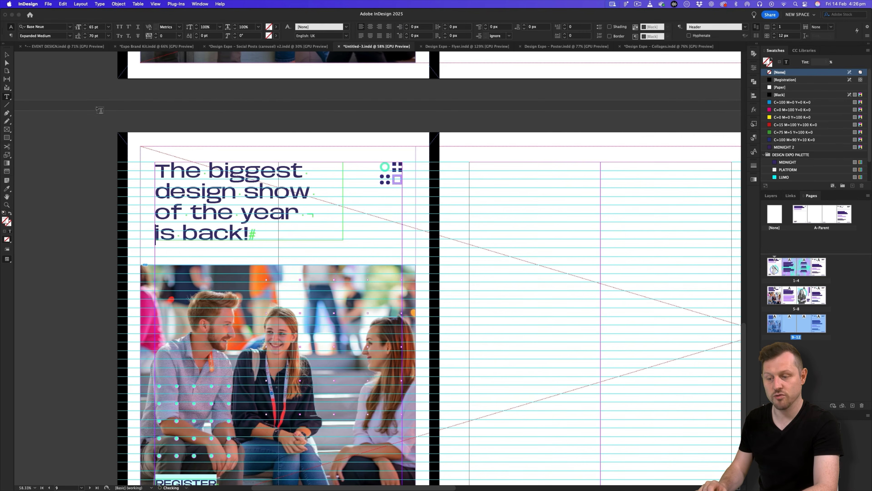
pyautogui.click(6, 55)
pyautogui.press('w')
pyautogui.press('super+shift+a')
pyautogui.moveTo(287, 308); pyautogui.dragTo(320, 227)
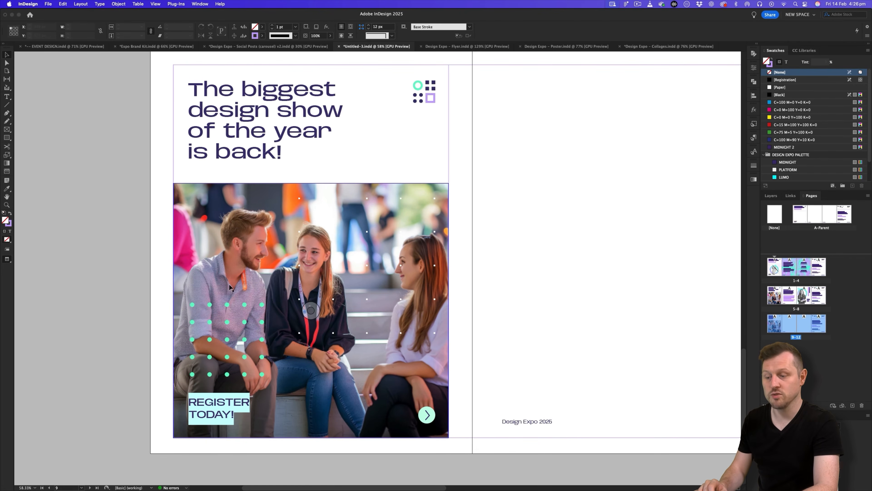
pyautogui.scroll(2, 401, 230)
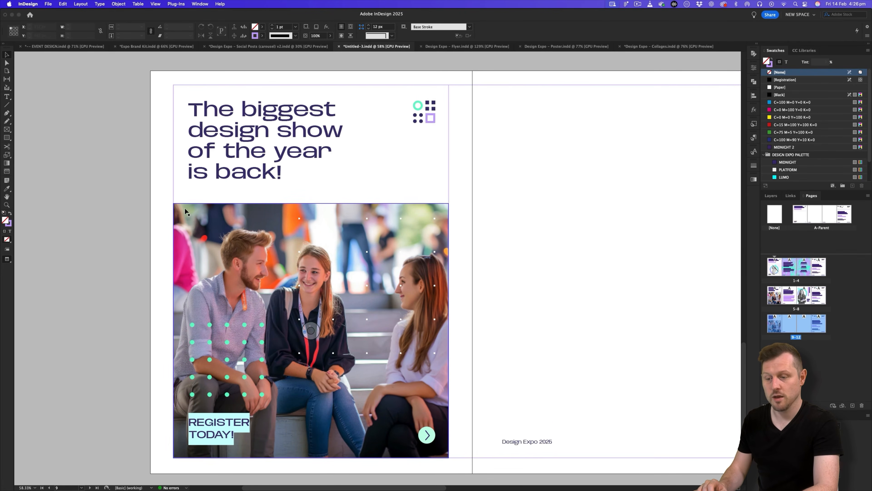
# Place Building 001 from ASSETS > 4 - Image Treatment > Gradient Map into the photo frame.
pyautogui.click(213, 221)
pyautogui.press('super+d')
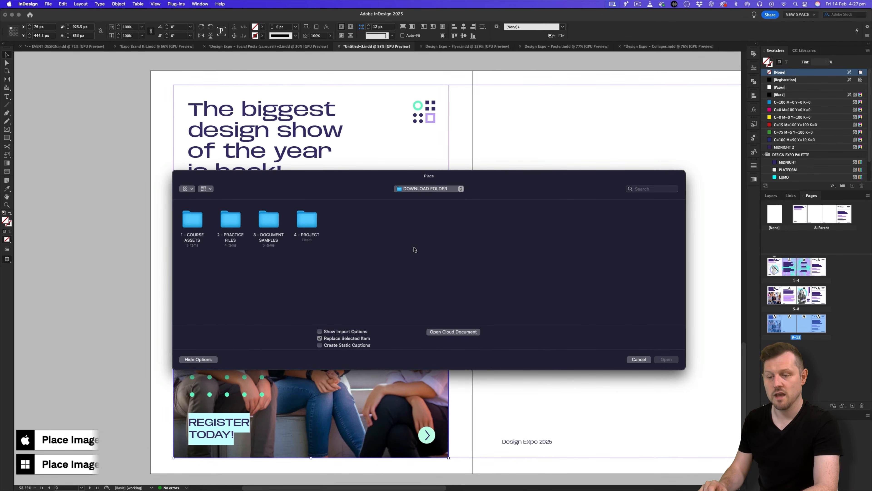
pyautogui.doubleClick(308, 220)
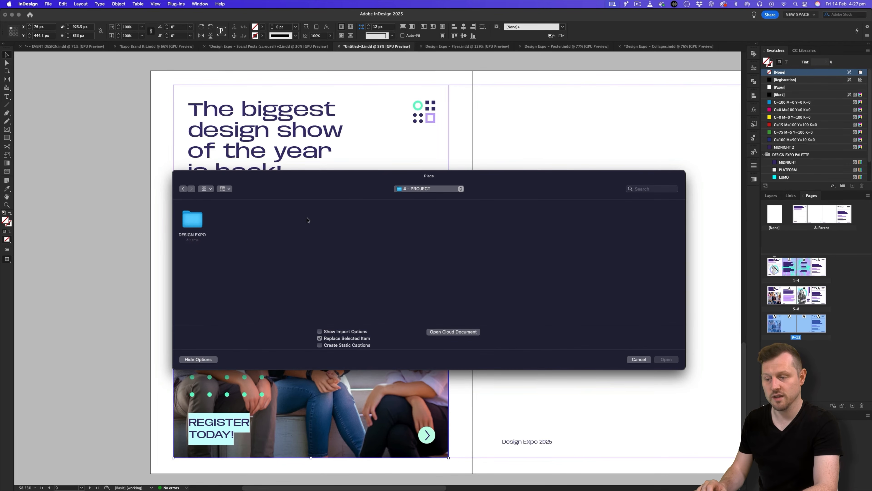
pyautogui.doubleClick(203, 225)
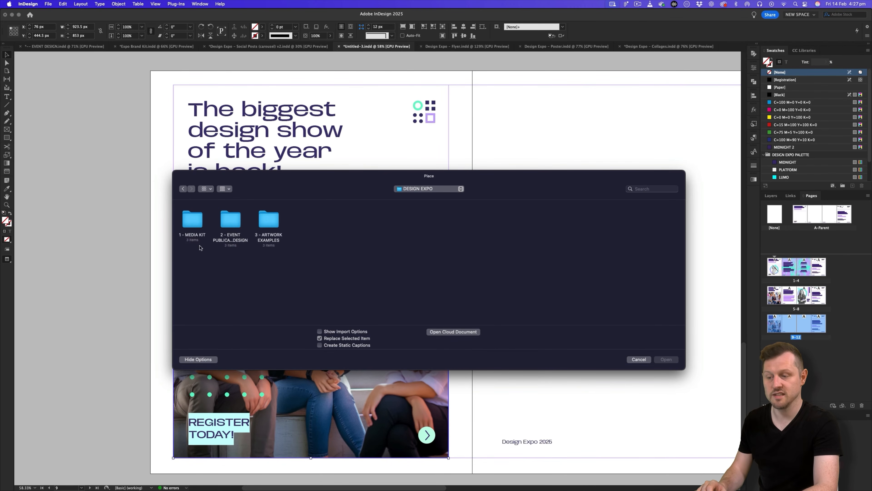
pyautogui.doubleClick(191, 225)
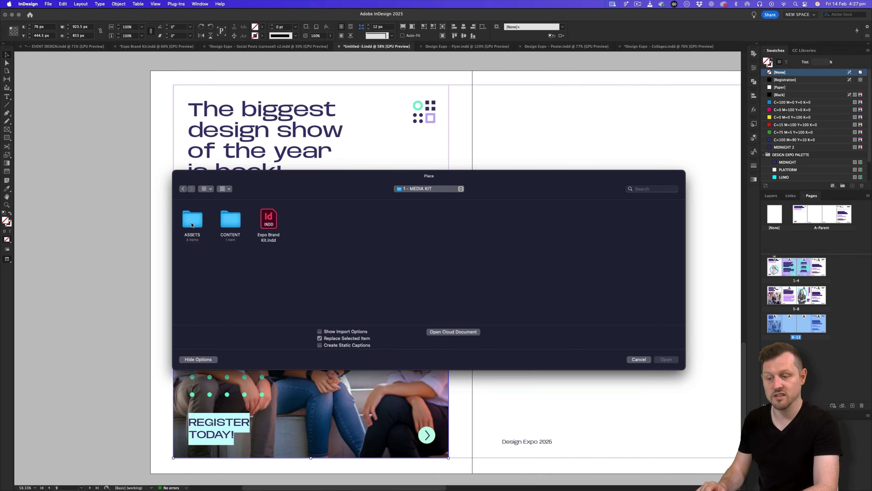
pyautogui.doubleClick(193, 221)
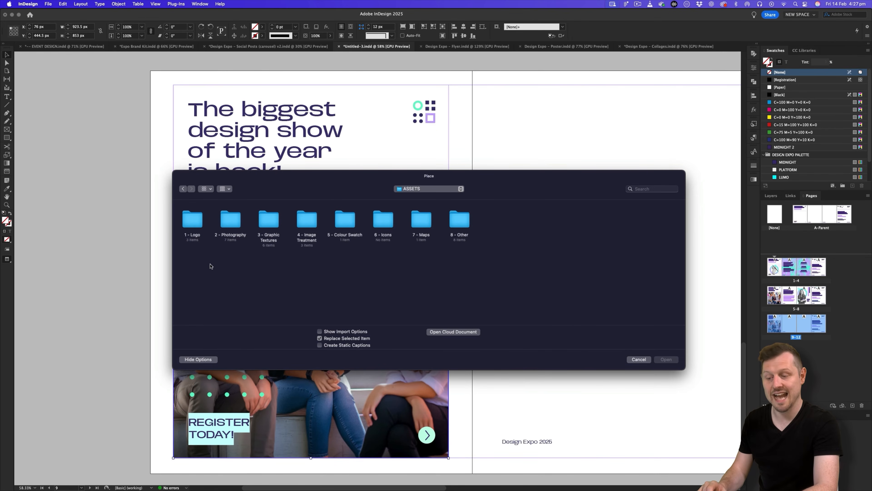
pyautogui.doubleClick(299, 234)
pyautogui.doubleClick(200, 217)
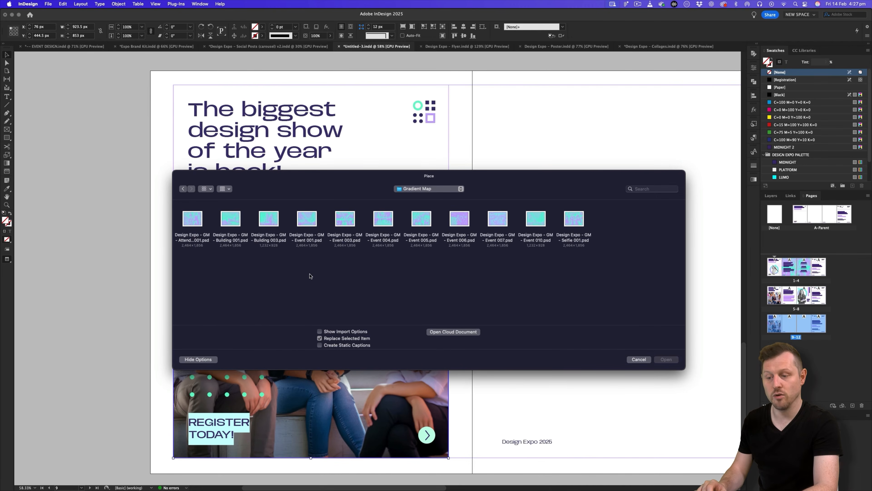
pyautogui.click(229, 224)
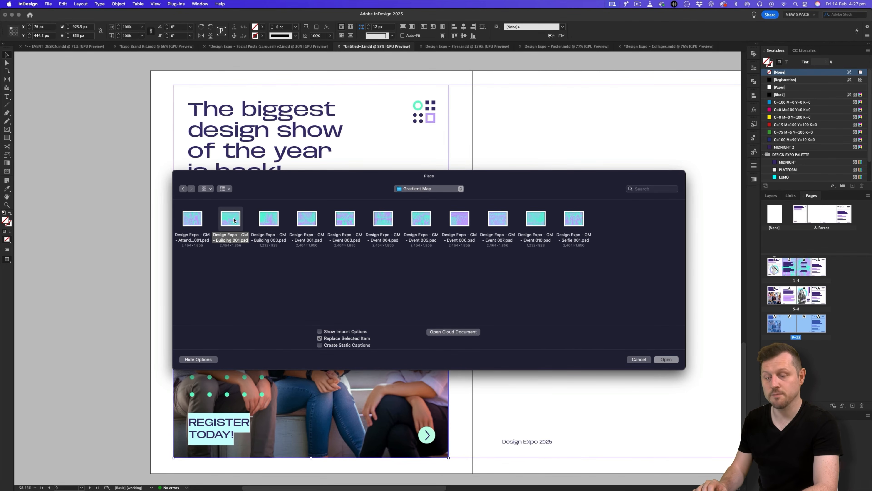
pyautogui.doubleClick(233, 220)
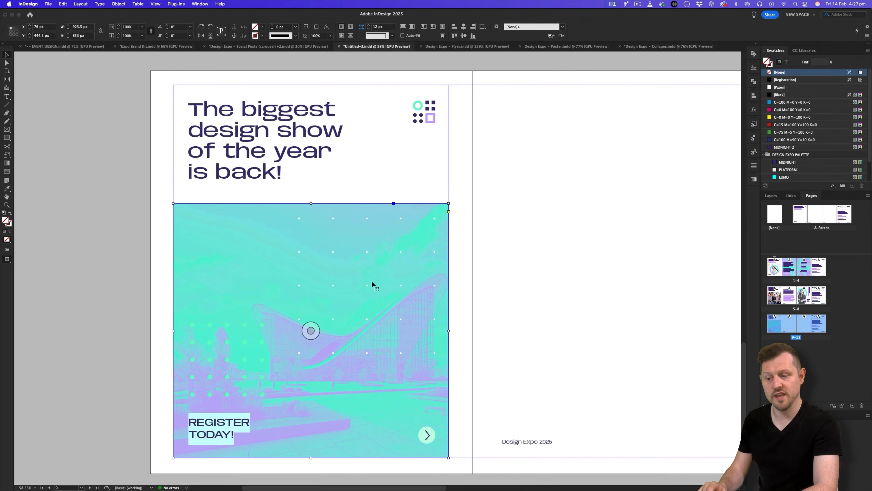
# Enlarge the building image to about 57% and nudge it left and up within the frame.
pyautogui.press('a')
pyautogui.moveTo(246, 236); pyautogui.dragTo(224, 239)
pyautogui.moveTo(466, 333); pyautogui.dragTo(475, 332)
pyautogui.hotkey('shift', 'Up')
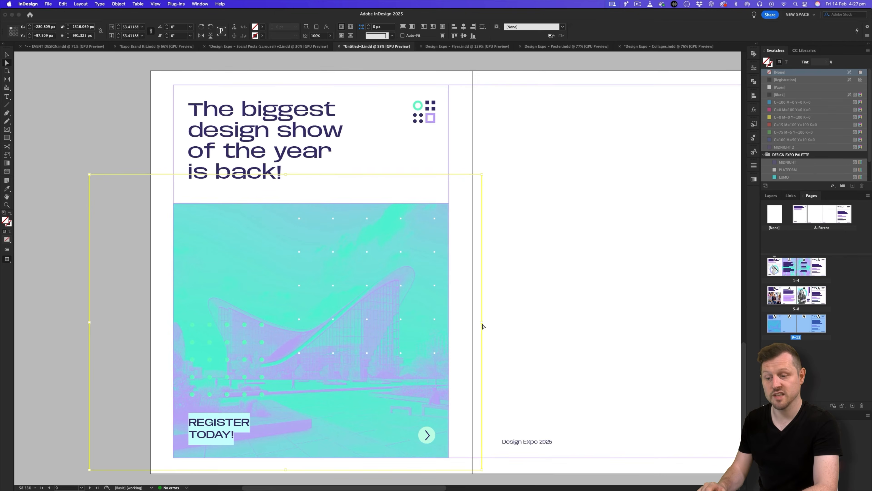
pyautogui.moveTo(484, 322); pyautogui.dragTo(496, 323)
pyautogui.press('v')
pyautogui.click(495, 319)
pyautogui.click(435, 217)
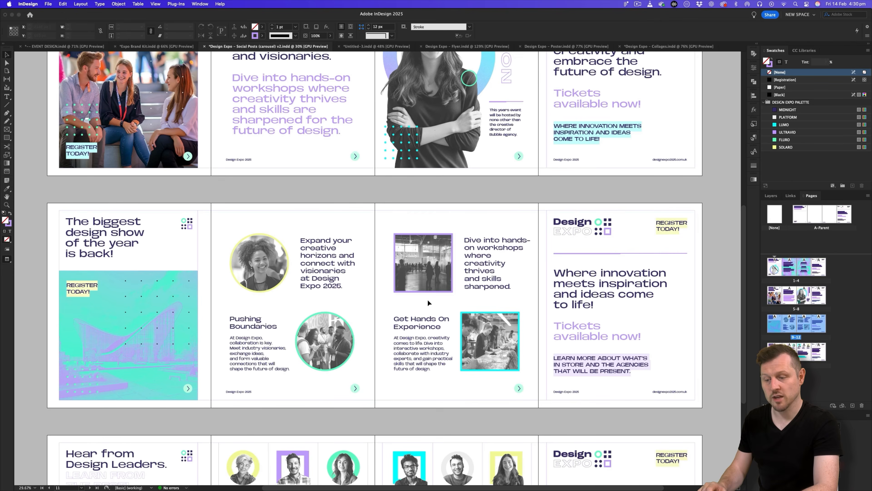
# Zoom in on the carousel pages, then return to the Untitled-3 document.
pyautogui.press('z')
pyautogui.click(390, 279)
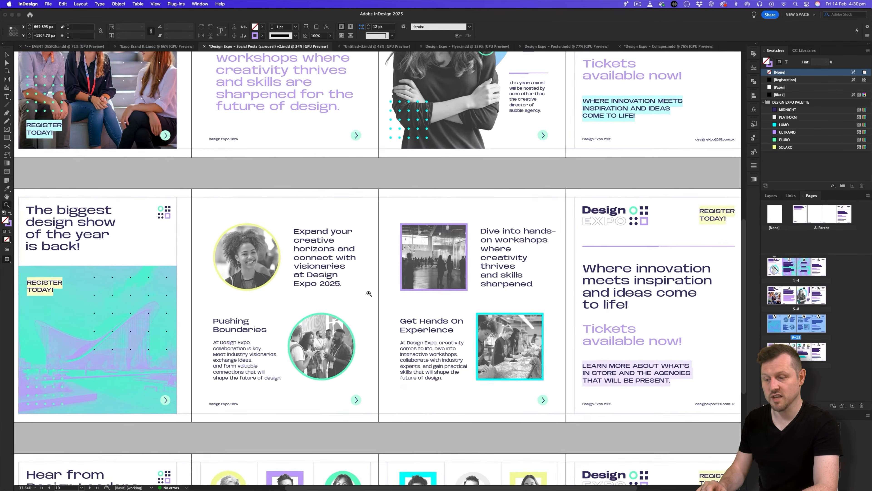
pyautogui.press('v')
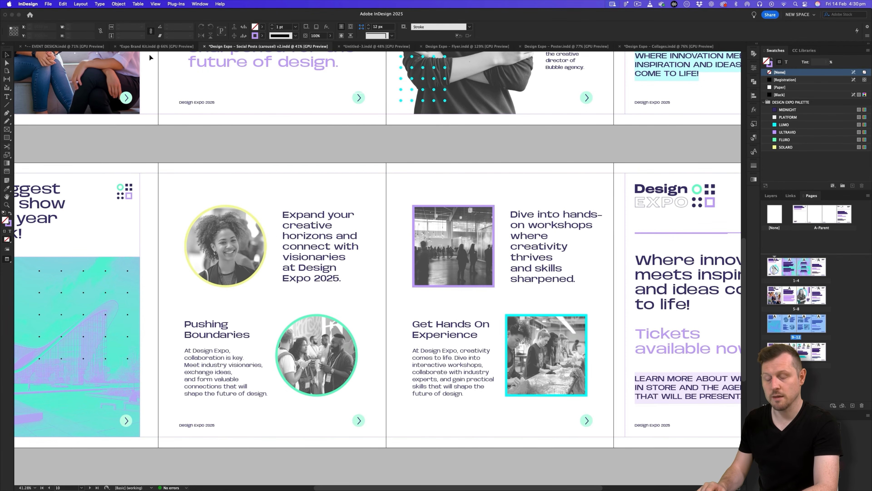
pyautogui.click(372, 46)
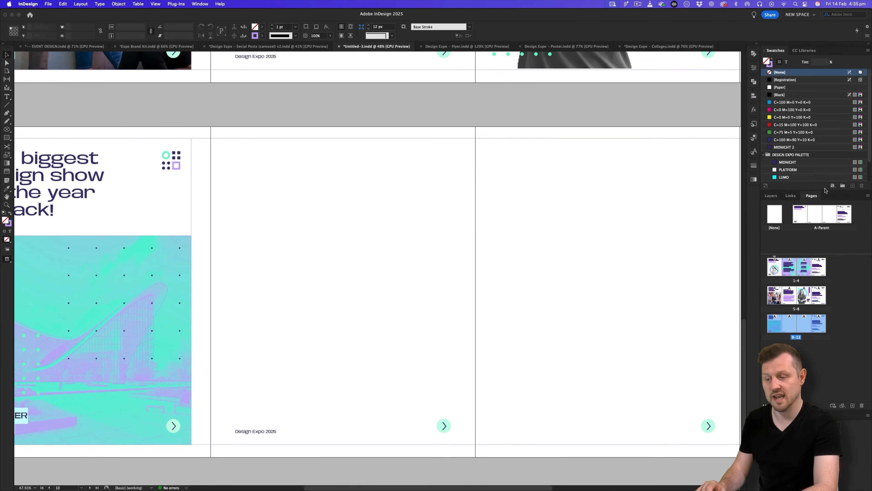
# On the BASE IMAGES layer, draw a circular image frame at the top left of page two.
pyautogui.click(770, 196)
pyautogui.click(789, 235)
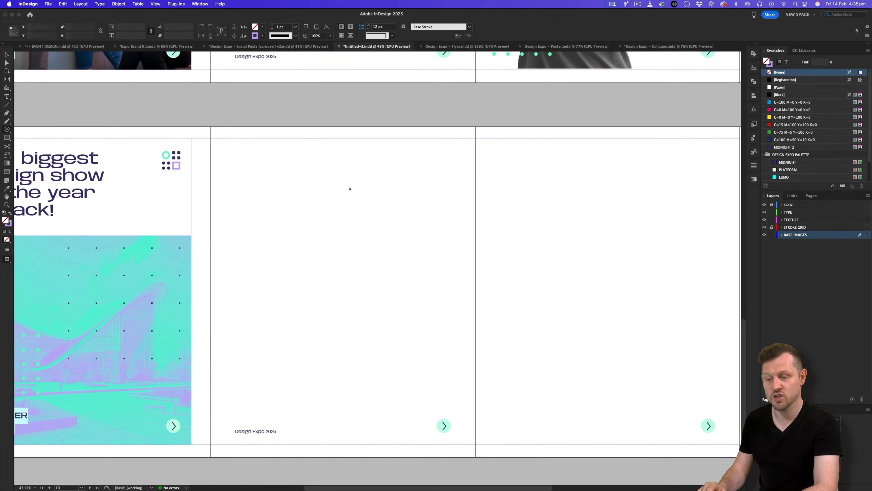
pyautogui.press('w')
pyautogui.moveTo(239, 181); pyautogui.dragTo(348, 279)
pyautogui.press('v')
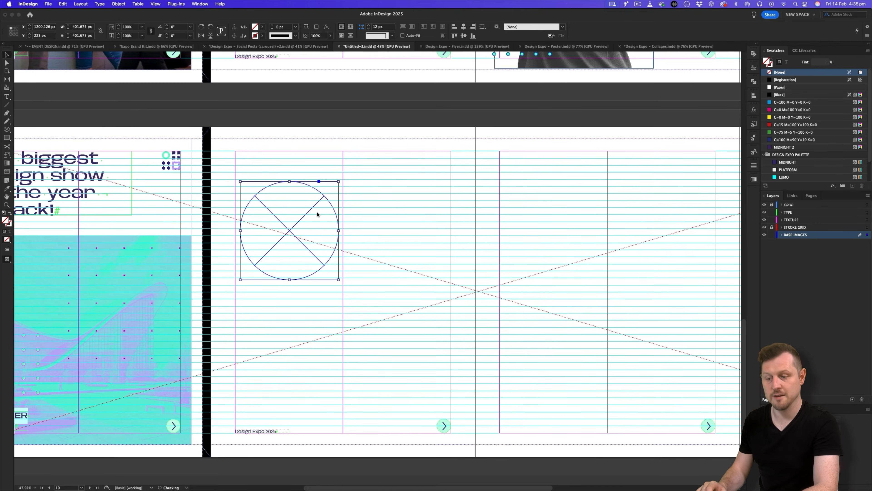
pyautogui.press('super+d')
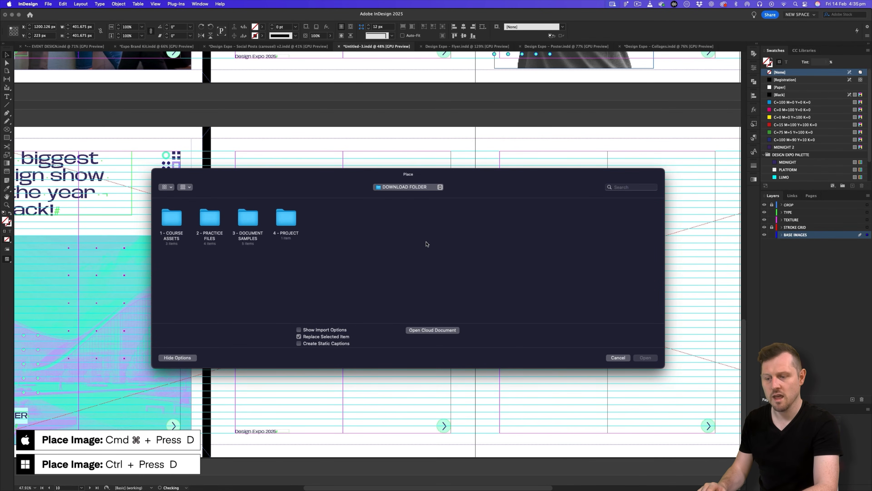
# Place the first photo from 4 - Image Treatment > GreyScale > Photography into the circle frame.
pyautogui.doubleClick(285, 220)
pyautogui.doubleClick(166, 219)
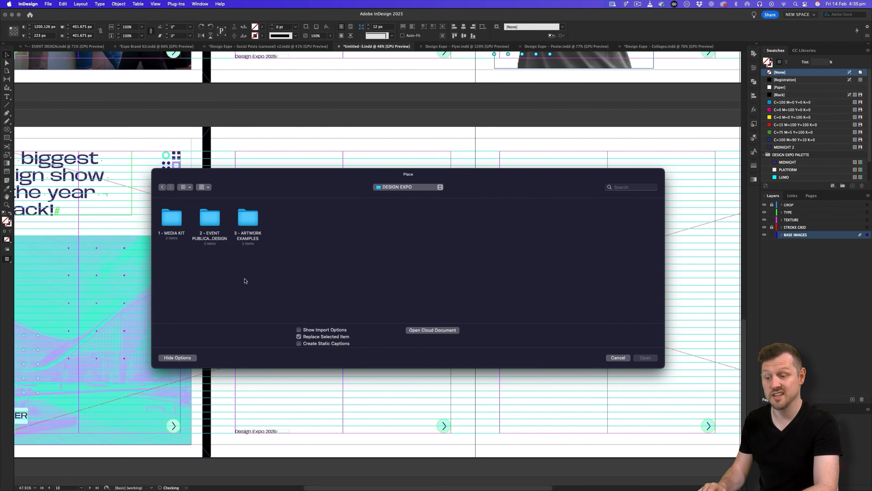
pyautogui.doubleClick(175, 222)
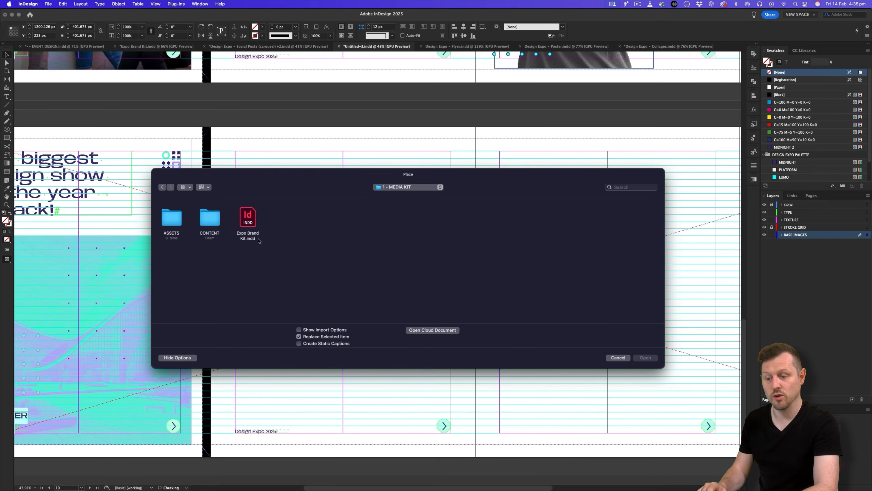
pyautogui.doubleClick(163, 216)
pyautogui.doubleClick(290, 226)
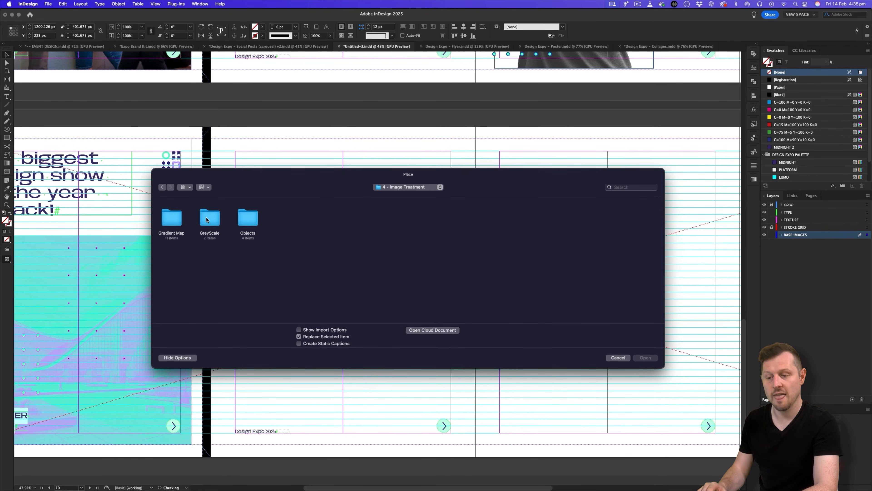
pyautogui.doubleClick(207, 220)
pyautogui.doubleClick(210, 217)
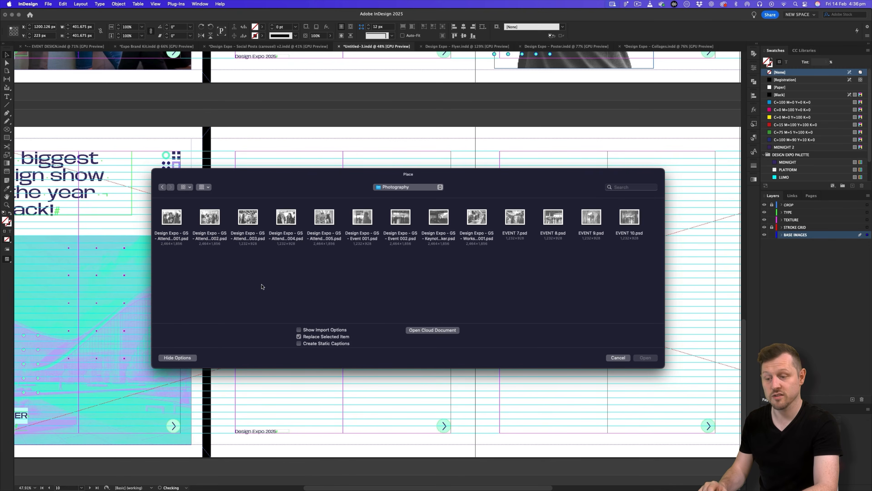
pyautogui.doubleClick(172, 217)
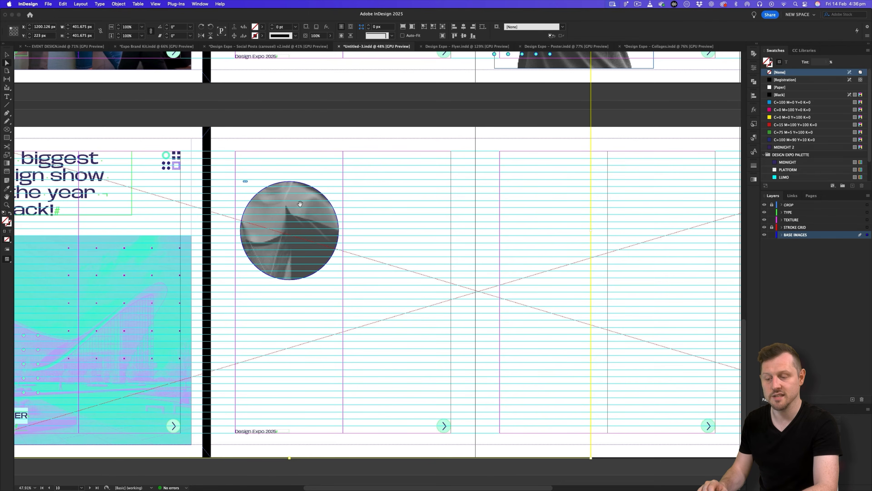
# Shrink and nudge the greyscale photo so the smiling woman sits within the circle.
pyautogui.click(314, 228)
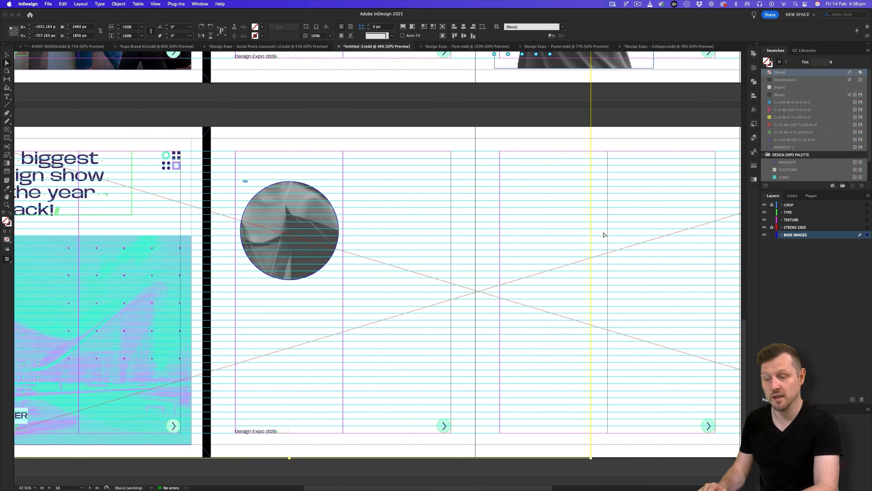
pyautogui.moveTo(590, 227); pyautogui.dragTo(415, 230)
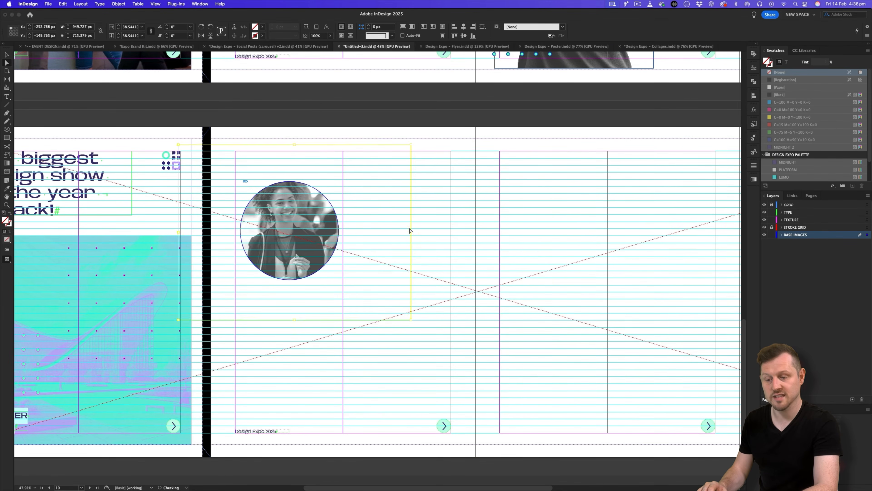
pyautogui.press('w')
pyautogui.hotkey('shift', 'Down')
pyautogui.hotkey('shift', 'Down')
pyautogui.hotkey('shift', 'Right')
pyautogui.hotkey('shift', 'Right')
pyautogui.hotkey('shift', 'Down')
pyautogui.hotkey('shift', 'Down')
pyautogui.hotkey('shift', 'Down')
pyautogui.hotkey('shift', 'Down')
pyautogui.hotkey('shift', 'Down')
pyautogui.hotkey('shift', 'Down')
pyautogui.hotkey('shift', 'Down')
pyautogui.hotkey('shift', 'Down')
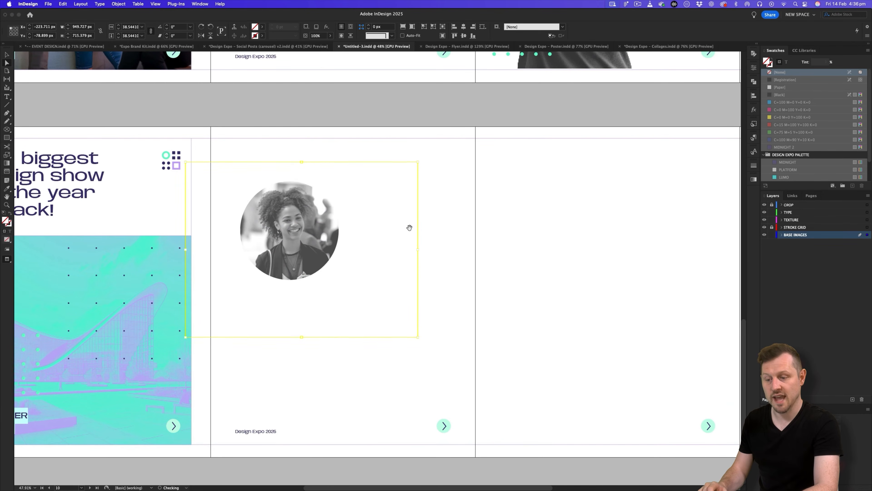
pyautogui.hotkey('shift', 'Left')
pyautogui.press('v')
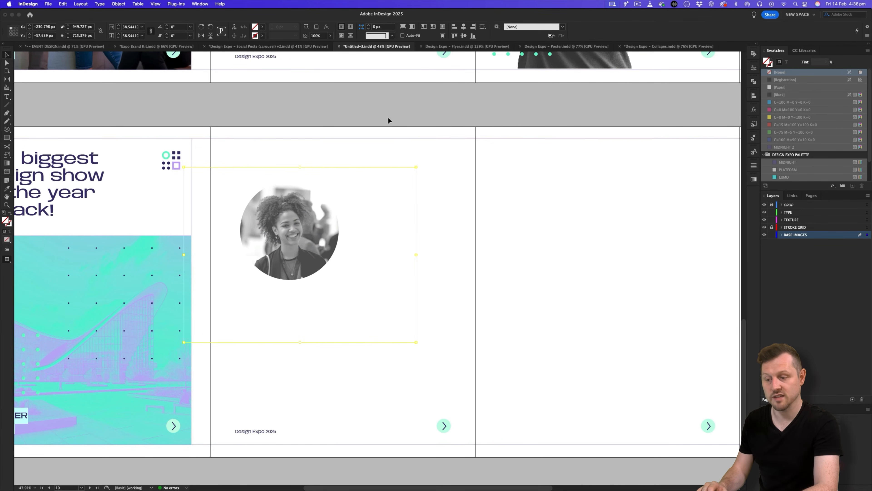
pyautogui.click(388, 117)
pyautogui.click(788, 212)
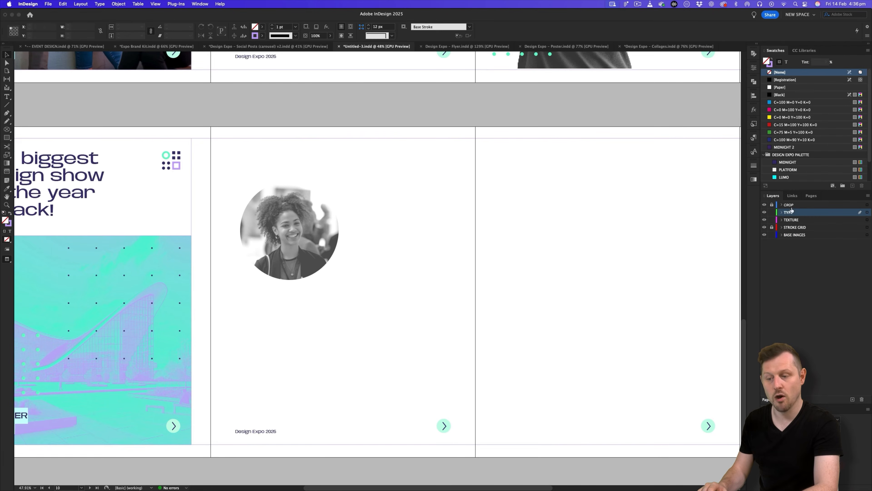
# Draw a text frame right of the circle, spanning from the circle to the column edge.
pyautogui.press('t')
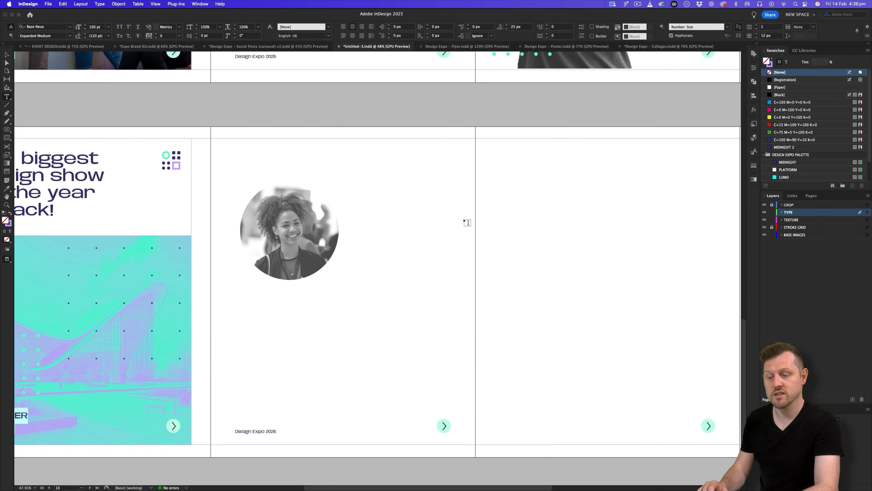
pyautogui.press('w')
pyautogui.moveTo(351, 180); pyautogui.dragTo(443, 276)
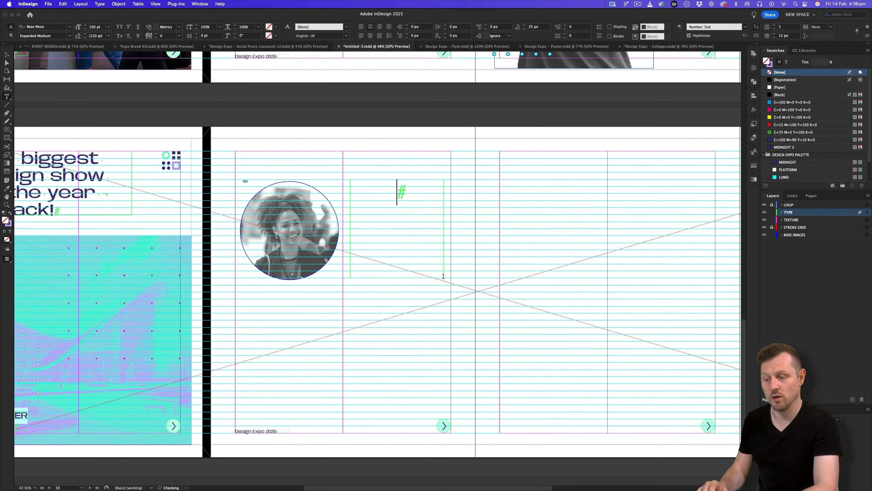
pyautogui.press('Escape')
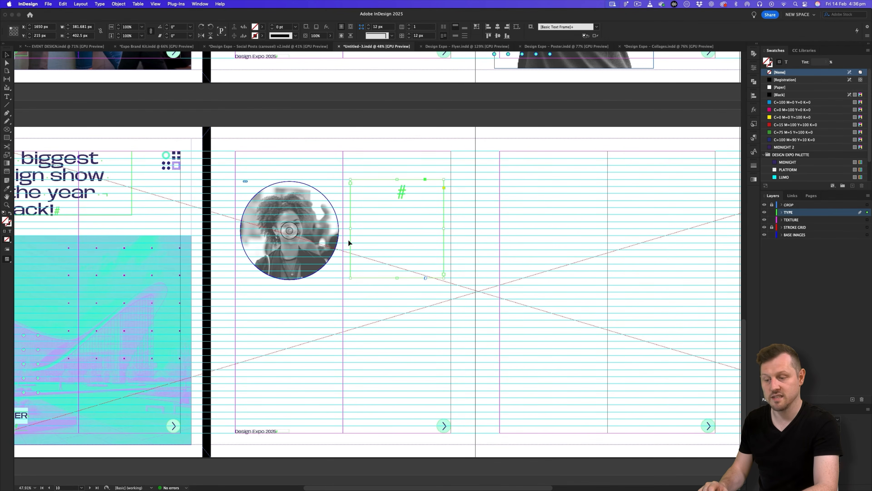
pyautogui.moveTo(350, 229); pyautogui.dragTo(346, 229)
pyautogui.moveTo(342, 229); pyautogui.dragTo(343, 229)
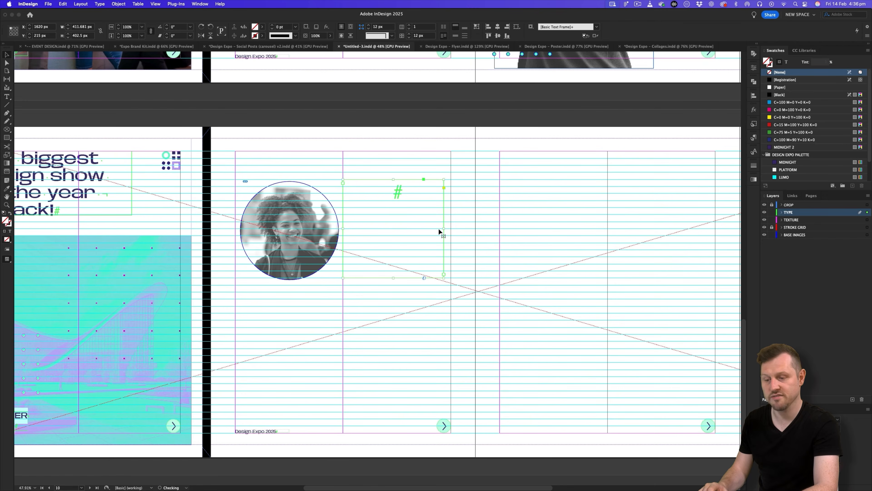
pyautogui.moveTo(444, 228); pyautogui.dragTo(451, 228)
pyautogui.doubleClick(410, 203)
# Copy the Page 2 copy from the Google Slides deck.
pyautogui.press('super+Tab')
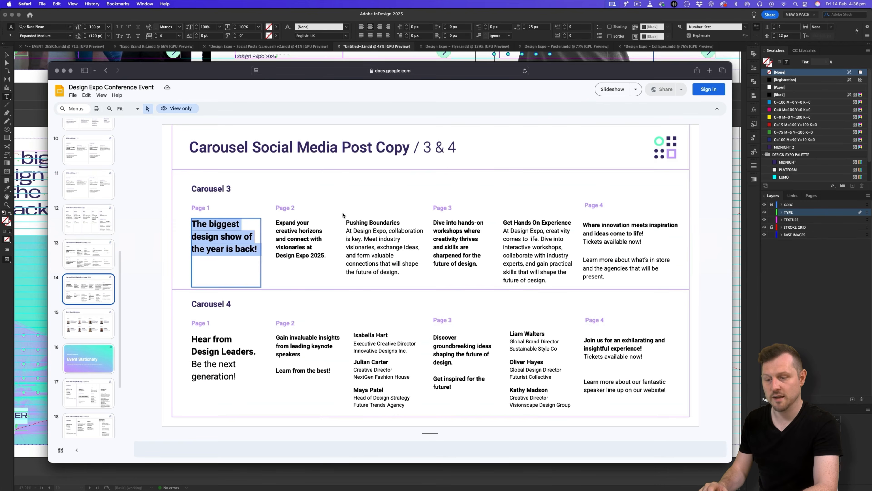
pyautogui.click(299, 225)
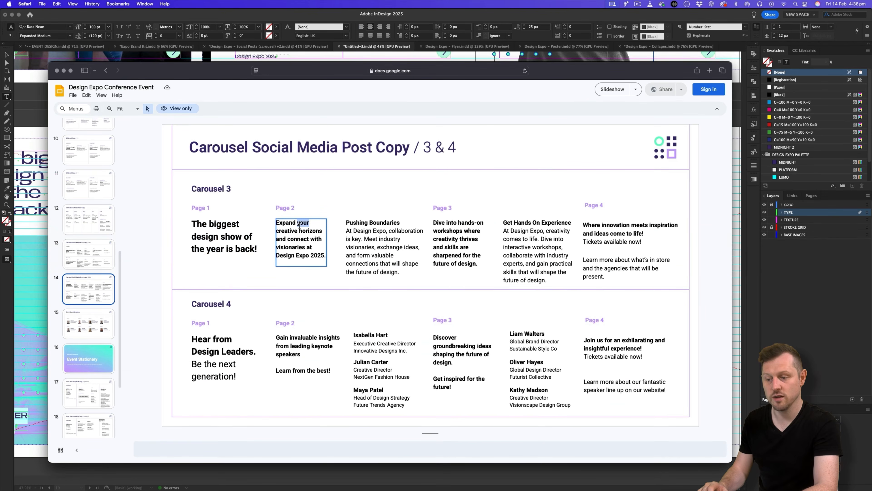
pyautogui.press('super+a')
pyautogui.press('super+c')
pyautogui.press('super+Tab')
# Paste the Page 2 copy into the new frame and apply the Basic Paragraph style.
pyautogui.click(390, 197)
pyautogui.press('super+v')
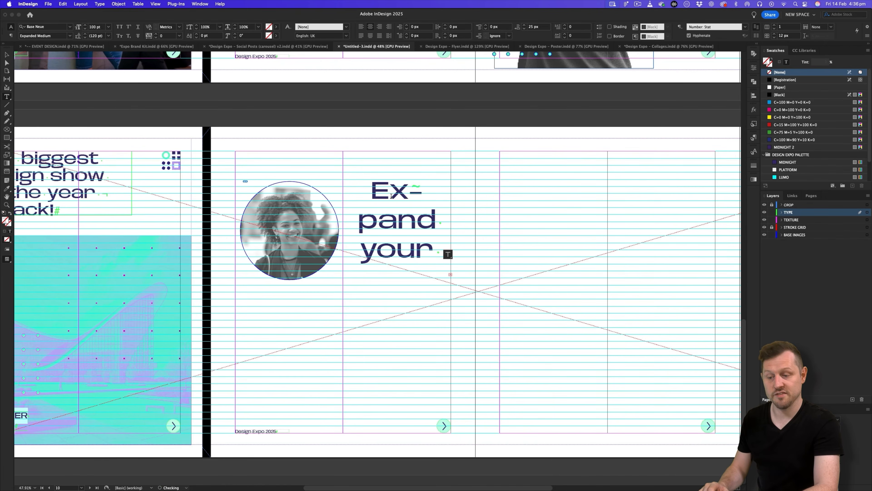
pyautogui.press('super+a')
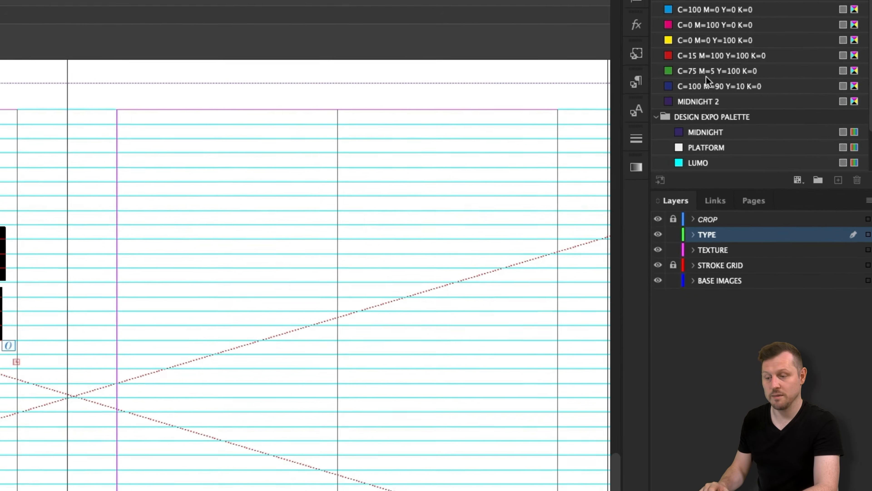
pyautogui.click(625, 78)
pyautogui.click(500, 106)
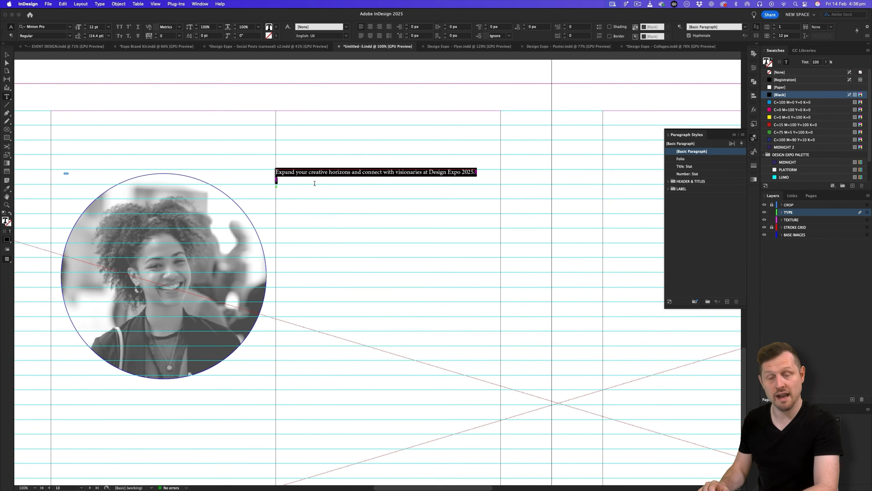
pyautogui.click(306, 181)
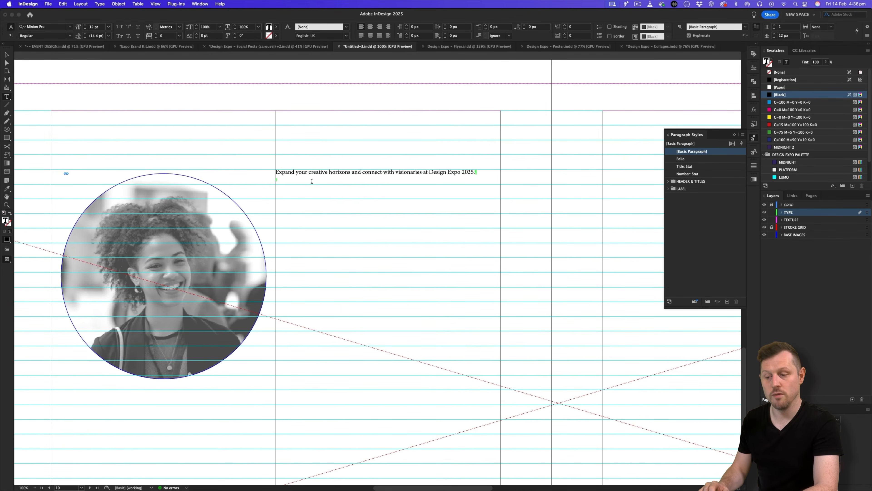
# Set the headline text to 42 pt with 50 pt leading.
pyautogui.press('super+a')
pyautogui.click(96, 27)
pyautogui.write('42')
pyautogui.press('Tab')
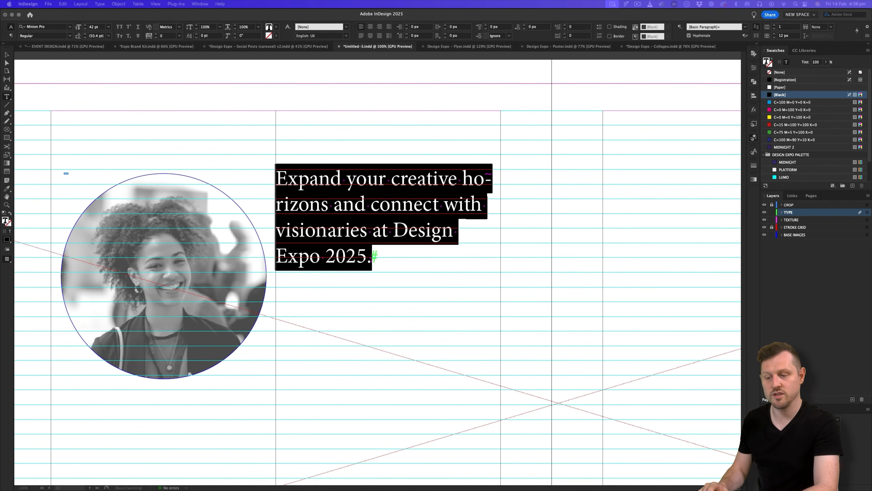
pyautogui.write('50')
pyautogui.press('Return')
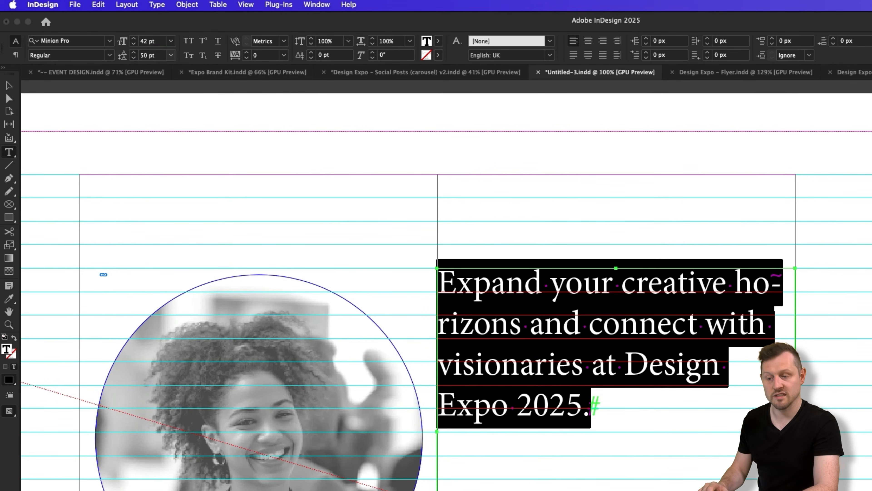
# Make the headline Base Neue Expanded Medium in MIDNIGHT with hyphenation turned off.
pyautogui.click(91, 42)
pyautogui.write('base')
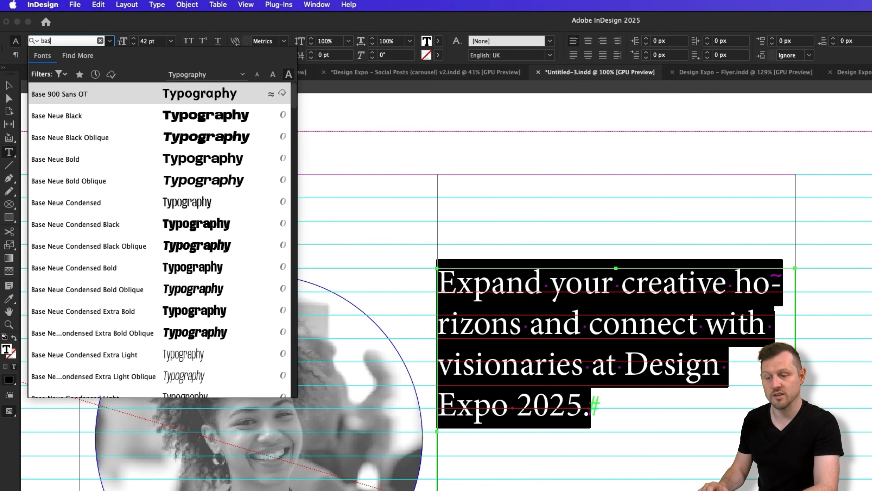
pyautogui.click(98, 118)
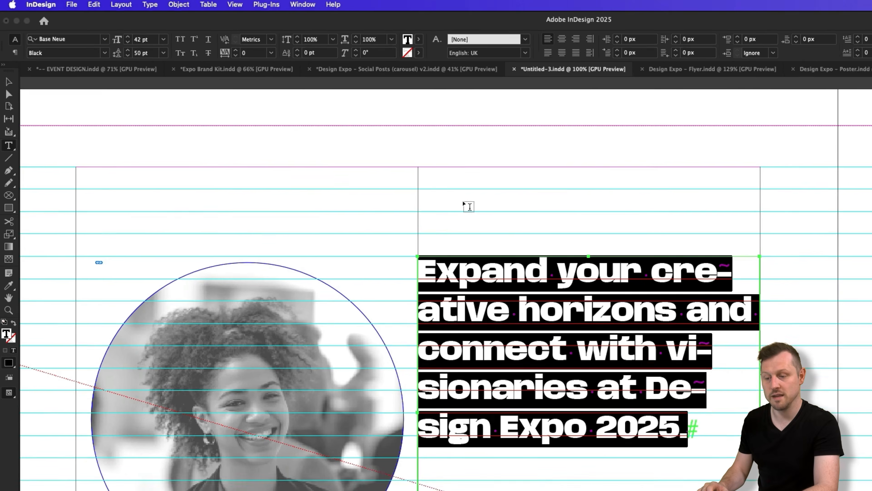
pyautogui.click(68, 55)
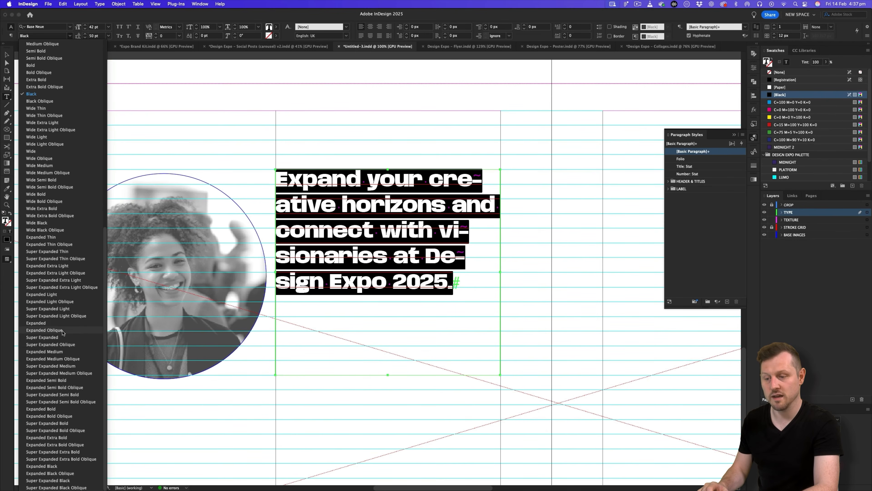
pyautogui.click(65, 352)
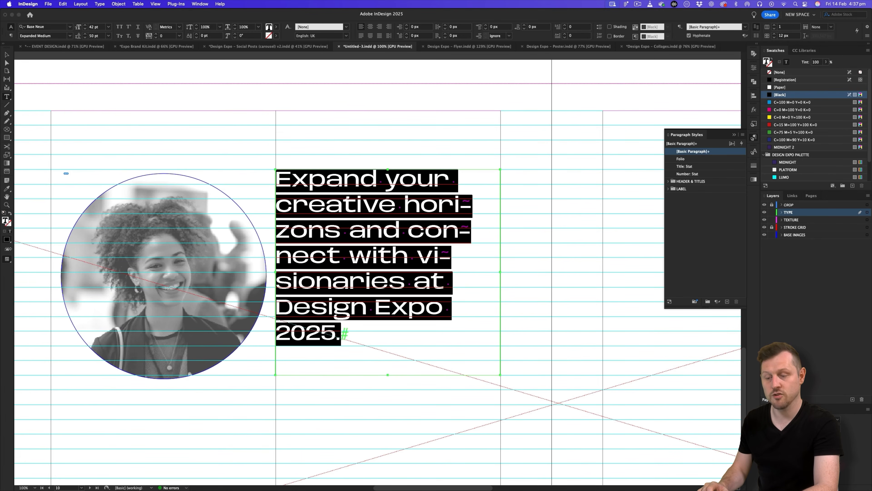
pyautogui.click(788, 162)
pyautogui.click(10, 37)
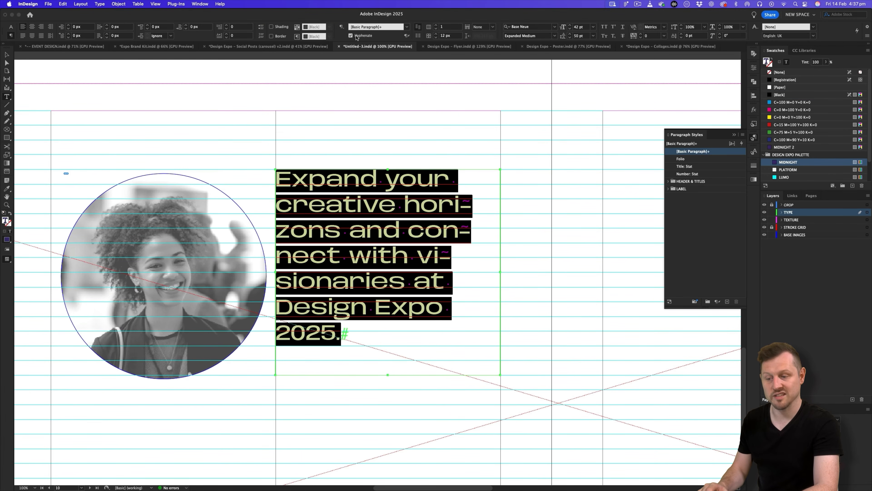
pyautogui.click(349, 35)
pyautogui.press('Escape')
pyautogui.press('super+Tab')
pyautogui.press('super+Tab')
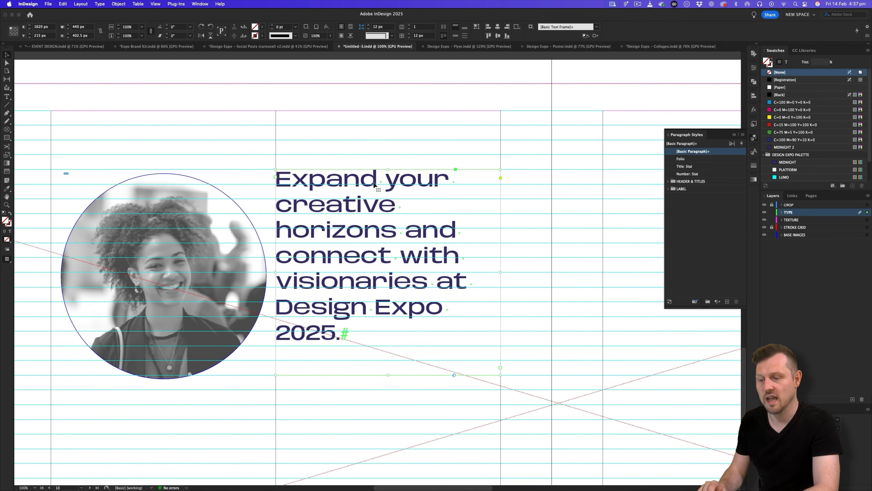
pyautogui.scroll(-2, 374, 185)
# Give the headline text frame a 50 px left inset in Text Frame Options.
pyautogui.click(428, 155)
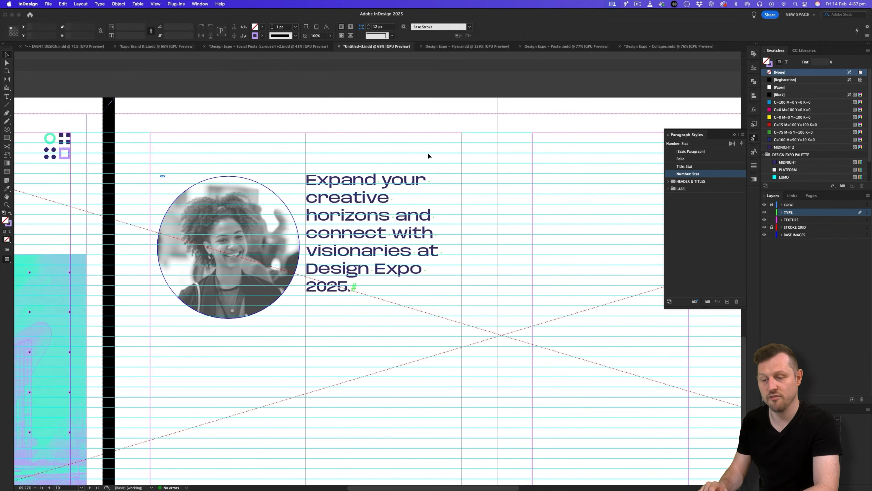
pyautogui.scroll(-2, 428, 153)
pyautogui.click(406, 174)
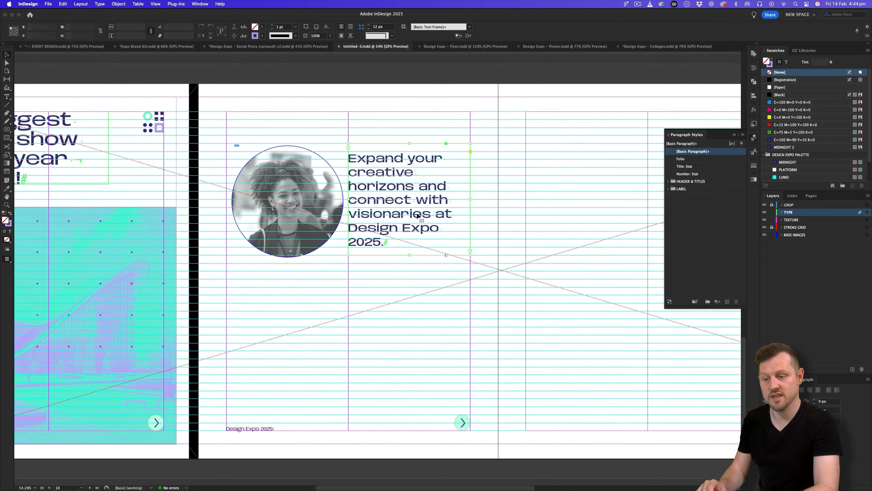
pyautogui.rightClick(417, 214)
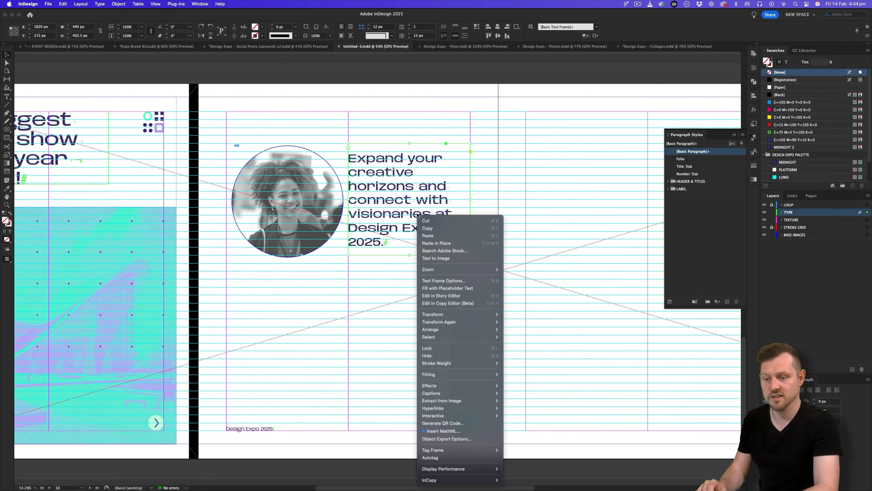
pyautogui.click(447, 280)
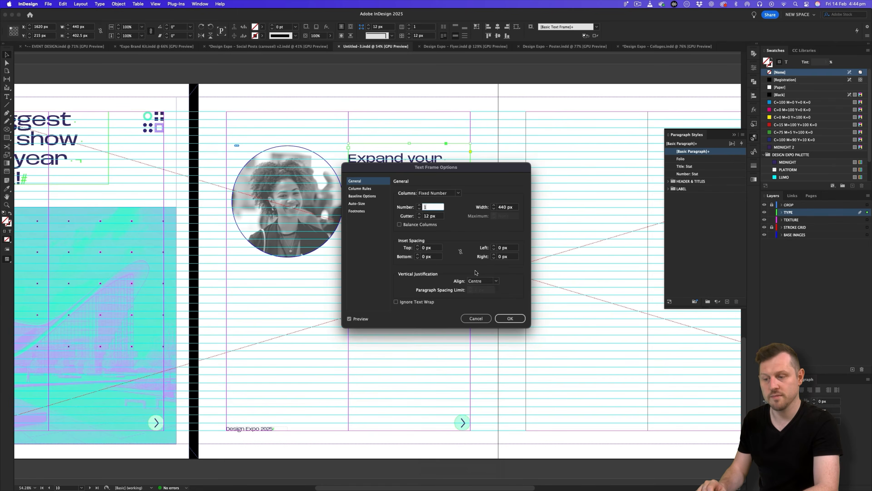
pyautogui.click(461, 252)
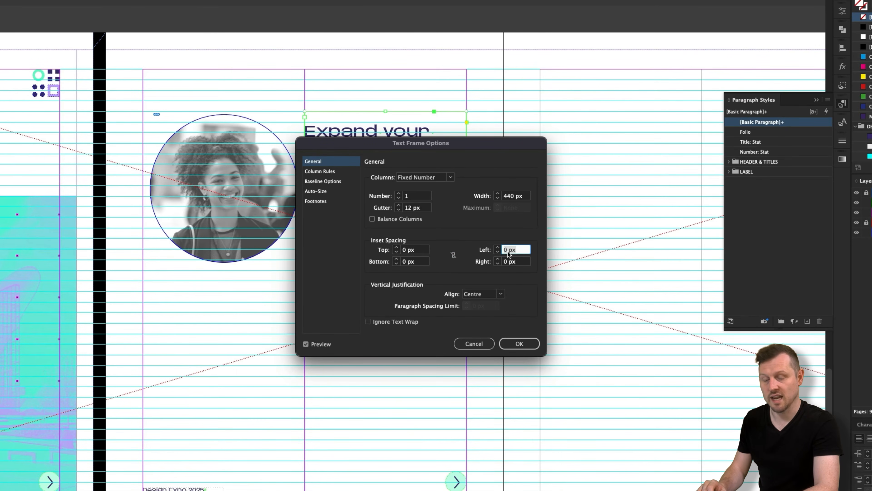
pyautogui.click(526, 343)
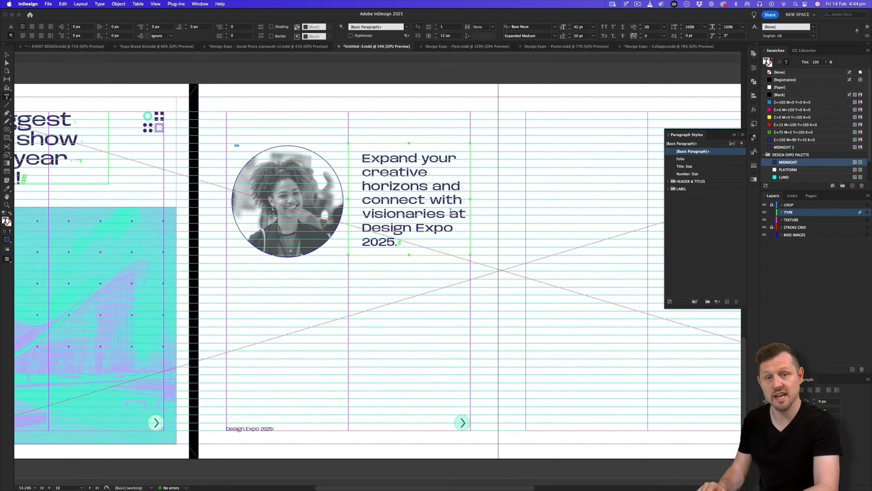
# Insert a line break so 'at Design Expo 2025.' starts a new line.
pyautogui.click(450, 211)
pyautogui.hotkey('shift', 'Return')
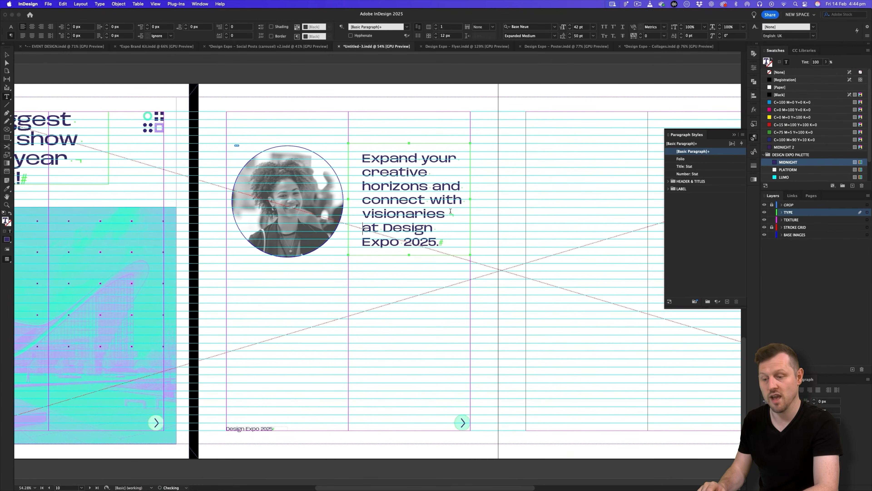
pyautogui.click(8, 55)
# Duplicate the circle photo down-right and the headline down-left, below the originals.
pyautogui.click(140, 83)
pyautogui.press('w')
pyautogui.press('z')
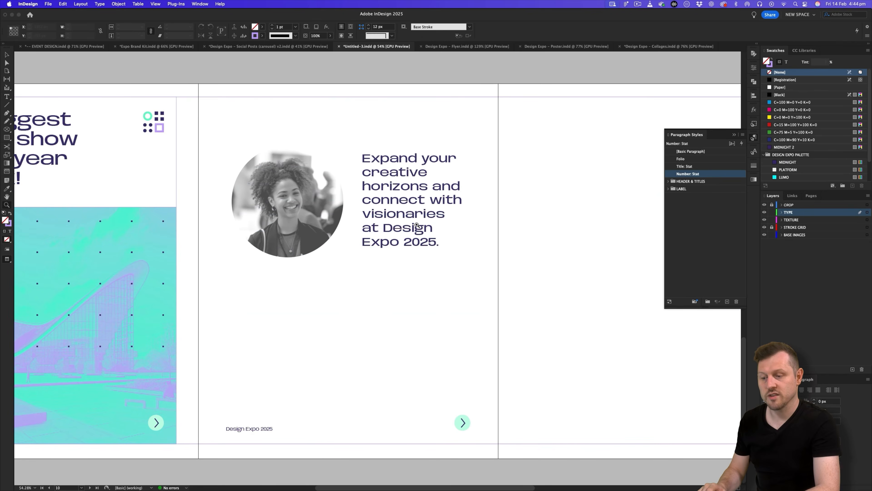
pyautogui.moveTo(416, 225); pyautogui.dragTo(440, 212)
pyautogui.hscroll(-3, 440, 212)
pyautogui.press('v')
pyautogui.press('w')
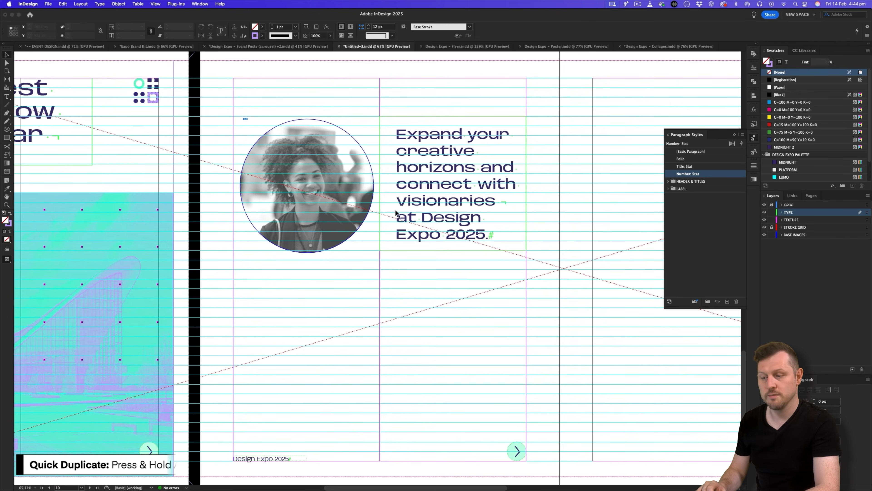
pyautogui.moveTo(362, 168); pyautogui.dragTo(500, 340)
pyautogui.moveTo(481, 171); pyautogui.dragTo(329, 350)
# Nudge both copies up together, then select the image in the lower circle.
pyautogui.keyDown('shift'); pyautogui.click(451, 304); pyautogui.keyUp('shift')
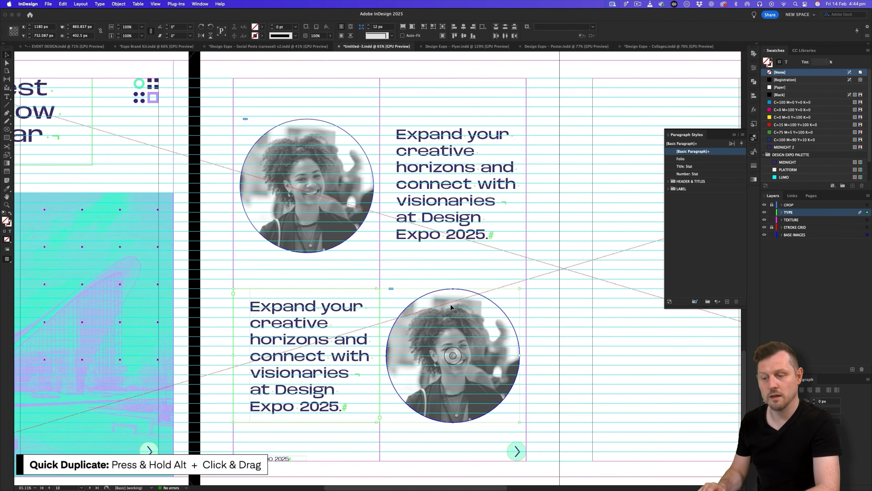
pyautogui.hotkey('shift', 'Up')
pyautogui.hotkey('shift', 'Up')
pyautogui.hotkey('shift', 'Up')
pyautogui.hotkey('shift', 'Up')
pyautogui.hotkey('shift', 'Up')
pyautogui.hotkey('shift', 'Up')
pyautogui.press('super+shift+a')
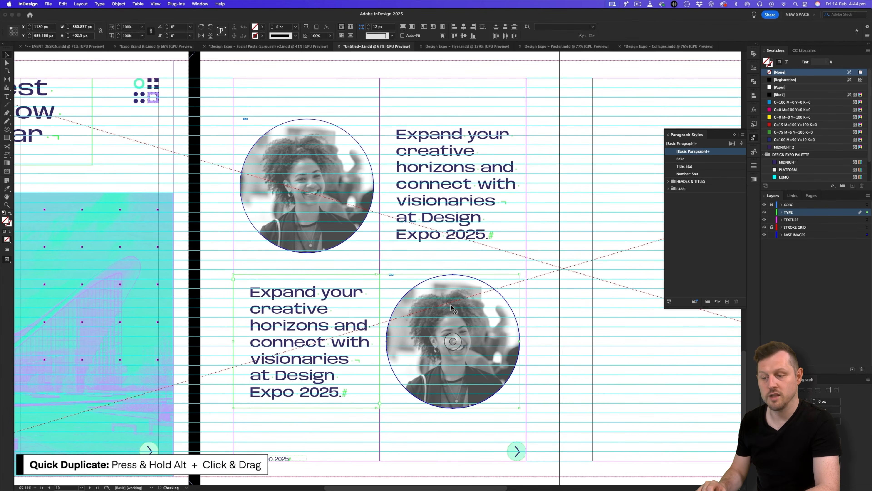
pyautogui.press('w')
pyautogui.press('a')
pyautogui.click(570, 283)
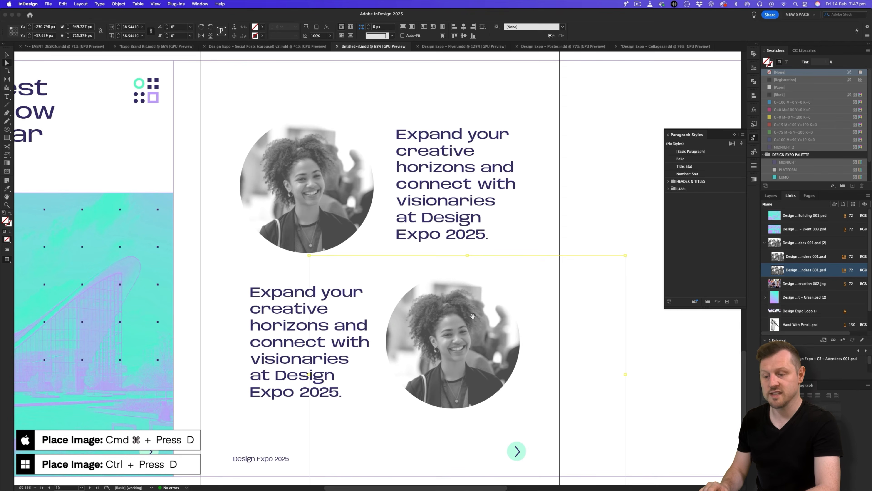
# Place Attendees 002 from 4 - Image Treatment > GreyScale > Photography into the lower circle.
pyautogui.press('super+d')
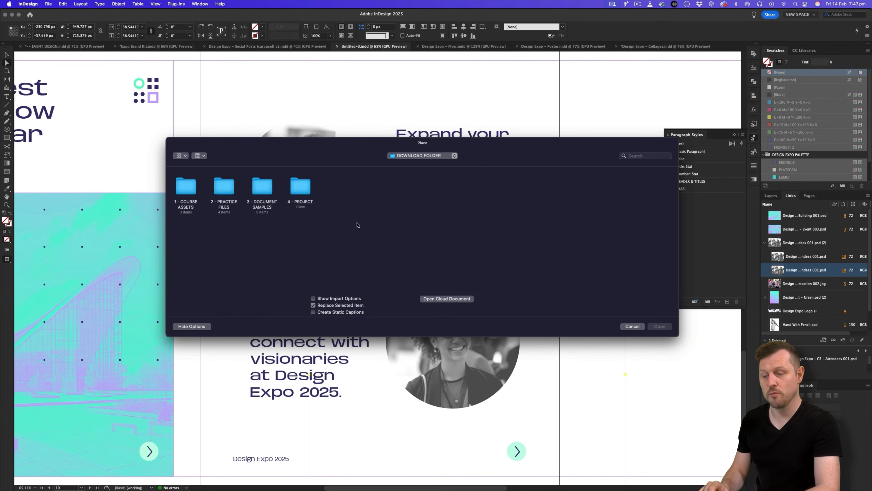
pyautogui.doubleClick(304, 191)
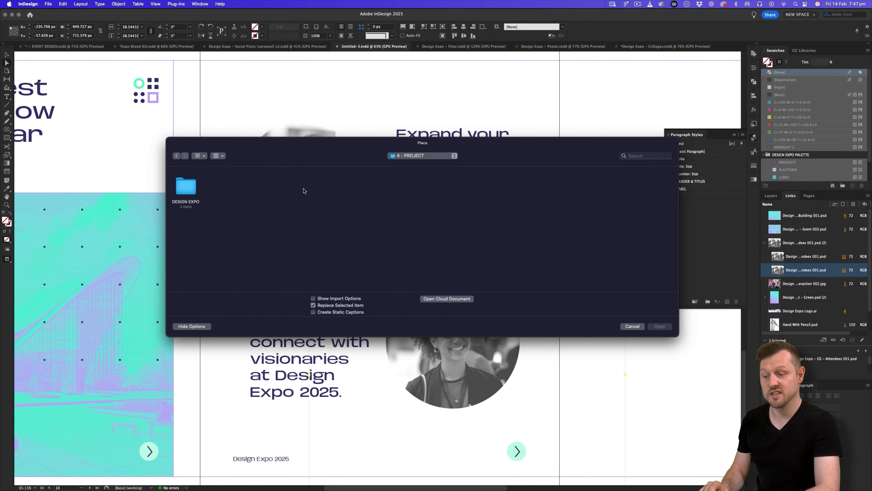
pyautogui.doubleClick(183, 185)
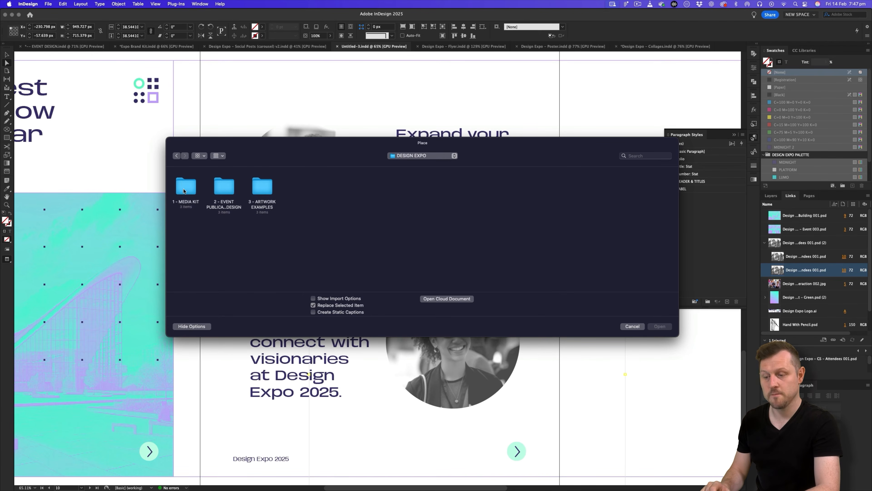
pyautogui.doubleClick(184, 191)
pyautogui.doubleClick(191, 191)
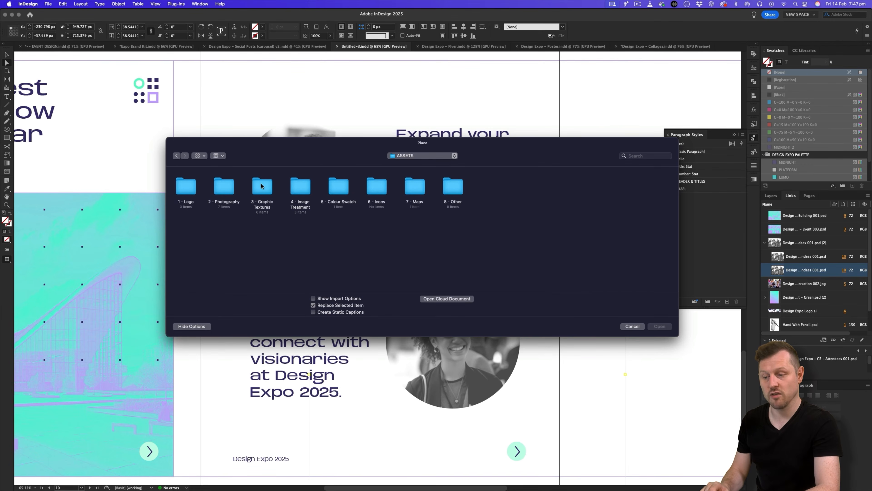
pyautogui.doubleClick(300, 187)
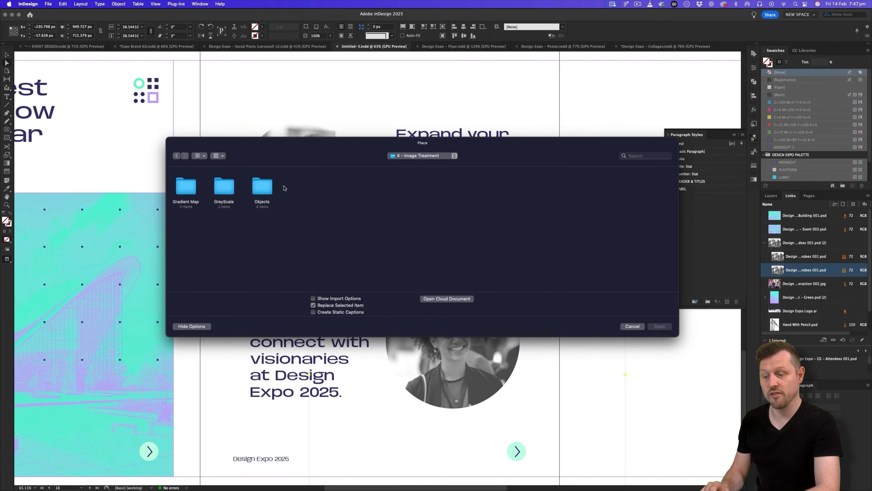
pyautogui.doubleClick(228, 187)
pyautogui.doubleClick(228, 187)
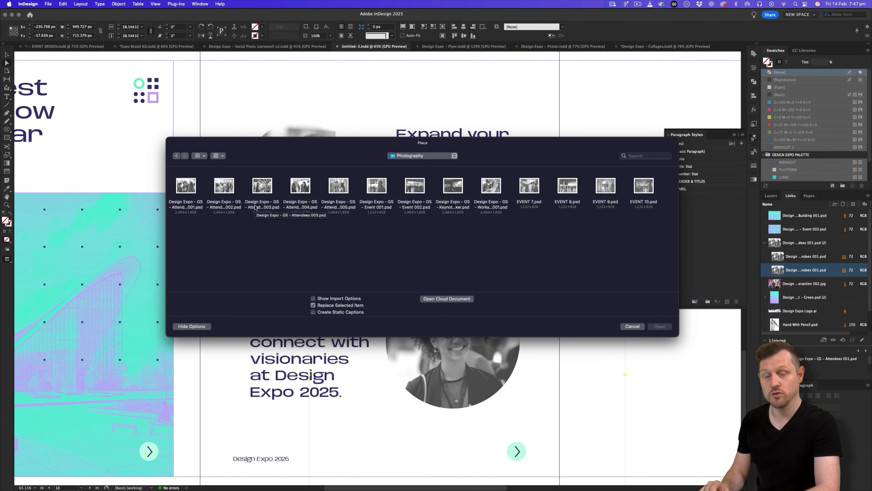
pyautogui.doubleClick(226, 187)
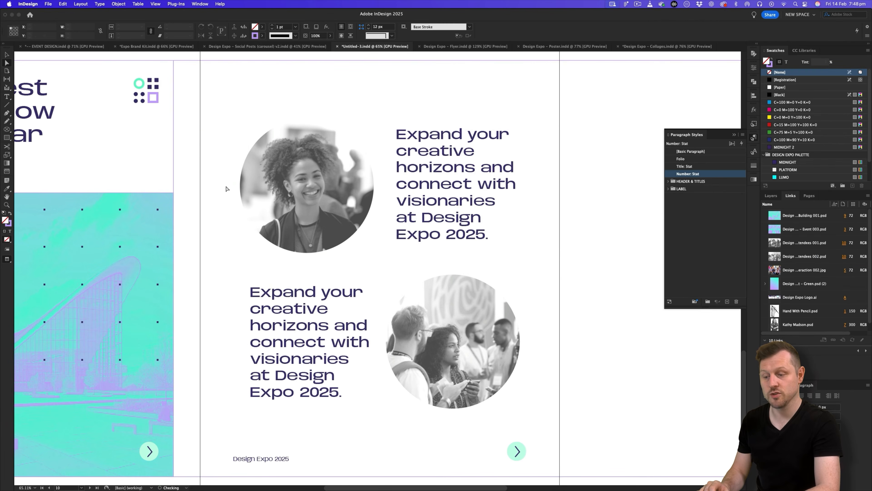
# Scale down and reposition the Attendees photo to sit centred inside the circle.
pyautogui.click(510, 344)
pyautogui.moveTo(627, 377); pyautogui.dragTo(574, 376)
pyautogui.moveTo(485, 366); pyautogui.dragTo(471, 326)
pyautogui.moveTo(562, 337); pyautogui.dragTo(571, 337)
pyautogui.moveTo(495, 323); pyautogui.dragTo(488, 337)
# Select all of the Pushing Boundaries copy in the Google Doc.
pyautogui.scroll(-1, 489, 337)
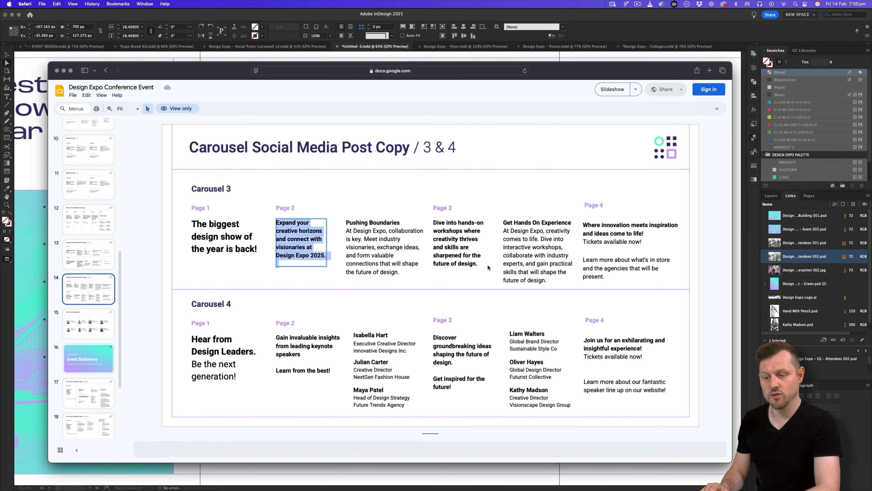
pyautogui.click(376, 236)
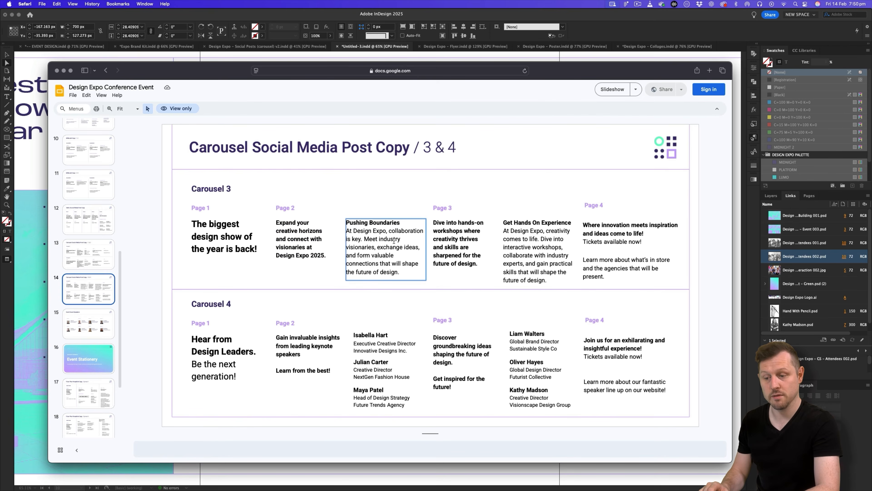
pyautogui.press('super+a')
pyautogui.press('super+c')
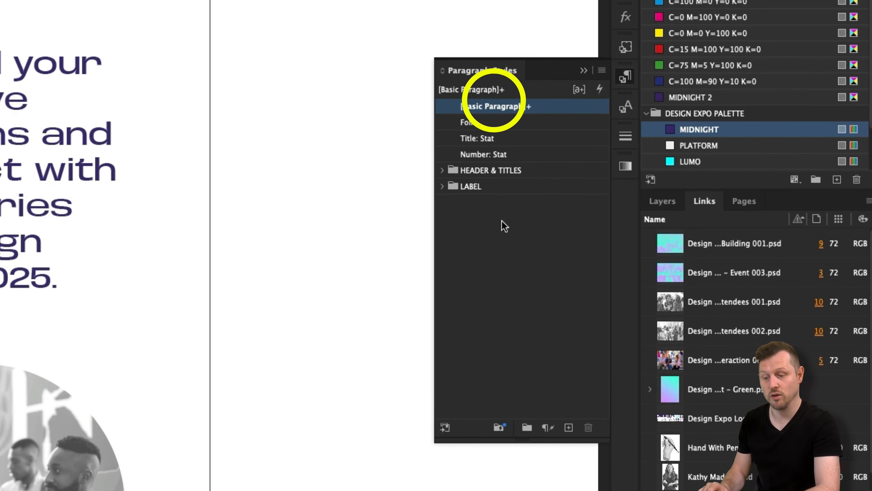
# Replace the lower frame's placeholder with the Pushing Boundaries copy in [Basic Paragraph] style.
pyautogui.keyDown('alt'); pyautogui.click(487, 106); pyautogui.keyUp('alt')
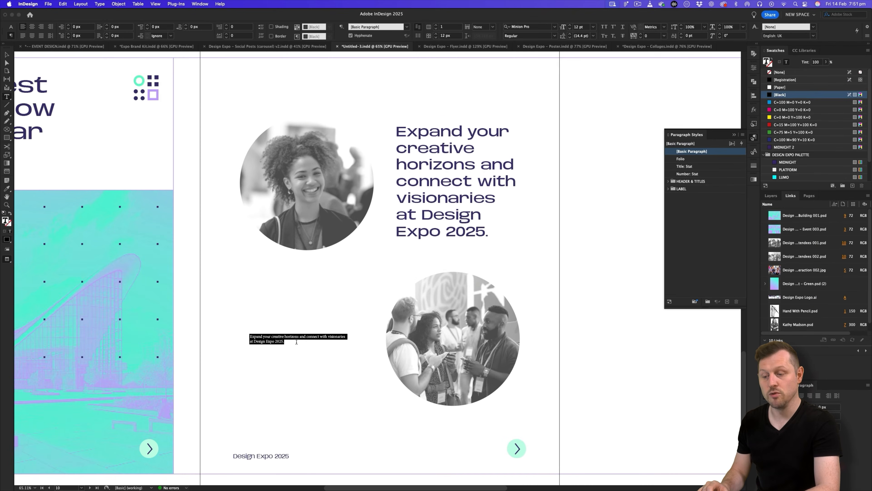
pyautogui.press('BackSpace')
pyautogui.press('super+v')
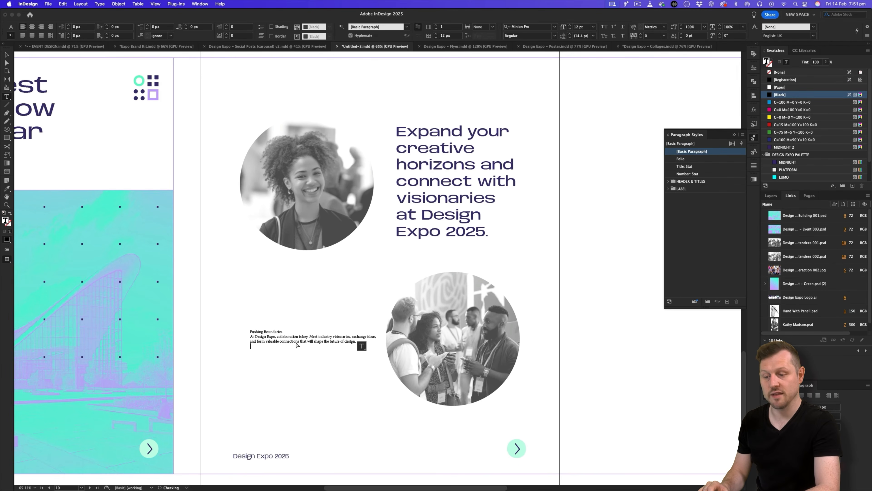
pyautogui.scroll(4, 301, 328)
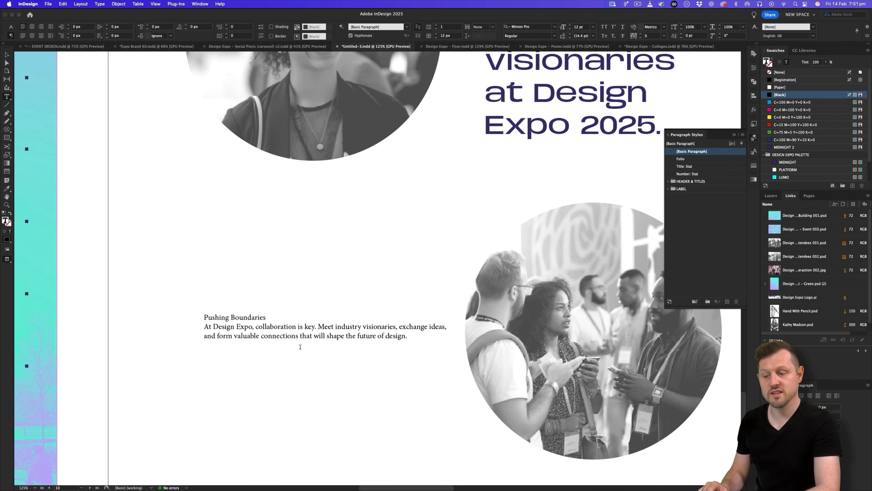
pyautogui.press('Escape')
# Set all the frame's text to 26 pt size with 34 pt leading.
pyautogui.doubleClick(260, 332)
pyautogui.press('super+a')
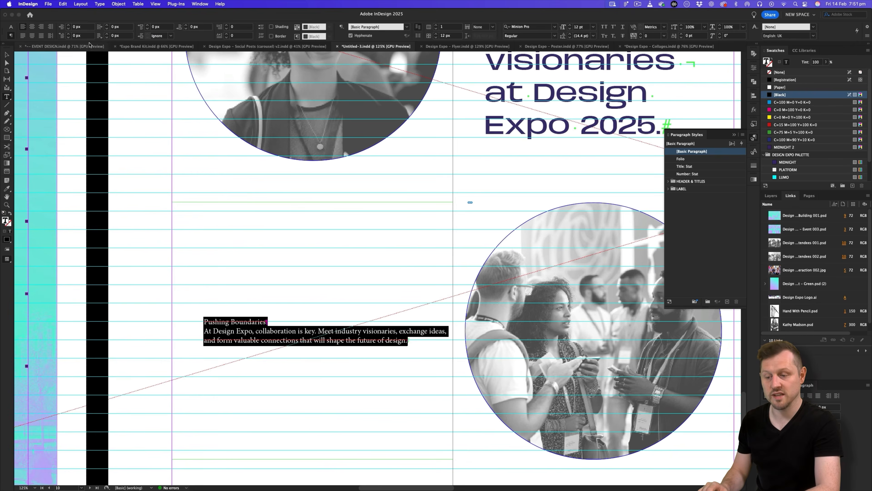
pyautogui.click(11, 27)
pyautogui.moveTo(88, 27); pyautogui.dragTo(108, 27)
pyautogui.write('26')
pyautogui.press('Tab')
pyautogui.write('34')
pyautogui.press('Tab')
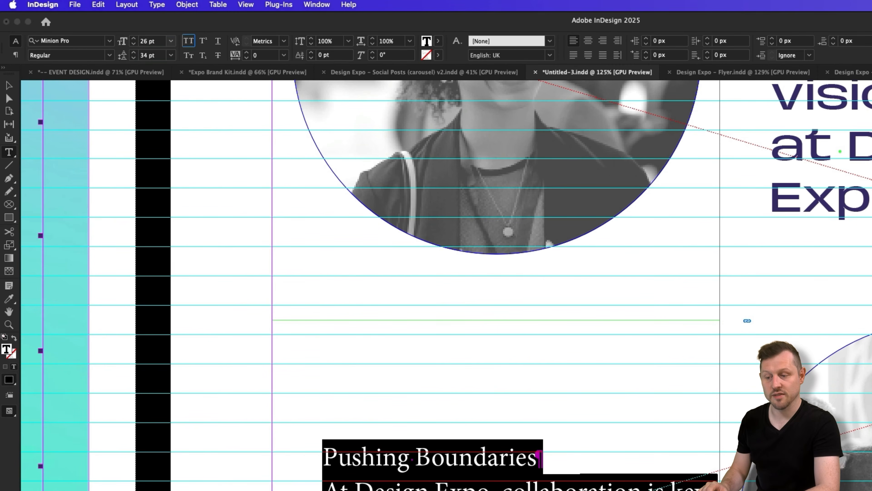
pyautogui.press('super+6')
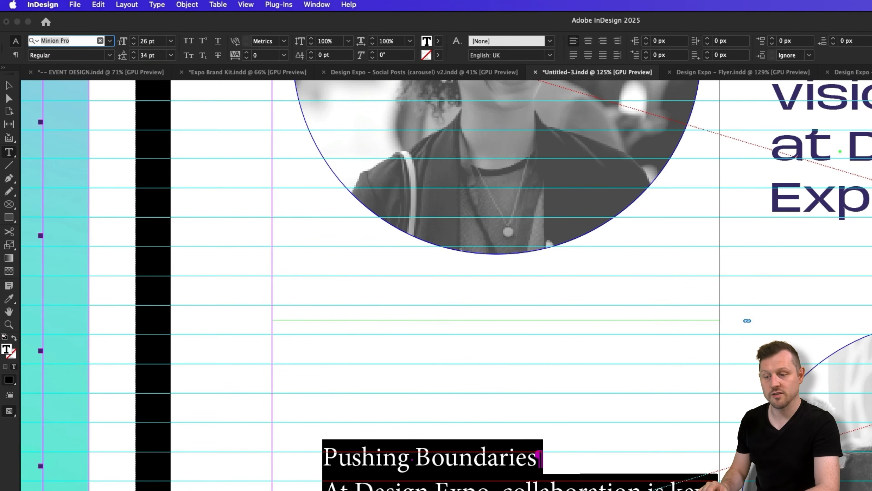
# Change the font to Base Neue Wide and turn off hyphenation.
pyautogui.write('base')
pyautogui.click(94, 112)
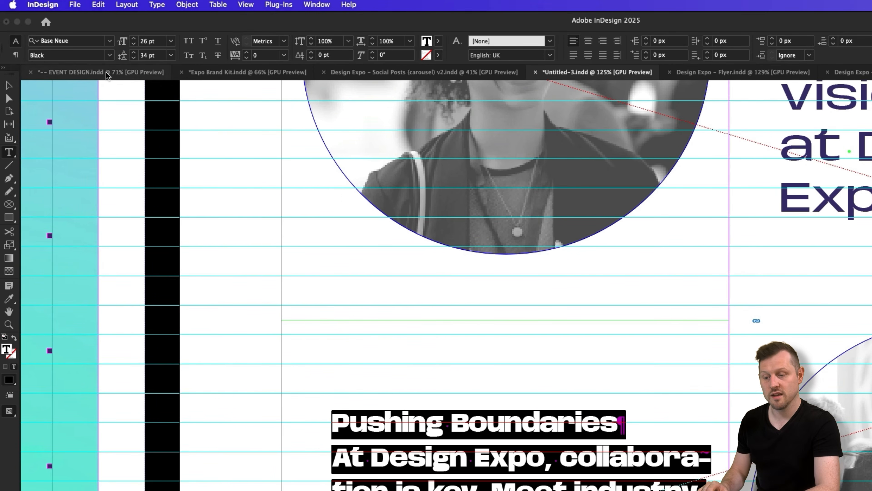
pyautogui.click(109, 54)
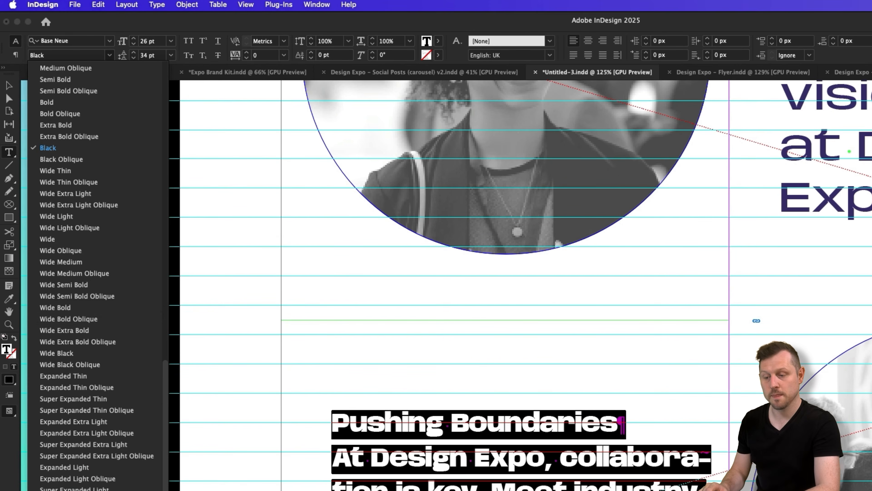
pyautogui.click(108, 242)
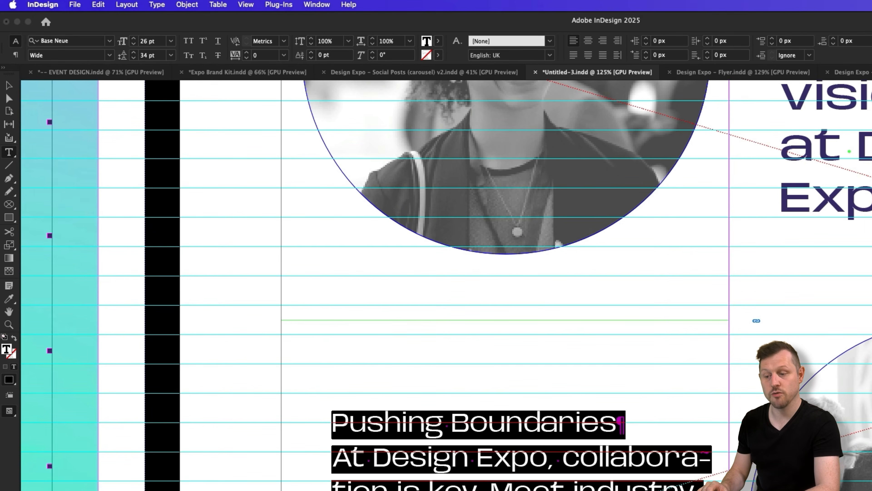
pyautogui.click(15, 55)
pyautogui.click(557, 55)
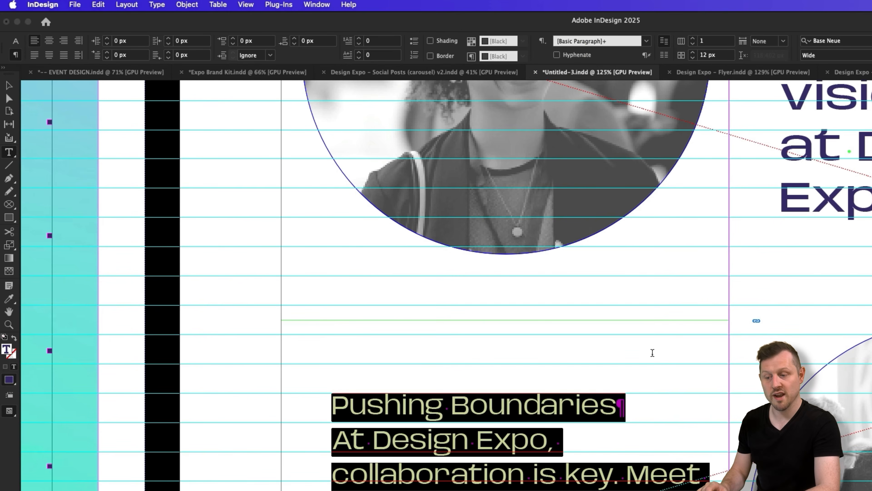
pyautogui.press('Escape')
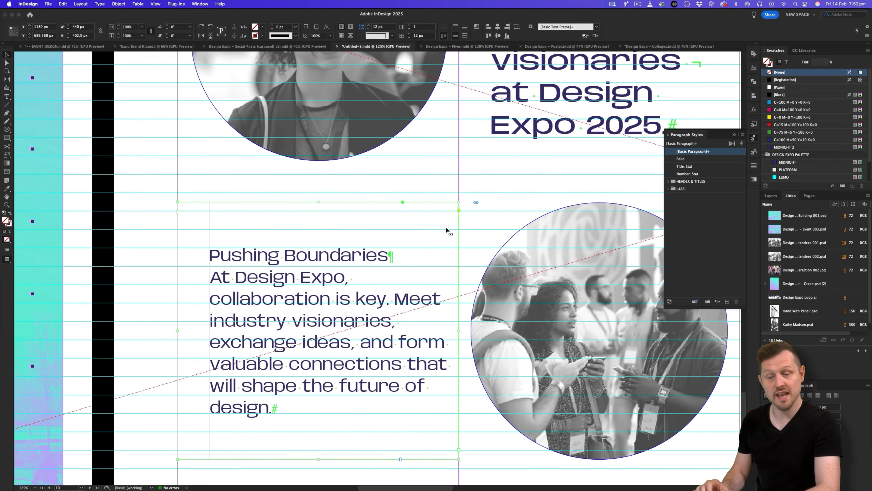
# Copy the headline's formatting onto the Pushing Boundaries heading line with the Eyedropper.
pyautogui.click(537, 182)
pyautogui.scroll(-5, 515, 183)
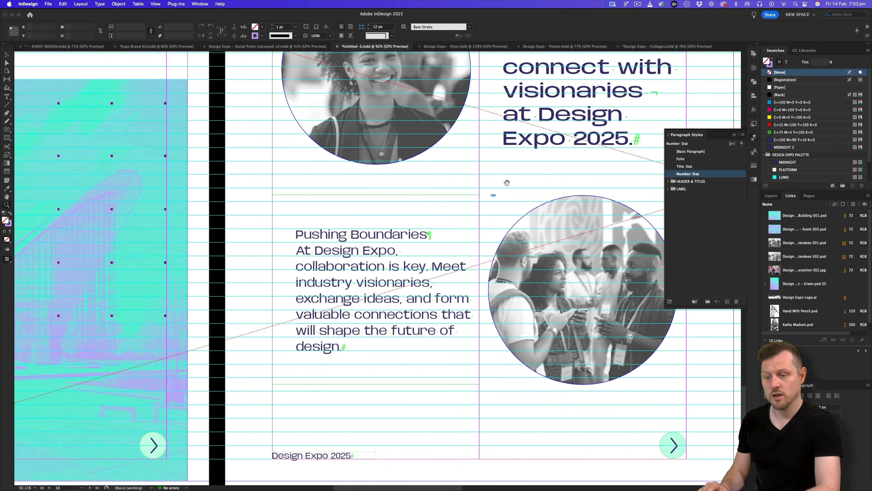
pyautogui.moveTo(426, 227); pyautogui.dragTo(410, 247)
pyautogui.doubleClick(305, 331)
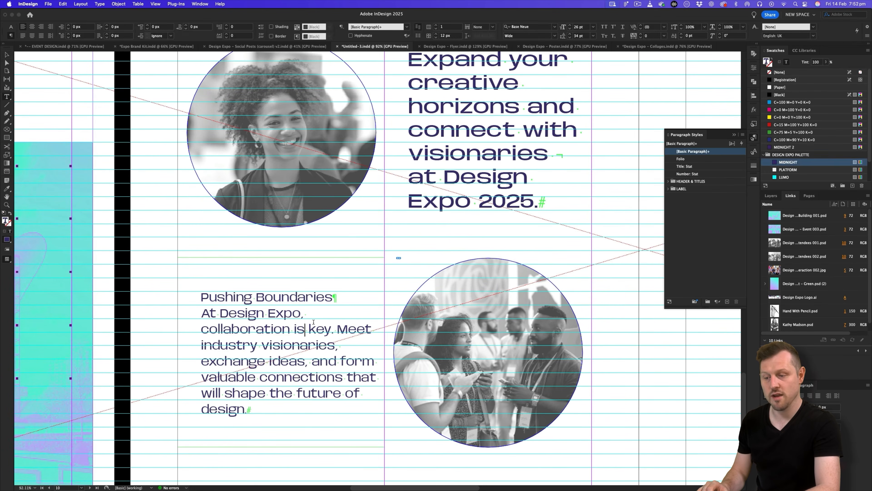
pyautogui.moveTo(337, 297); pyautogui.dragTo(201, 296)
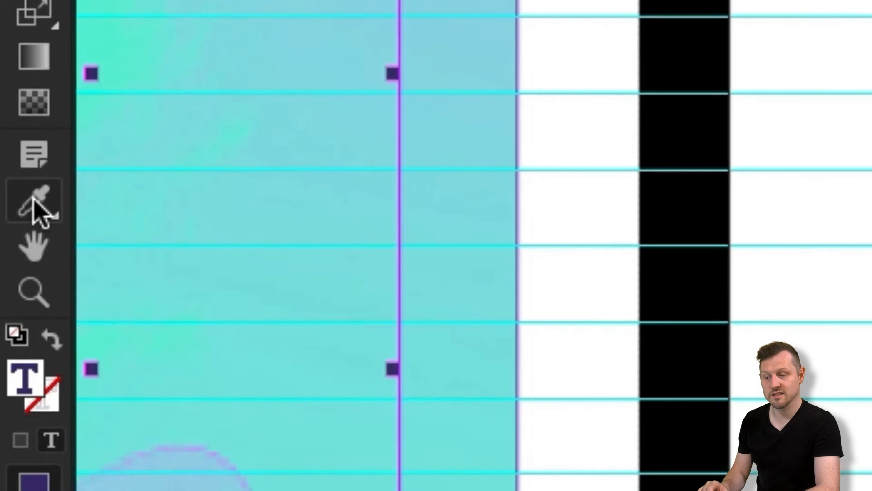
pyautogui.click(6, 188)
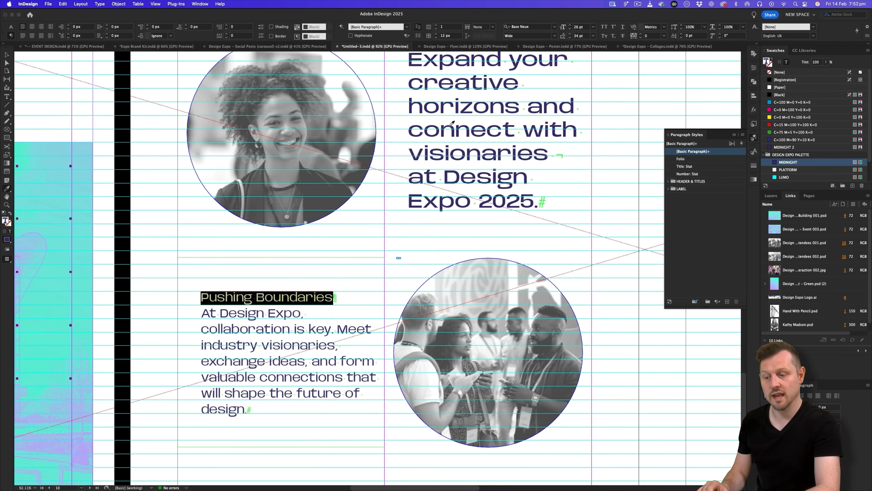
pyautogui.click(452, 124)
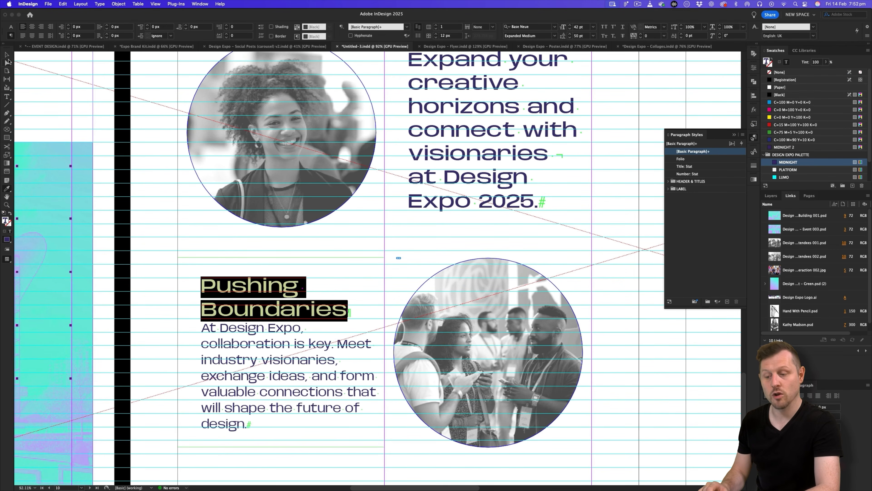
pyautogui.click(7, 55)
# Add an empty line after Boundaries to separate the heading from the body.
pyautogui.scroll(-2, 302, 344)
pyautogui.hscroll(1, 302, 343)
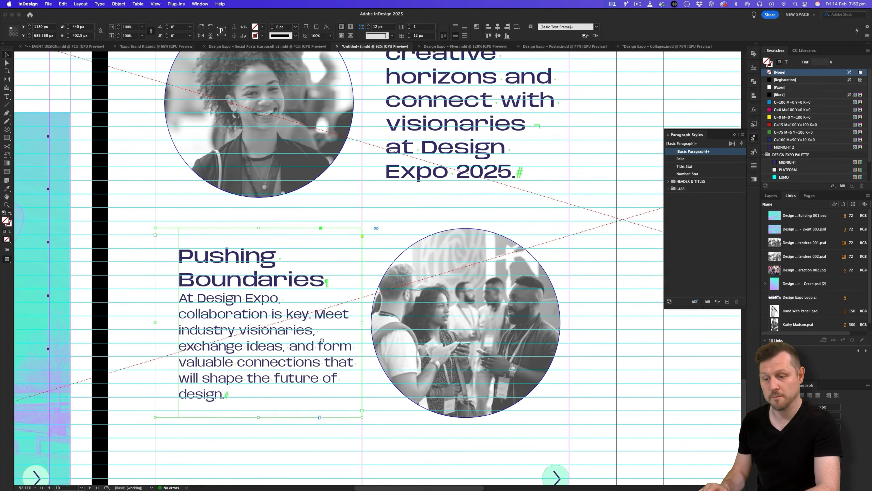
pyautogui.doubleClick(308, 282)
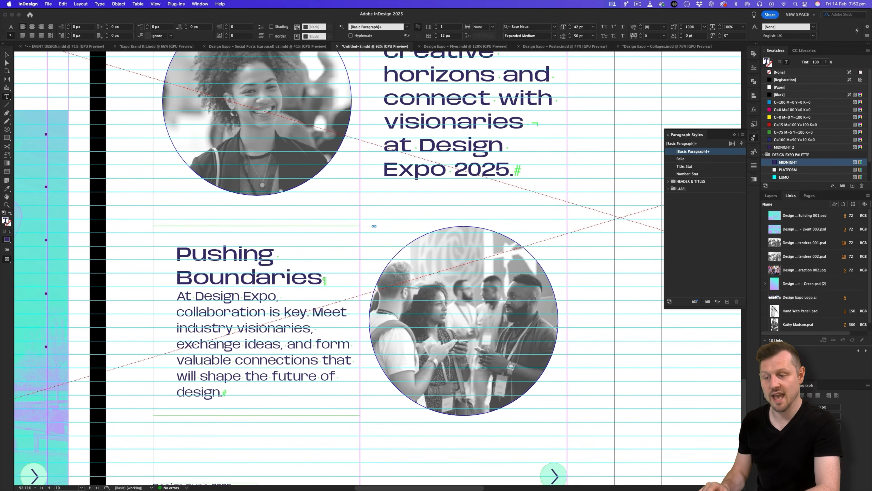
pyautogui.press('Return')
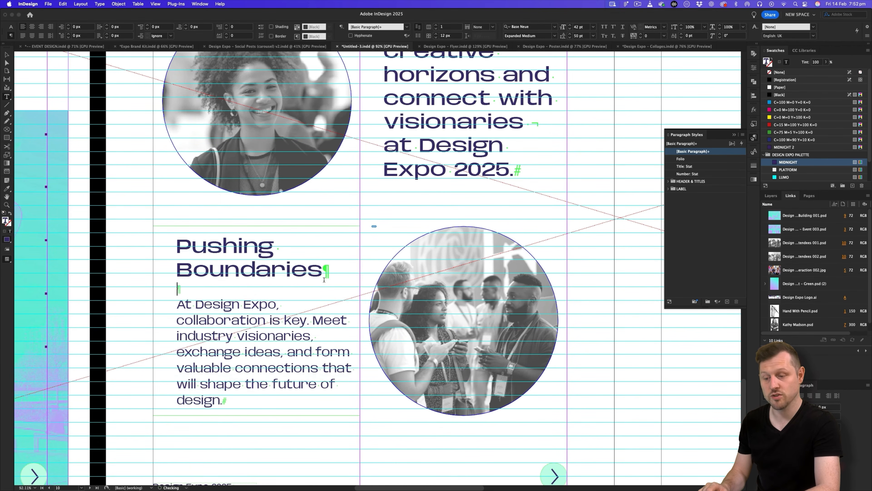
pyautogui.press('Escape')
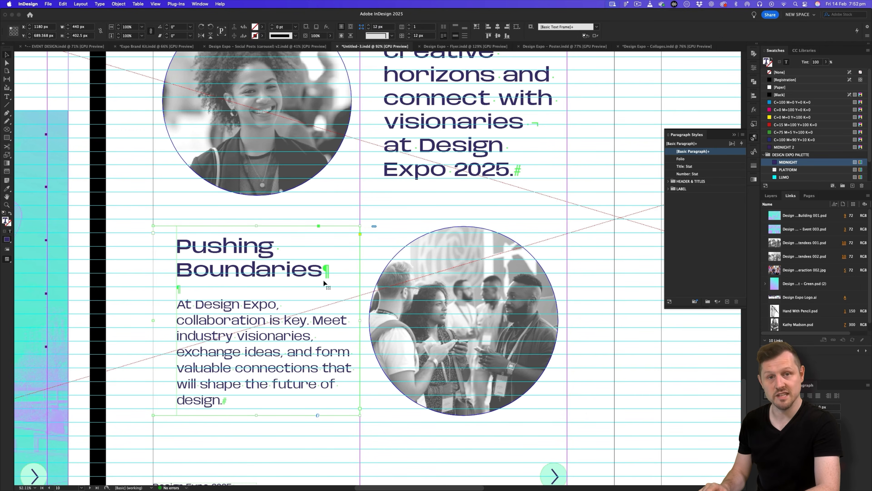
# Zoom out to review the page, then zoom in and select the Pushing Boundaries frame.
pyautogui.click(124, 92)
pyautogui.press('w')
pyautogui.press('z')
pyautogui.moveTo(356, 204); pyautogui.dragTo(328, 267)
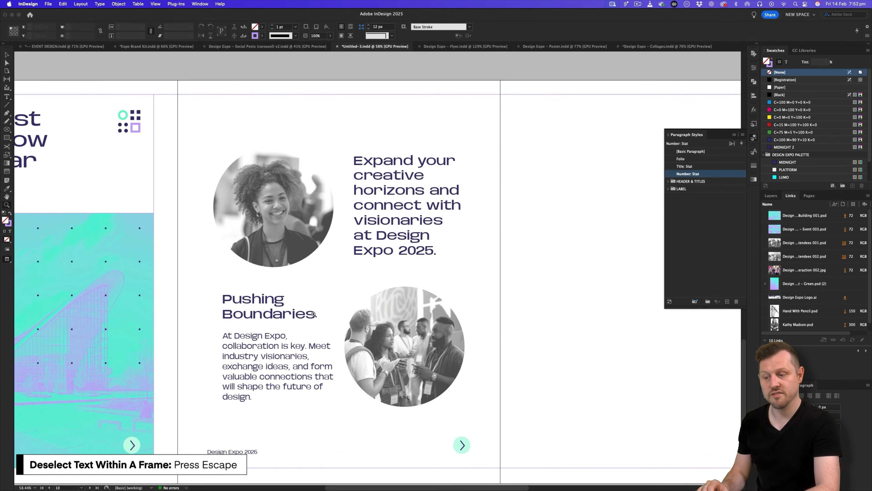
pyautogui.press('v')
pyautogui.press('w')
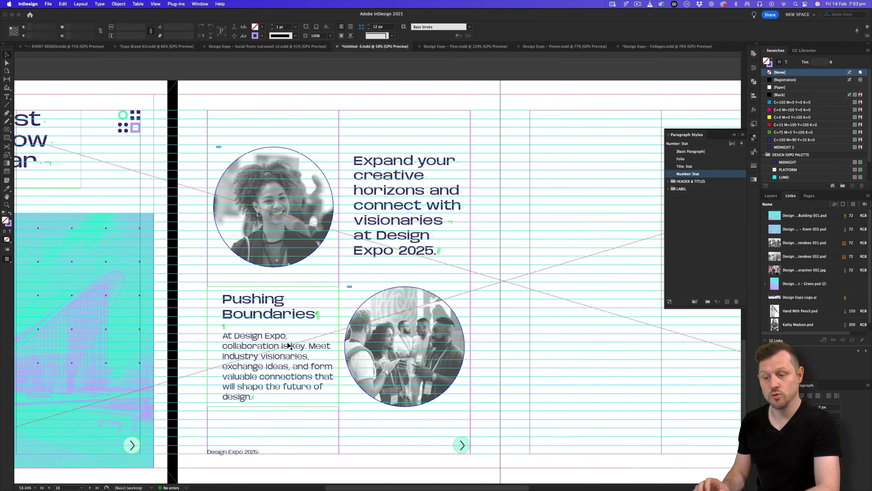
pyautogui.press('z')
pyautogui.moveTo(272, 348); pyautogui.dragTo(298, 351)
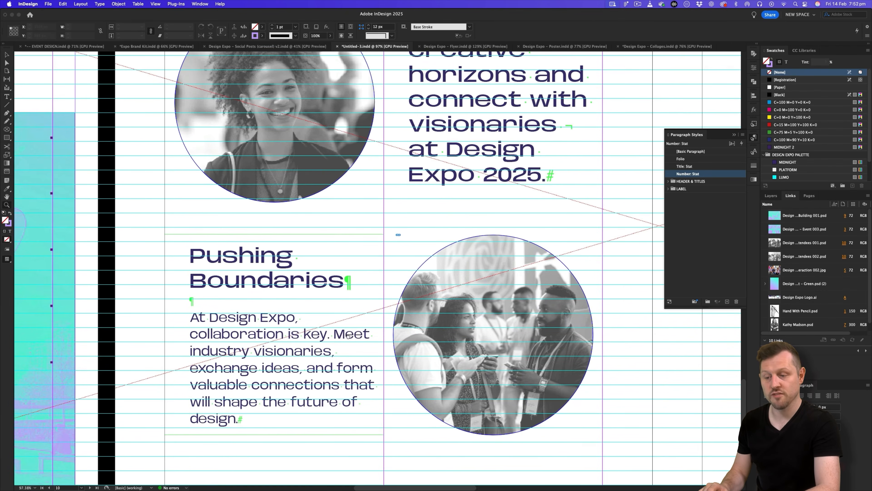
pyautogui.press('v')
pyautogui.click(299, 350)
# Give the frame a 25 px left inset and the paragraph a 20 px right indent.
pyautogui.rightClick(300, 351)
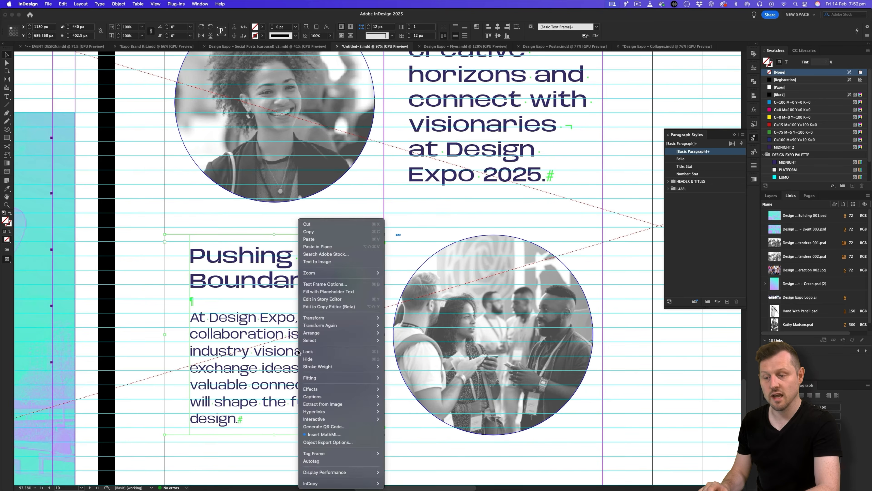
pyautogui.click(345, 285)
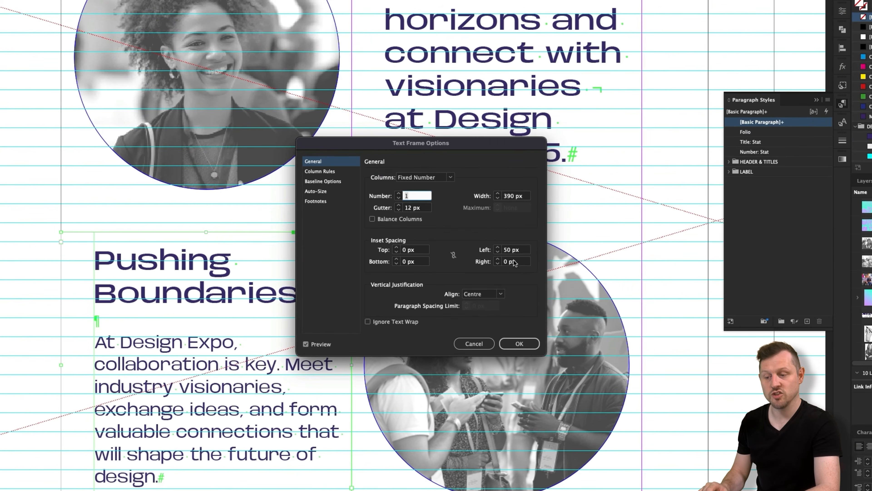
pyautogui.click(516, 252)
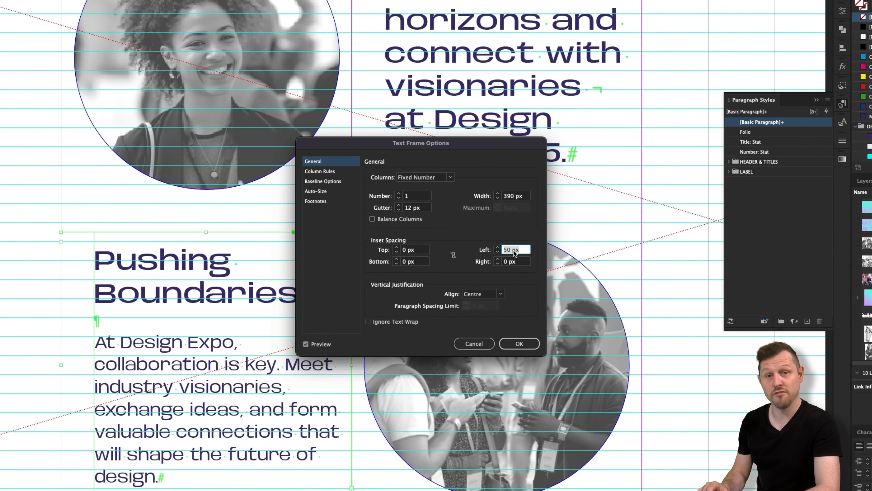
pyautogui.write('25')
pyautogui.press('Tab')
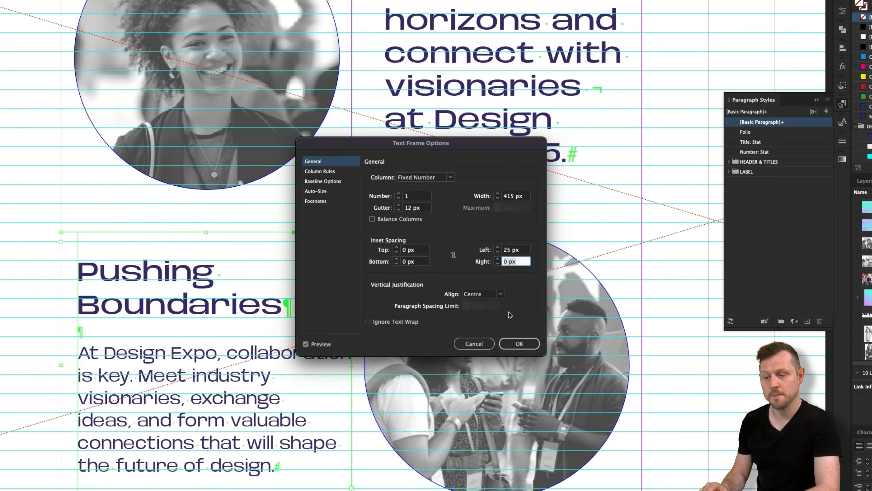
pyautogui.click(519, 343)
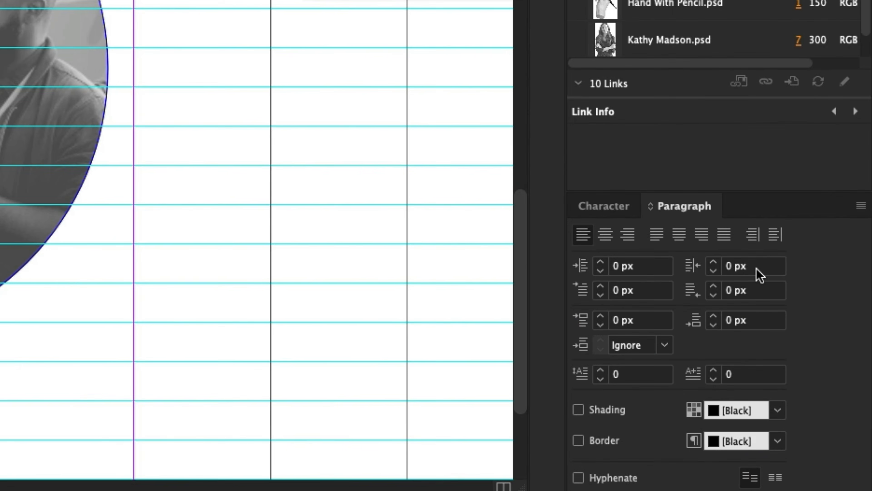
pyautogui.click(817, 407)
pyautogui.write('20')
pyautogui.press('Tab')
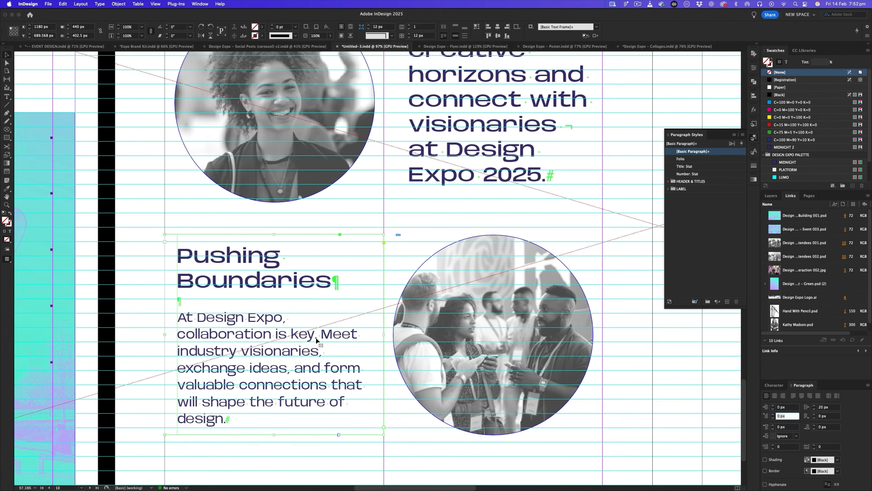
# Insert forced line breaks before Meet, and, and shape in the body copy.
pyautogui.doubleClick(178, 293)
pyautogui.hotkey('shift', 'Return')
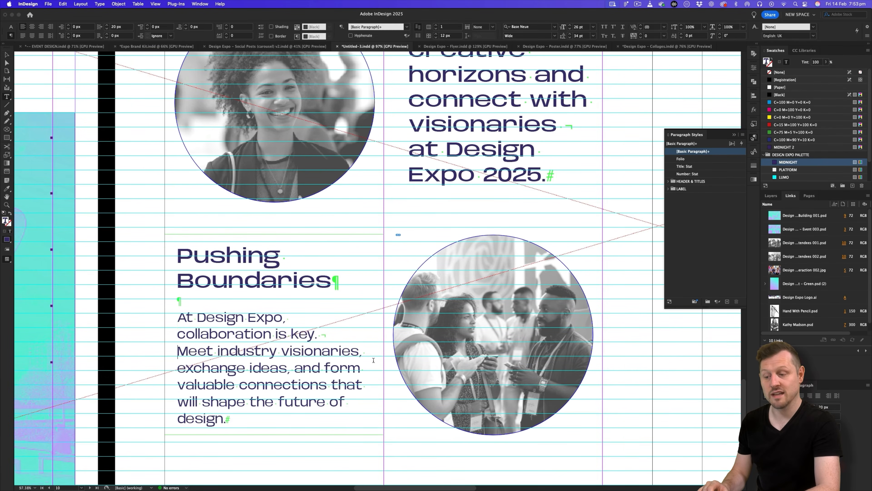
pyautogui.click(294, 367)
pyautogui.hotkey('shift', 'Return')
pyautogui.click(328, 401)
pyautogui.hotkey('shift', 'Return')
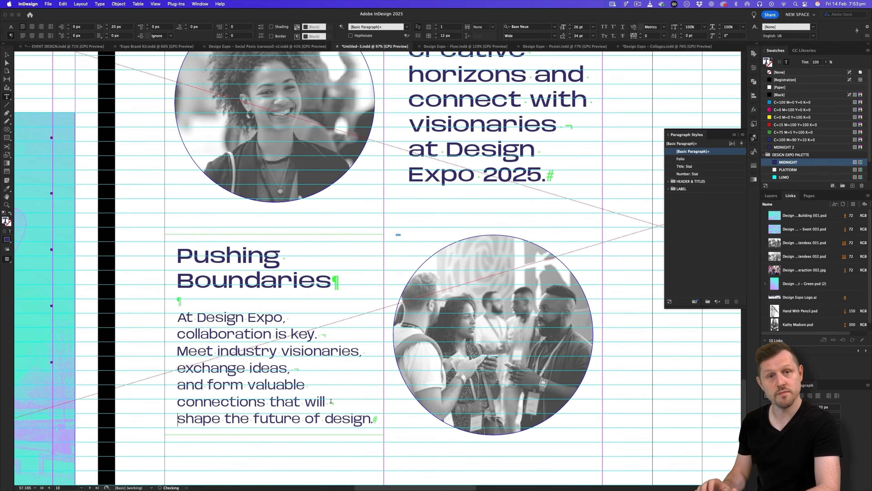
pyautogui.click(6, 55)
pyautogui.press('super+shift+a')
pyautogui.press('z')
pyautogui.moveTo(333, 169); pyautogui.dragTo(305, 185)
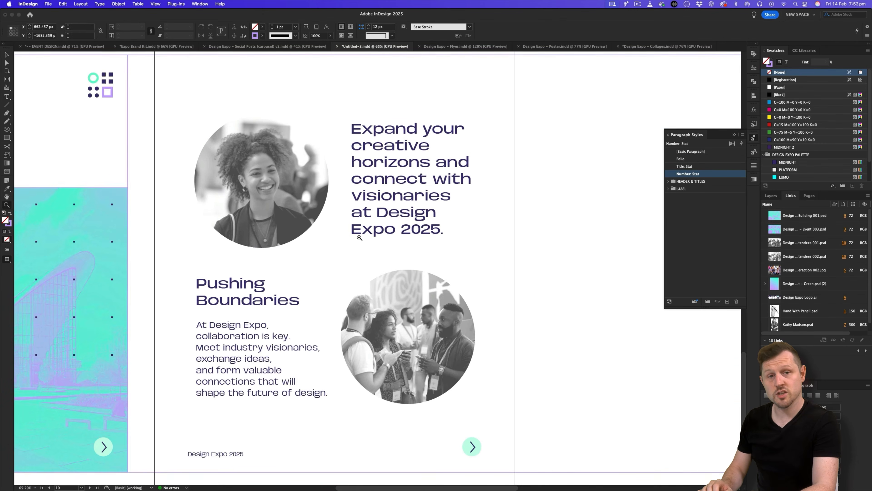
# Give both circle photo frames a SOLARO stroke.
pyautogui.hscroll(-3, 513, 237)
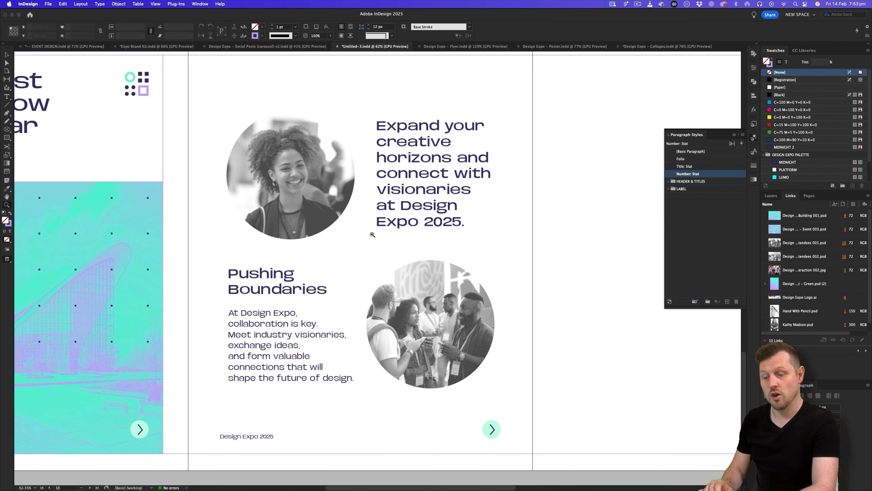
pyautogui.scroll(1, 510, 235)
pyautogui.click(337, 190)
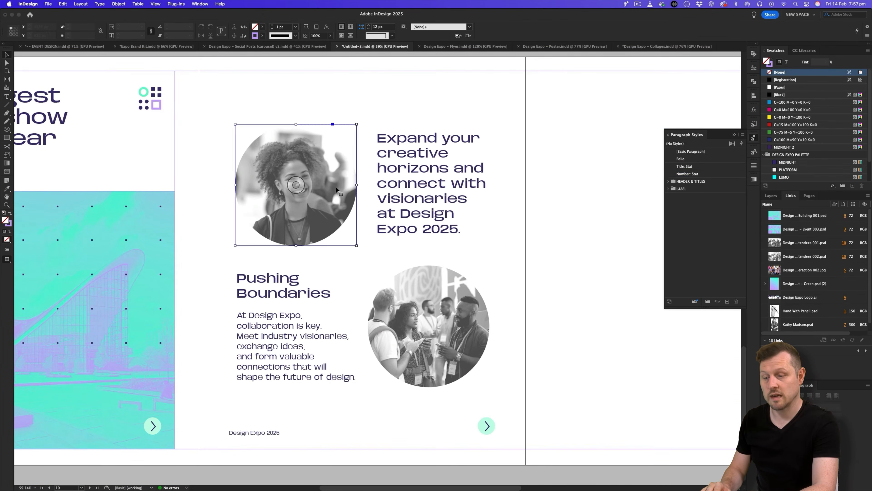
pyautogui.keyDown('shift'); pyautogui.click(432, 282); pyautogui.keyUp('shift')
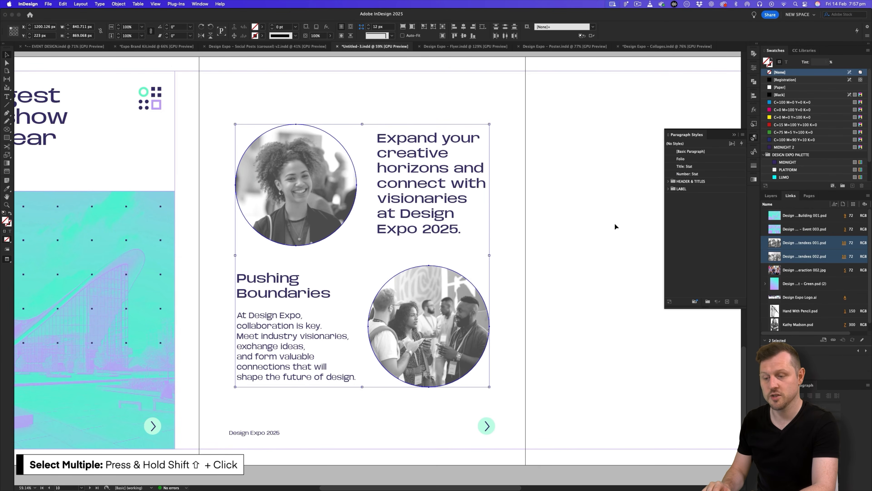
pyautogui.click(9, 224)
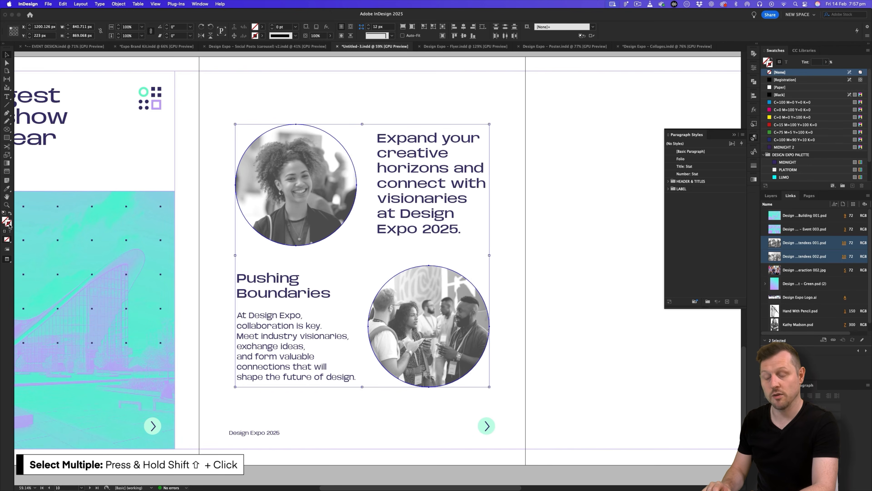
pyautogui.scroll(-3, 820, 160)
pyautogui.click(794, 178)
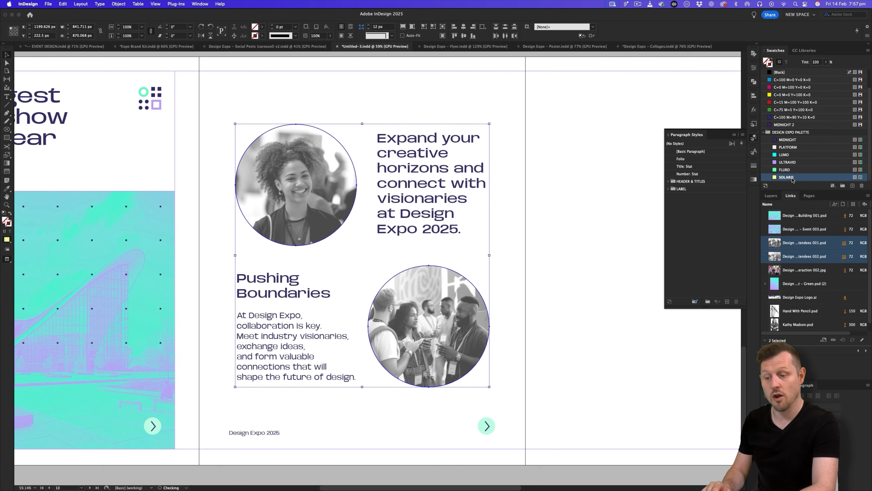
# Make the circle strokes 10 pt and align them to the outside.
pyautogui.click(754, 166)
pyautogui.click(705, 173)
pyautogui.write('10')
pyautogui.press('Return')
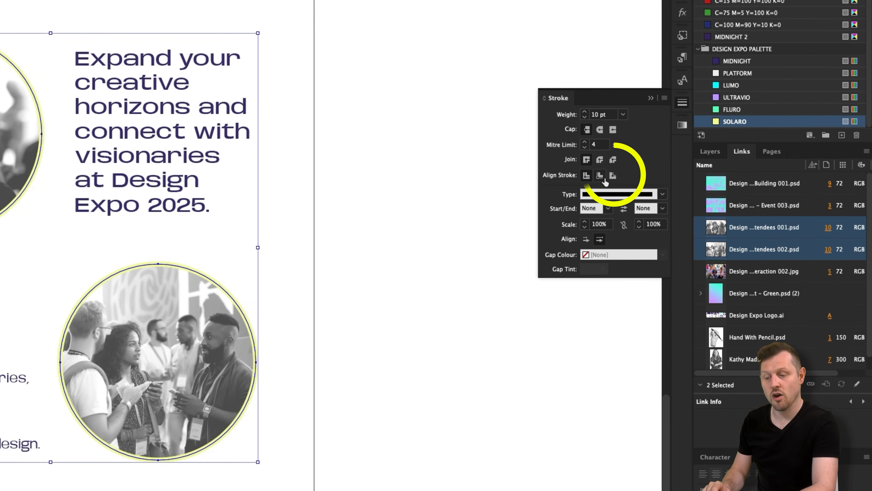
pyautogui.click(612, 176)
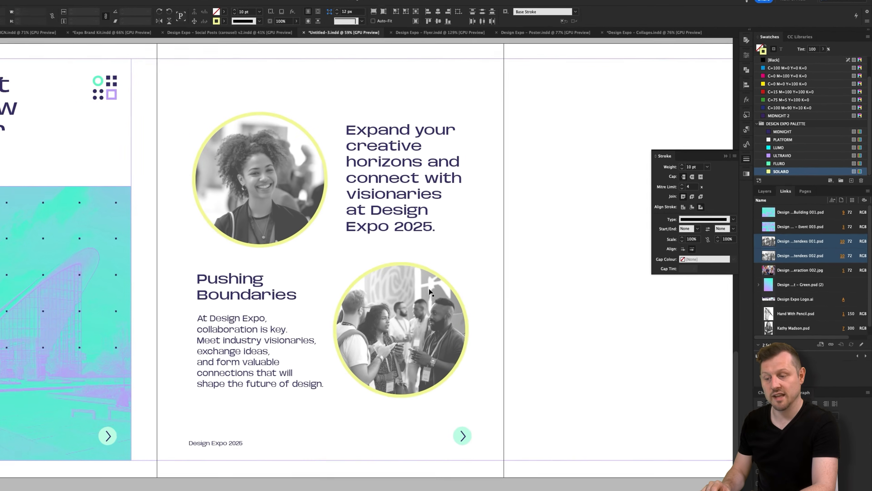
# Change the lower circle's stroke to the FLURO green swatch.
pyautogui.click(193, 303)
pyautogui.click(803, 170)
pyautogui.click(599, 291)
# Select the circle photos and text frames and nudge them down slightly.
pyautogui.press('w')
pyautogui.press('w')
pyautogui.press('w')
pyautogui.moveTo(598, 206); pyautogui.dragTo(605, 213)
pyautogui.moveTo(585, 133); pyautogui.dragTo(349, 211)
pyautogui.moveTo(297, 268); pyautogui.dragTo(460, 318)
pyautogui.press('w')
pyautogui.hotkey('shift', 'Down')
pyautogui.click(618, 307)
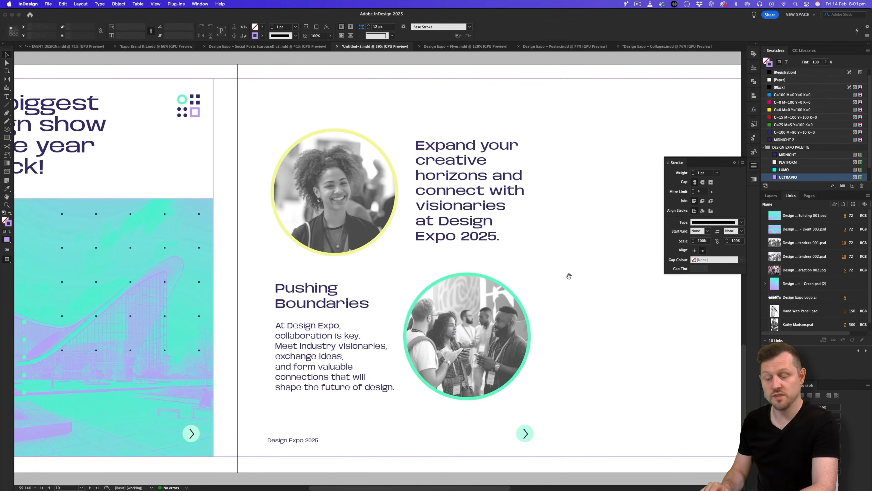
pyautogui.hscroll(5, 376, 269)
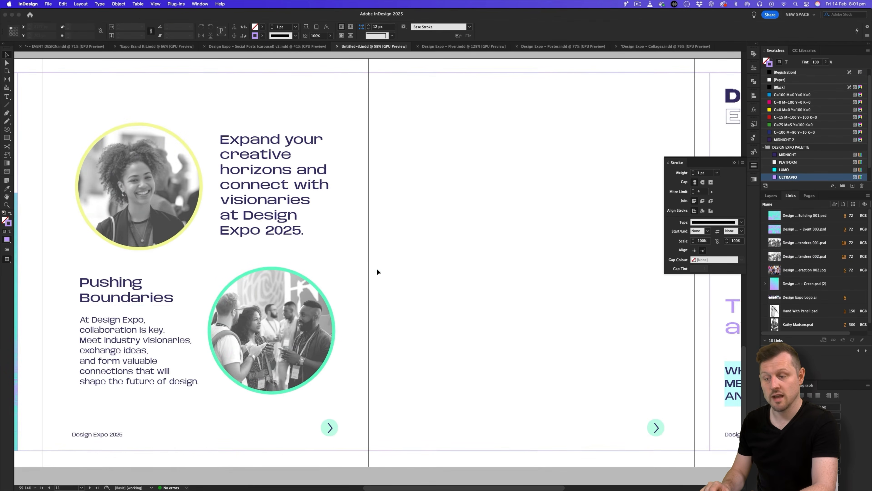
pyautogui.press('w')
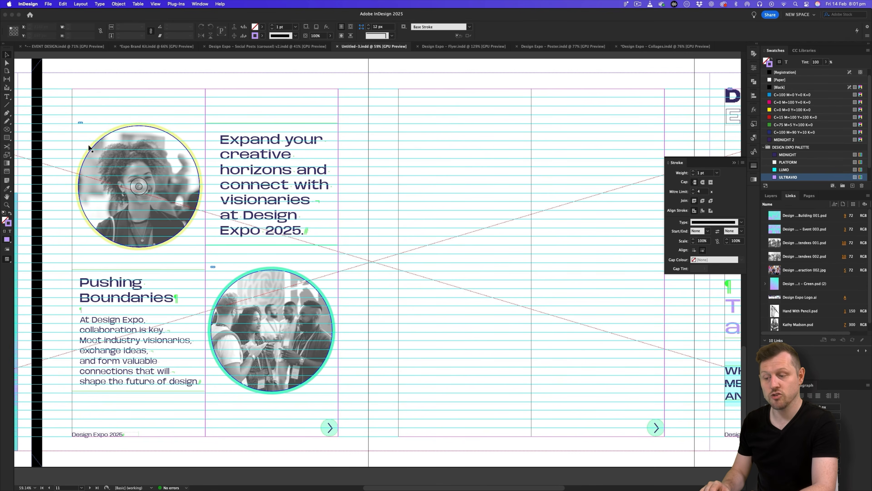
# Duplicate both circle photos and text frames onto the next page.
pyautogui.moveTo(54, 102); pyautogui.dragTo(366, 395)
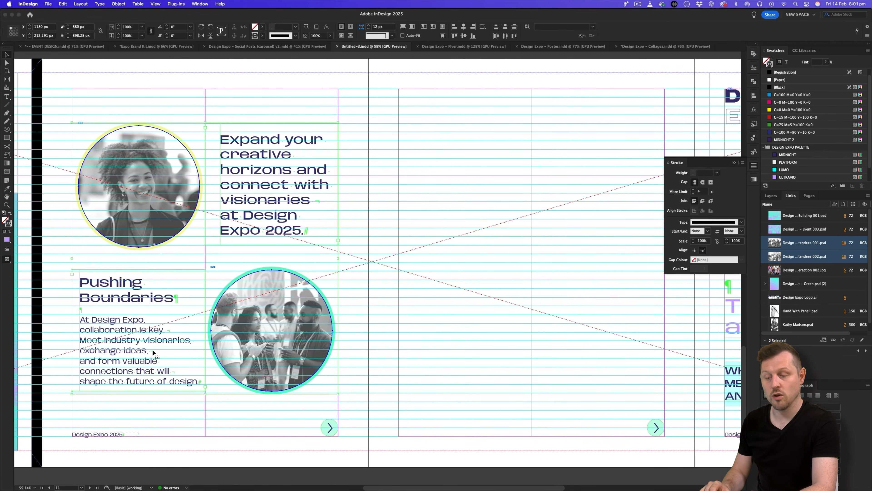
pyautogui.moveTo(114, 326); pyautogui.dragTo(437, 340)
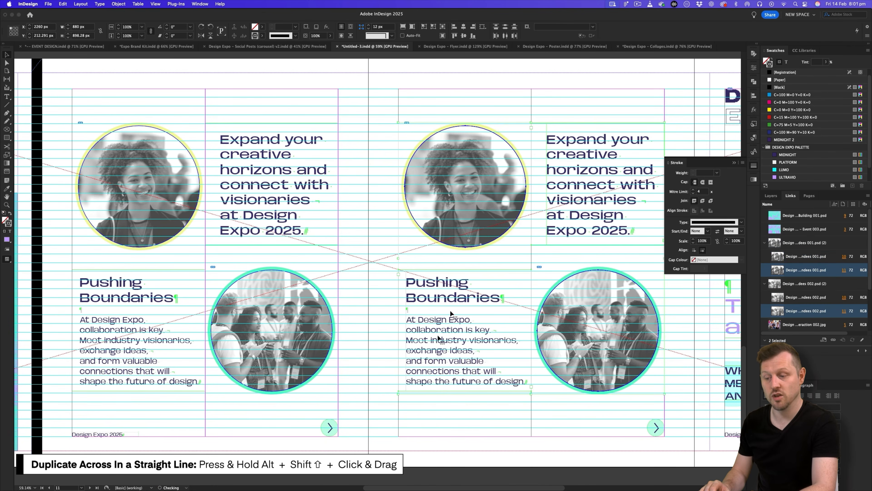
pyautogui.moveTo(450, 310); pyautogui.dragTo(435, 275)
pyautogui.click(391, 163)
pyautogui.moveTo(435, 162); pyautogui.dragTo(411, 162)
pyautogui.press('w')
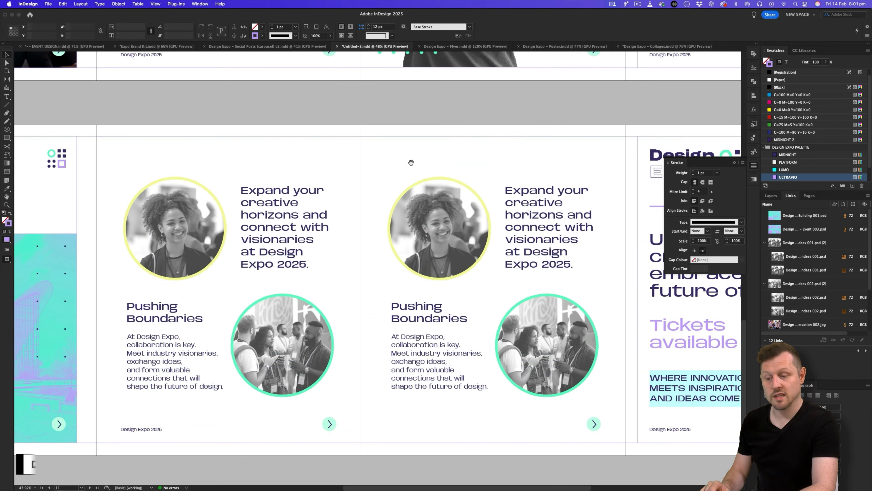
# Convert the two copied circular frames to rectangles via Object > Convert Shape.
pyautogui.click(460, 194)
pyautogui.keyDown('shift'); pyautogui.click(546, 311); pyautogui.keyUp('shift')
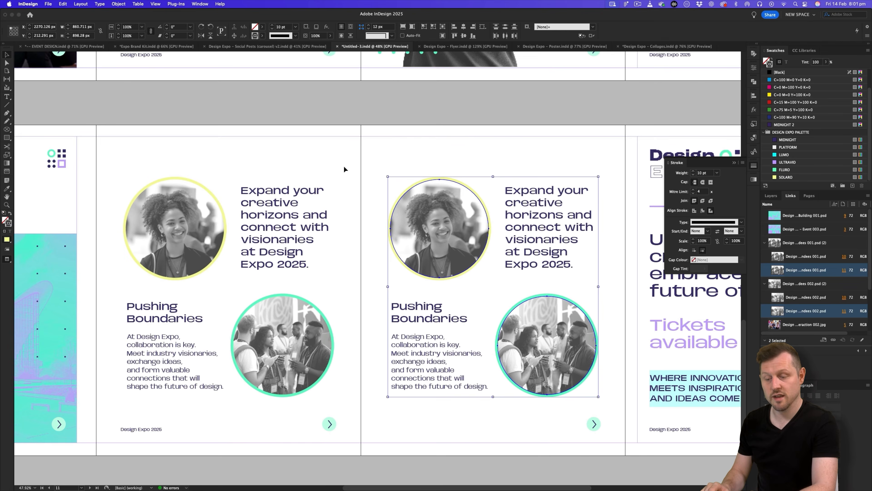
pyautogui.click(119, 4)
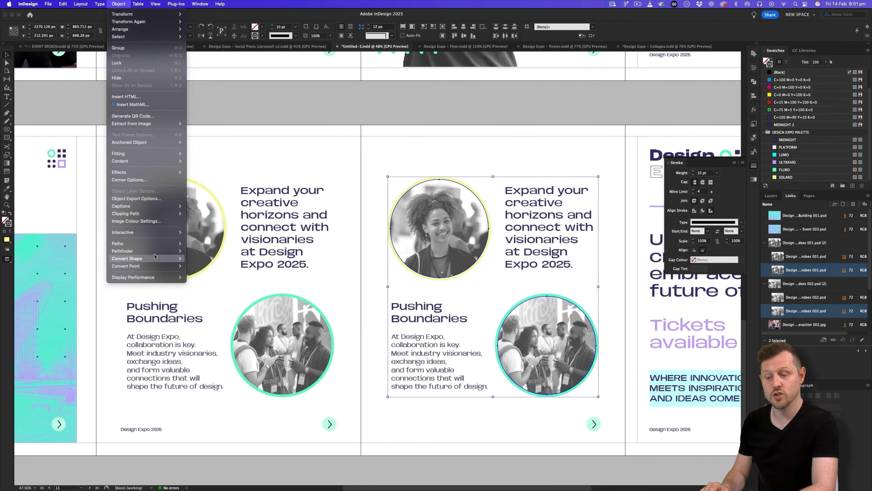
pyautogui.moveTo(155, 256)
pyautogui.click(199, 258)
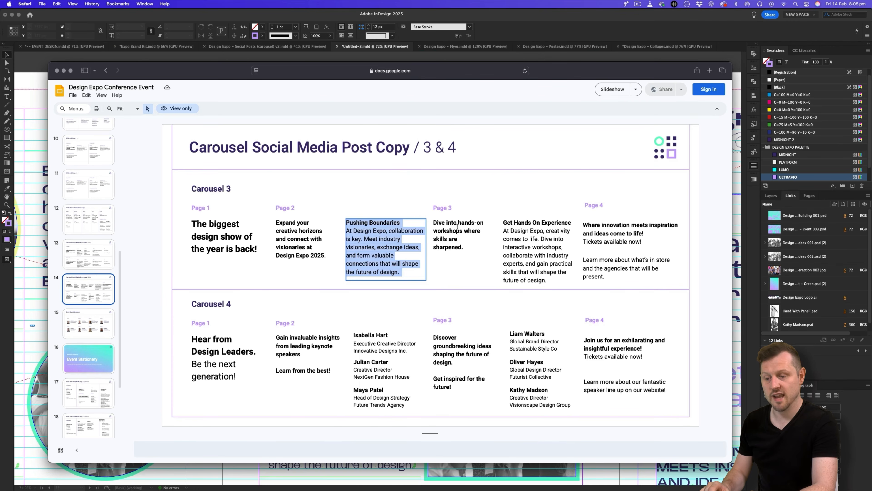
pyautogui.click(457, 226)
pyautogui.press('super+c')
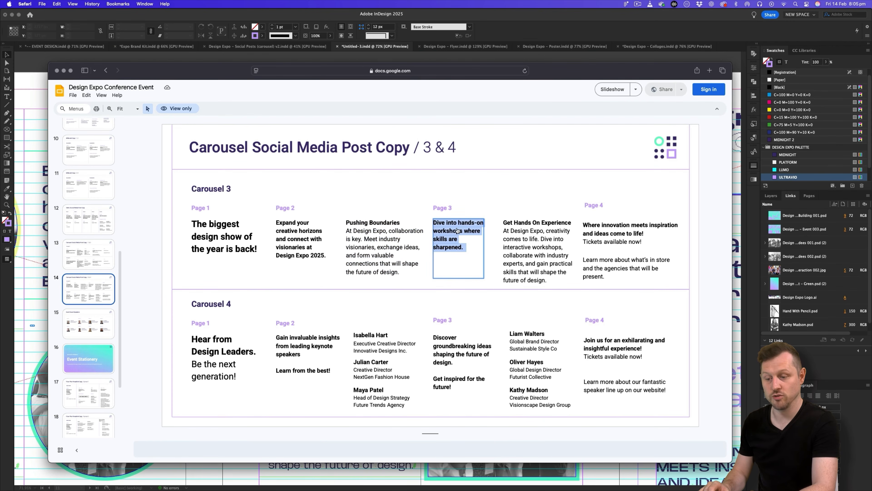
# Replace the copied page's upper text with 'Dive into hands-on workshops where skills are sharpened.'.
pyautogui.press('super+Tab')
pyautogui.click(480, 210)
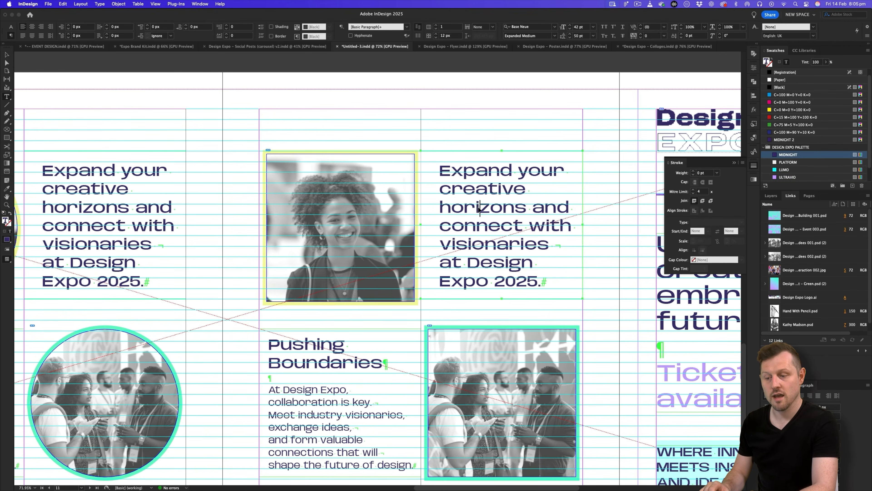
pyautogui.press('super+a')
pyautogui.press('super+v')
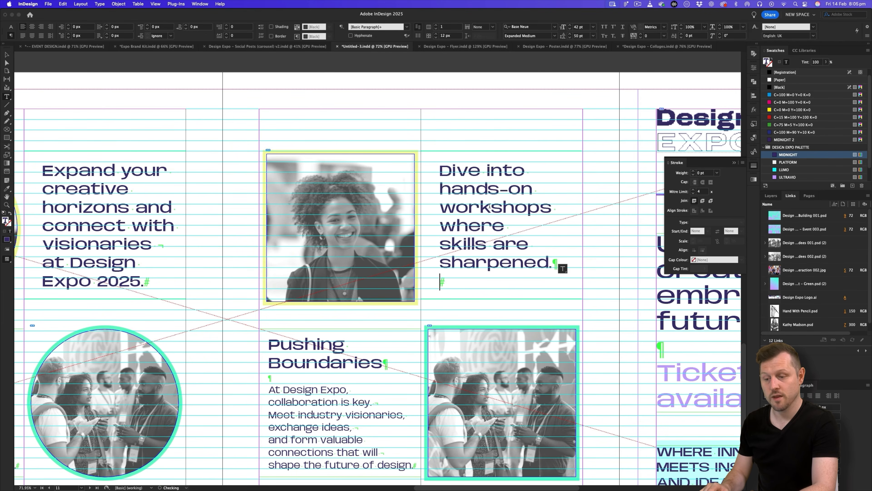
pyautogui.press('BackSpace')
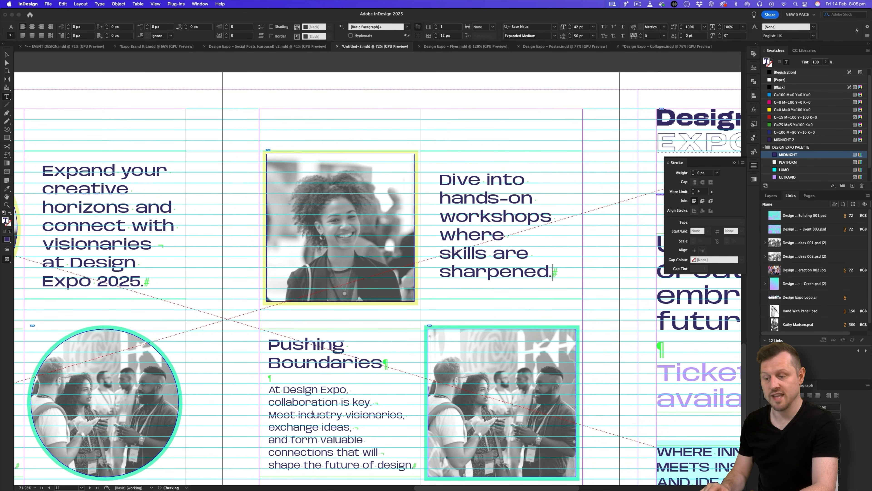
pyautogui.click(7, 54)
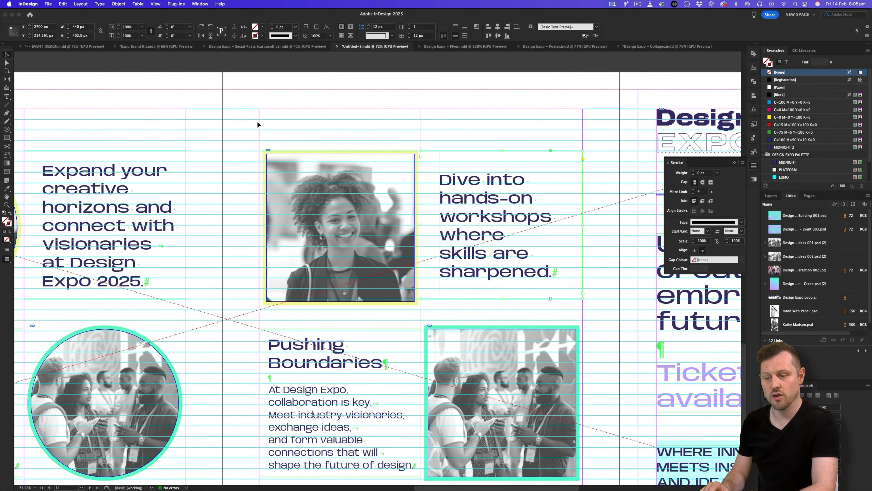
# Replace the Pushing Boundaries heading with 'Get Hands On Experience' from the slides deck.
pyautogui.press('super+Tab')
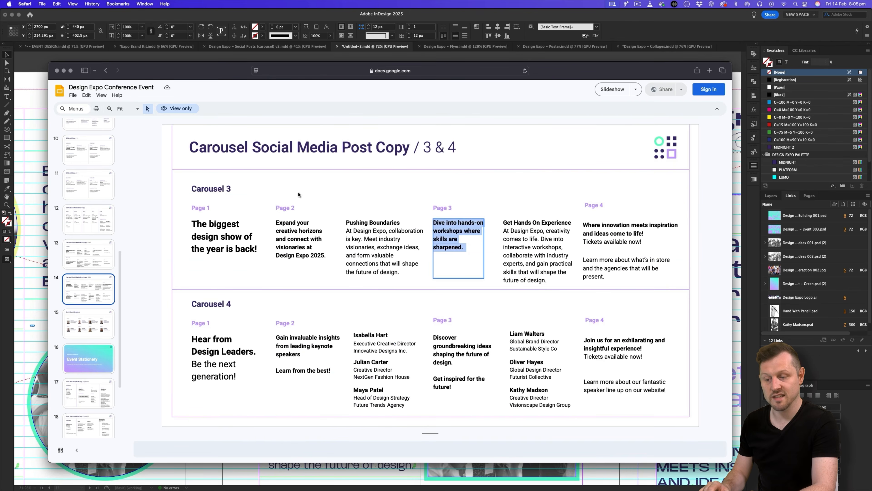
pyautogui.moveTo(570, 221); pyautogui.dragTo(500, 221)
pyautogui.press('super+c')
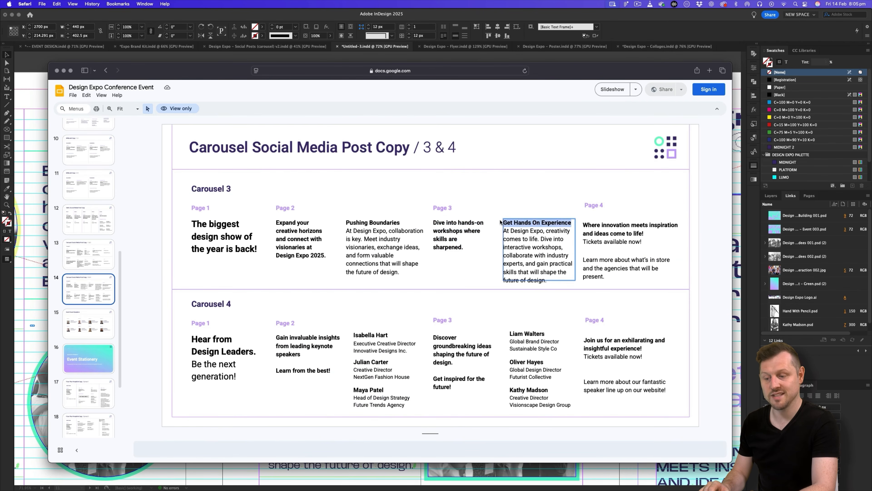
pyautogui.press('super+Tab')
pyautogui.doubleClick(383, 363)
pyautogui.press('super+shift+Up')
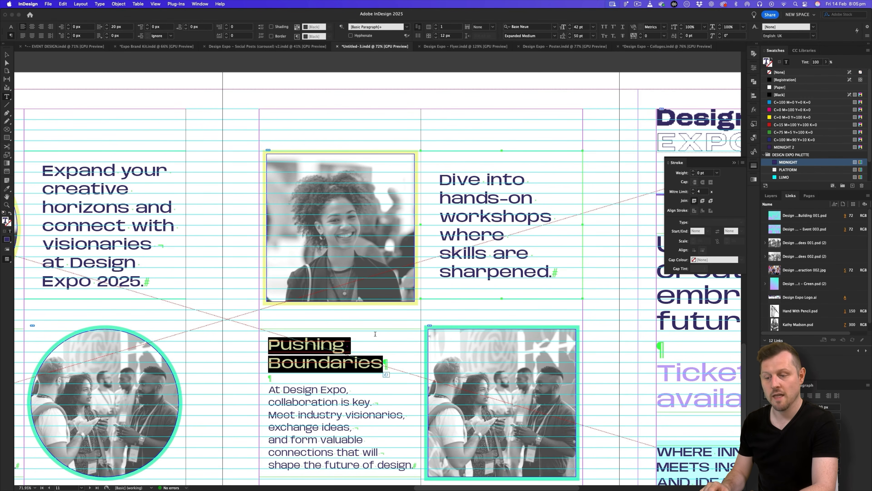
pyautogui.scroll(-3, 375, 334)
pyautogui.press('super+v')
# Paste the deck's Page 3 body paragraph over the old body copy.
pyautogui.press('super+Tab')
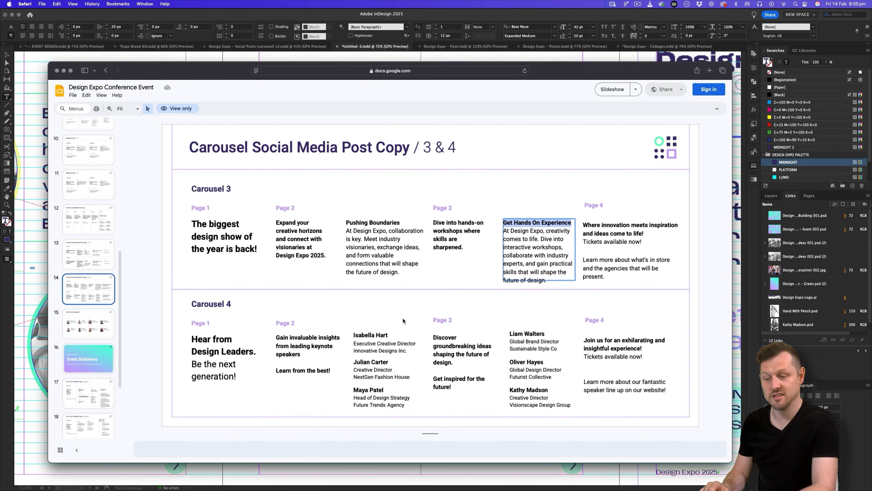
pyautogui.moveTo(504, 230); pyautogui.dragTo(554, 276)
pyautogui.press('super+c')
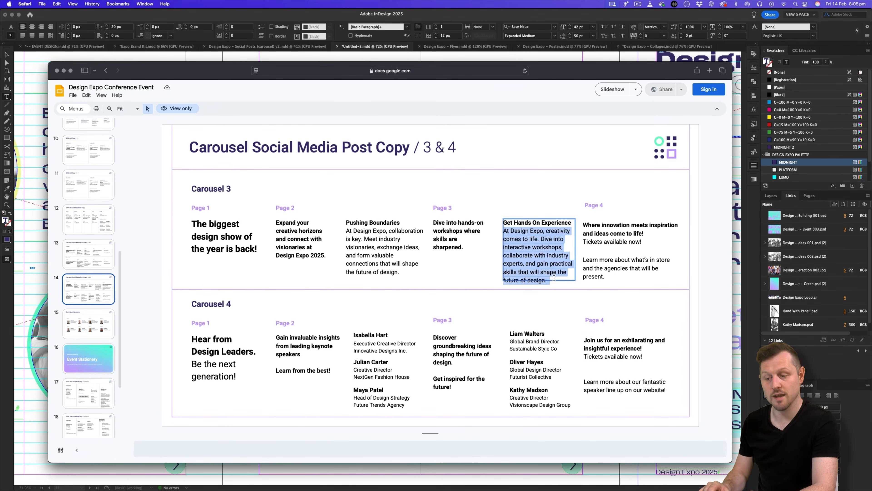
pyautogui.press('super+Tab')
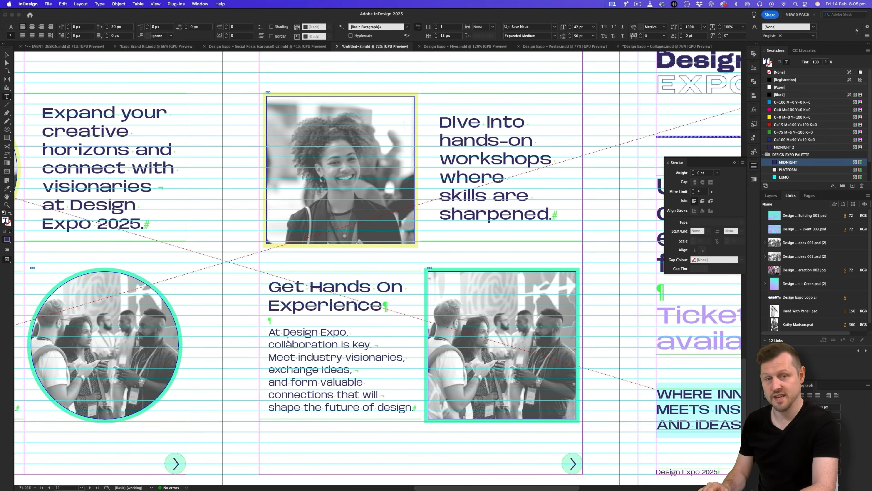
pyautogui.moveTo(271, 332); pyautogui.dragTo(416, 409)
pyautogui.press('super+v')
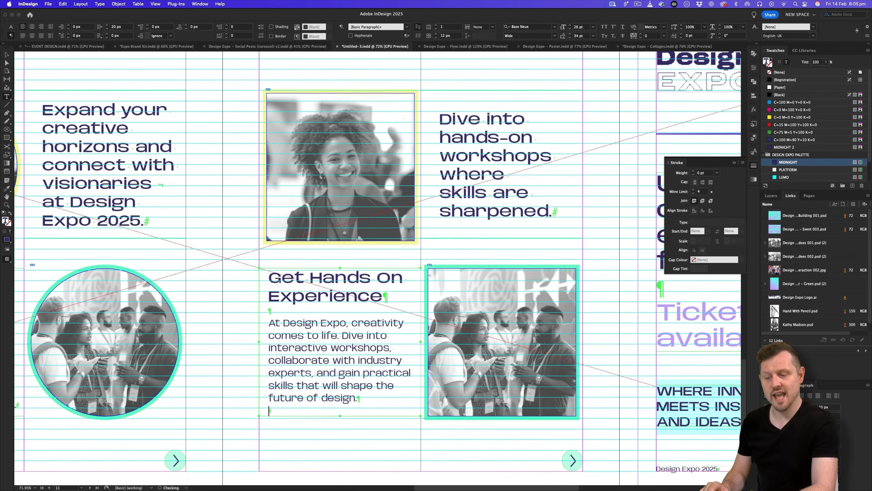
pyautogui.scroll(-2, 288, 374)
pyautogui.press('BackSpace')
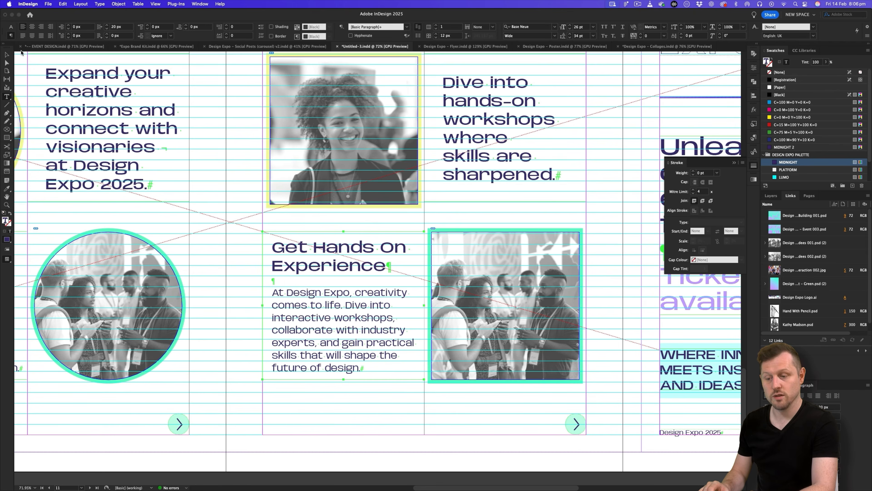
# Preview the page without guides and select the photo inside the top square frame.
pyautogui.click(7, 55)
pyautogui.click(254, 133)
pyautogui.press('w')
pyautogui.moveTo(352, 166)
pyautogui.mouseDown()
pyautogui.moveTo(322, 166)
pyautogui.moveTo(373, 194)
pyautogui.mouseUp()
pyautogui.press('a')
pyautogui.click(410, 181)
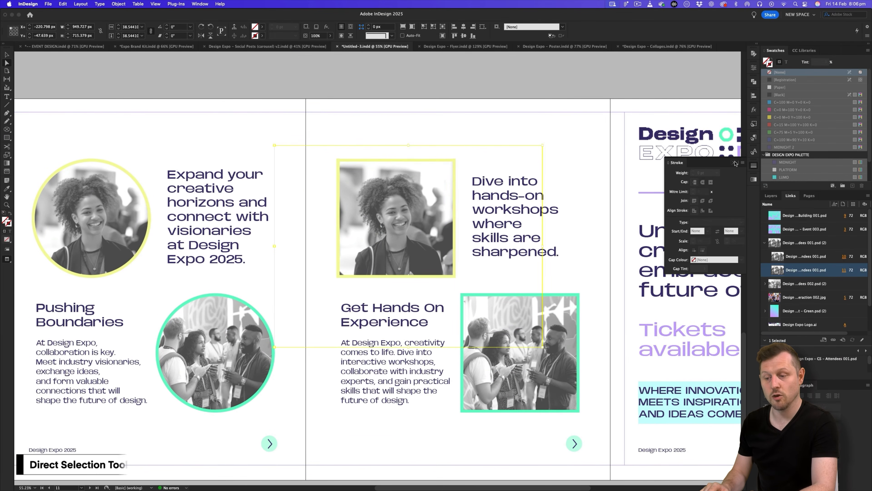
# Replace the top frame's portrait with Event 002.psd from ASSETS > 4 - Image Treatment > GreyScale > Photography.
pyautogui.click(734, 162)
pyautogui.press('super+d')
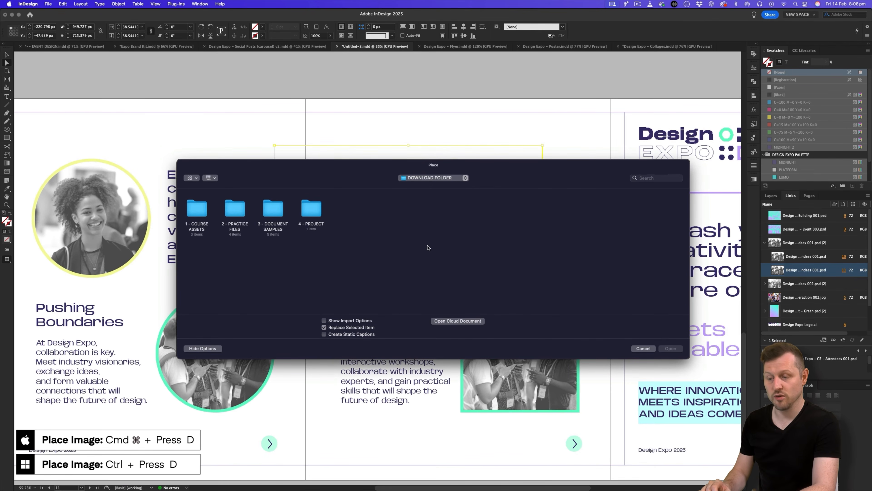
pyautogui.doubleClick(310, 211)
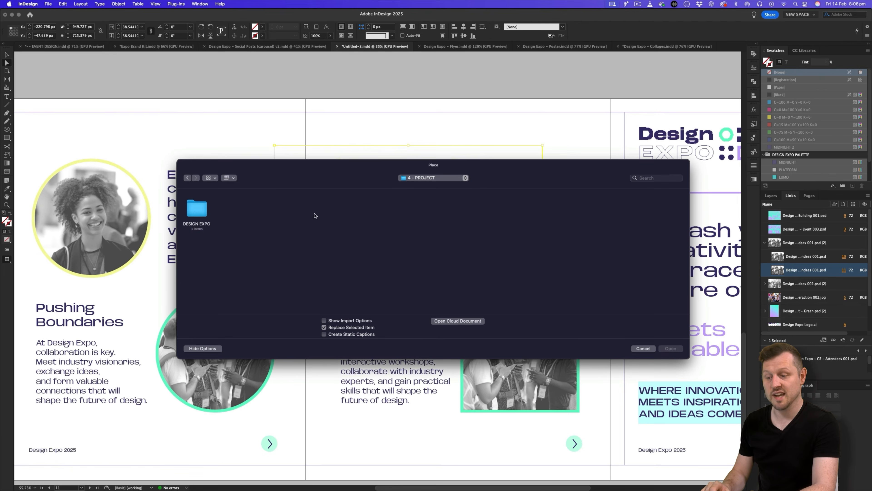
pyautogui.doubleClick(189, 207)
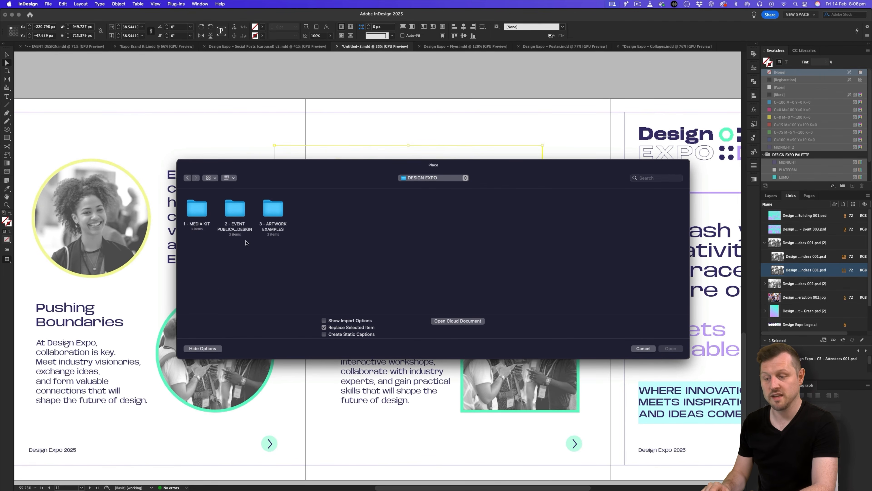
pyautogui.doubleClick(197, 207)
pyautogui.doubleClick(199, 208)
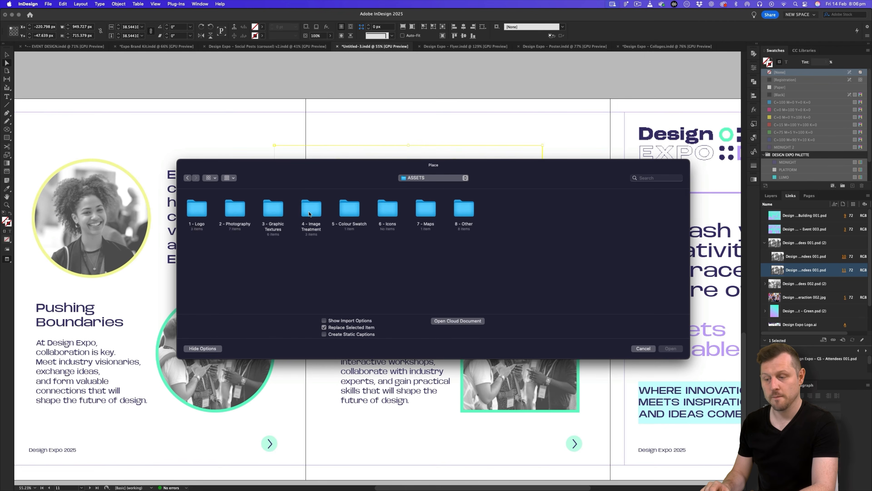
pyautogui.doubleClick(309, 213)
pyautogui.doubleClick(232, 213)
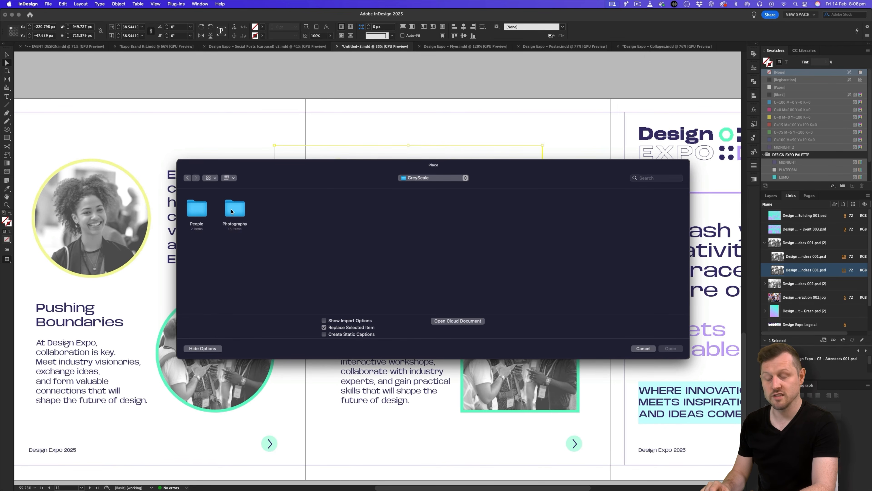
pyautogui.doubleClick(232, 212)
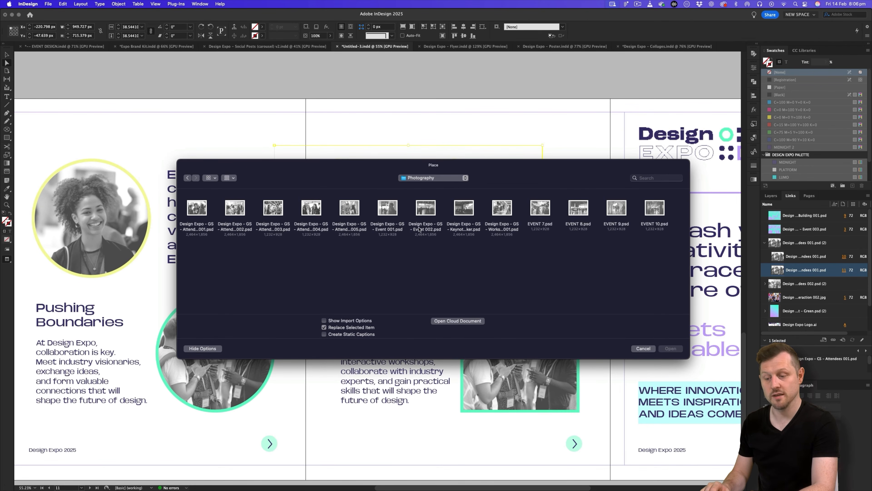
pyautogui.doubleClick(426, 209)
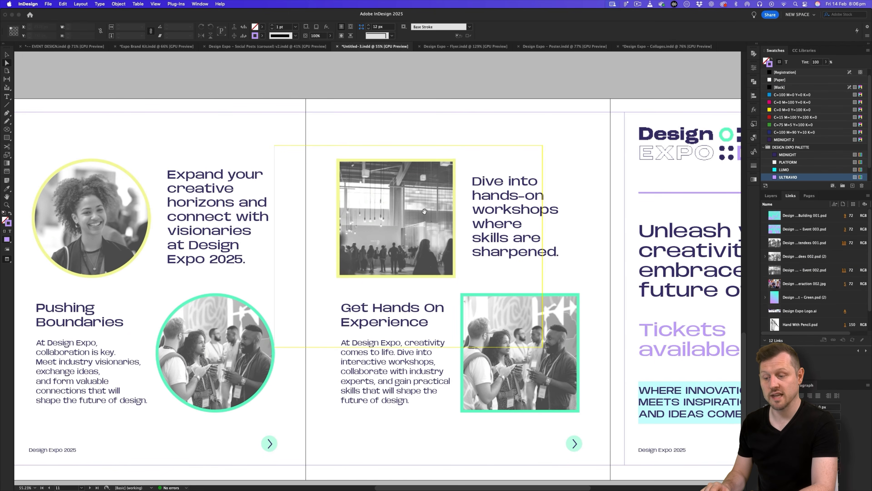
# Scale down and reposition the Event 002 image inside its square frame.
pyautogui.moveTo(424, 211); pyautogui.dragTo(423, 181)
pyautogui.moveTo(542, 216); pyautogui.dragTo(501, 216)
pyautogui.moveTo(411, 209); pyautogui.dragTo(410, 209)
pyautogui.press('v')
pyautogui.click(574, 200)
pyautogui.scroll(-2, 576, 223)
# Place the greyscale Workshop 001 photo into the lower-right square frame.
pyautogui.press('a')
pyautogui.click(524, 281)
pyautogui.press('super+d')
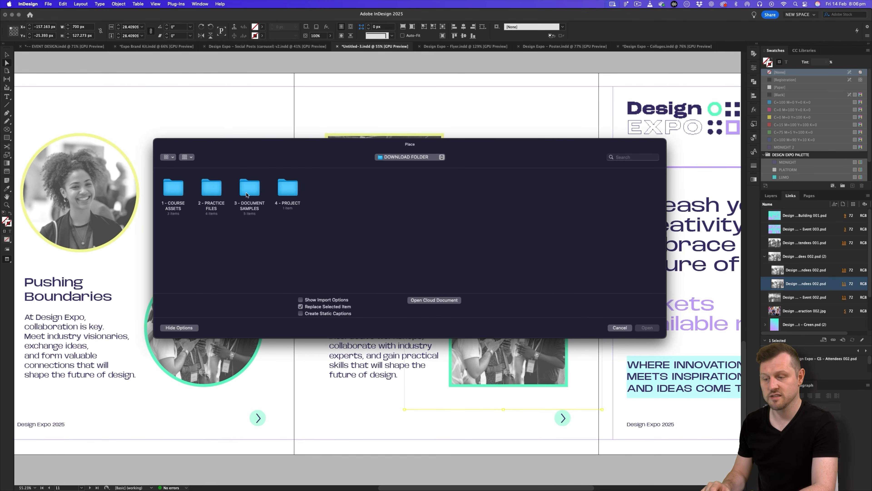
pyautogui.doubleClick(287, 187)
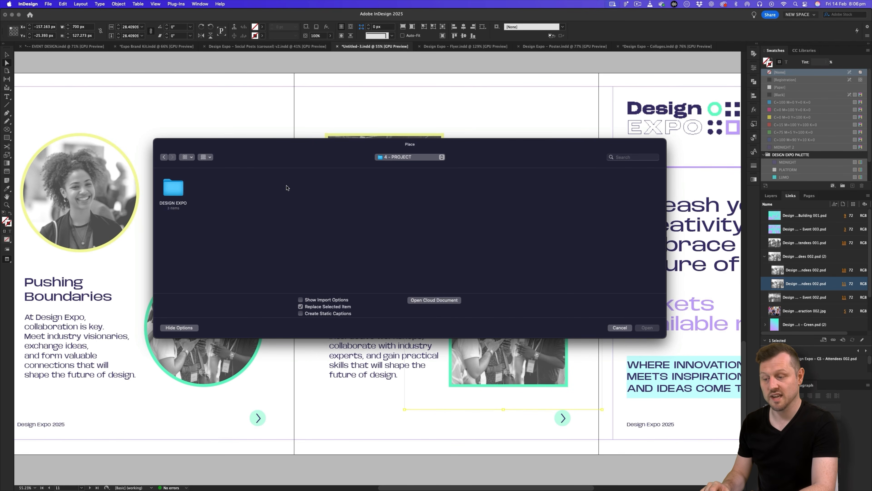
pyautogui.doubleClick(177, 186)
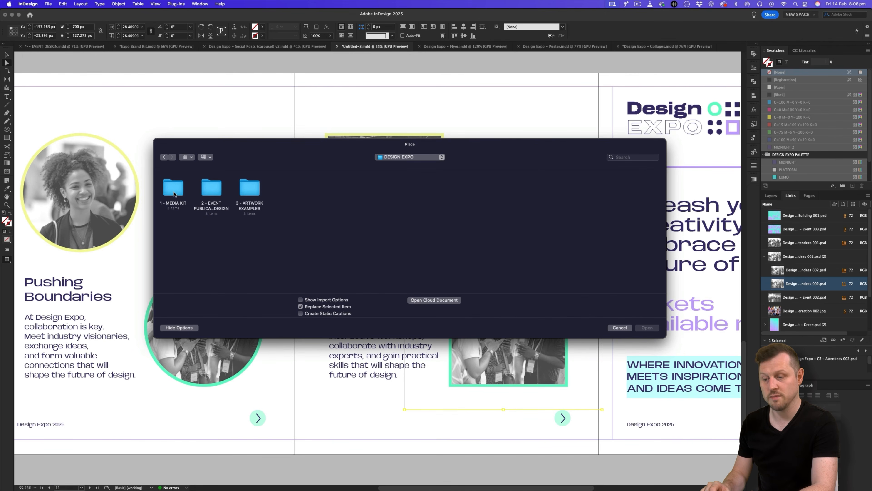
pyautogui.doubleClick(175, 189)
pyautogui.click(178, 193)
pyautogui.doubleClick(178, 193)
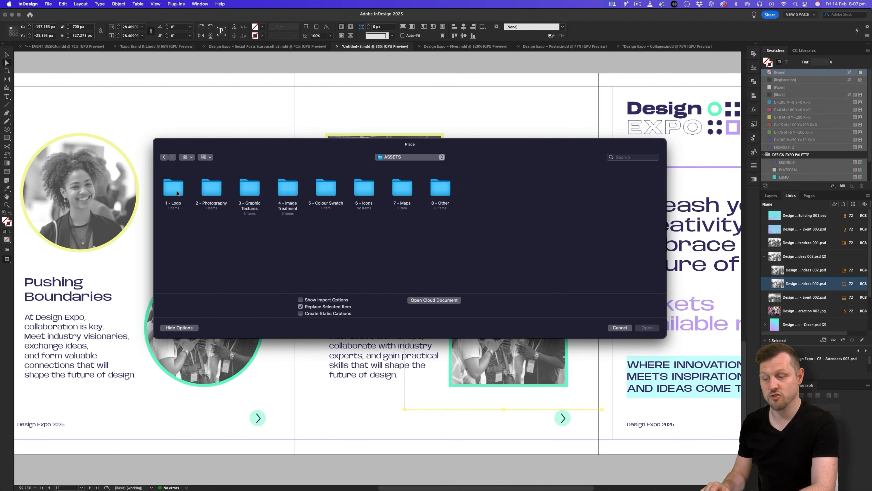
pyautogui.doubleClick(286, 190)
pyautogui.doubleClick(223, 189)
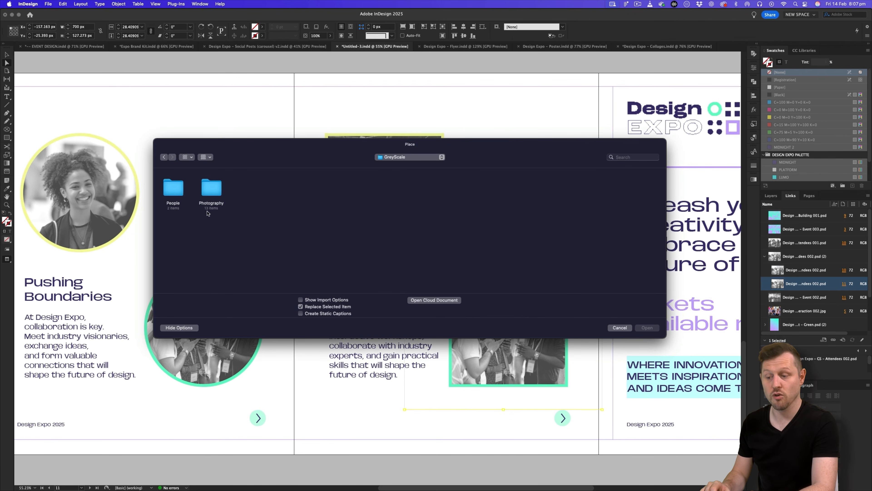
pyautogui.doubleClick(213, 194)
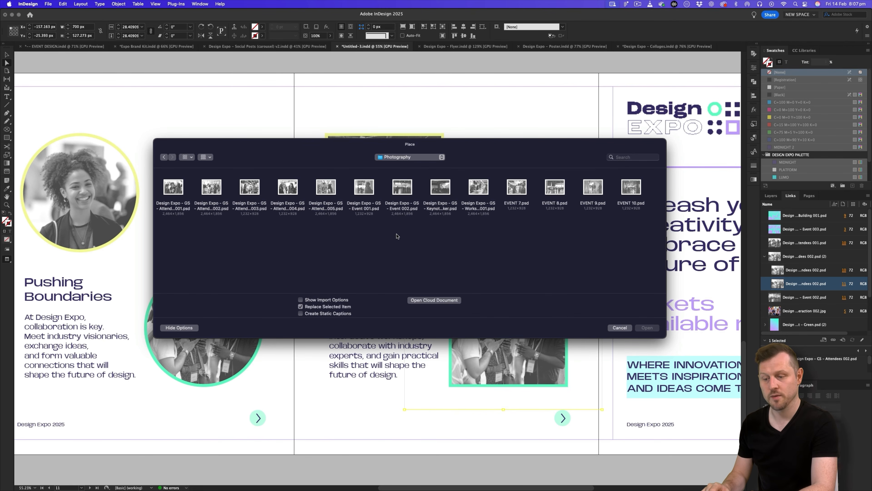
pyautogui.doubleClick(482, 187)
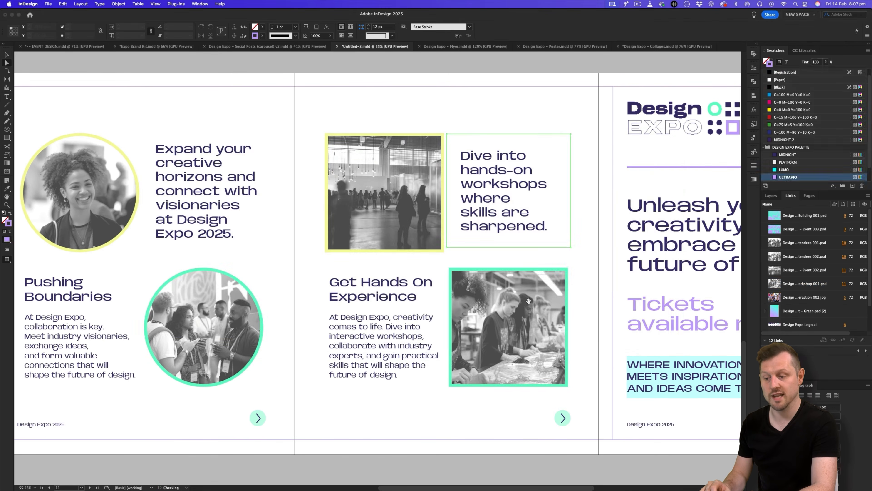
# Resize and shift the workshop photo so it fills its frame.
pyautogui.moveTo(602, 335); pyautogui.dragTo(586, 334)
pyautogui.moveTo(527, 326)
pyautogui.mouseDown()
pyautogui.moveTo(528, 318)
pyautogui.moveTo(527, 327)
pyautogui.mouseUp()
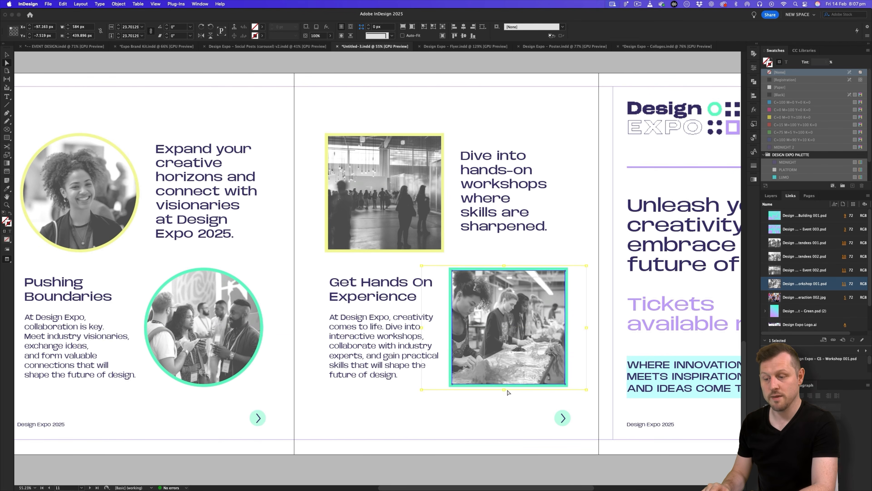
pyautogui.moveTo(503, 389); pyautogui.dragTo(504, 397)
pyautogui.press('v')
# Give the hall photo frame an ULTRAVIO stroke and the workshop frame a LUMO stroke.
pyautogui.click(396, 175)
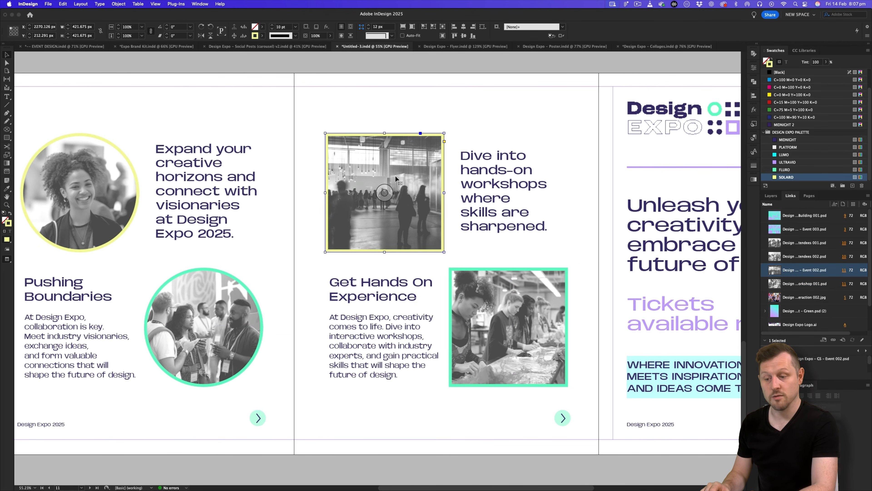
pyautogui.click(793, 162)
pyautogui.click(517, 293)
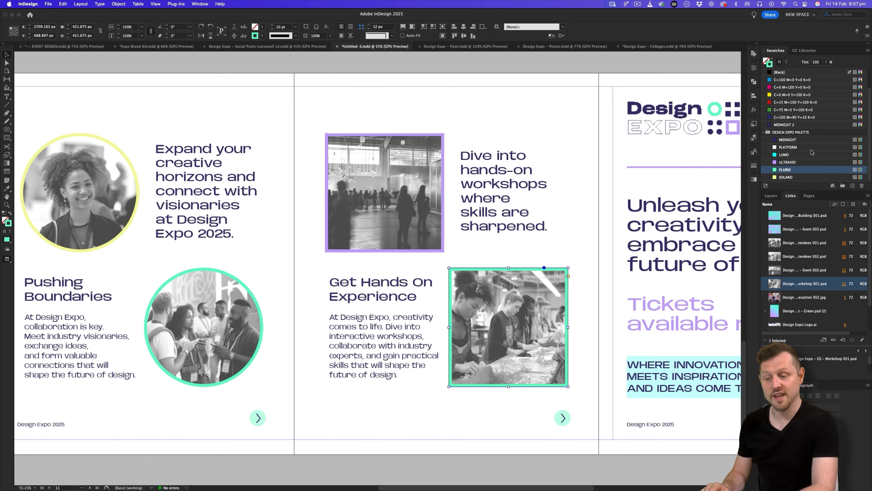
pyautogui.click(792, 156)
# Bring the last page into view and select all the Carousel 3 Page 4 copy.
pyautogui.click(573, 107)
pyautogui.moveTo(508, 172); pyautogui.dragTo(484, 281)
pyautogui.moveTo(369, 340); pyautogui.dragTo(384, 306)
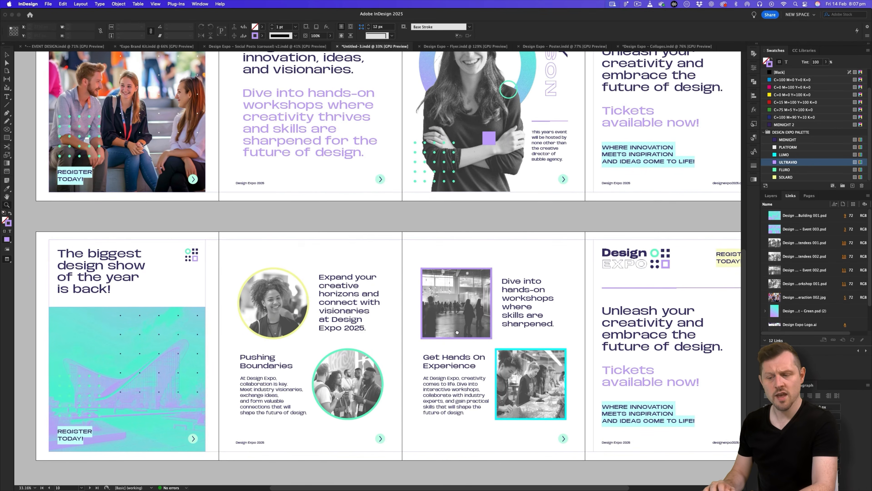
pyautogui.moveTo(544, 299); pyautogui.dragTo(388, 299)
pyautogui.moveTo(503, 343); pyautogui.dragTo(522, 272)
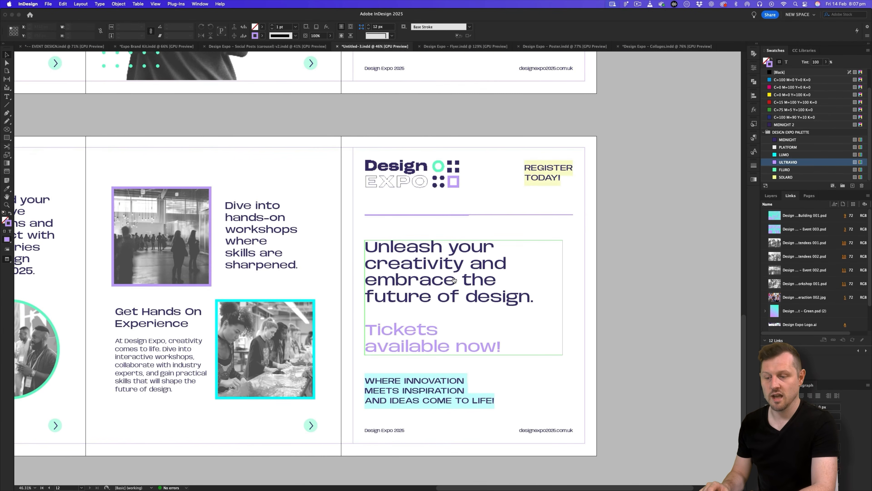
pyautogui.press('super+Tab')
pyautogui.click(631, 229)
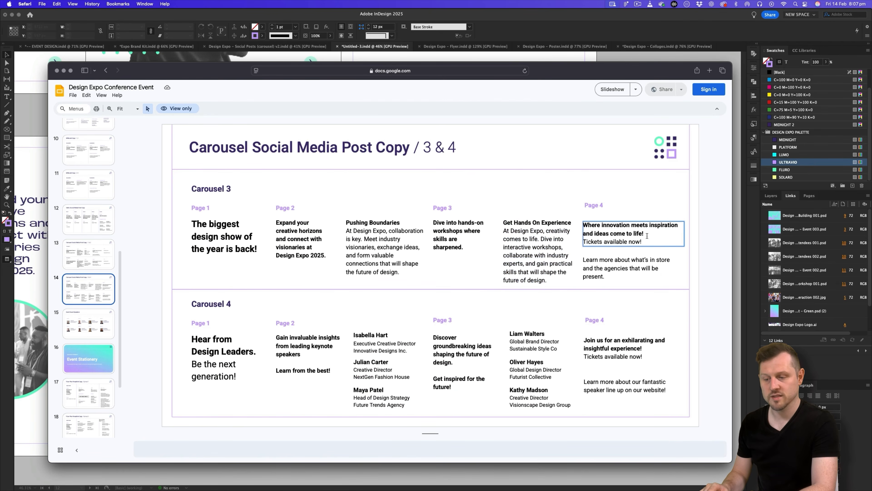
pyautogui.press('super+a')
pyautogui.press('super+c')
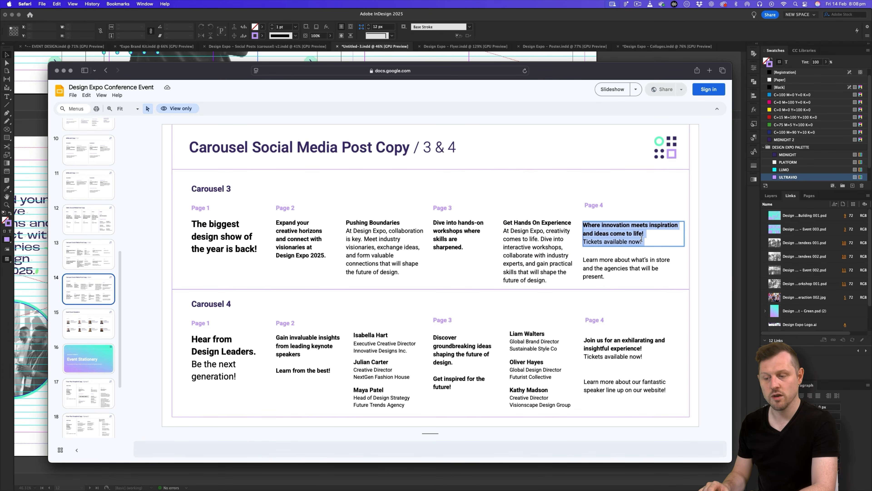
# Paste the Page 4 copy over the last page's headline.
pyautogui.press('super+Tab')
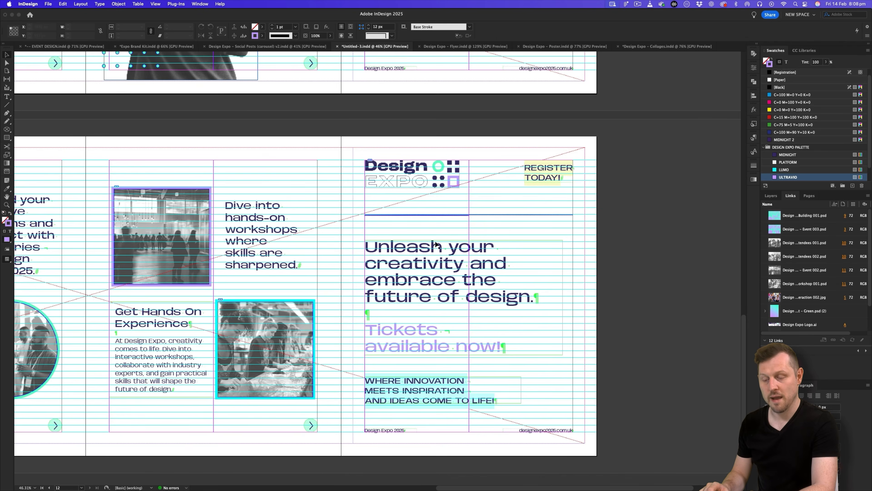
pyautogui.press('super+a')
pyautogui.press('super+v')
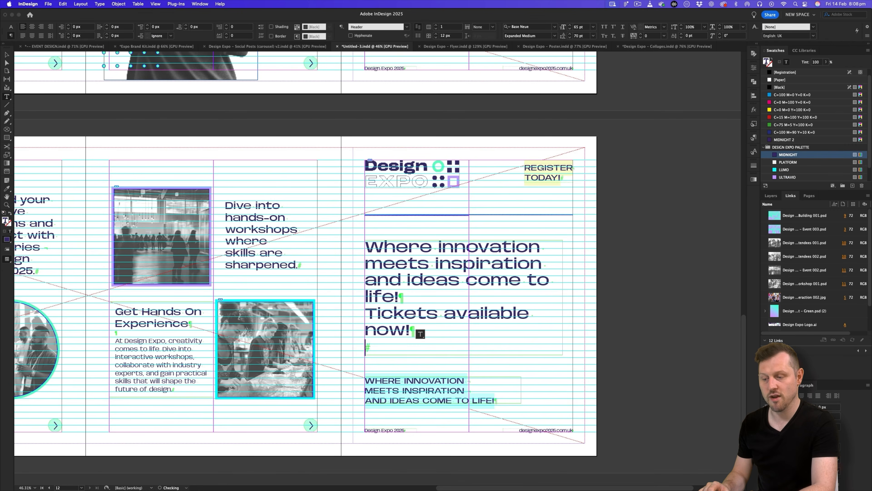
pyautogui.press('Escape')
# Narrow the headline frame and rework the line breaks around the tickets line.
pyautogui.moveTo(562, 299); pyautogui.dragTo(545, 298)
pyautogui.doubleClick(447, 303)
pyautogui.press('Return')
pyautogui.click(444, 329)
pyautogui.hotkey('shift', 'Return')
pyautogui.moveTo(502, 347); pyautogui.dragTo(365, 331)
pyautogui.click(754, 125)
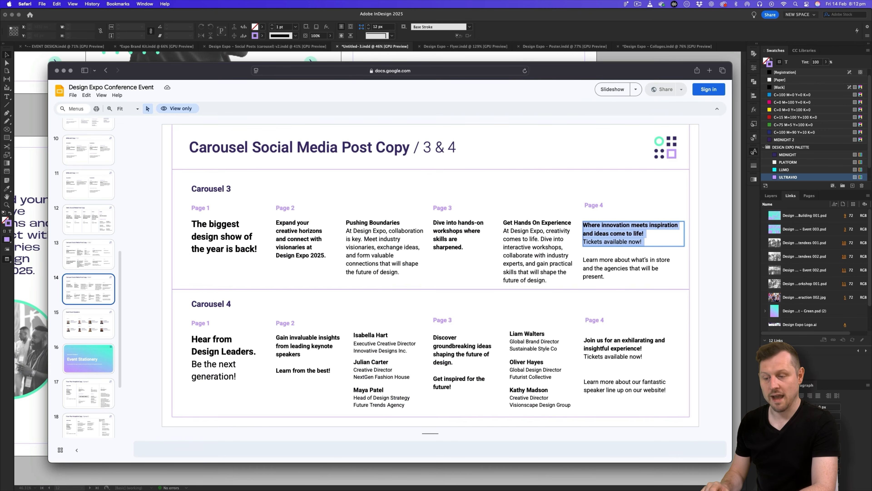
# Copy the Learn more paragraph from the deck into the cyan caption.
pyautogui.press('super+Tab')
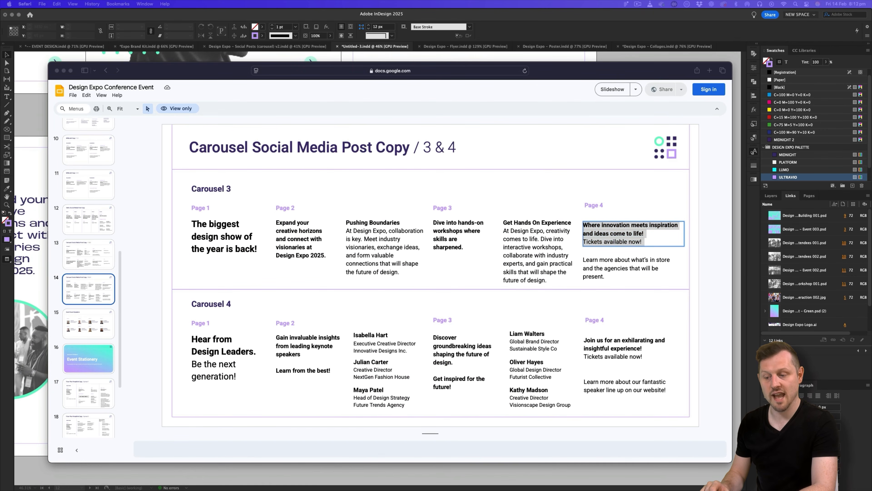
pyautogui.click(622, 267)
pyautogui.tripleClick(622, 267)
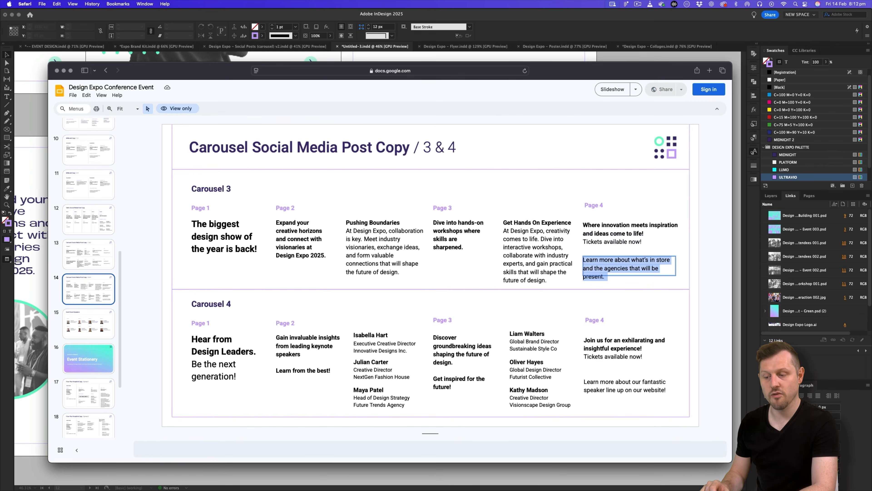
pyautogui.press('super+Tab')
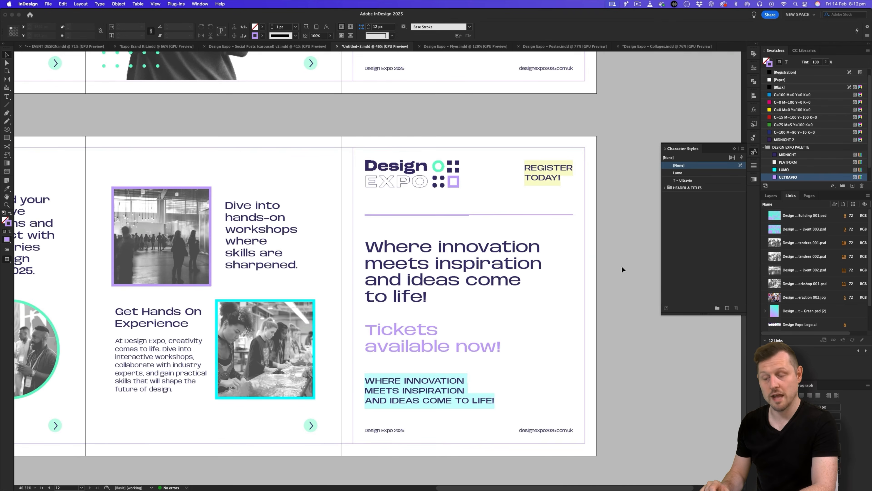
pyautogui.doubleClick(428, 385)
pyautogui.press('super+a')
pyautogui.keyDown('super'); pyautogui.click(479, 331); pyautogui.keyUp('super')
pyautogui.write('LEARN MORE ABOUT WHAT’S IN STORE AND THE AGENCIES THAT WILL BE PRESENT.')
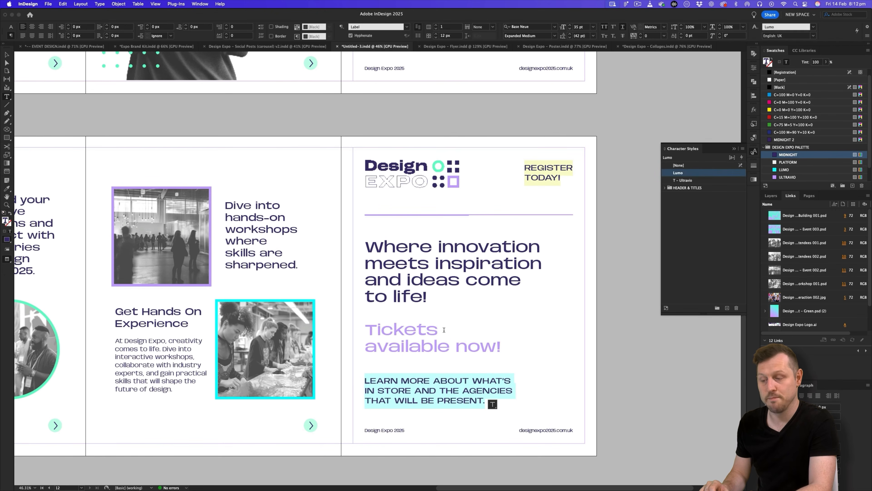
pyautogui.press('Escape')
# Compare with the Social Posts carousel v2 document, then select all the caption text.
pyautogui.click(282, 46)
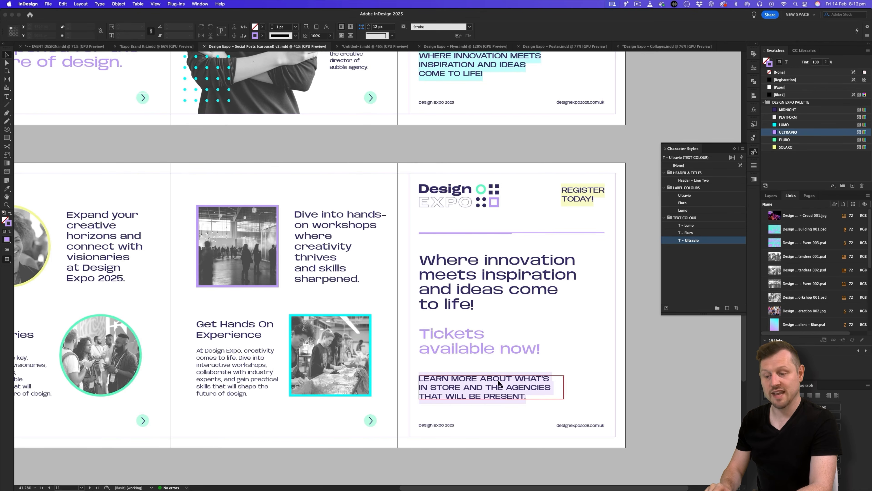
pyautogui.click(380, 47)
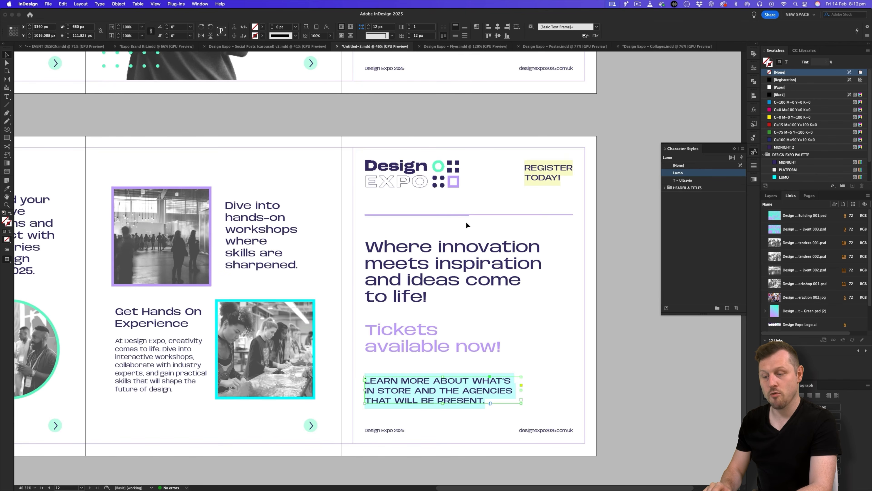
pyautogui.press('Return')
pyautogui.press('super+a')
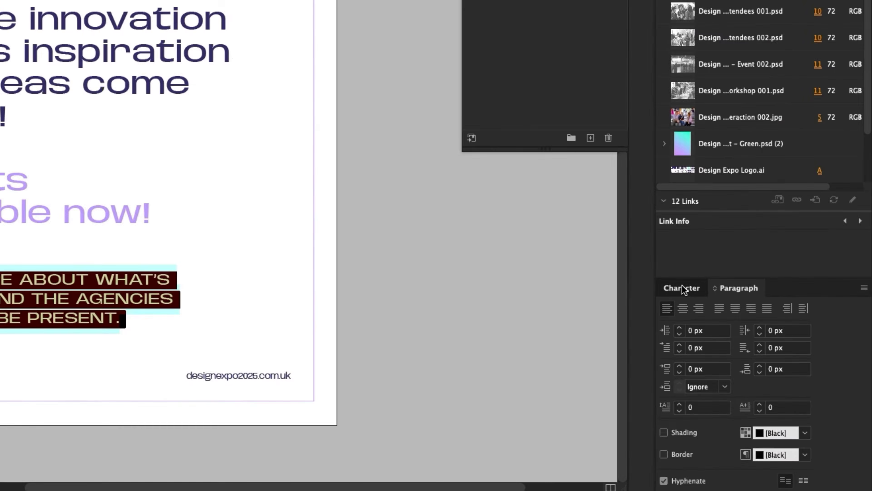
# Change the caption's underline highlight colour to ULTRAVIO in Underline Options.
pyautogui.click(775, 385)
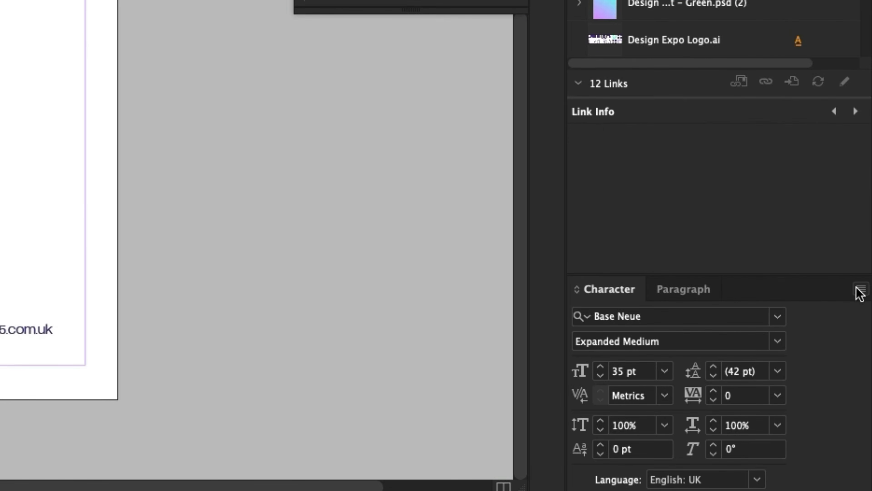
pyautogui.click(867, 415)
pyautogui.click(759, 418)
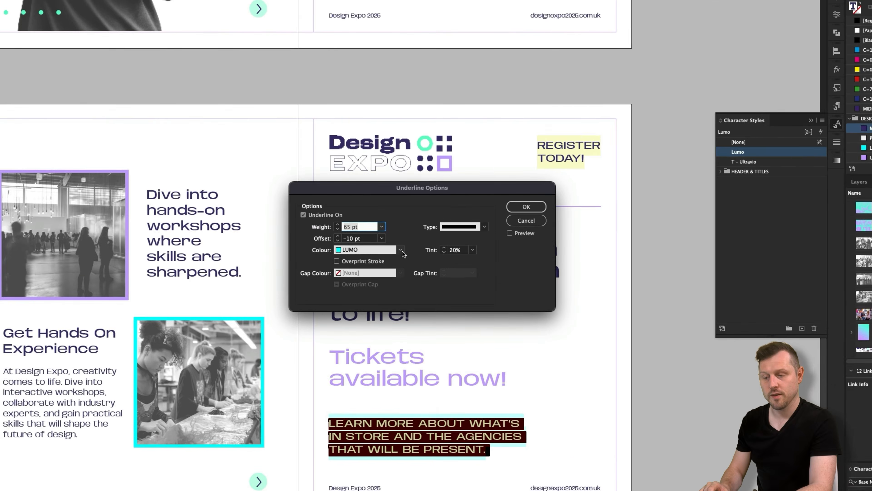
pyautogui.click(399, 250)
pyautogui.click(404, 411)
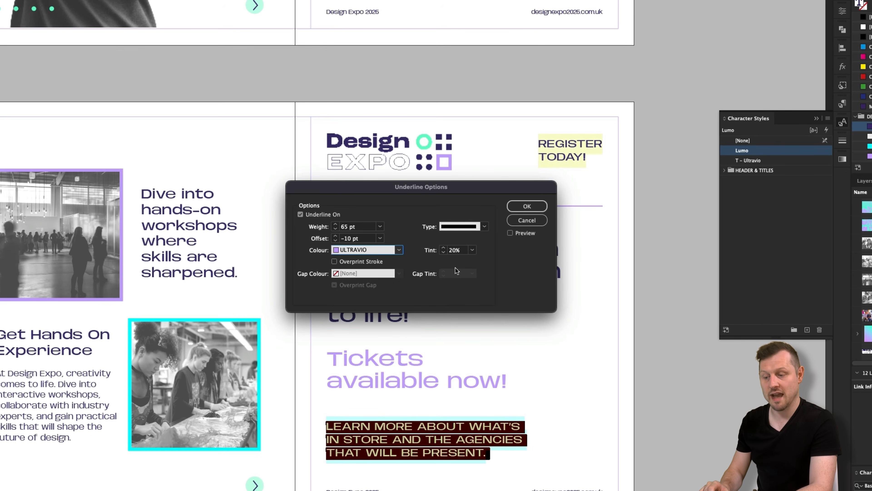
pyautogui.click(532, 209)
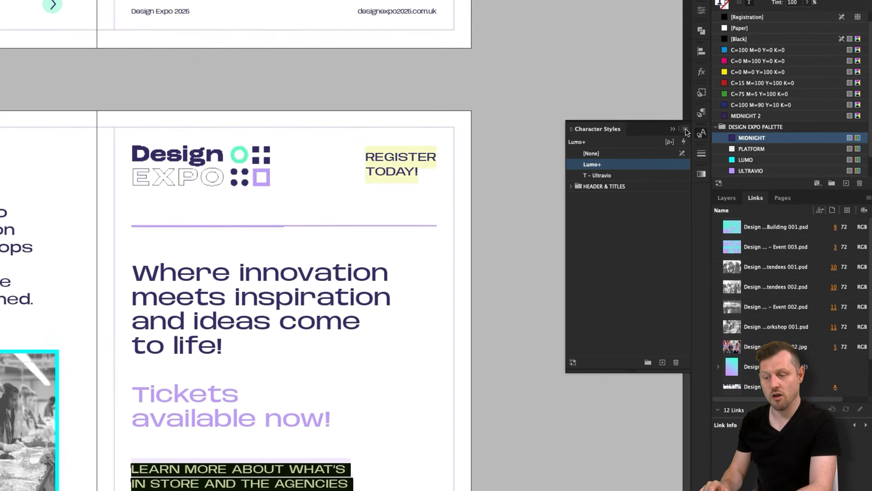
# Create a new character style named Ultravio based on [None].
pyautogui.click(743, 149)
pyautogui.click(762, 155)
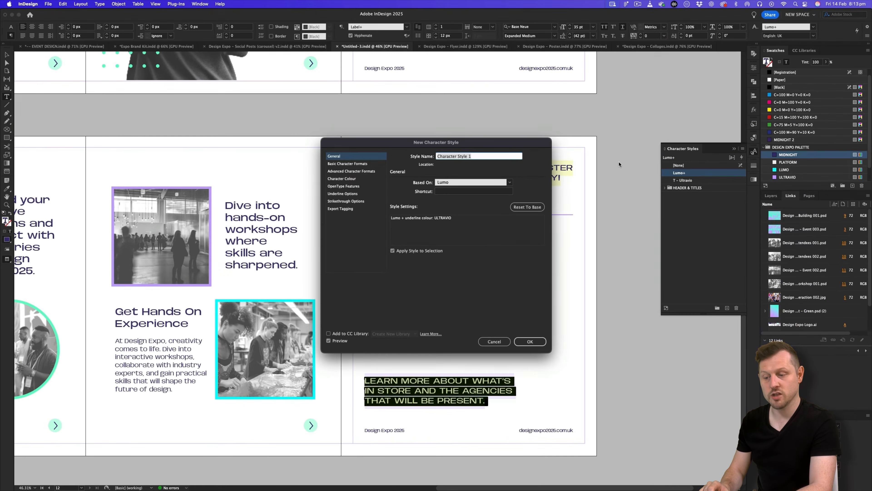
pyautogui.write('Ultravio')
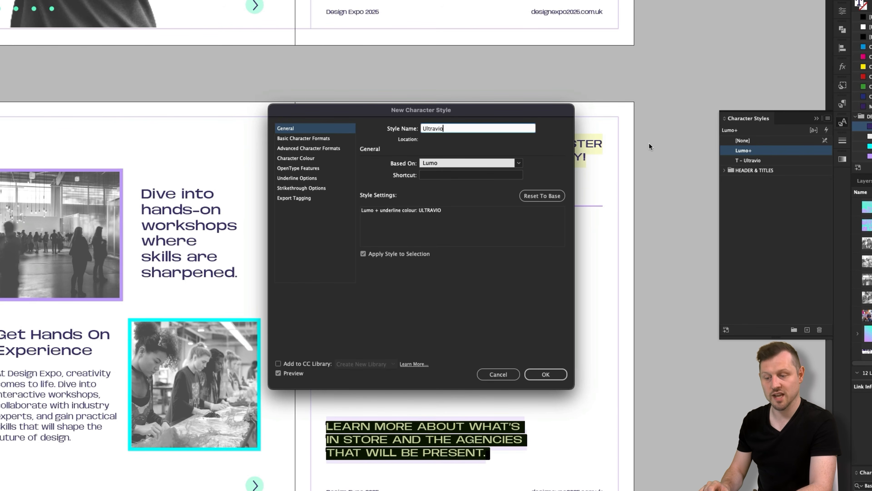
pyautogui.click(469, 163)
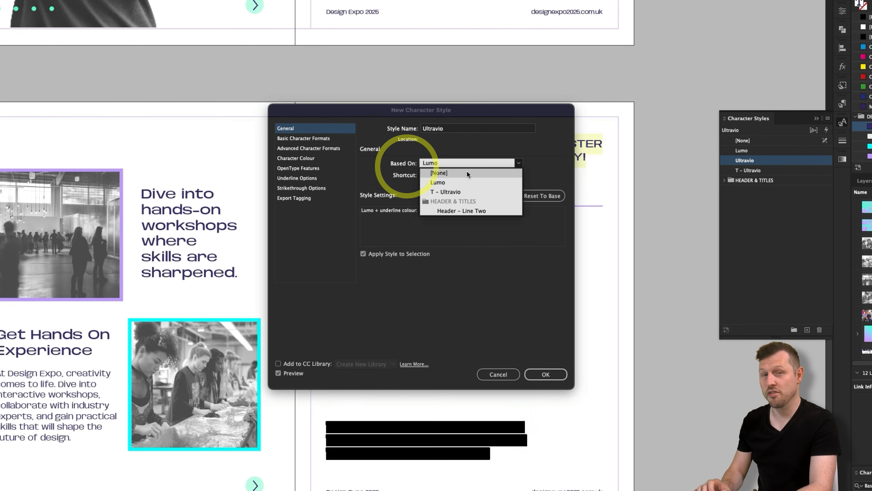
pyautogui.click(467, 170)
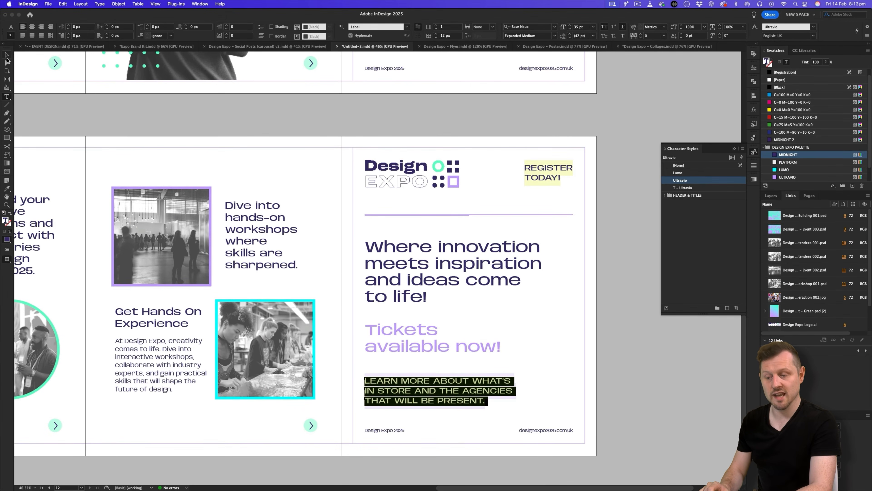
# Close the Character Styles panel and zoom out to show all three spreads.
pyautogui.click(7, 56)
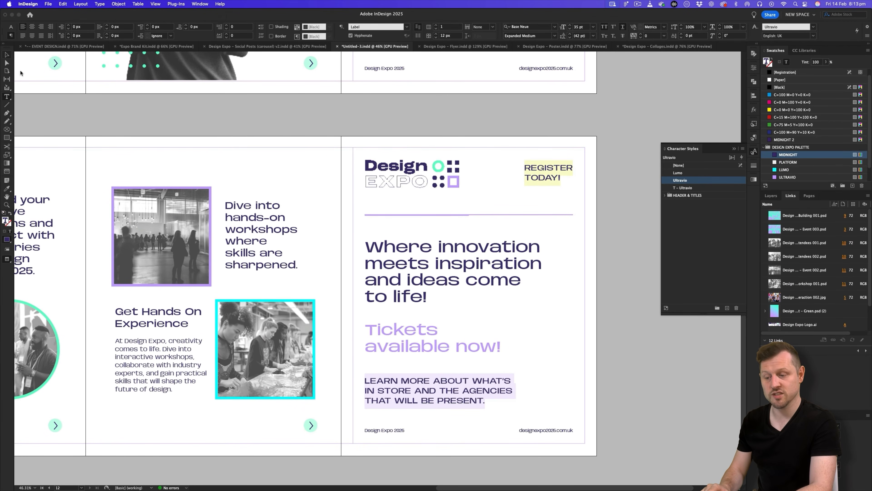
pyautogui.click(298, 283)
pyautogui.press('z')
pyautogui.moveTo(320, 277); pyautogui.dragTo(247, 303)
pyautogui.hscroll(-3, 247, 304)
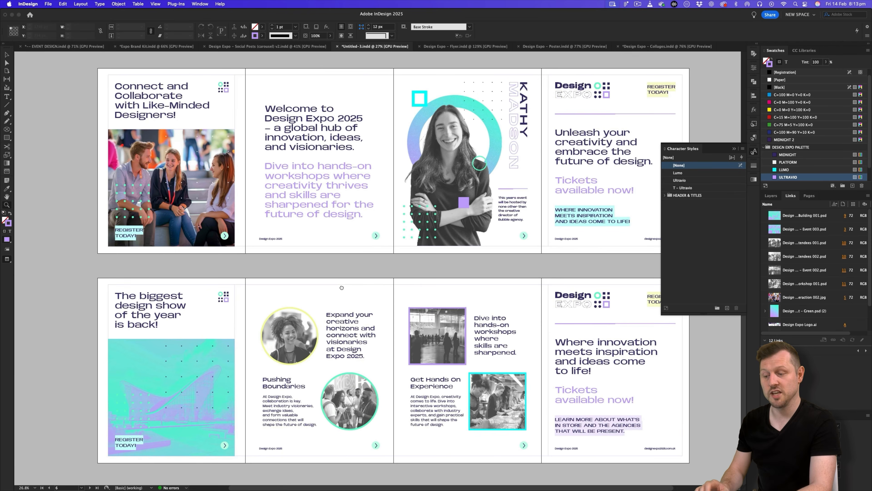
pyautogui.hscroll(1, 341, 288)
pyautogui.click(735, 149)
pyautogui.hscroll(1, 626, 210)
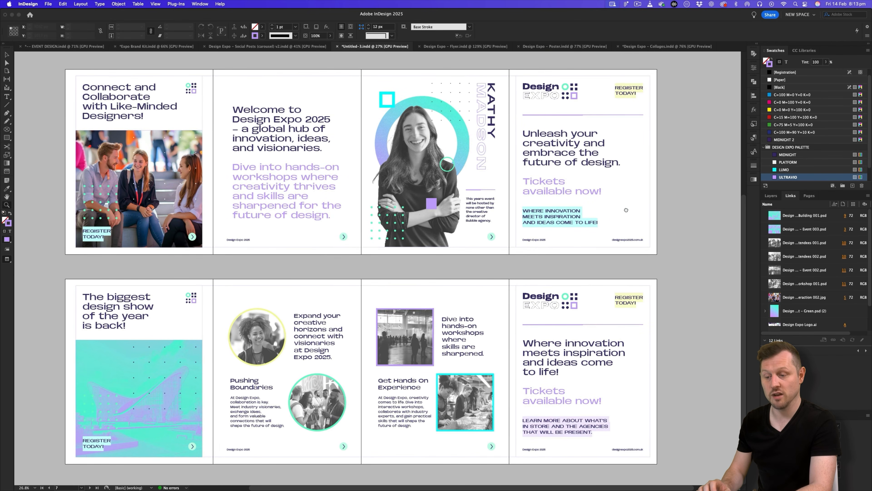
pyautogui.scroll(3, 626, 212)
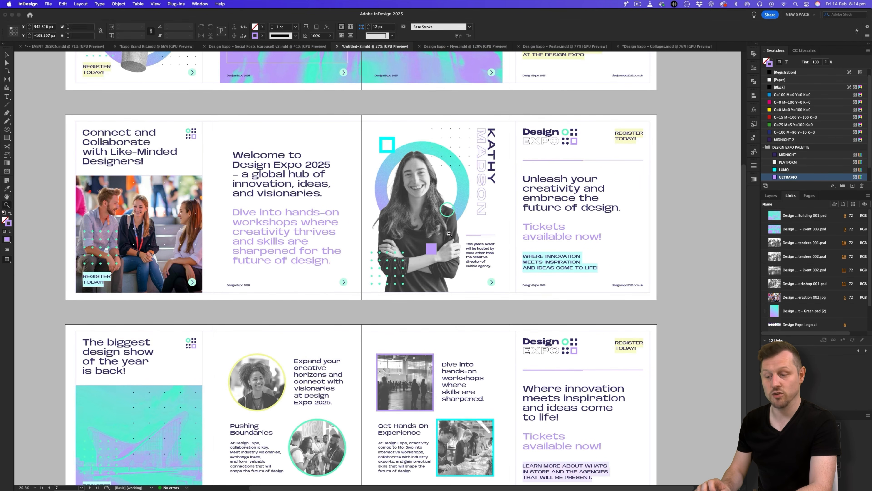
pyautogui.keyDown('alt'); pyautogui.click(417, 246); pyautogui.keyUp('alt')
pyautogui.scroll(2, 417, 246)
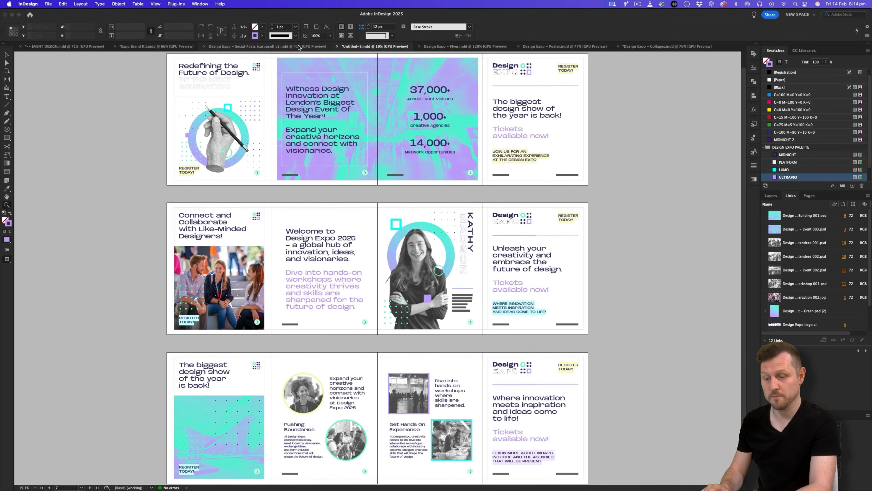
# Review the three carousel spreads in the Social Posts carousel v2 document at about 30%.
pyautogui.click(298, 46)
pyautogui.moveTo(487, 250); pyautogui.dragTo(413, 329)
pyautogui.moveTo(445, 366); pyautogui.dragTo(465, 295)
pyautogui.press('z')
pyautogui.moveTo(387, 387); pyautogui.dragTo(429, 363)
pyautogui.press('v')
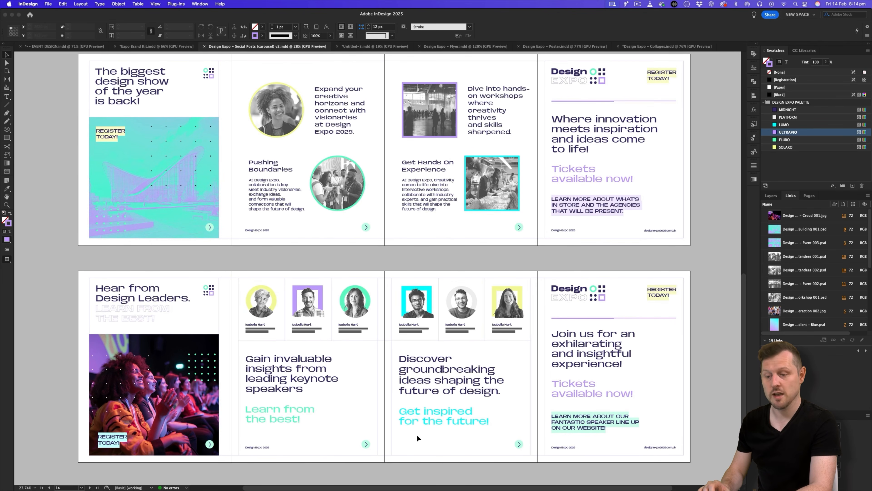
pyautogui.press('z')
pyautogui.moveTo(358, 326); pyautogui.dragTo(388, 321)
pyautogui.moveTo(448, 305); pyautogui.dragTo(392, 281)
pyautogui.press('v')
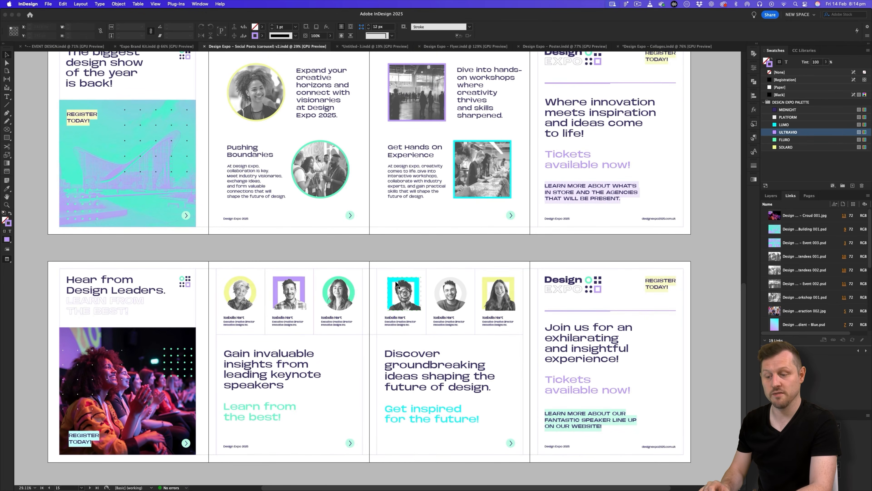
# Return to Untitled-3 and zoom in on its top spreads.
pyautogui.click(351, 46)
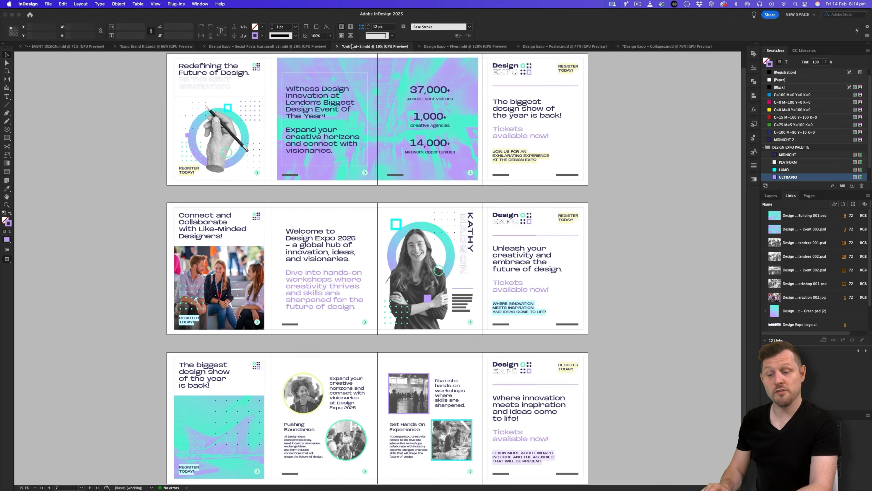
pyautogui.scroll(2, 432, 256)
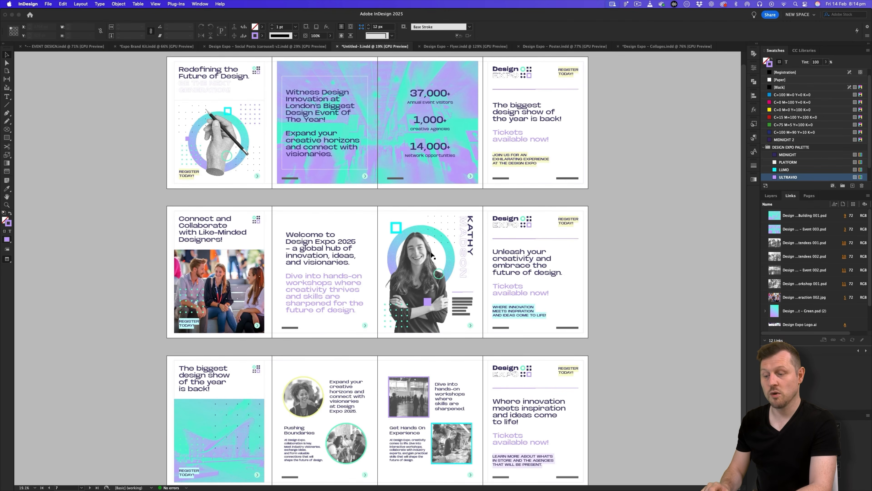
pyautogui.press('z')
pyautogui.moveTo(402, 271); pyautogui.dragTo(445, 358)
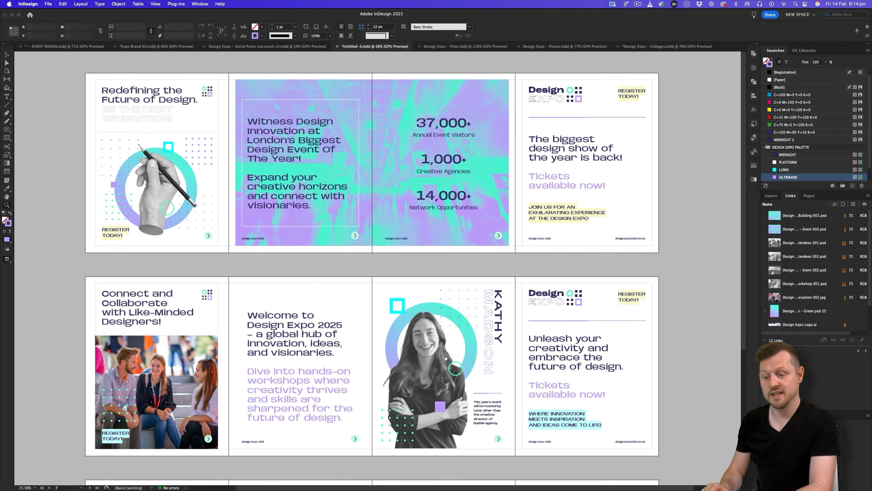
# Move the Title: Stat paragraph style into the HEADER & TITLES group.
pyautogui.click(754, 138)
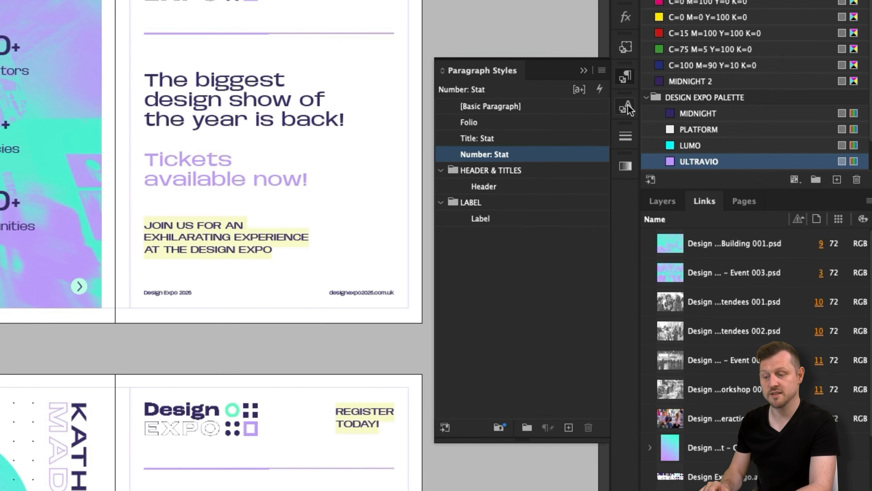
pyautogui.click(753, 152)
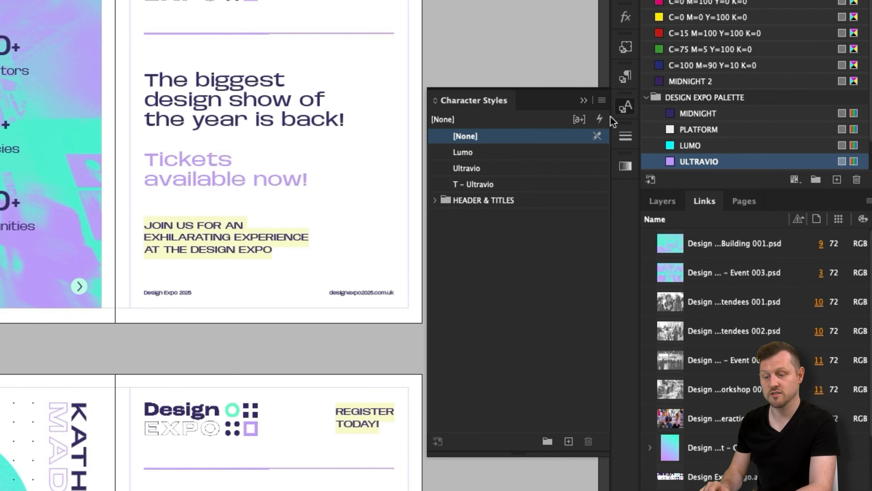
pyautogui.click(435, 200)
pyautogui.click(624, 76)
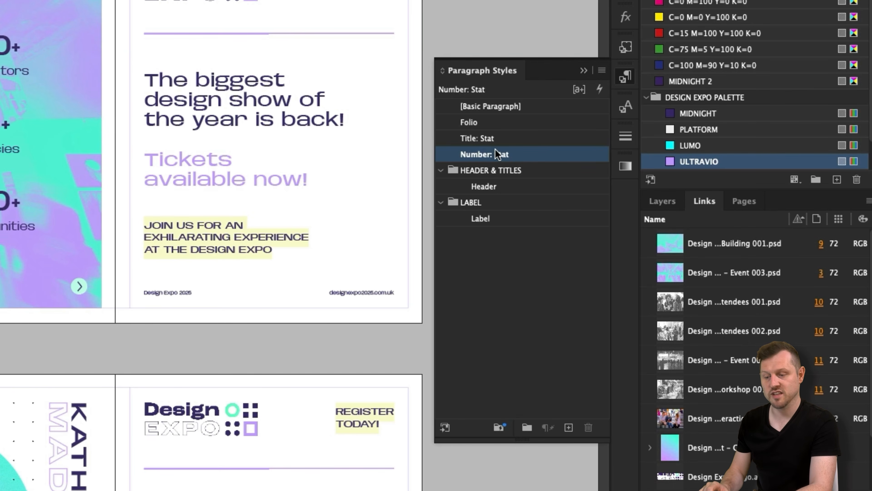
pyautogui.moveTo(472, 136); pyautogui.dragTo(526, 172)
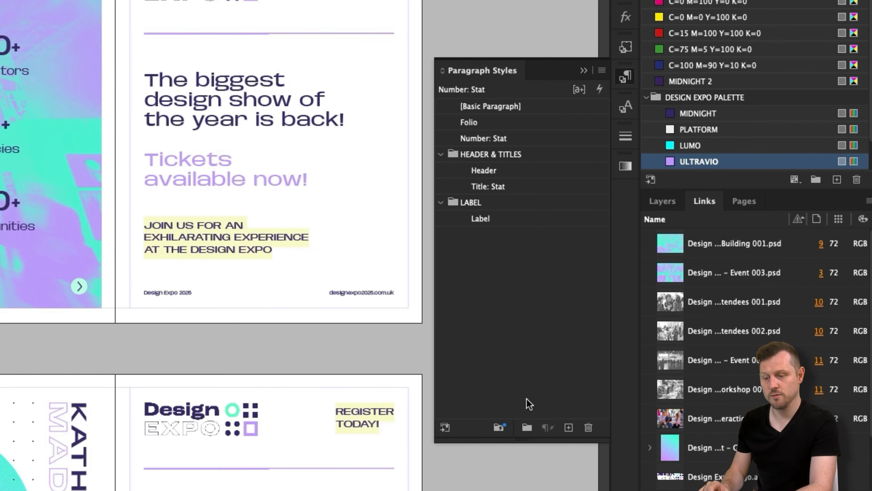
# Create a 'Paragraph' style group holding Number: Stat and Folio, with LABEL placed last.
pyautogui.click(527, 427)
pyautogui.doubleClick(488, 238)
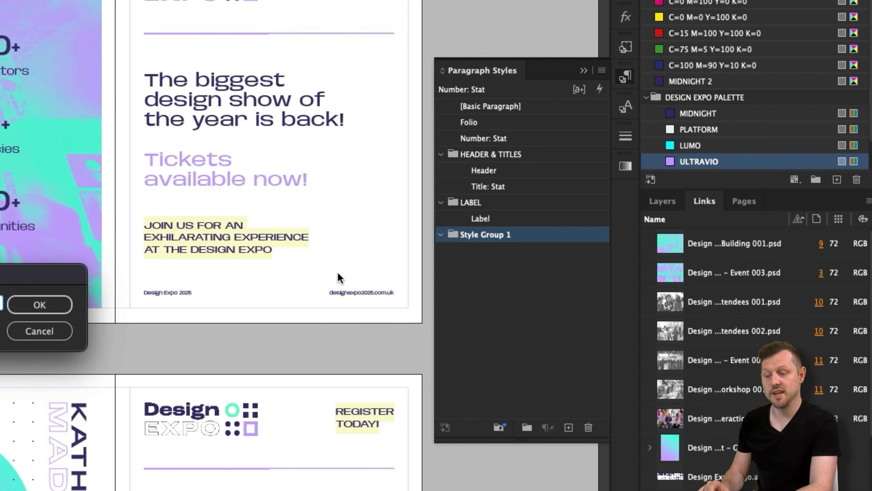
pyautogui.click(64, 303)
pyautogui.moveTo(487, 139); pyautogui.dragTo(482, 221)
pyautogui.click(471, 171)
pyautogui.moveTo(471, 171); pyautogui.dragTo(481, 326)
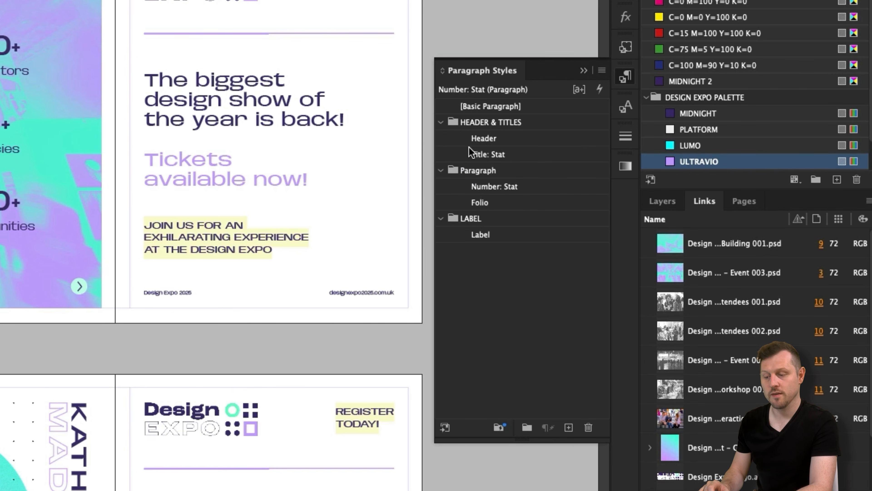
pyautogui.click(626, 107)
# Create a LABEL COLOURS character style group containing Ultravio and Lumo.
pyautogui.click(548, 441)
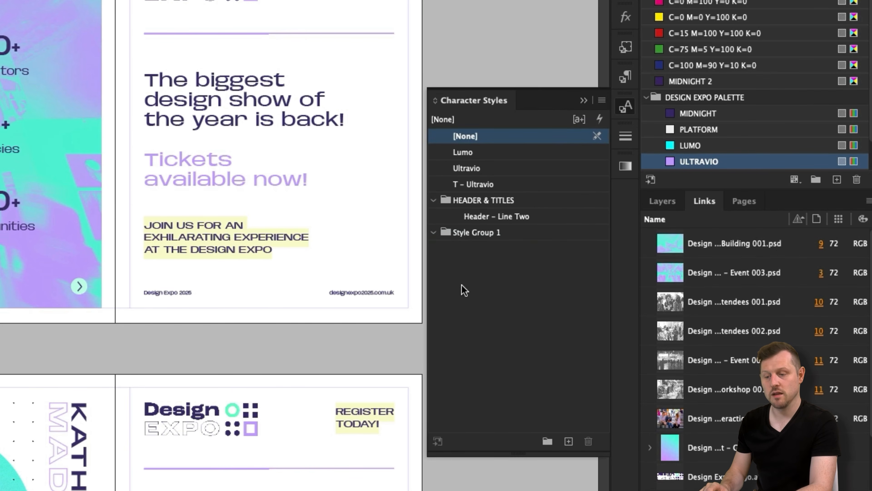
pyautogui.doubleClick(462, 233)
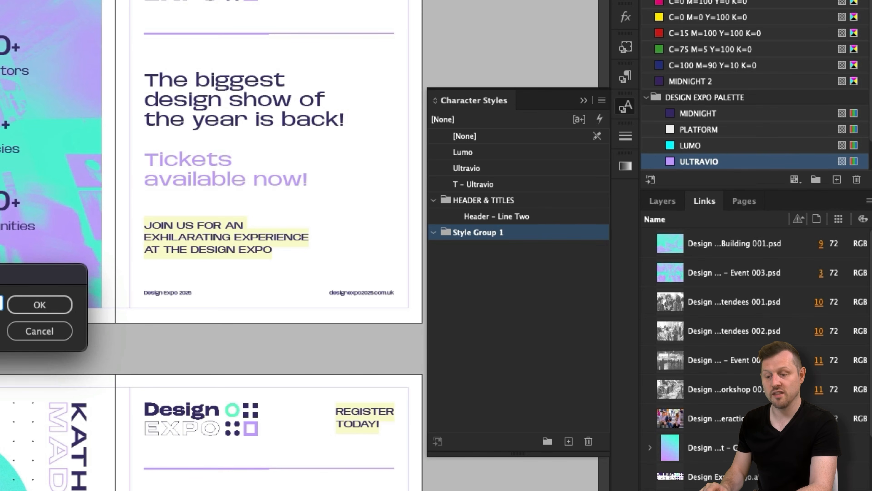
pyautogui.press('Return')
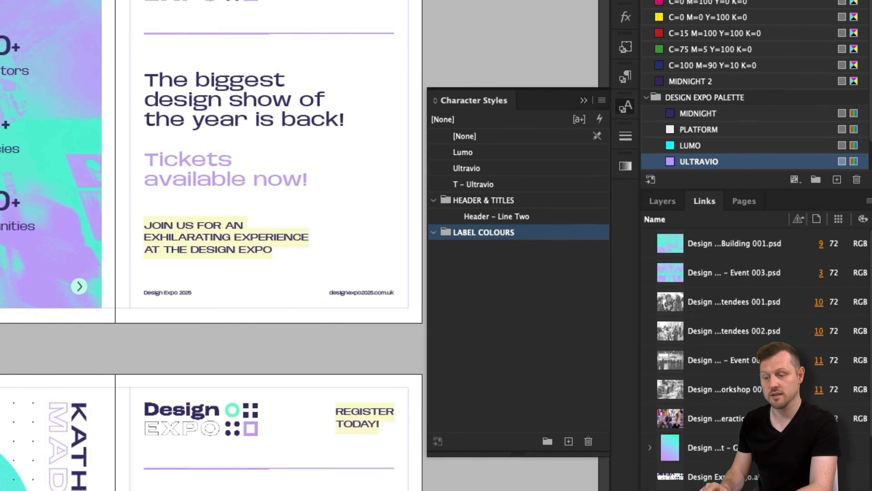
pyautogui.moveTo(471, 169); pyautogui.dragTo(467, 231)
pyautogui.moveTo(467, 154); pyautogui.dragTo(466, 218)
# Create a TYPE COLOURS group holding T - Ultravio, with LABEL COLOURS below it.
pyautogui.click(548, 441)
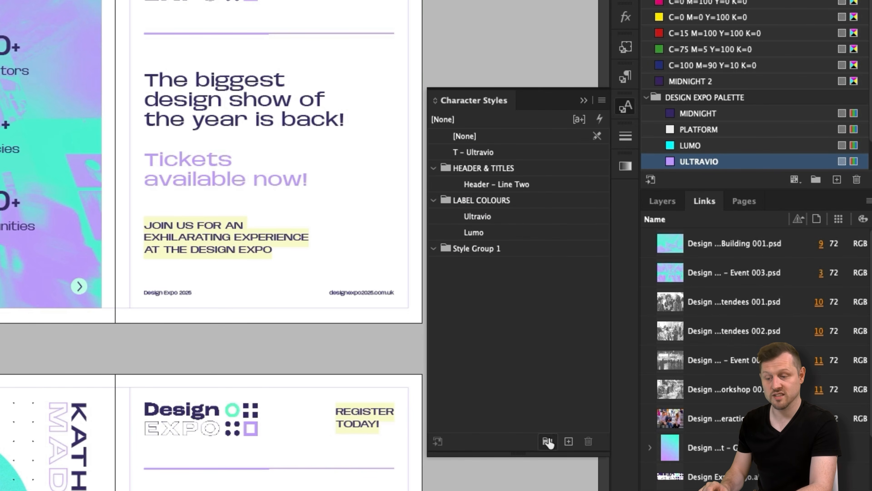
pyautogui.doubleClick(478, 249)
pyautogui.write('TYPE COLOURS')
pyautogui.press('Return')
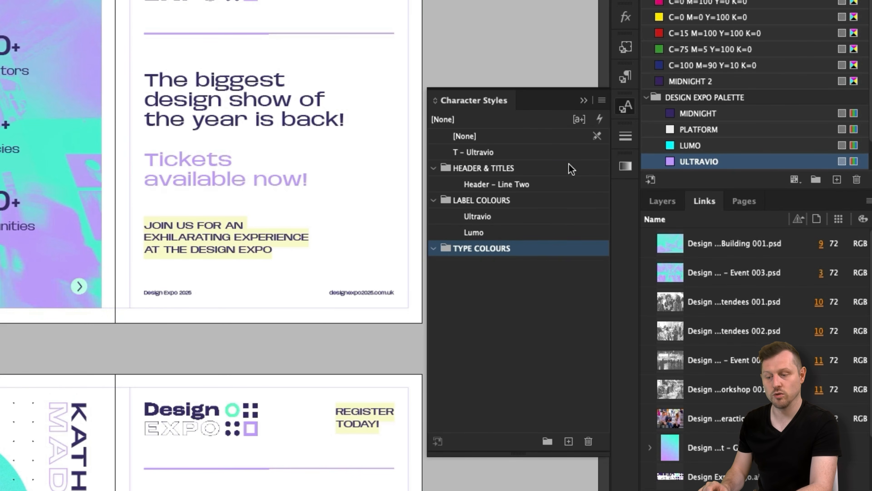
pyautogui.moveTo(481, 152); pyautogui.dragTo(473, 248)
pyautogui.moveTo(472, 185); pyautogui.dragTo(471, 261)
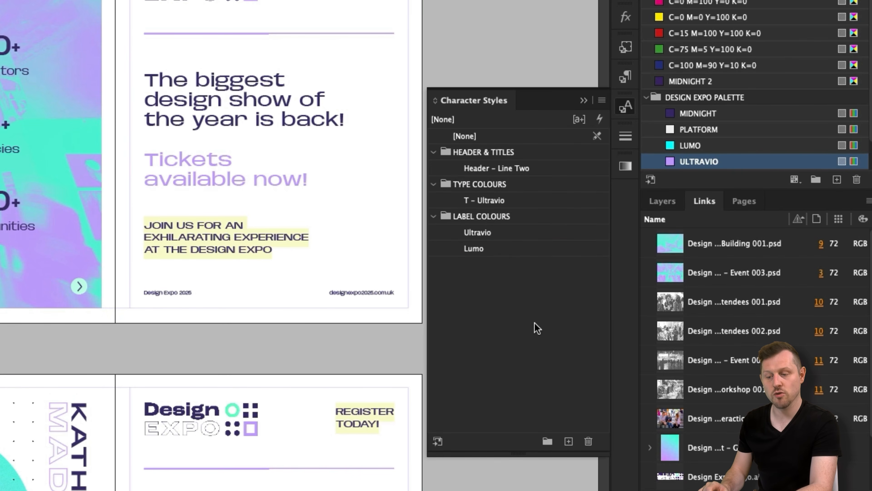
# Create a STROKES object style group and move Base Stroke into it.
pyautogui.press('super+F7')
pyautogui.click(510, 223)
pyautogui.doubleClick(492, 143)
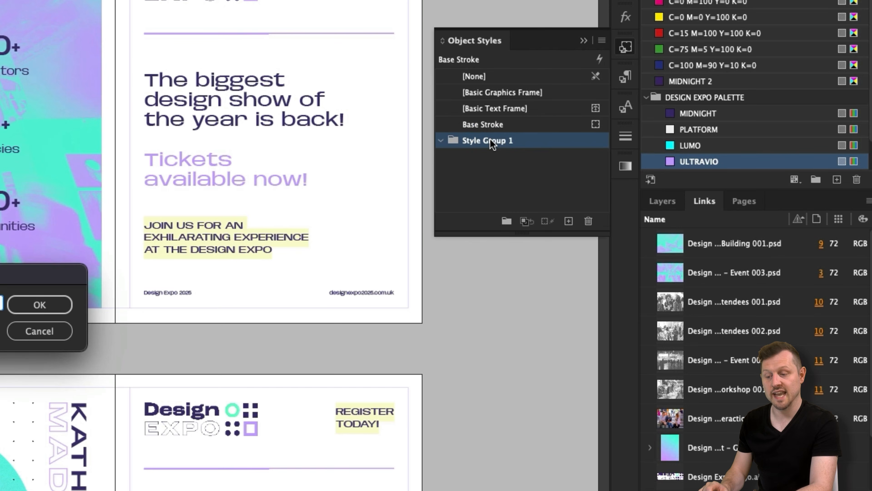
pyautogui.write('STROKES')
pyautogui.press('Return')
pyautogui.moveTo(480, 127); pyautogui.dragTo(477, 141)
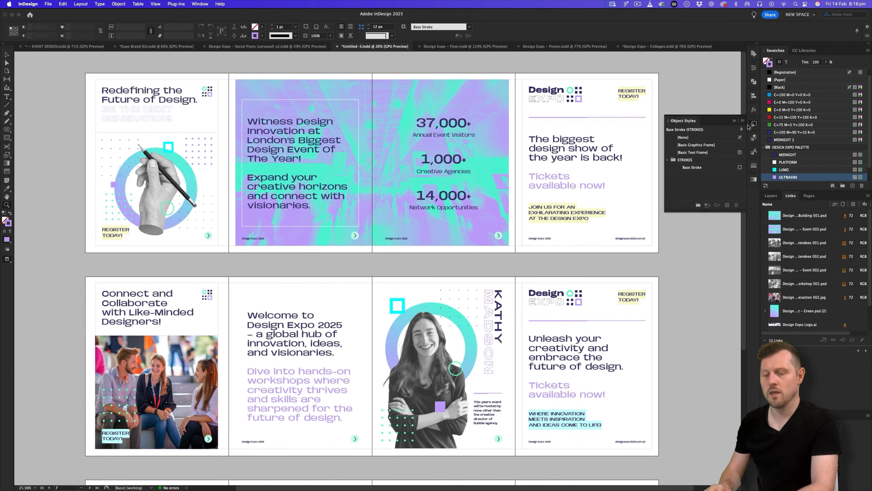
pyautogui.click(735, 121)
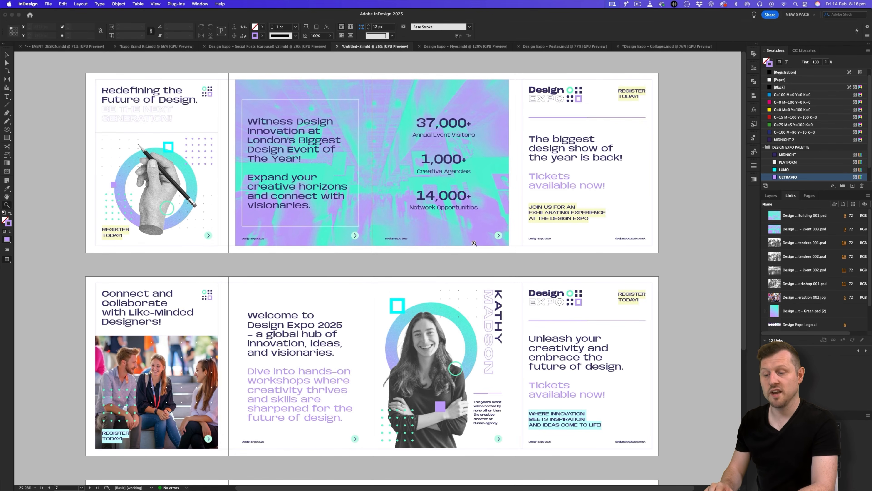
# Open the Export dialog with Cmd+E, with JPEG as the export format.
pyautogui.press('v')
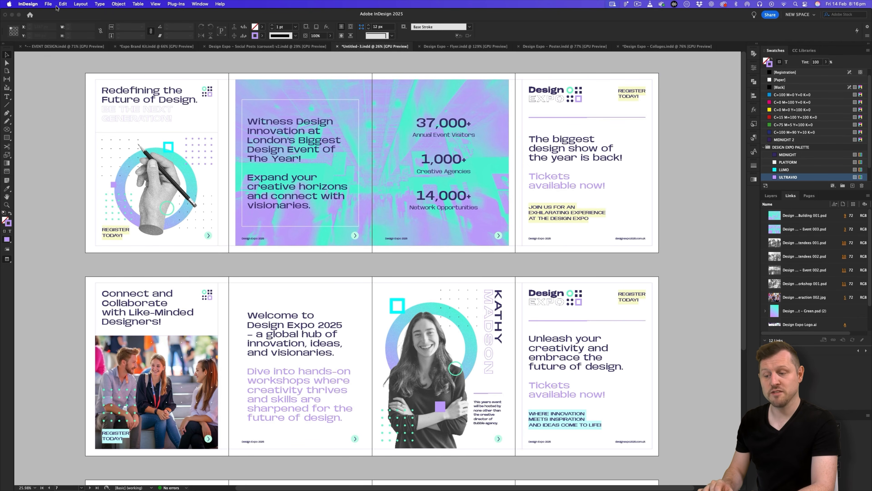
pyautogui.click(48, 4)
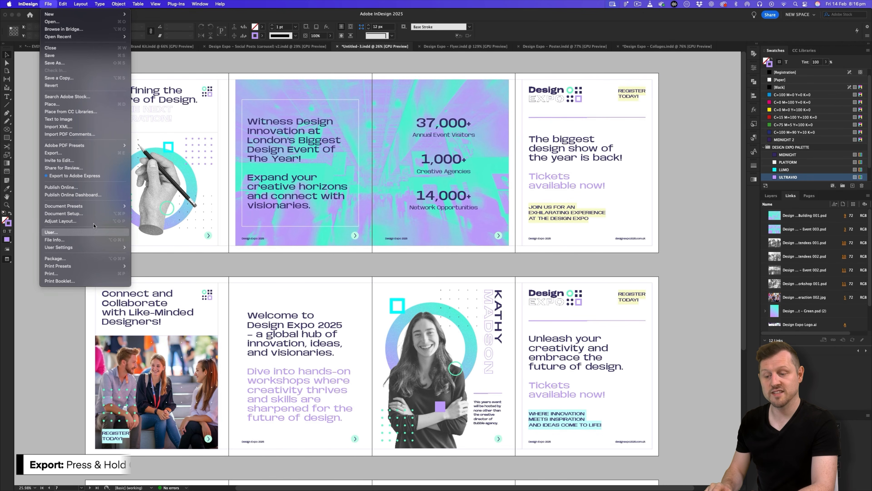
pyautogui.click(344, 262)
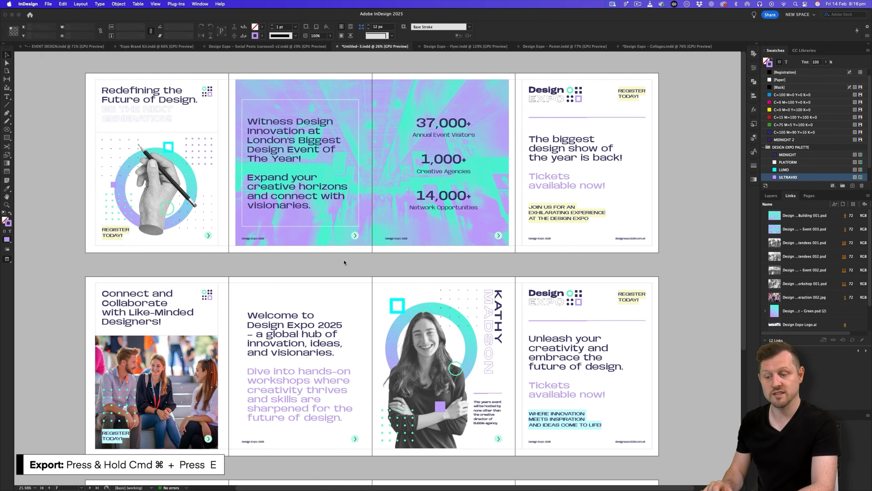
pyautogui.press('super+e')
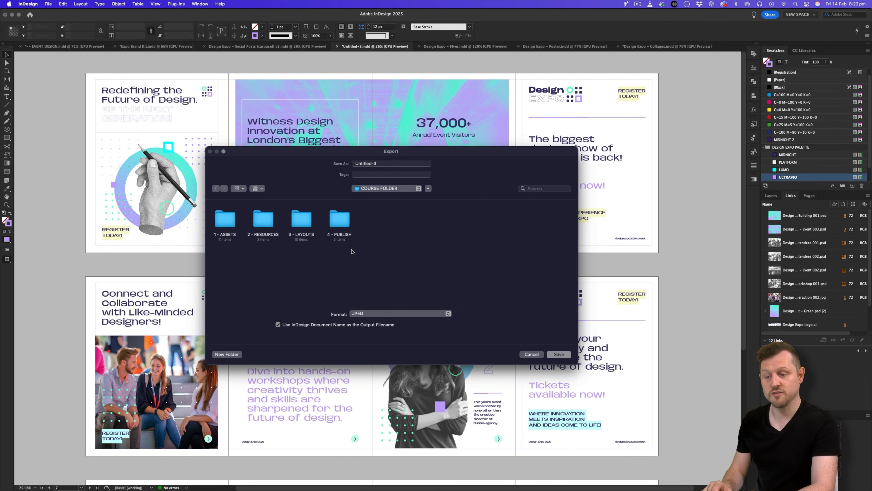
# Create a CAROUSEL folder with a C POST 1 subfolder inside 4 - PUBLISH > JPG.
pyautogui.doubleClick(340, 216)
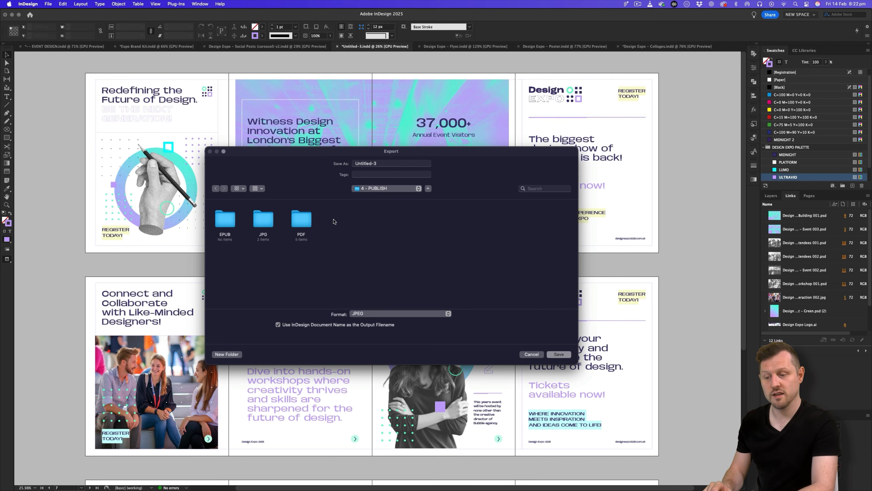
pyautogui.doubleClick(263, 219)
pyautogui.click(227, 354)
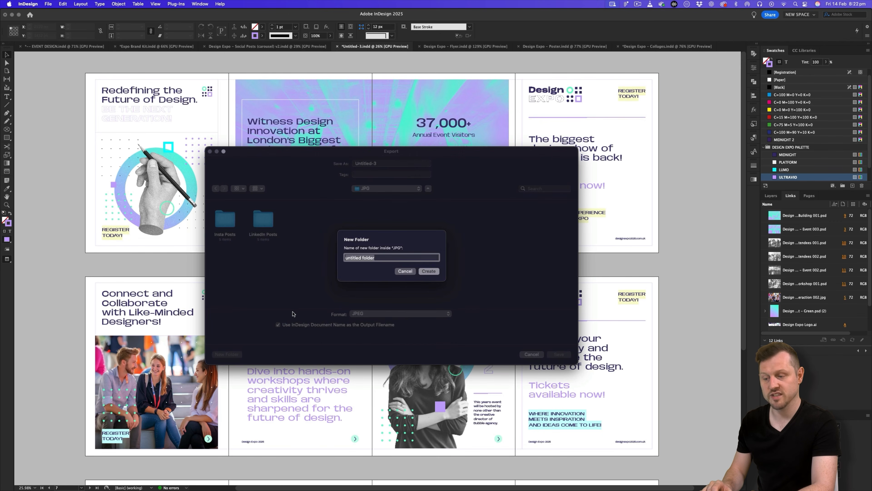
pyautogui.write('CAROUSEL')
pyautogui.click(429, 271)
pyautogui.click(227, 353)
pyautogui.write('C POST 1')
pyautogui.click(428, 271)
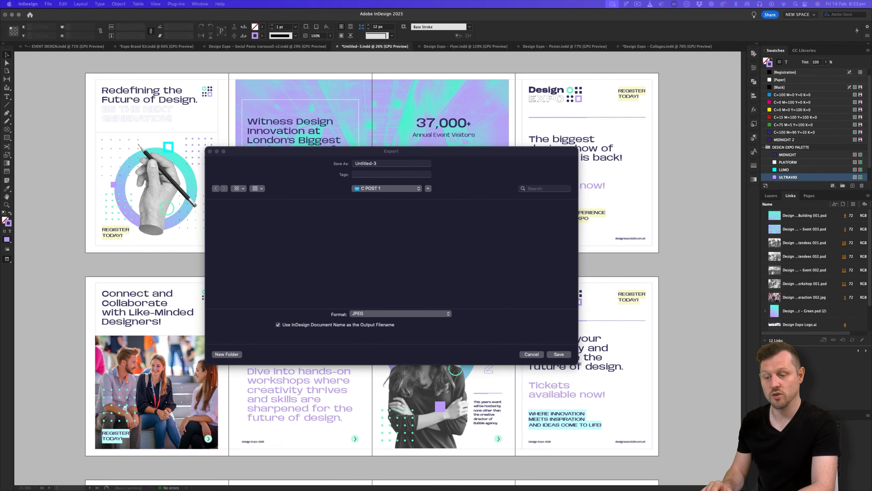
# Name the export DE_C1_, keep JPEG format, and save it there.
pyautogui.moveTo(384, 163); pyautogui.dragTo(343, 160)
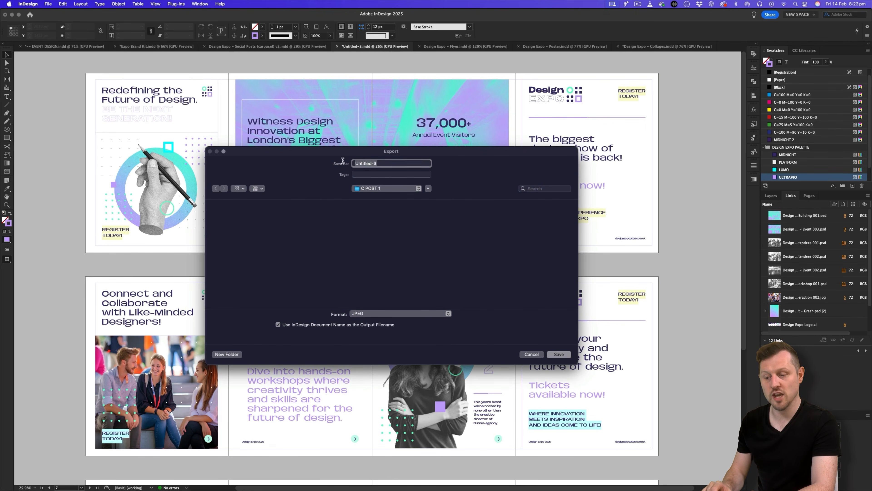
pyautogui.write('DE_C1_')
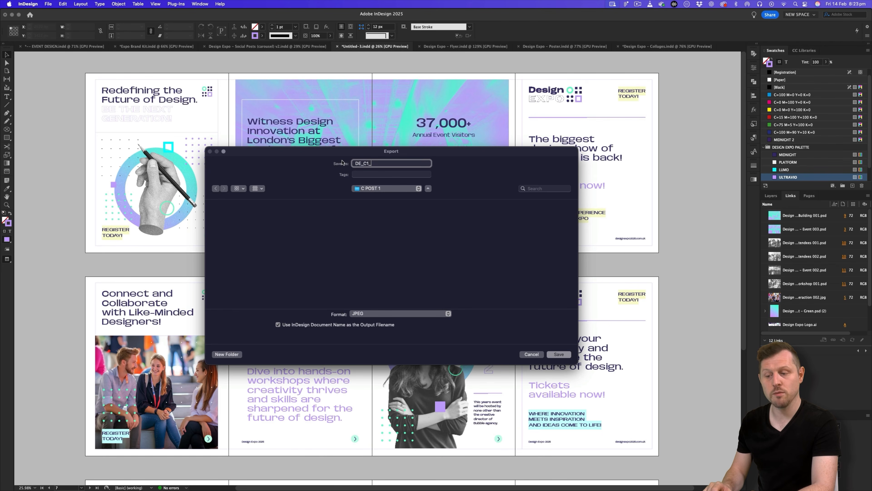
pyautogui.click(376, 313)
pyautogui.click(376, 313)
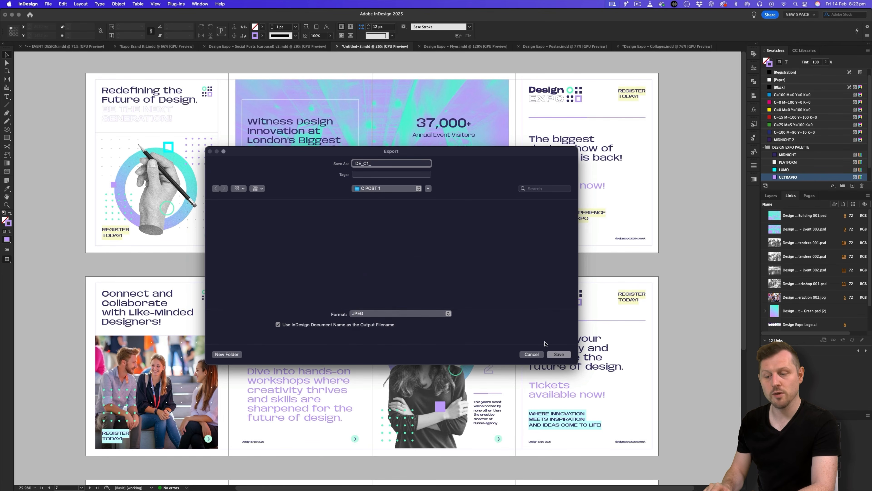
pyautogui.click(555, 354)
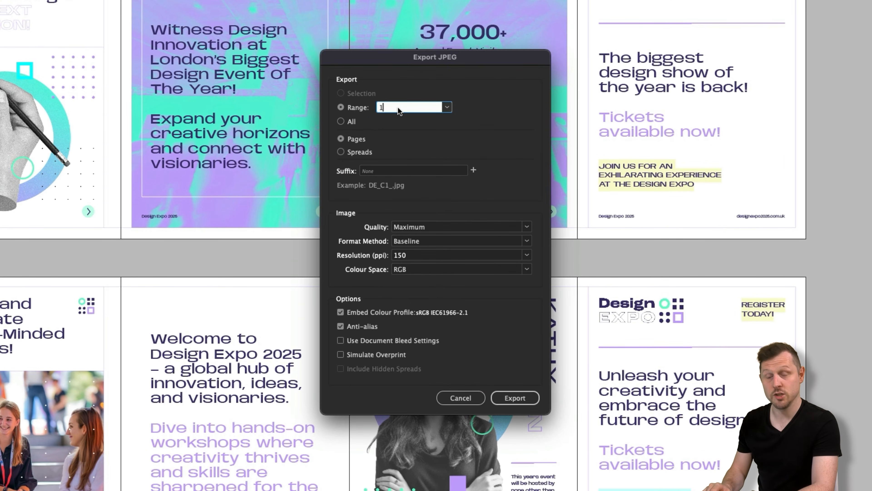
# Set the JPEG export range to pages 1-4 and keep resolution at 150 ppi.
pyautogui.write('-4')
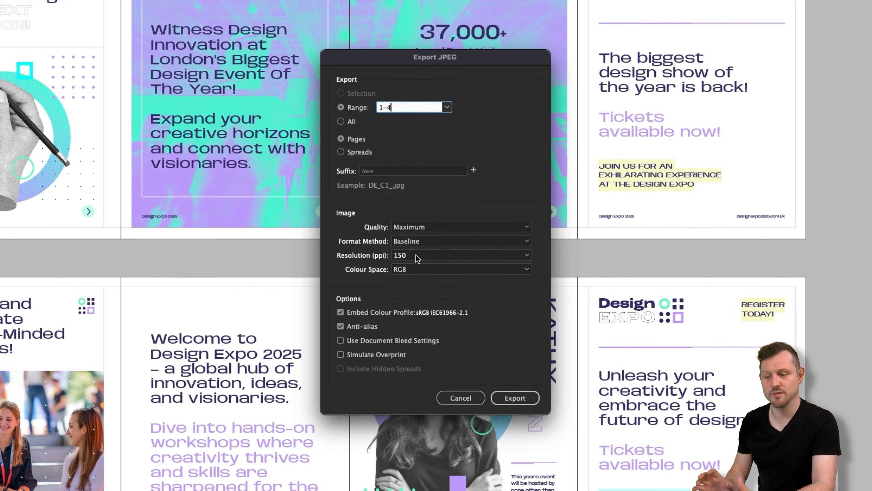
pyautogui.click(526, 255)
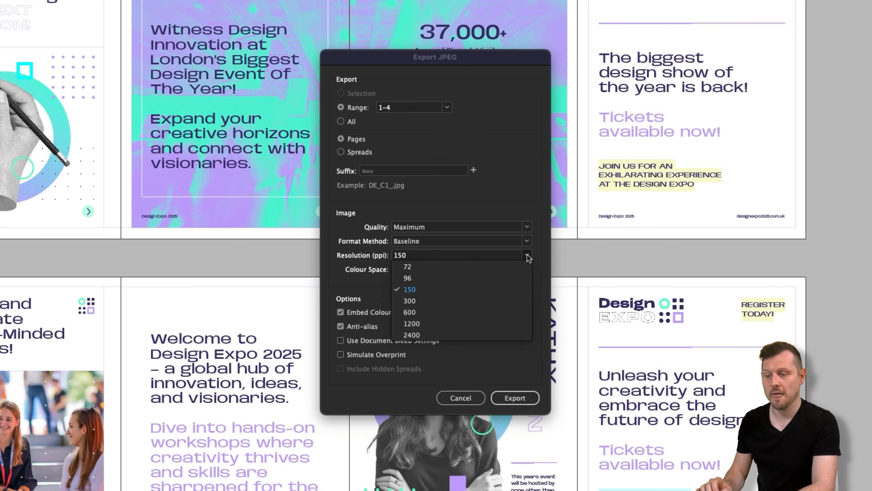
pyautogui.click(475, 285)
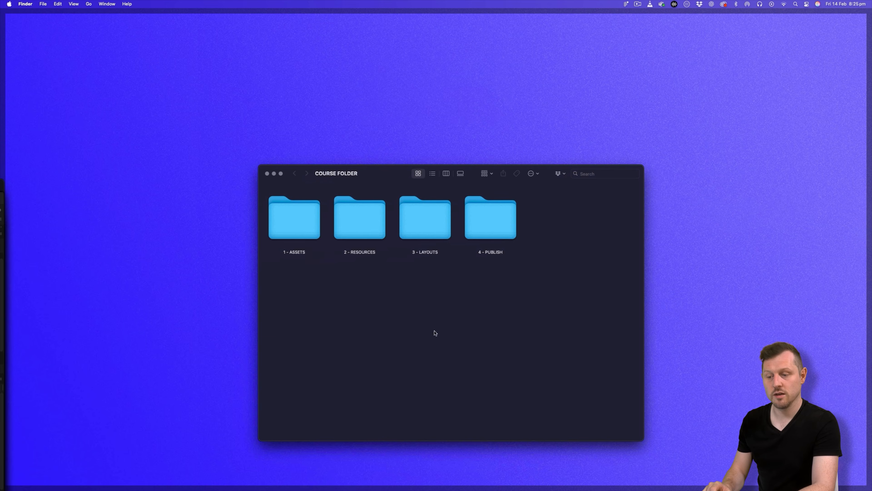
# Navigate to 4 - PUBLISH > JPG > CAROUSEL > C POST 1 in Finder.
pyautogui.doubleClick(491, 248)
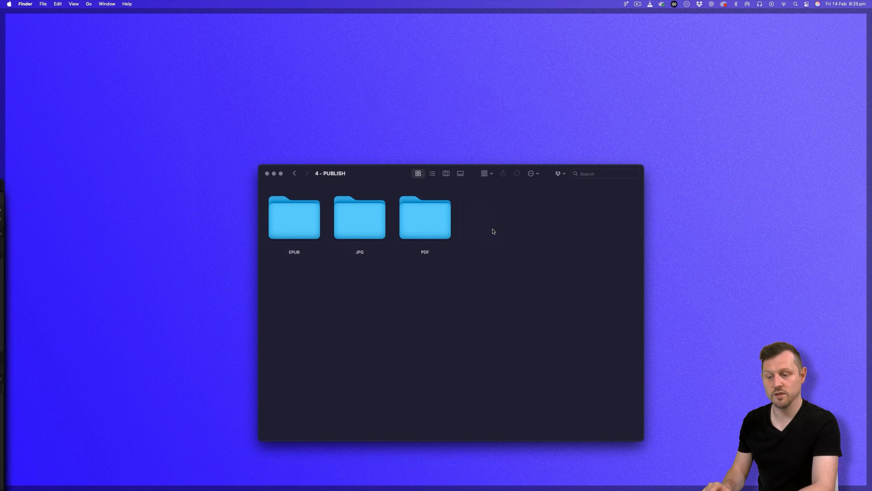
pyautogui.doubleClick(373, 223)
pyautogui.doubleClick(429, 221)
pyautogui.doubleClick(289, 206)
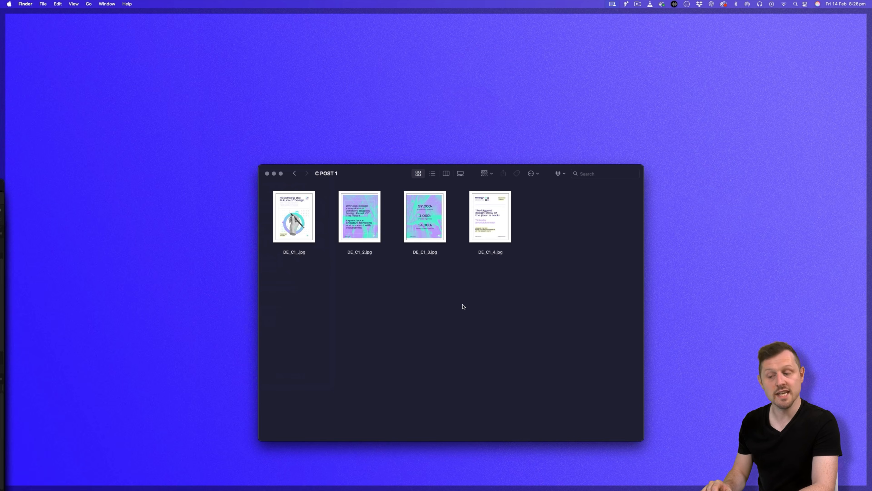
# Quick Look through DE_C1_.jpg to DE_C1_4.jpg at full size.
pyautogui.click(299, 223)
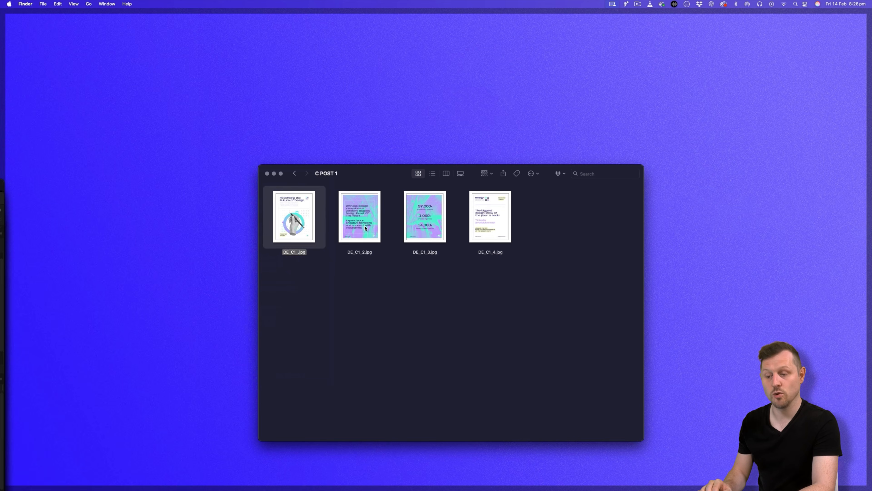
pyautogui.click(367, 231)
pyautogui.click(430, 223)
pyautogui.click(503, 224)
pyautogui.click(300, 217)
pyautogui.press('space')
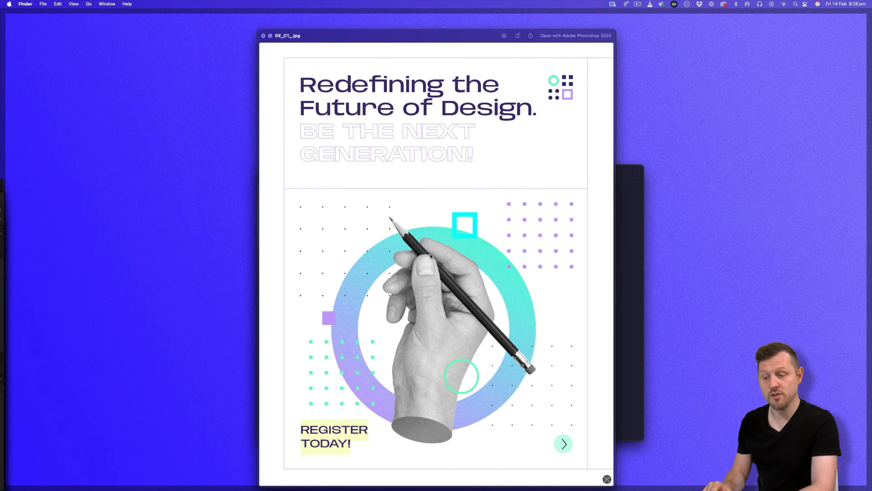
pyautogui.press('Right')
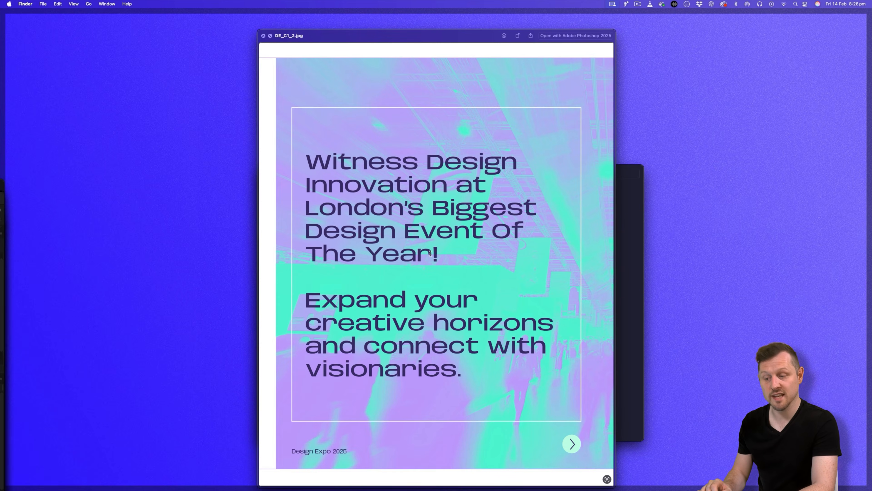
pyautogui.press('Right')
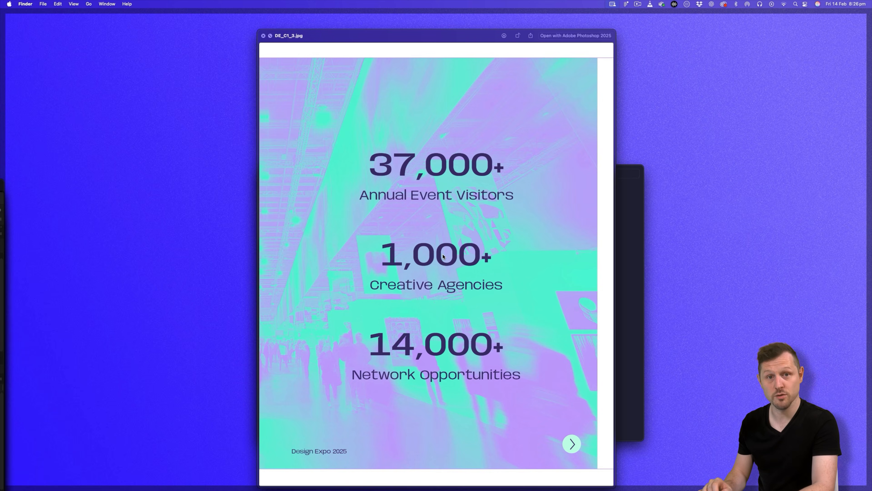
pyautogui.press('Right')
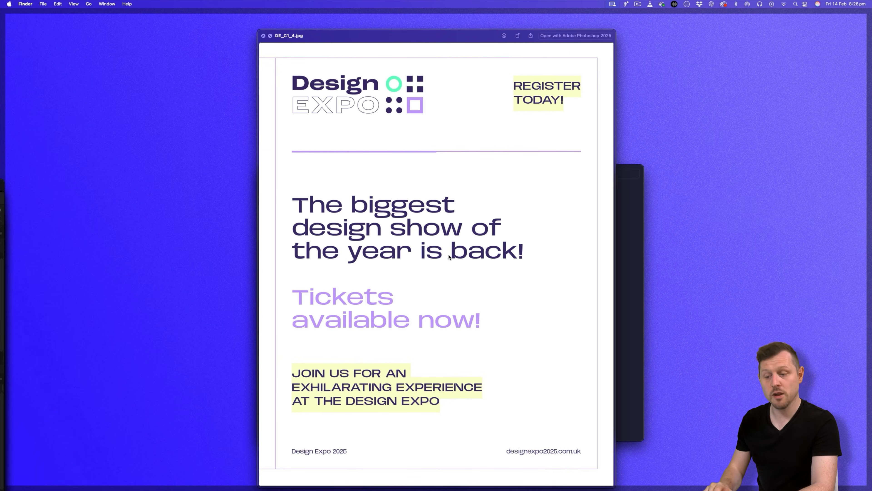
pyautogui.press('space')
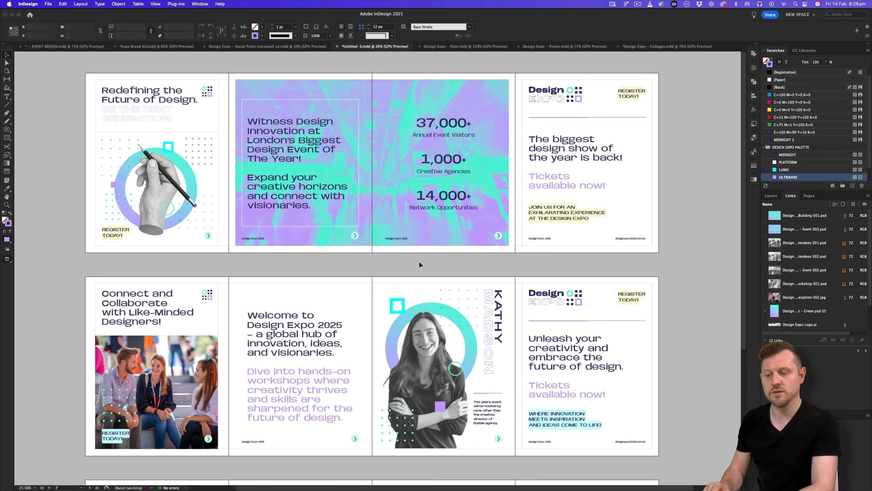
# Start a new export into a new C POST 2 folder under 4 - PUBLISH > JPG > CAROUSEL.
pyautogui.scroll(-2, 418, 262)
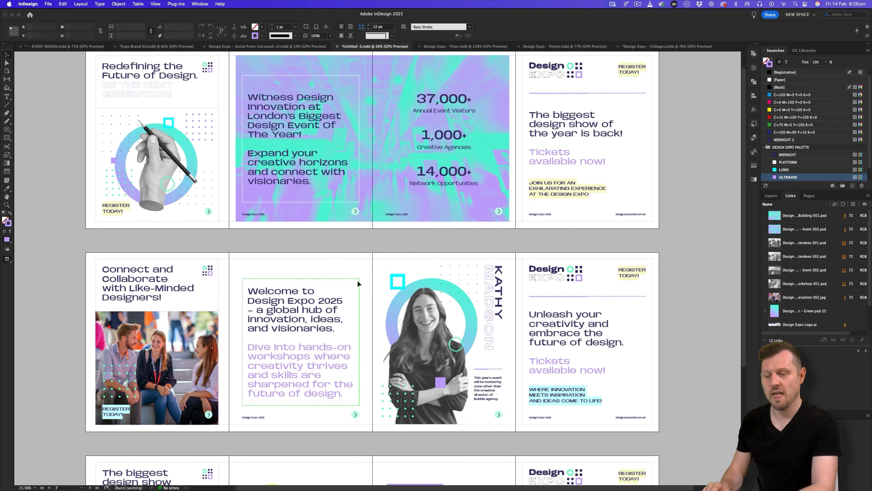
pyautogui.press('super+e')
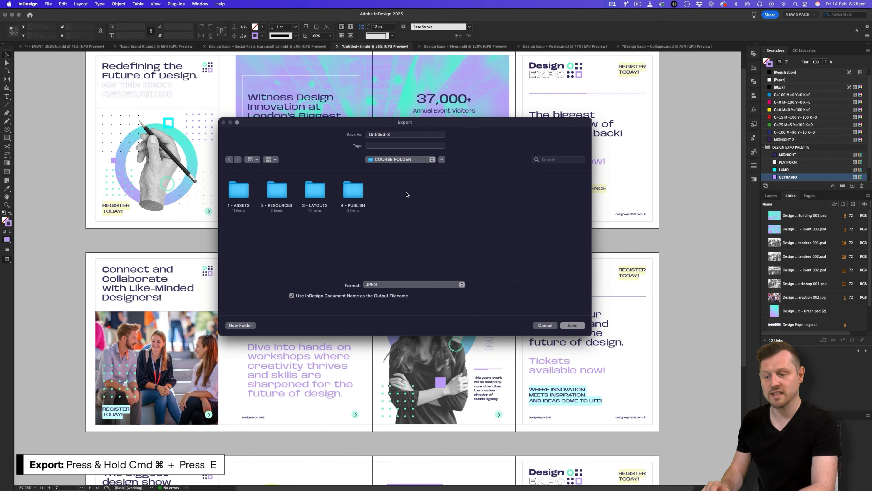
pyautogui.doubleClick(345, 192)
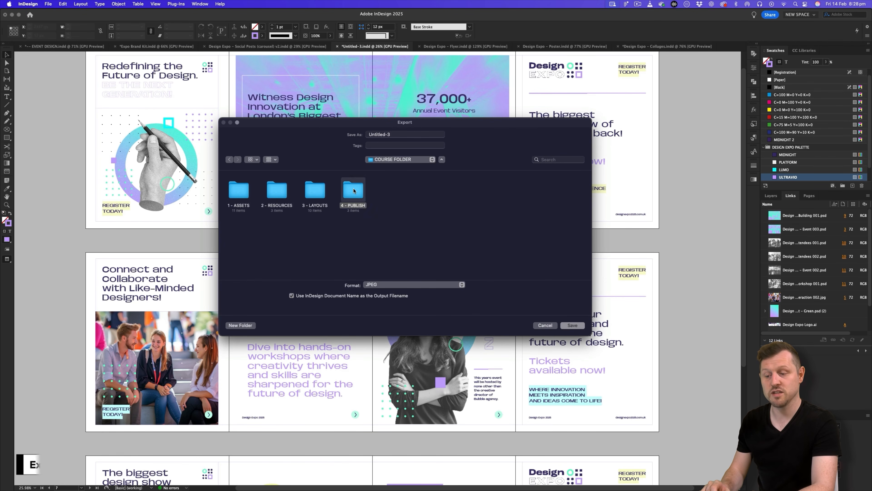
pyautogui.doubleClick(283, 196)
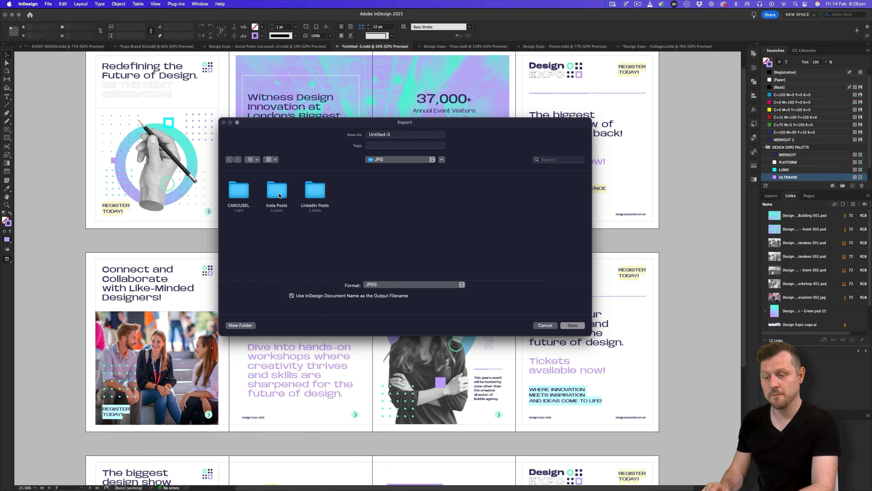
pyautogui.doubleClick(239, 190)
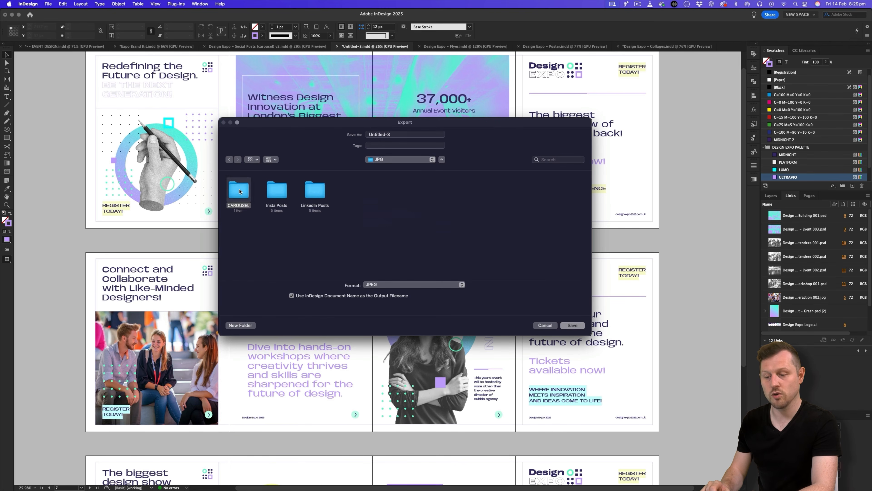
pyautogui.click(240, 325)
pyautogui.write('C POST 2')
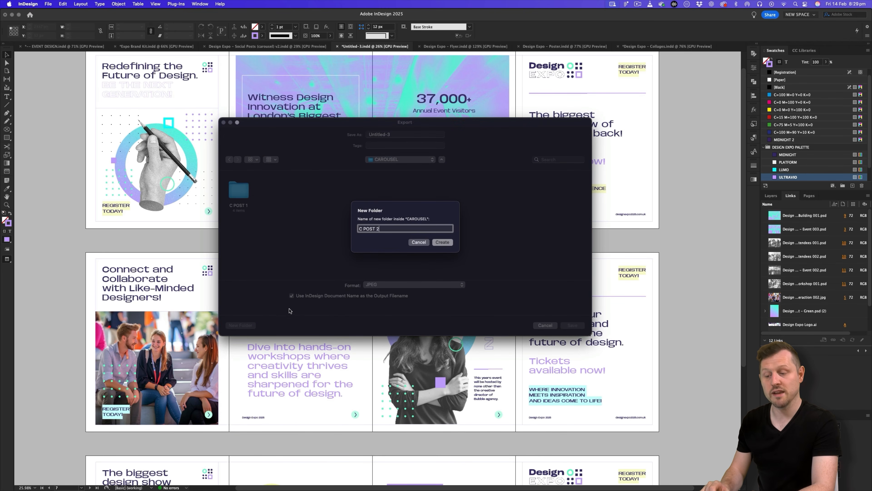
pyautogui.press('Return')
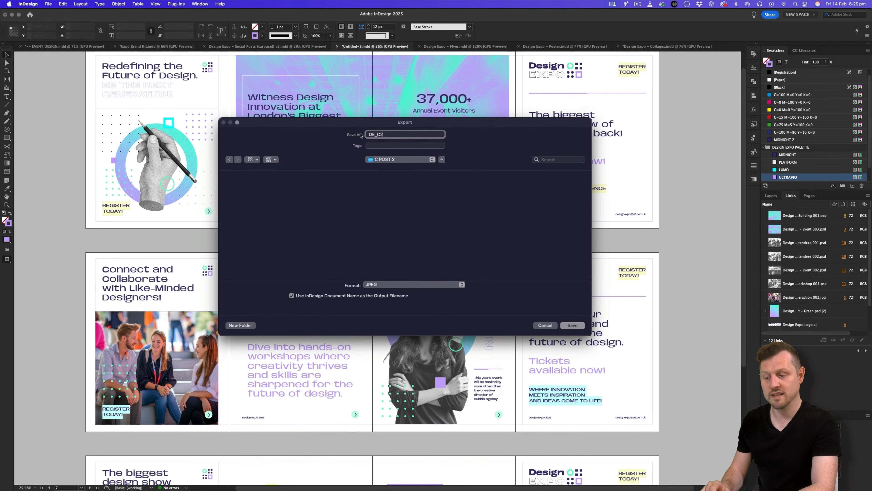
# Save the DE_C2_ JPEG export and export pages 5-8.
pyautogui.click(432, 285)
pyautogui.click(432, 285)
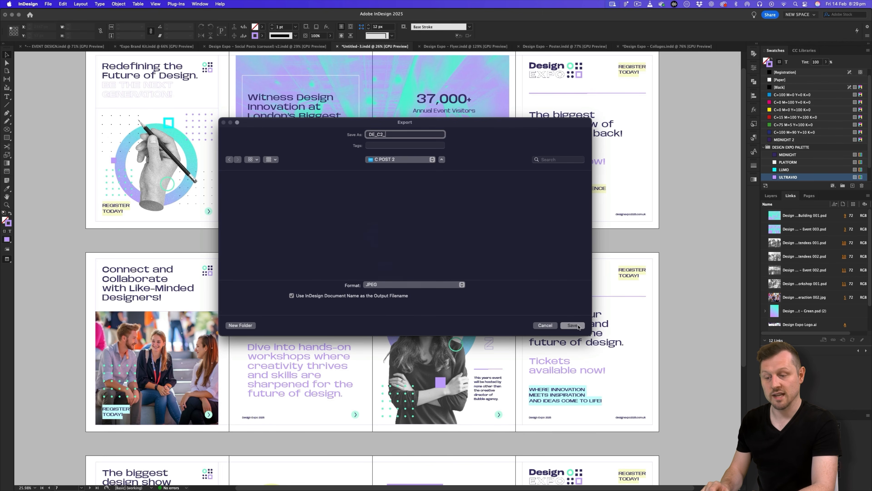
pyautogui.click(576, 326)
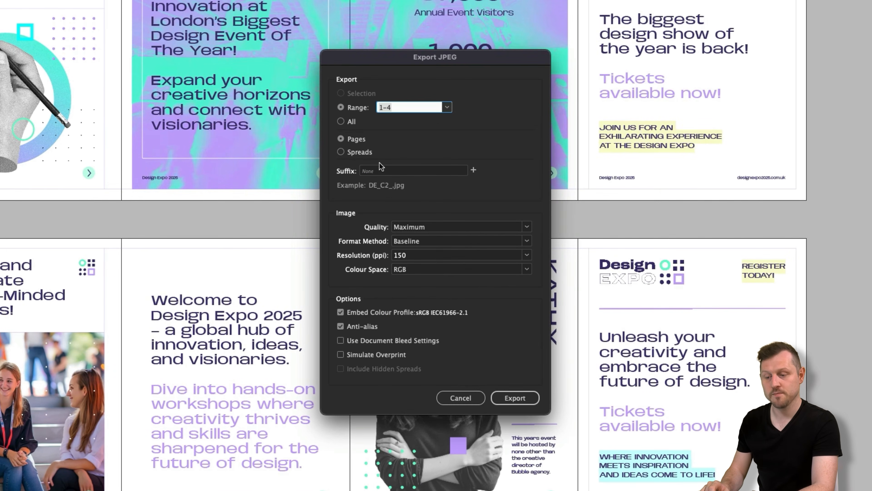
pyautogui.write('5-8')
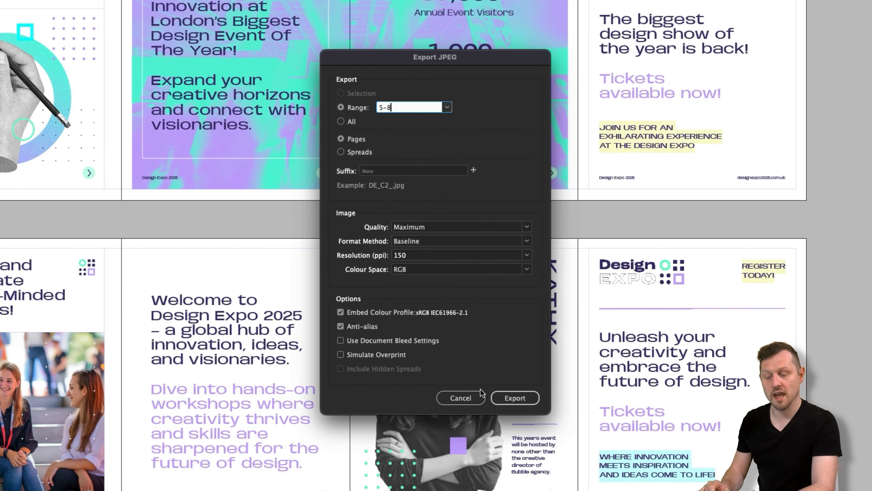
pyautogui.click(508, 398)
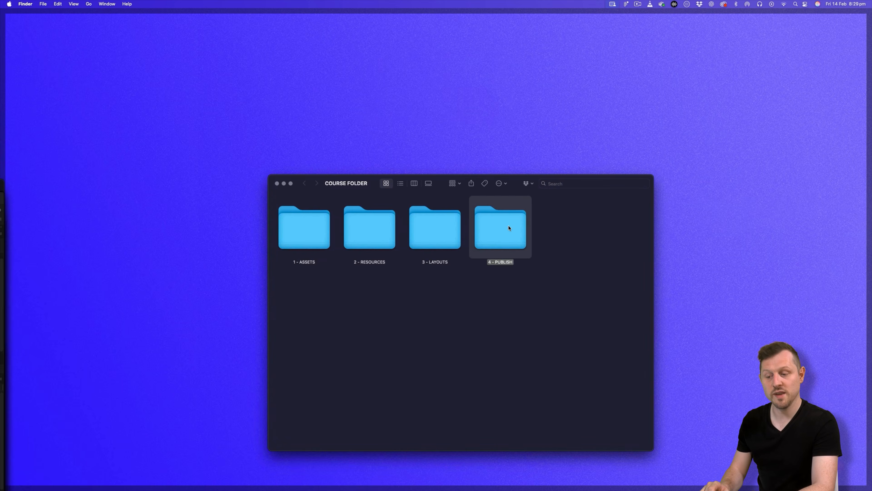
# Navigate to 4 - PUBLISH > JPG > CAROUSEL > C POST 2 in Finder.
pyautogui.doubleClick(503, 228)
pyautogui.doubleClick(383, 234)
pyautogui.doubleClick(442, 229)
pyautogui.doubleClick(328, 207)
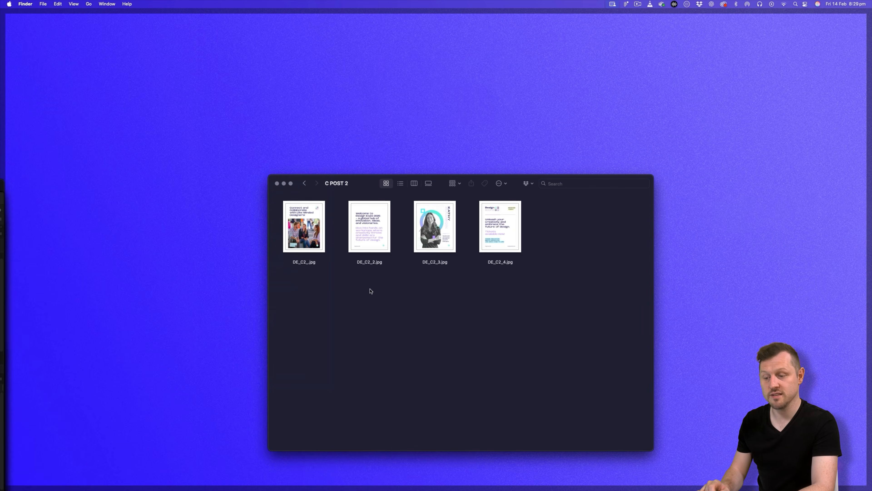
# Quick Look through the four DE_C2 images, DE_C2_.jpg to DE_C2_4.jpg.
pyautogui.click(311, 229)
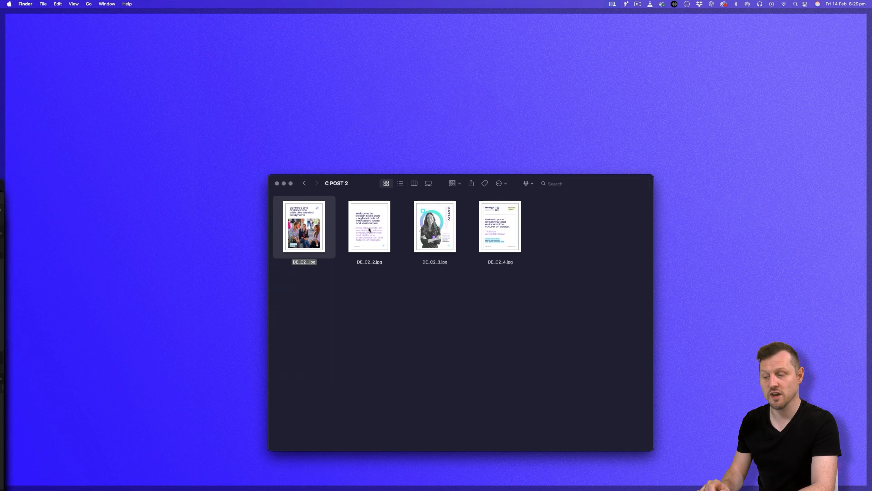
pyautogui.click(369, 237)
pyautogui.click(435, 234)
pyautogui.click(500, 233)
pyautogui.moveTo(534, 300); pyautogui.dragTo(311, 226)
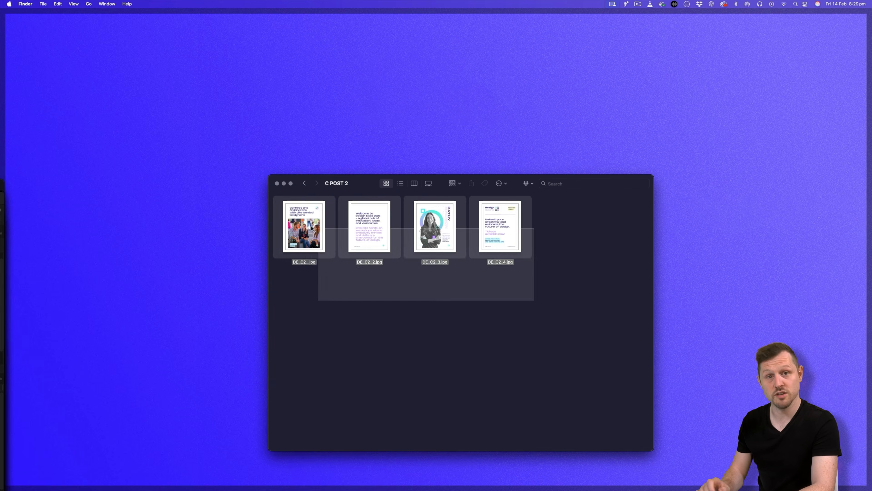
pyautogui.click(311, 228)
pyautogui.press('space')
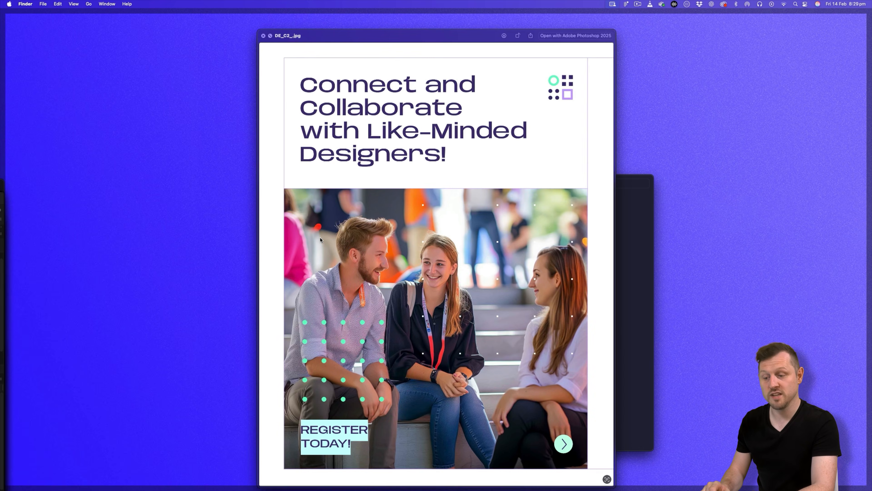
pyautogui.press('Right')
pyautogui.press('Right')
pyautogui.press('Right')
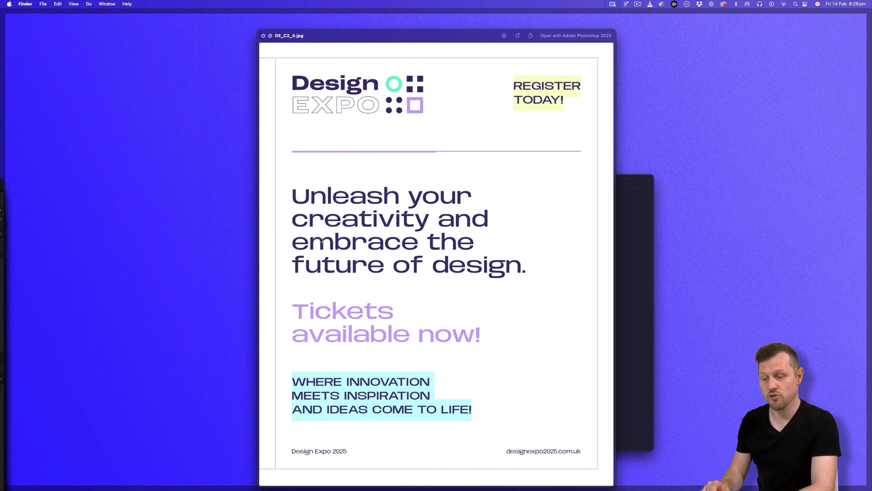
pyautogui.press('space')
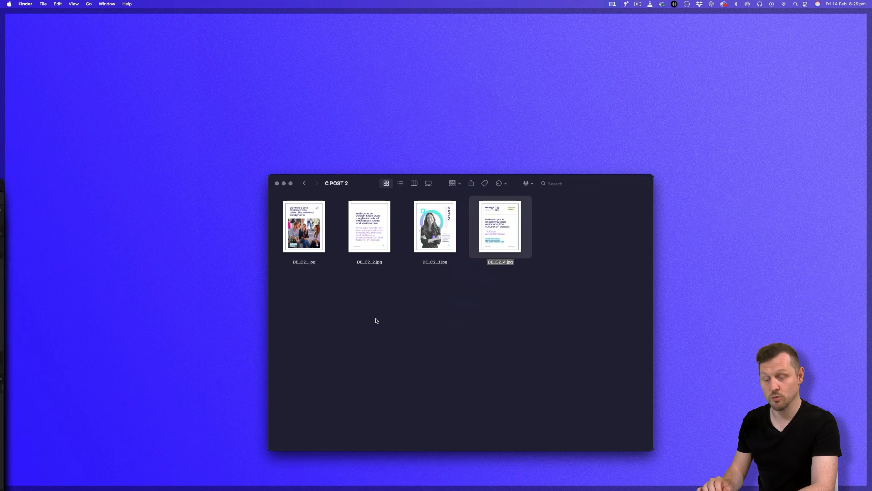